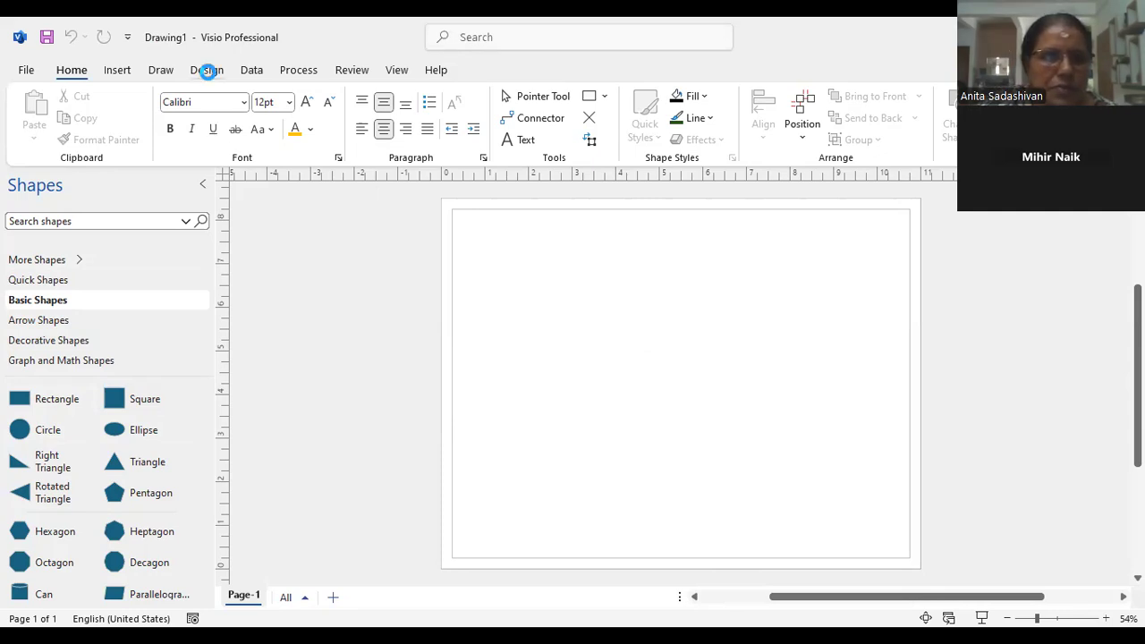
pyautogui.click(213, 72)
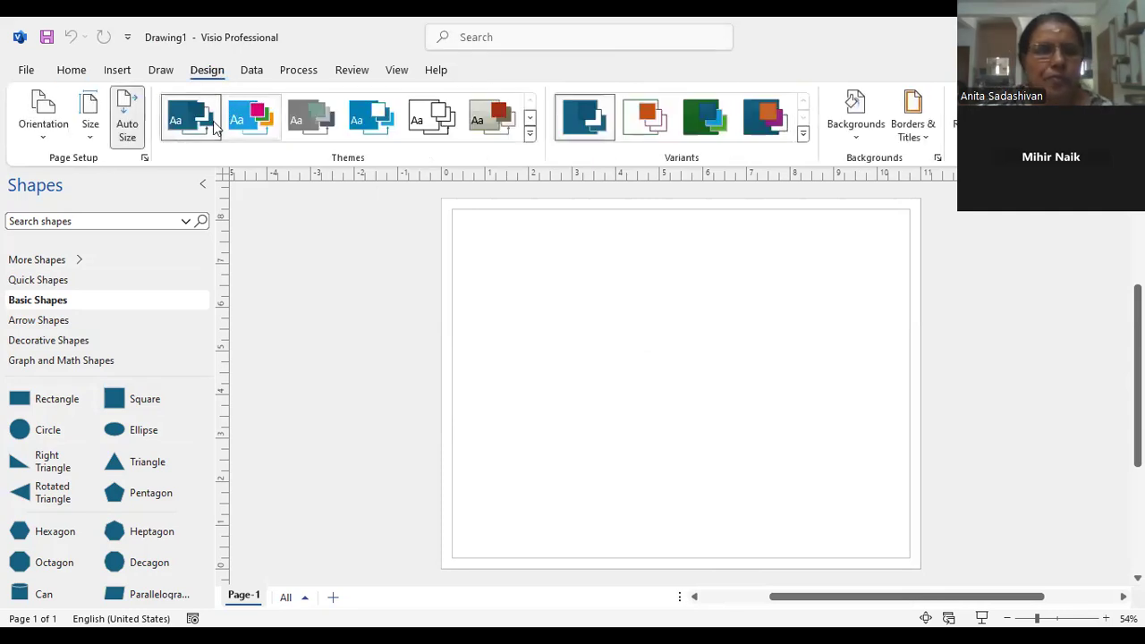
pyautogui.click(90, 134)
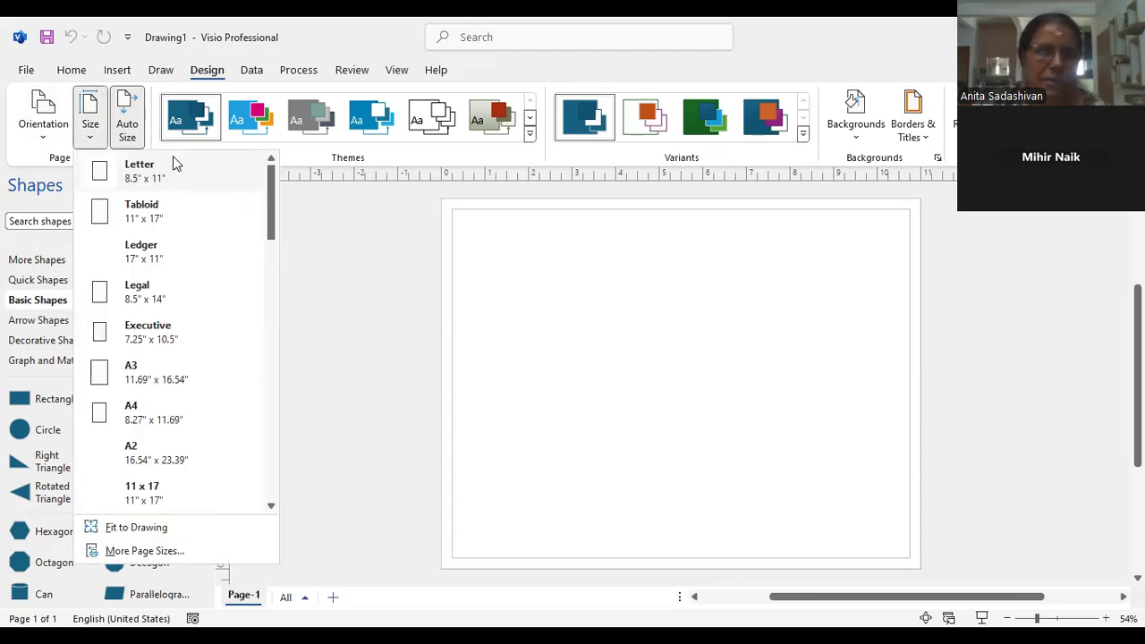
pyautogui.click(581, 309)
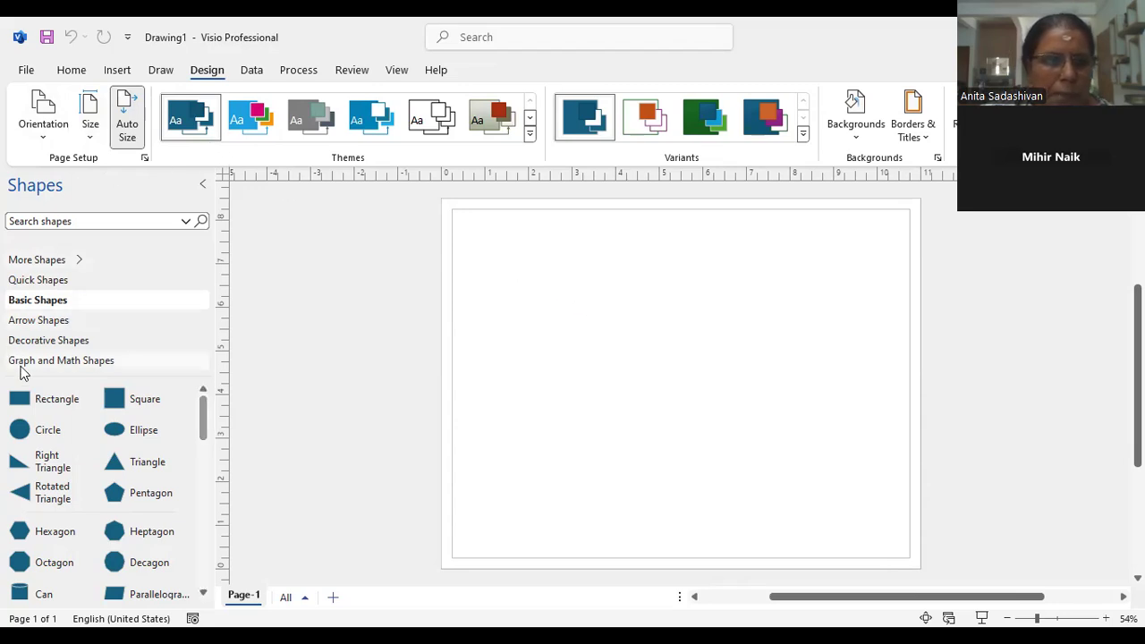
# - Place a rectangle near the page's upper centre and two squares level with each other below it, one on each side
pyautogui.moveTo(17, 398); pyautogui.dragTo(644, 251)
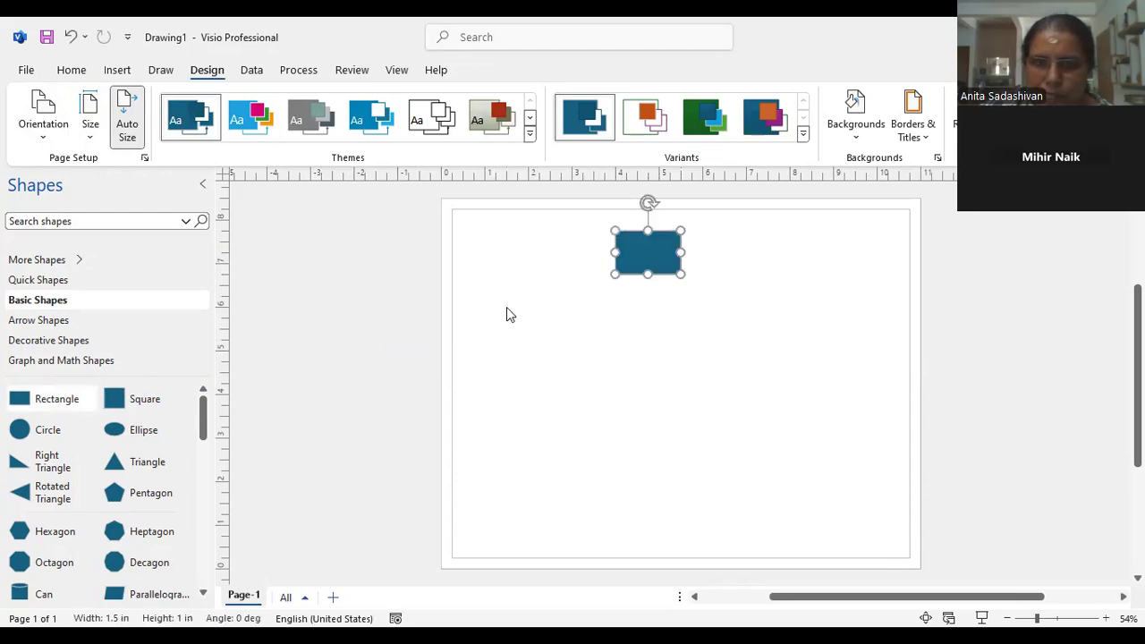
pyautogui.moveTo(115, 409); pyautogui.dragTo(557, 322)
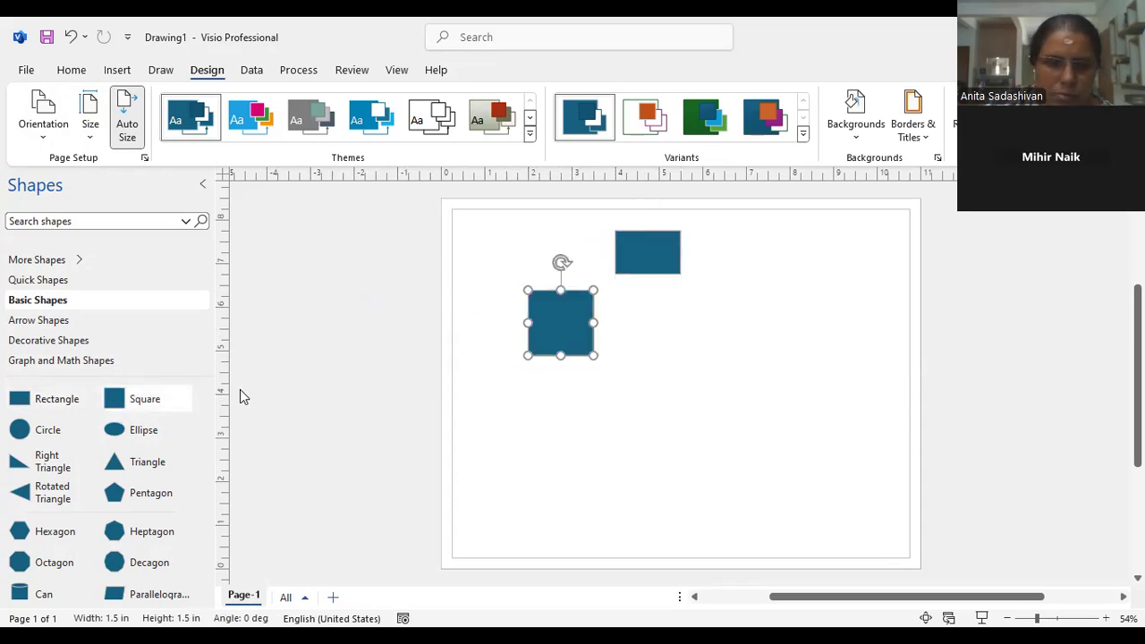
pyautogui.moveTo(118, 407); pyautogui.dragTo(732, 324)
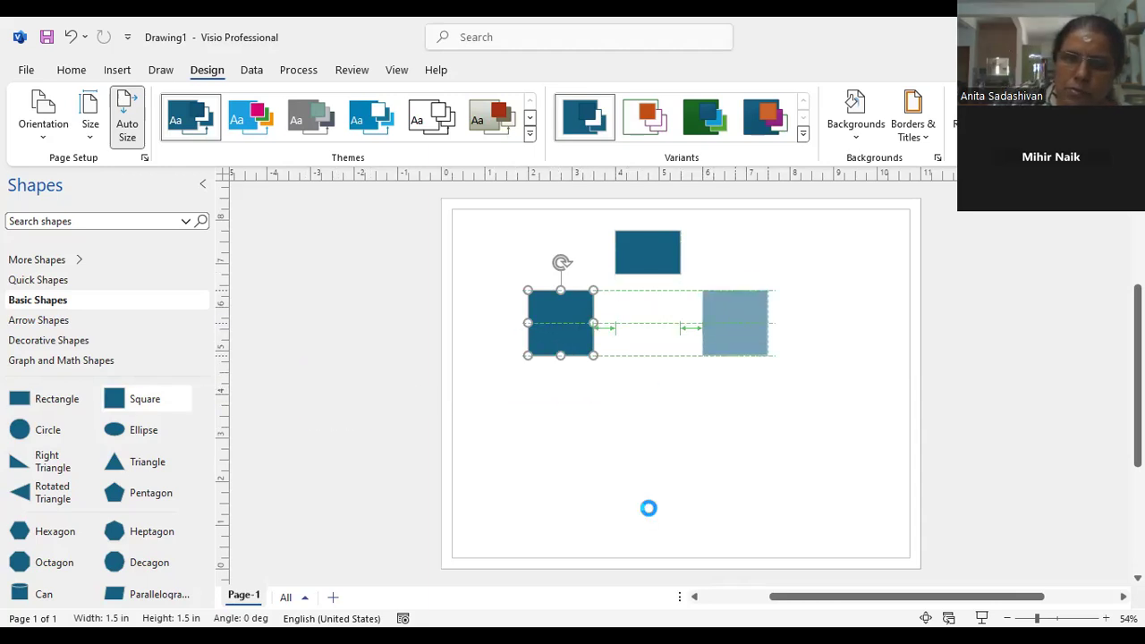
pyautogui.click(654, 522)
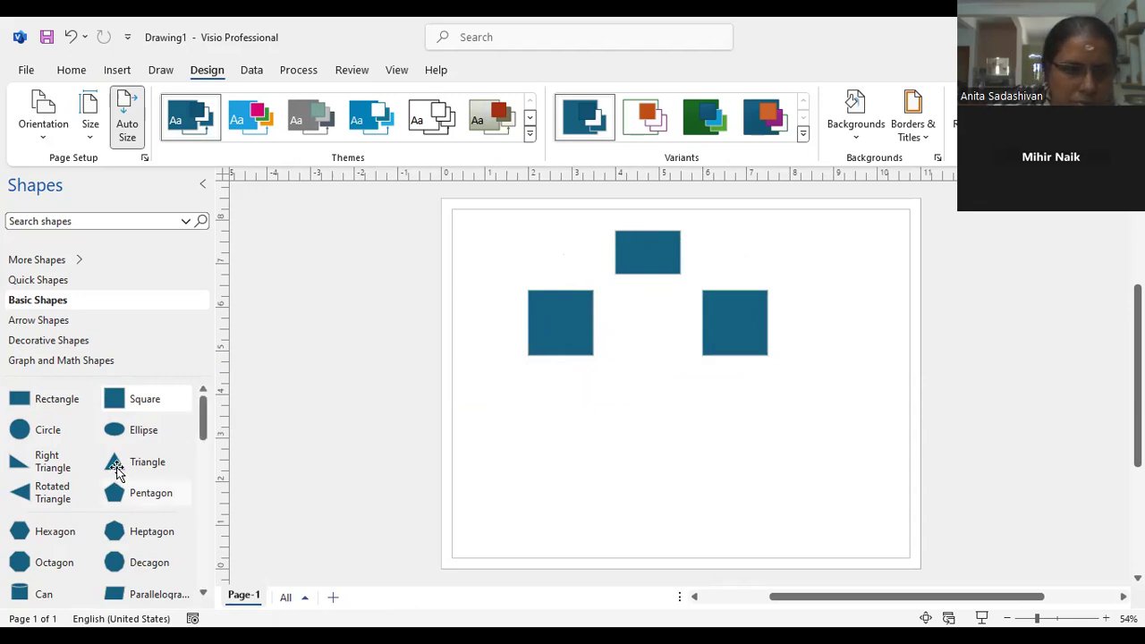
# - Add a triangle centred under the rectangle, slightly below and between the two squares
pyautogui.moveTo(166, 468); pyautogui.dragTo(615, 440)
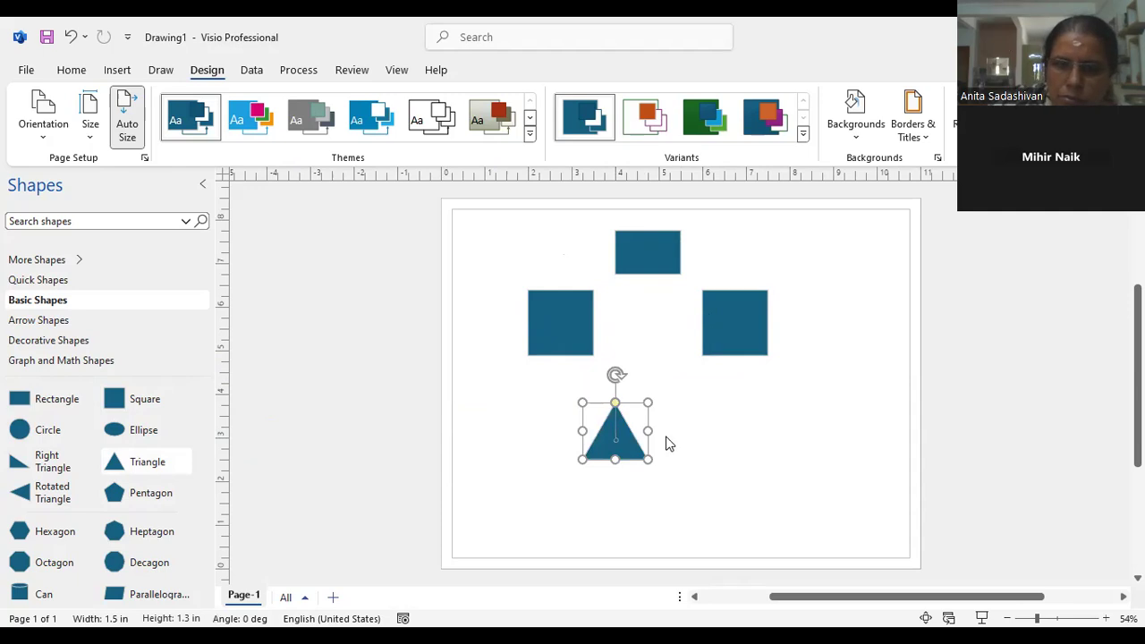
pyautogui.moveTo(646, 370)
pyautogui.mouseDown()
pyautogui.moveTo(659, 353)
pyautogui.moveTo(649, 372)
pyautogui.mouseUp()
pyautogui.click(743, 434)
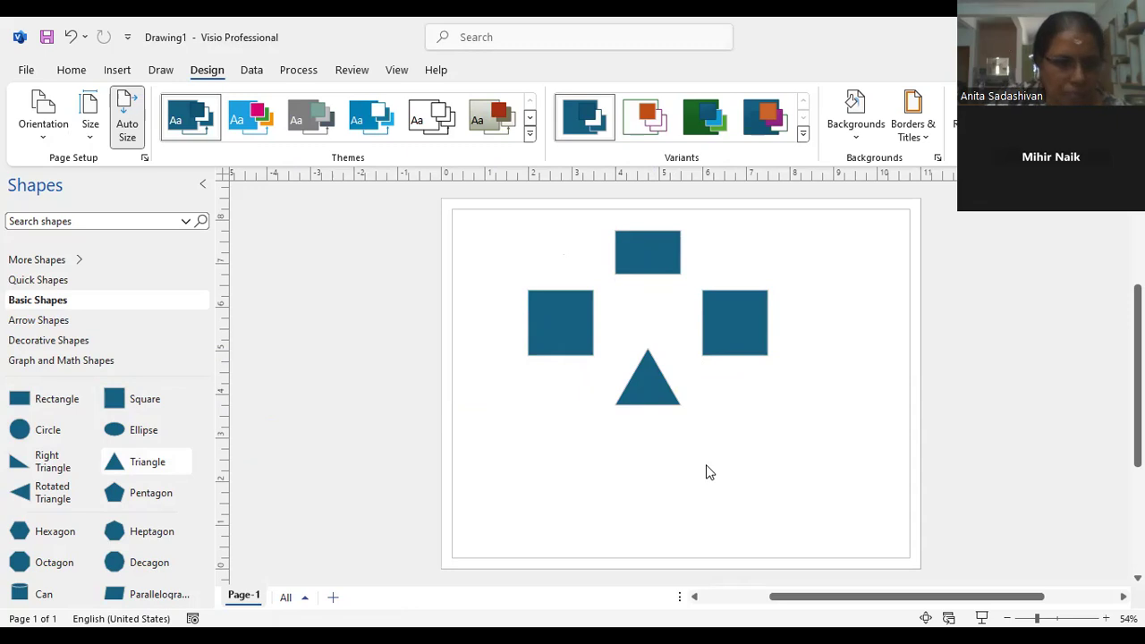
# - Add two parallelograms below the triangle, one under each square
pyautogui.scroll(-1, 707, 472)
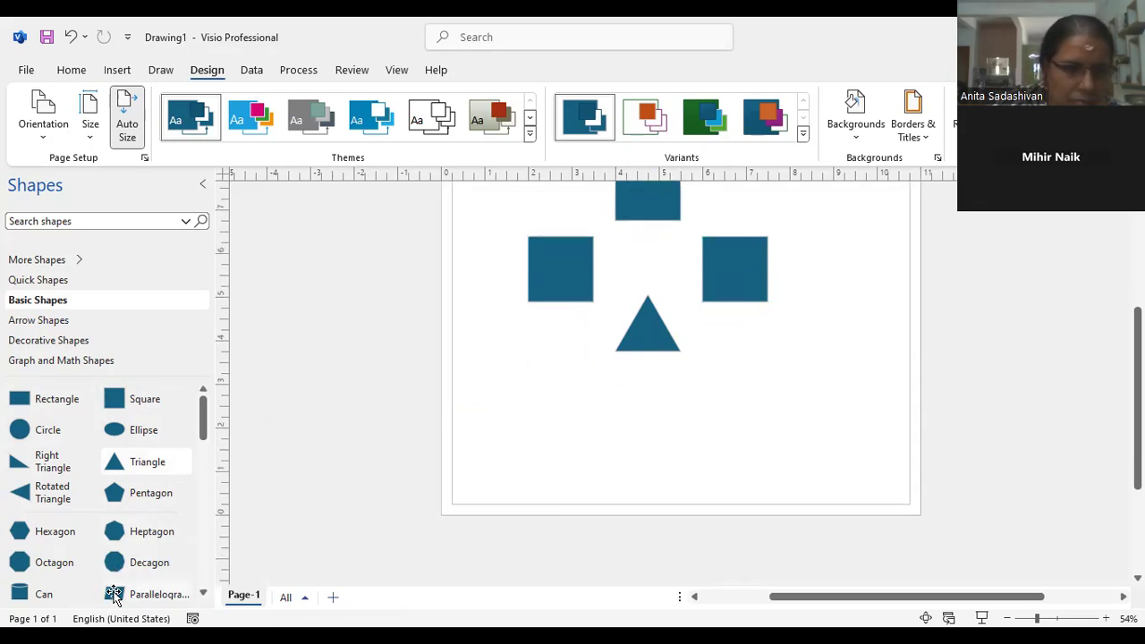
pyautogui.moveTo(322, 528); pyautogui.dragTo(554, 420)
pyautogui.click(479, 481)
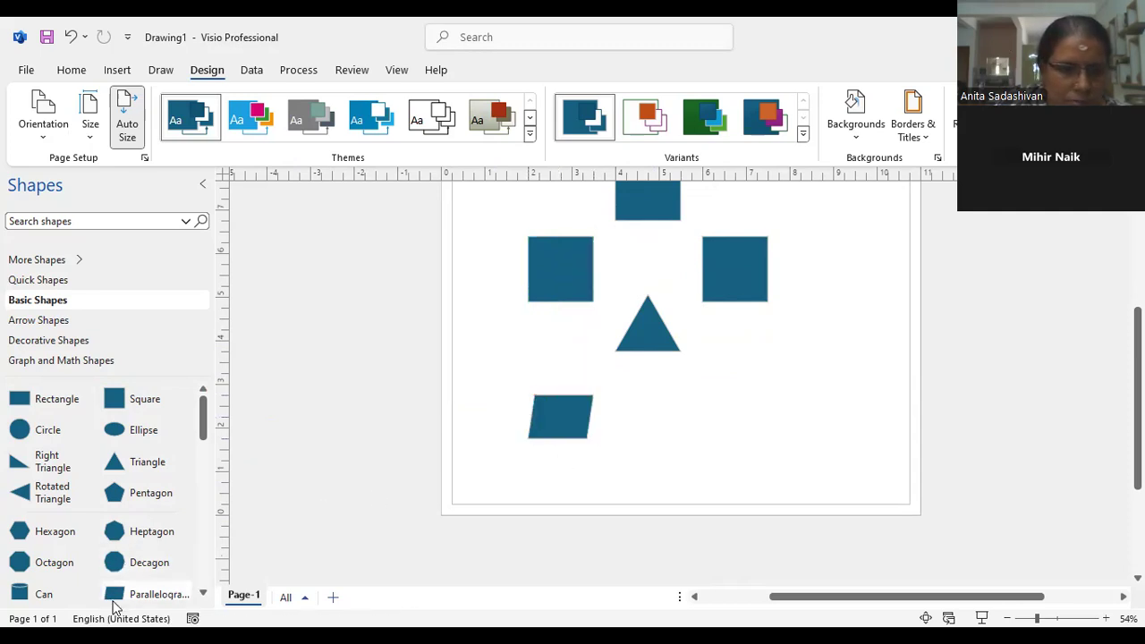
pyautogui.moveTo(591, 499); pyautogui.dragTo(740, 430)
pyautogui.click(811, 444)
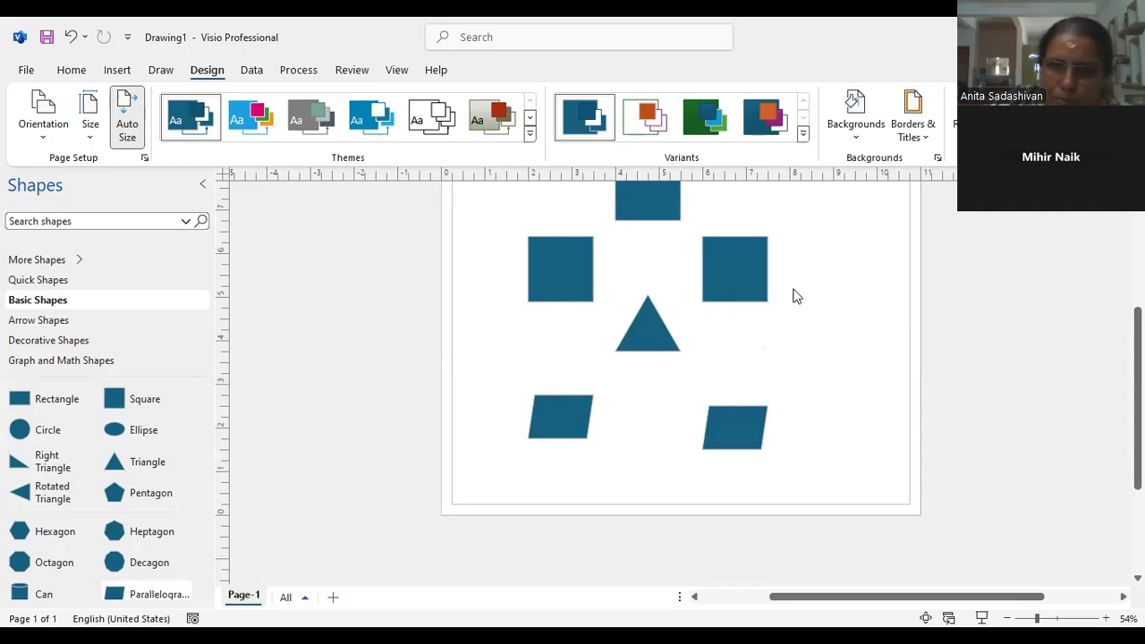
# - Spread the two squares outward to matching heights and shift the triangle slightly down, keeping it centred under the rectangle
pyautogui.scroll(3, 811, 319)
pyautogui.scroll(-2, 814, 318)
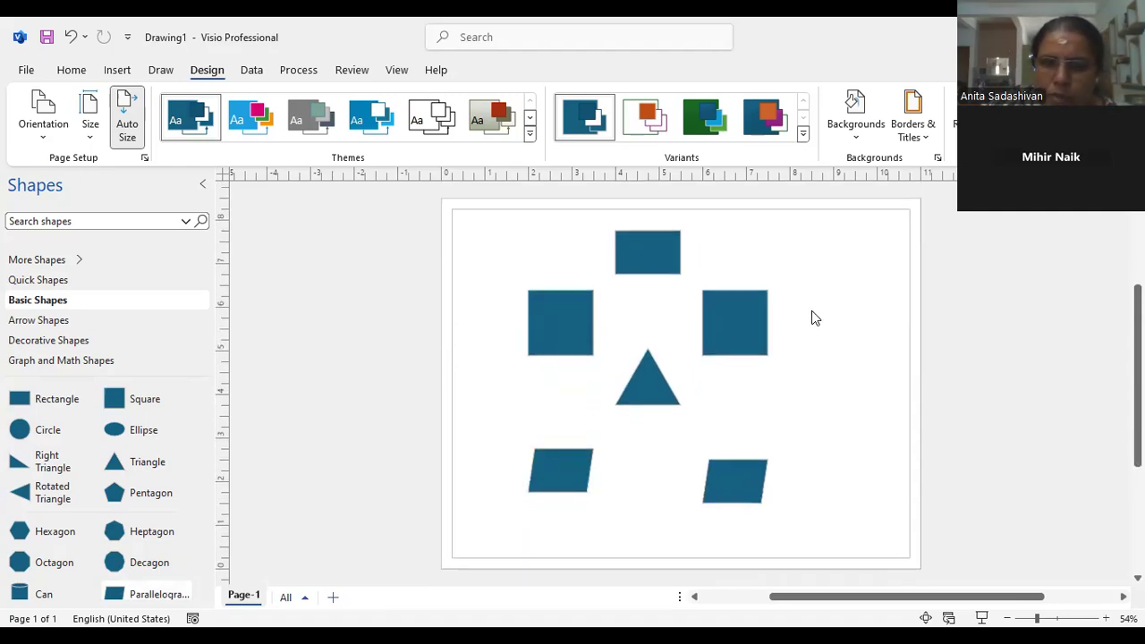
pyautogui.moveTo(576, 309); pyautogui.dragTo(559, 311)
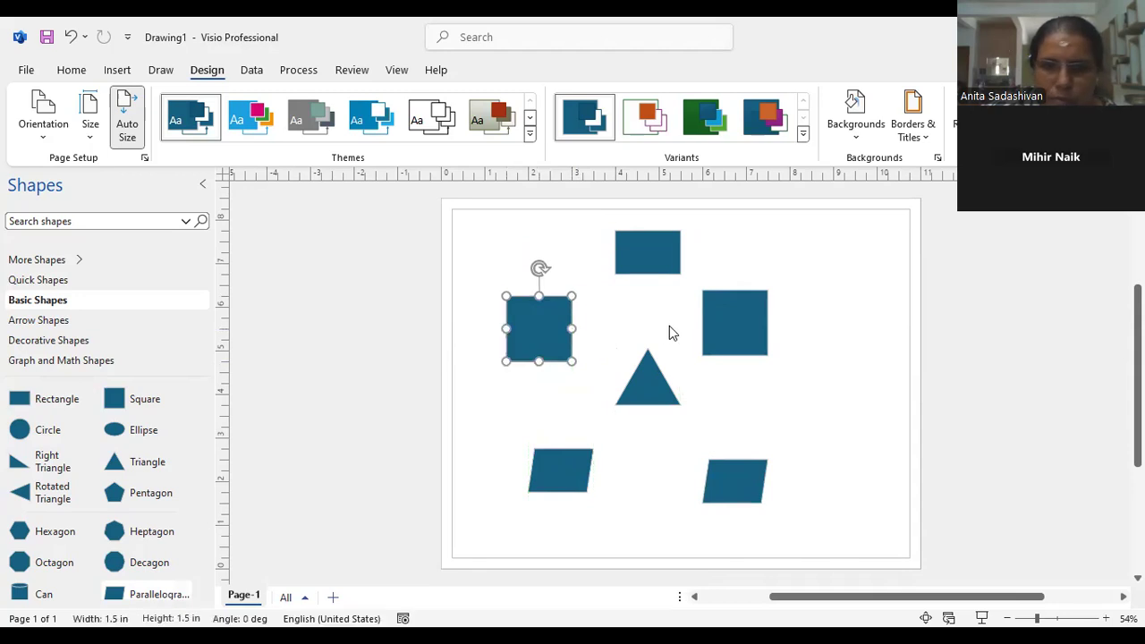
pyautogui.moveTo(720, 323); pyautogui.dragTo(771, 332)
pyautogui.click(789, 391)
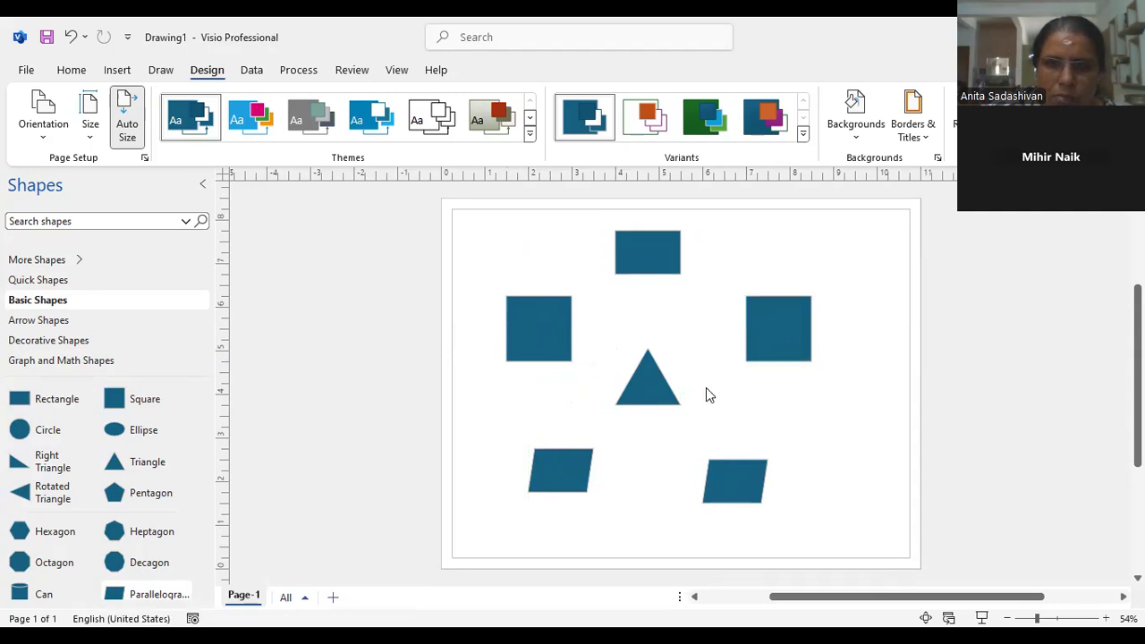
pyautogui.moveTo(656, 388); pyautogui.dragTo(648, 400)
pyautogui.click(741, 411)
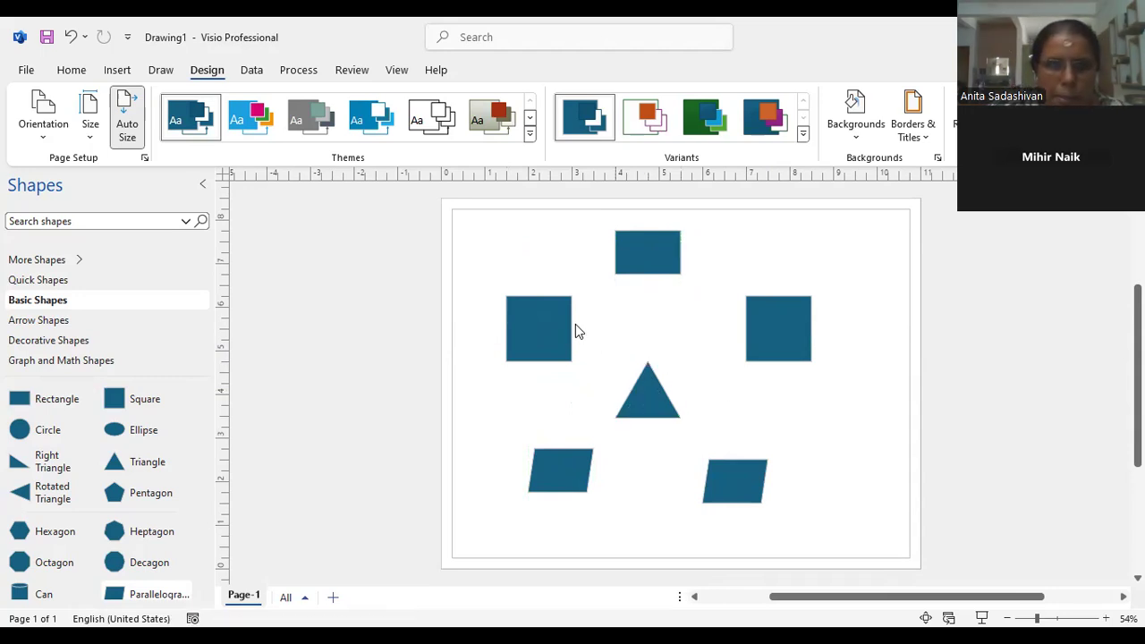
# - Draw a connector from the middle of the rectangle's bottom edge to the middle of the left square's top edge
pyautogui.click(72, 72)
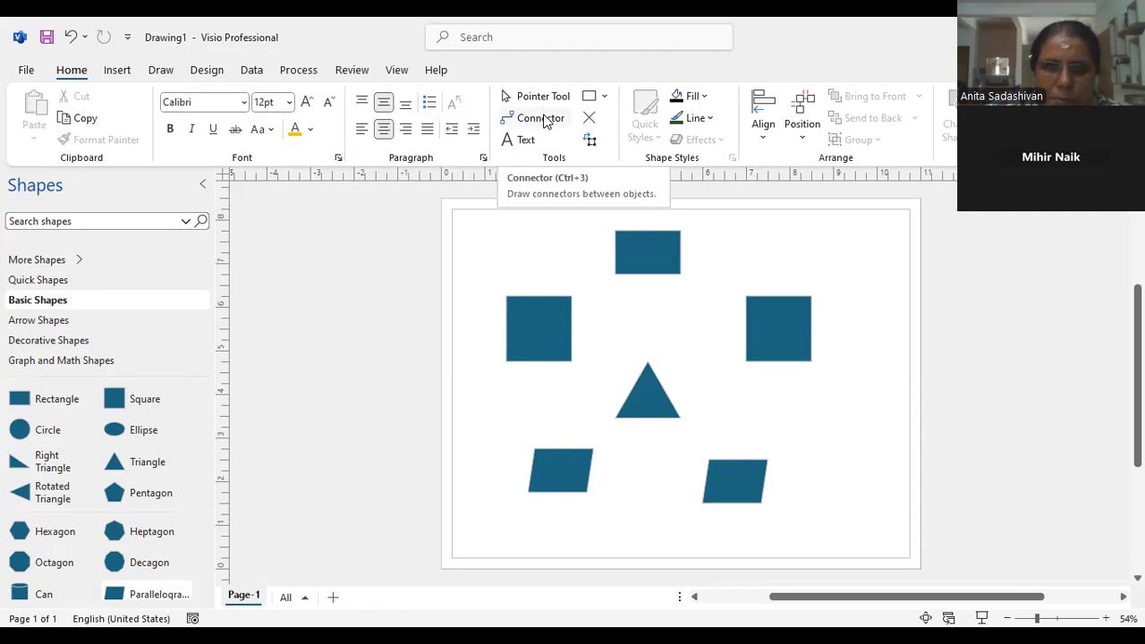
pyautogui.click(543, 119)
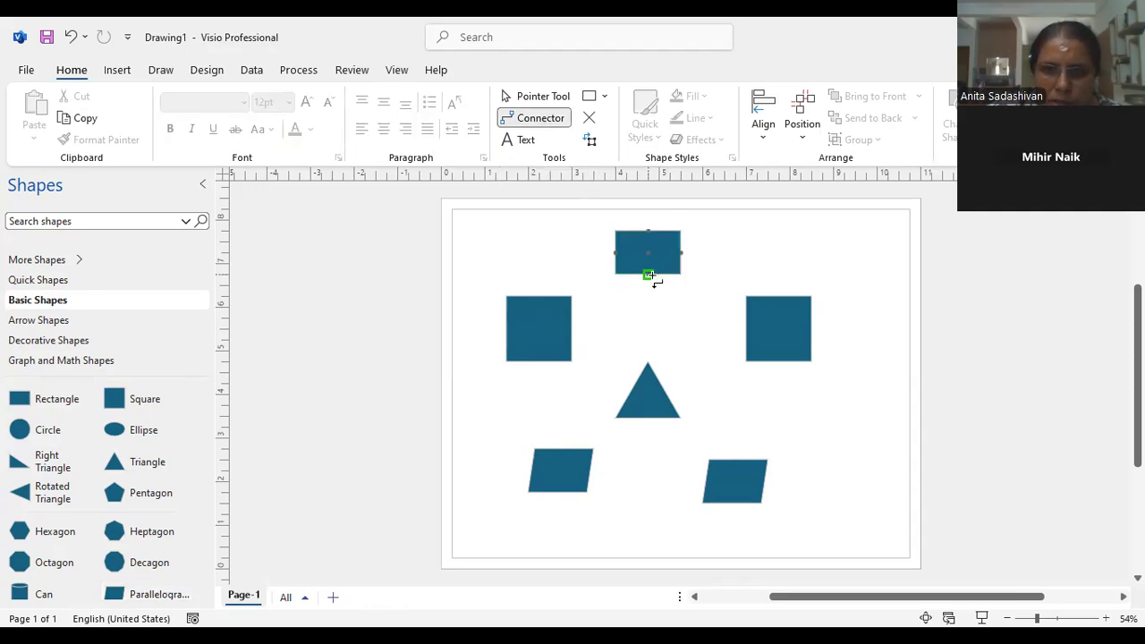
pyautogui.moveTo(640, 289); pyautogui.dragTo(538, 296)
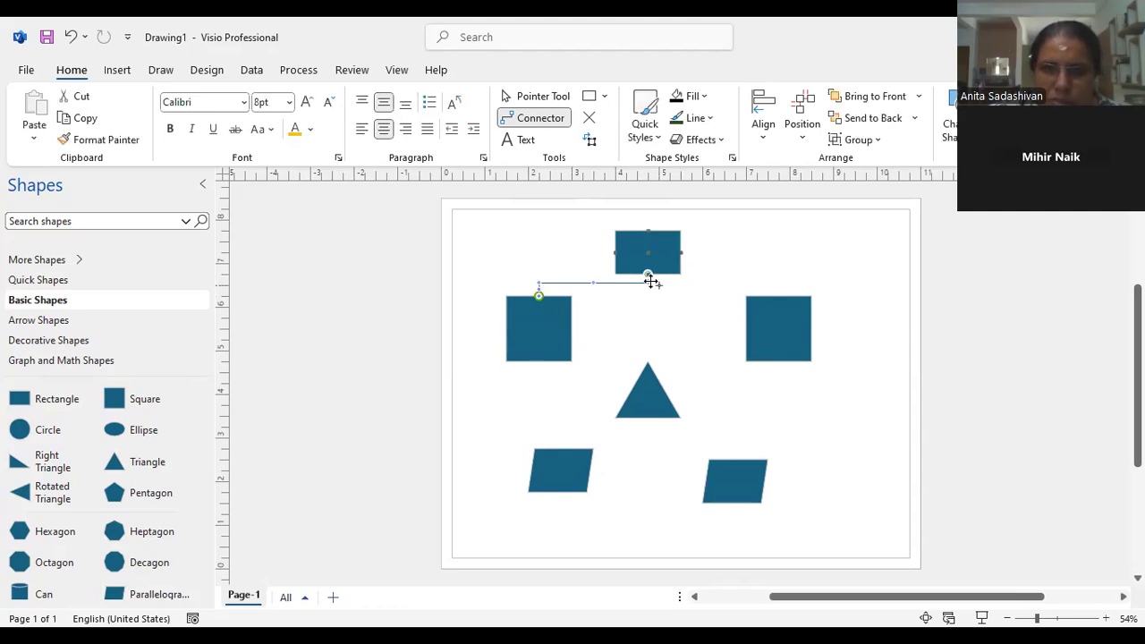
pyautogui.moveTo(650, 281); pyautogui.dragTo(812, 301)
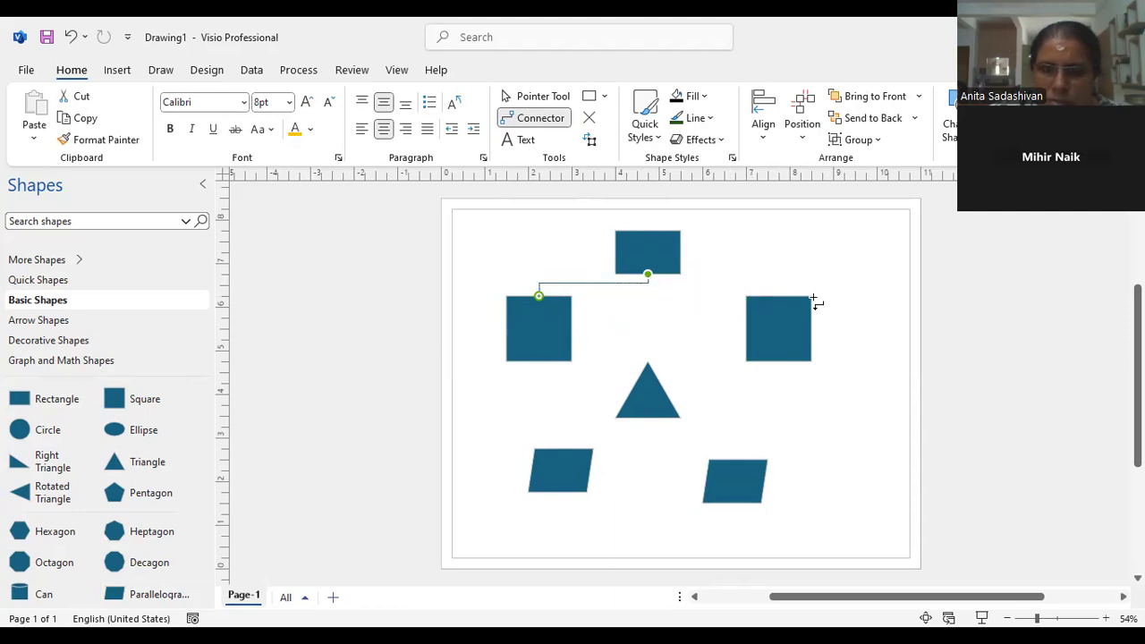
pyautogui.hotkey('ctrl', 'z')
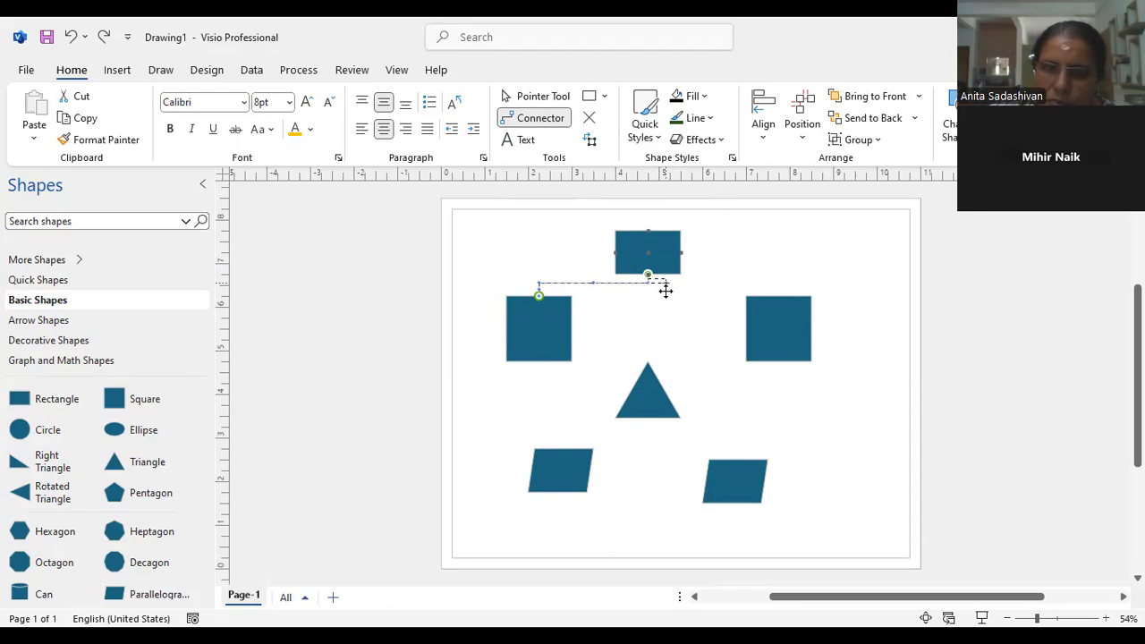
pyautogui.click(682, 311)
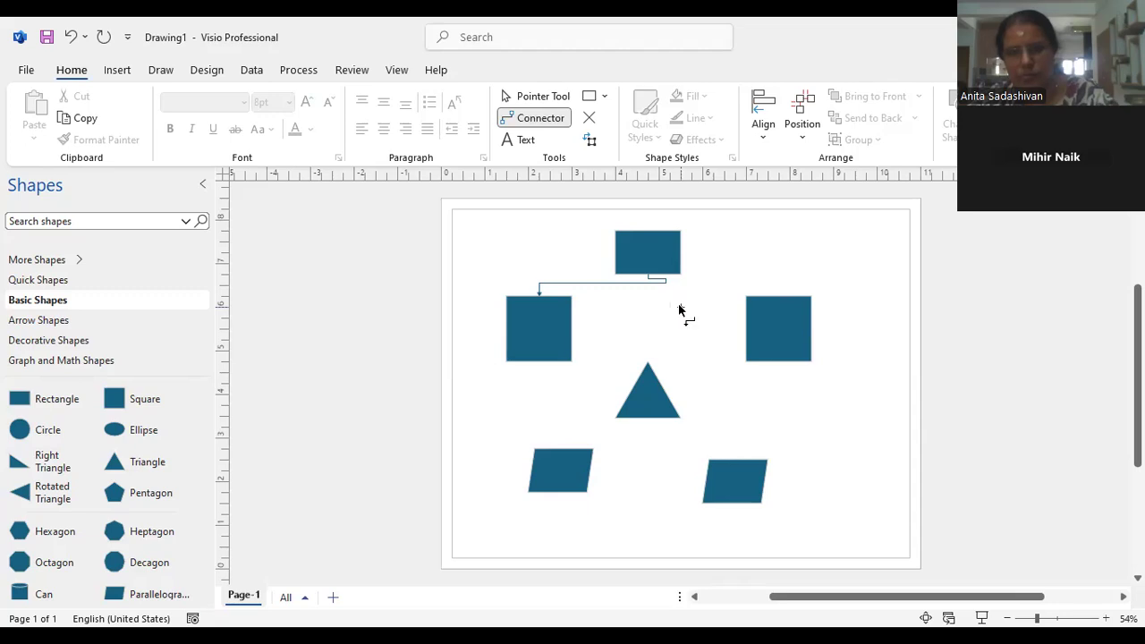
# - Draw connectors from the rectangle's bottom midpoint to the right square's top midpoint and to the triangle's apex
pyautogui.click(556, 115)
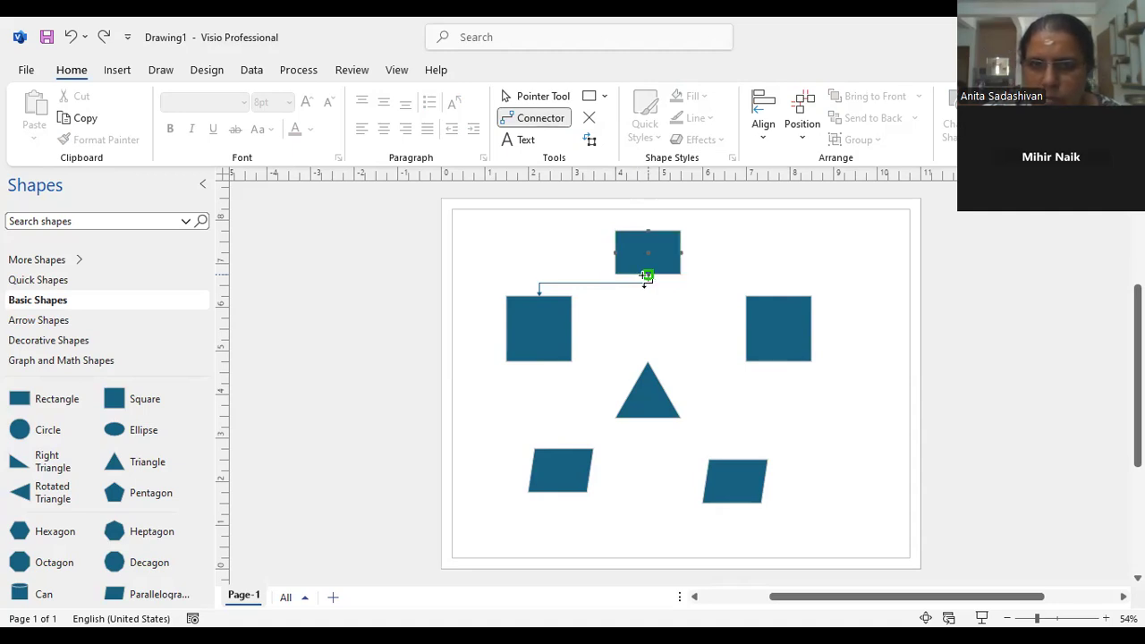
pyautogui.moveTo(669, 281); pyautogui.dragTo(779, 294)
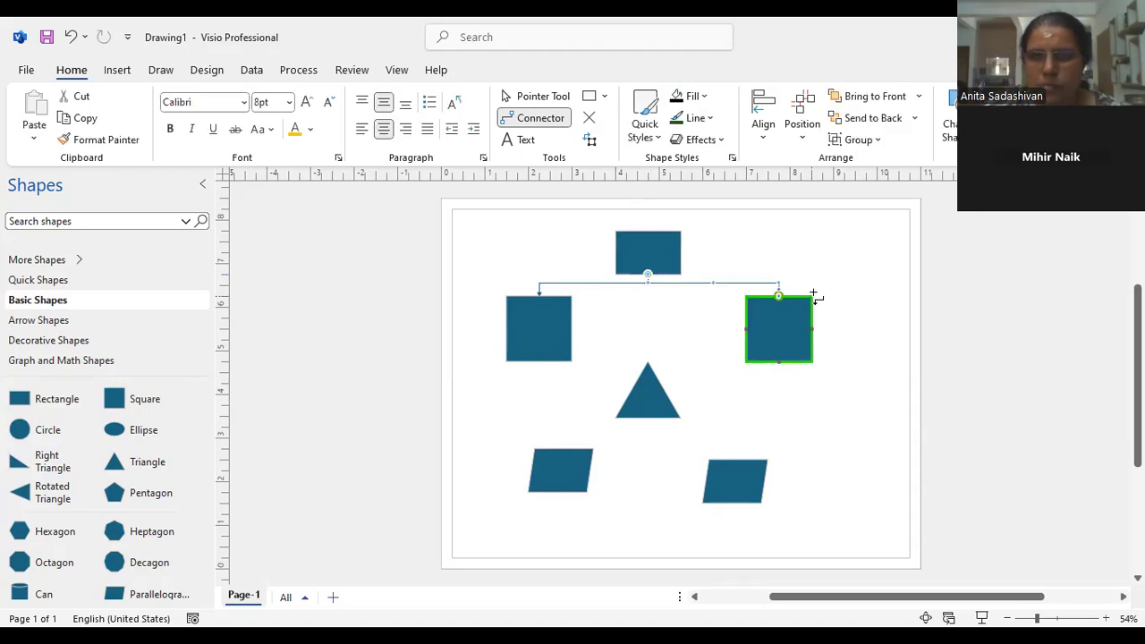
pyautogui.click(814, 295)
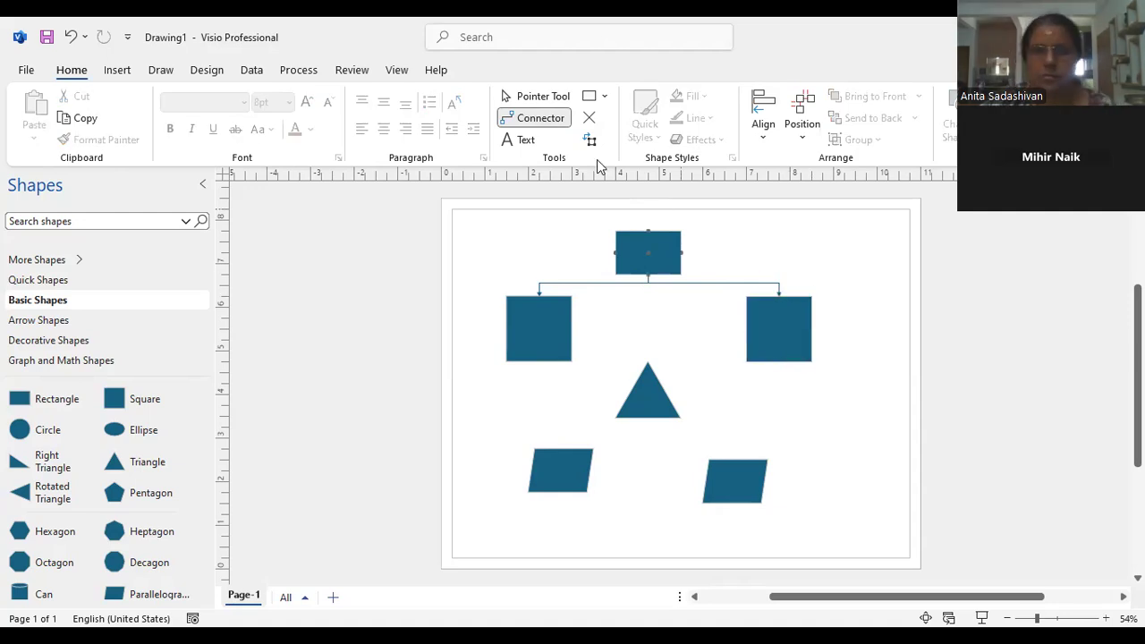
pyautogui.click(560, 120)
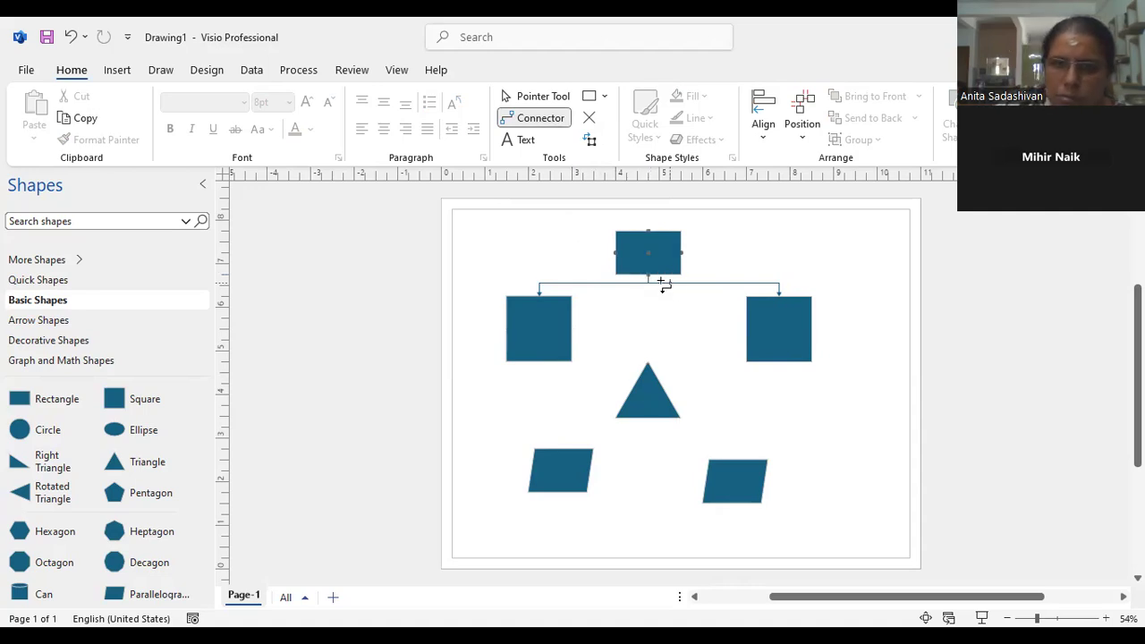
pyautogui.moveTo(647, 275); pyautogui.dragTo(650, 361)
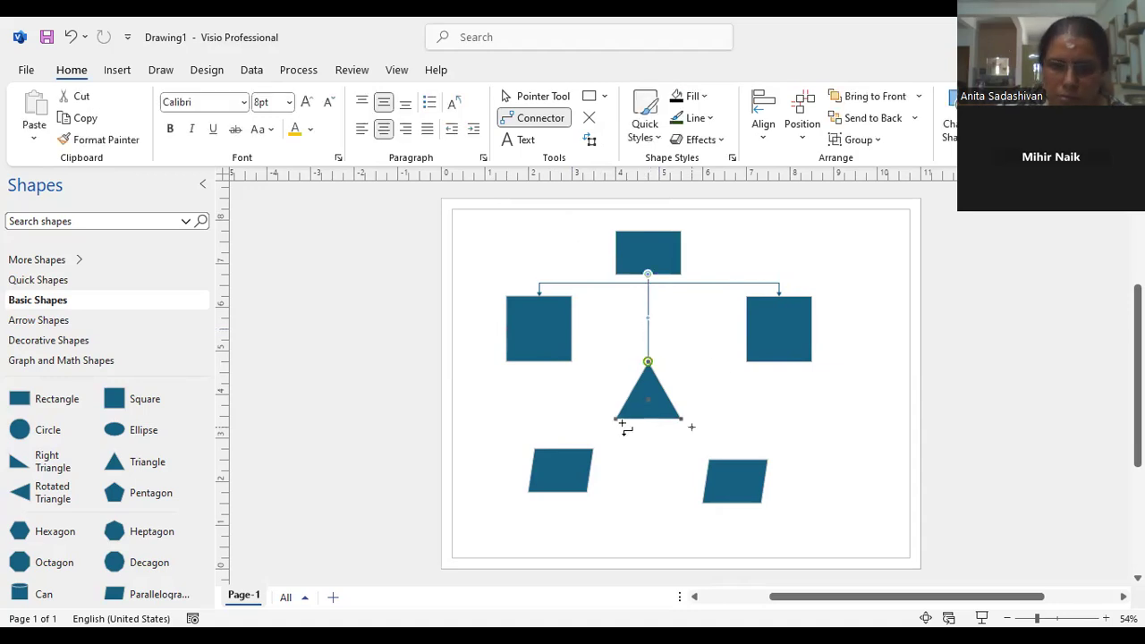
# - Draw connectors from the triangle's centre to the facing inner edges of the left and right parallelograms
pyautogui.moveTo(630, 441); pyautogui.dragTo(590, 471)
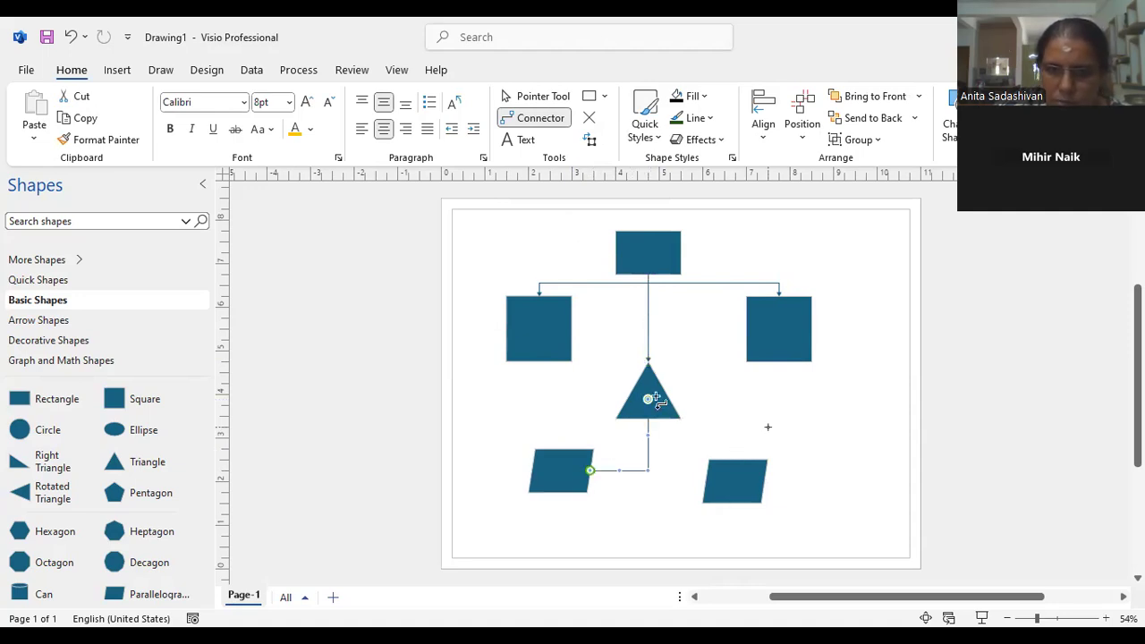
pyautogui.click(653, 400)
pyautogui.moveTo(702, 489); pyautogui.dragTo(717, 461)
pyautogui.click(834, 453)
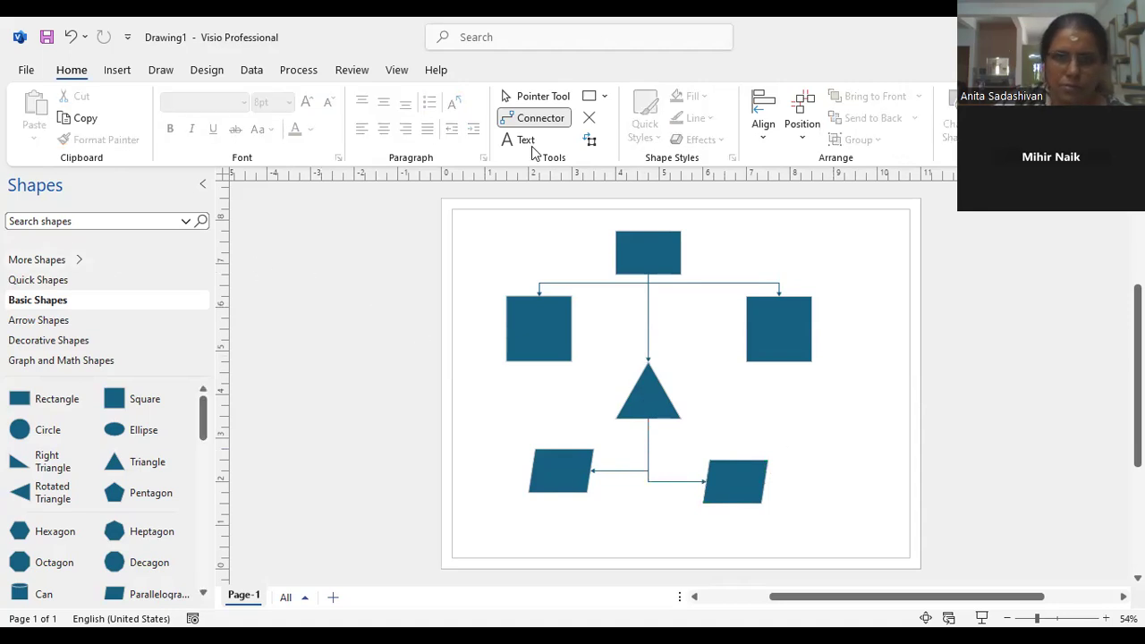
# - Nudge the right parallelogram up until it is level with the left one and its connector runs straight
pyautogui.click(548, 98)
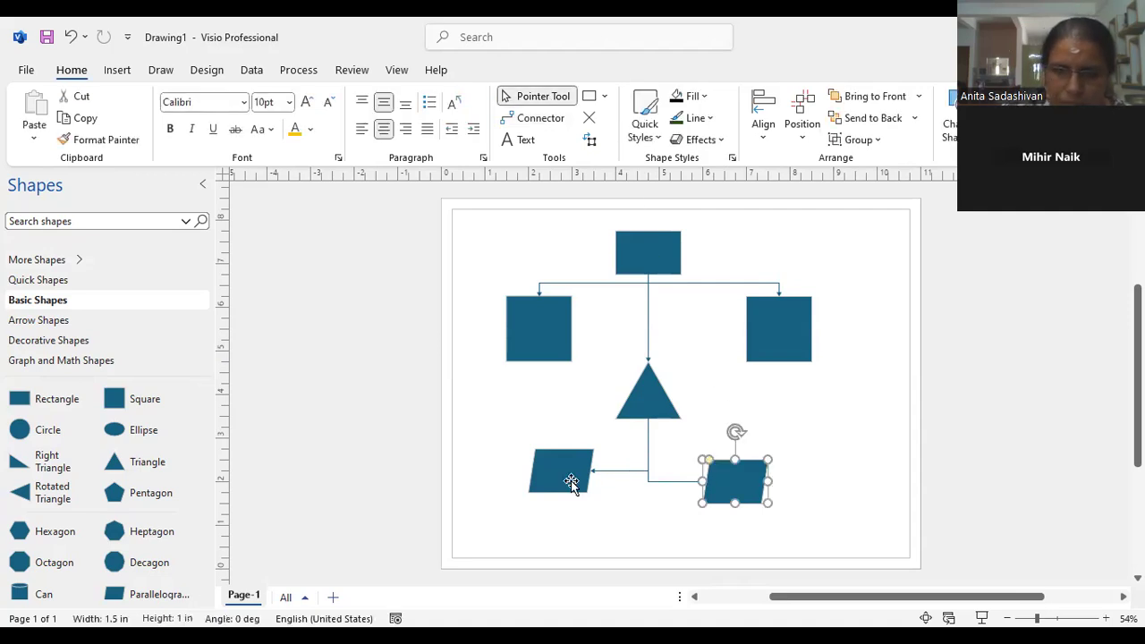
pyautogui.hotkey('ctrl', 'z')
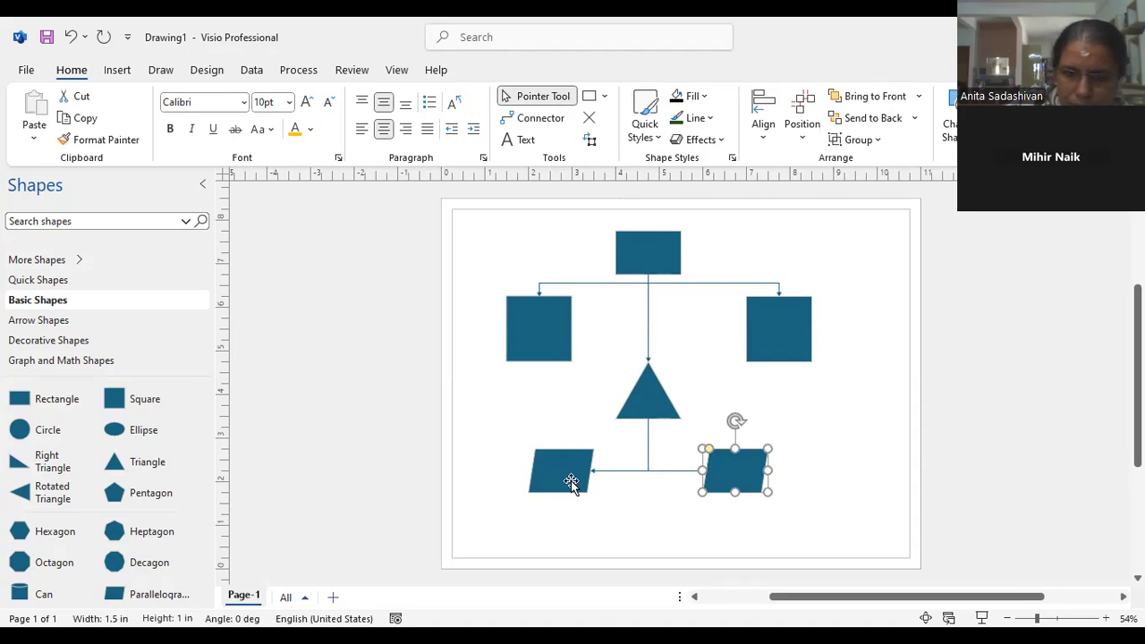
pyautogui.press('Up')
pyautogui.press('Down')
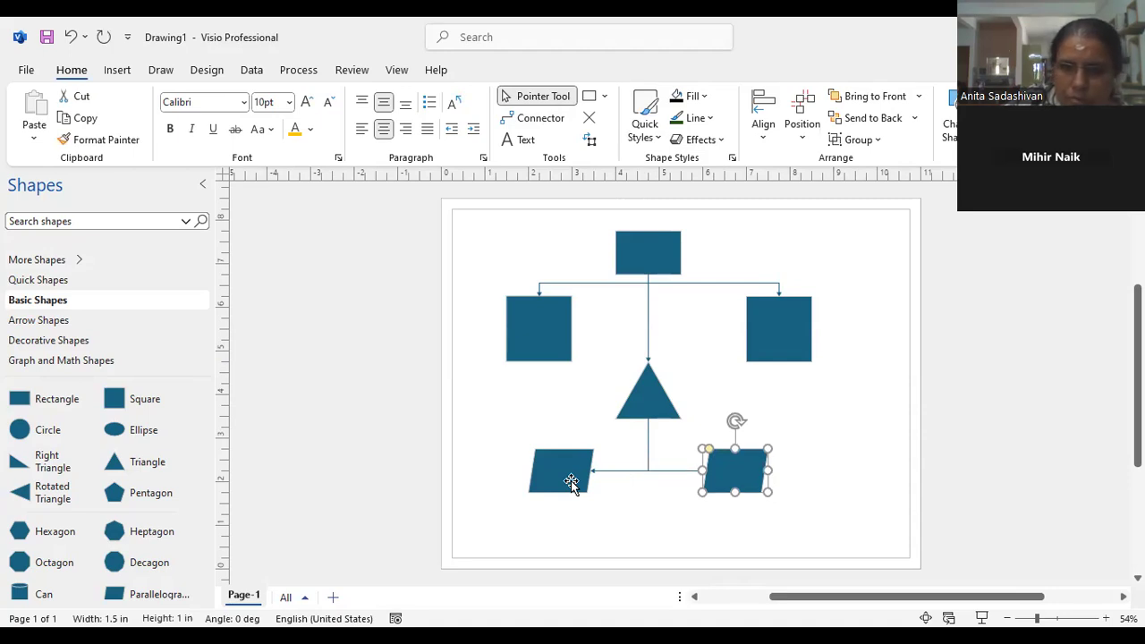
pyautogui.click(832, 450)
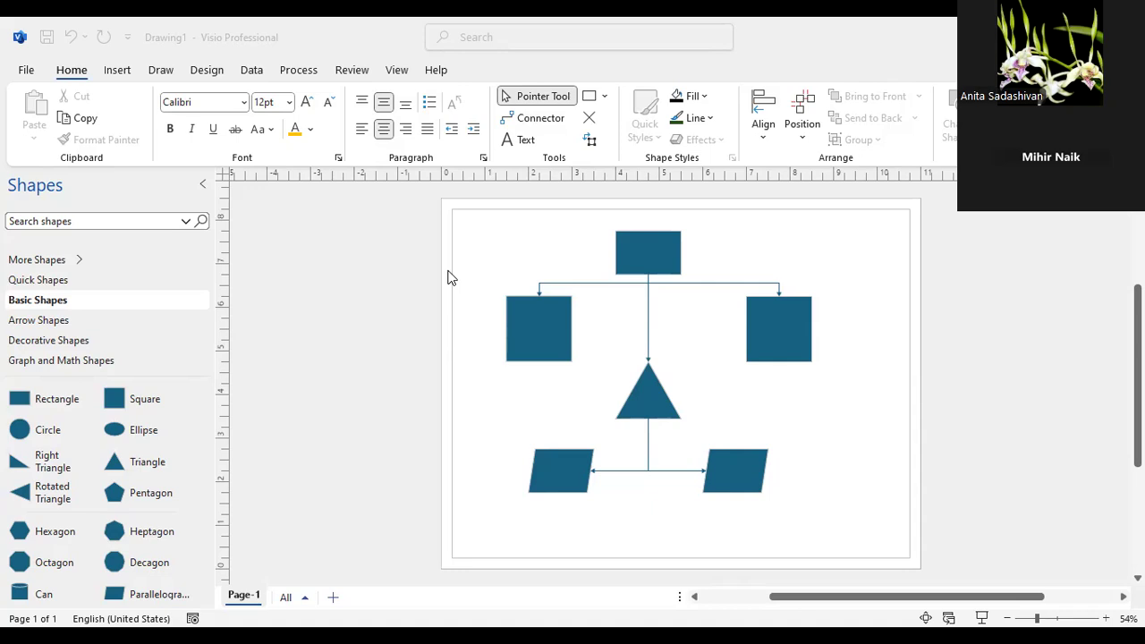
# - Label the rectangle at the head of the diagram "Customer 1"
pyautogui.doubleClick(652, 264)
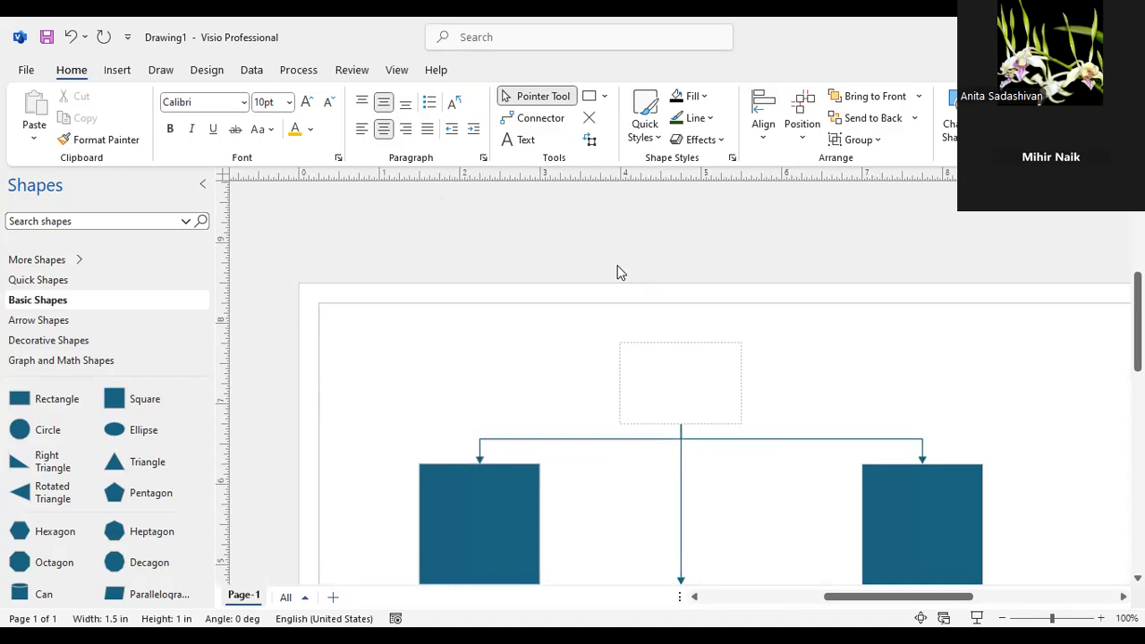
pyautogui.write('Recy')
pyautogui.press('BackSpace')
pyautogui.press('BackSpace')
pyautogui.press('BackSpace')
pyautogui.press('BackSpace')
pyautogui.write('customer 1')
pyautogui.click(861, 391)
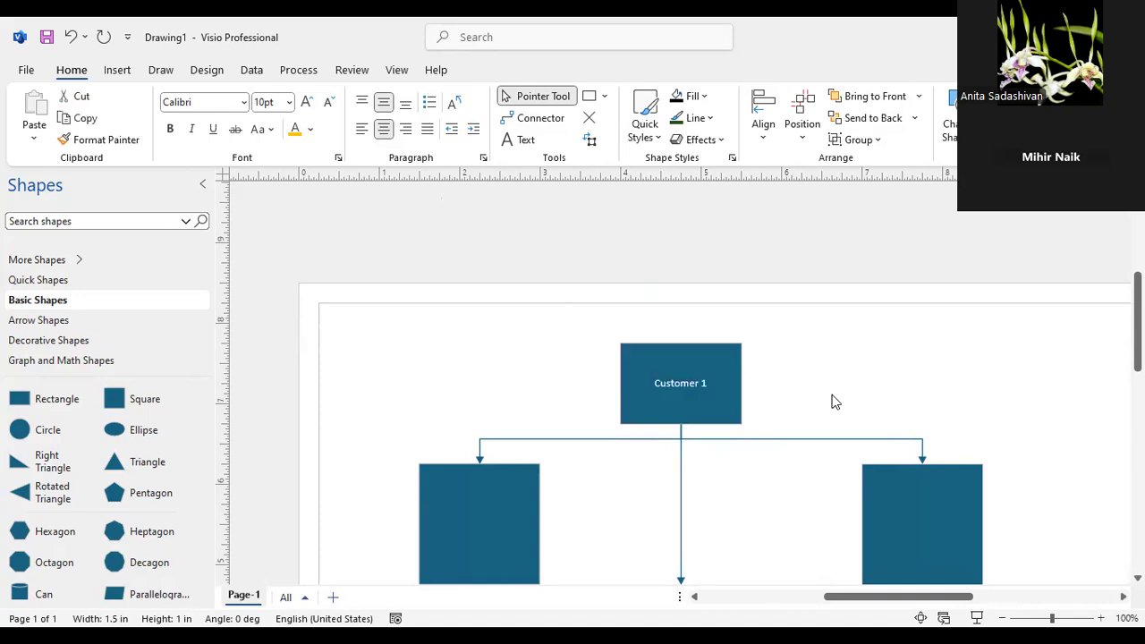
# - Set the "Customer 1" label's font to Birch Std at 18 pt
pyautogui.hotkey('ctrl', 'shift', 'w')
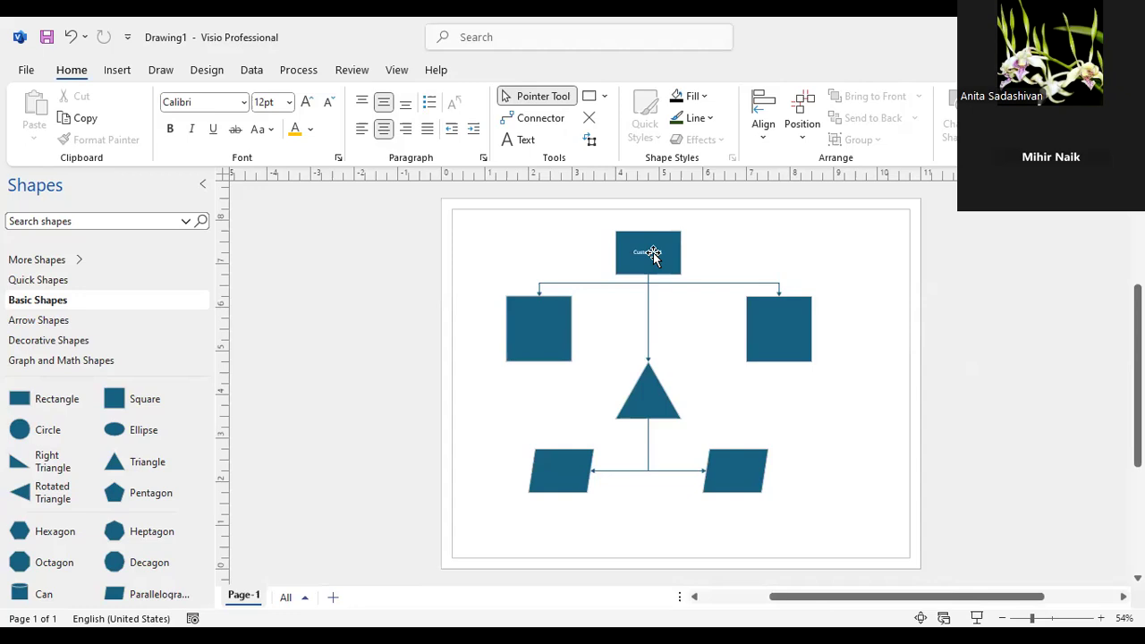
pyautogui.doubleClick(653, 253)
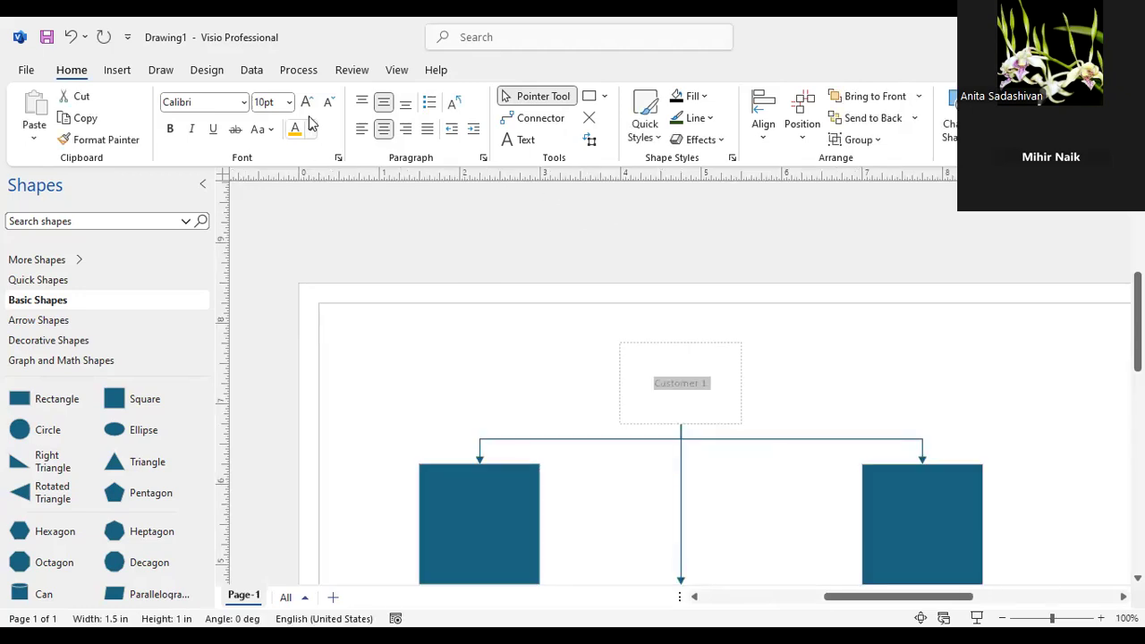
pyautogui.click(245, 102)
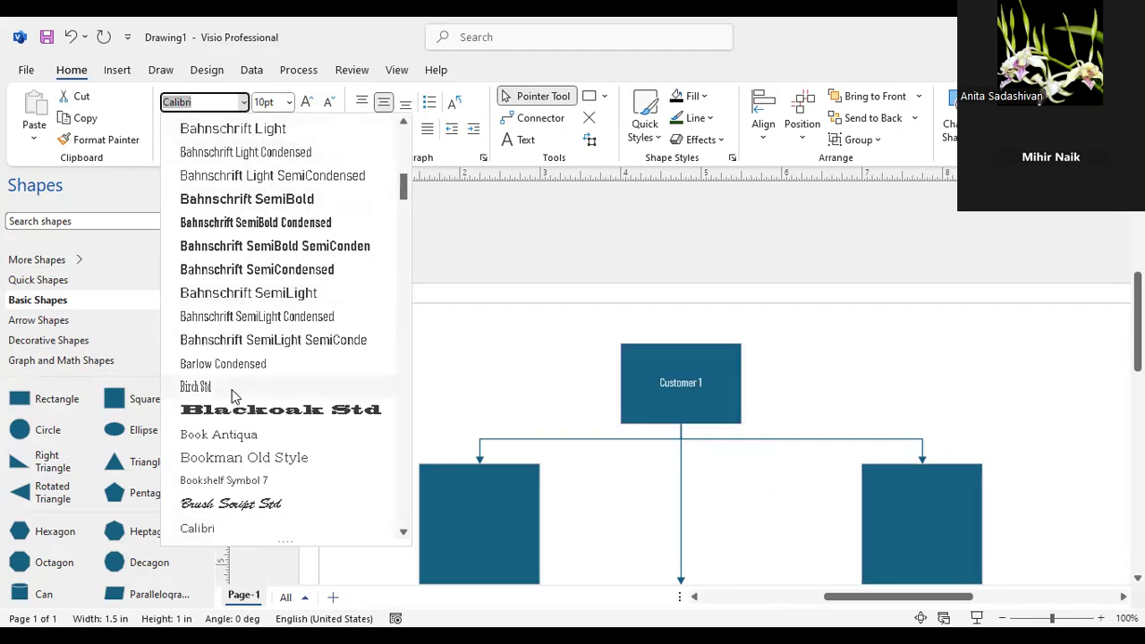
pyautogui.click(268, 386)
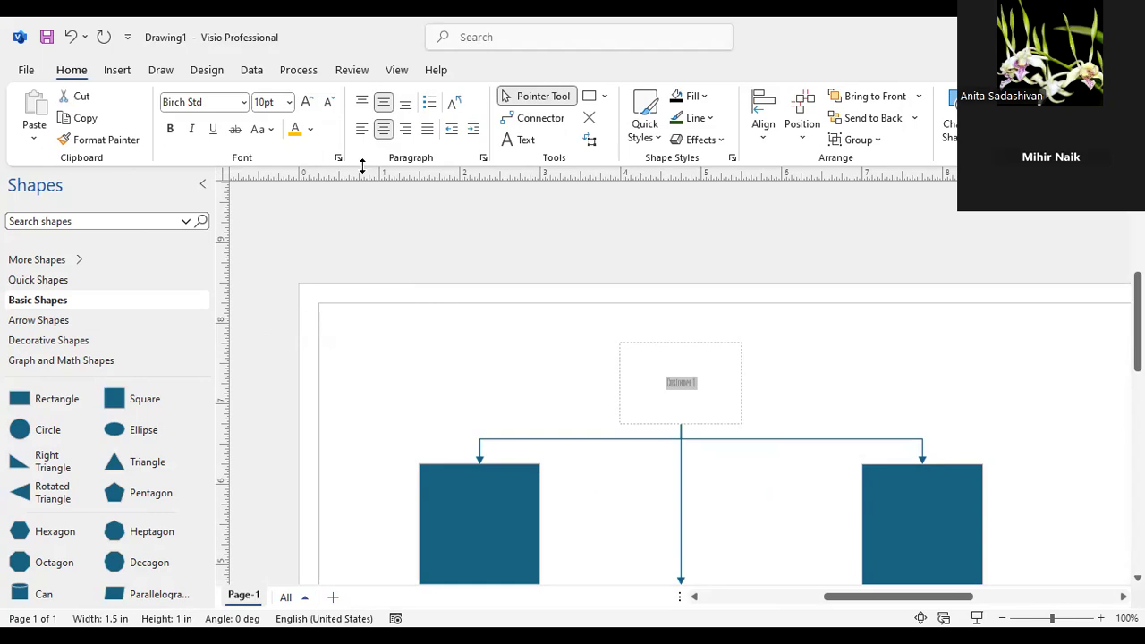
pyautogui.click(289, 103)
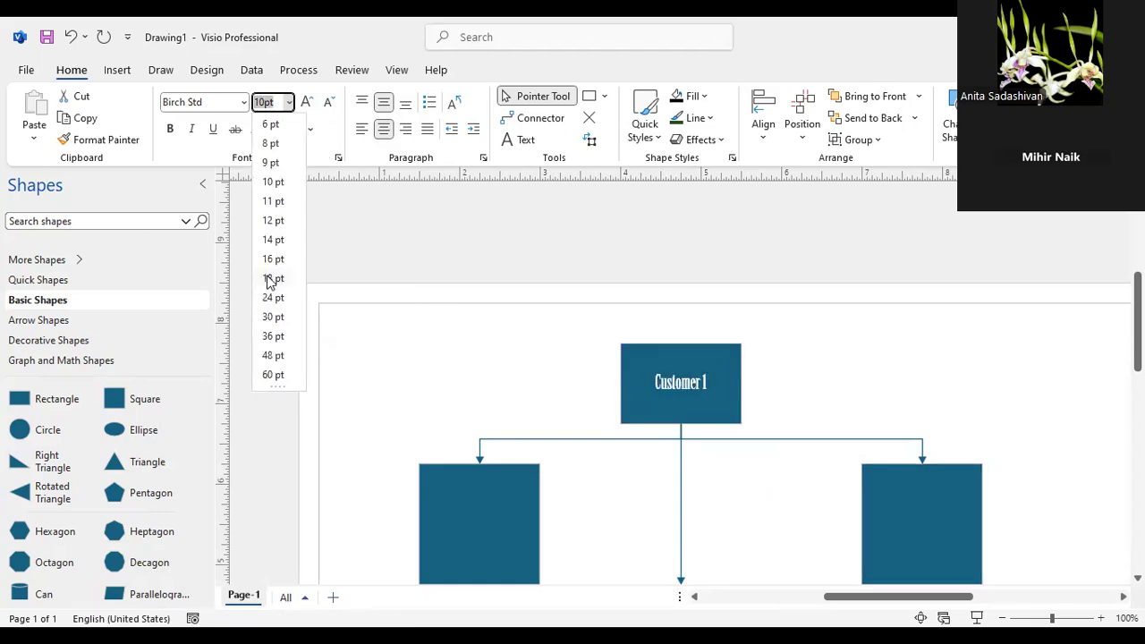
pyautogui.click(271, 278)
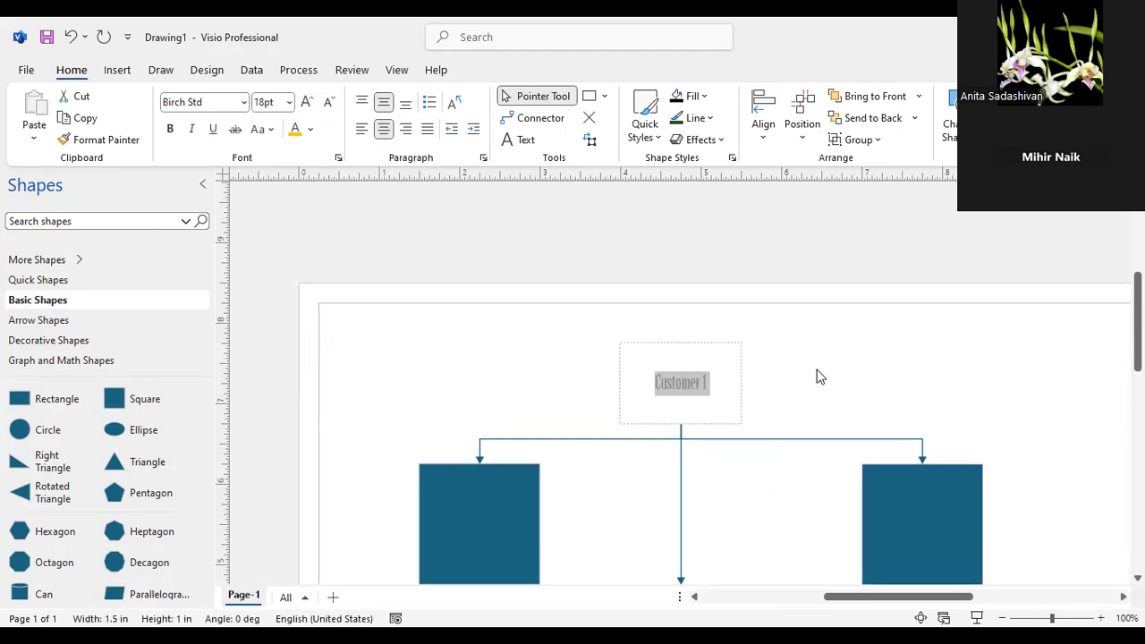
pyautogui.click(841, 441)
# - Label the left square below the rectangle "Supplier 1"
pyautogui.hotkey('ctrl', 'shift', 'w')
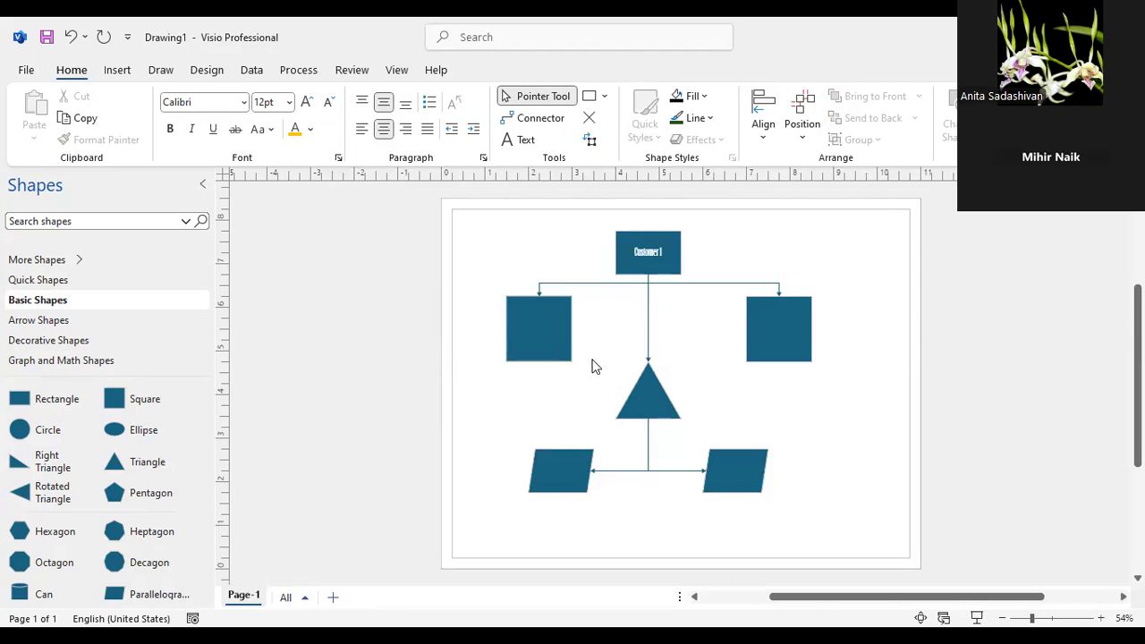
pyautogui.click(545, 330)
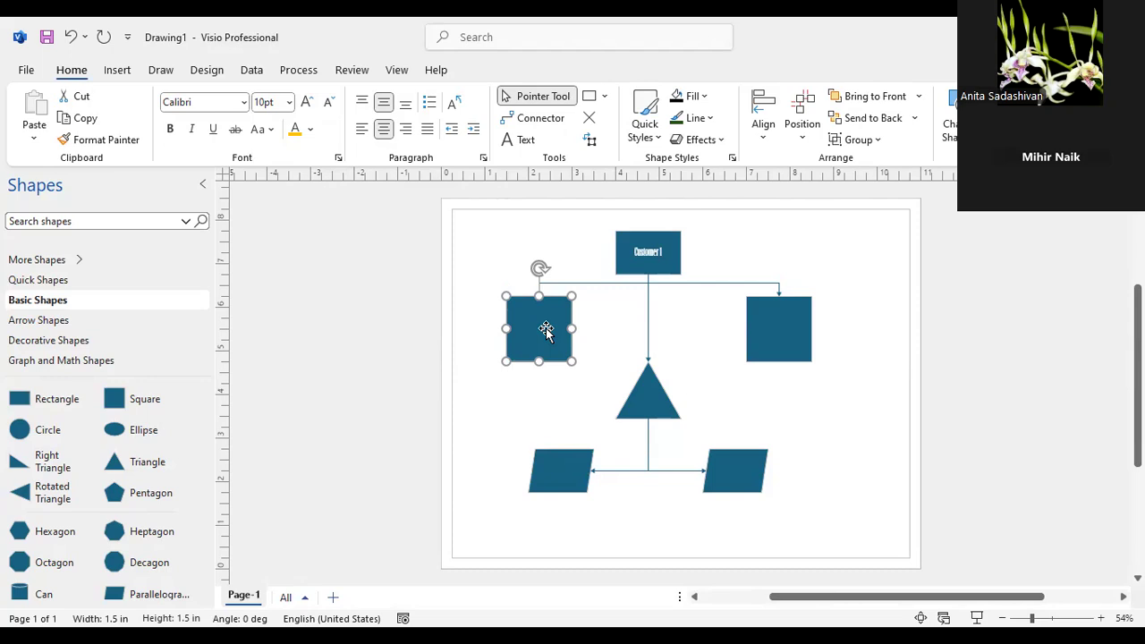
pyautogui.doubleClick(546, 330)
pyautogui.write('Suppl')
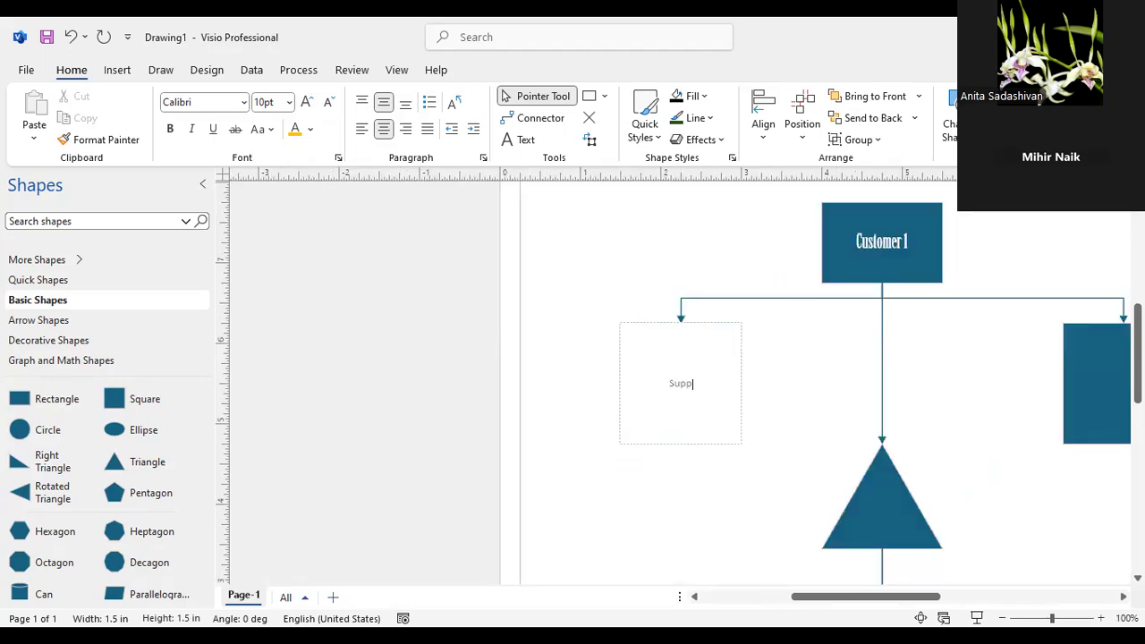
pyautogui.write('ier 1')
pyautogui.click(985, 432)
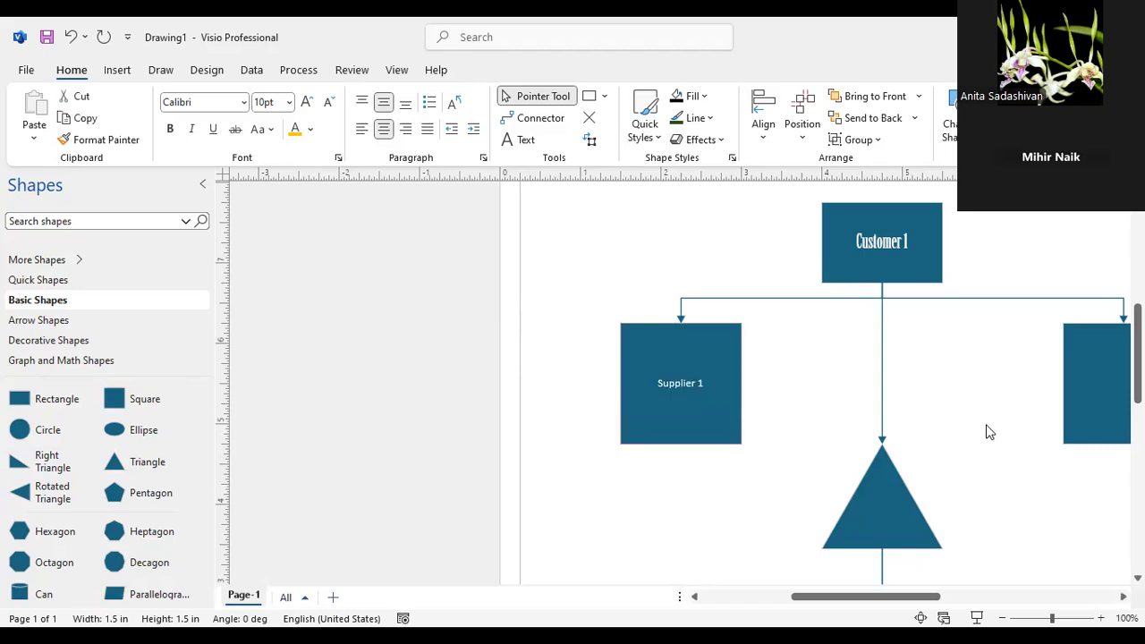
# - Label the right square below the rectangle "Supplier 2"
pyautogui.hotkey('ctrl', 'shift', 'w')
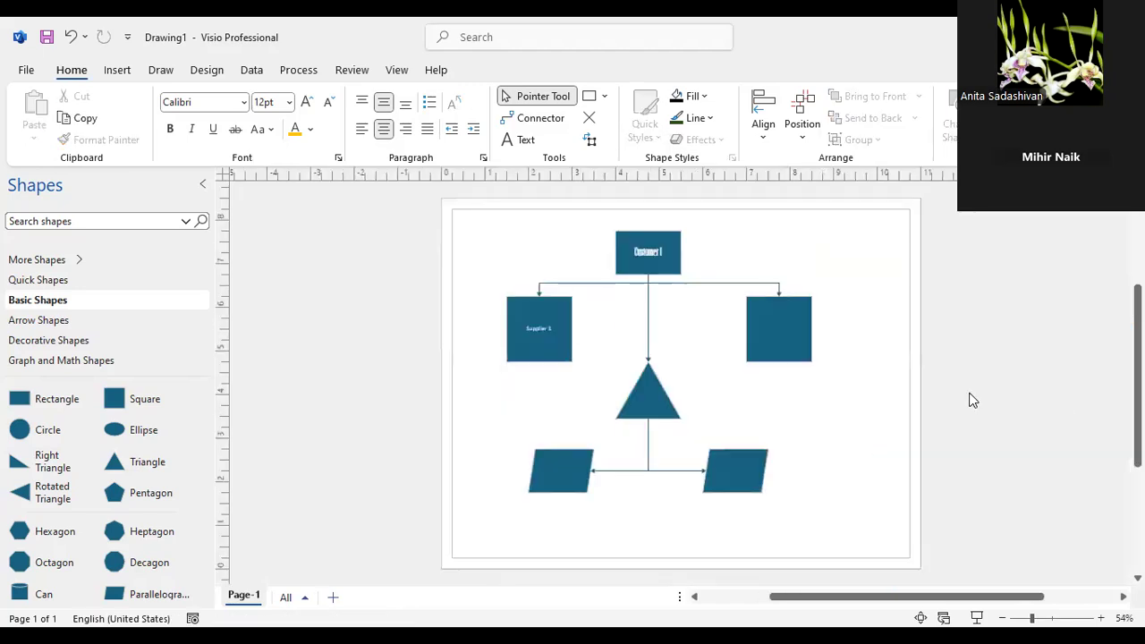
pyautogui.doubleClick(783, 331)
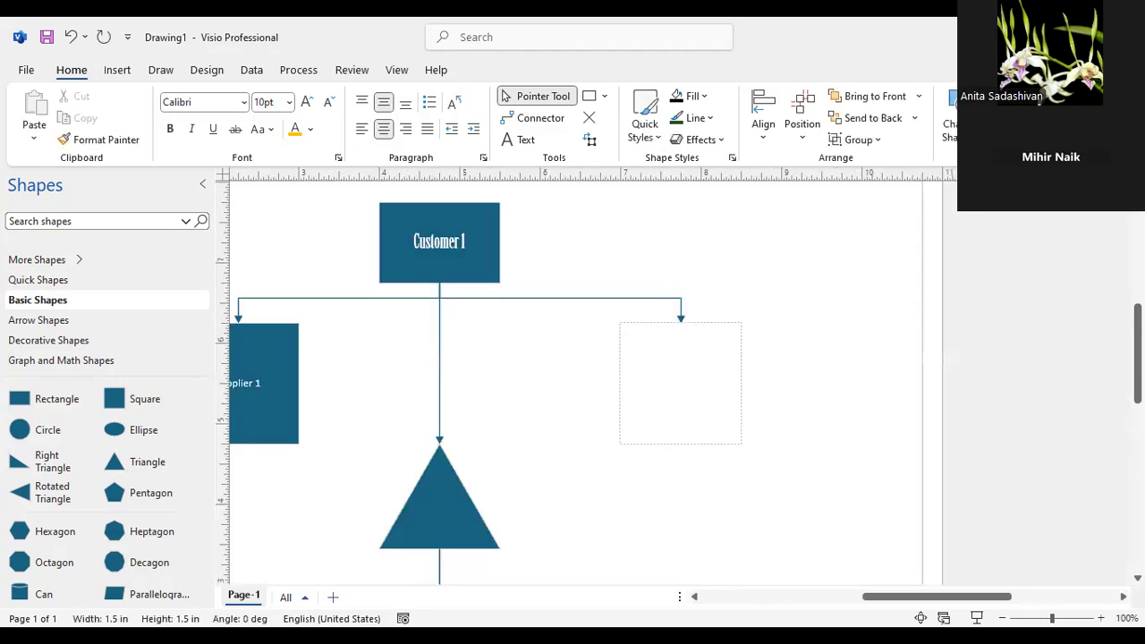
pyautogui.write('Supplier 2')
pyautogui.click(528, 519)
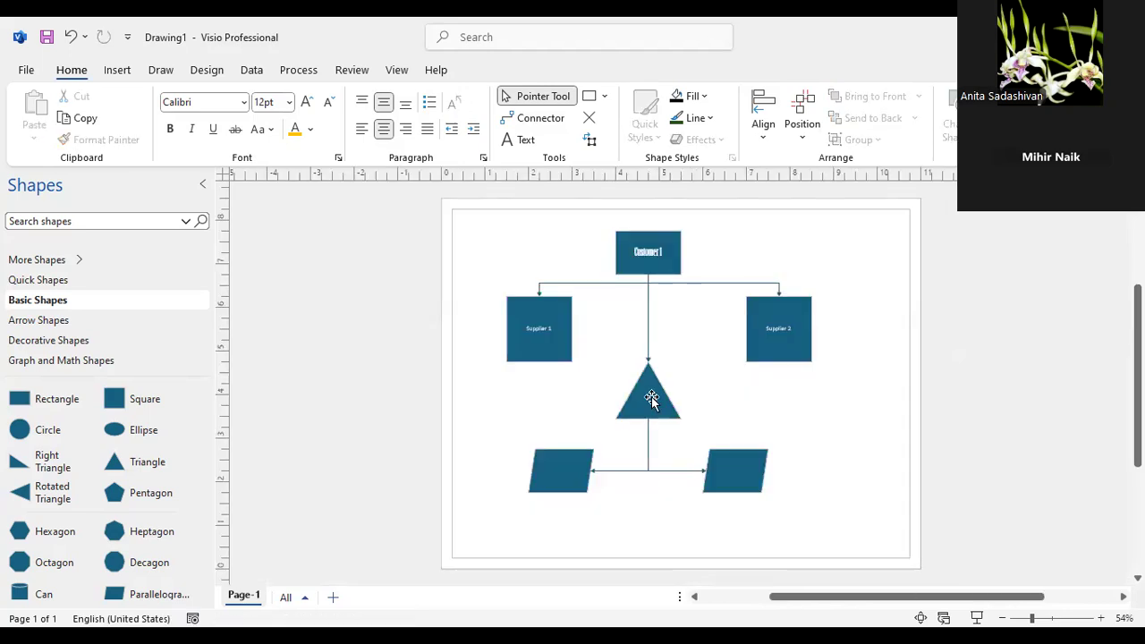
# - Try to add text to the connector between the triangle and the right parallelogram, and undo the entries
pyautogui.doubleClick(705, 469)
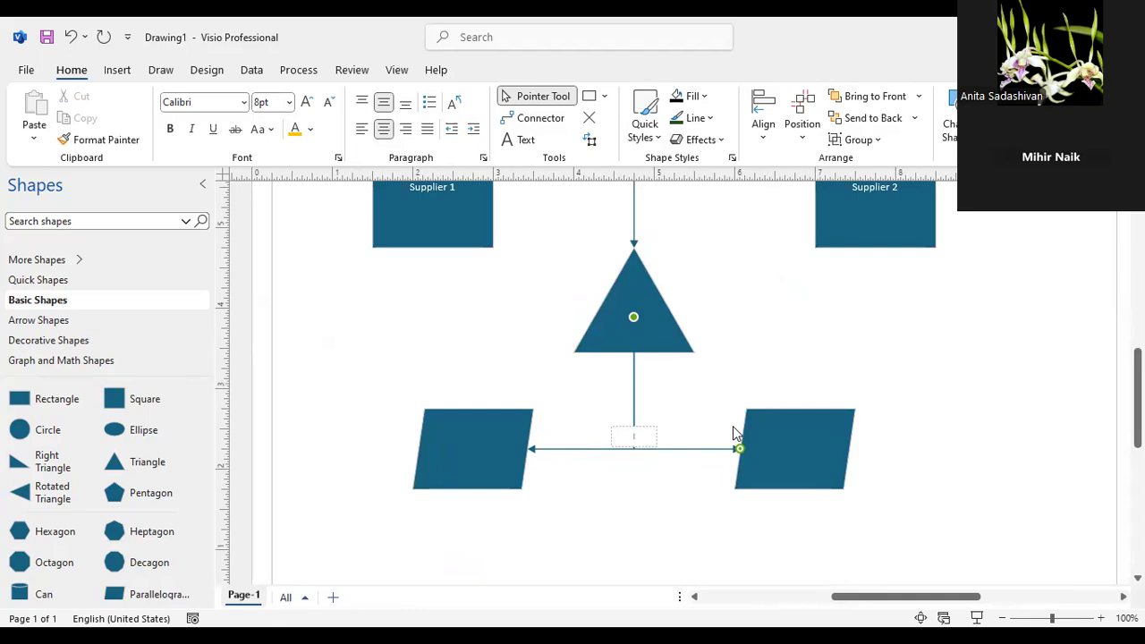
pyautogui.write('Is')
pyautogui.hotkey('ctrl', 'z')
pyautogui.hotkey('ctrl', 'z')
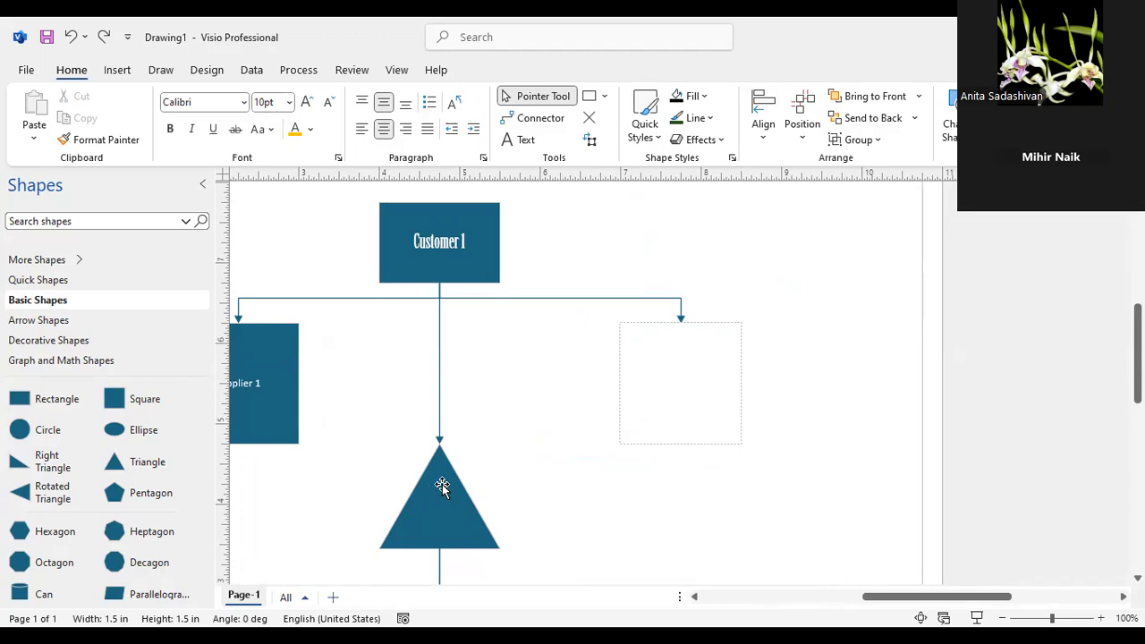
# - Re-enter "Supplier 2" on the right square, try labelling the triangle's connector "Client", and undo both entries
pyautogui.write('Supplier 2')
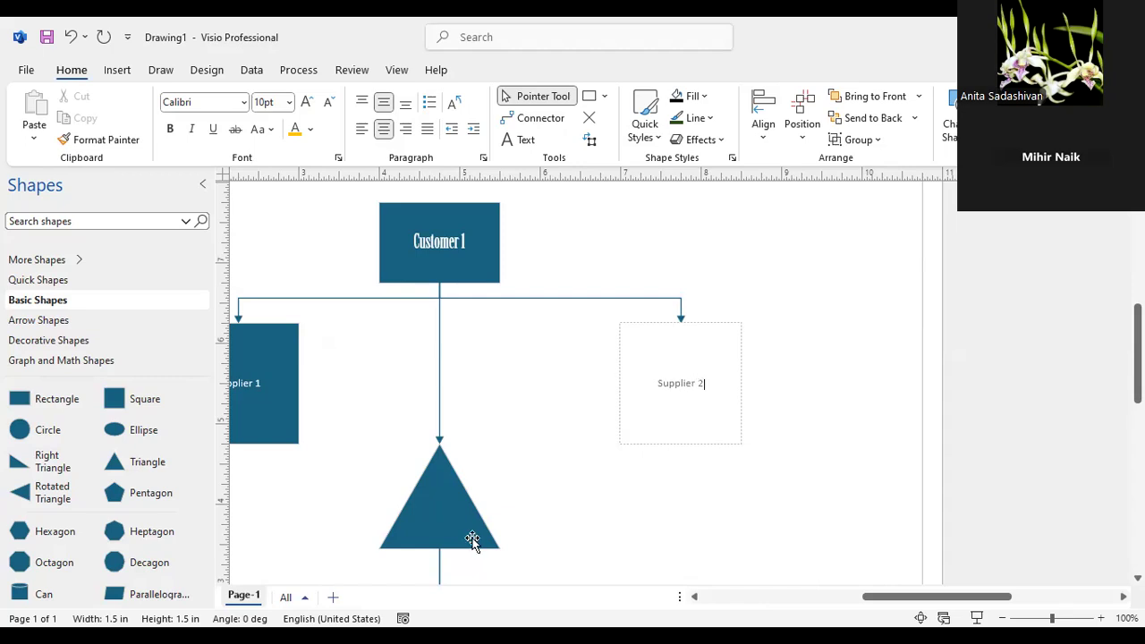
pyautogui.doubleClick(442, 517)
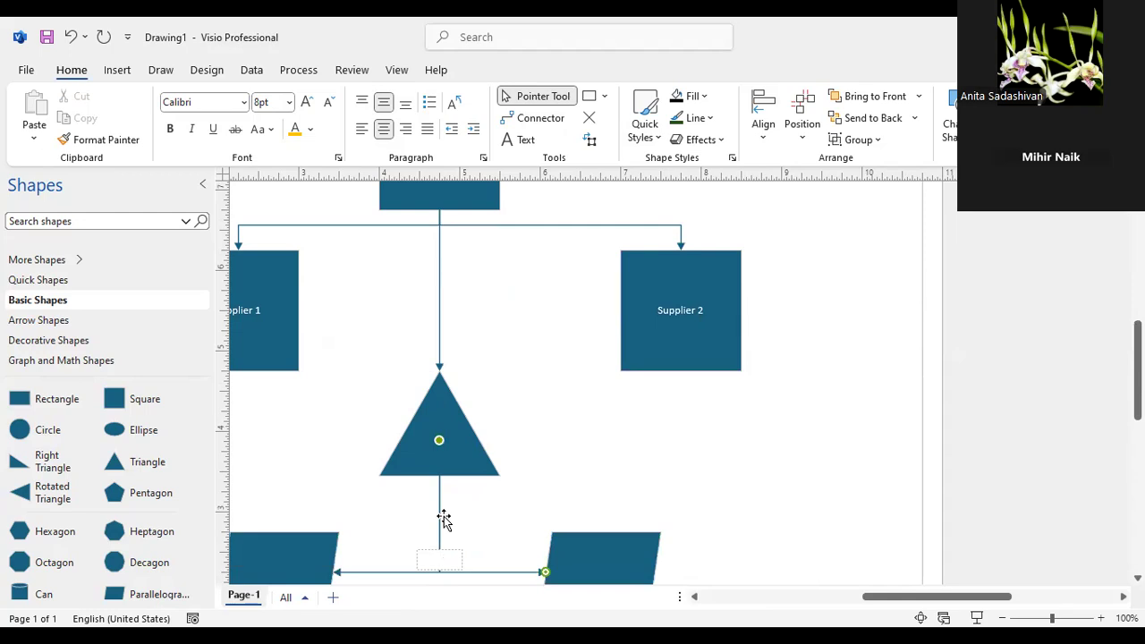
pyautogui.write('Client')
pyautogui.click(433, 517)
pyautogui.hotkey('ctrl', 'z')
pyautogui.hotkey('ctrl', 'z')
pyautogui.click(619, 459)
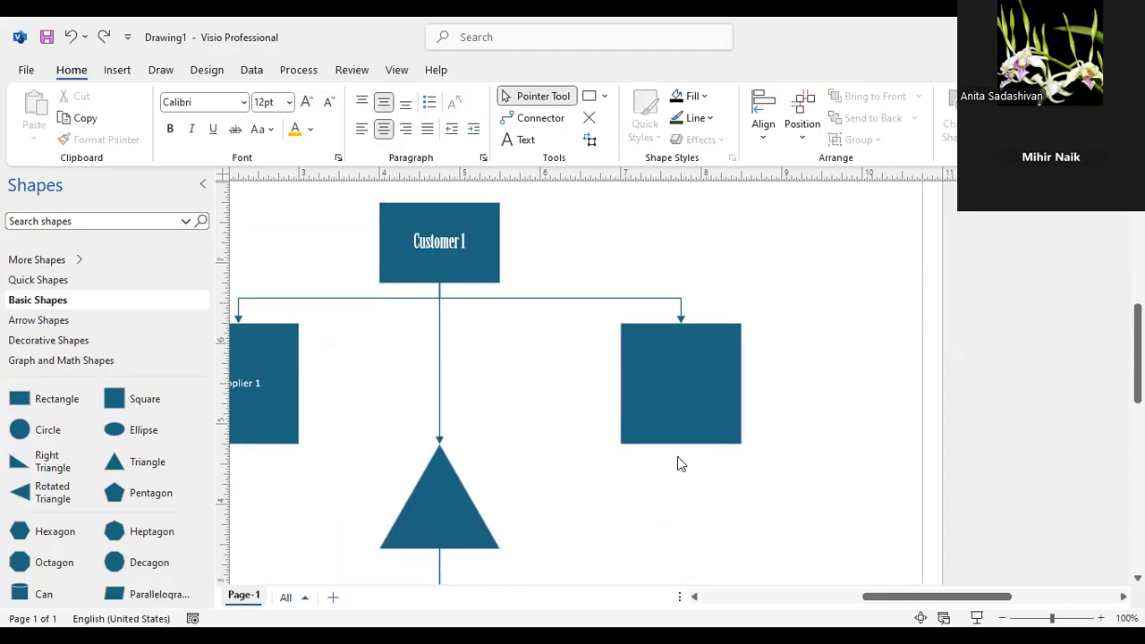
pyautogui.click(680, 384)
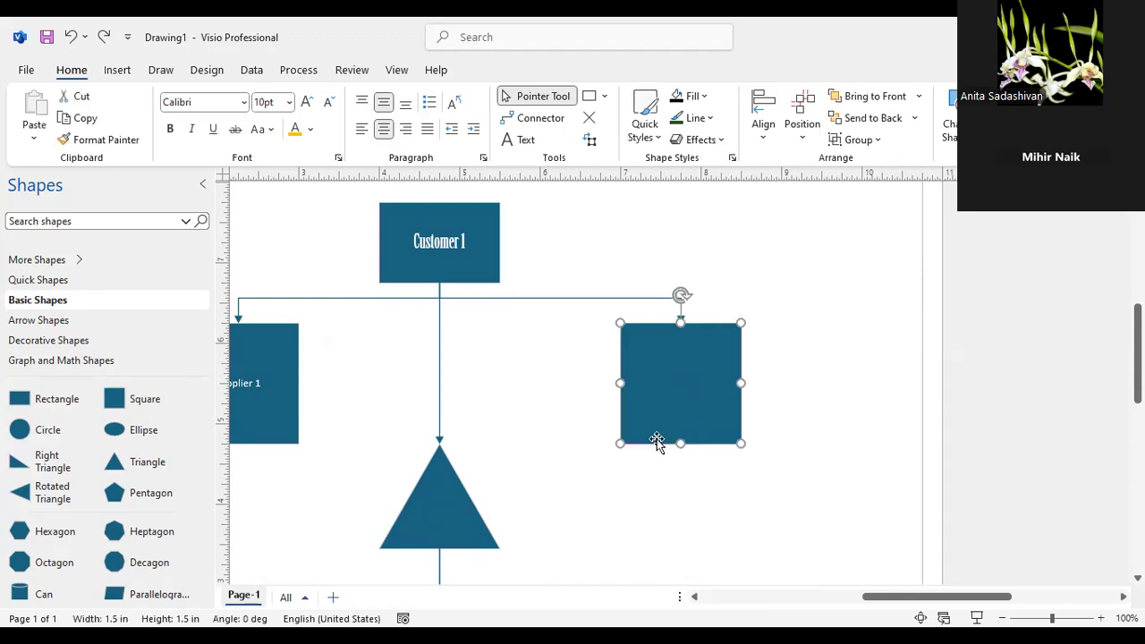
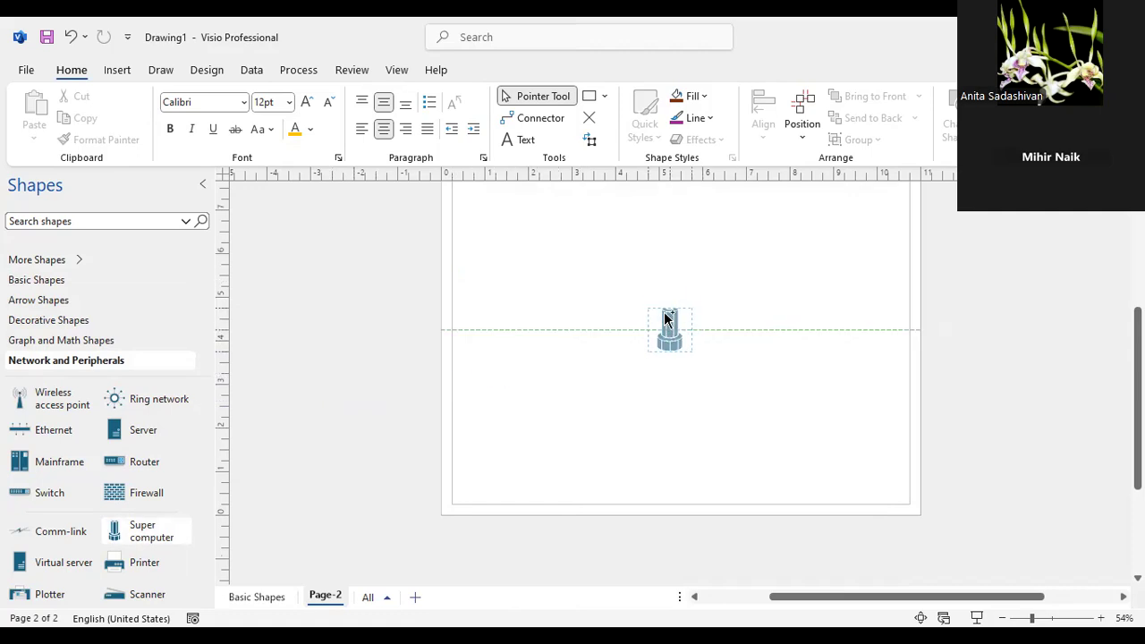
# - Enlarge the Super computer shape in the middle of Page-2 to about 2.75 in wide and high
pyautogui.scroll(3, 747, 342)
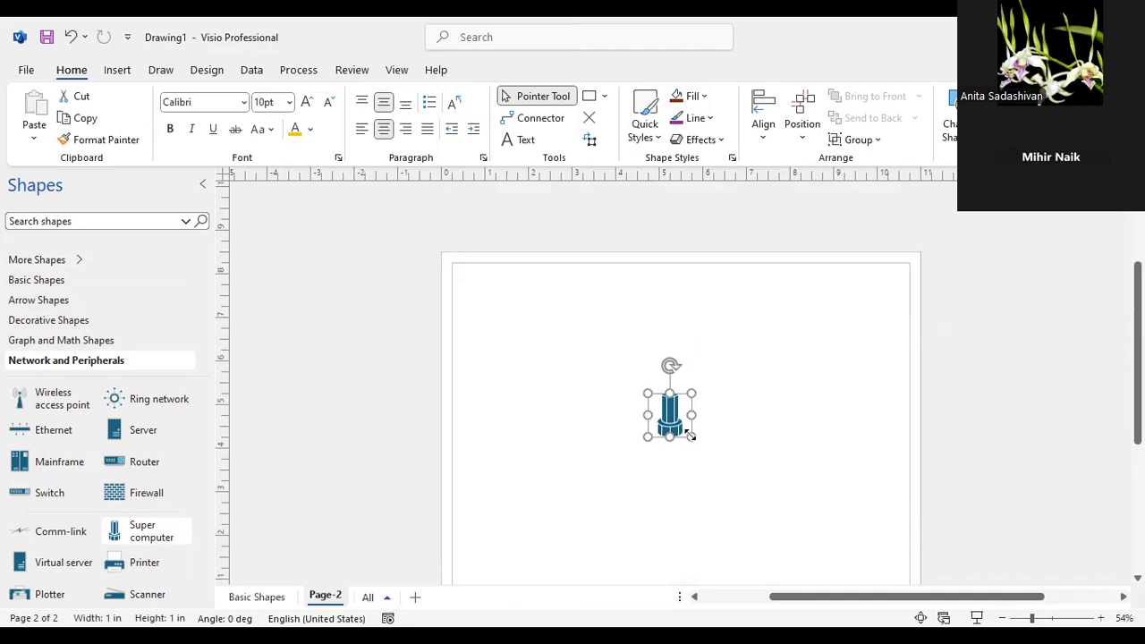
pyautogui.moveTo(724, 465); pyautogui.dragTo(724, 469)
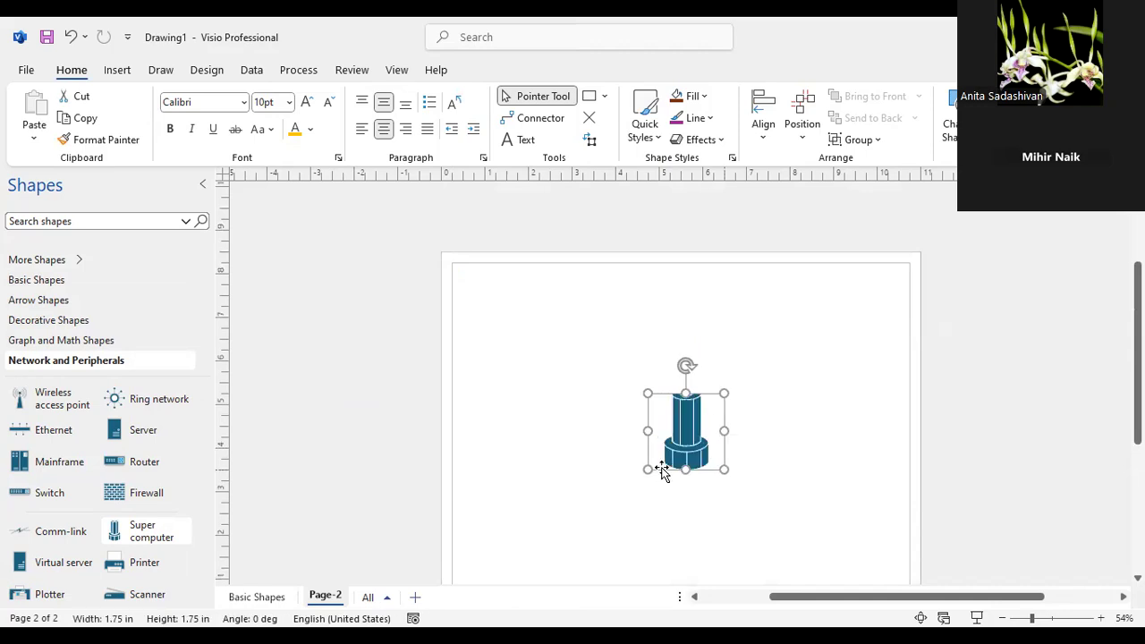
pyautogui.moveTo(644, 472); pyautogui.dragTo(604, 486)
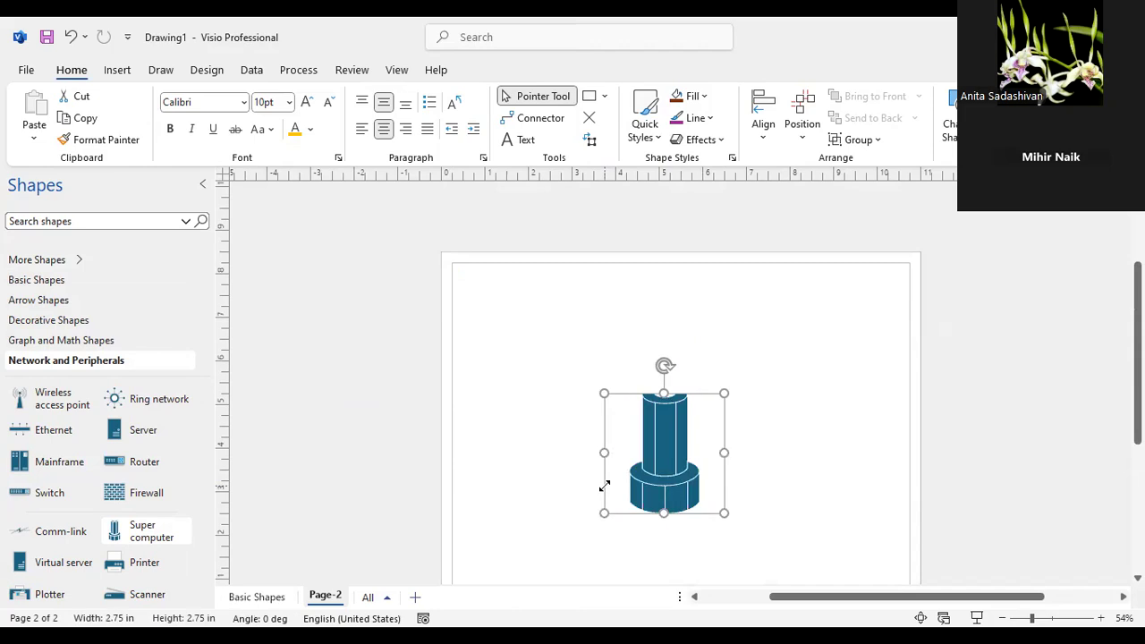
pyautogui.click(803, 445)
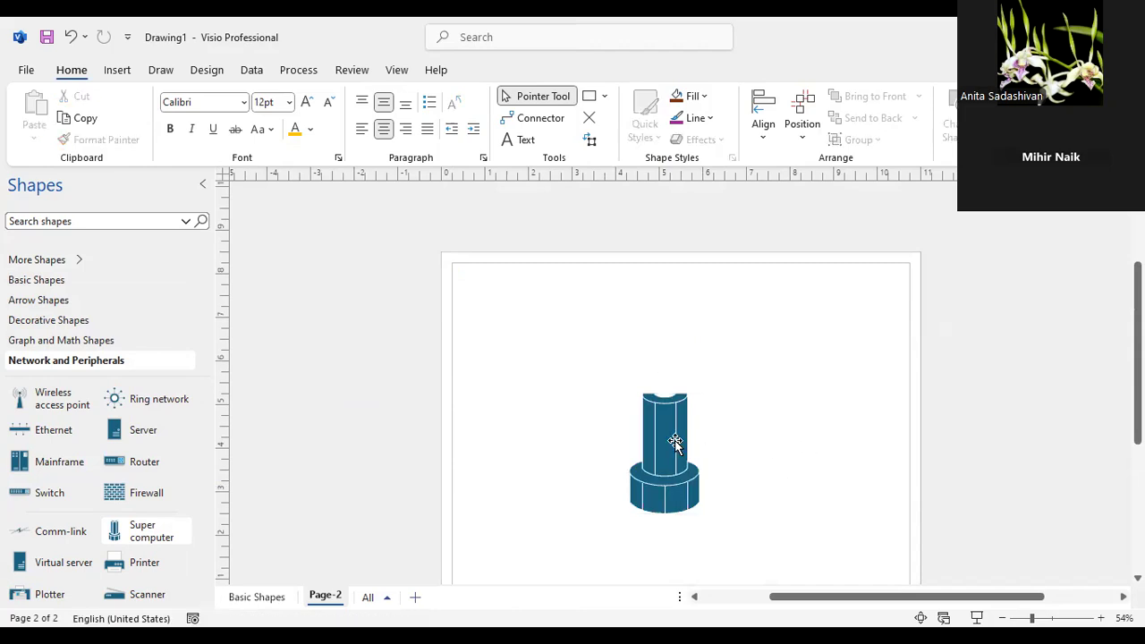
# - Fill the Super computer shape with black
pyautogui.click(674, 442)
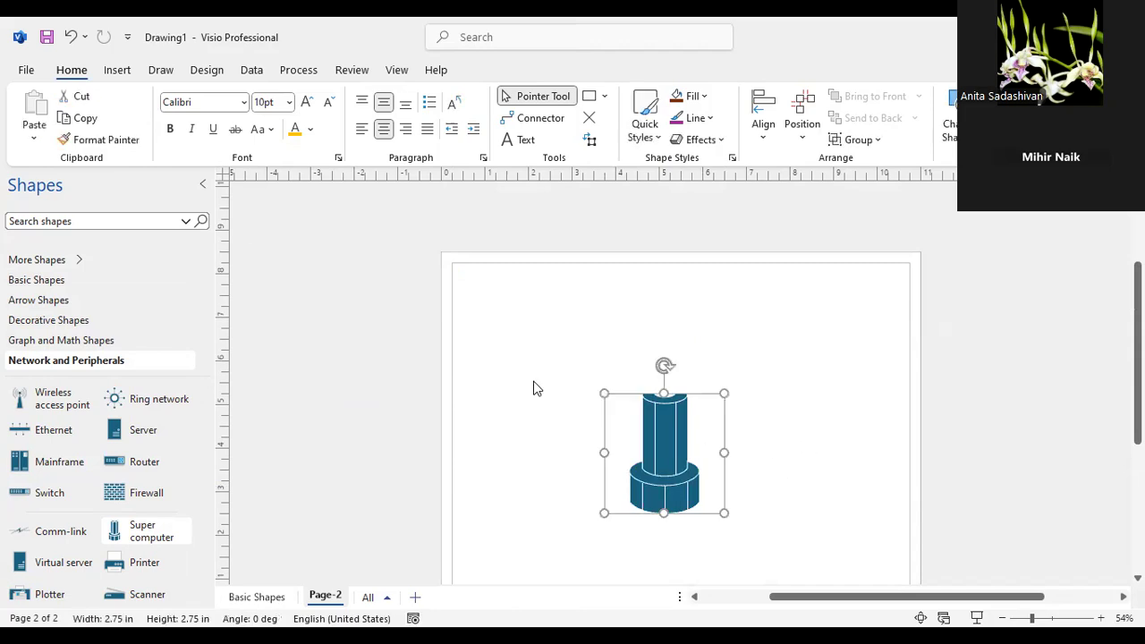
pyautogui.click(693, 96)
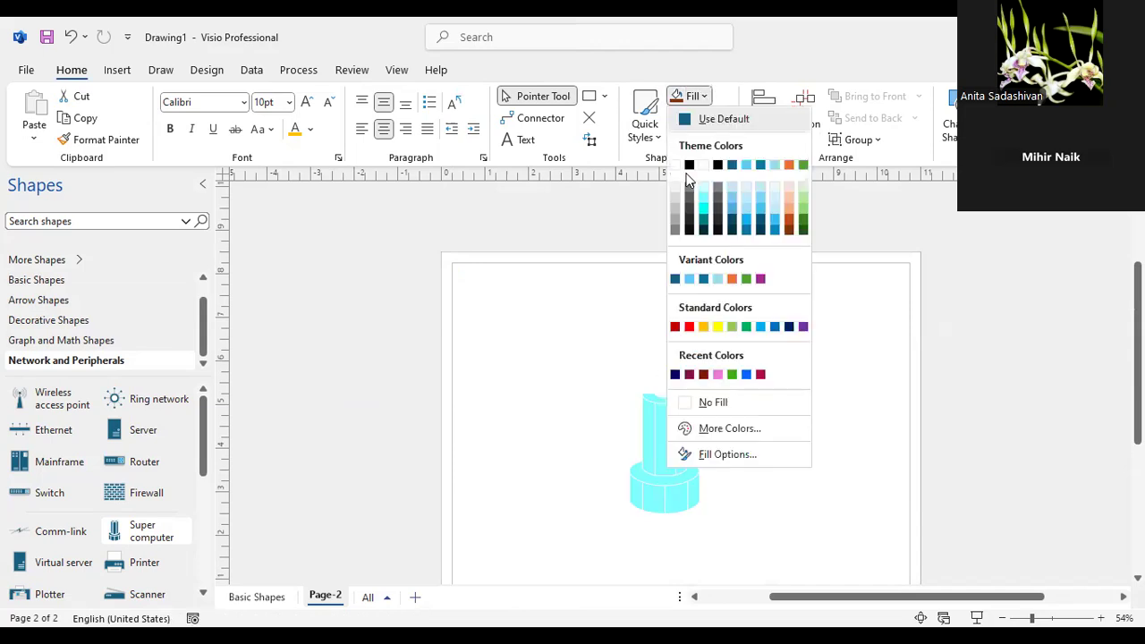
pyautogui.click(689, 166)
pyautogui.click(795, 287)
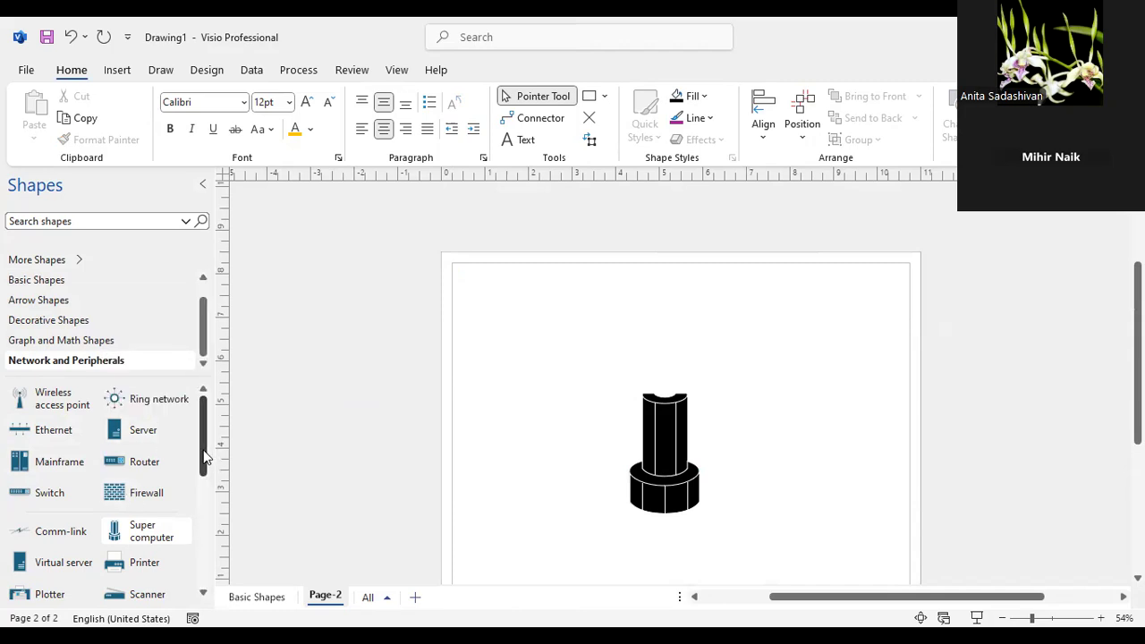
# - Place a Smart phone shape above the super computer and a Hub shape to its upper right
pyautogui.moveTo(198, 450); pyautogui.dragTo(197, 522)
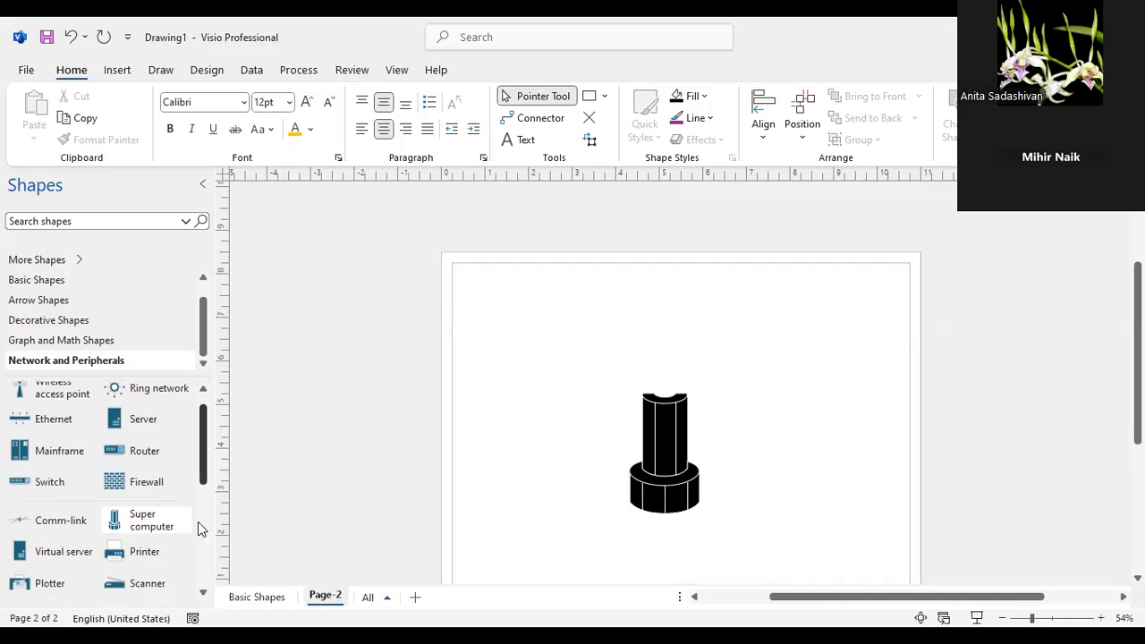
pyautogui.scroll(-3, 187, 501)
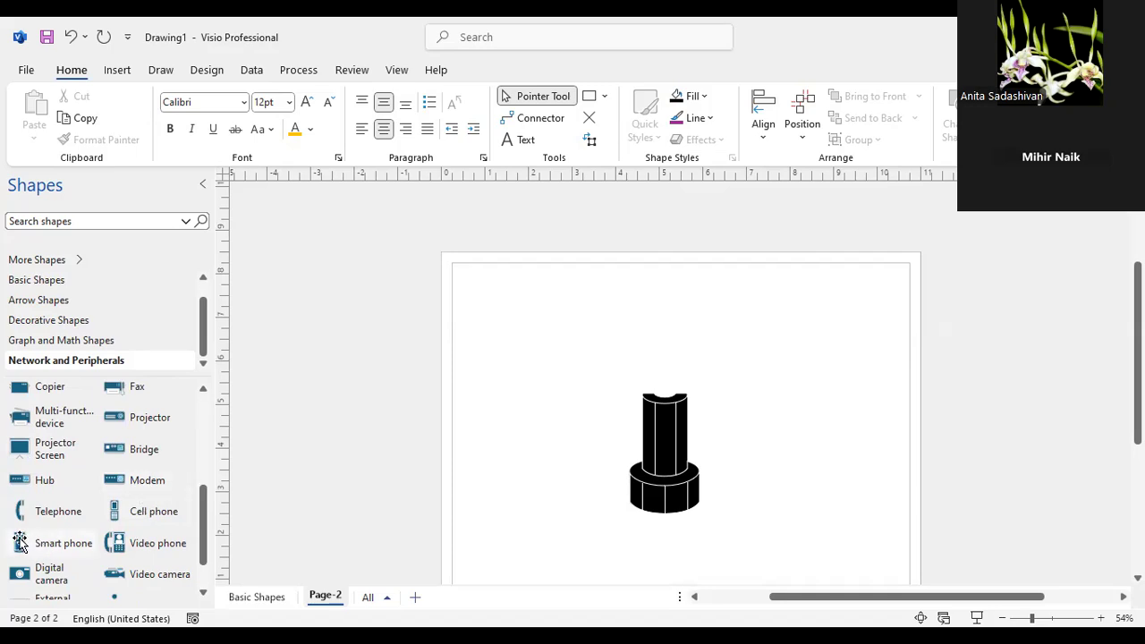
pyautogui.moveTo(20, 543); pyautogui.dragTo(664, 306)
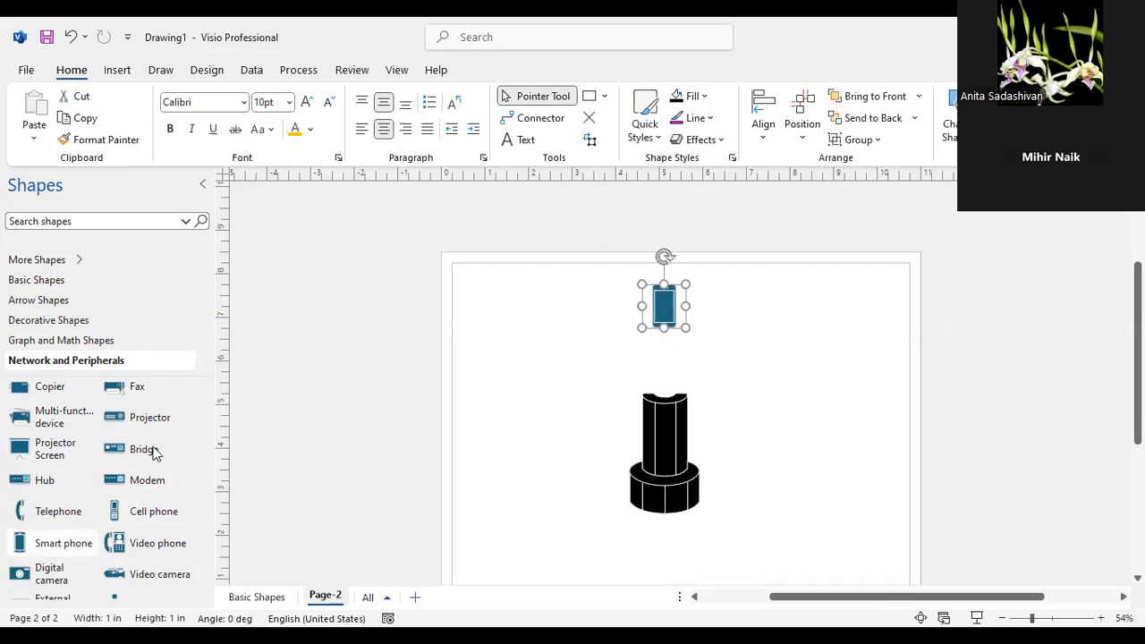
pyautogui.moveTo(32, 480); pyautogui.dragTo(741, 333)
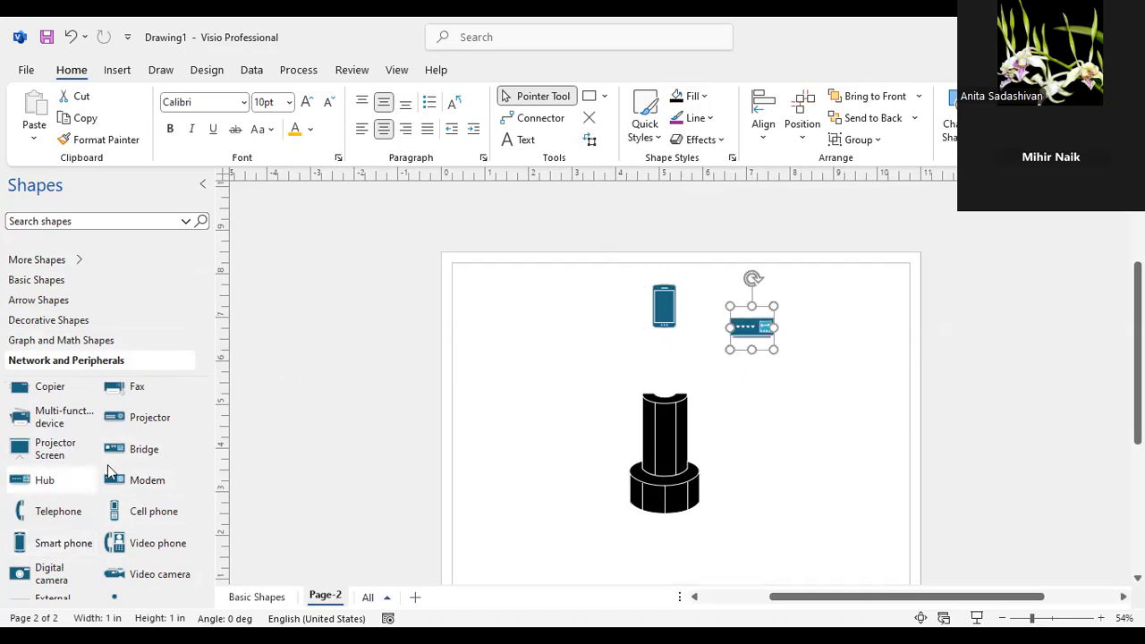
# - Place a Projector Screen shape right of the super computer, below the hub, and a Bridge shape under the screen
pyautogui.moveTo(691, 406); pyautogui.dragTo(821, 402)
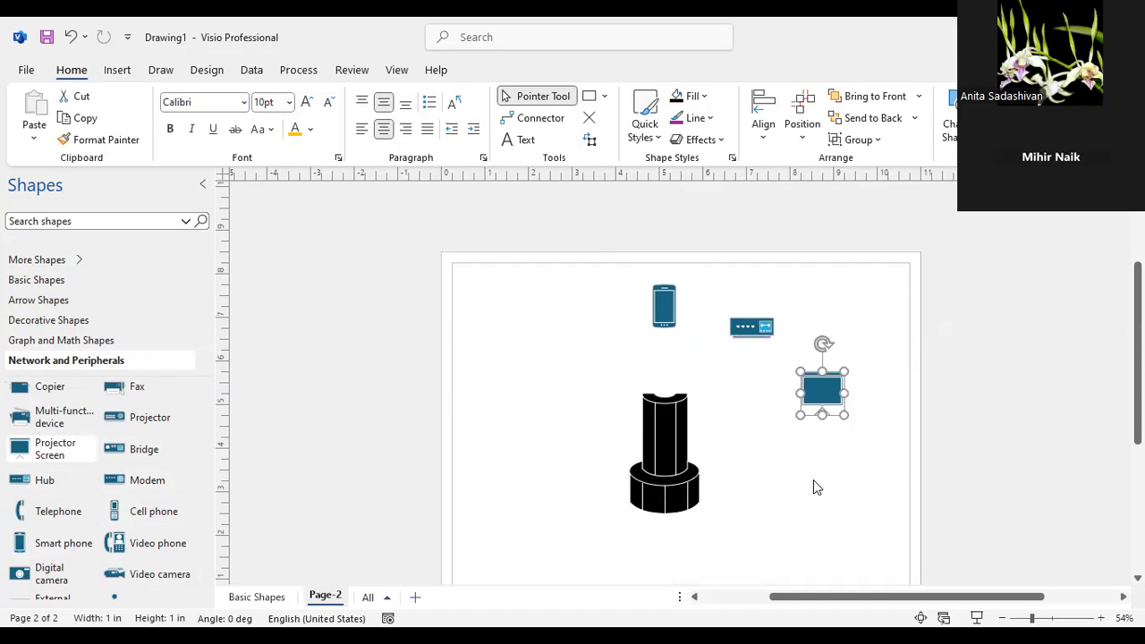
pyautogui.click(813, 479)
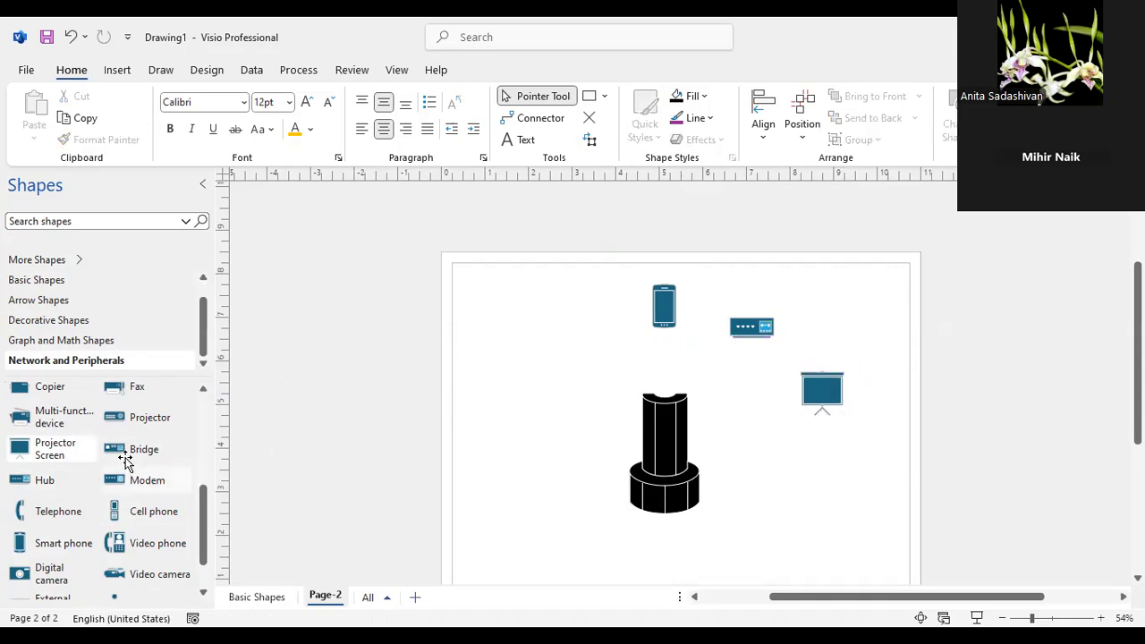
pyautogui.moveTo(121, 461); pyautogui.dragTo(776, 470)
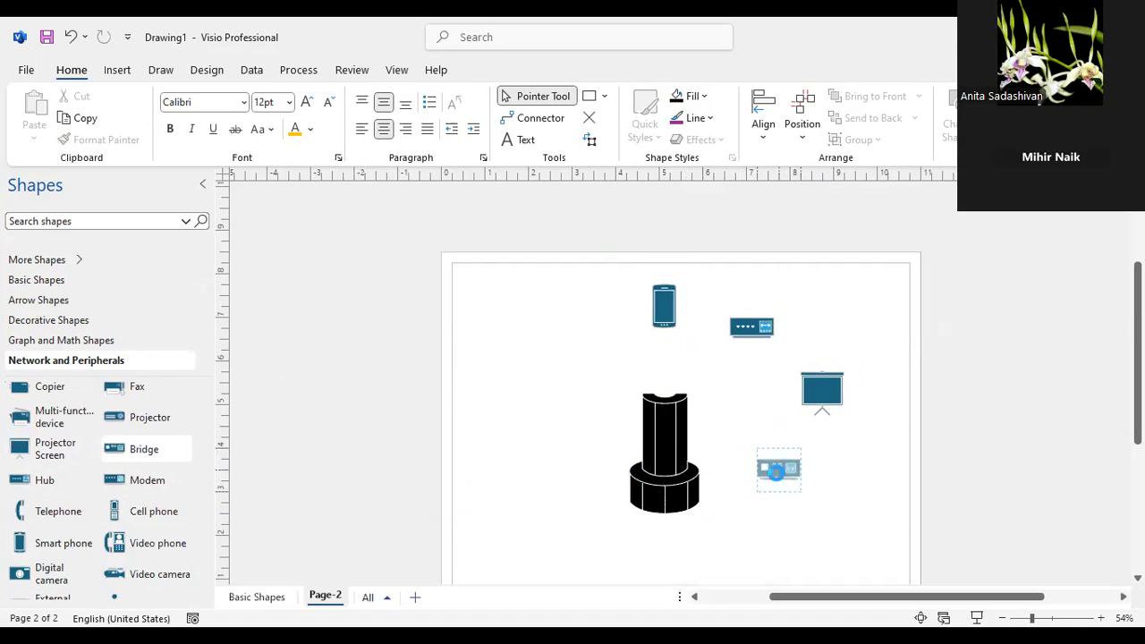
pyautogui.click(878, 488)
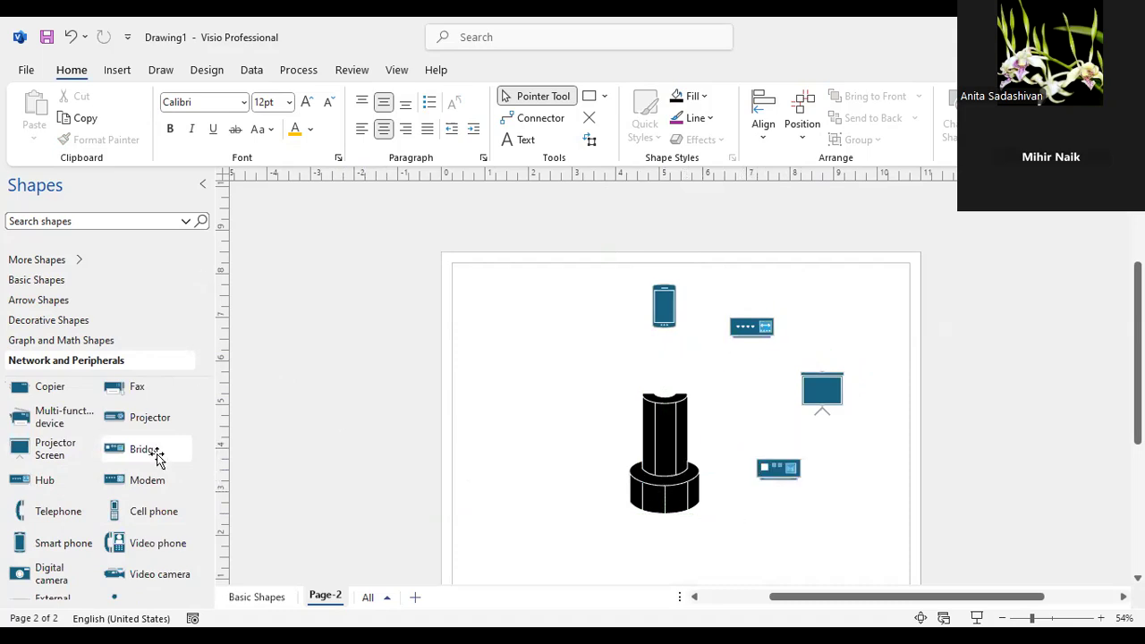
# - Place a Modem shape below the bridge, to the lower right of the super computer
pyautogui.moveTo(109, 480); pyautogui.dragTo(743, 524)
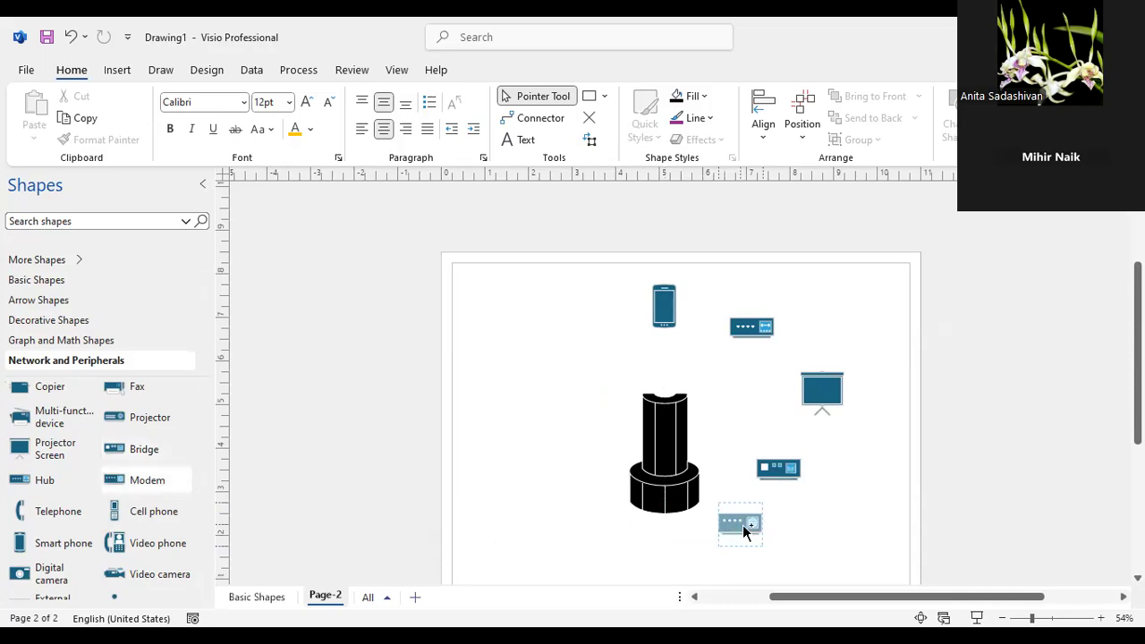
pyautogui.click(841, 532)
pyautogui.moveTo(18, 449); pyautogui.dragTo(383, 340)
pyautogui.press('Delete')
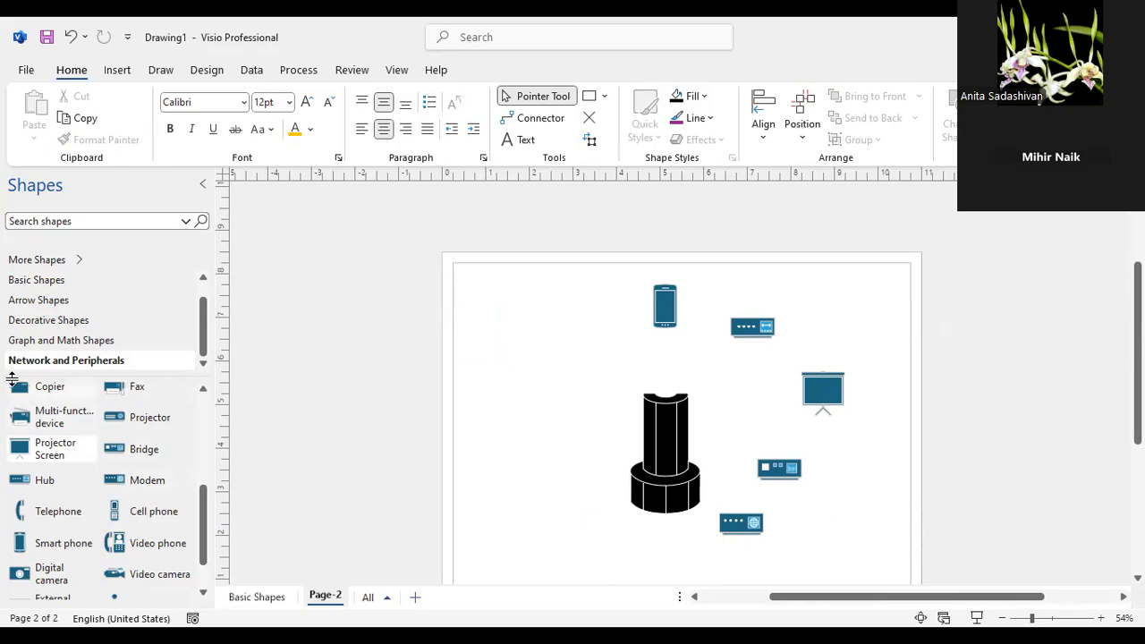
# - Place a Copier shape to the upper left of the super computer and a Multi-function device shape below the copier
pyautogui.moveTo(24, 394); pyautogui.dragTo(541, 309)
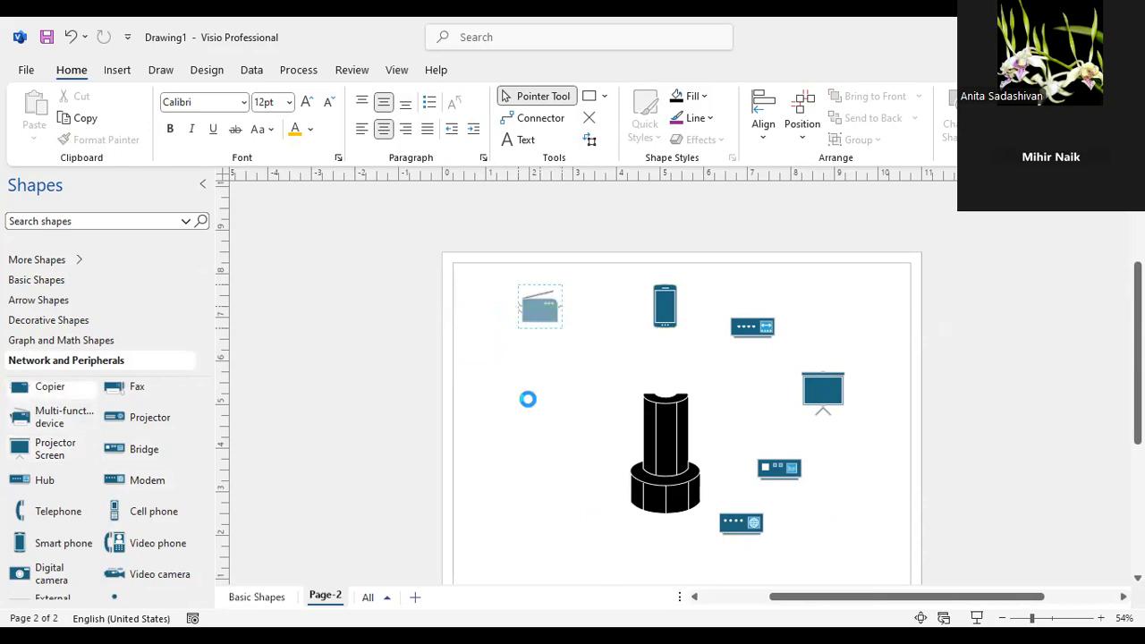
pyautogui.click(524, 424)
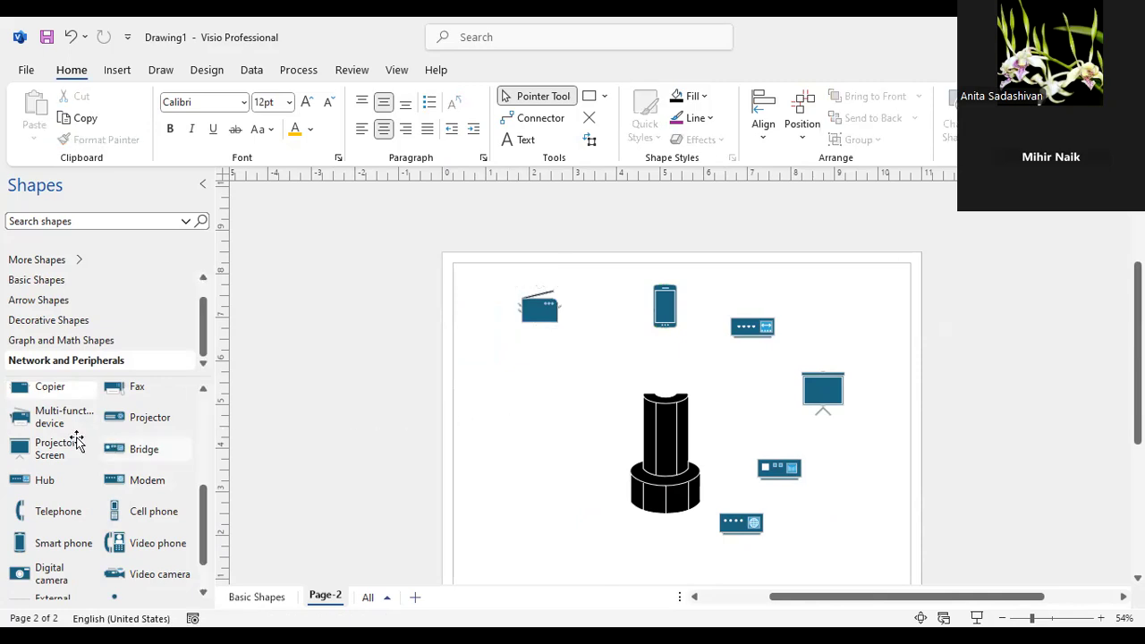
pyautogui.moveTo(19, 421); pyautogui.dragTo(497, 384)
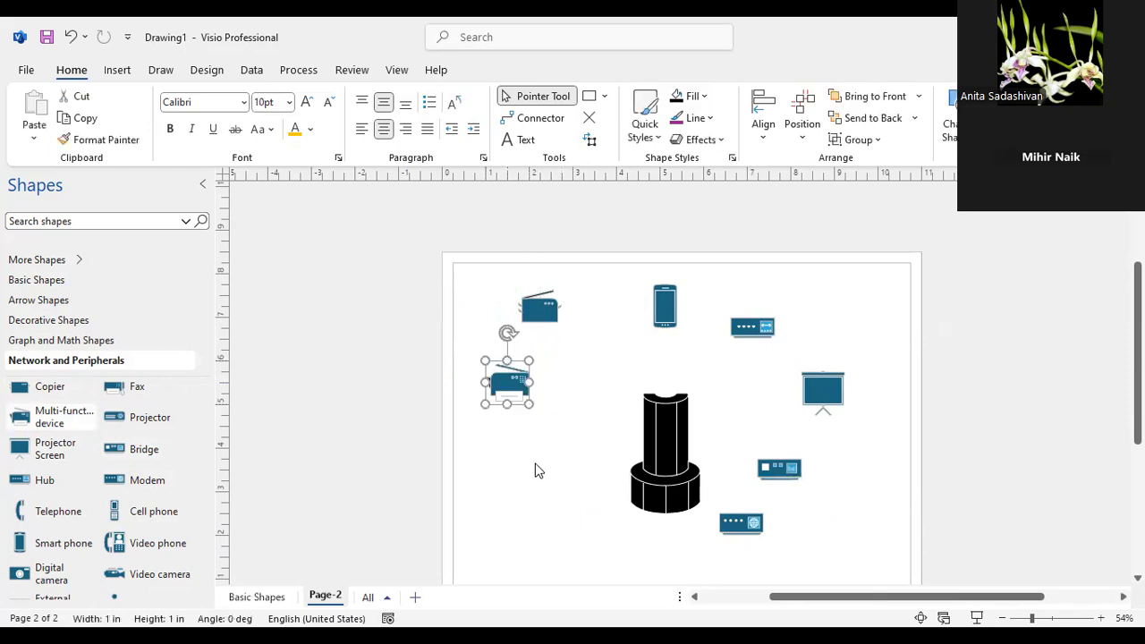
pyautogui.click(532, 474)
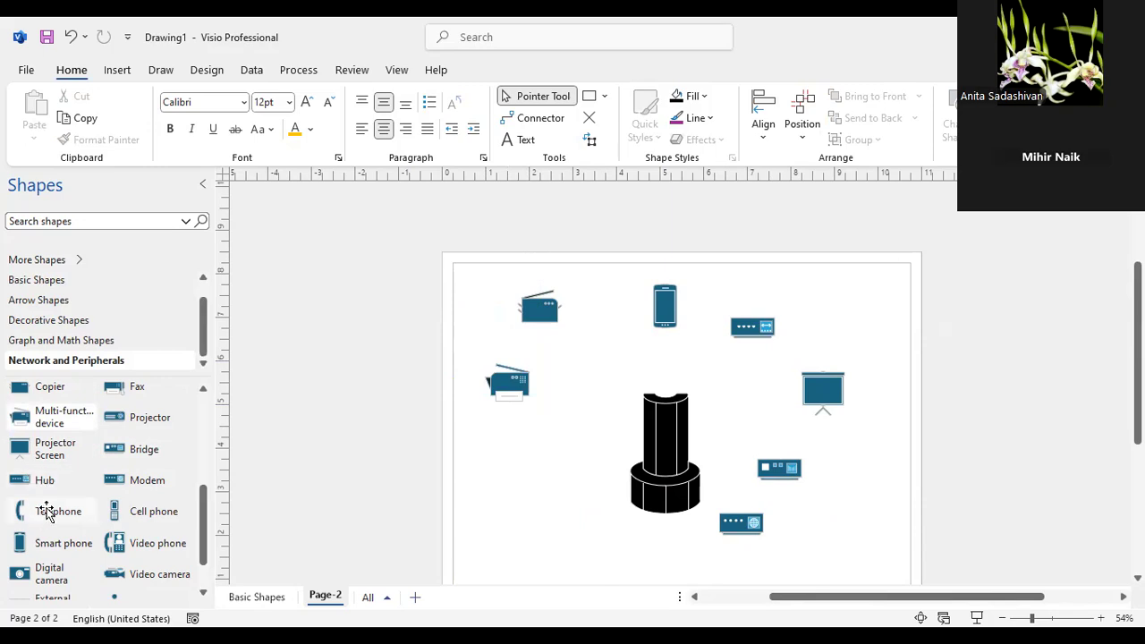
# - Place a Video phone shape below the multi-function device and an External media drive shape to the lower left of the super computer
pyautogui.scroll(-1, 81, 483)
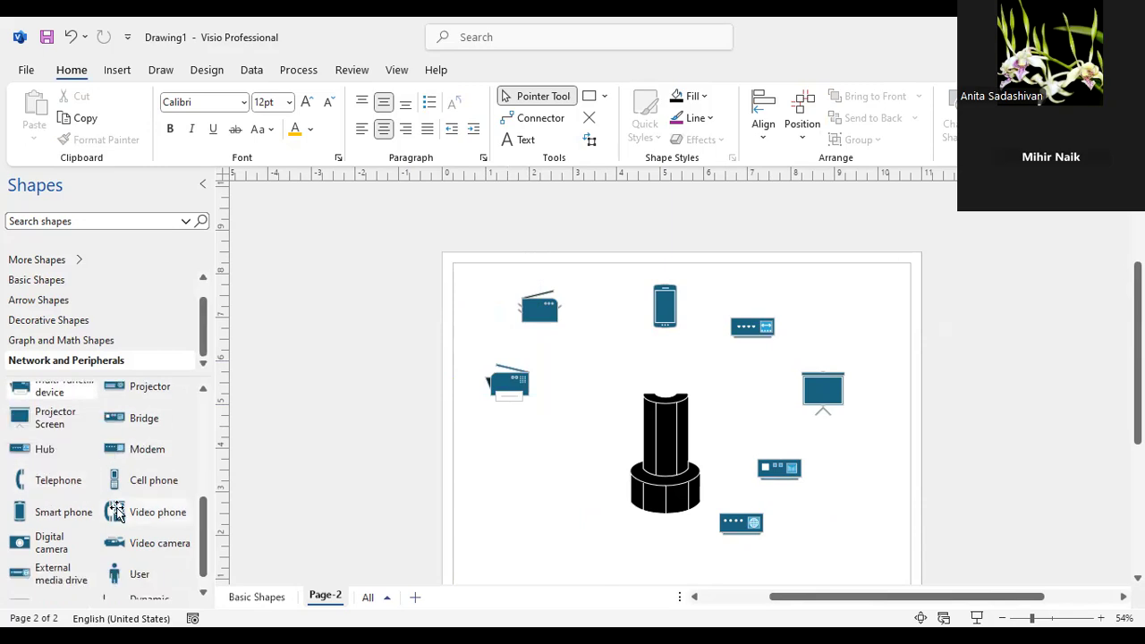
pyautogui.moveTo(391, 485); pyautogui.dragTo(514, 461)
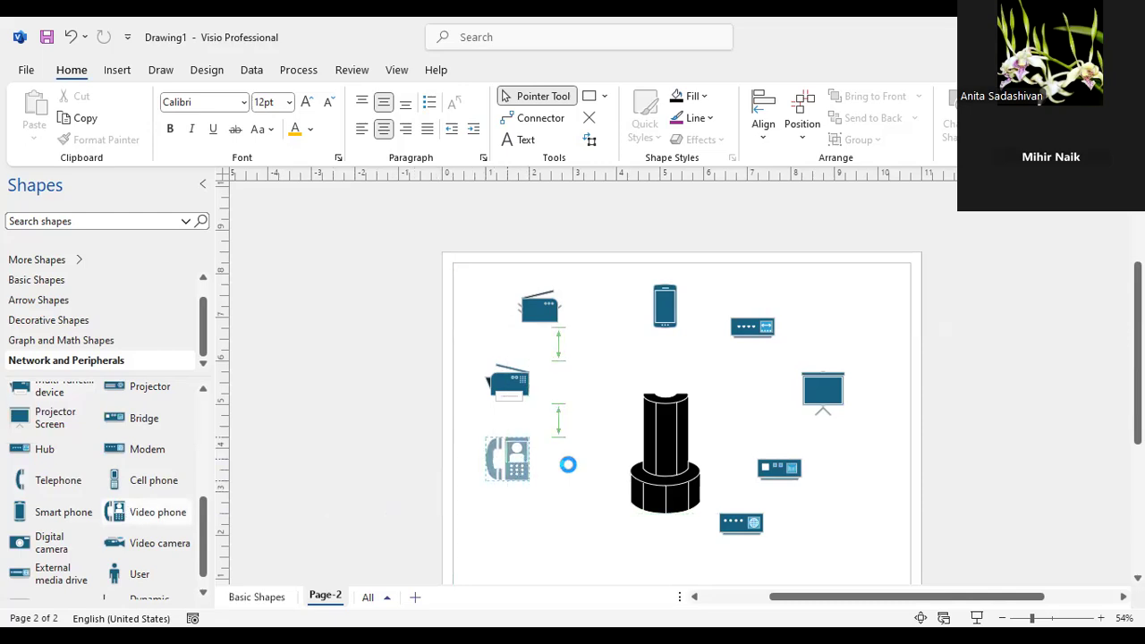
pyautogui.click(385, 563)
pyautogui.click(189, 576)
pyautogui.scroll(-1, 201, 559)
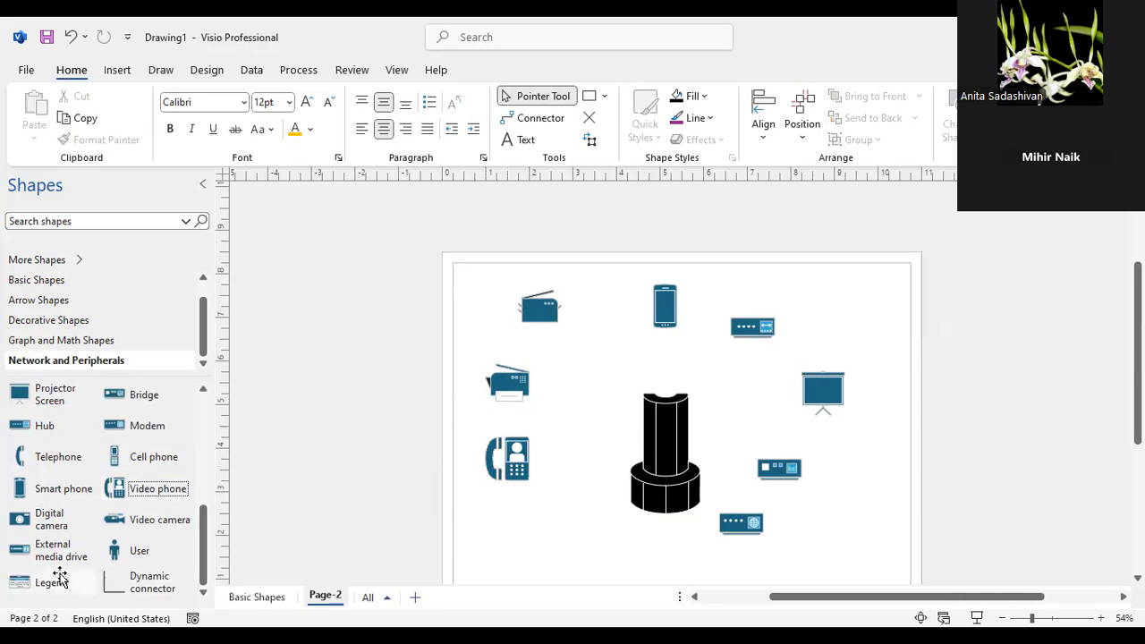
pyautogui.moveTo(22, 550); pyautogui.dragTo(556, 523)
pyautogui.click(830, 551)
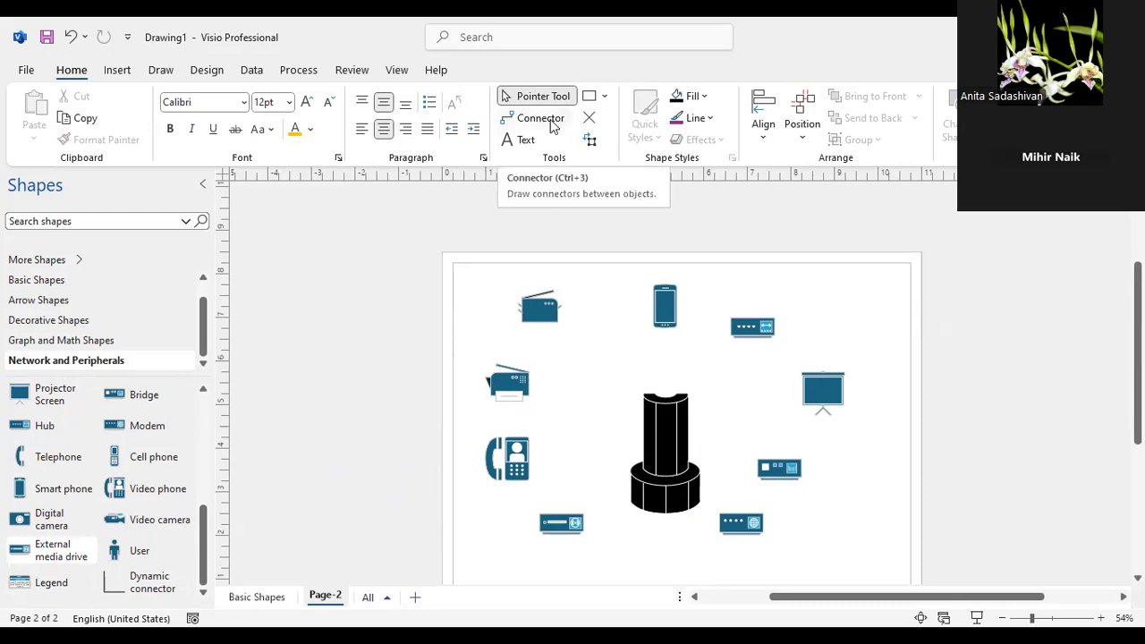
# - Draw arrow connectors from the super computer to the smart phone above it and to the hub at its upper right
pyautogui.hotkey('ctrl', '3')
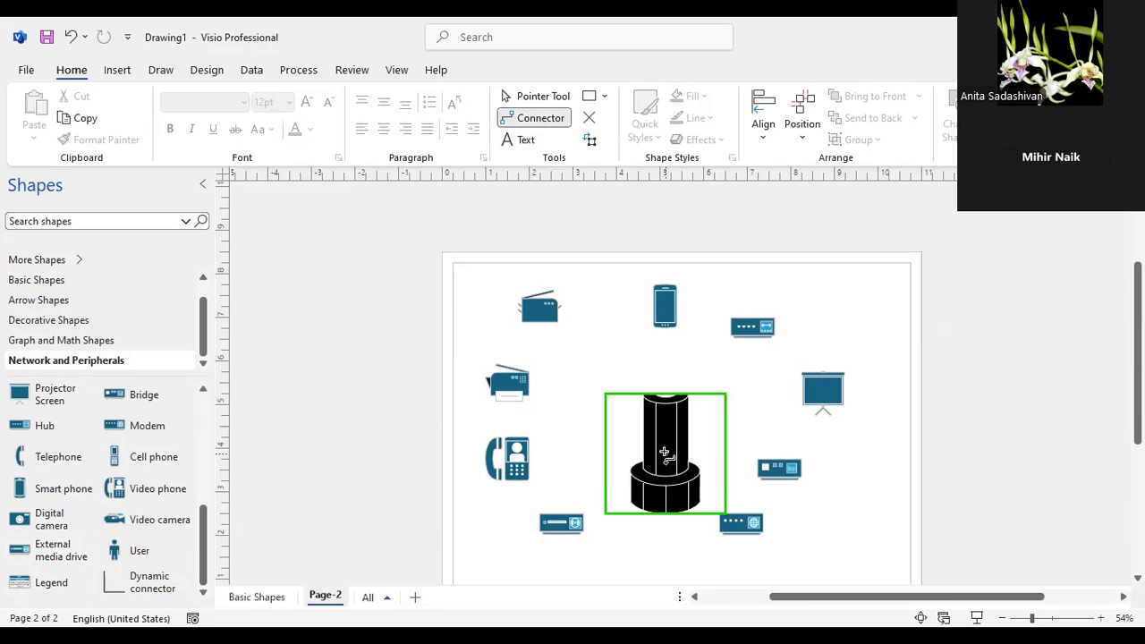
pyautogui.moveTo(661, 440); pyautogui.dragTo(663, 371)
pyautogui.moveTo(665, 327); pyautogui.dragTo(666, 328)
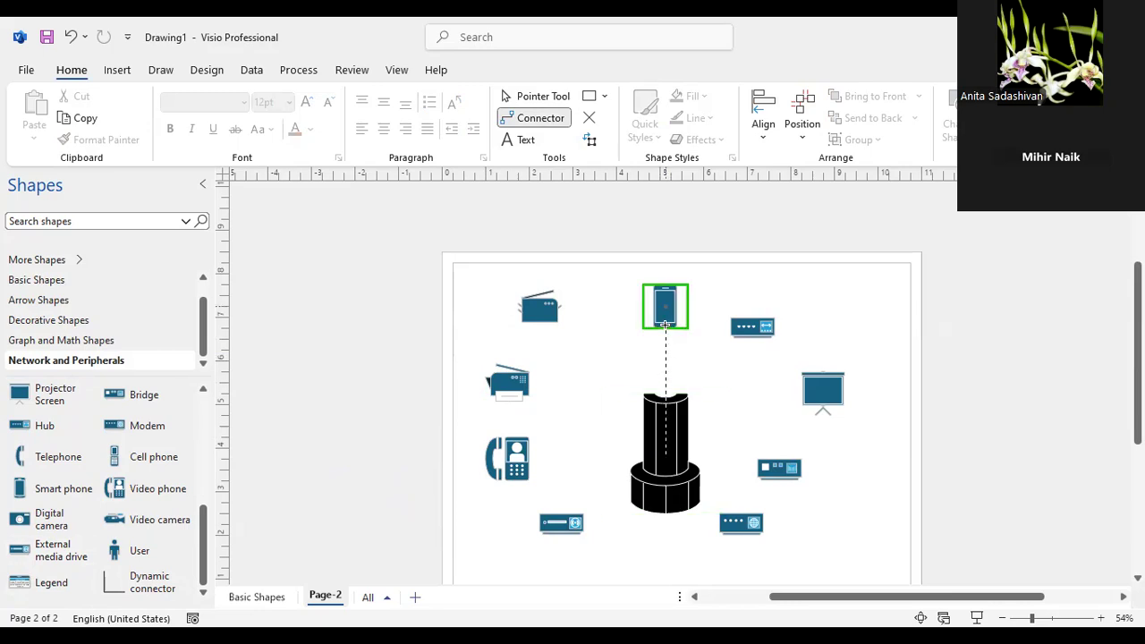
pyautogui.click(767, 408)
pyautogui.moveTo(666, 454); pyautogui.dragTo(736, 347)
pyautogui.click(875, 398)
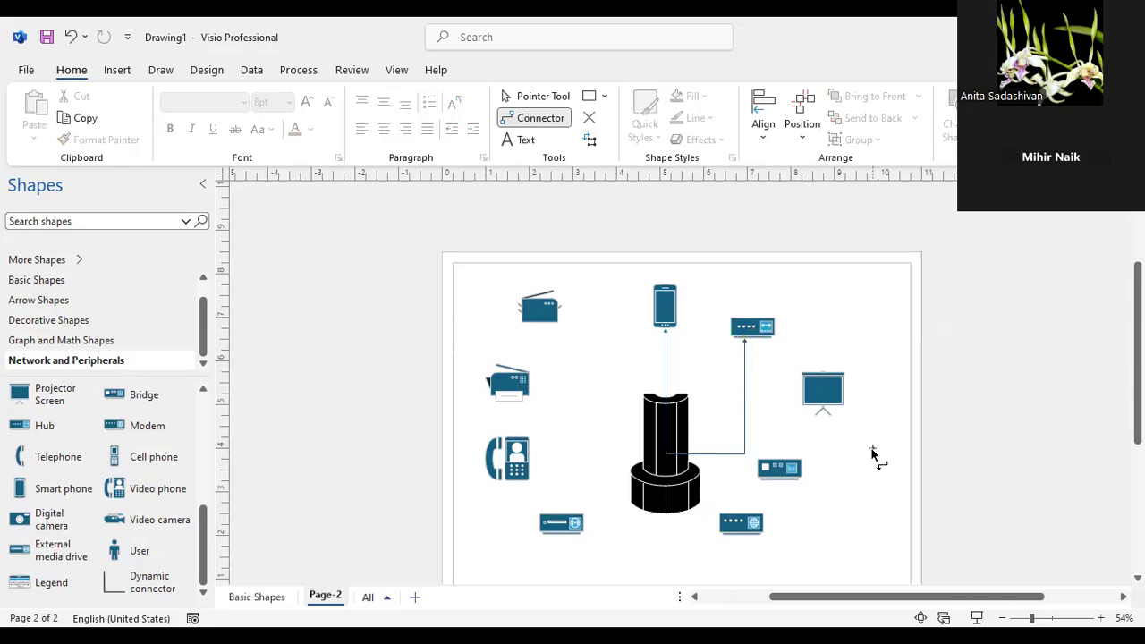
# - Draw connectors from the super computer to the projector screen, the bridge and the modem on its right side
pyautogui.moveTo(749, 467); pyautogui.dragTo(820, 407)
pyautogui.click(849, 495)
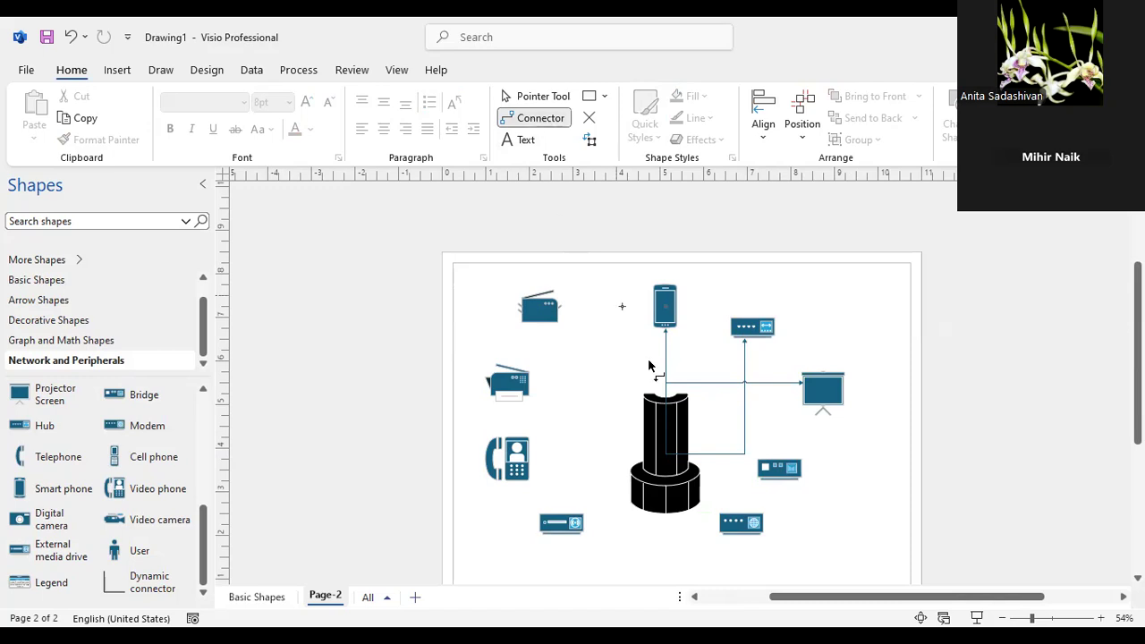
pyautogui.moveTo(728, 455); pyautogui.dragTo(755, 466)
pyautogui.moveTo(828, 462); pyautogui.dragTo(828, 462)
pyautogui.click(829, 461)
pyautogui.moveTo(666, 458); pyautogui.dragTo(729, 535)
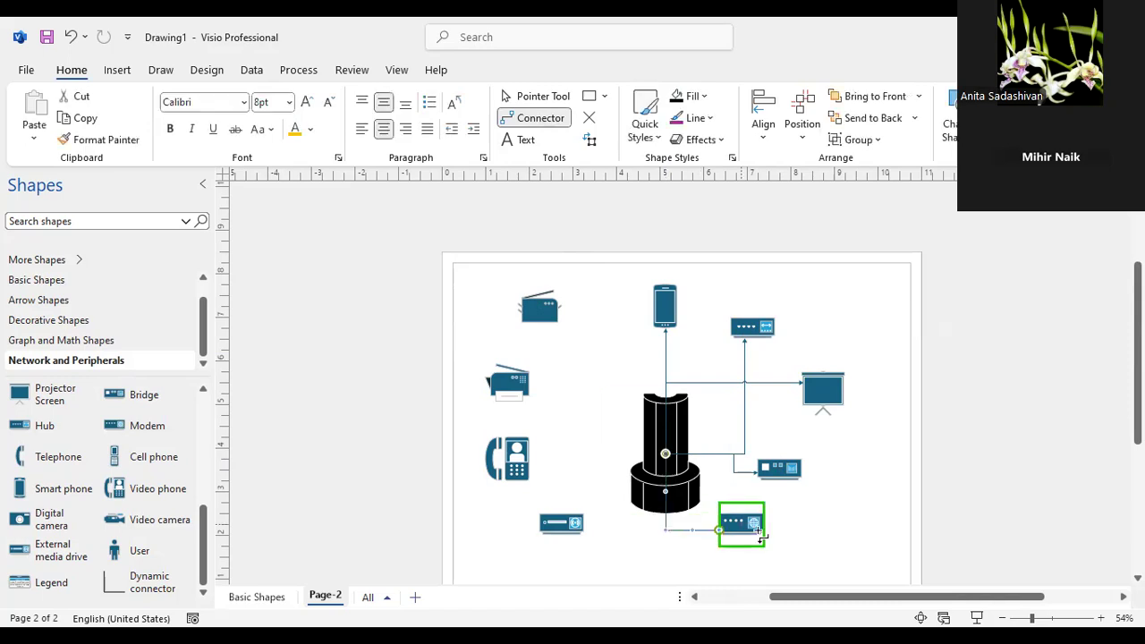
pyautogui.click(806, 514)
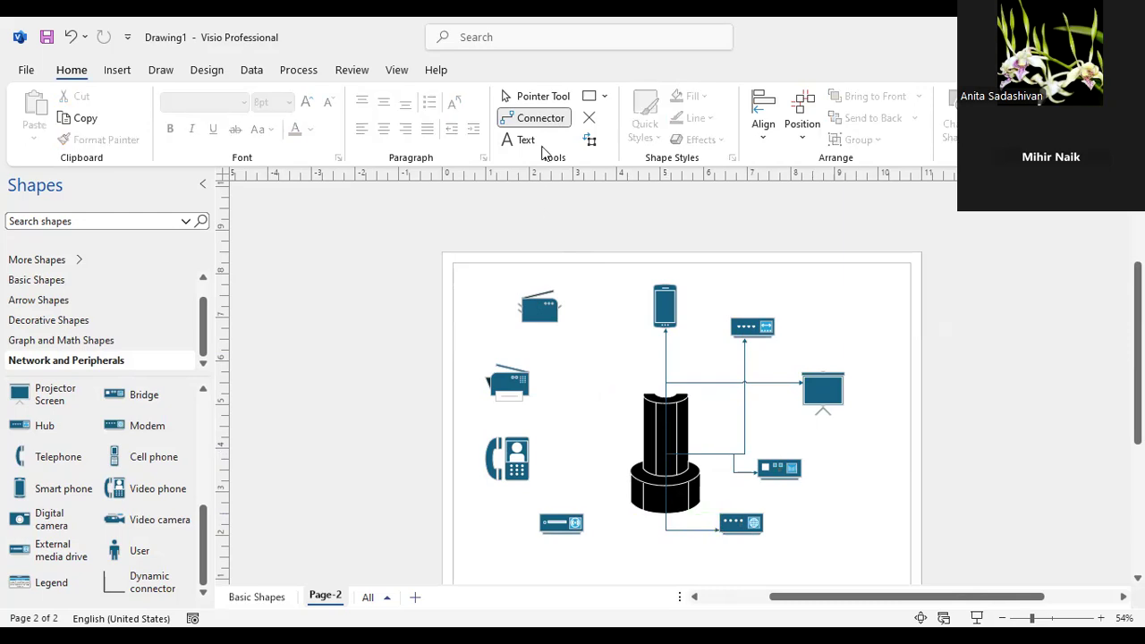
# - Draw connectors from the super computer to the external media drive and the video phone on its left side
pyautogui.click(543, 119)
pyautogui.moveTo(592, 524); pyautogui.dragTo(626, 534)
pyautogui.click(625, 533)
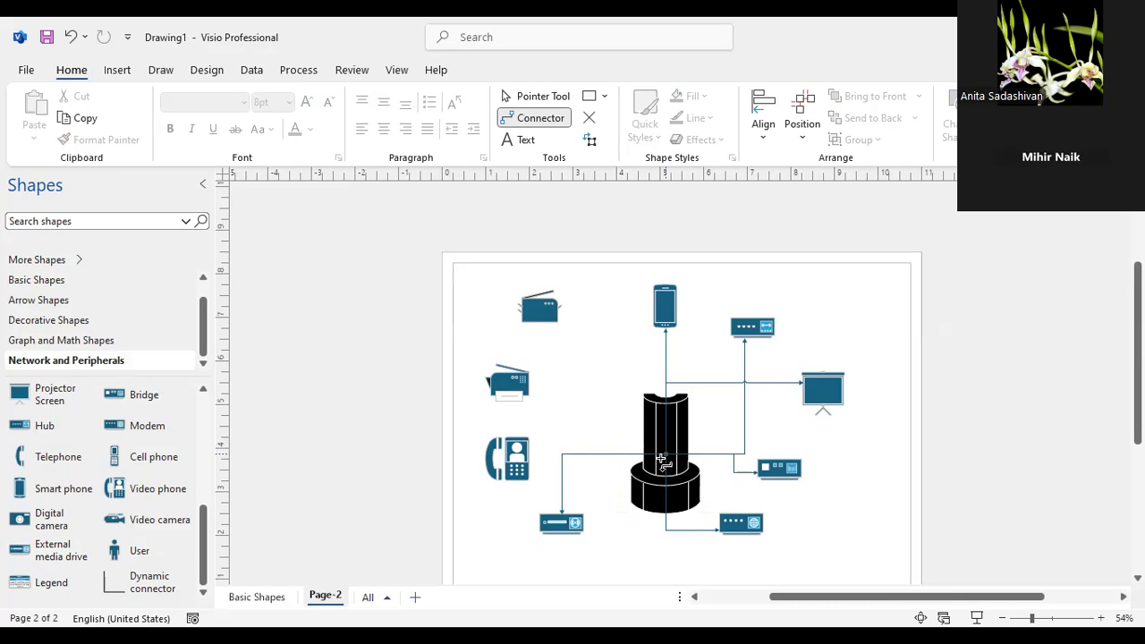
pyautogui.moveTo(527, 450); pyautogui.dragTo(528, 452)
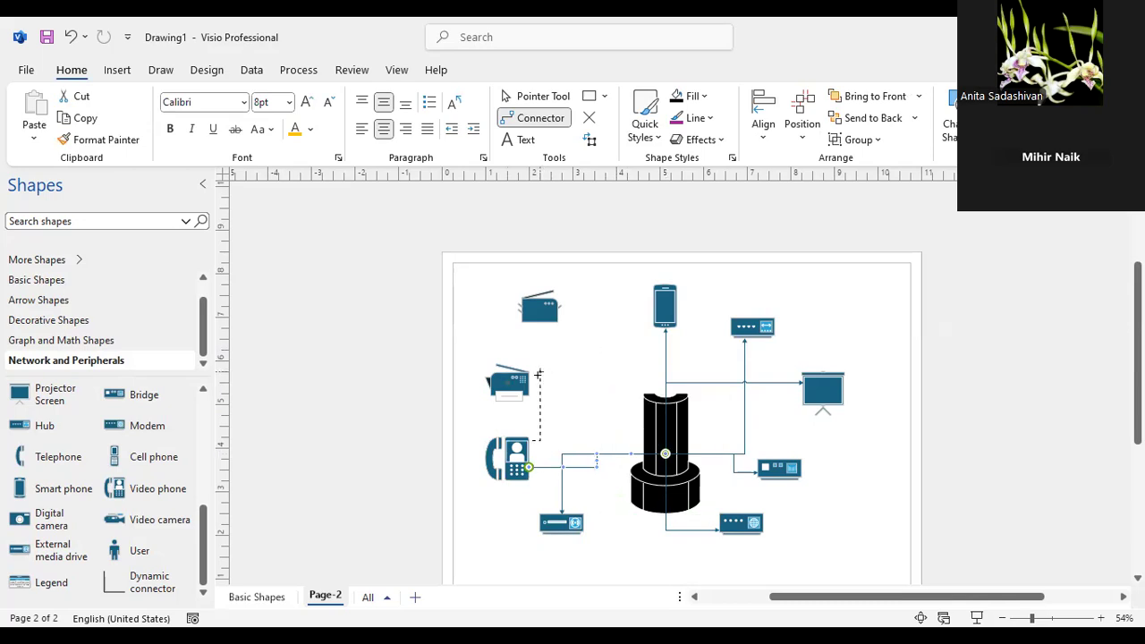
pyautogui.moveTo(540, 374); pyautogui.dragTo(539, 372)
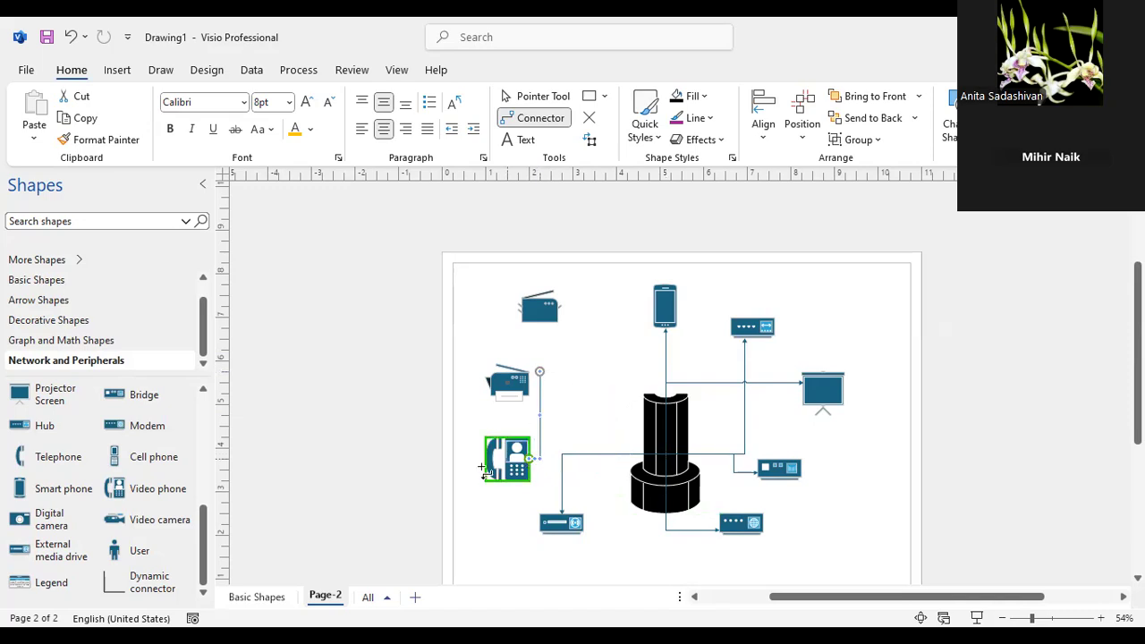
pyautogui.hotkey('ctrl', 'z')
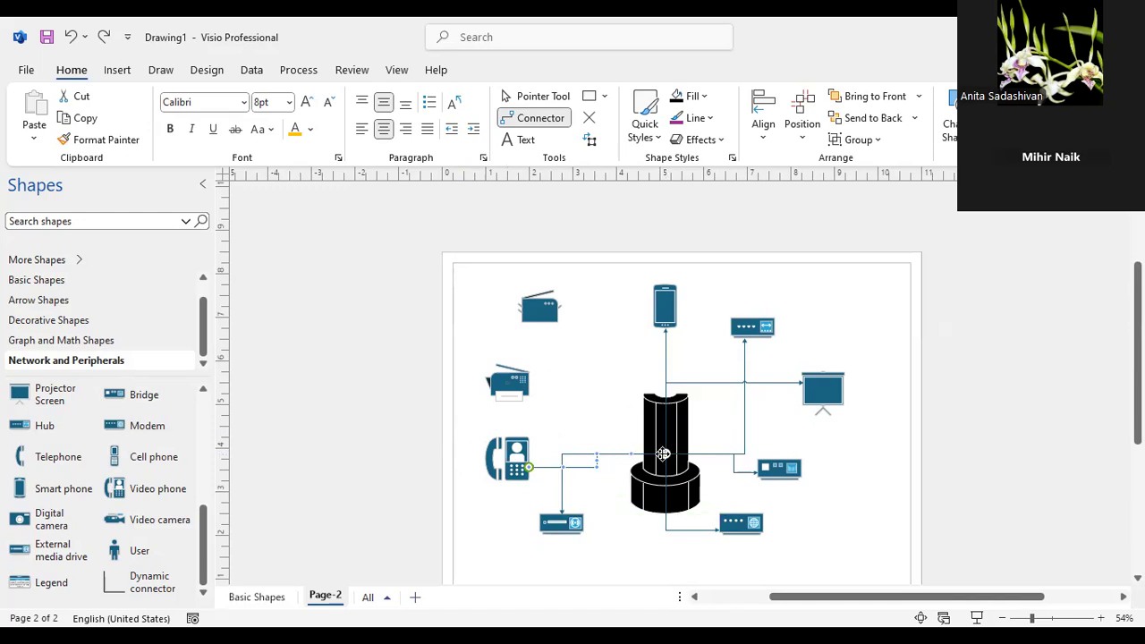
pyautogui.moveTo(668, 453); pyautogui.dragTo(551, 371)
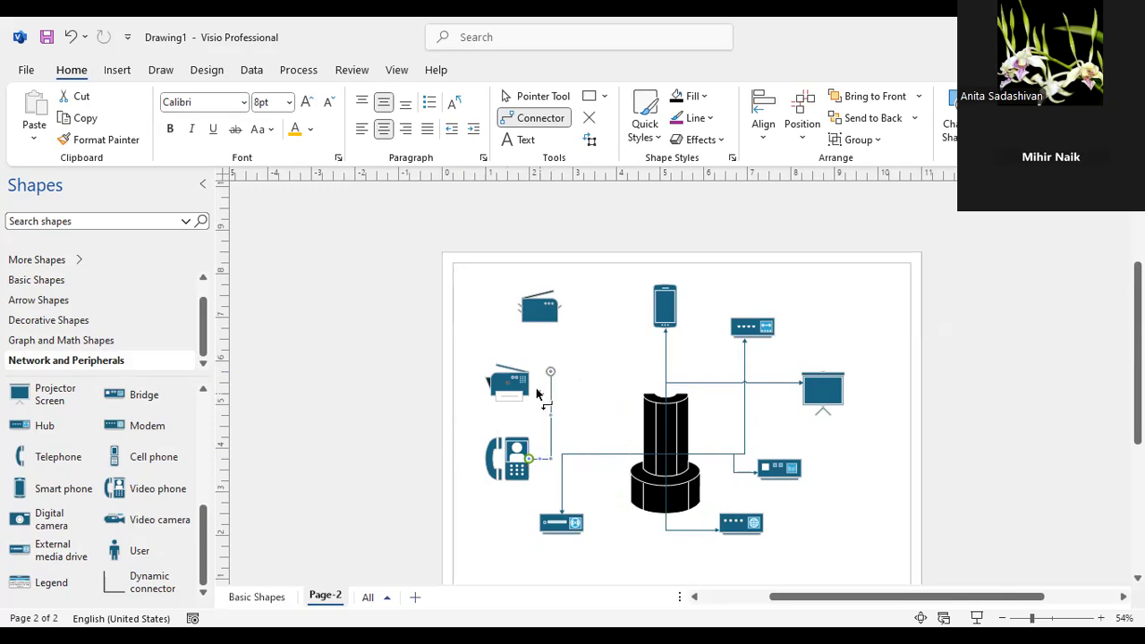
pyautogui.hotkey('ctrl', 'z')
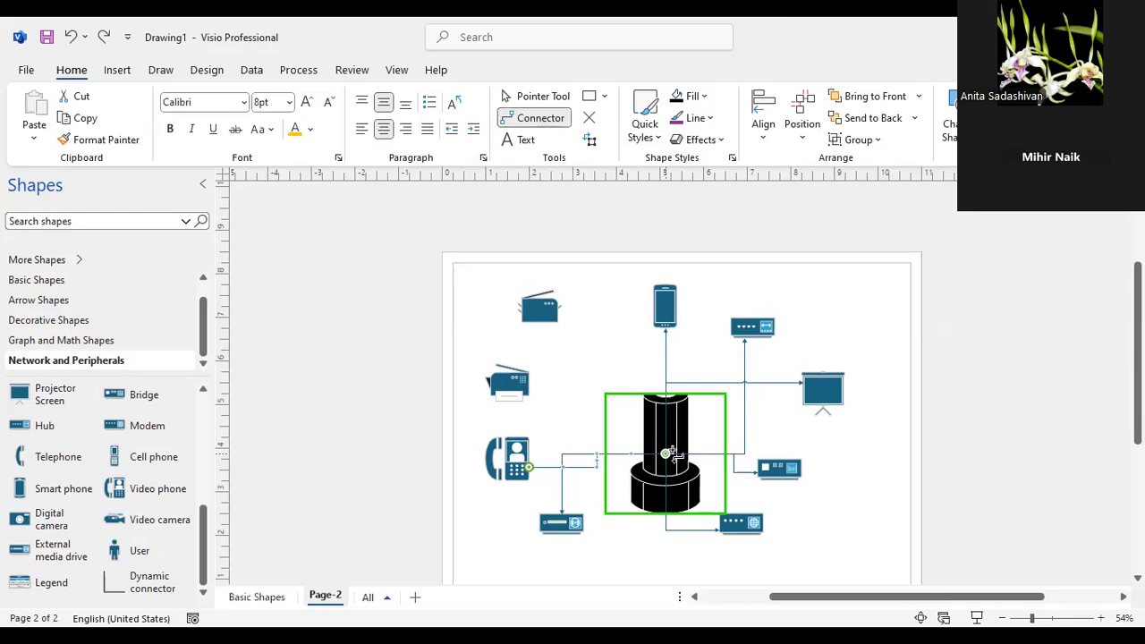
pyautogui.moveTo(663, 453); pyautogui.dragTo(553, 384)
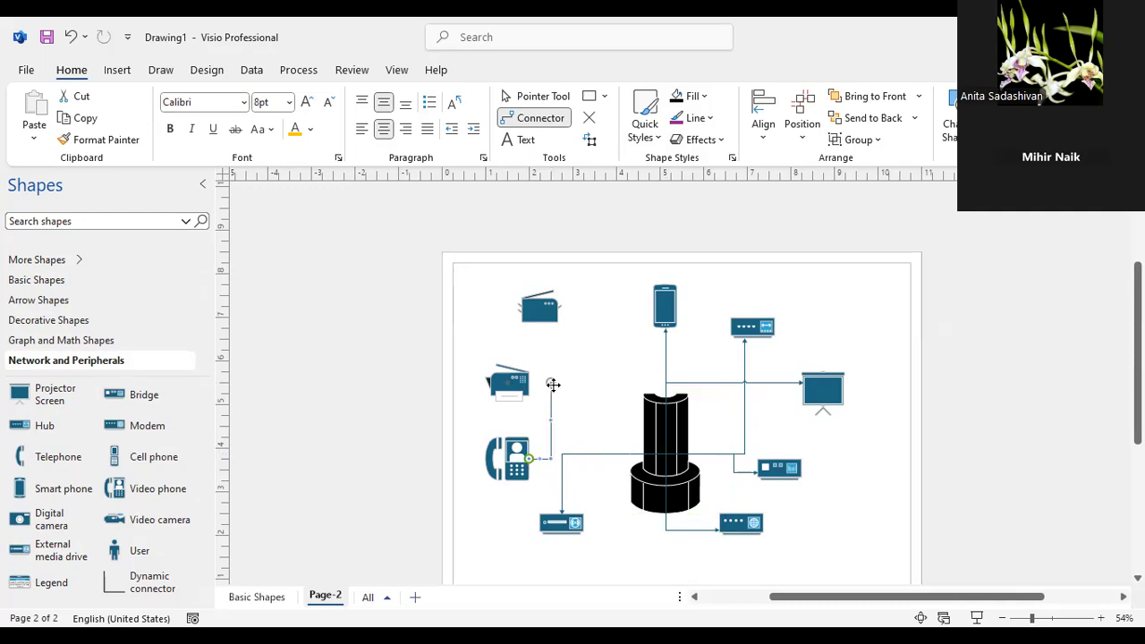
pyautogui.hotkey('ctrl', 'z')
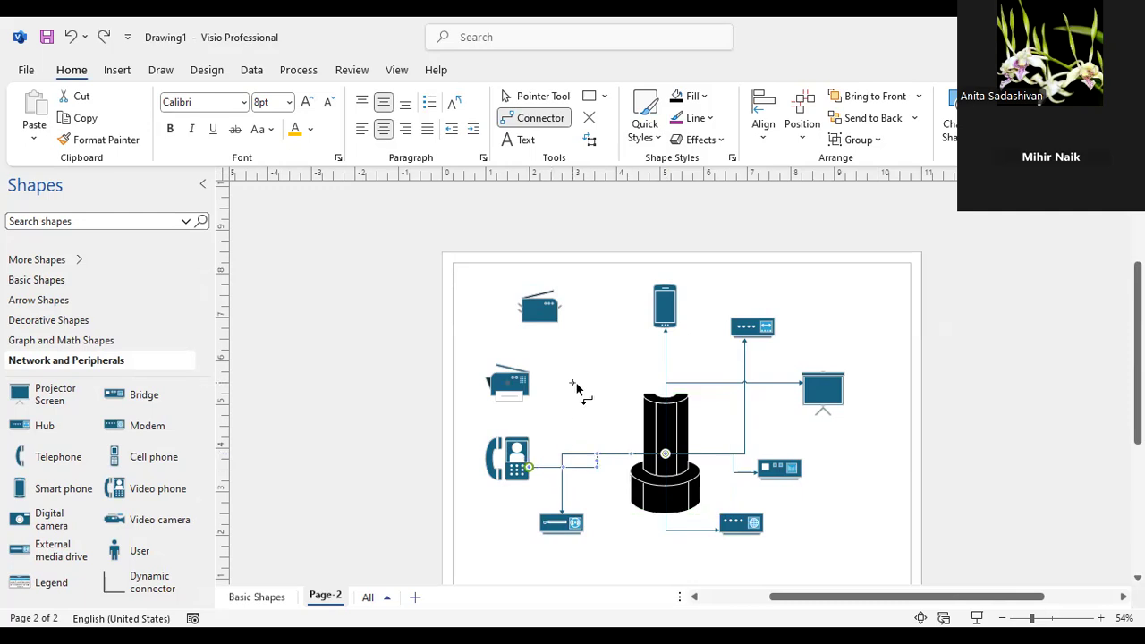
# - Draw connectors from the super computer to the multi-function device and to the copier at its upper left
pyautogui.click(577, 387)
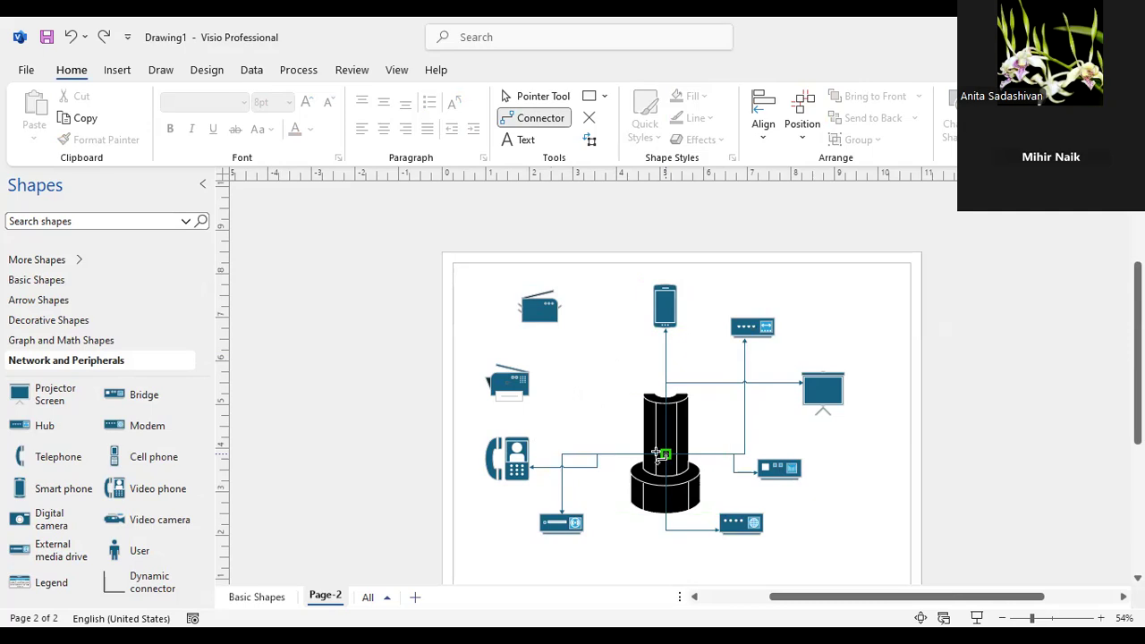
pyautogui.moveTo(666, 453); pyautogui.dragTo(528, 377)
pyautogui.click(980, 474)
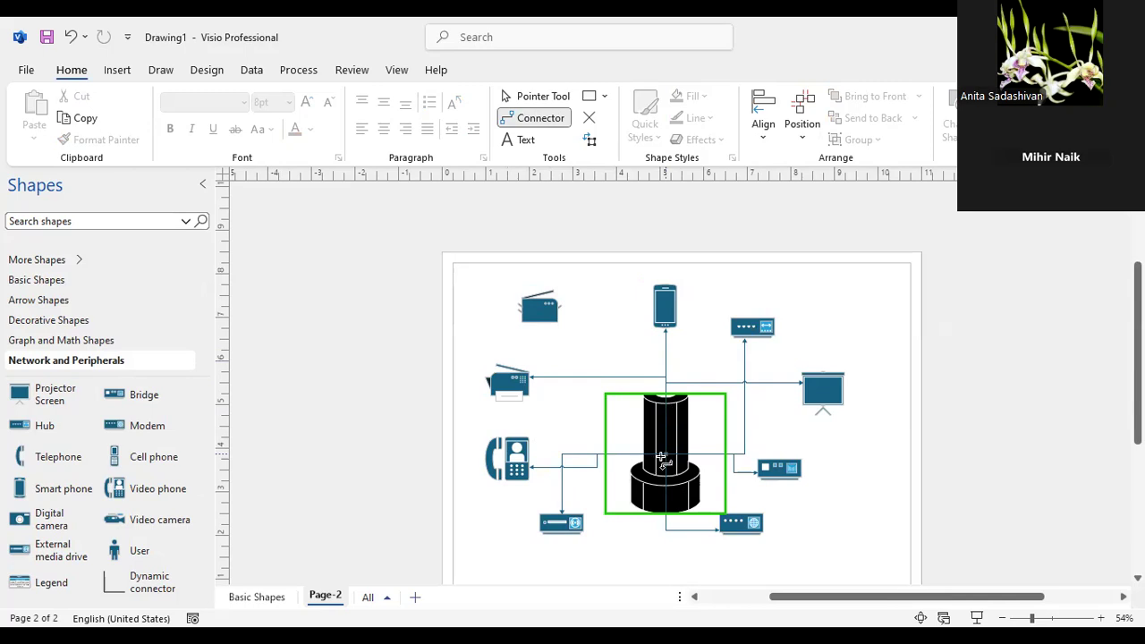
pyautogui.moveTo(666, 391); pyautogui.dragTo(556, 306)
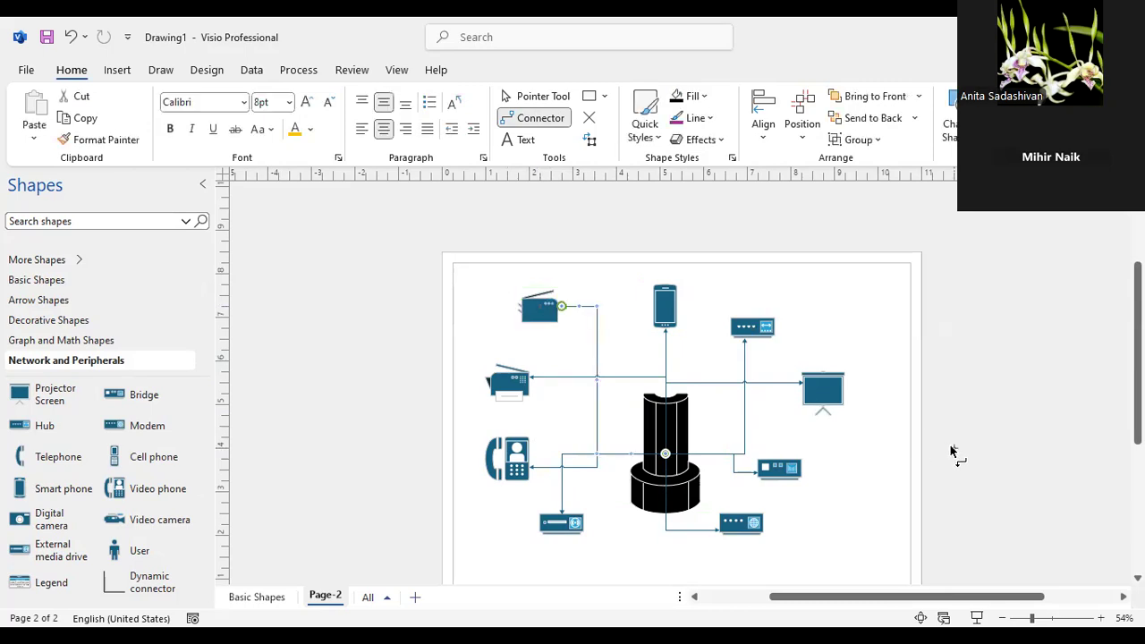
pyautogui.hotkey('ctrl', 'z')
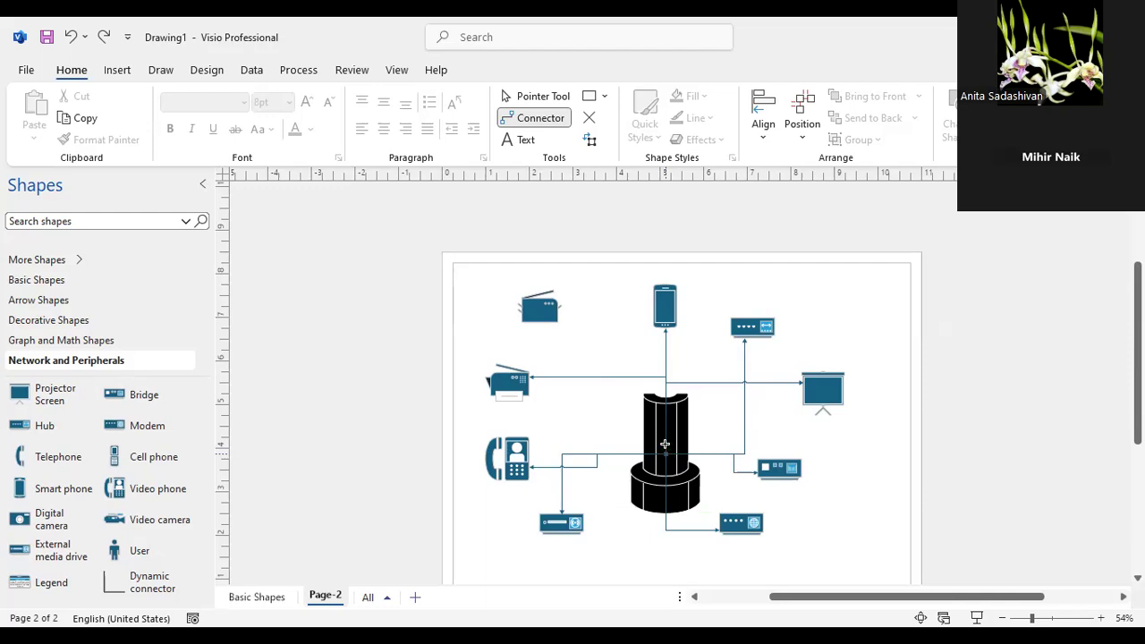
pyautogui.moveTo(666, 452); pyautogui.dragTo(560, 301)
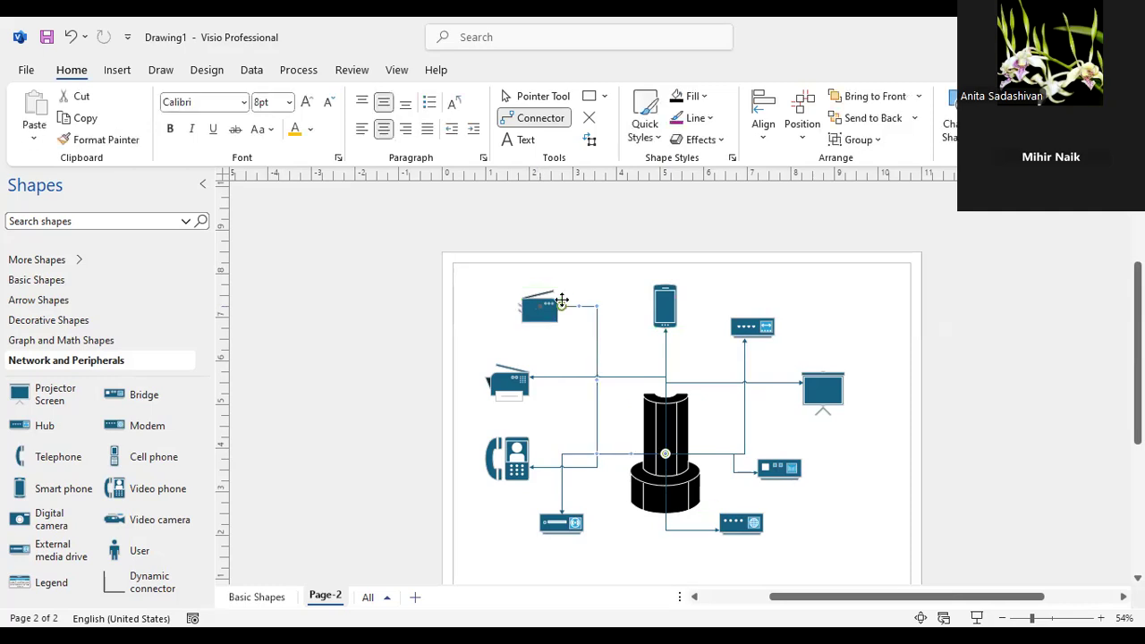
pyautogui.click(962, 447)
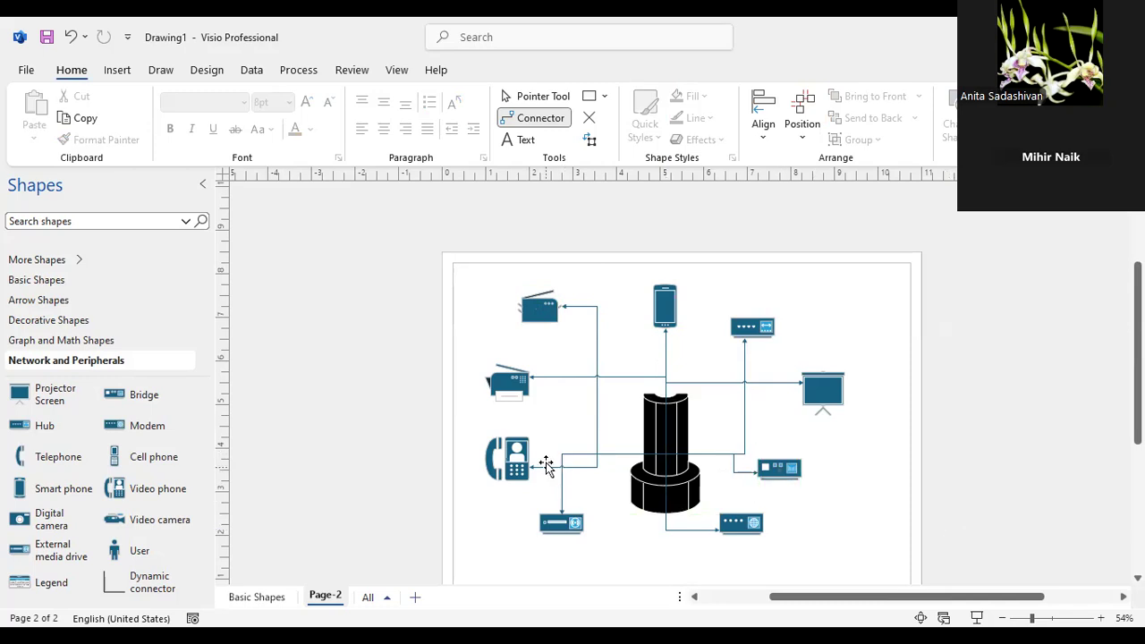
# - Move the video phone end of its connector onto the lower part of the super computer
pyautogui.click(546, 466)
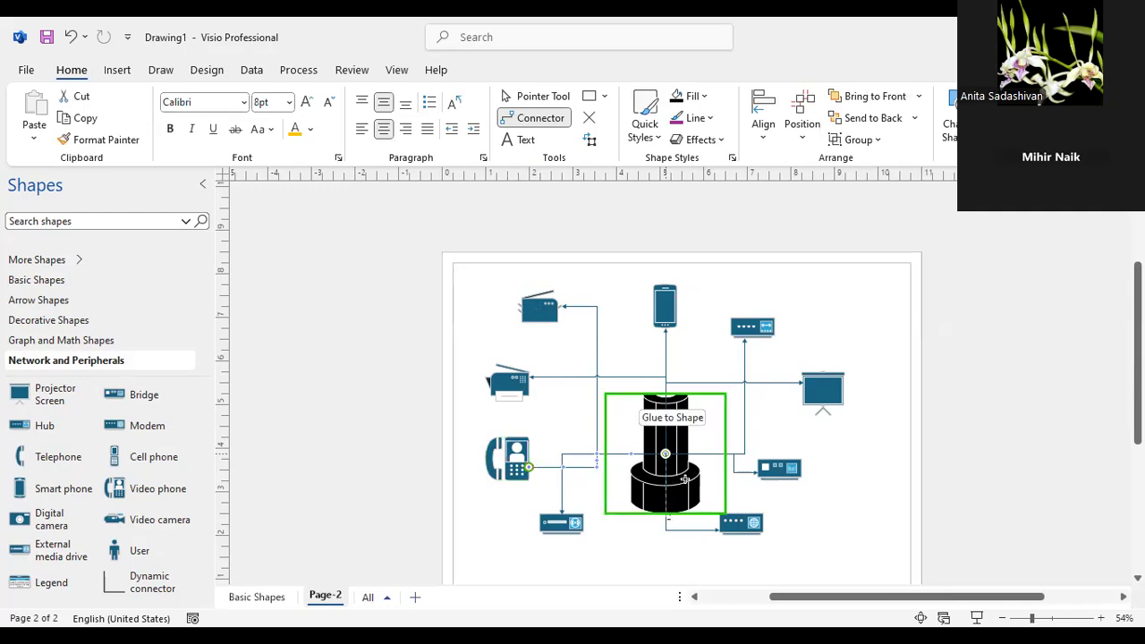
pyautogui.click(969, 495)
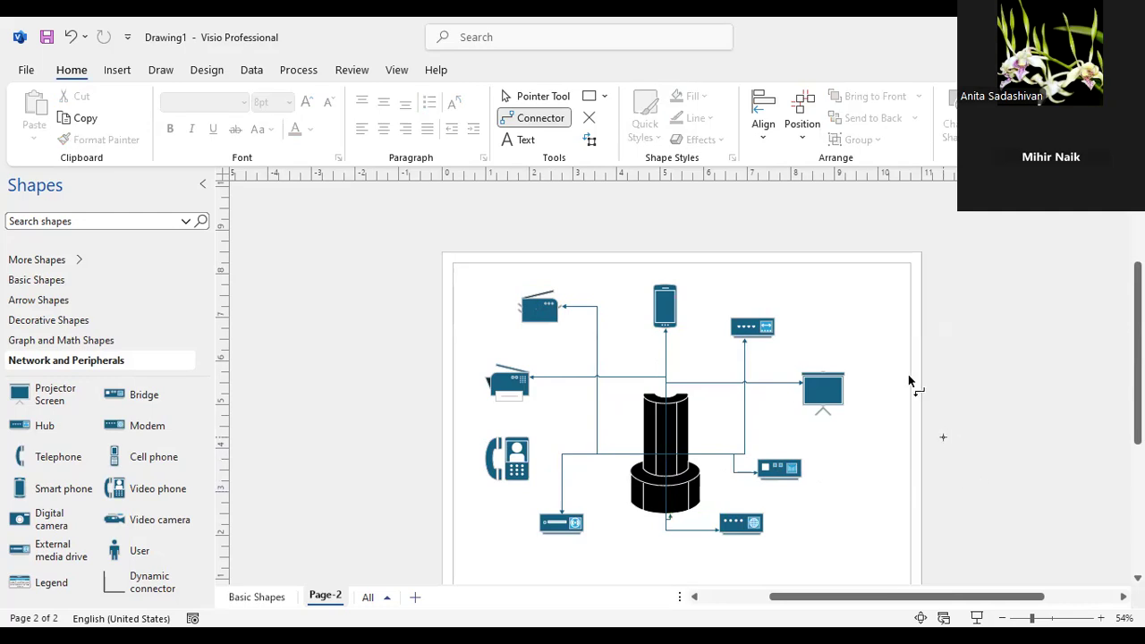
# - Copy the super computer's black formatting with Format Painter onto the smart phone, hub, projector screen, bridge and modem
pyautogui.click(651, 308)
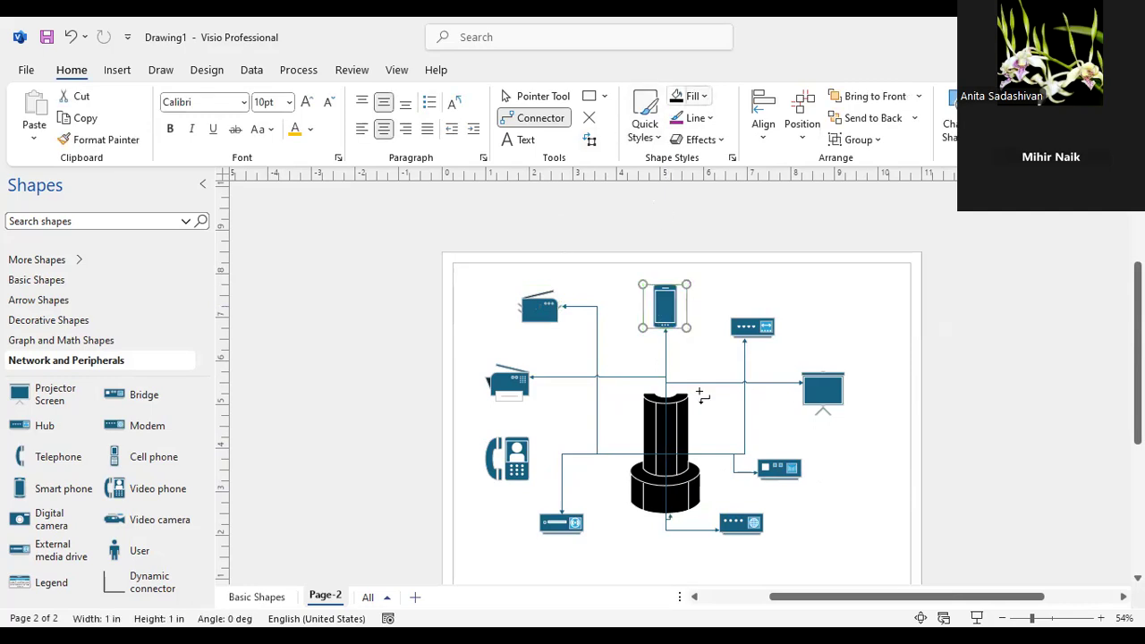
pyautogui.click(775, 395)
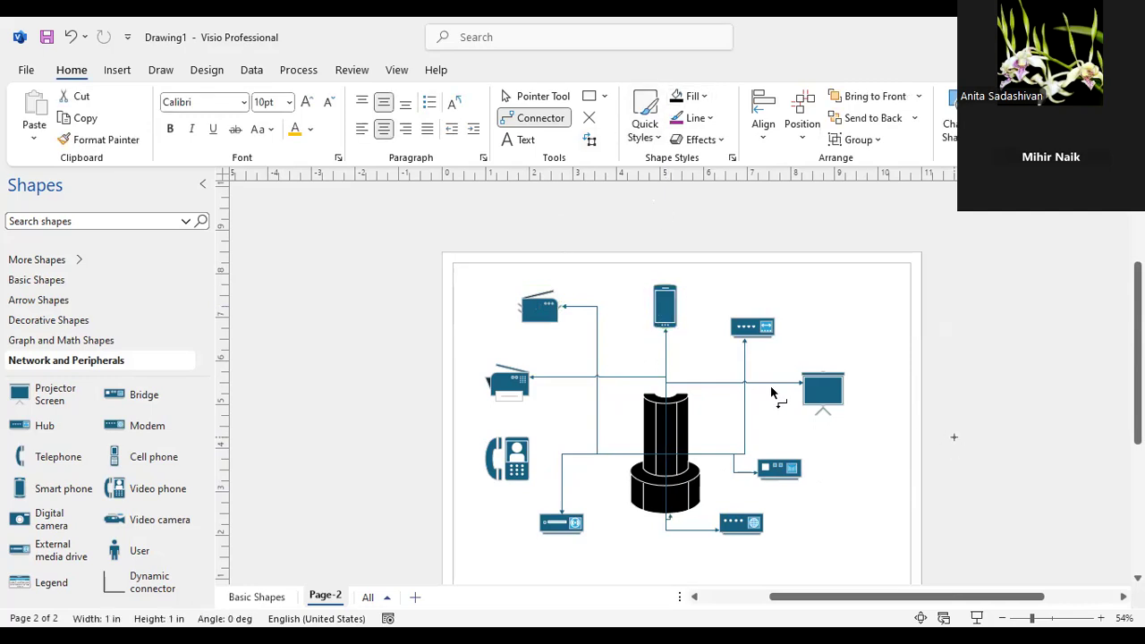
pyautogui.click(662, 428)
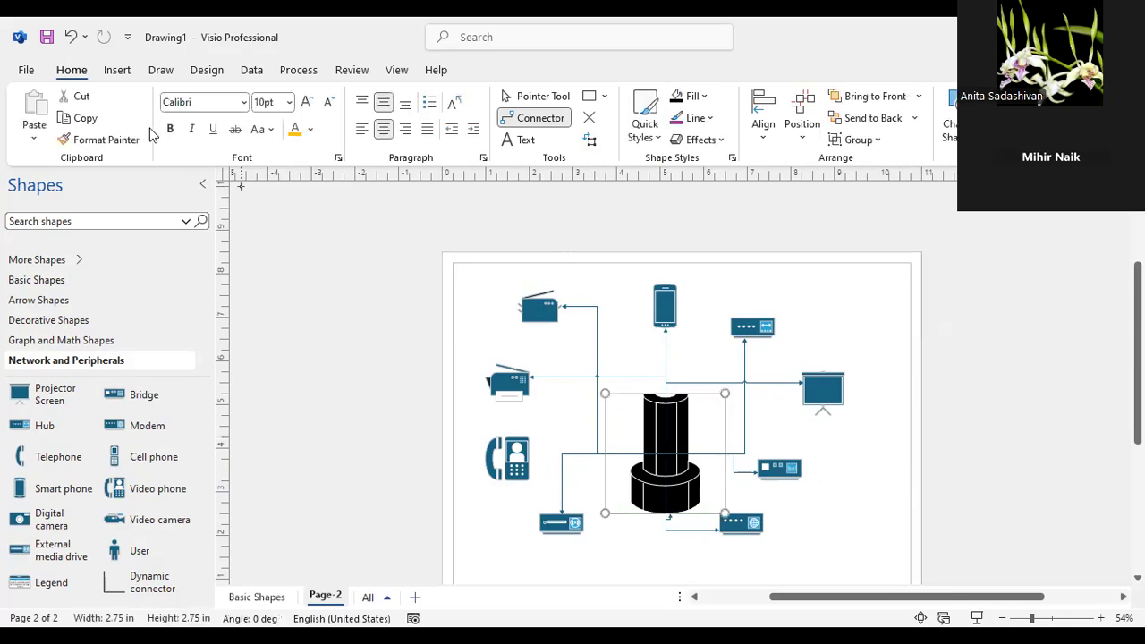
pyautogui.click(107, 143)
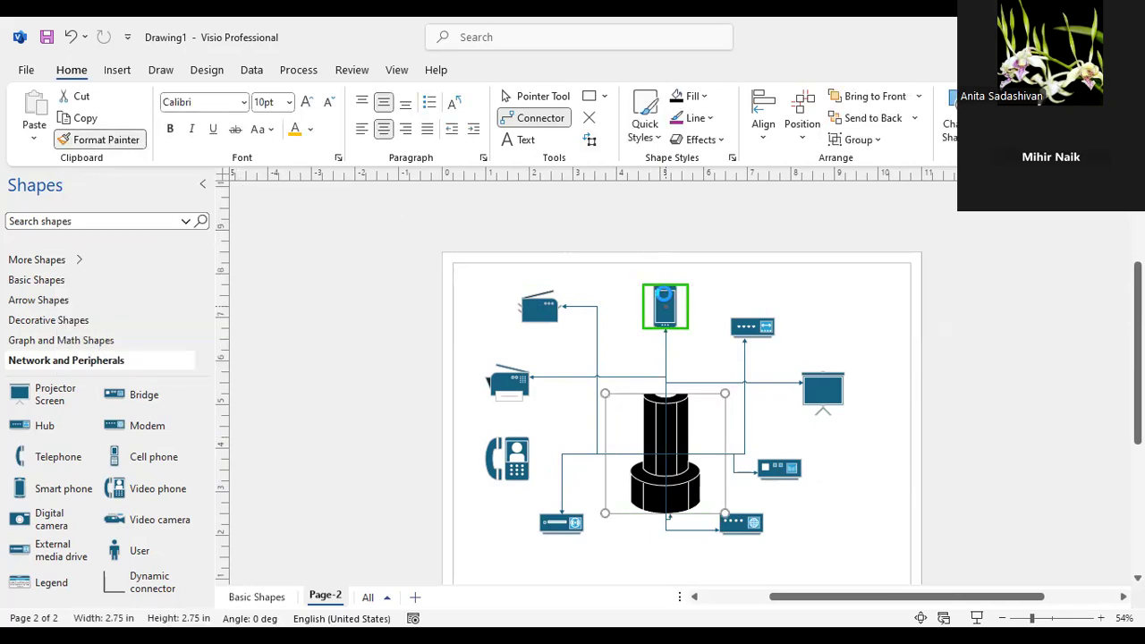
pyautogui.click(664, 299)
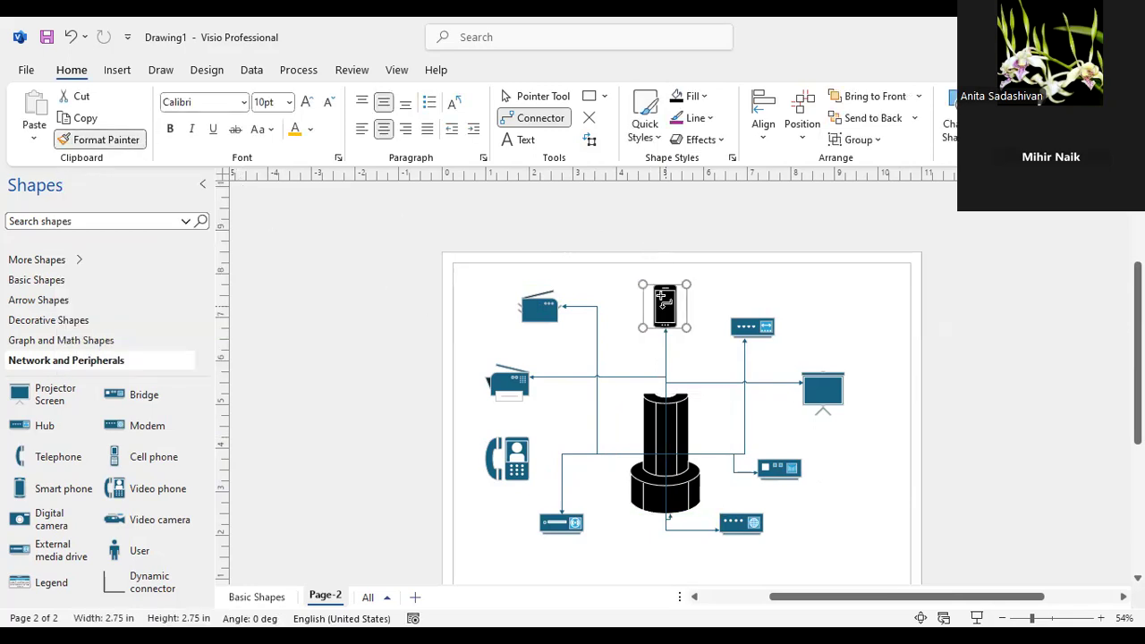
pyautogui.click(751, 326)
pyautogui.click(825, 400)
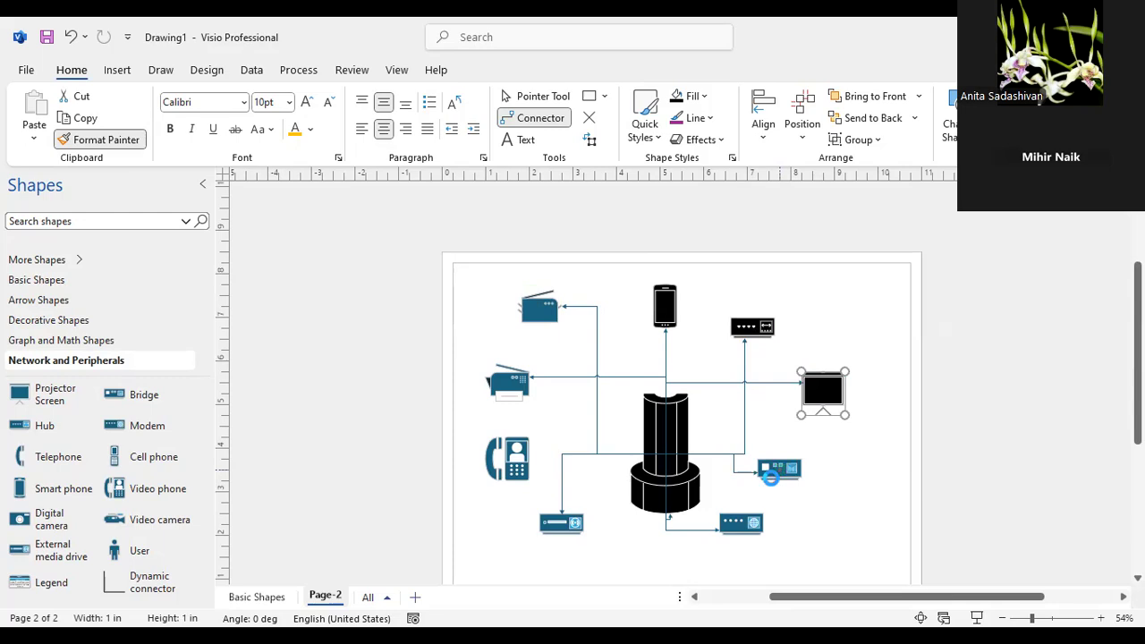
pyautogui.click(770, 477)
pyautogui.click(748, 537)
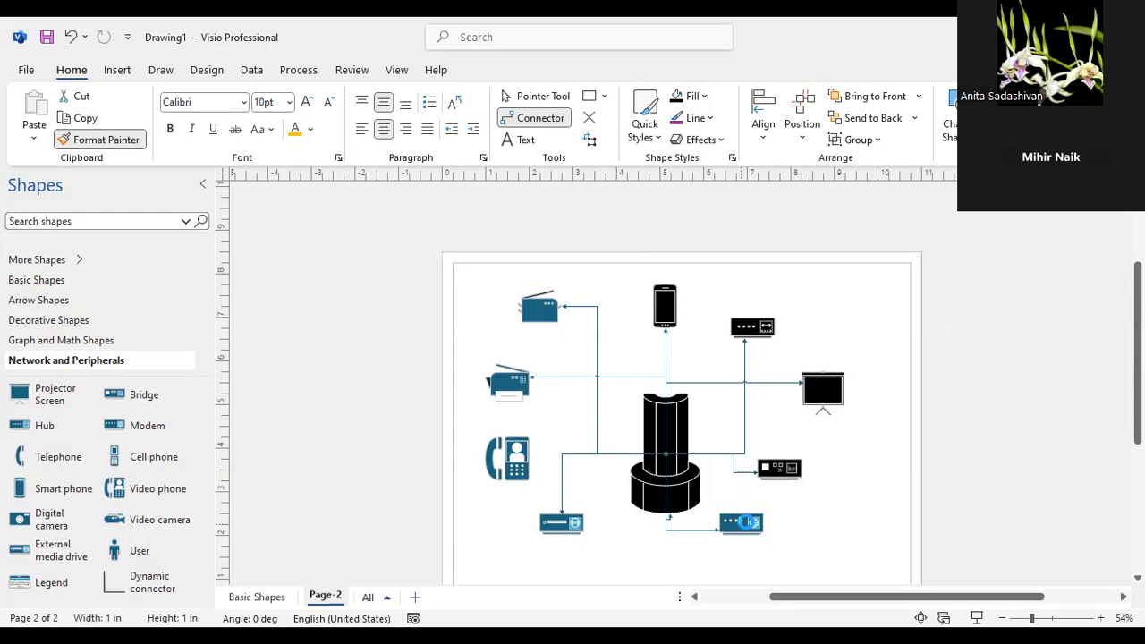
# - Apply the same black formatting to the external media drive, video phone, multi-function device and copier, and stop format painting
pyautogui.click(568, 519)
pyautogui.click(510, 458)
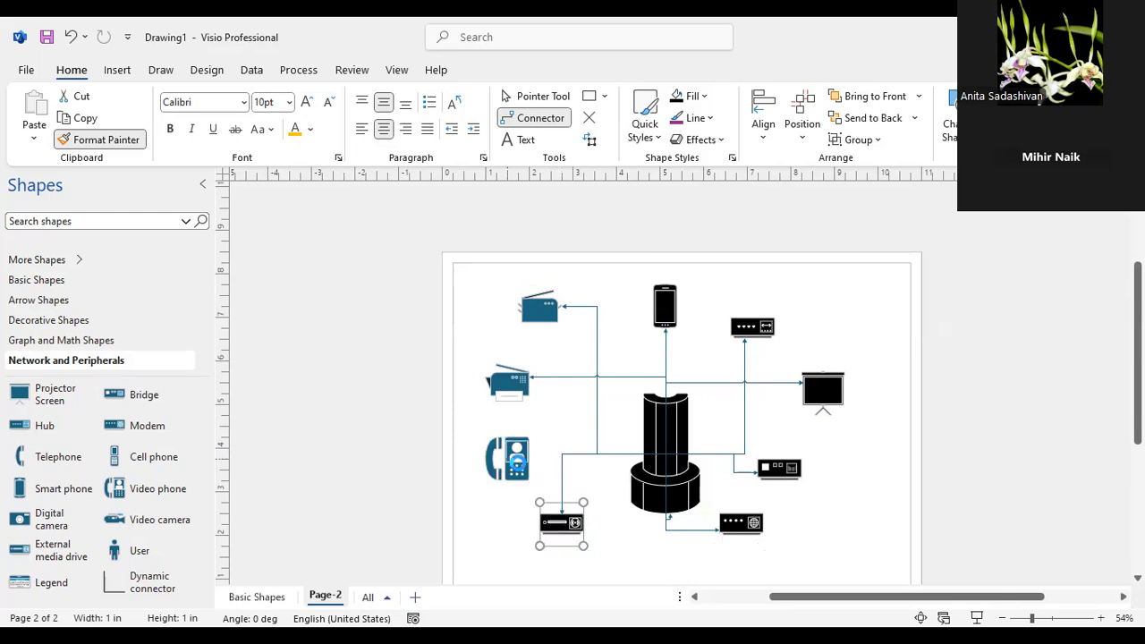
pyautogui.click(523, 383)
pyautogui.click(552, 306)
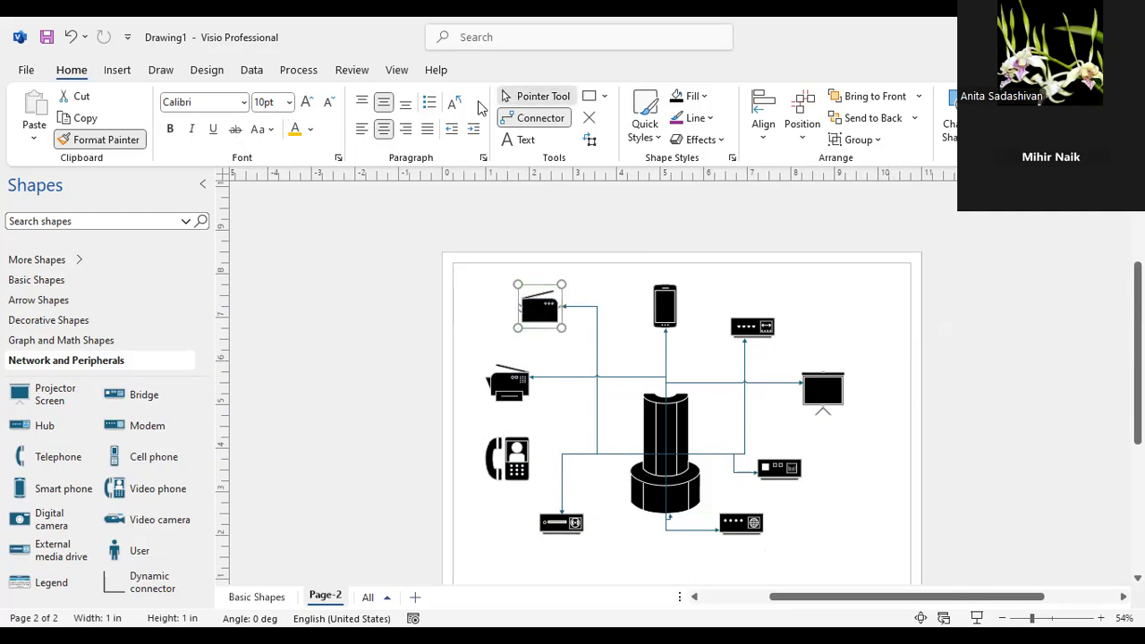
pyautogui.click(528, 96)
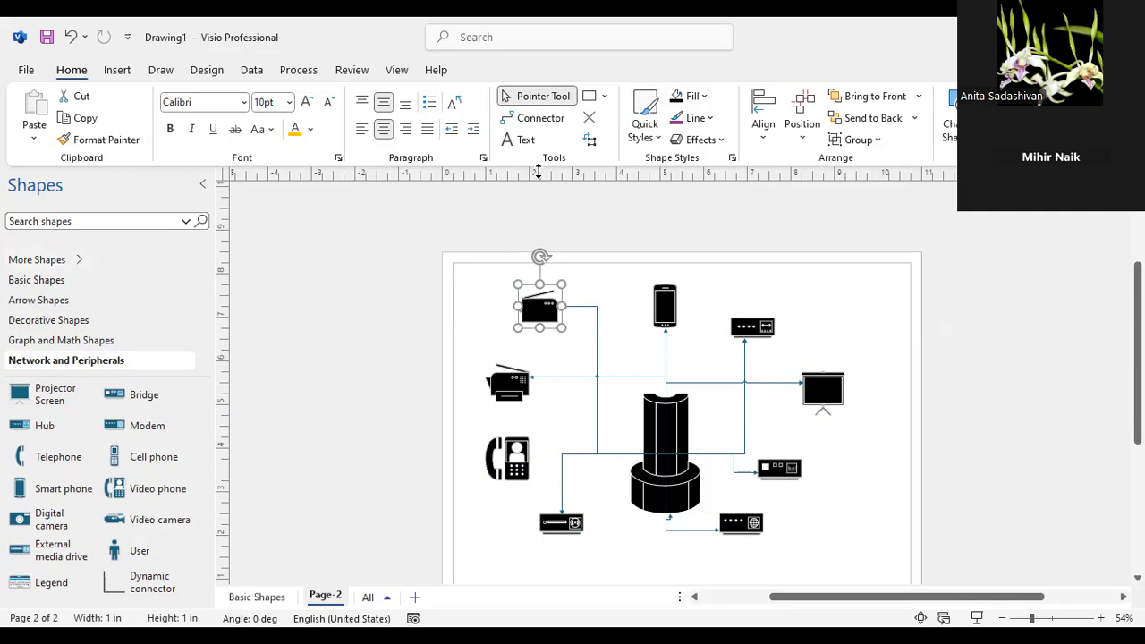
# - Add a text box about 4.375 in wide and 0.25 in high above the smart phone, reading "Network and Peripherals"
pyautogui.click(521, 140)
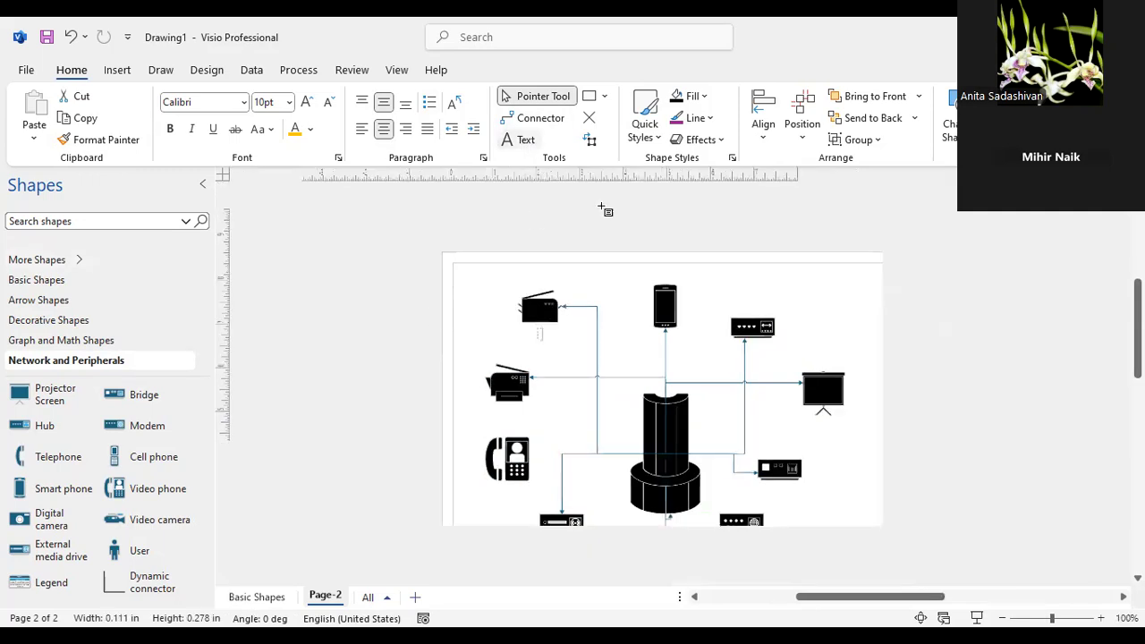
pyautogui.click(607, 211)
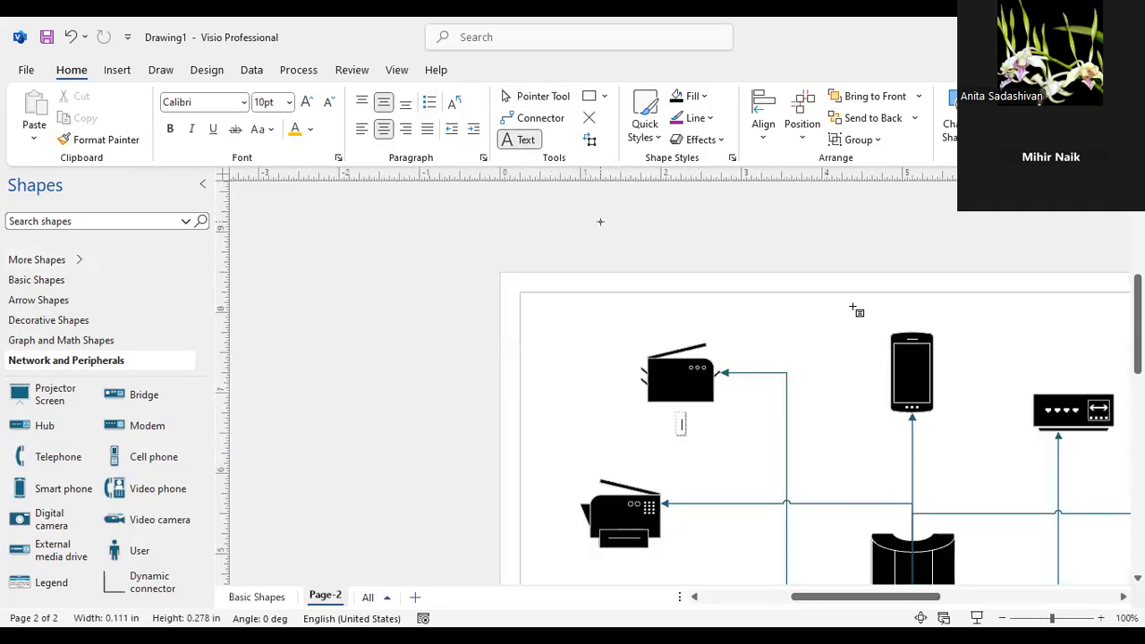
pyautogui.moveTo(750, 300); pyautogui.dragTo(1104, 322)
pyautogui.write('Network')
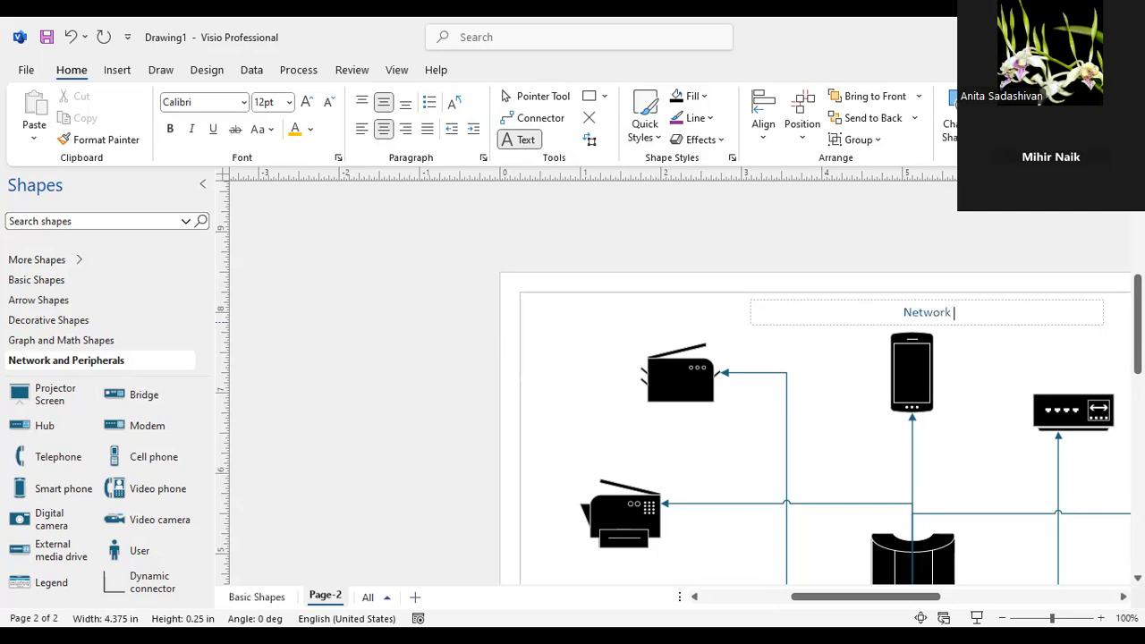
pyautogui.write(' and Peripl')
pyautogui.press('BackSpace')
pyautogui.write('h')
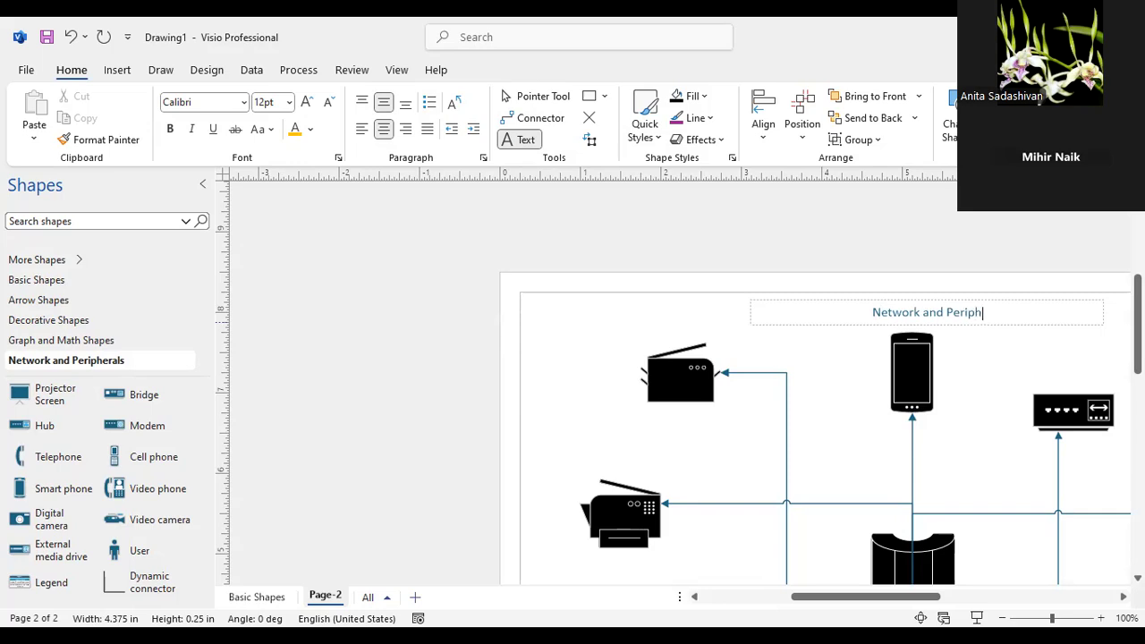
pyautogui.write('e')
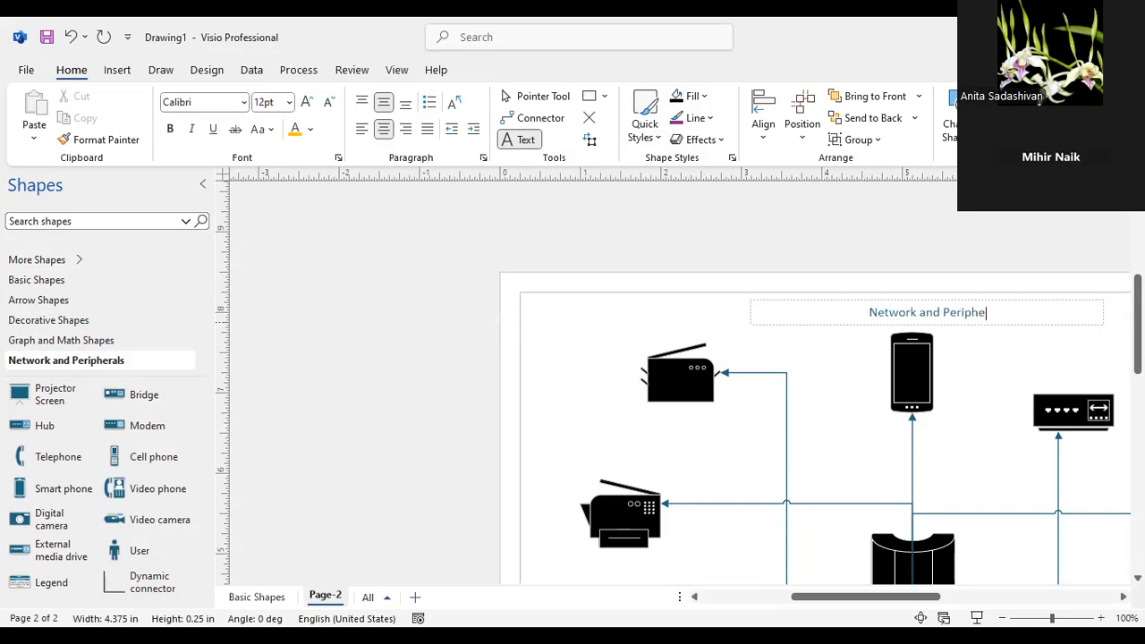
pyautogui.write('r')
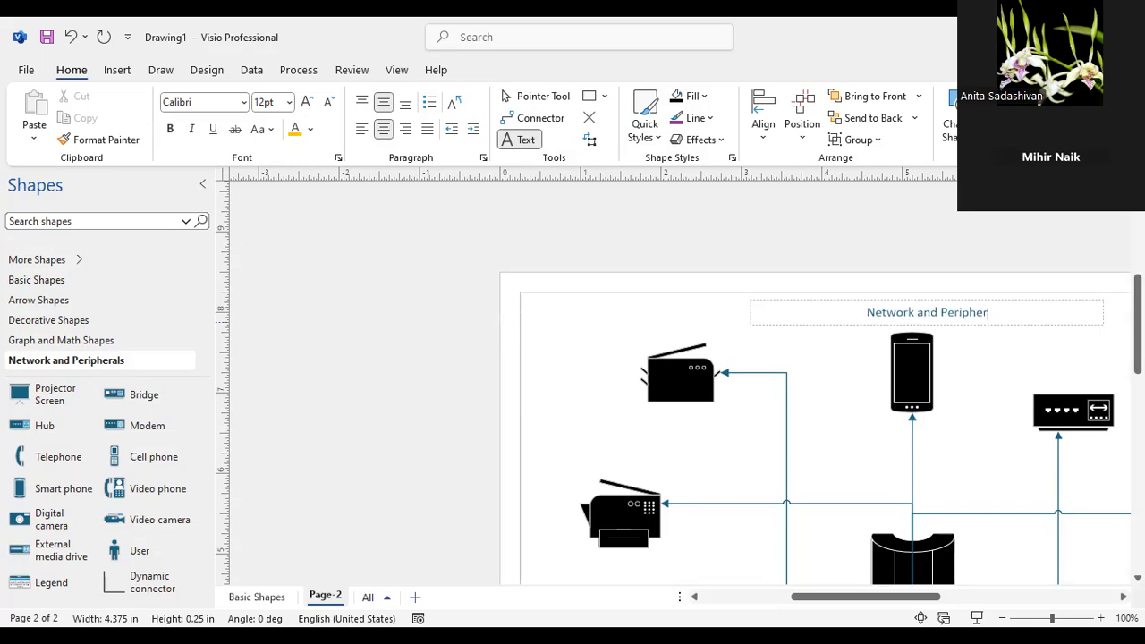
pyautogui.write('a')
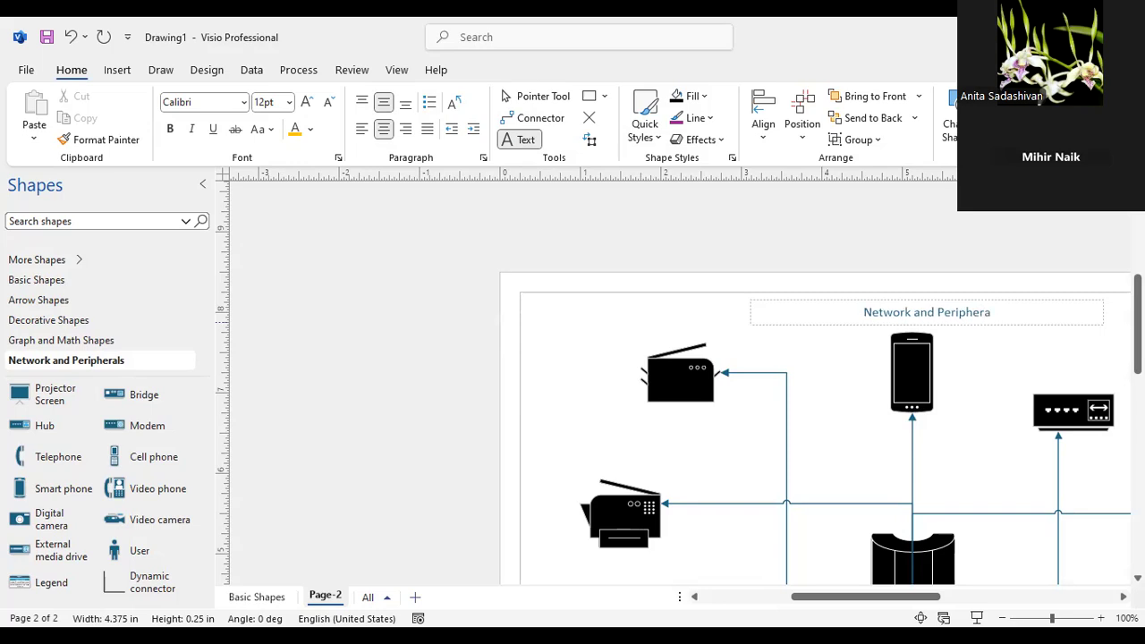
pyautogui.write('ls')
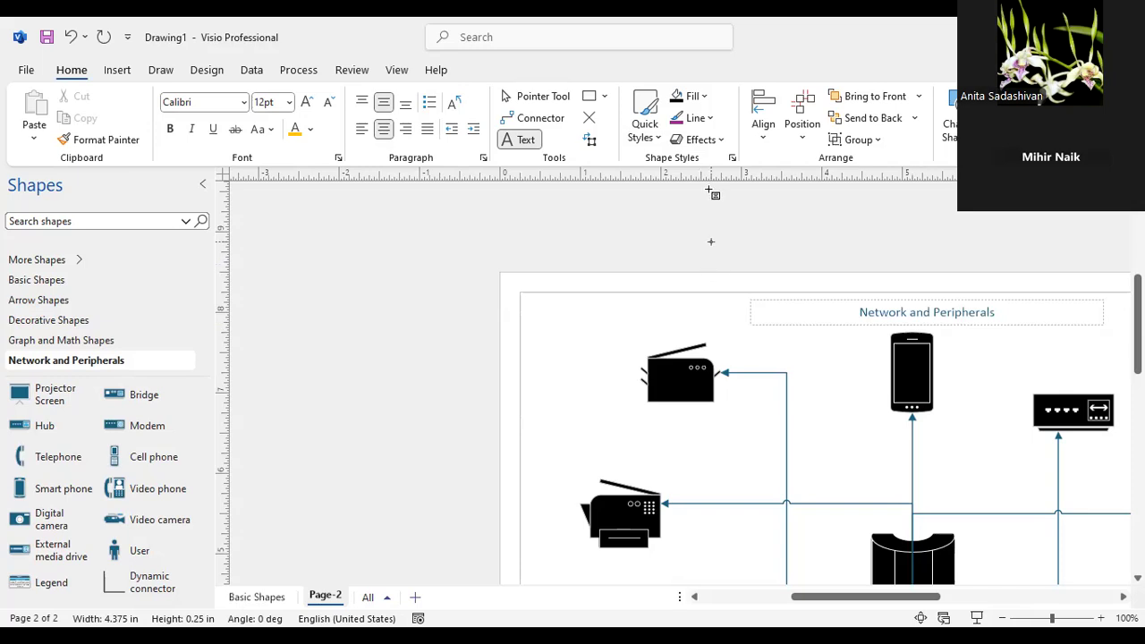
pyautogui.click(539, 99)
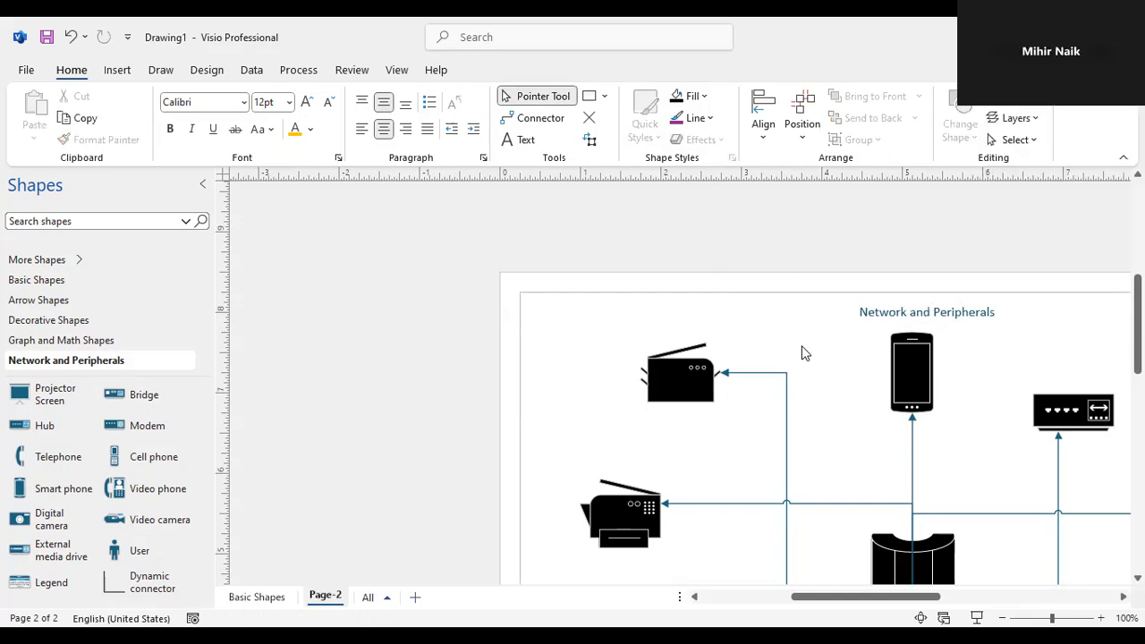
# - Format the "Network and Peripherals" title as bold, 16 pt and dark red
pyautogui.click(892, 313)
pyautogui.doubleClick(893, 313)
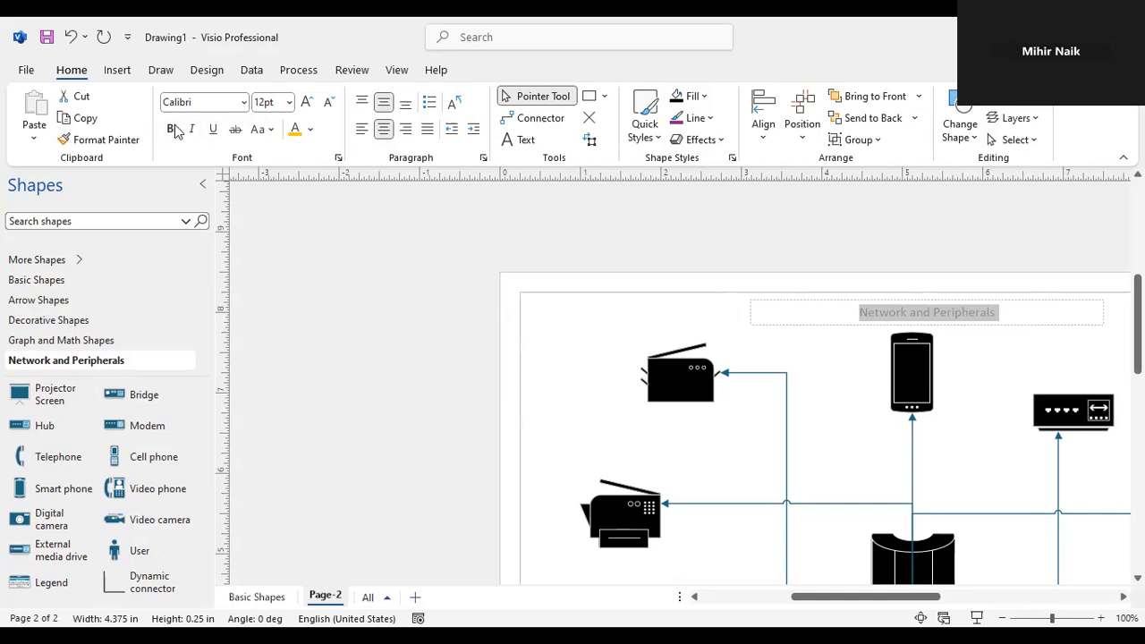
pyautogui.hotkey('ctrl', 'b')
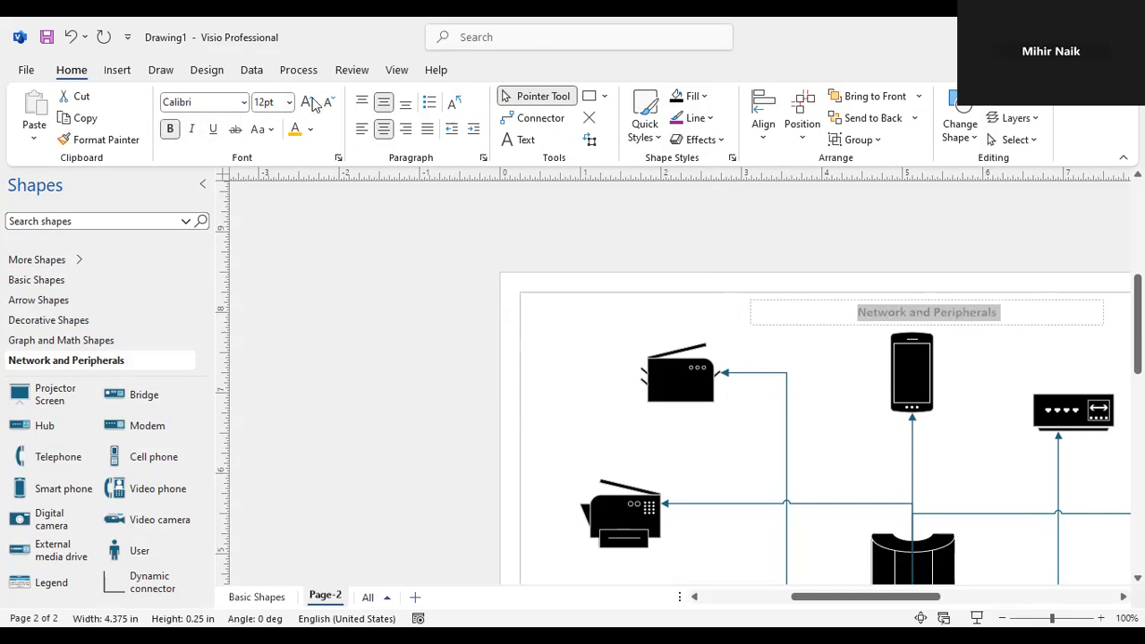
pyautogui.click(288, 102)
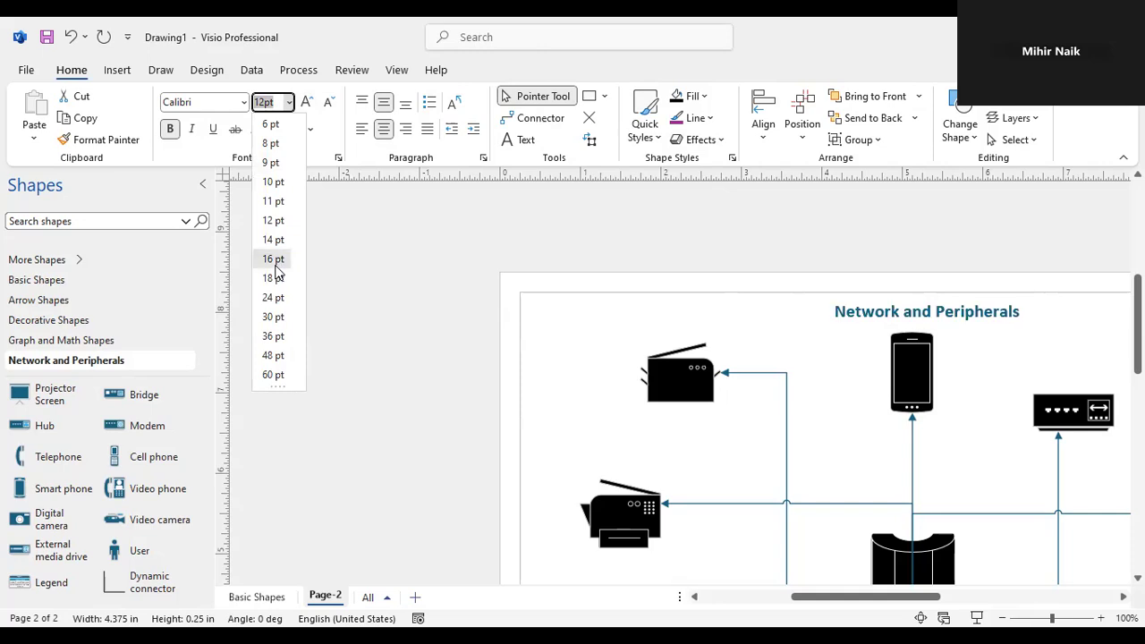
pyautogui.click(277, 260)
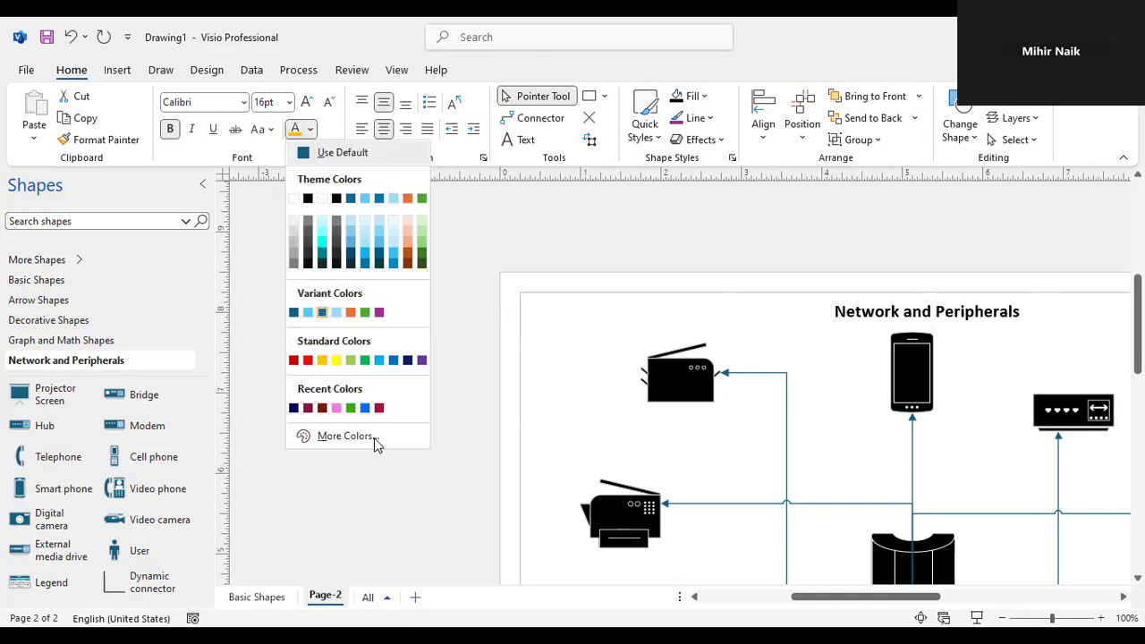
pyautogui.click(293, 360)
pyautogui.click(699, 223)
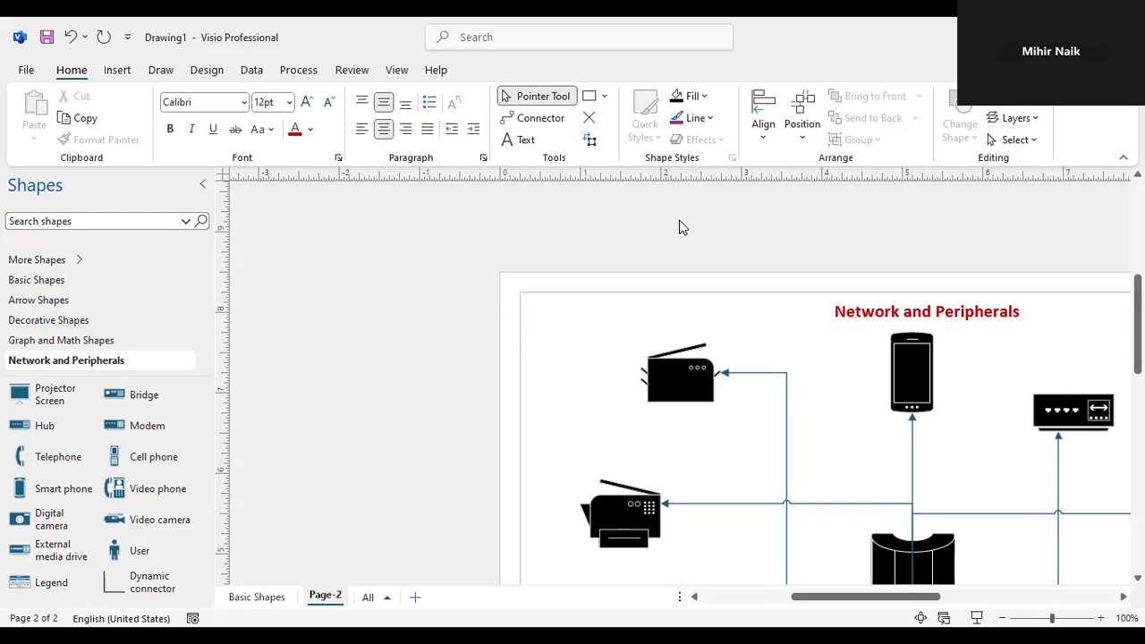
# - Delete the short stray connector at the base of the super computer
pyautogui.scroll(-3, 677, 225)
pyautogui.scroll(-10, 677, 231)
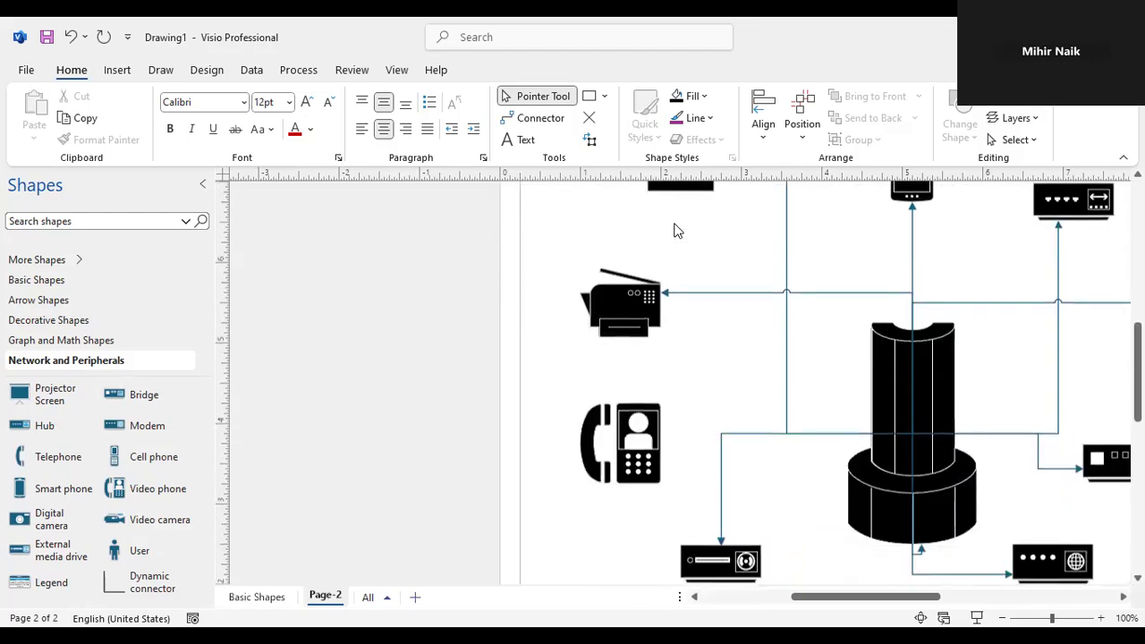
pyautogui.scroll(-3, 677, 233)
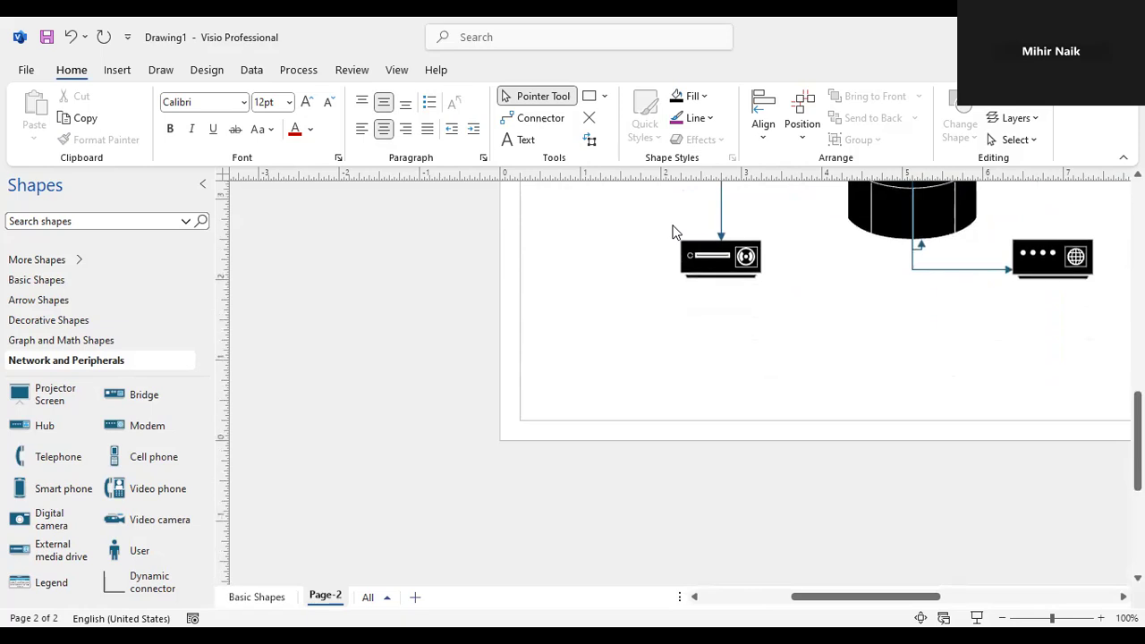
pyautogui.scroll(3, 678, 233)
pyautogui.scroll(5, 677, 232)
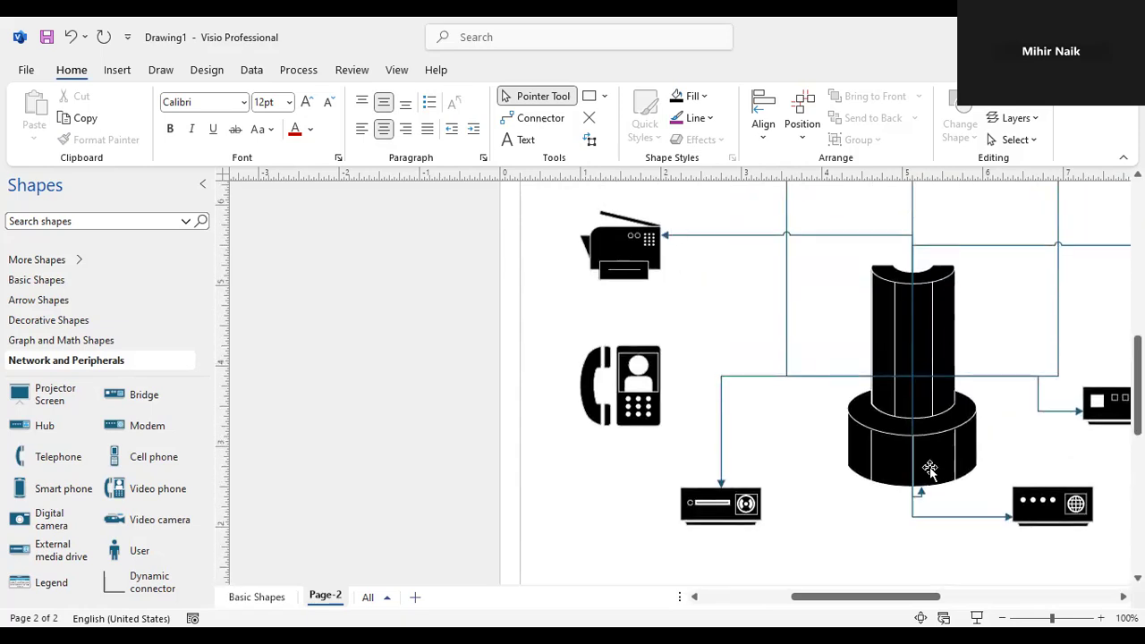
pyautogui.click(923, 495)
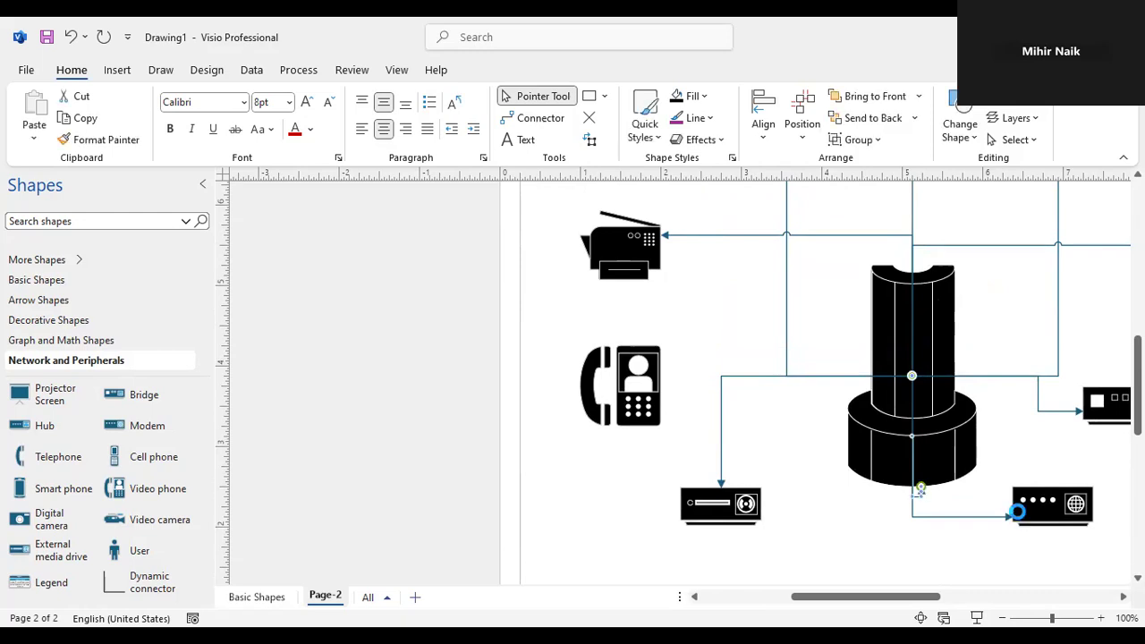
pyautogui.press('Delete')
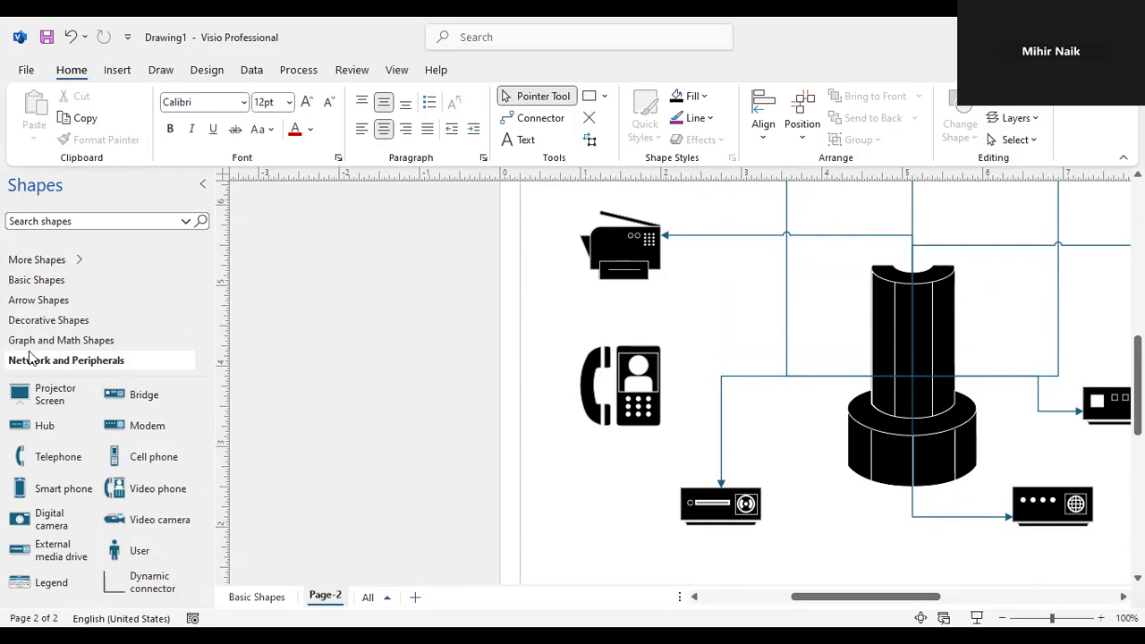
# - Rename the second page as "Network and Peripherals"
pyautogui.rightClick(327, 604)
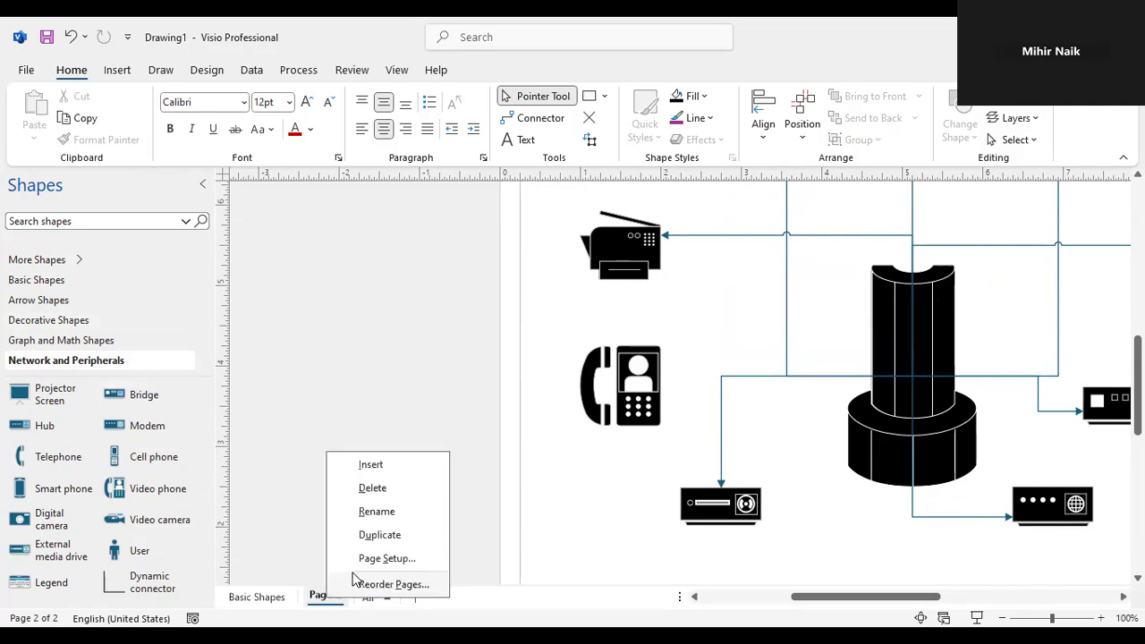
pyautogui.click(356, 512)
pyautogui.write('Netw')
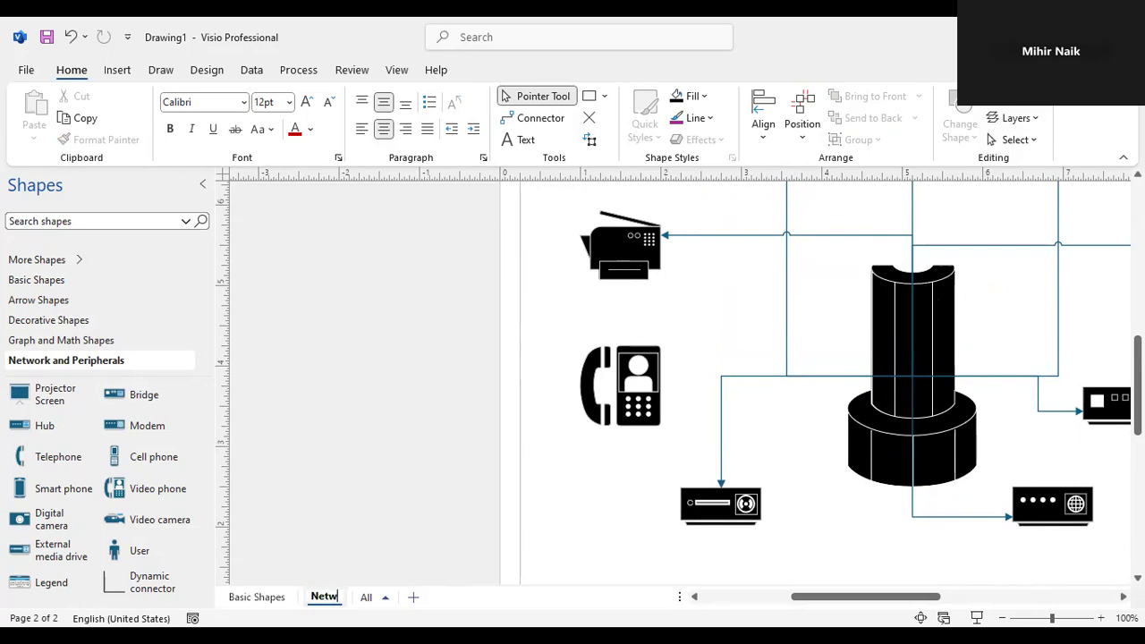
pyautogui.write('ork and')
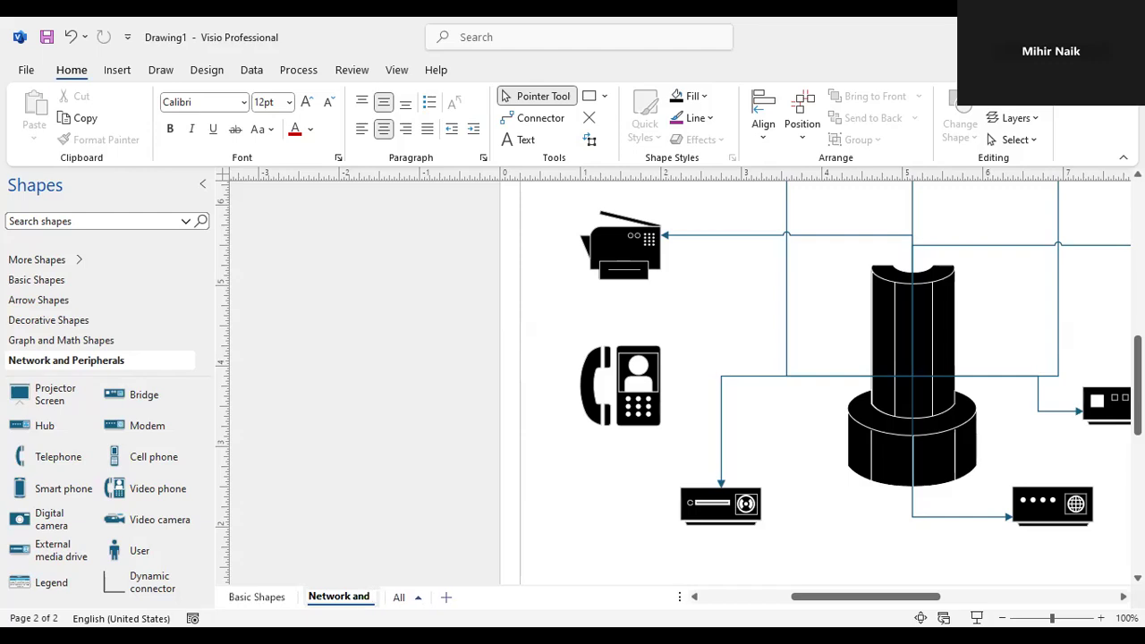
pyautogui.write(' Periphe')
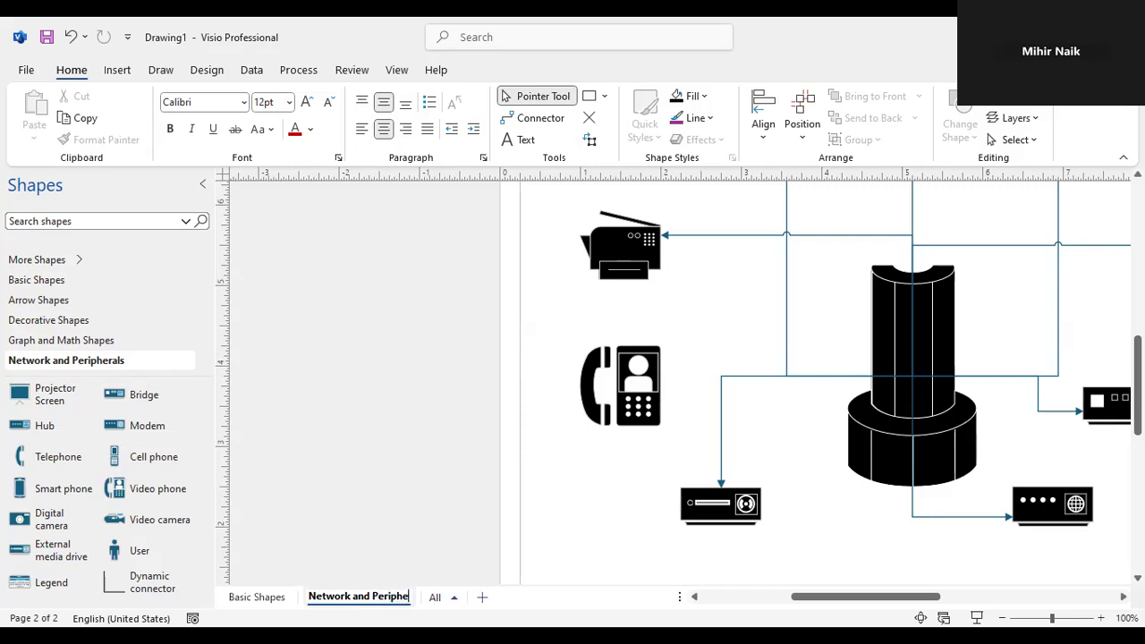
pyautogui.write('rals')
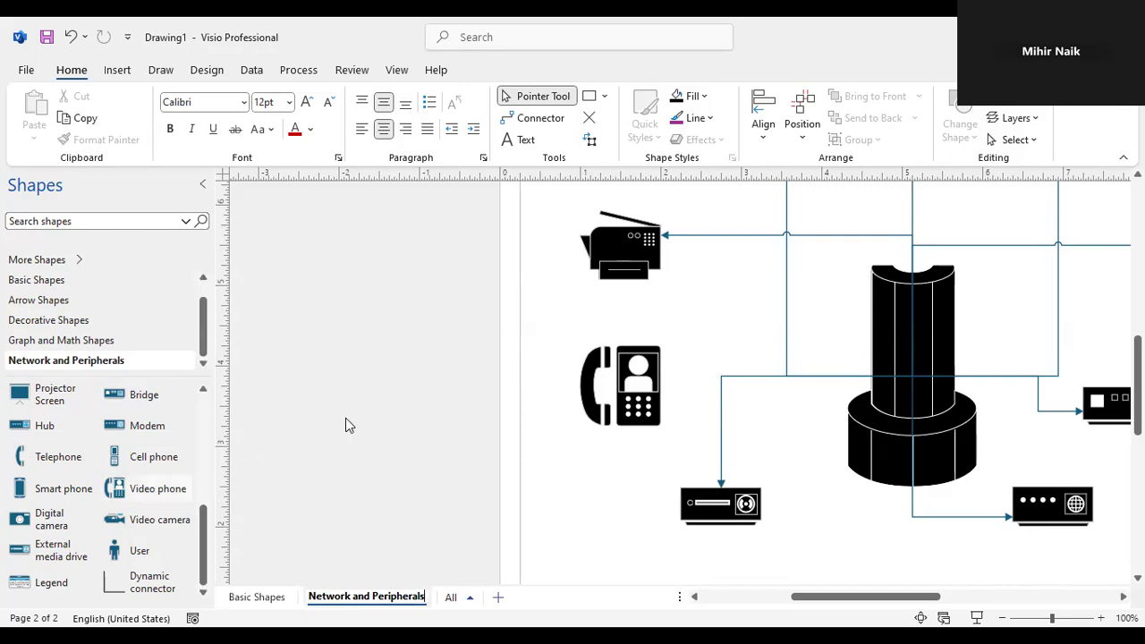
pyautogui.click(396, 401)
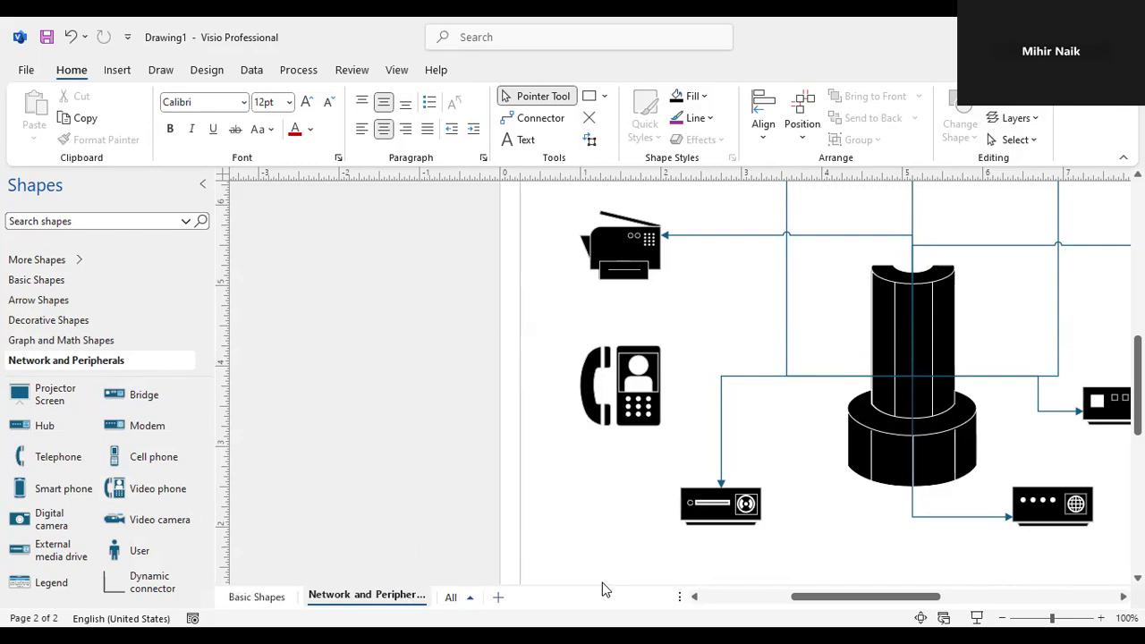
# - Add a third page to the drawing and load the Blocks With Perspective stencil from the General category
pyautogui.click(500, 601)
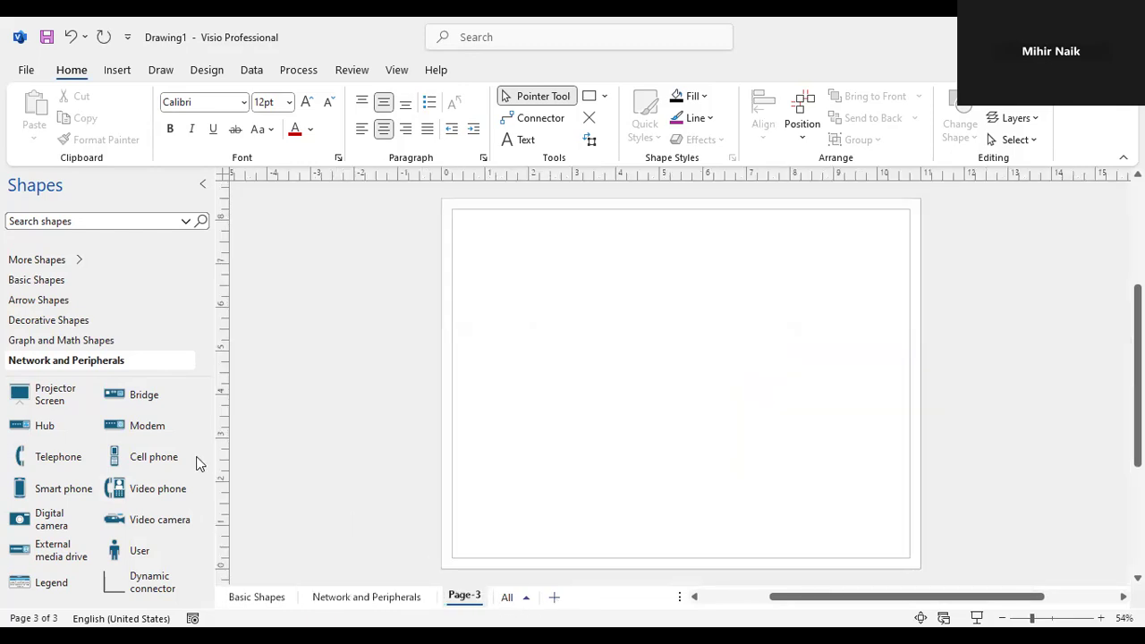
pyautogui.click(77, 262)
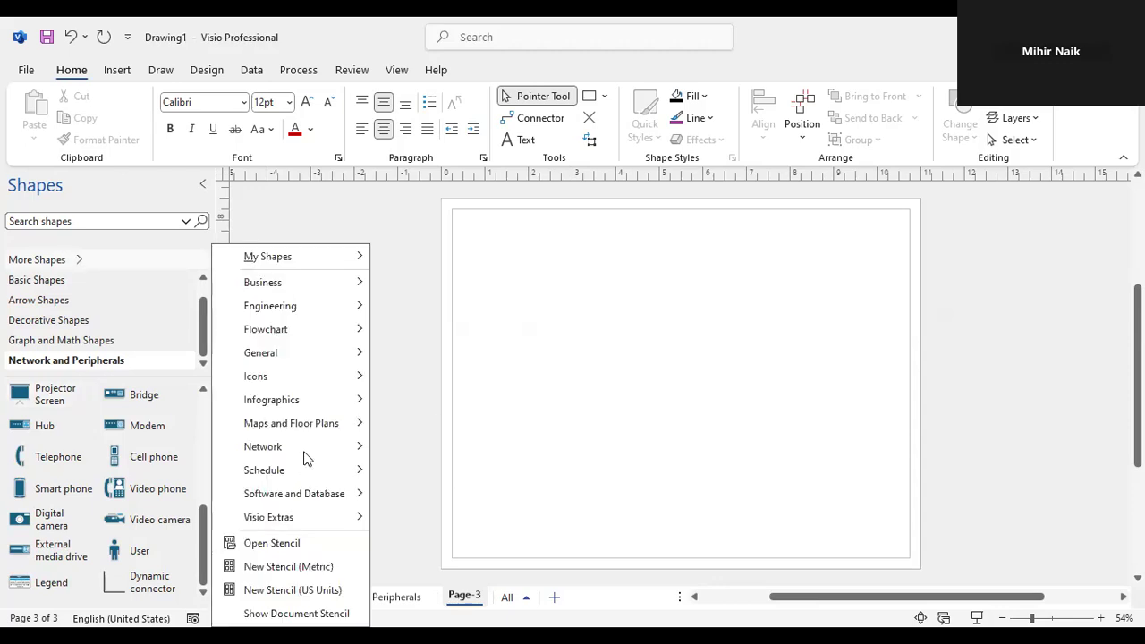
pyautogui.moveTo(329, 356)
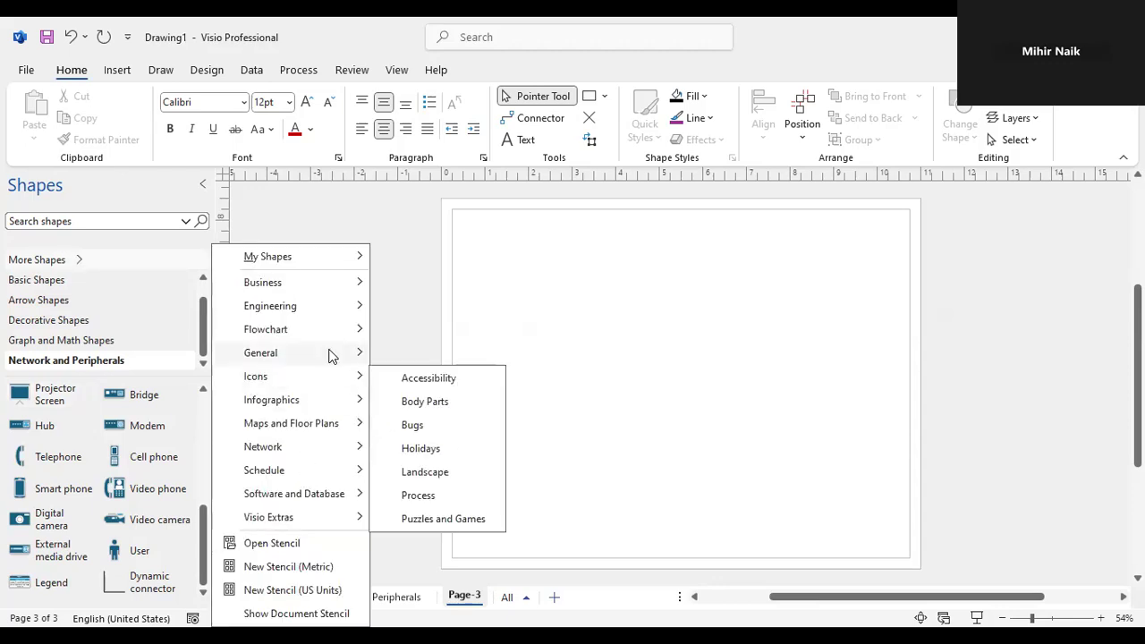
pyautogui.moveTo(364, 352)
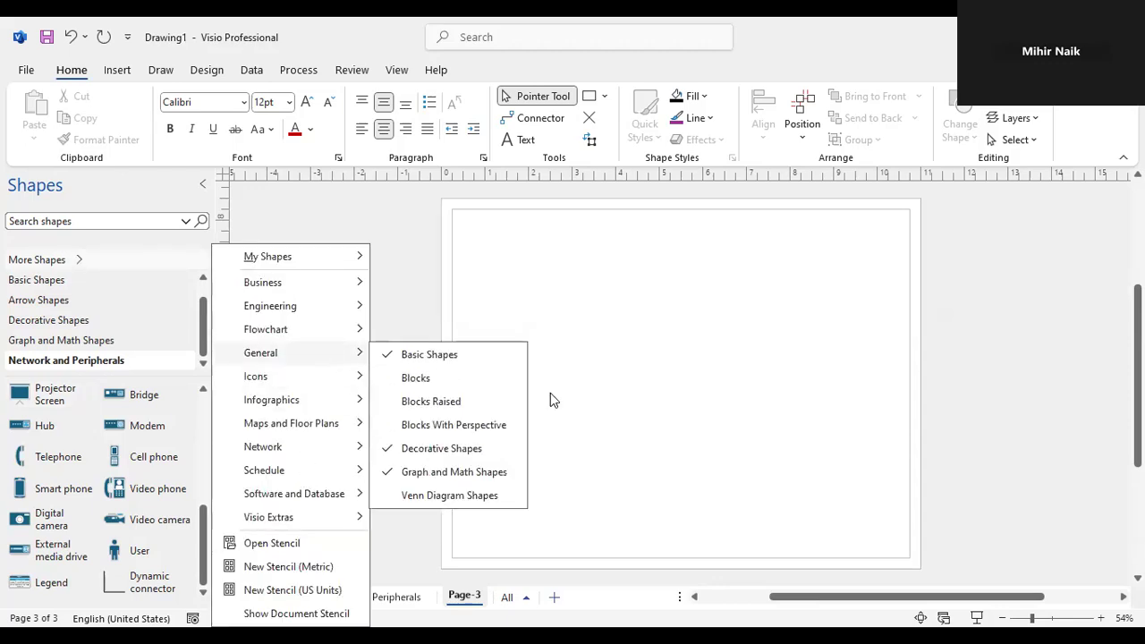
pyautogui.click(457, 424)
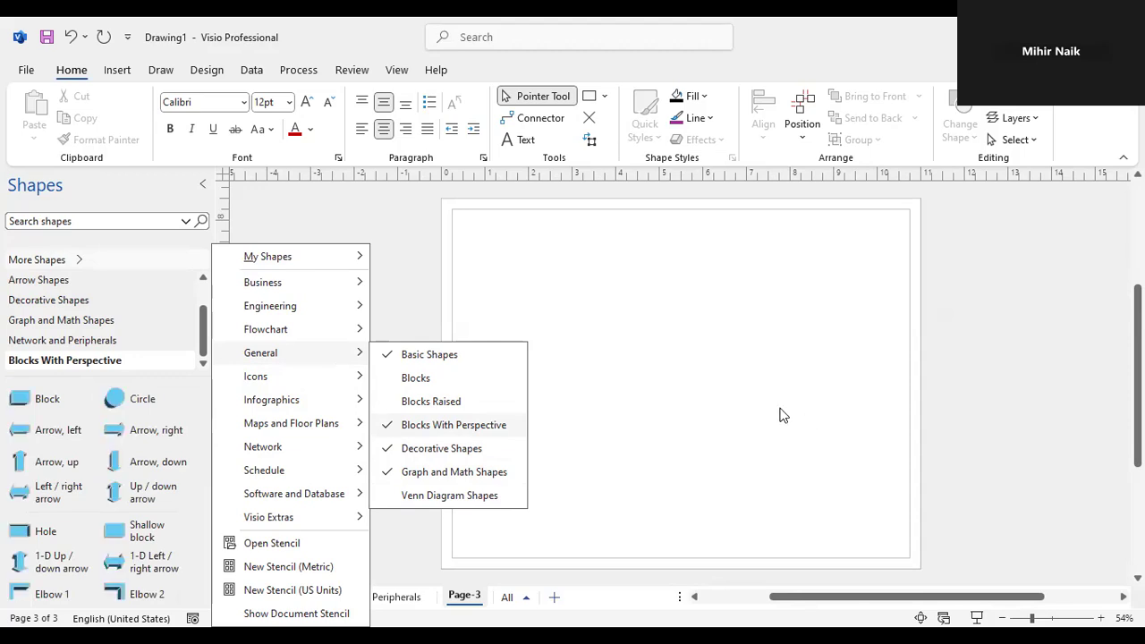
pyautogui.click(780, 415)
# - Examine the shapes in the Blocks With Perspective, Graph and Math Shapes, and Network and Peripherals stencils
pyautogui.scroll(-2, 780, 415)
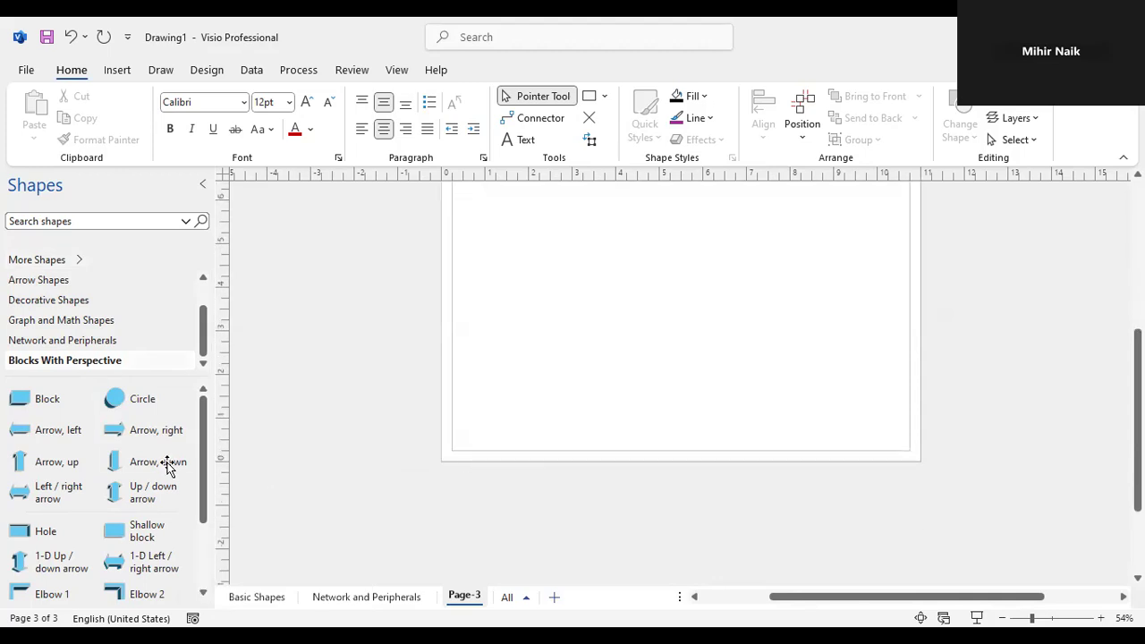
pyautogui.moveTo(201, 456); pyautogui.dragTo(202, 535)
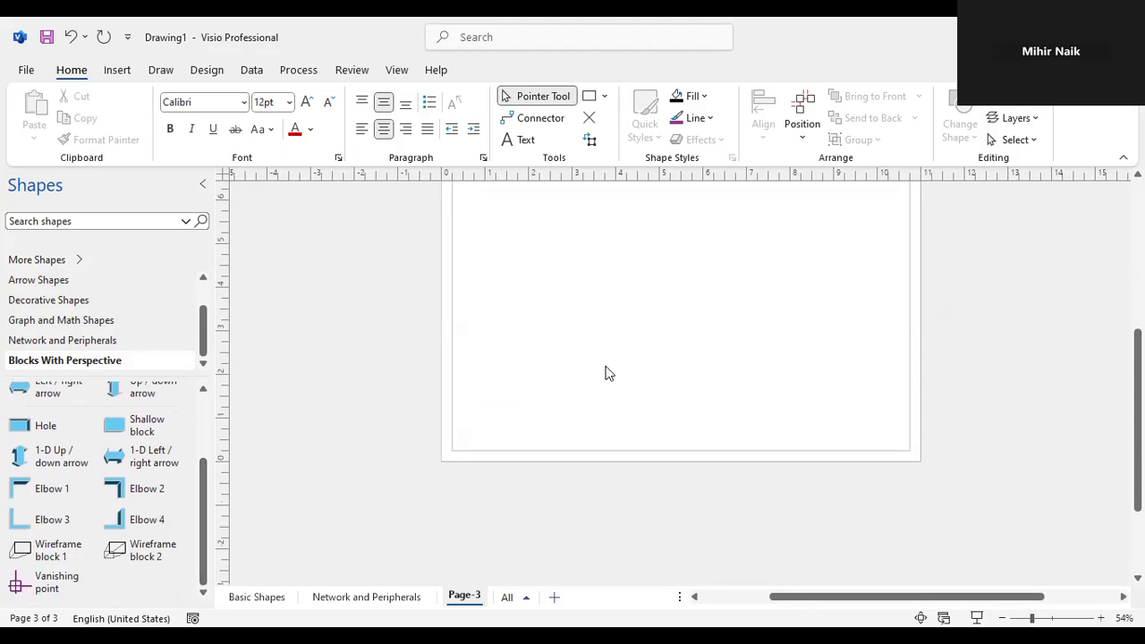
pyautogui.scroll(3, 607, 373)
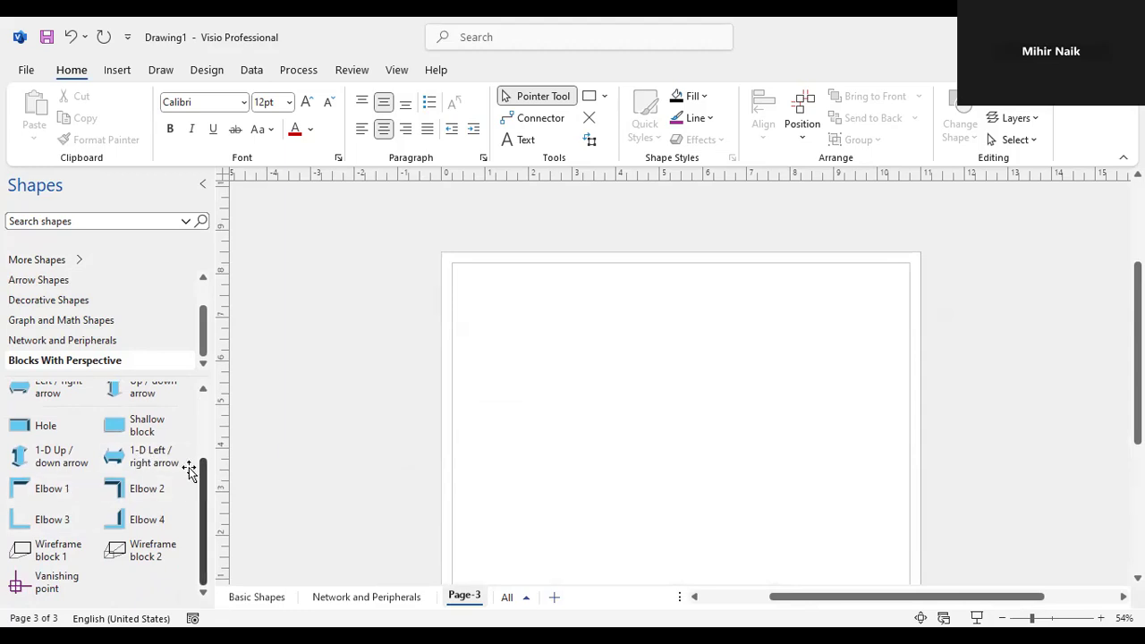
pyautogui.scroll(3, 214, 380)
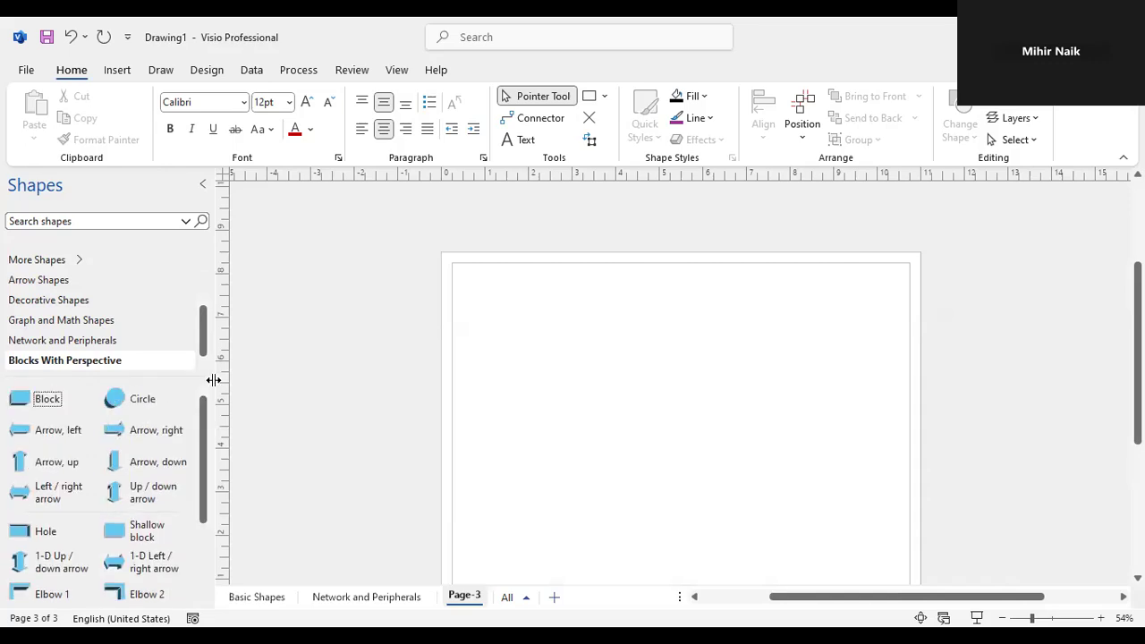
pyautogui.click(86, 322)
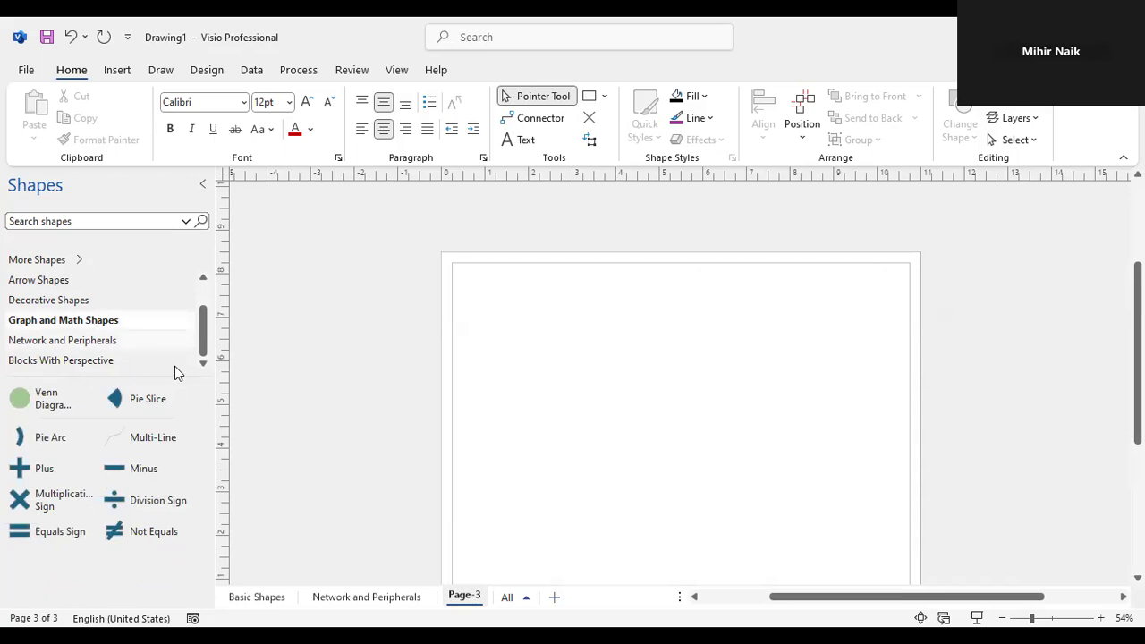
pyautogui.click(97, 341)
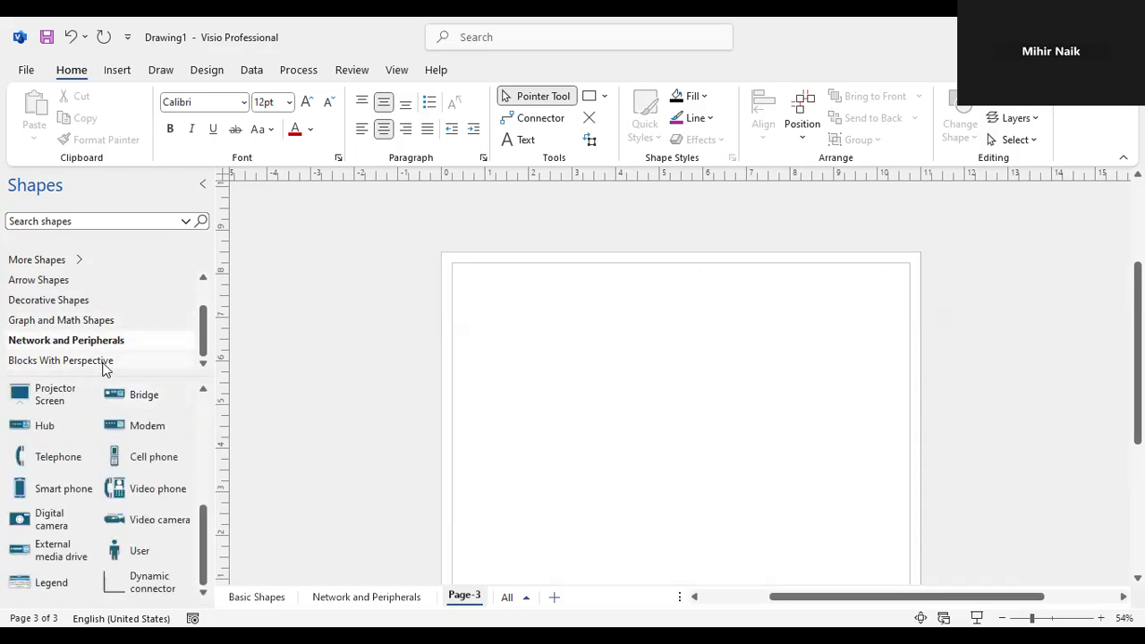
pyautogui.click(104, 360)
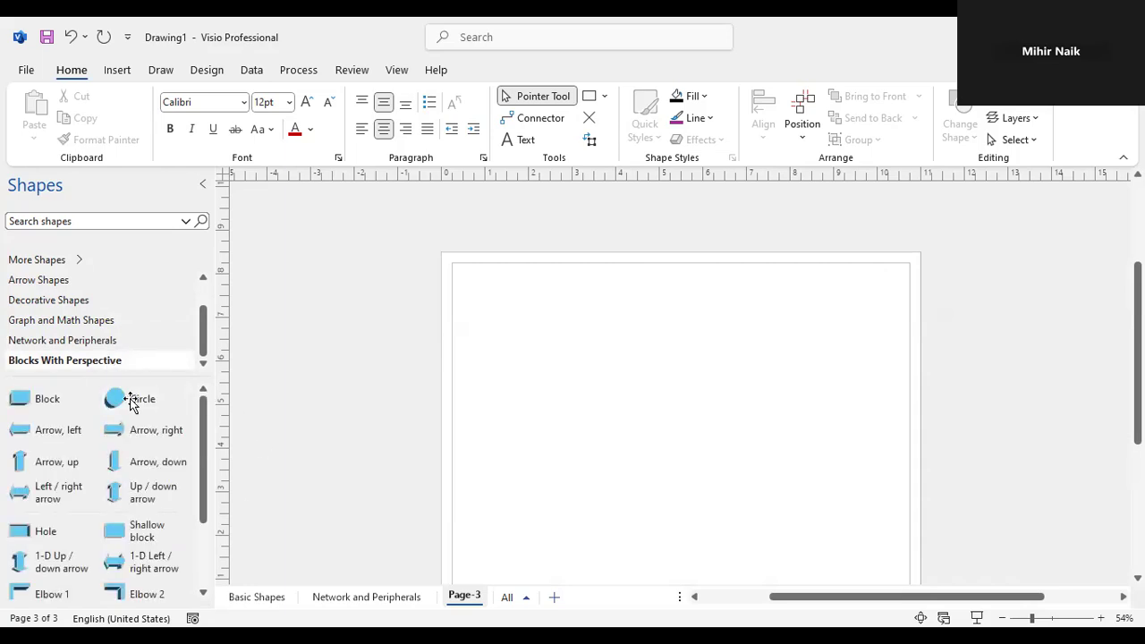
# - Load the Telecom Switch and Peripheral Equip stencil from the Electrical Engineering category
pyautogui.click(77, 261)
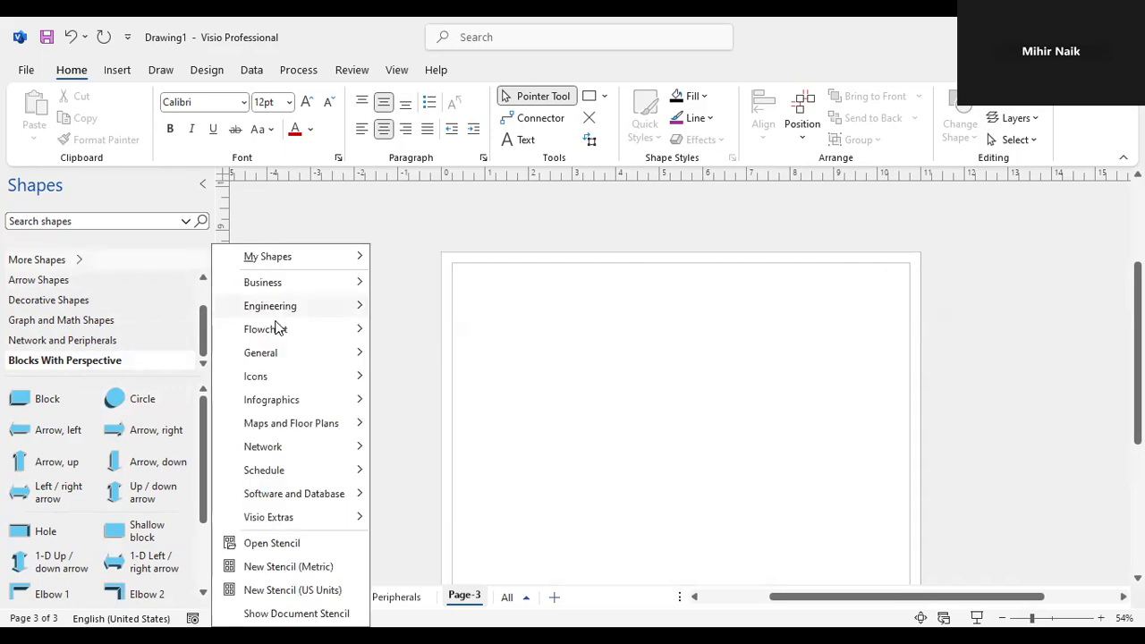
pyautogui.moveTo(305, 309)
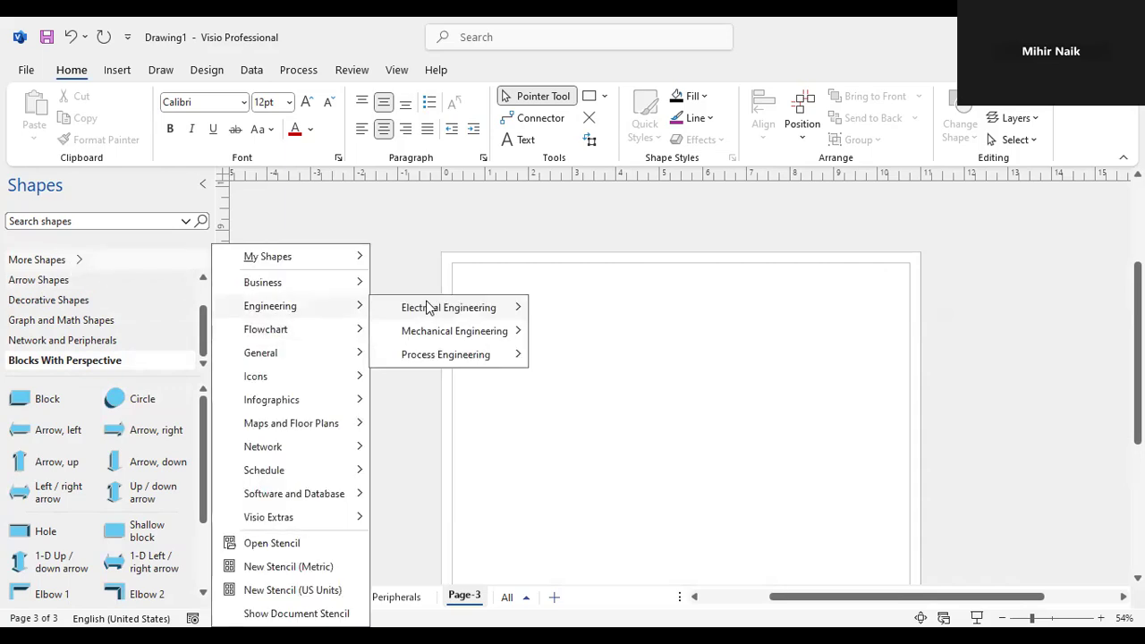
pyautogui.moveTo(445, 312)
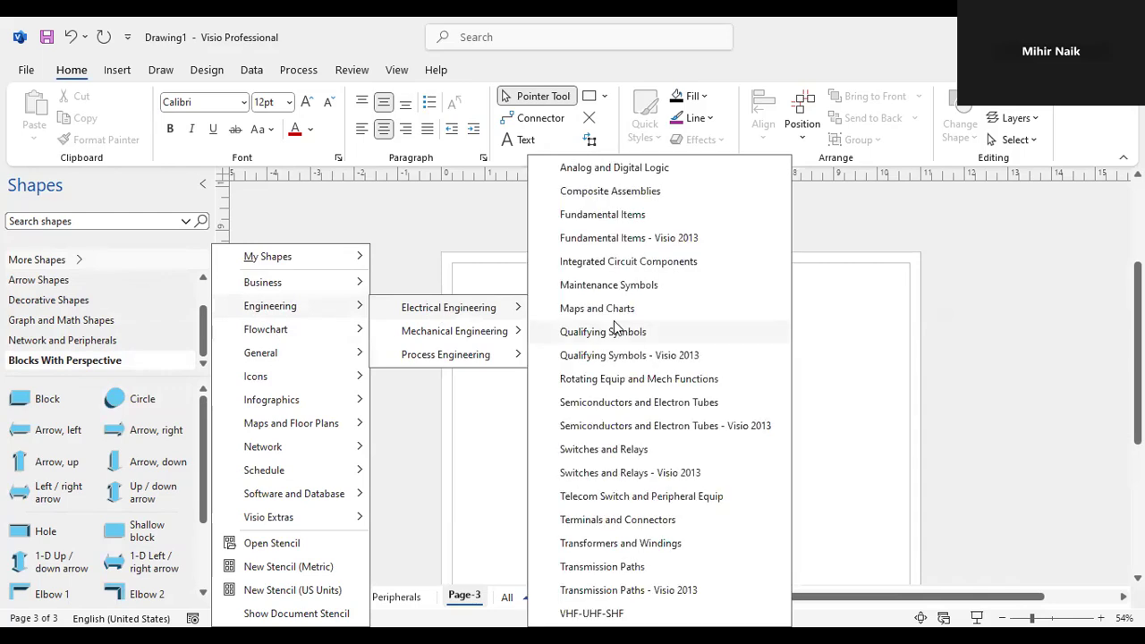
pyautogui.click(645, 494)
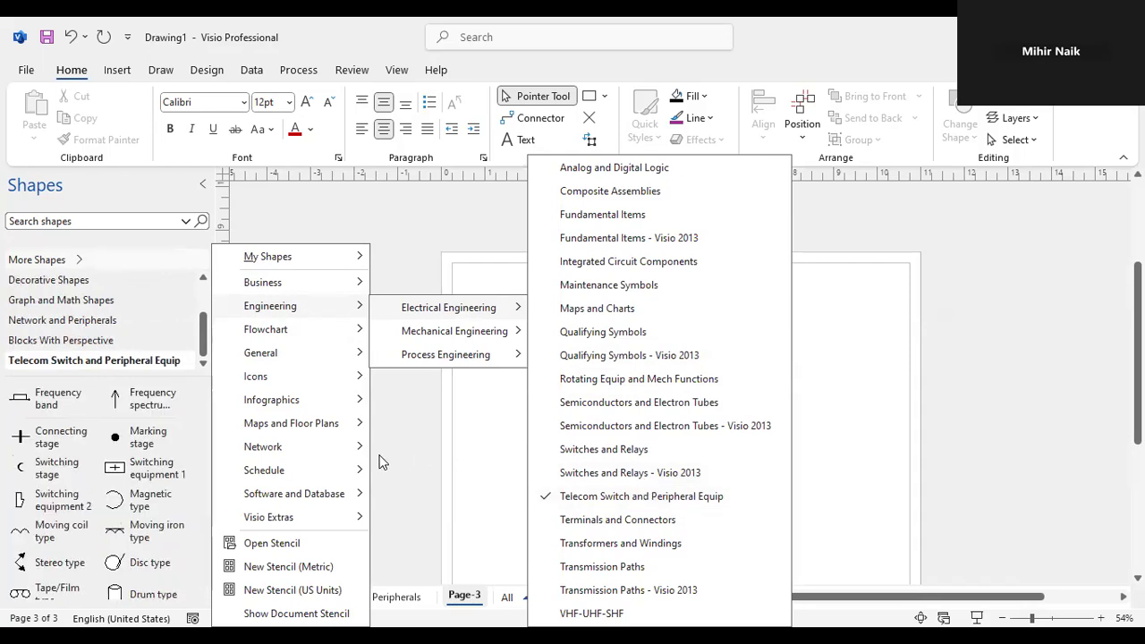
pyautogui.click(565, 447)
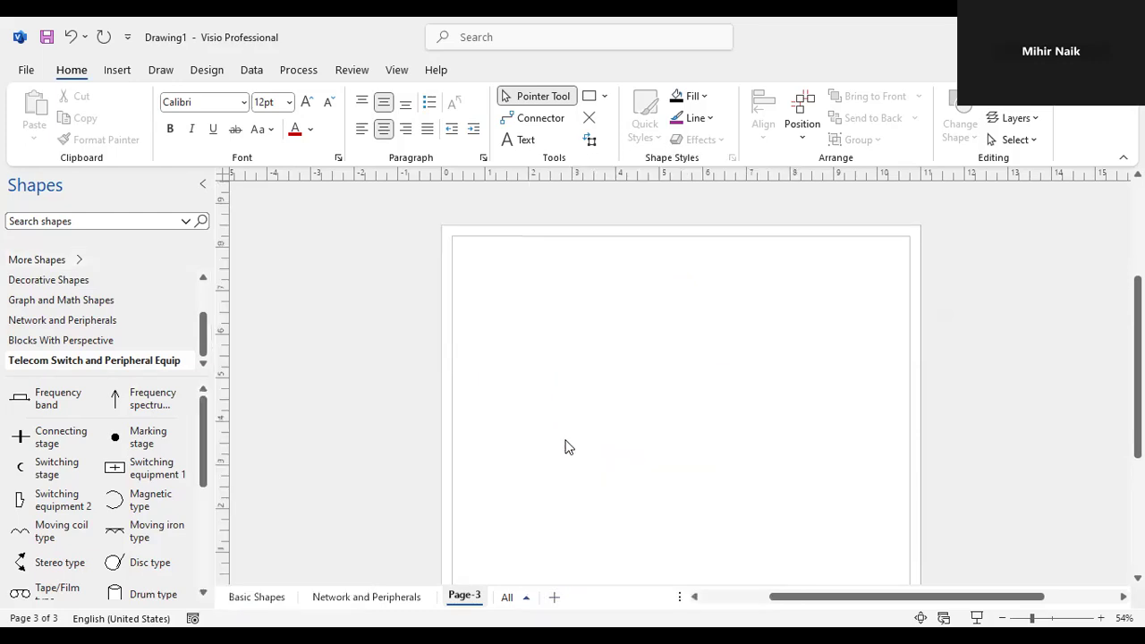
# - Place a Connecting stage shape in the upper half of the page and enlarge it to about 2.6 in wide and 1.56 in high
pyautogui.scroll(-1, 565, 447)
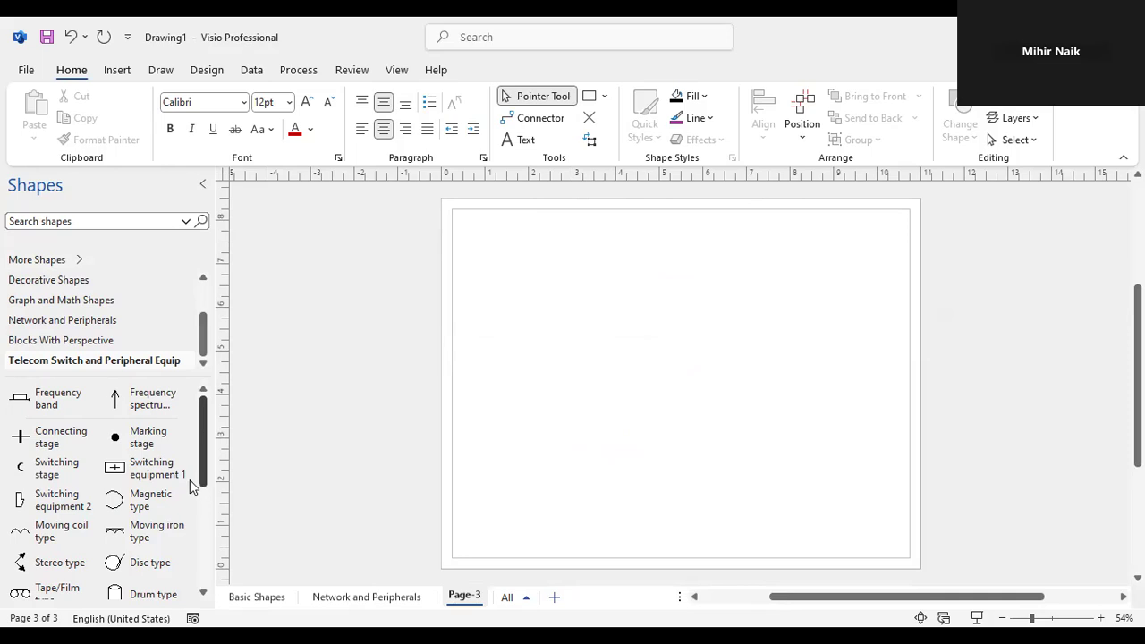
pyautogui.scroll(-3, 201, 537)
pyautogui.scroll(-1, 201, 536)
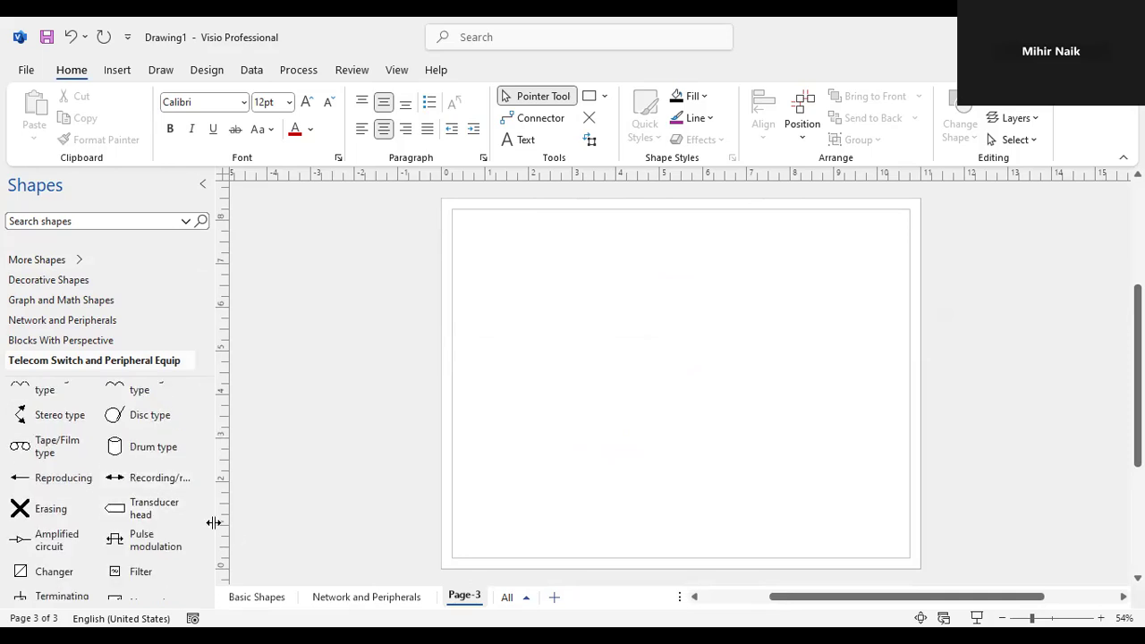
pyautogui.scroll(-1, 201, 525)
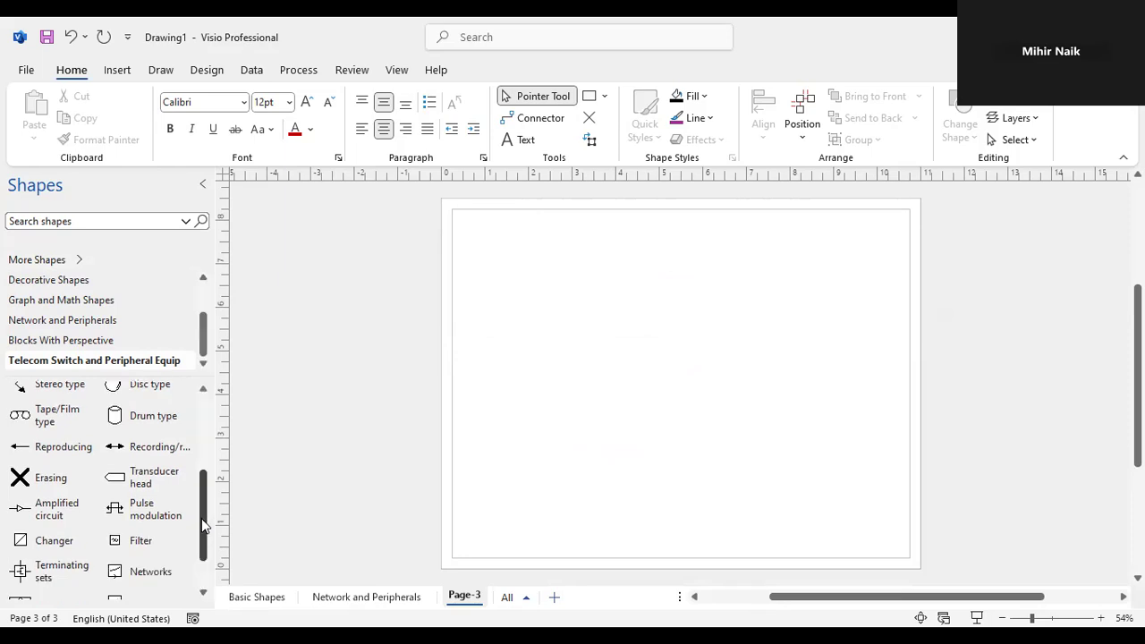
pyautogui.scroll(-1, 204, 525)
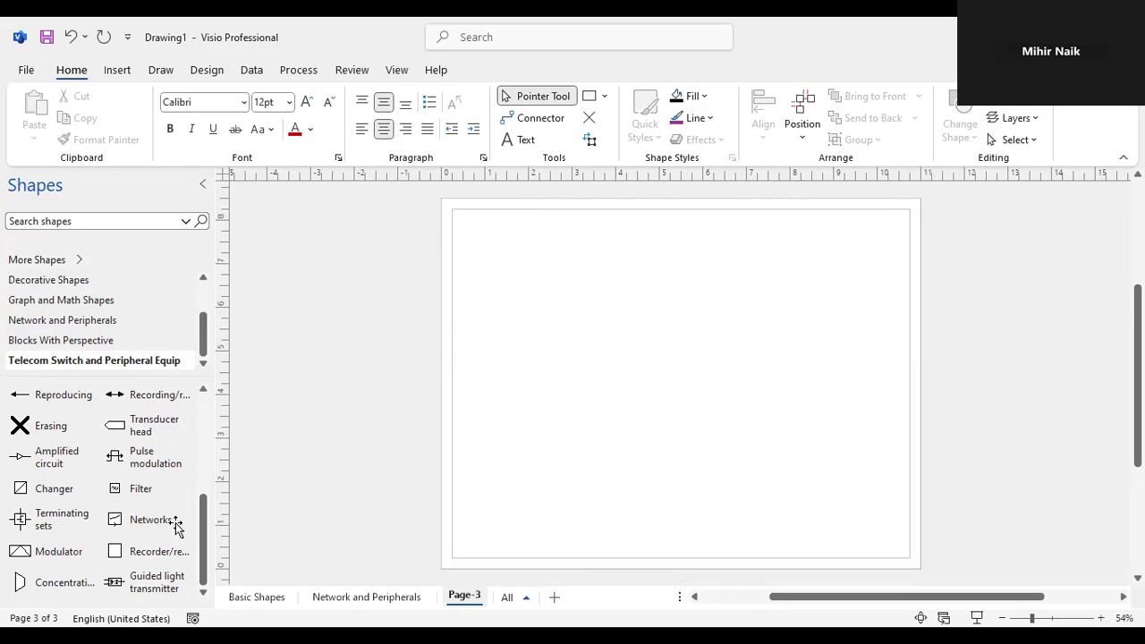
pyautogui.scroll(3, 201, 508)
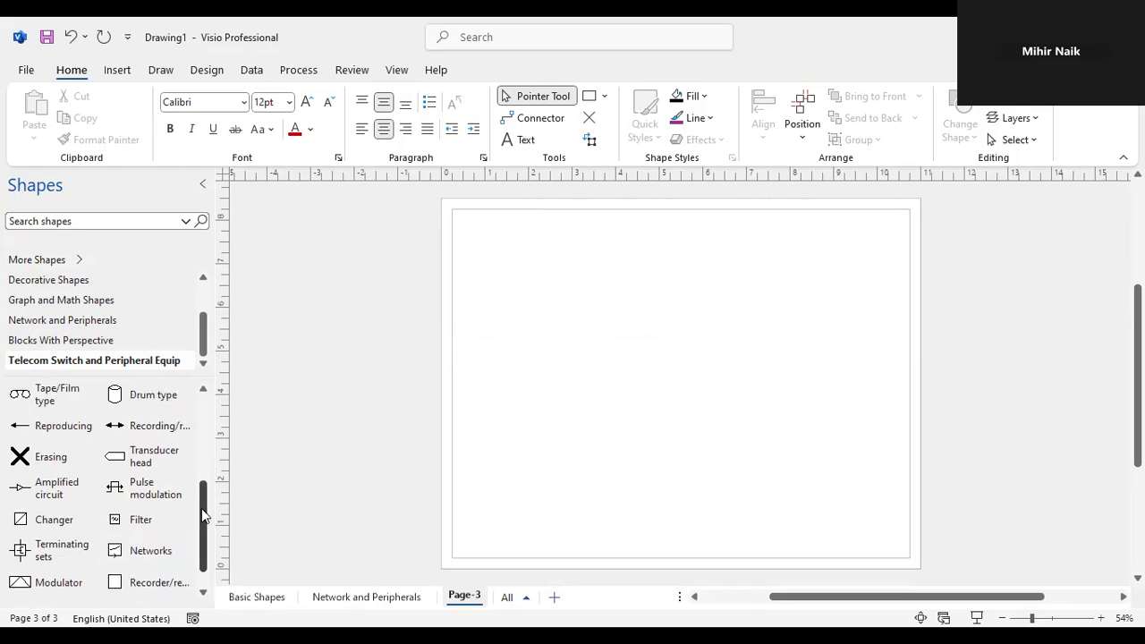
pyautogui.scroll(3, 207, 504)
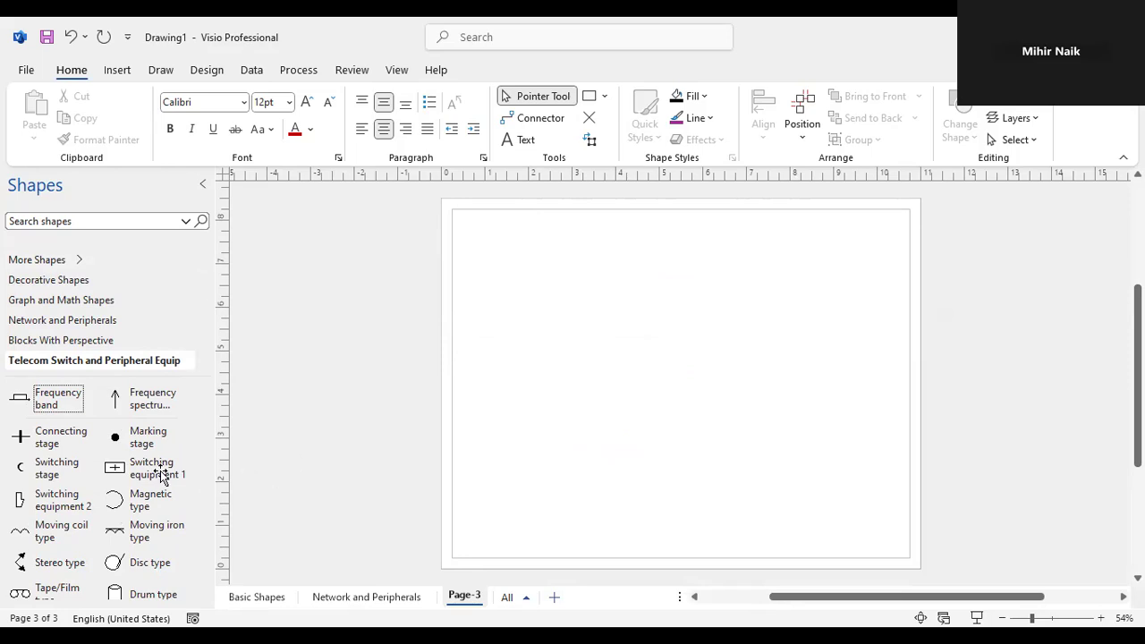
pyautogui.moveTo(20, 438); pyautogui.dragTo(606, 289)
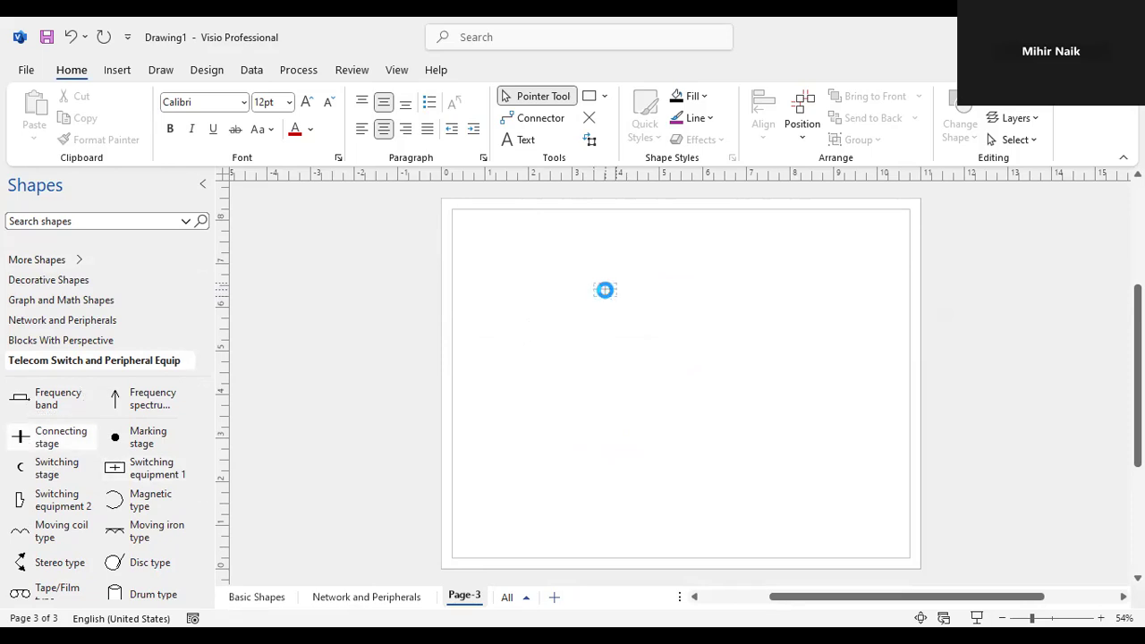
pyautogui.click(613, 337)
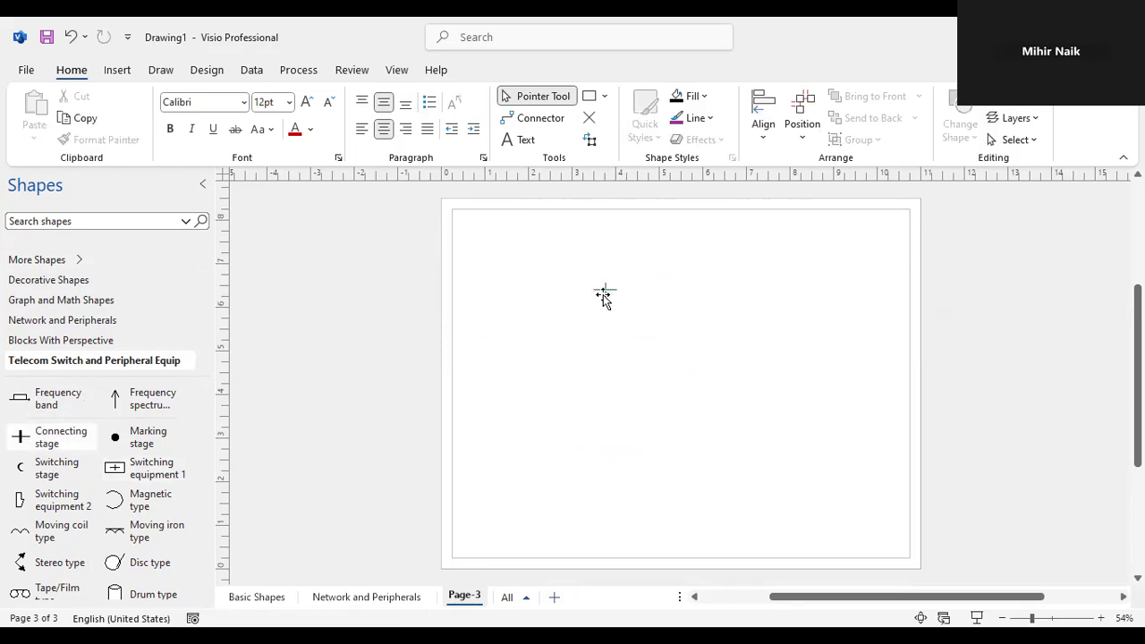
pyautogui.click(604, 293)
pyautogui.moveTo(606, 295); pyautogui.dragTo(593, 352)
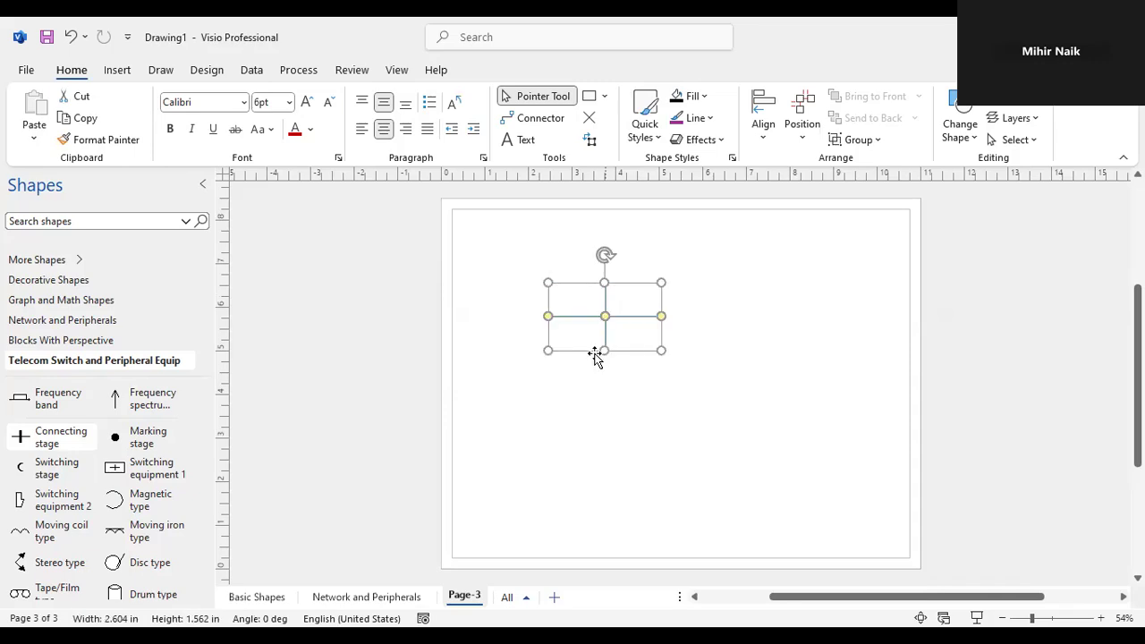
pyautogui.click(656, 375)
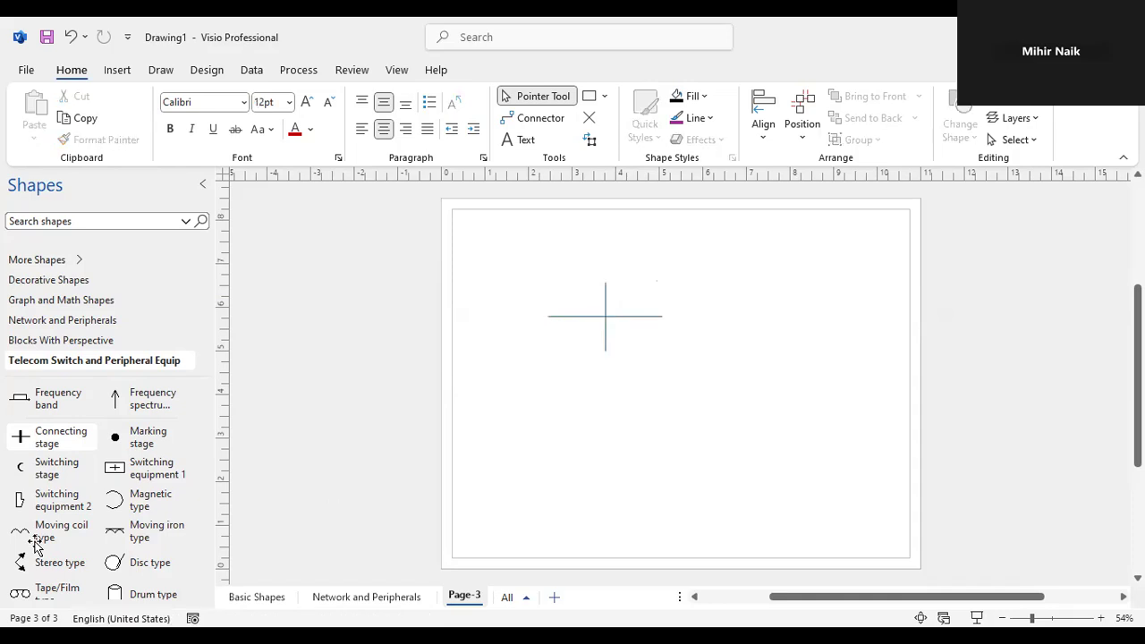
# - Place a Moving coil type shape beside the connecting stage and enlarge it to about 3.97 in wide and 0.79 in high
pyautogui.moveTo(28, 529); pyautogui.dragTo(679, 319)
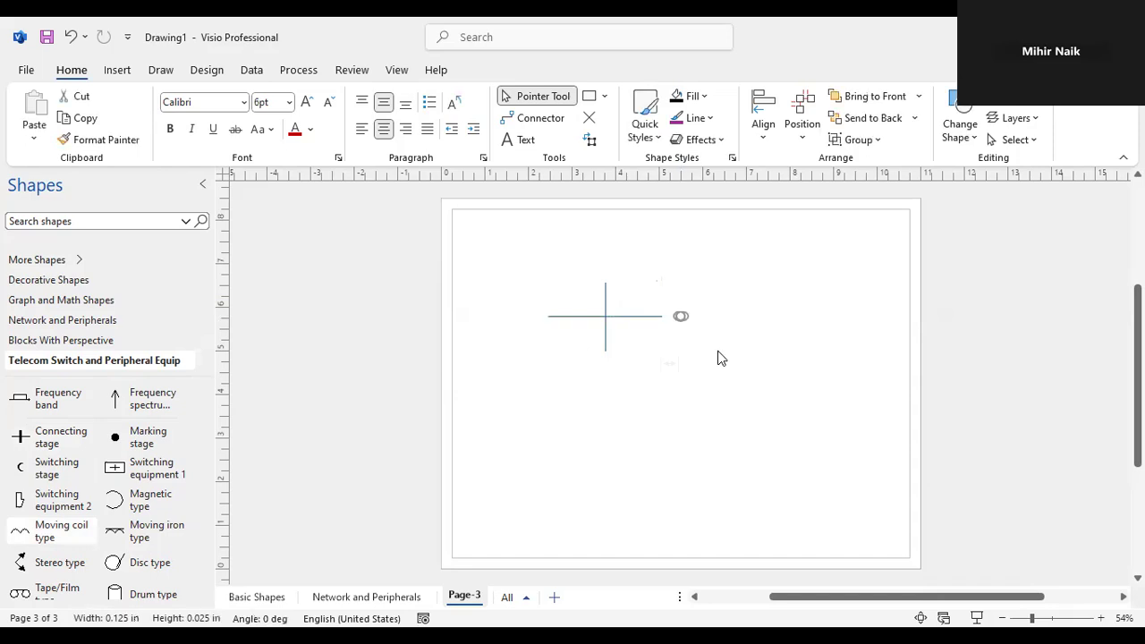
pyautogui.click(705, 336)
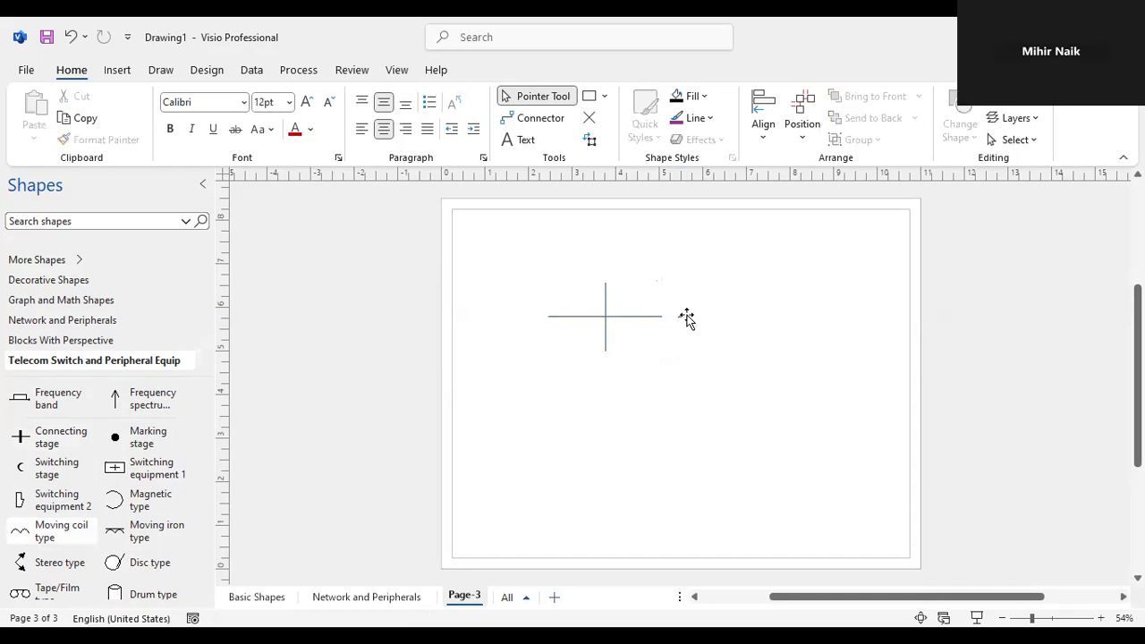
pyautogui.click(682, 315)
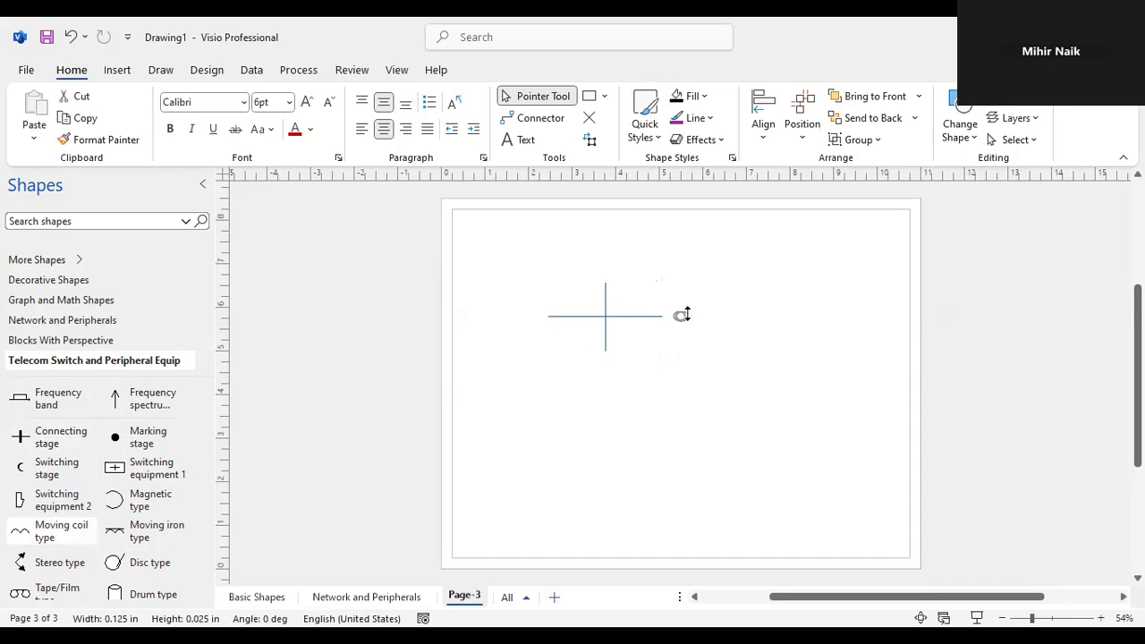
pyautogui.moveTo(682, 315); pyautogui.dragTo(696, 281)
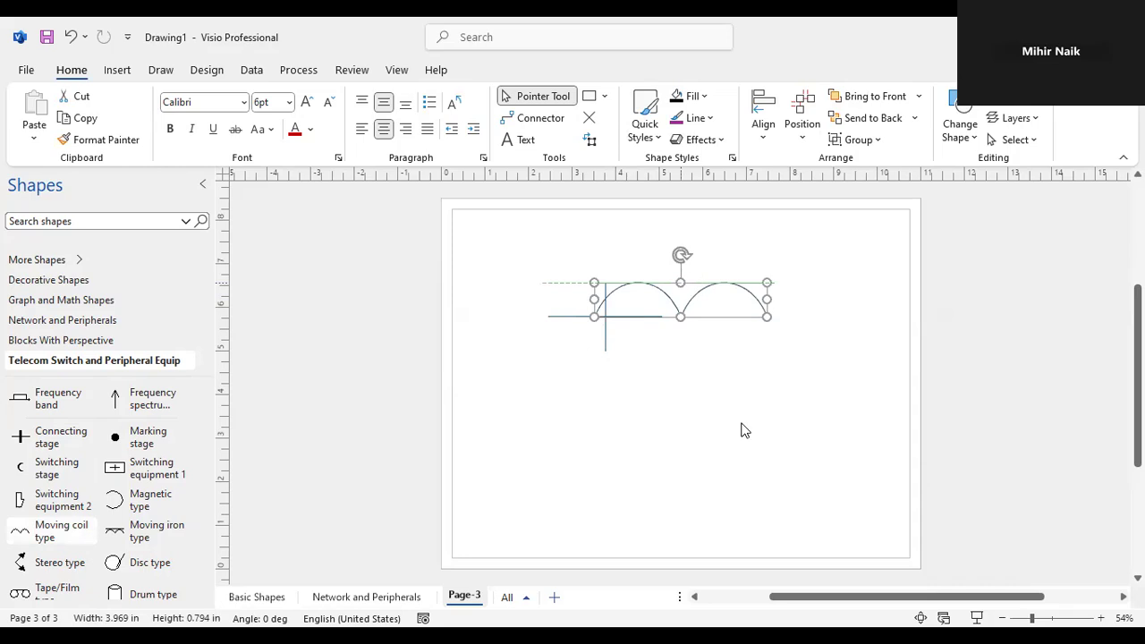
# - Move the moving coil shape so its left end meets the right end of the connecting stage's horizontal line
pyautogui.click(692, 325)
pyautogui.moveTo(685, 319); pyautogui.dragTo(726, 324)
pyautogui.moveTo(700, 360); pyautogui.dragTo(709, 361)
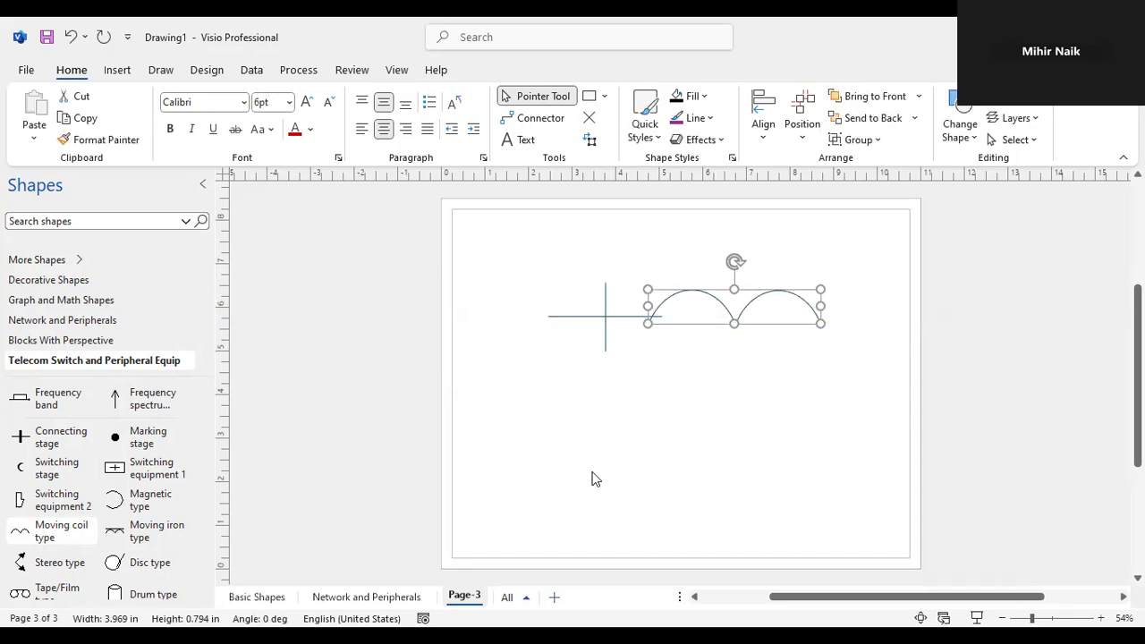
pyautogui.press('Up')
pyautogui.hotkey('shift', 'Right')
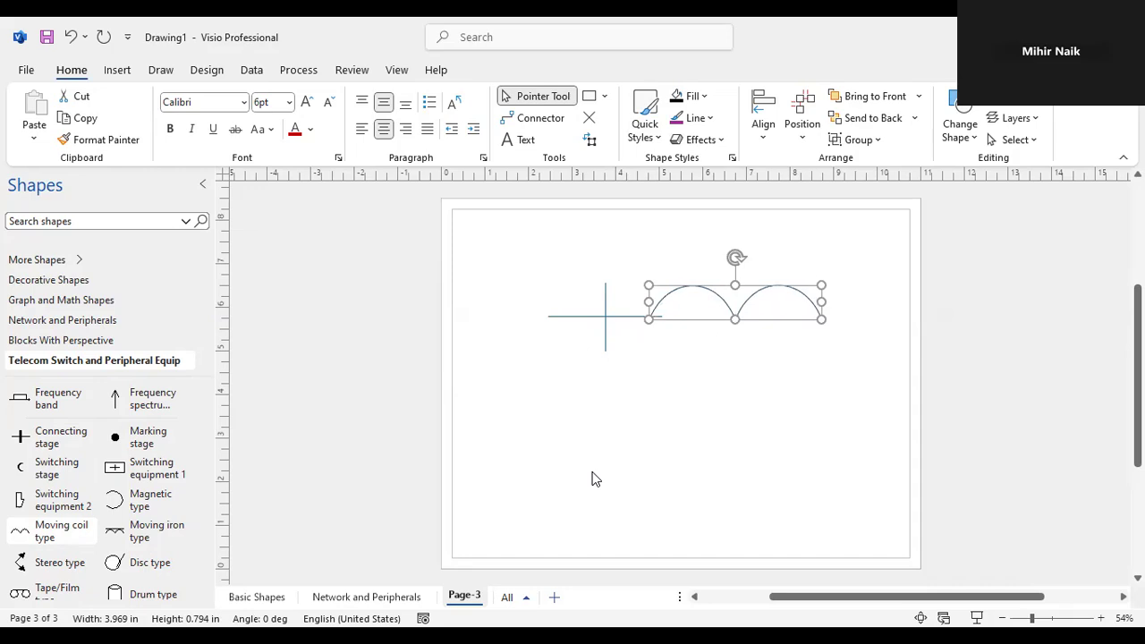
pyautogui.press('Right')
pyautogui.press('Right')
pyautogui.hotkey('shift', 'Up')
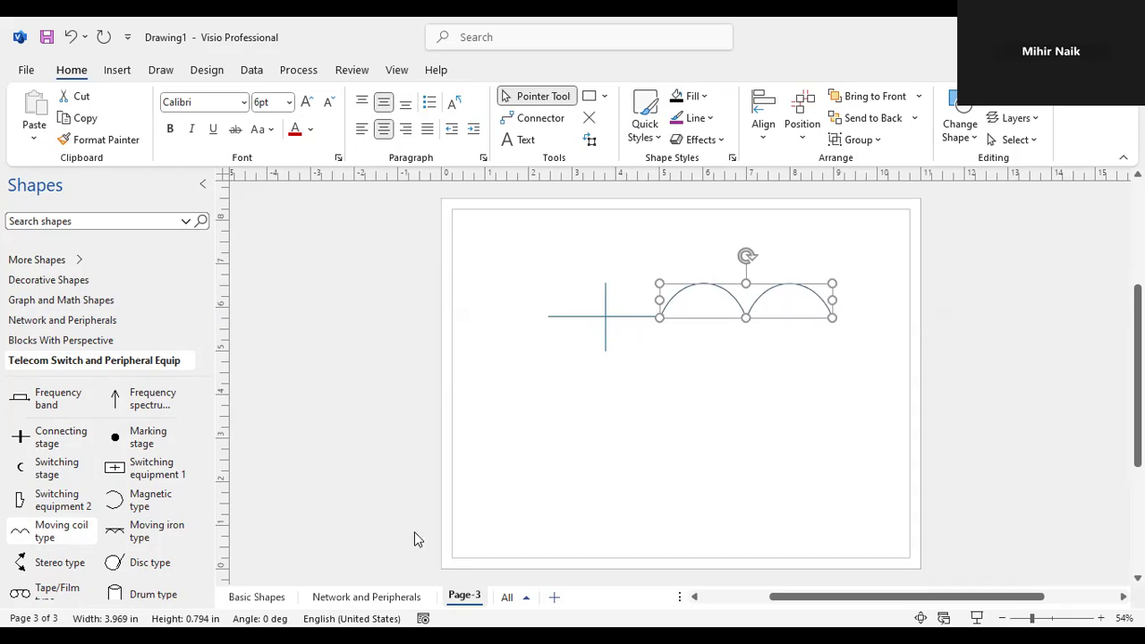
pyautogui.click(809, 463)
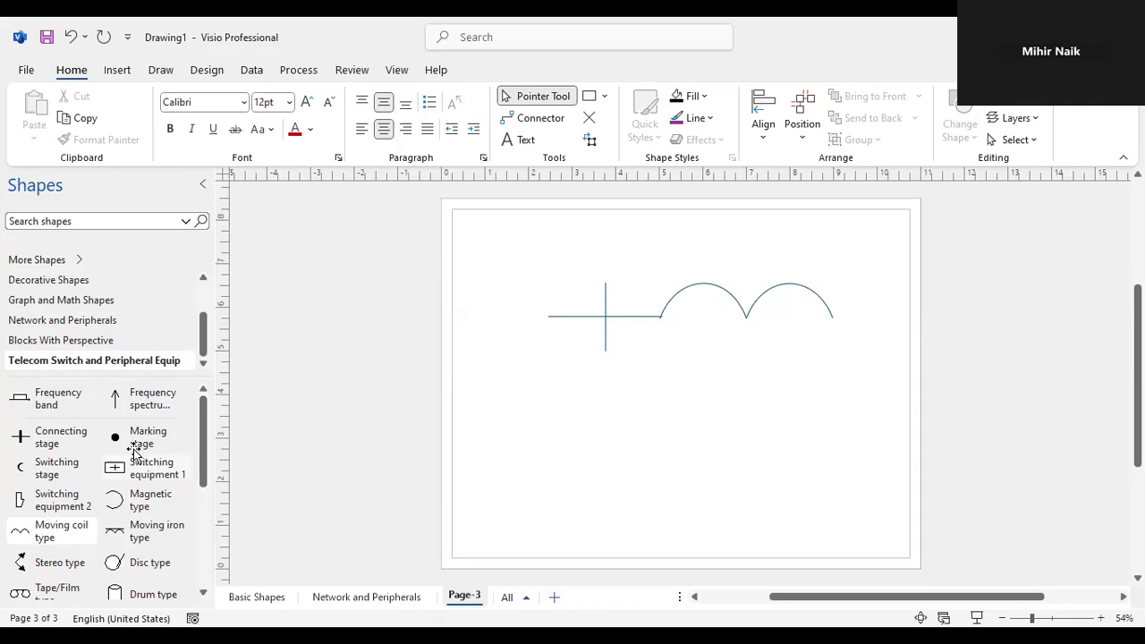
# - Place a Marking stage dot where the connecting stage meets the moving coil, and a Magnetic type arc below it, about 1.33 in wide and 1.56 in high
pyautogui.moveTo(134, 433); pyautogui.dragTo(659, 317)
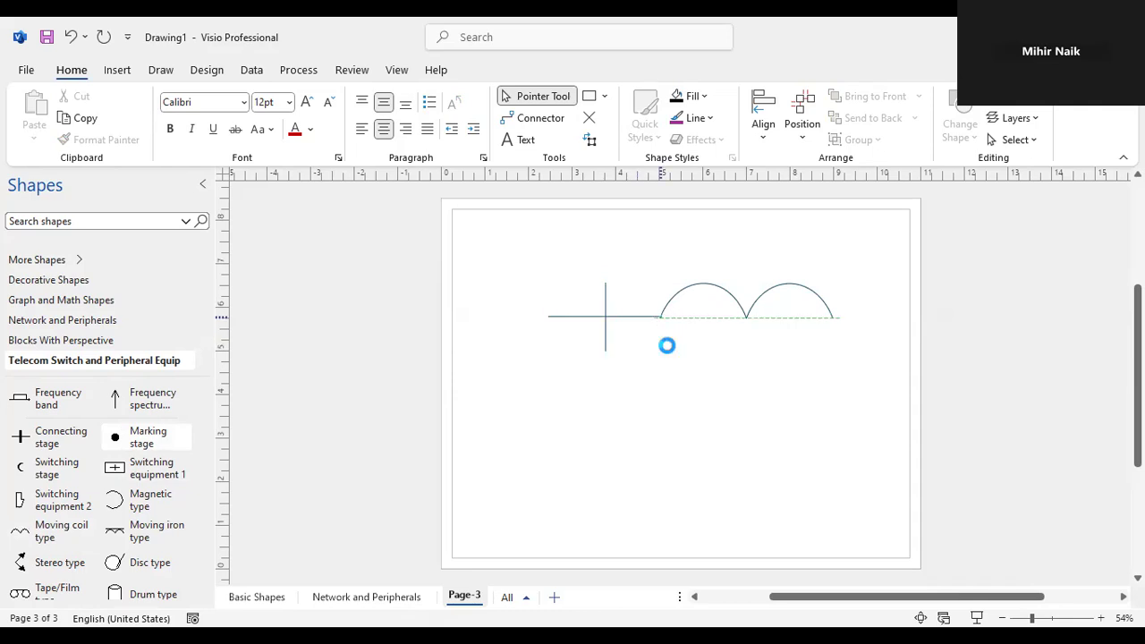
pyautogui.click(692, 400)
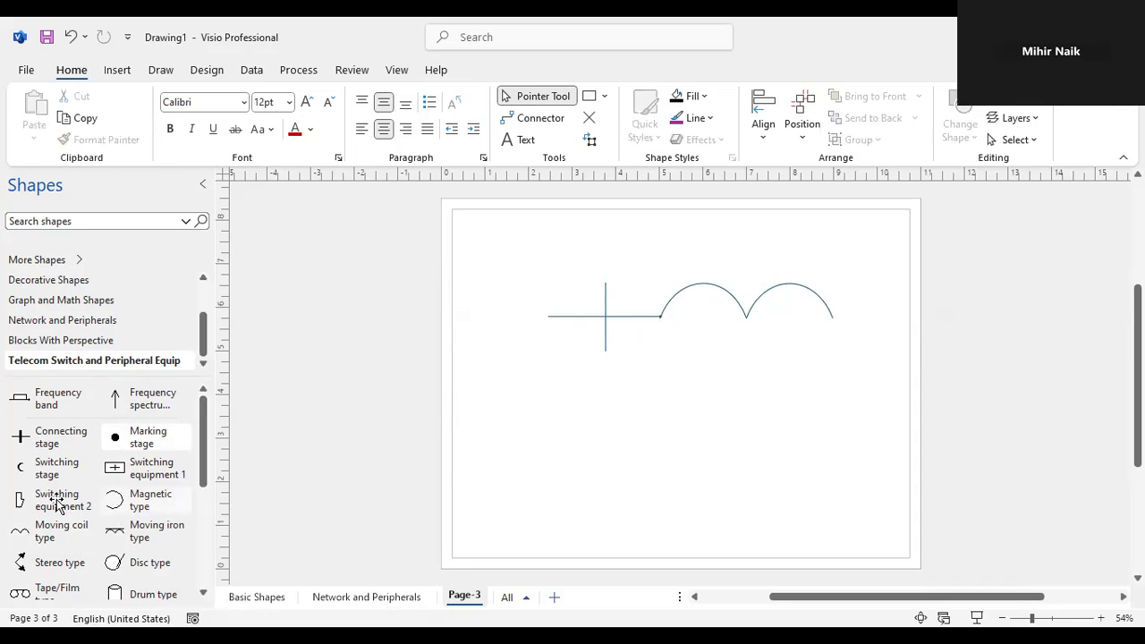
pyautogui.moveTo(126, 506); pyautogui.dragTo(660, 394)
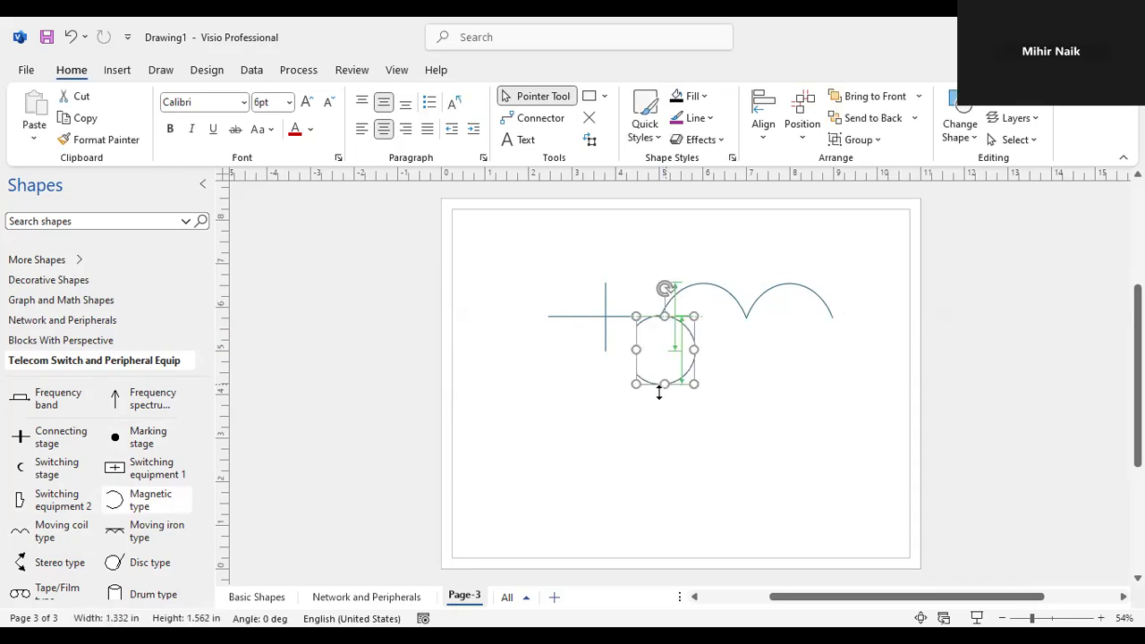
pyautogui.click(765, 412)
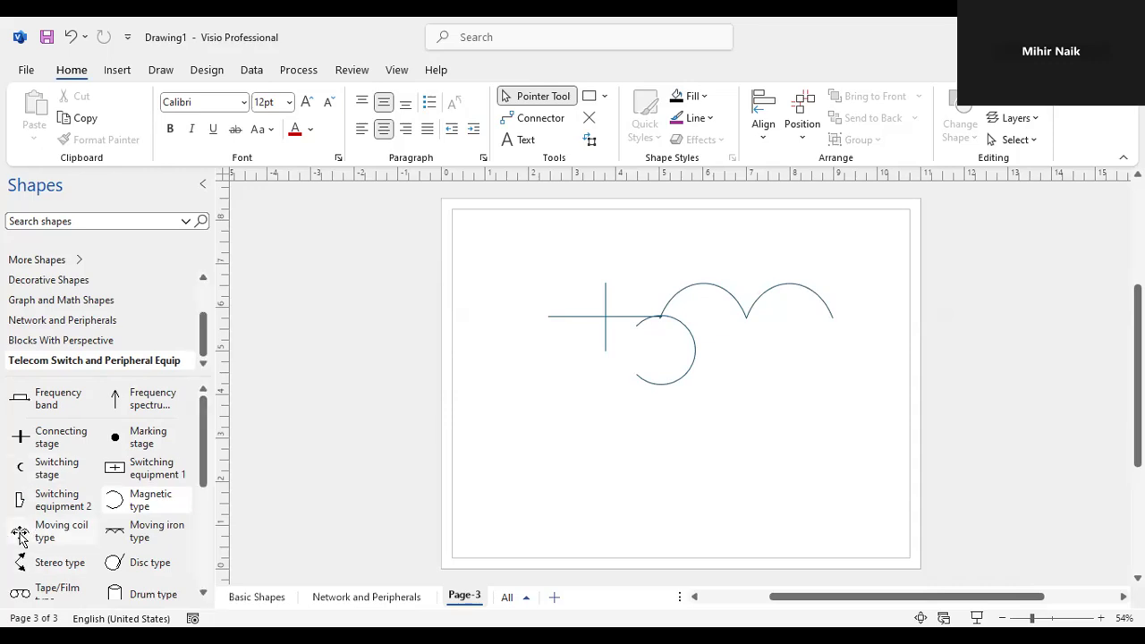
# - Place a second Moving coil type shape below the first and enlarge it to about 3.31 in wide and 0.66 in high
pyautogui.moveTo(24, 535)
pyautogui.mouseDown()
pyautogui.moveTo(703, 421)
pyautogui.moveTo(752, 370)
pyautogui.mouseUp()
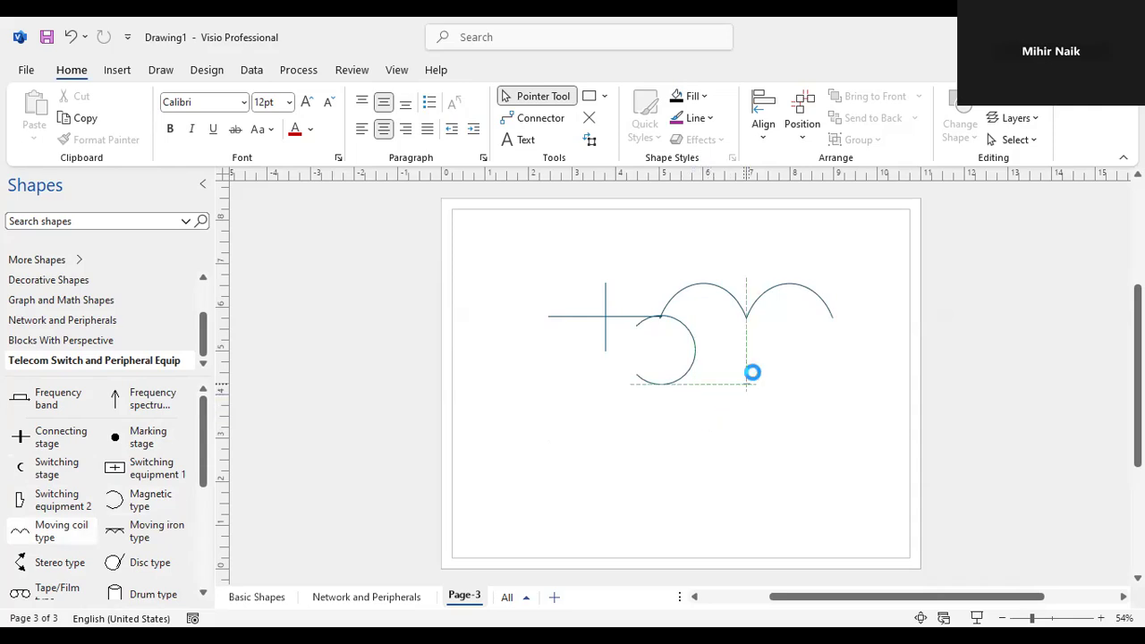
pyautogui.click(766, 399)
pyautogui.click(748, 384)
pyautogui.moveTo(883, 388); pyautogui.dragTo(888, 386)
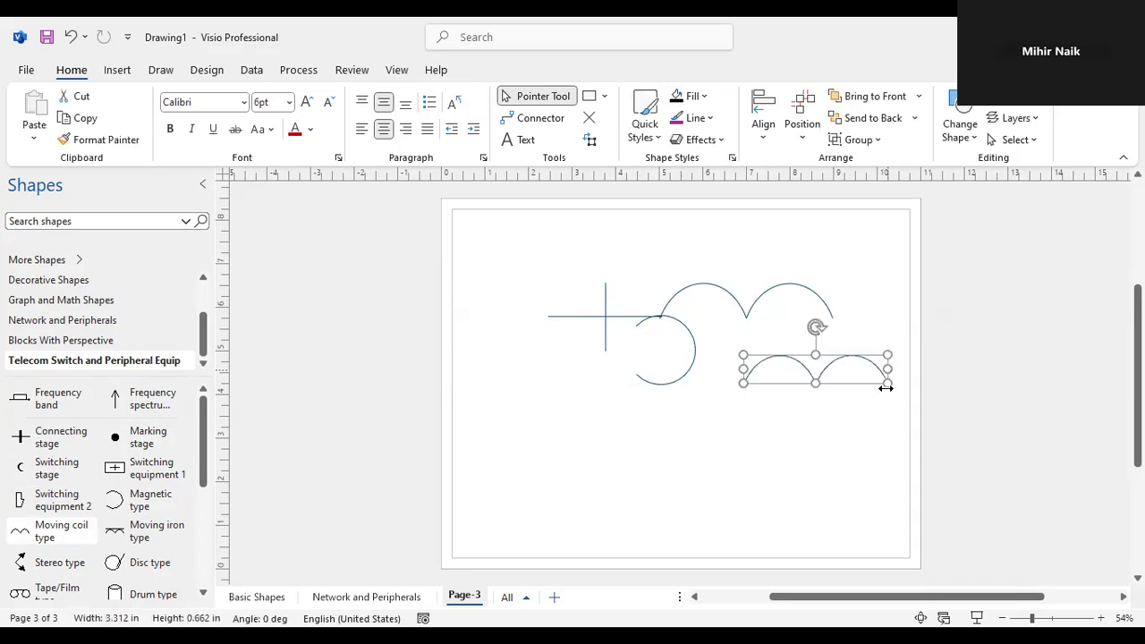
pyautogui.click(826, 399)
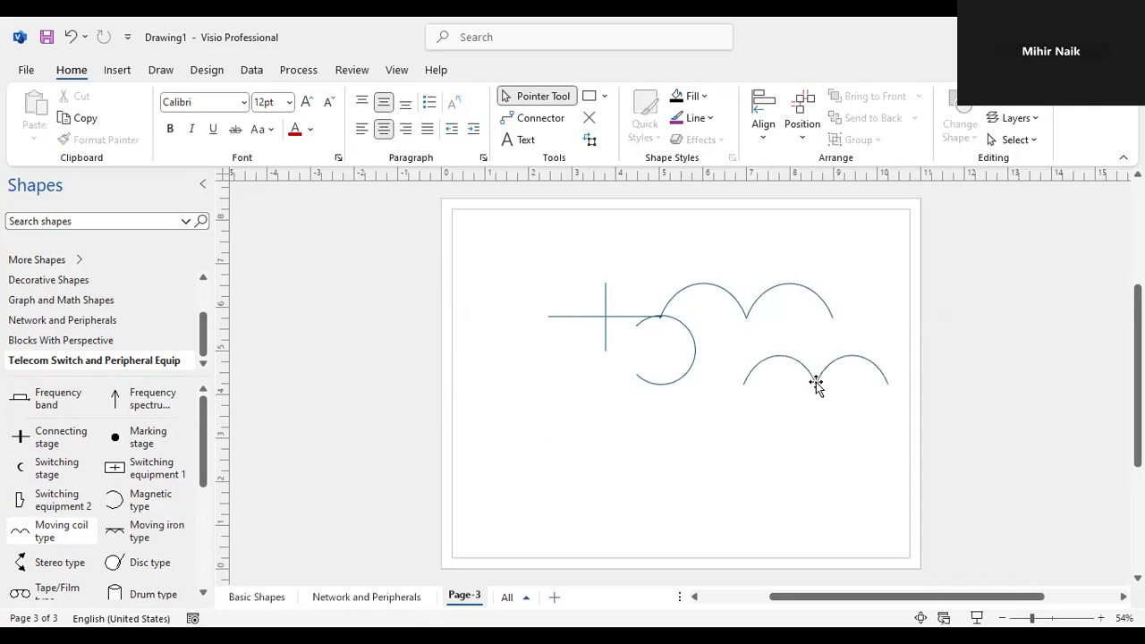
# - Move the second moving coil shape so its left end meets the lower open end of the magnetic type arc
pyautogui.moveTo(804, 386); pyautogui.dragTo(683, 371)
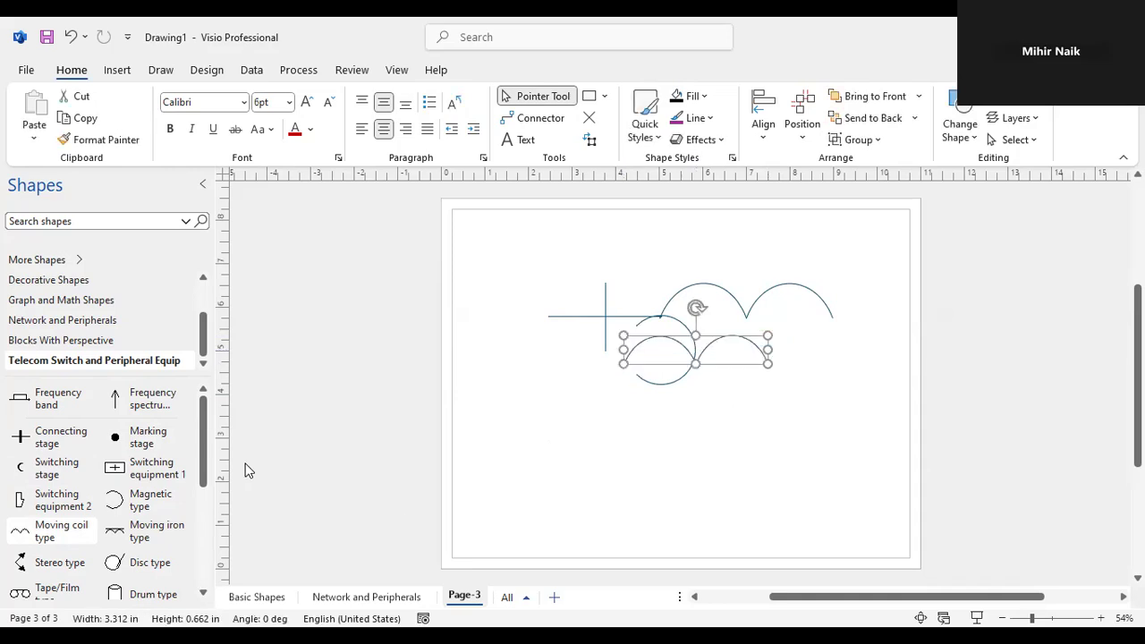
pyautogui.press('Down')
pyautogui.press('Down')
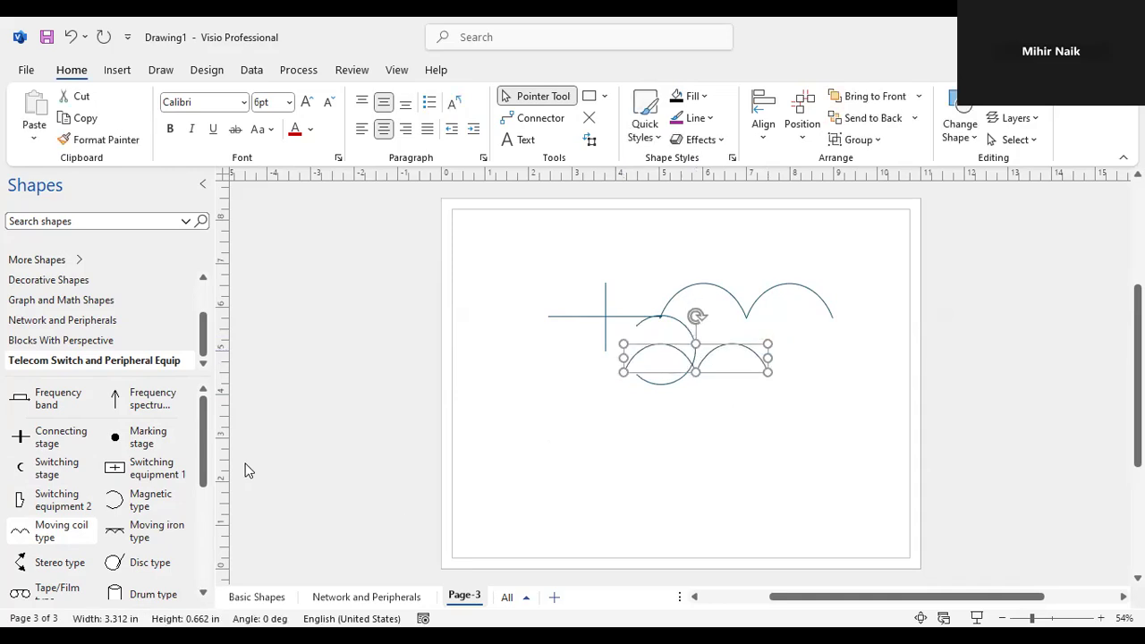
pyautogui.press('Right')
pyautogui.press('Right')
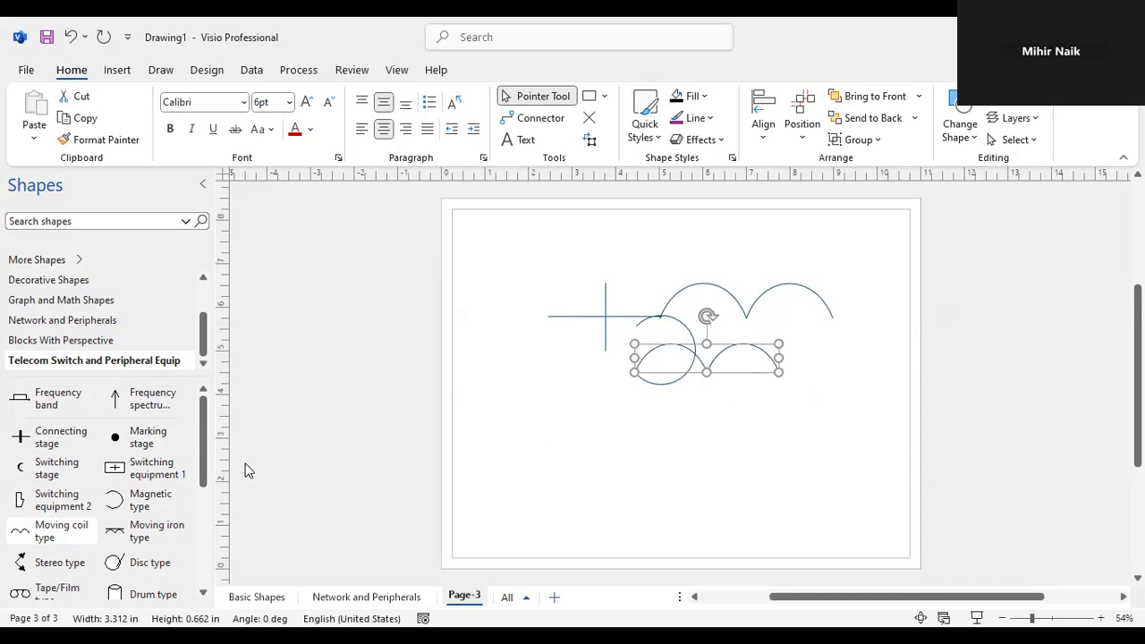
pyautogui.click(812, 414)
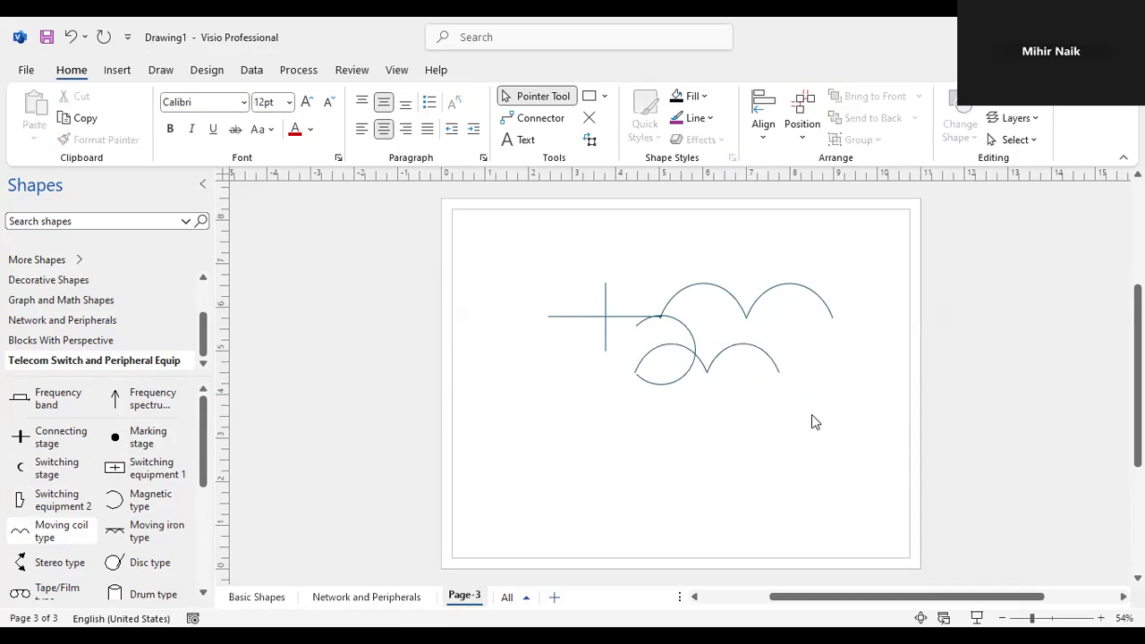
pyautogui.click(773, 367)
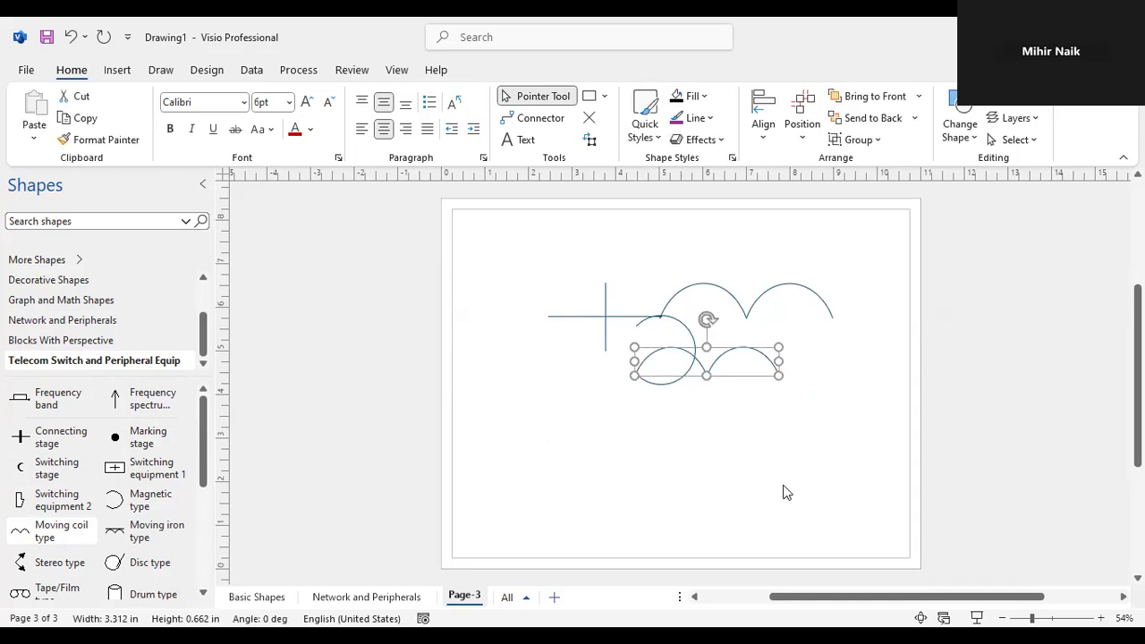
pyautogui.click(775, 495)
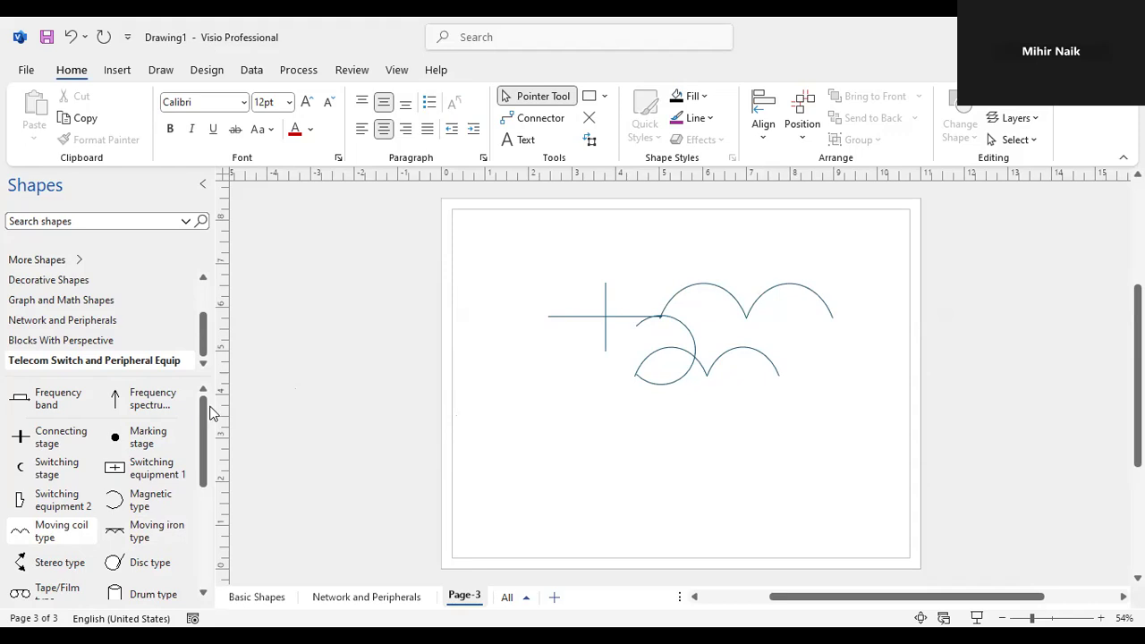
# - Place a Terminating sets shape just below the lower open end of the magnetic type arc
pyautogui.moveTo(201, 407); pyautogui.dragTo(204, 488)
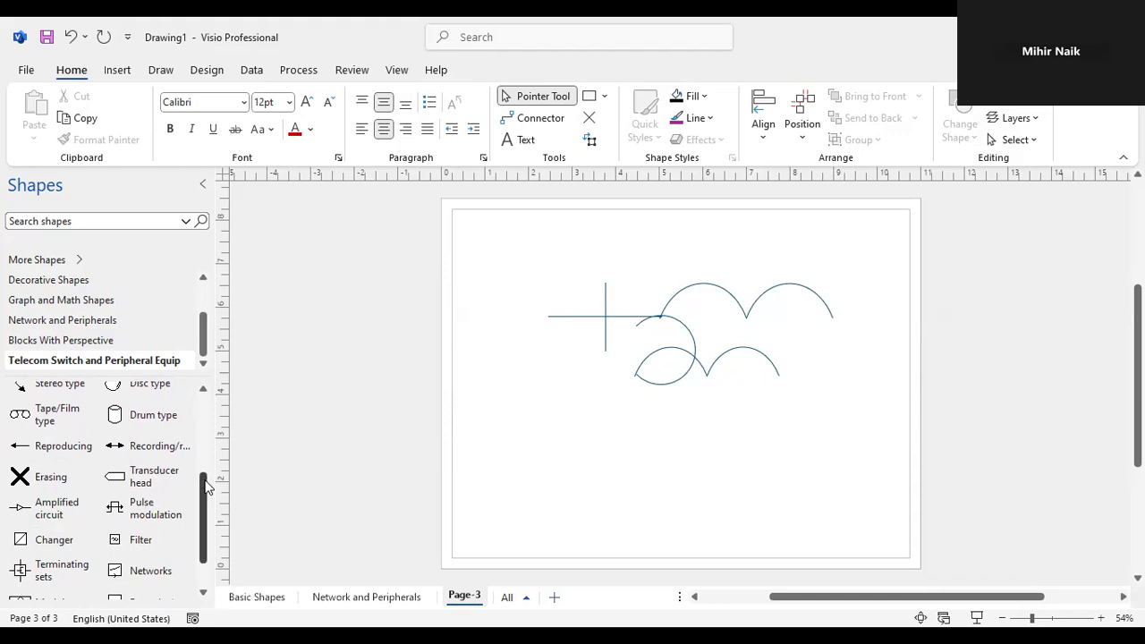
pyautogui.moveTo(205, 483); pyautogui.dragTo(208, 503)
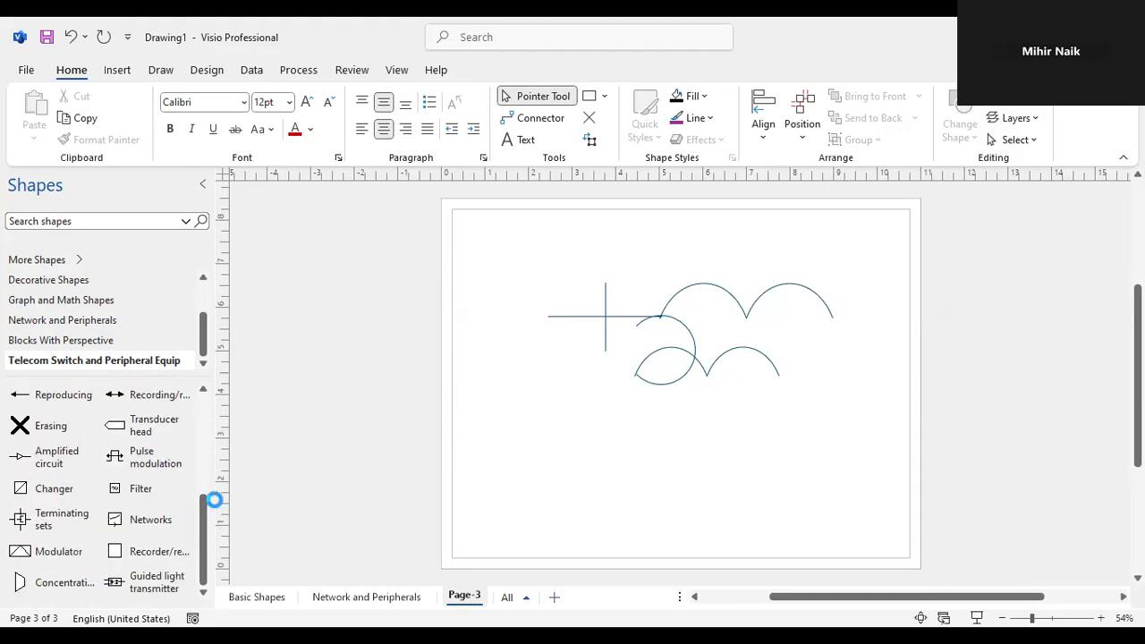
pyautogui.moveTo(18, 517); pyautogui.dragTo(623, 397)
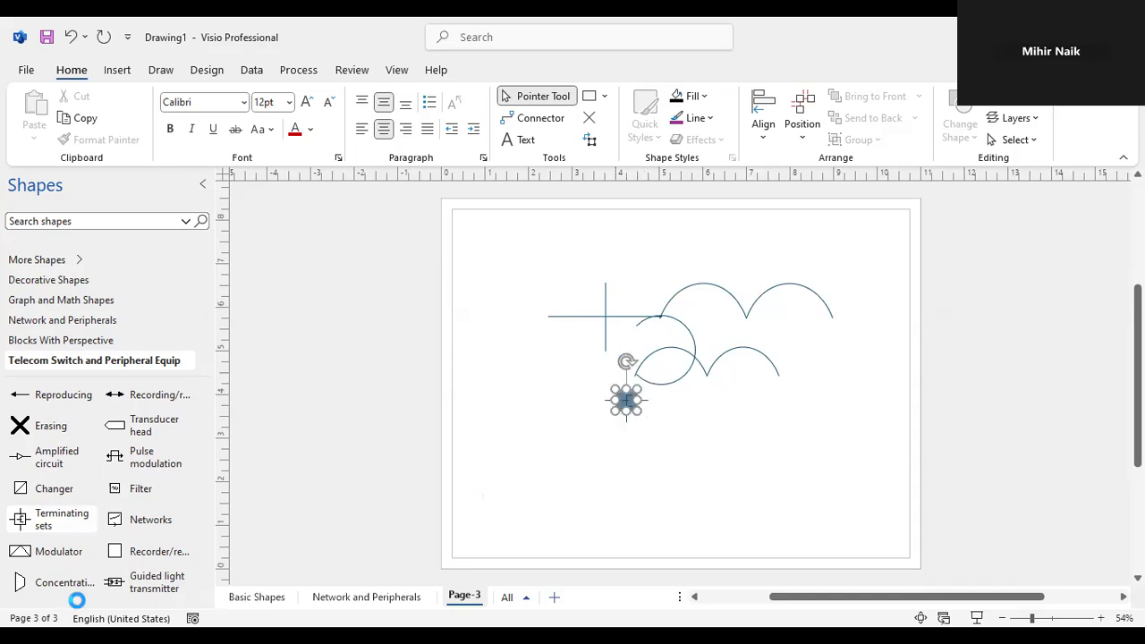
pyautogui.hotkey('ctrl', 'z')
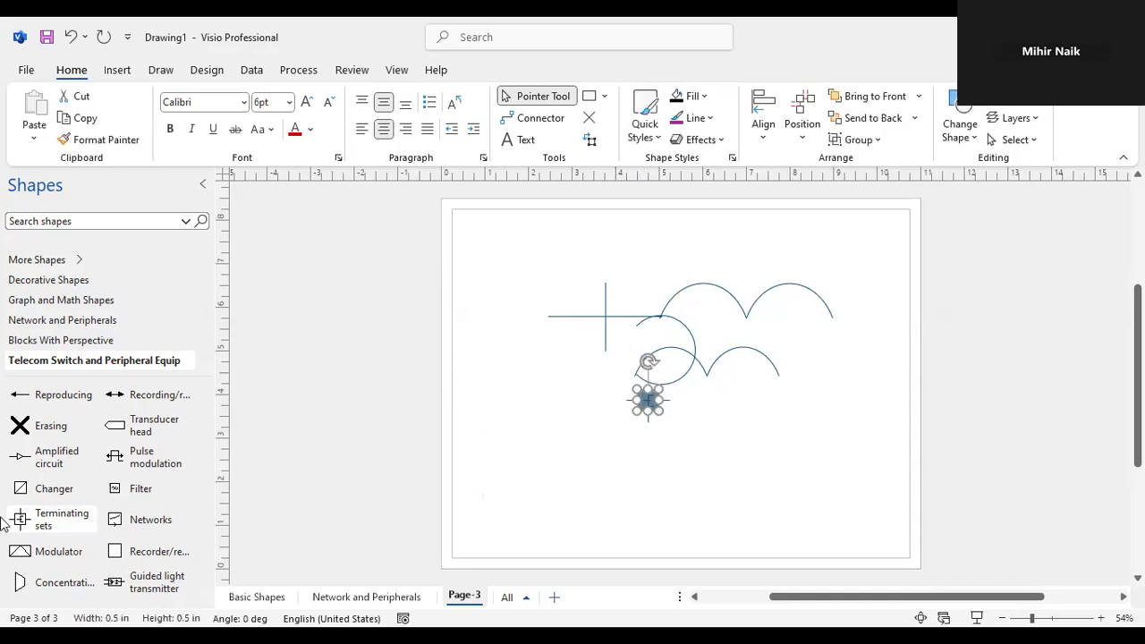
pyautogui.hotkey('ctrl', 'y')
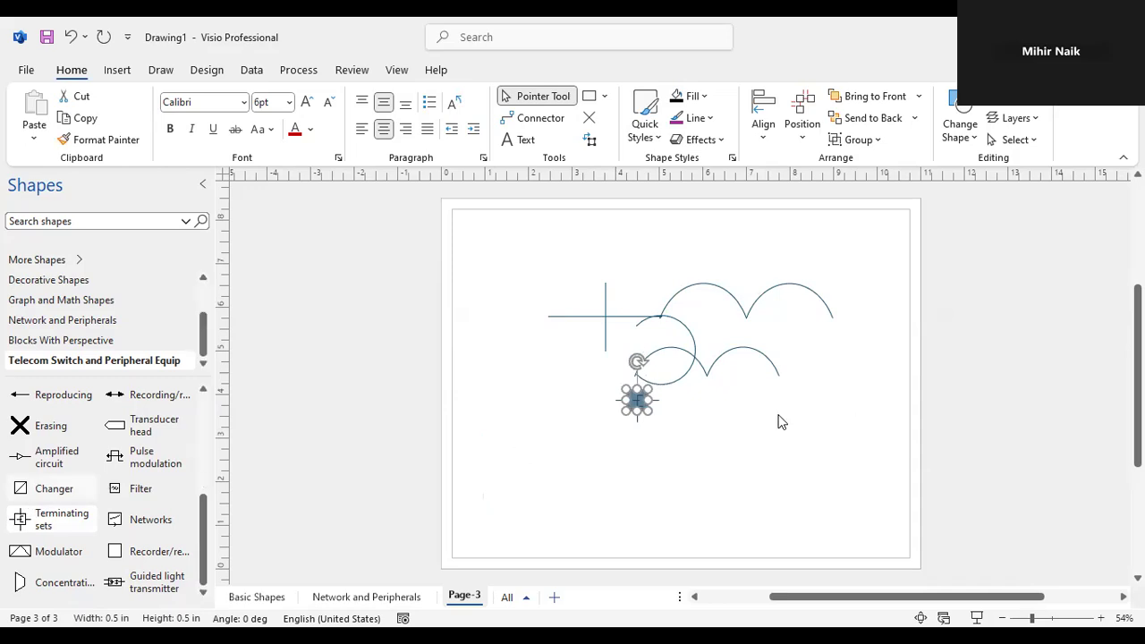
pyautogui.click(677, 417)
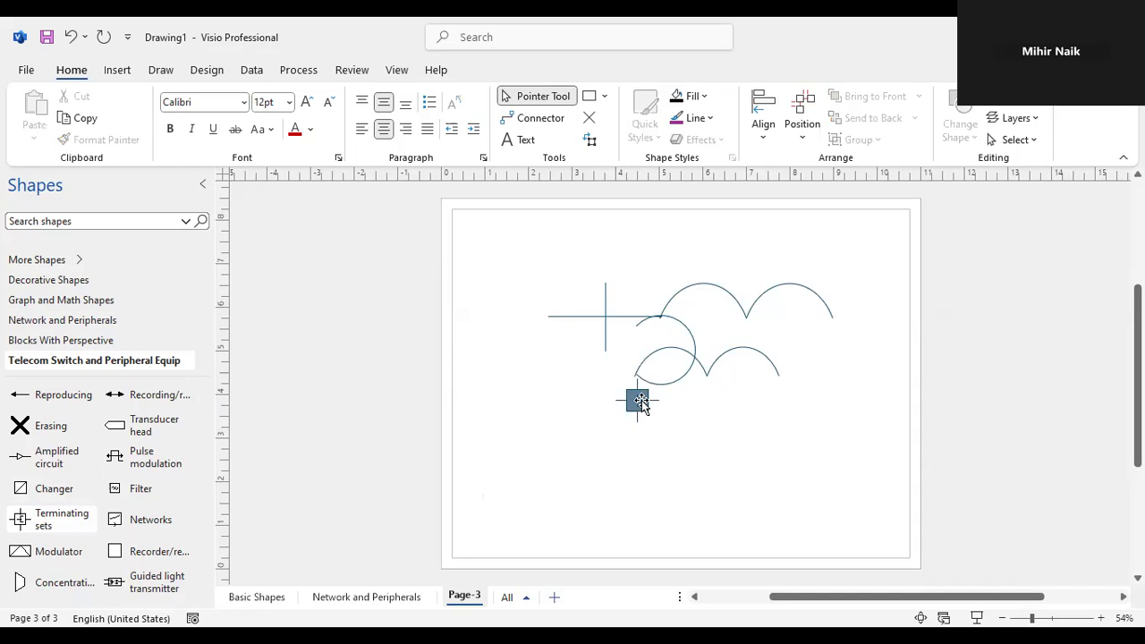
pyautogui.click(642, 400)
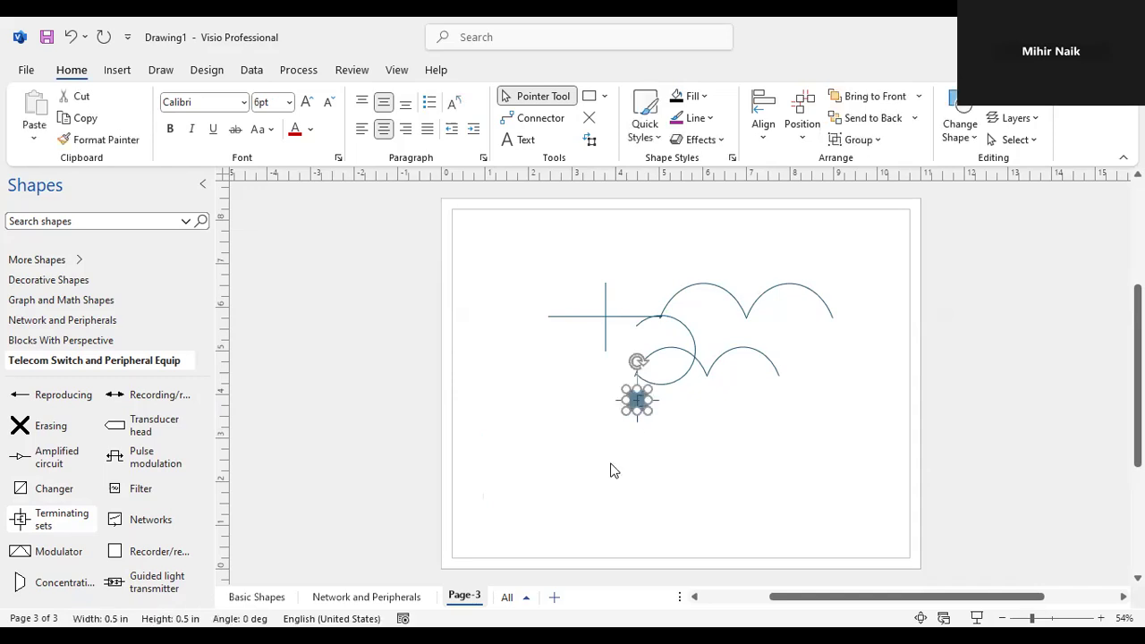
# - Try to line up the terminating sets shape with the bottom of the magnetic type arc
pyautogui.press('Down')
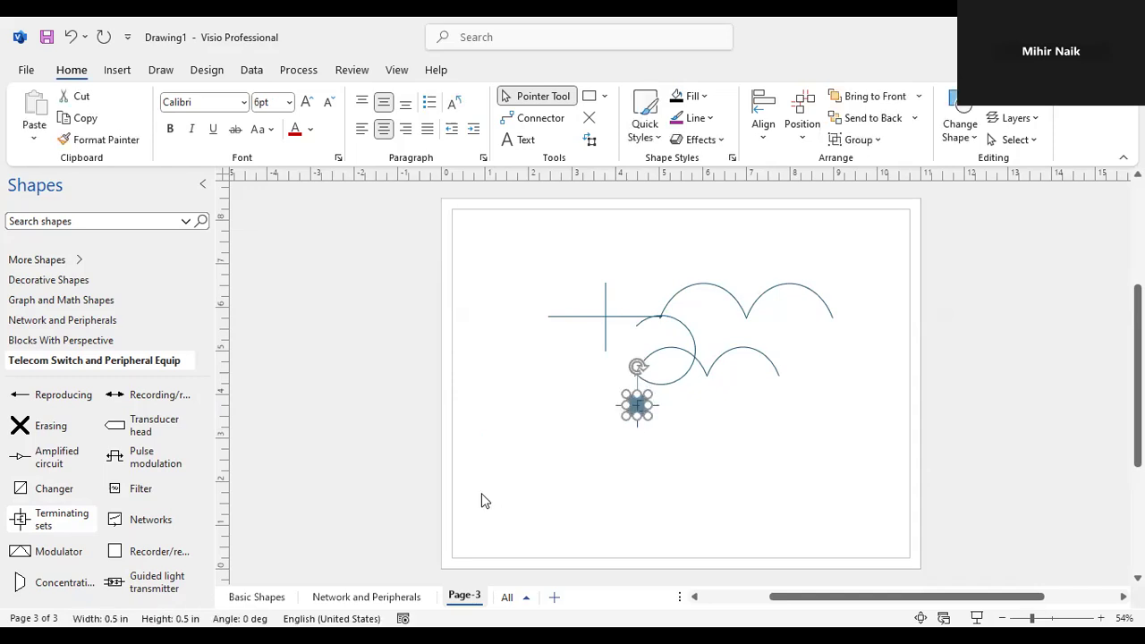
pyautogui.press('Left')
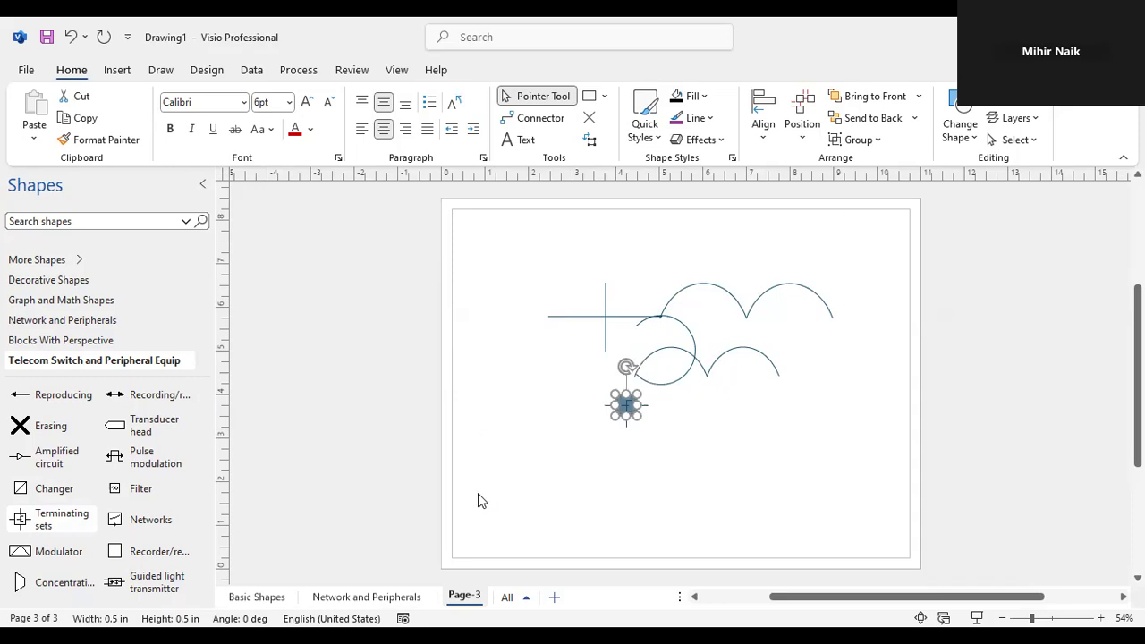
pyautogui.moveTo(639, 405); pyautogui.dragTo(630, 401)
pyautogui.press('Right')
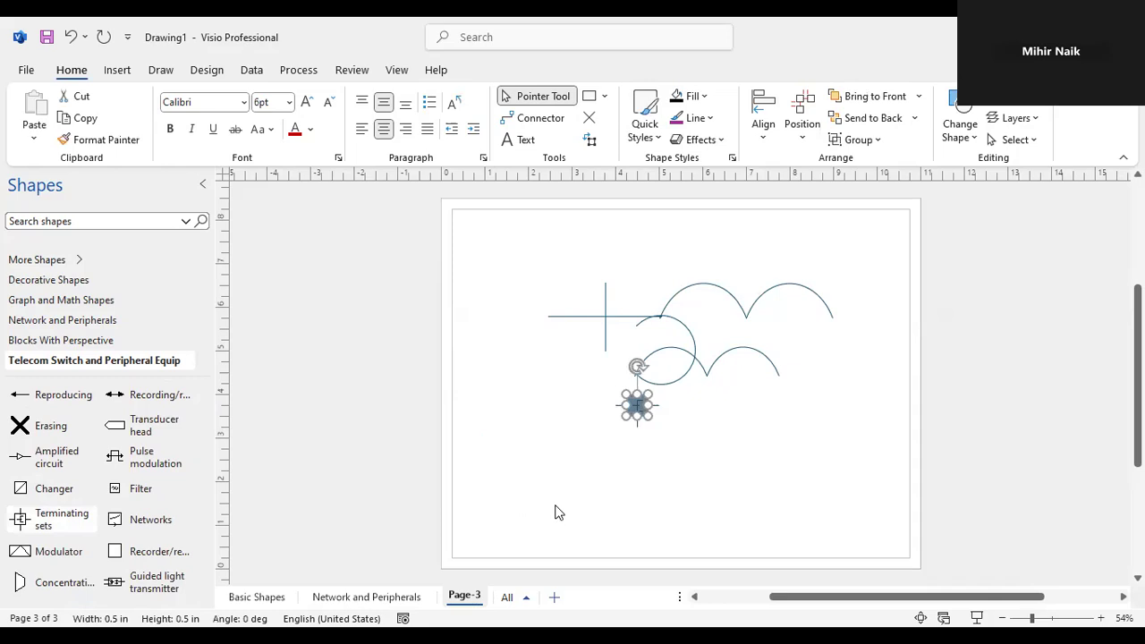
pyautogui.click(816, 431)
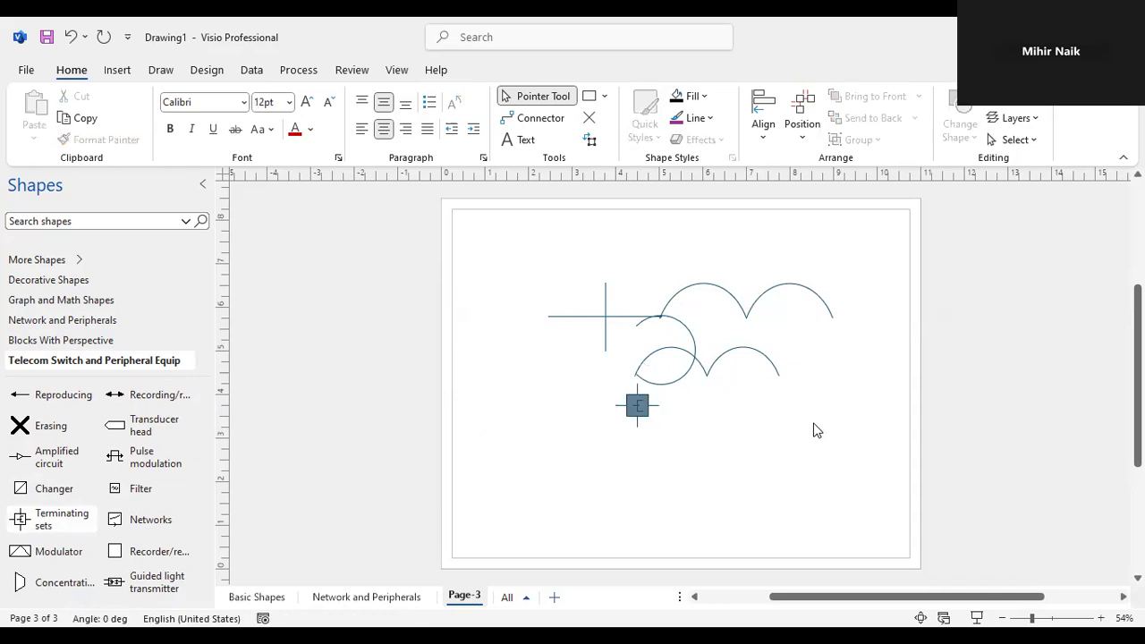
pyautogui.moveTo(644, 399); pyautogui.dragTo(638, 388)
pyautogui.click(691, 396)
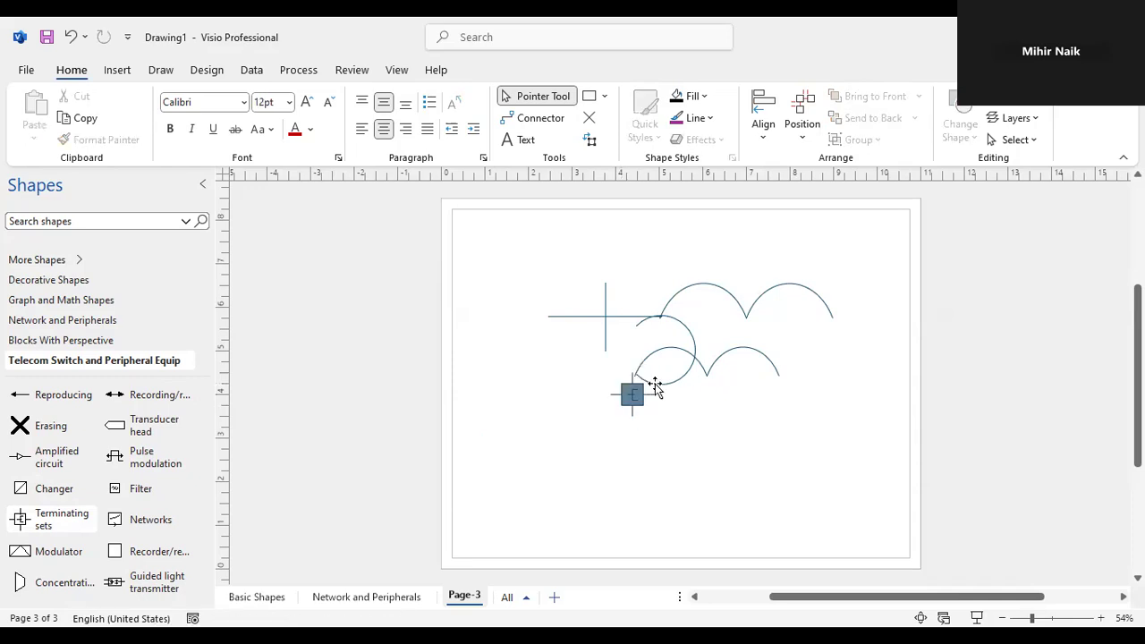
pyautogui.moveTo(635, 391); pyautogui.dragTo(647, 389)
pyautogui.click(694, 403)
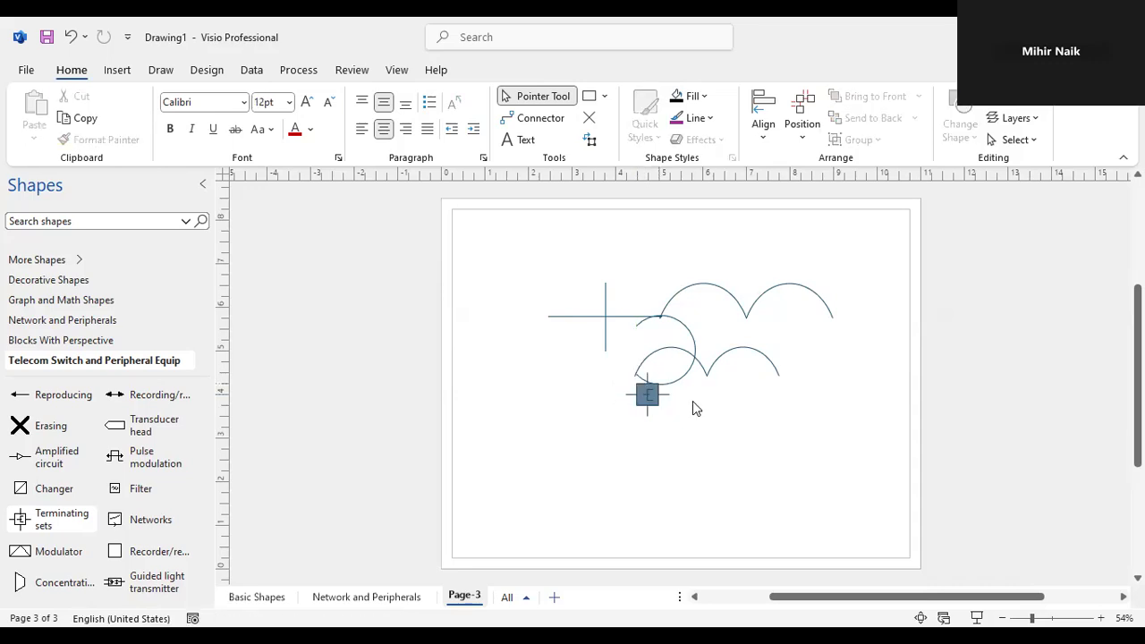
# - Move the terminating sets shape to the lower end of the connecting stage's vertical line
pyautogui.scroll(-1, 666, 414)
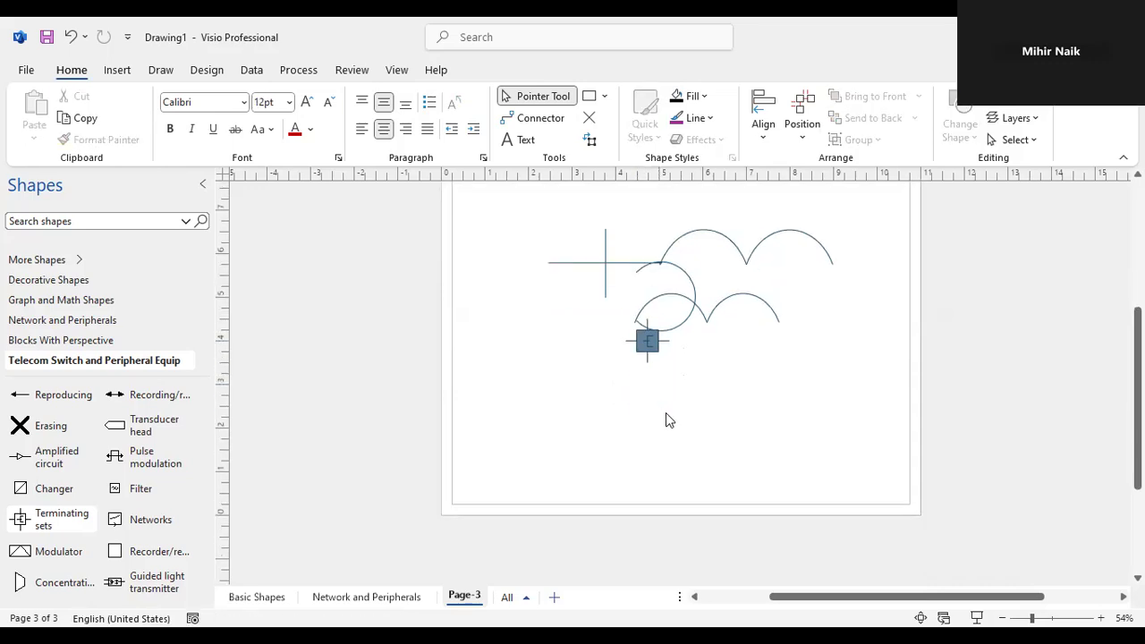
pyautogui.scroll(-1, 665, 413)
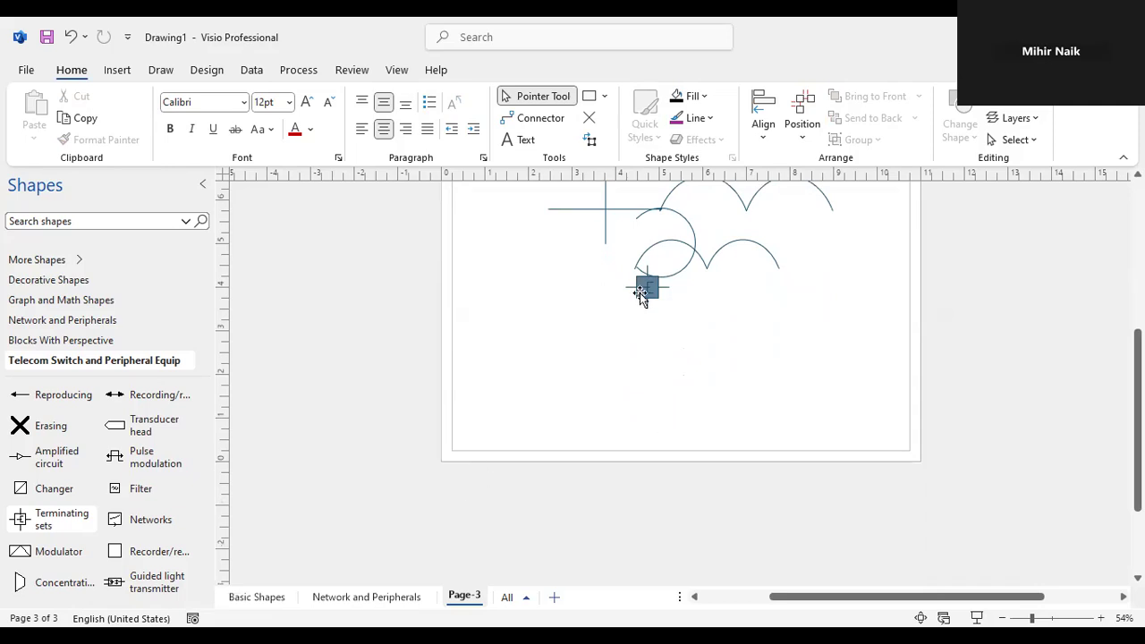
pyautogui.moveTo(644, 292); pyautogui.dragTo(635, 309)
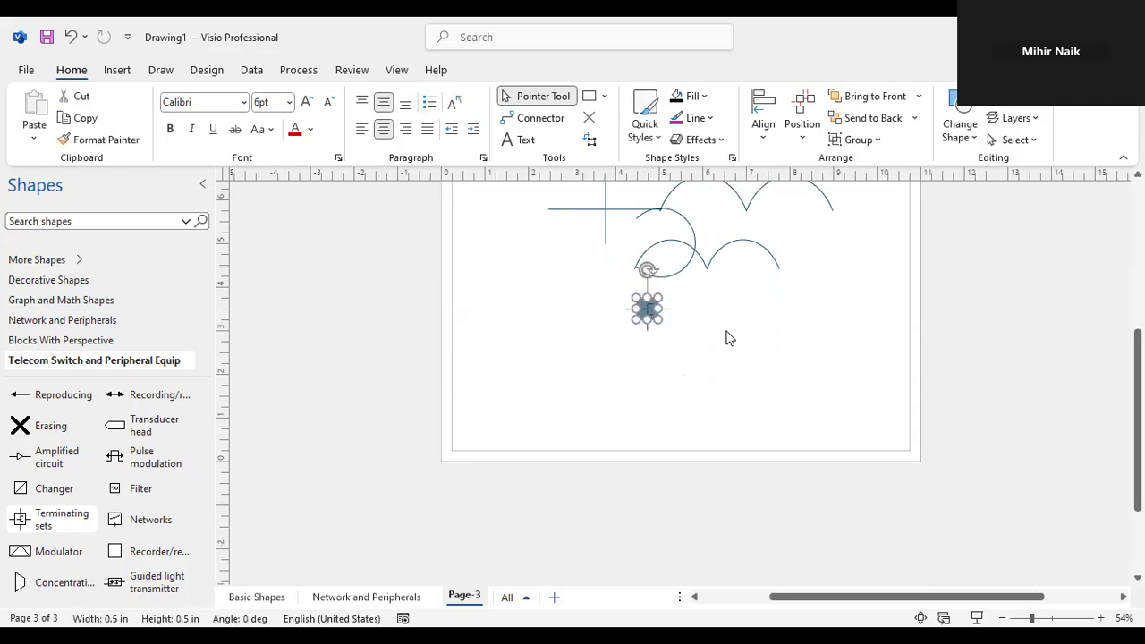
pyautogui.click(728, 336)
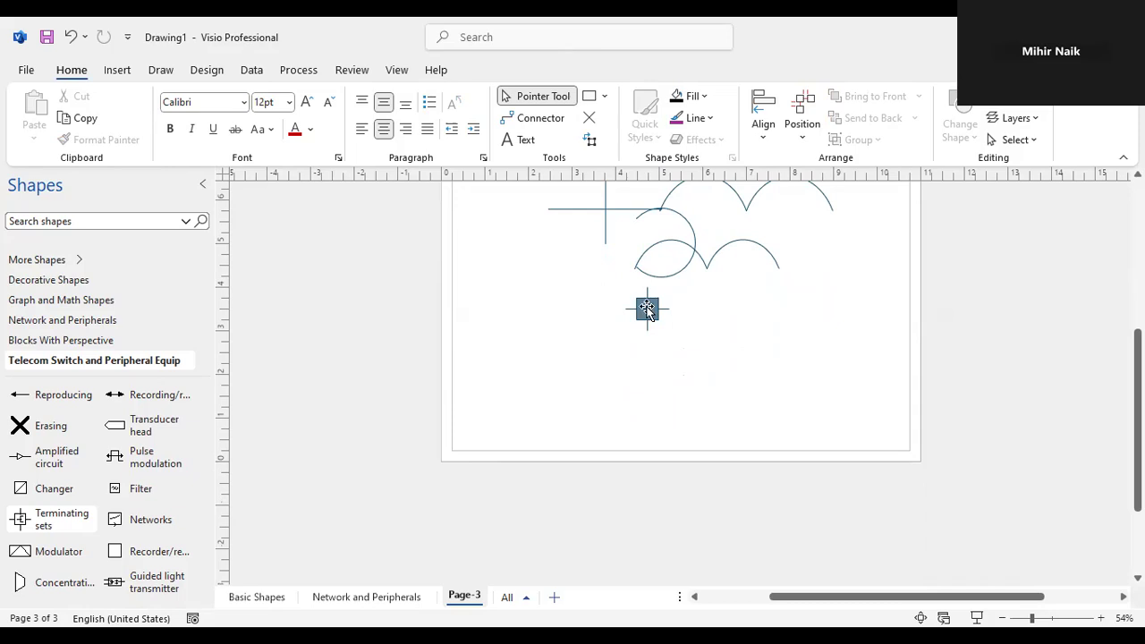
pyautogui.moveTo(631, 281)
pyautogui.mouseDown()
pyautogui.moveTo(604, 258)
pyautogui.moveTo(624, 298)
pyautogui.mouseUp()
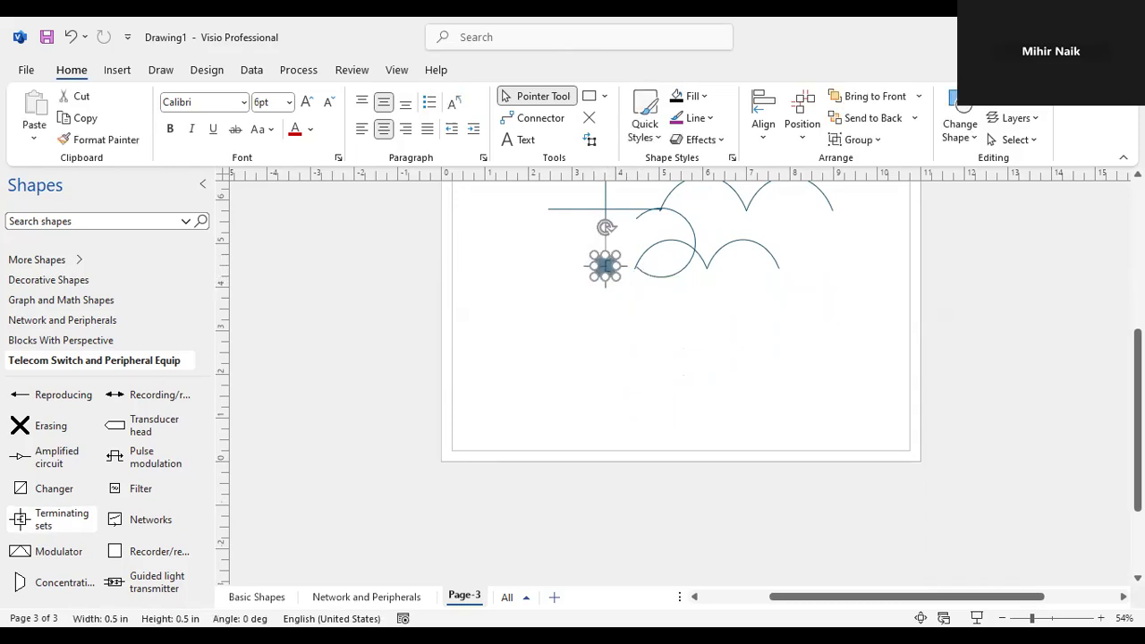
pyautogui.click(654, 366)
pyautogui.scroll(2, 654, 366)
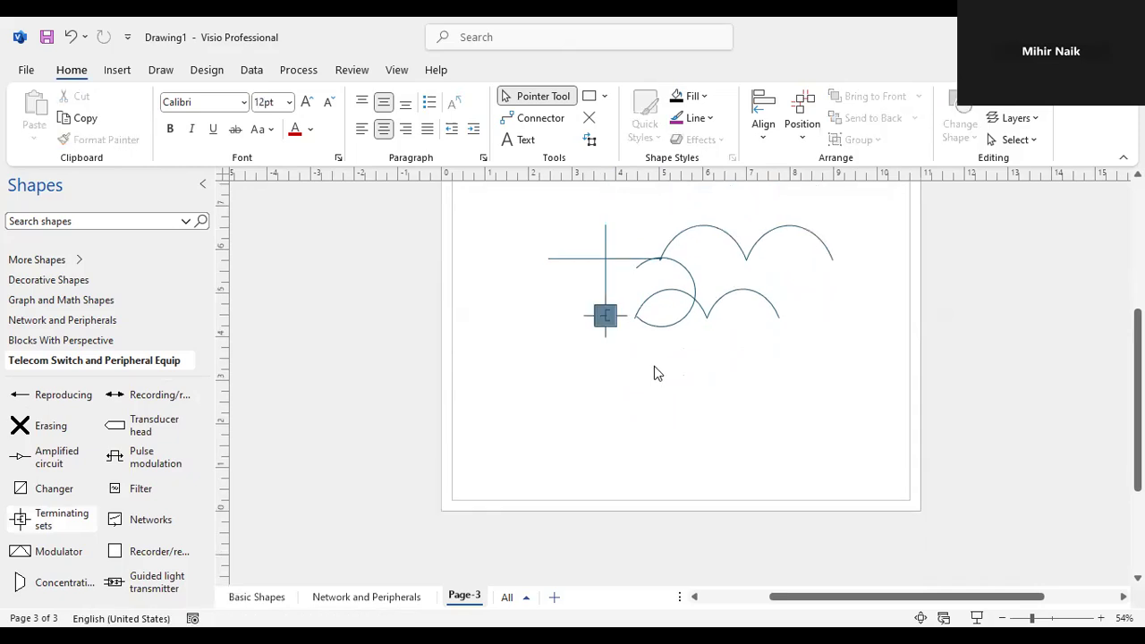
# - Place an Amplified circuit shape just below the terminating sets shape and enlarge it to about 1.99 by 1.99 in
pyautogui.scroll(-1, 640, 382)
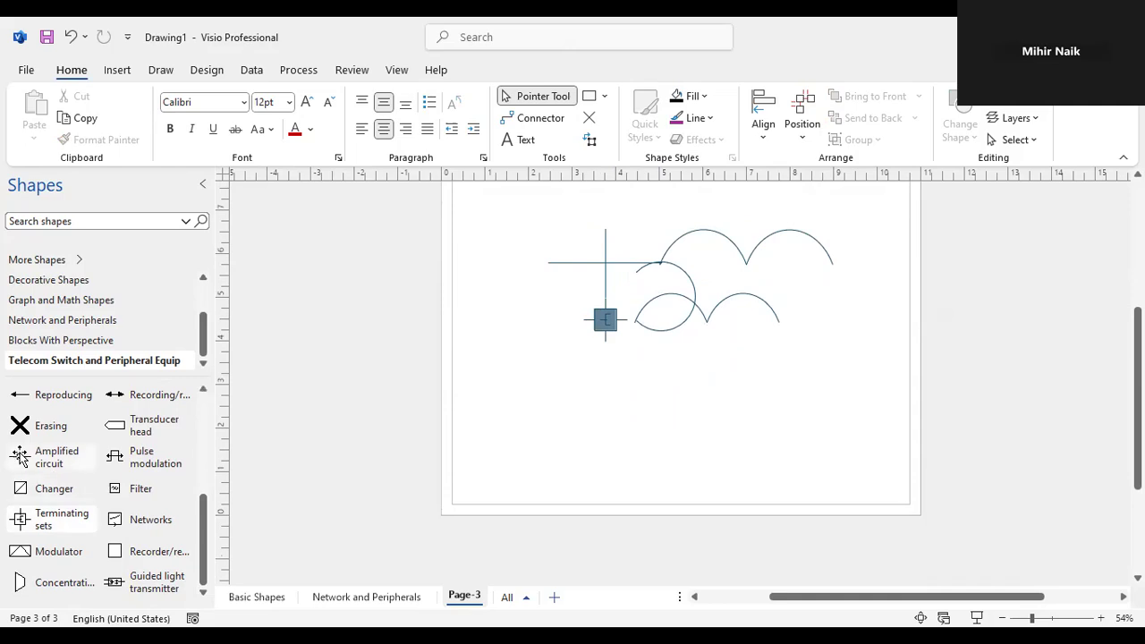
pyautogui.moveTo(752, 367); pyautogui.dragTo(617, 349)
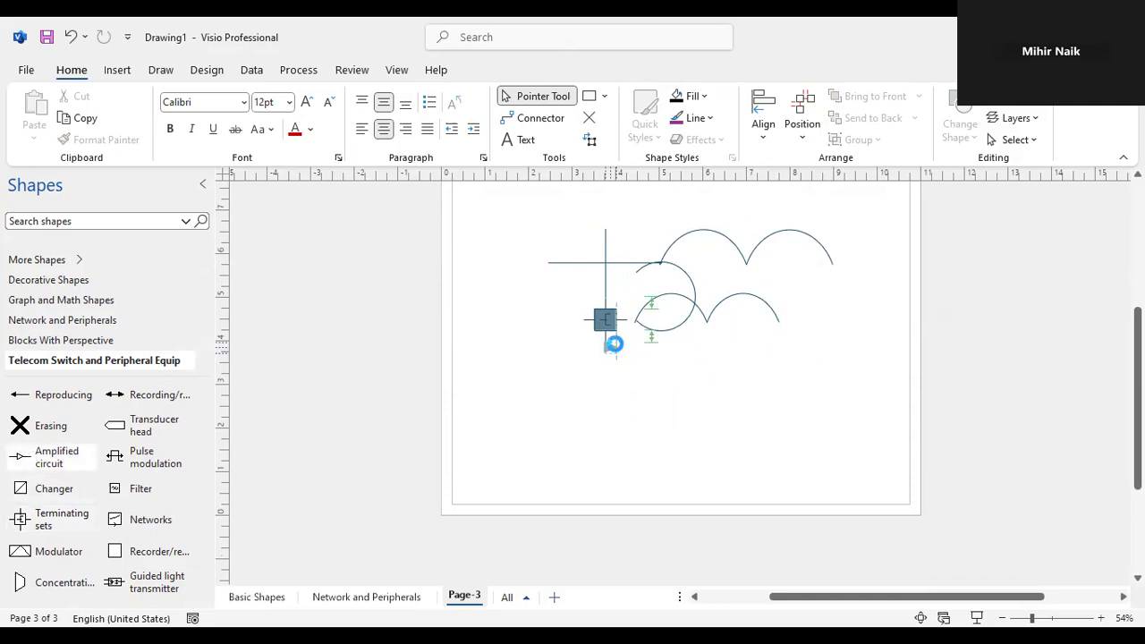
pyautogui.click(677, 364)
pyautogui.click(614, 348)
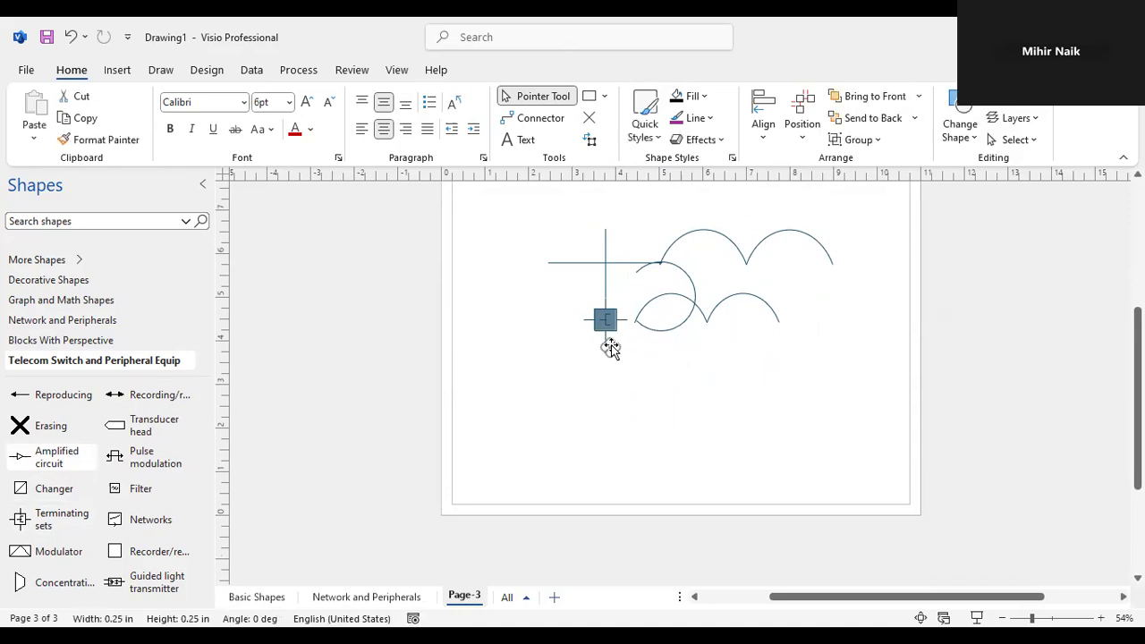
pyautogui.moveTo(618, 346); pyautogui.dragTo(692, 356)
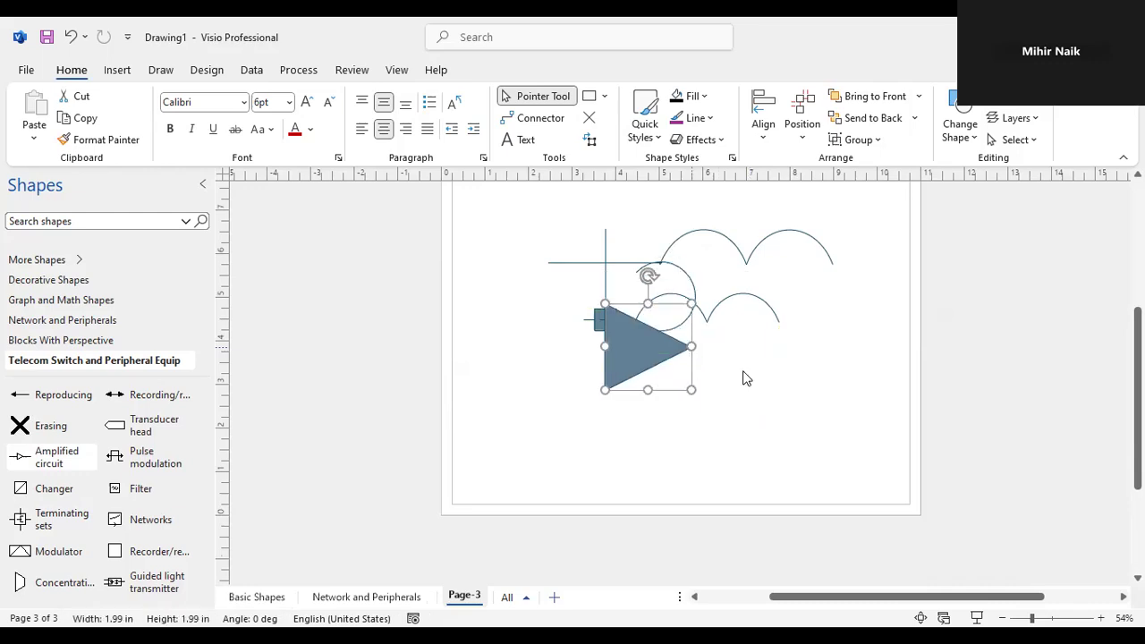
pyautogui.click(745, 373)
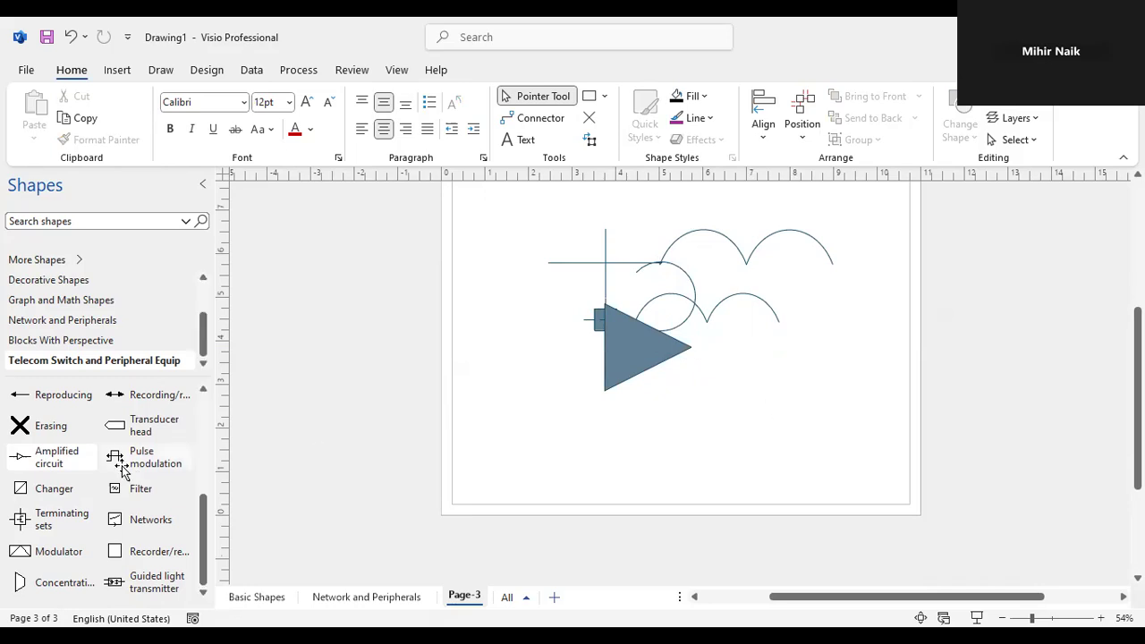
# - Place a Pulse modulation shape just beyond the tip of the amplified circuit triangle and nudge it slightly upwards
pyautogui.moveTo(121, 464); pyautogui.dragTo(715, 345)
pyautogui.moveTo(708, 337); pyautogui.dragTo(702, 338)
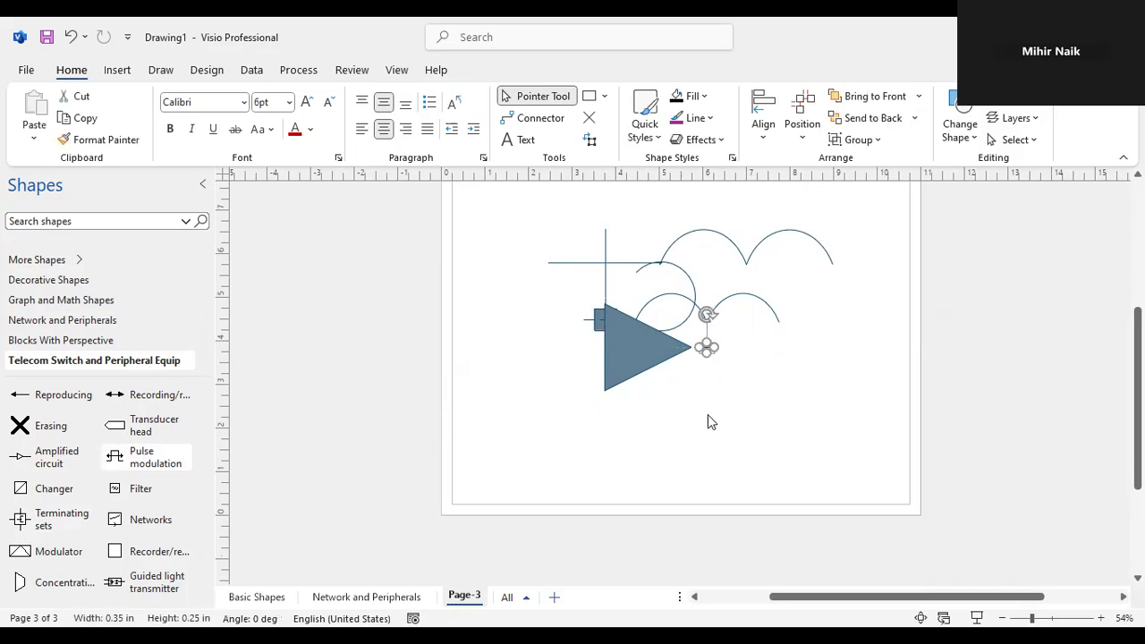
pyautogui.press('Up')
pyautogui.press('Up')
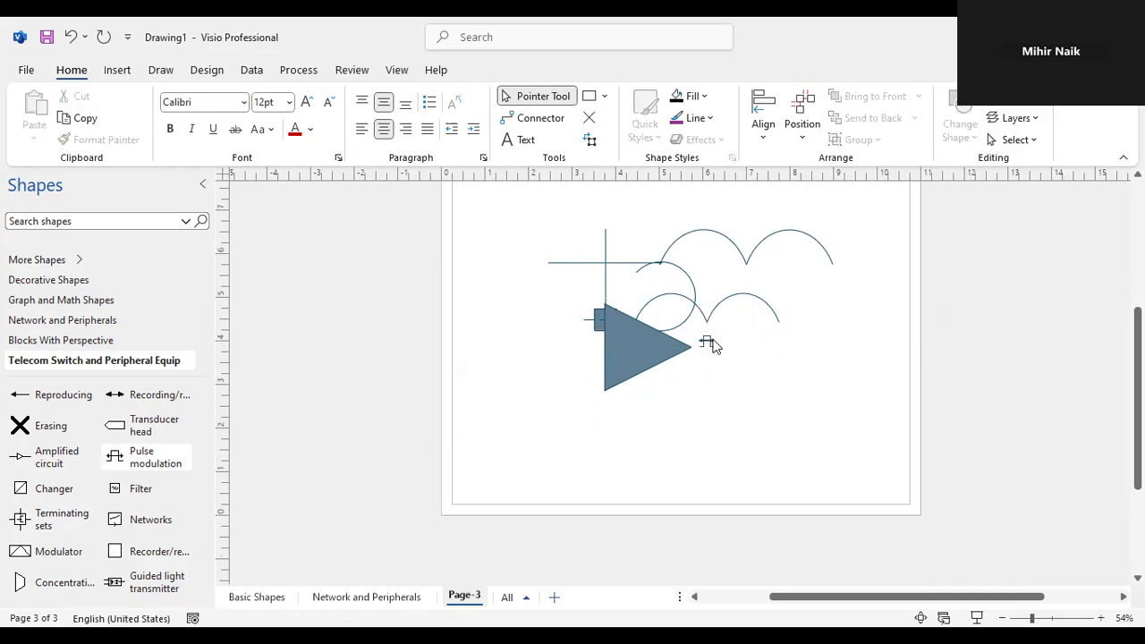
# - Enlarge the pulse modulation shape to about 1.99 by 1.42 in and move it onto the amplified circuit triangle
pyautogui.moveTo(710, 342); pyautogui.dragTo(796, 349)
pyautogui.click(796, 349)
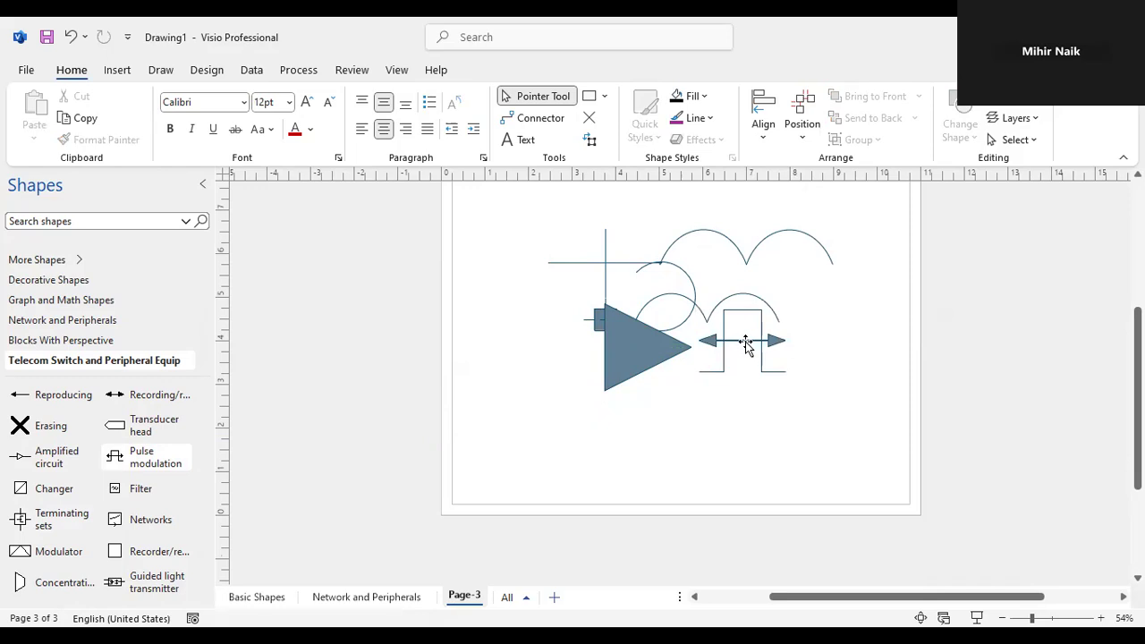
pyautogui.moveTo(739, 347); pyautogui.dragTo(641, 369)
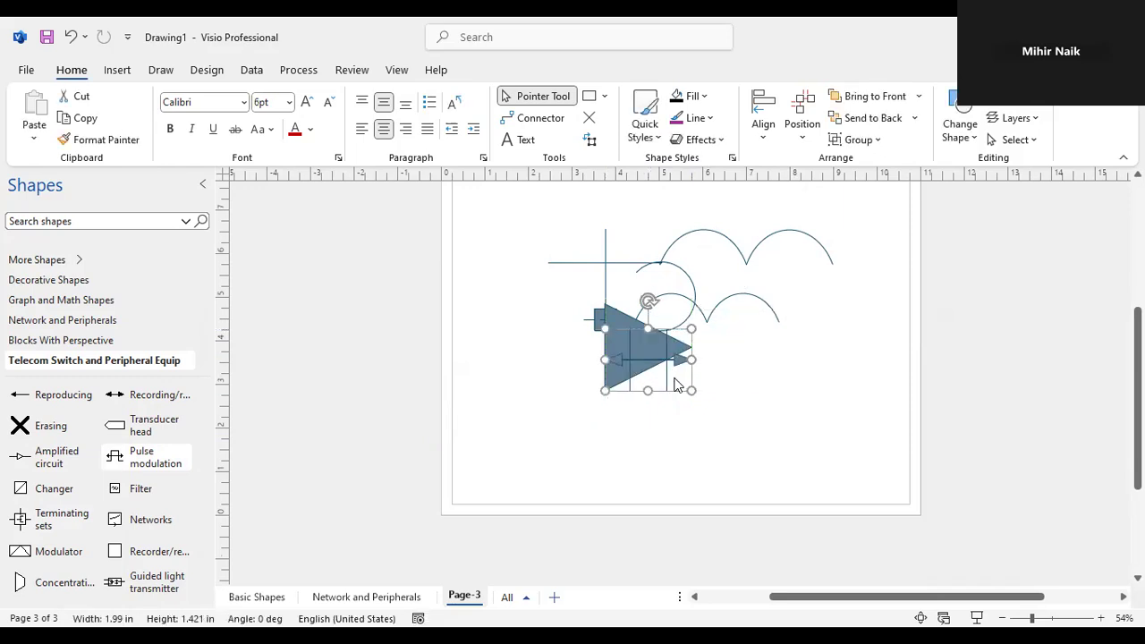
pyautogui.click(777, 377)
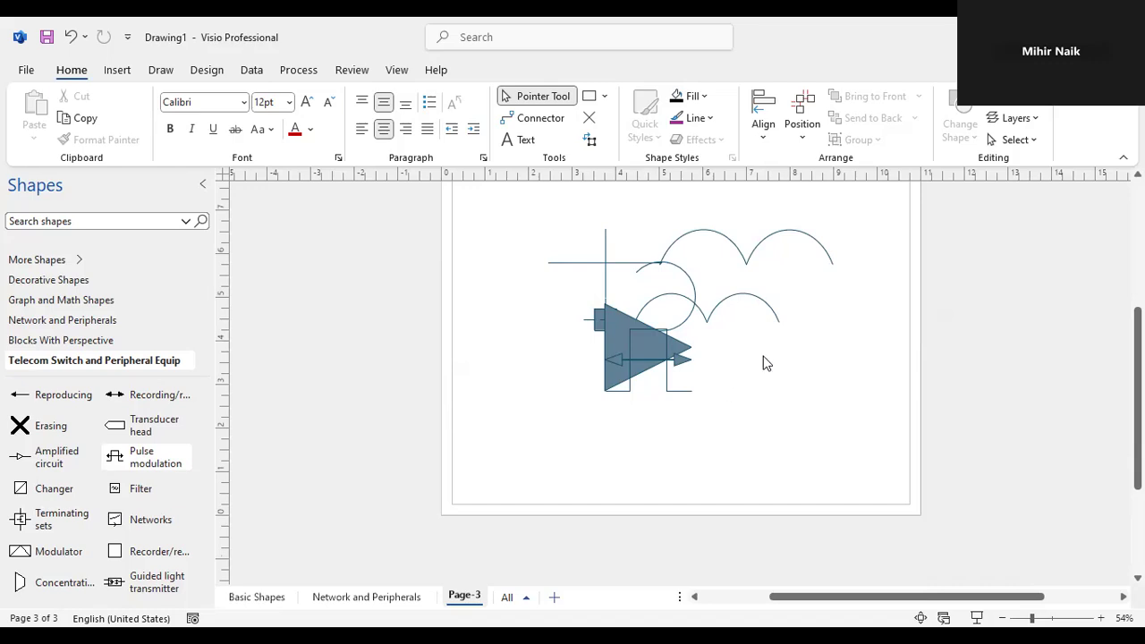
# - Place a Connecting stage shape to the lower right of the pulse modulation shape and enlarge it to about 2.6 by 1.56 in
pyautogui.scroll(-2, 761, 364)
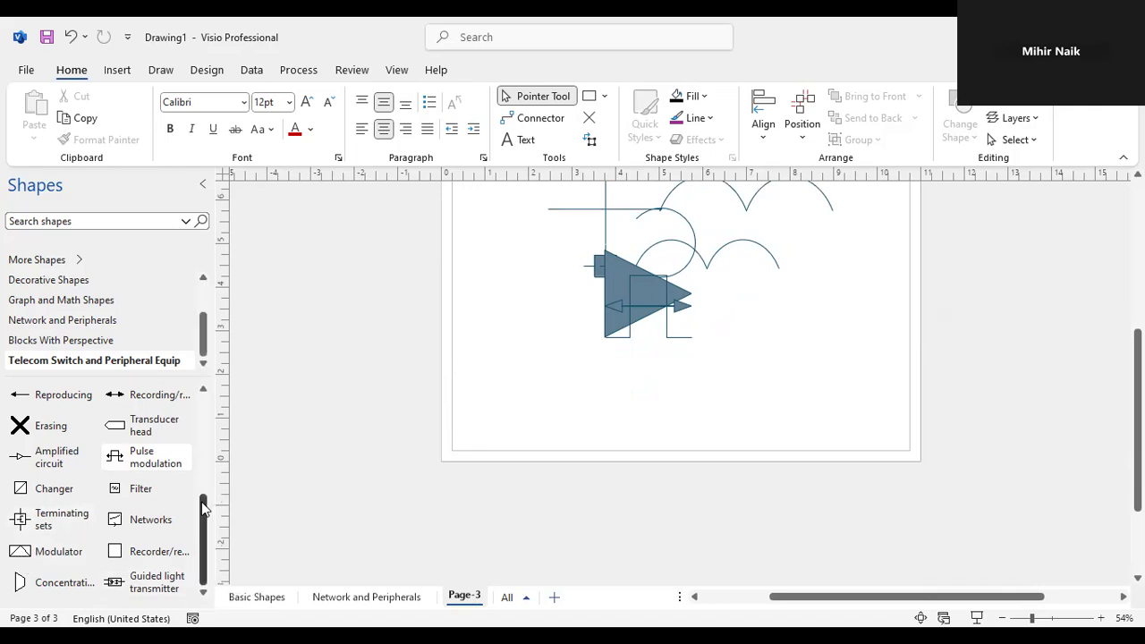
pyautogui.moveTo(205, 507); pyautogui.dragTo(226, 401)
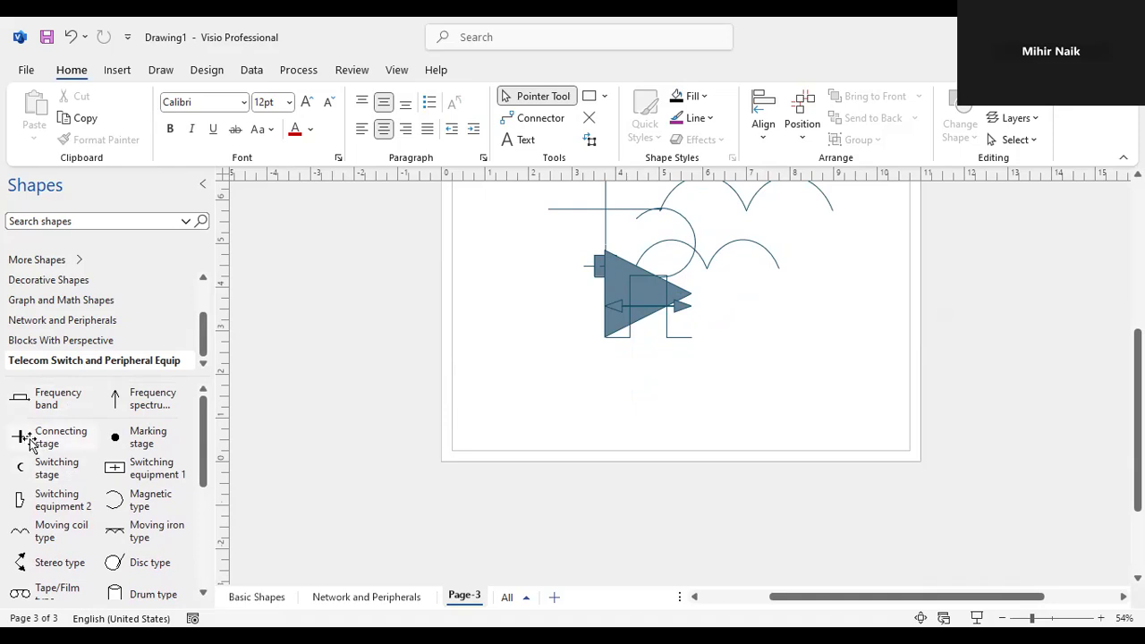
pyautogui.moveTo(590, 362); pyautogui.dragTo(751, 331)
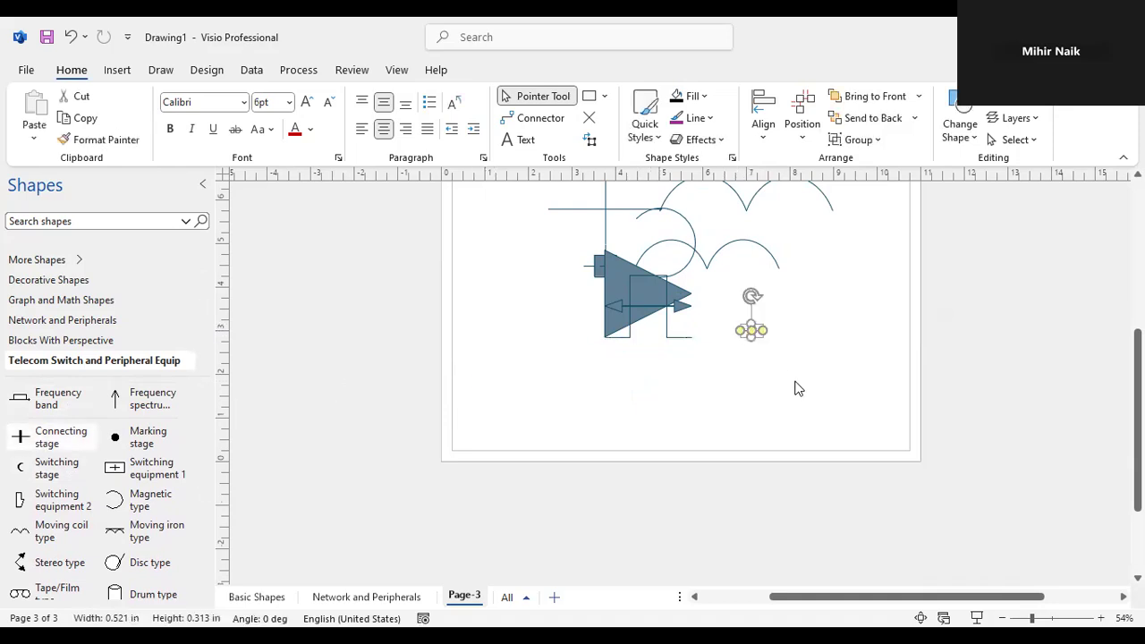
pyautogui.click(766, 376)
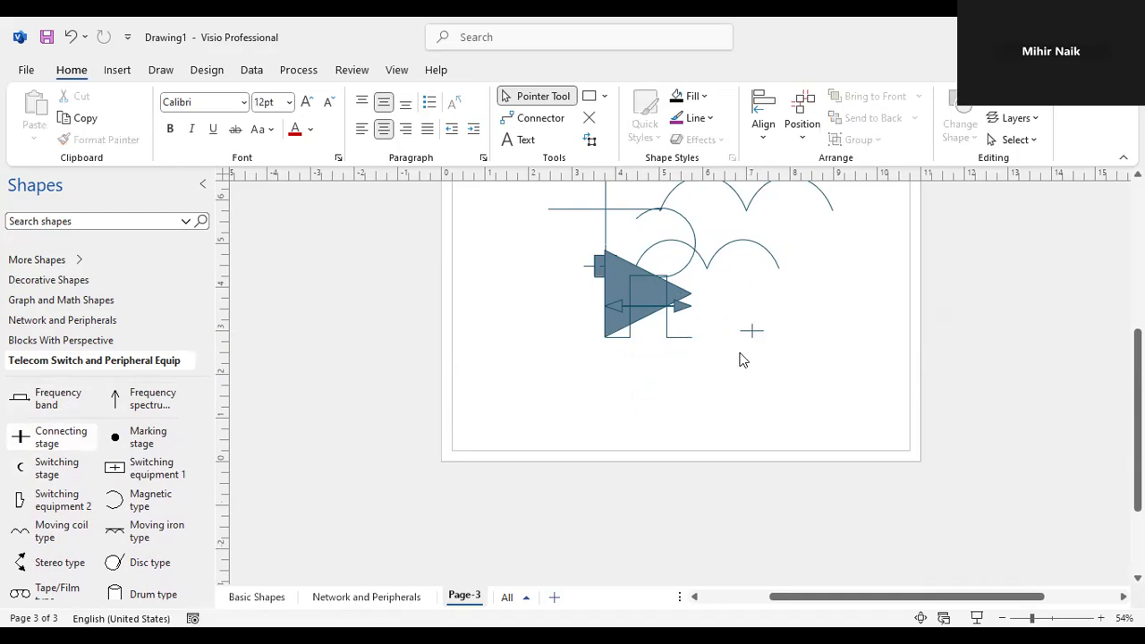
pyautogui.click(749, 345)
pyautogui.moveTo(752, 332); pyautogui.dragTo(758, 394)
pyautogui.click(802, 360)
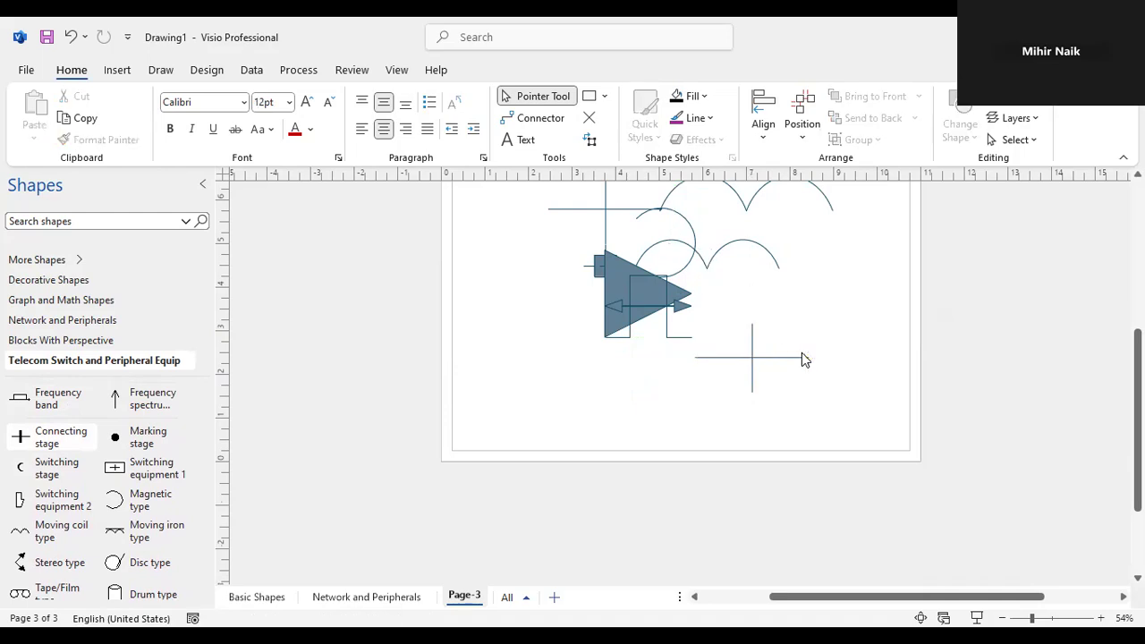
# - Move the new connecting stage cross so its left end sits near the lower right end of the pulse modulation shape
pyautogui.click(745, 342)
pyautogui.moveTo(744, 338); pyautogui.dragTo(742, 333)
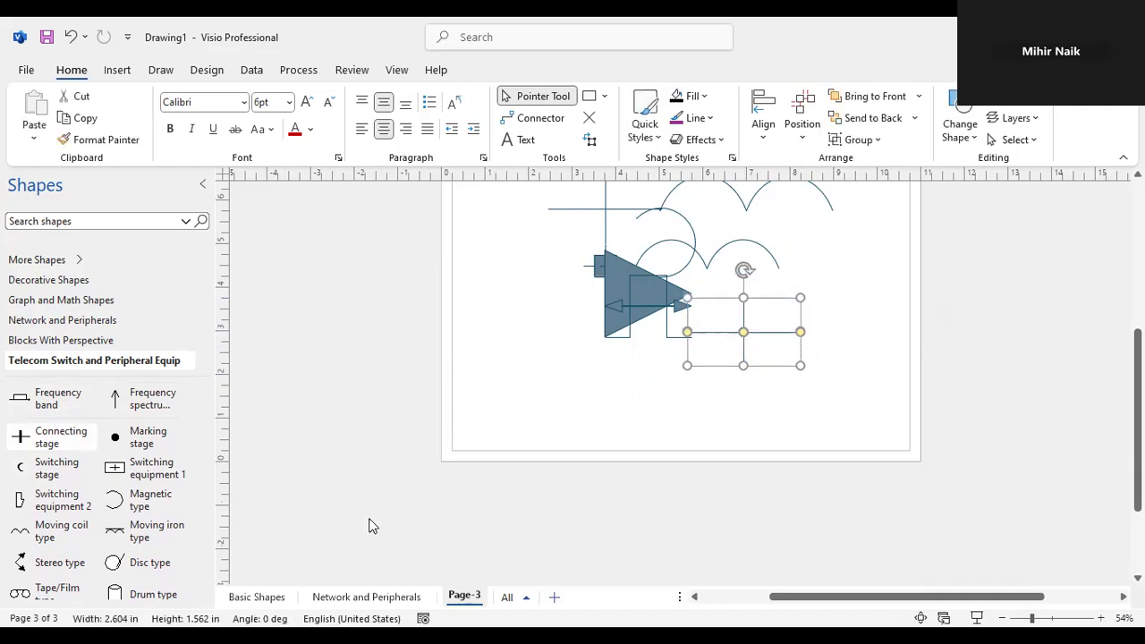
pyautogui.hotkey('ctrl', 'z')
pyautogui.press('Right')
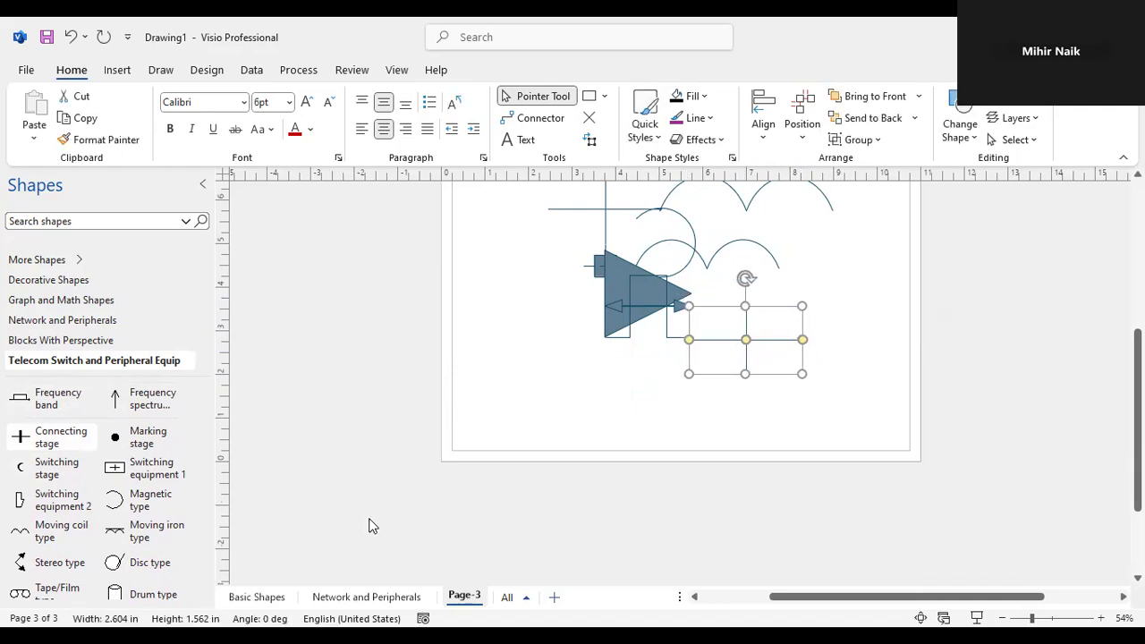
pyautogui.press('Up')
pyautogui.press('Up')
pyautogui.press('Up')
pyautogui.press('Up')
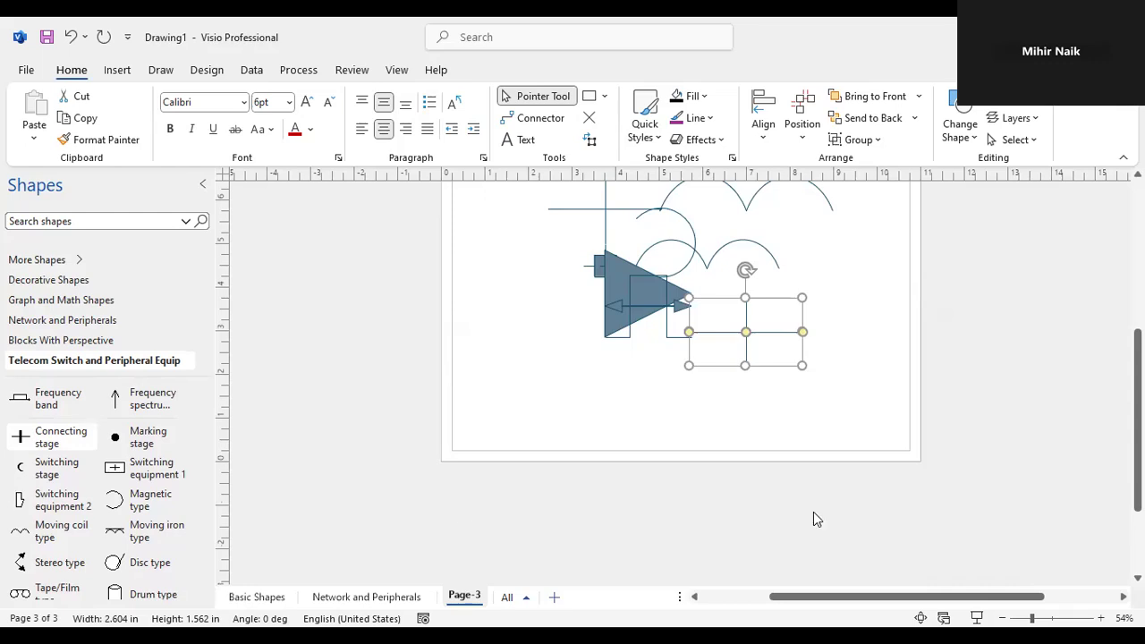
pyautogui.click(873, 415)
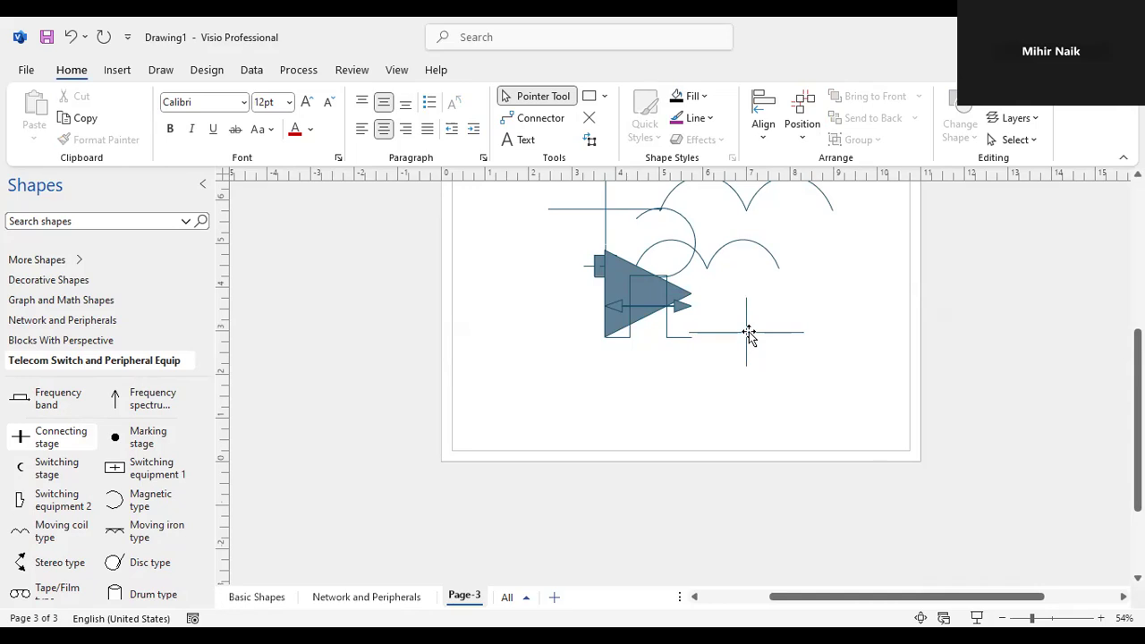
pyautogui.moveTo(747, 336); pyautogui.dragTo(744, 345)
pyautogui.click(850, 343)
pyautogui.click(215, 78)
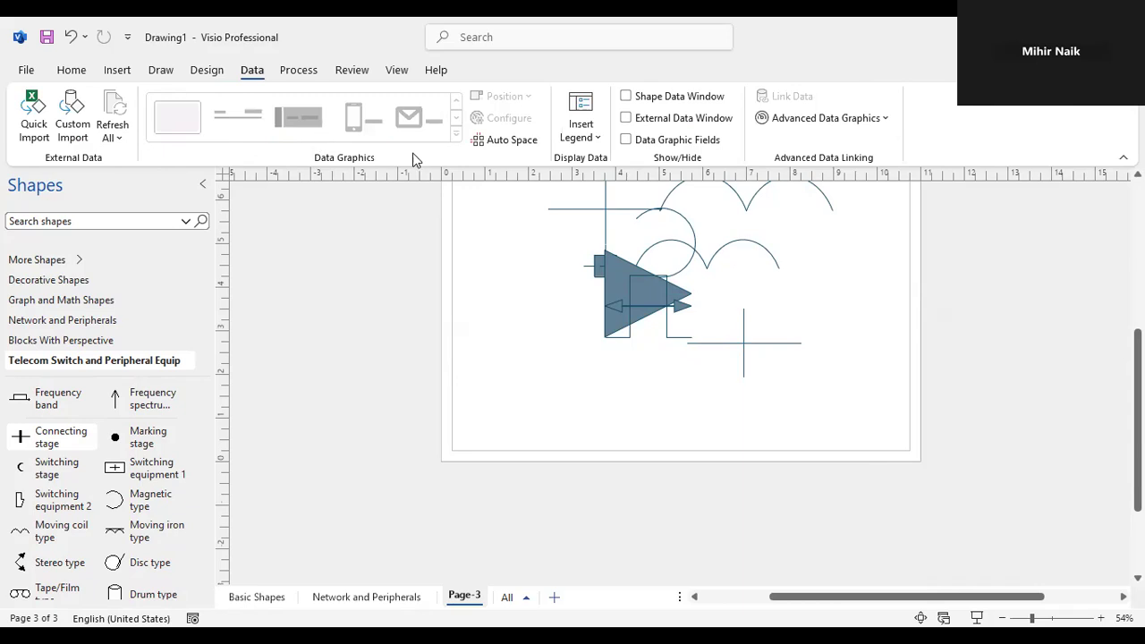
pyautogui.click(597, 141)
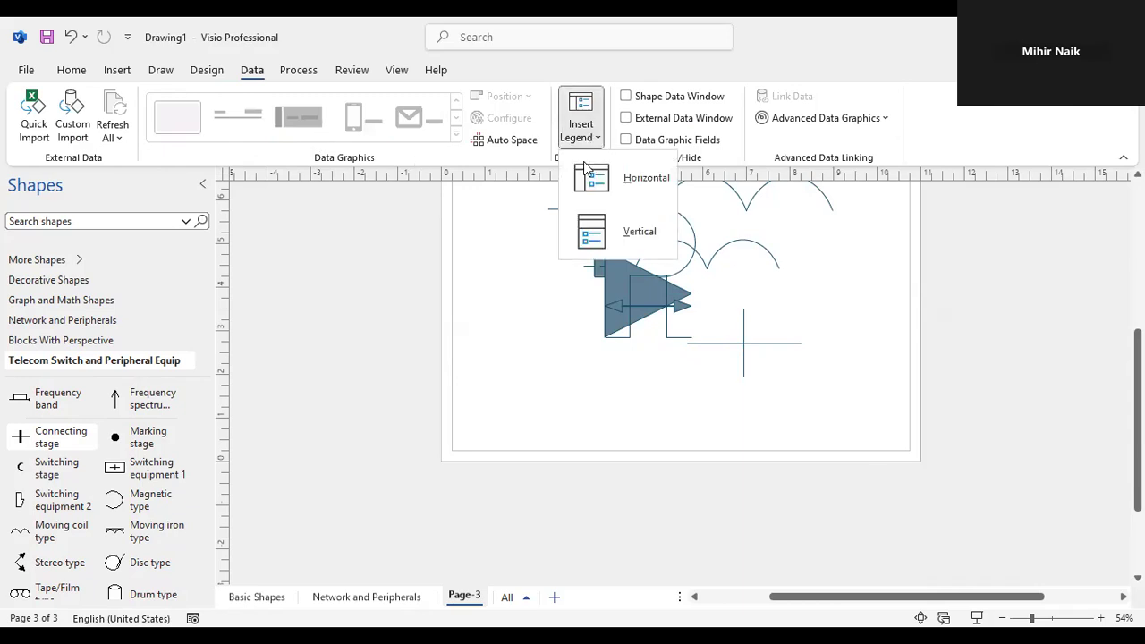
pyautogui.click(922, 317)
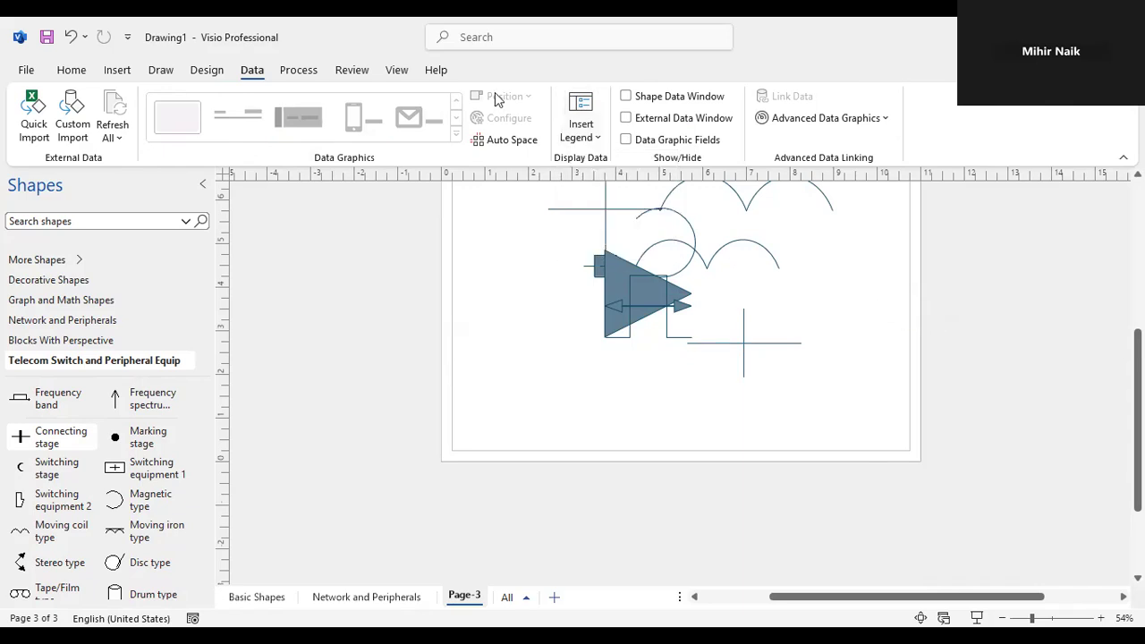
# - Show the Shape Data and Size & Position windows
pyautogui.click(397, 71)
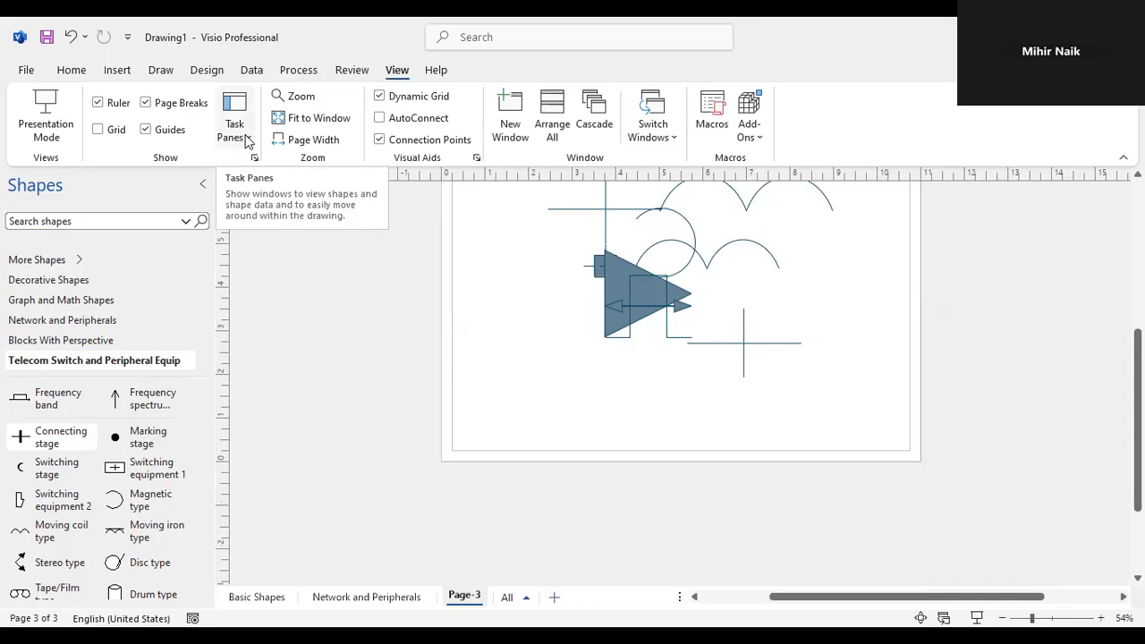
pyautogui.click(248, 140)
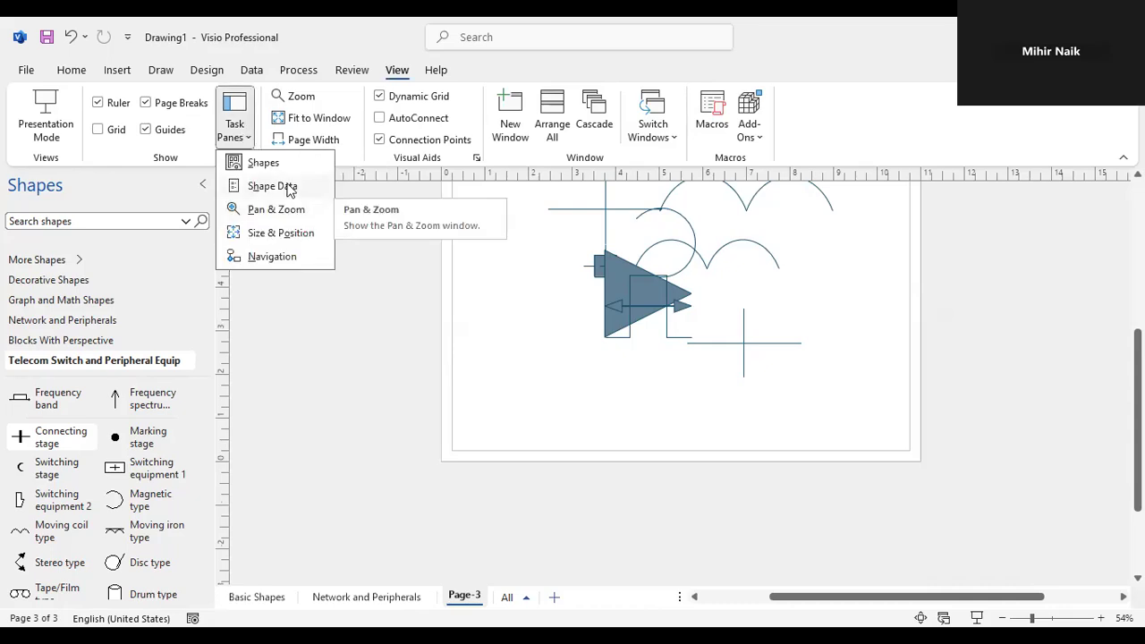
pyautogui.click(286, 186)
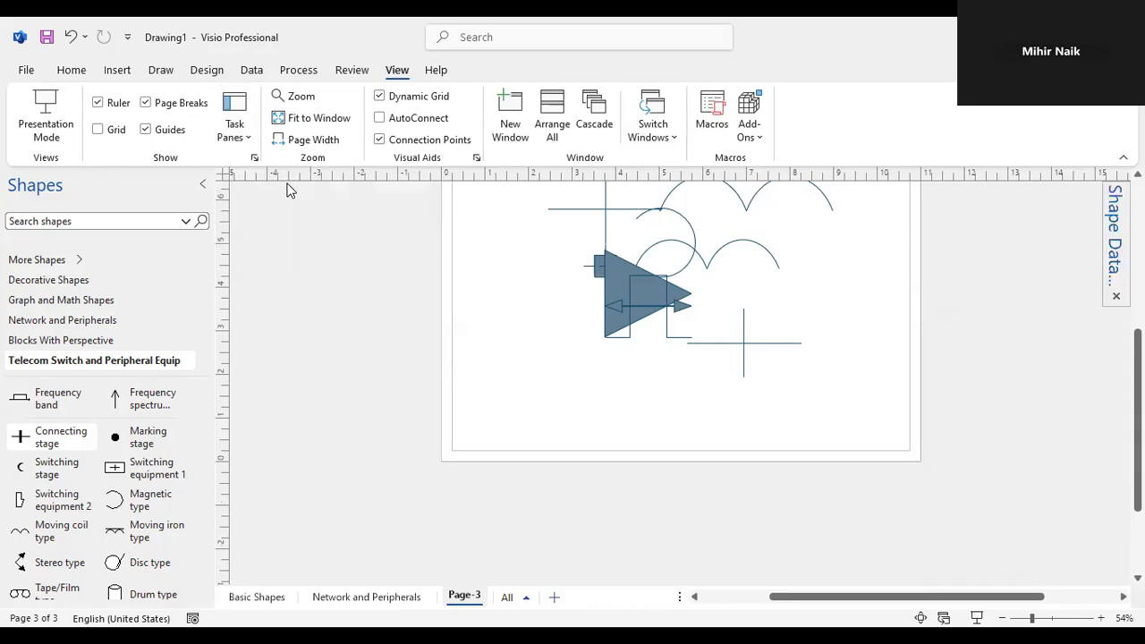
pyautogui.click(247, 143)
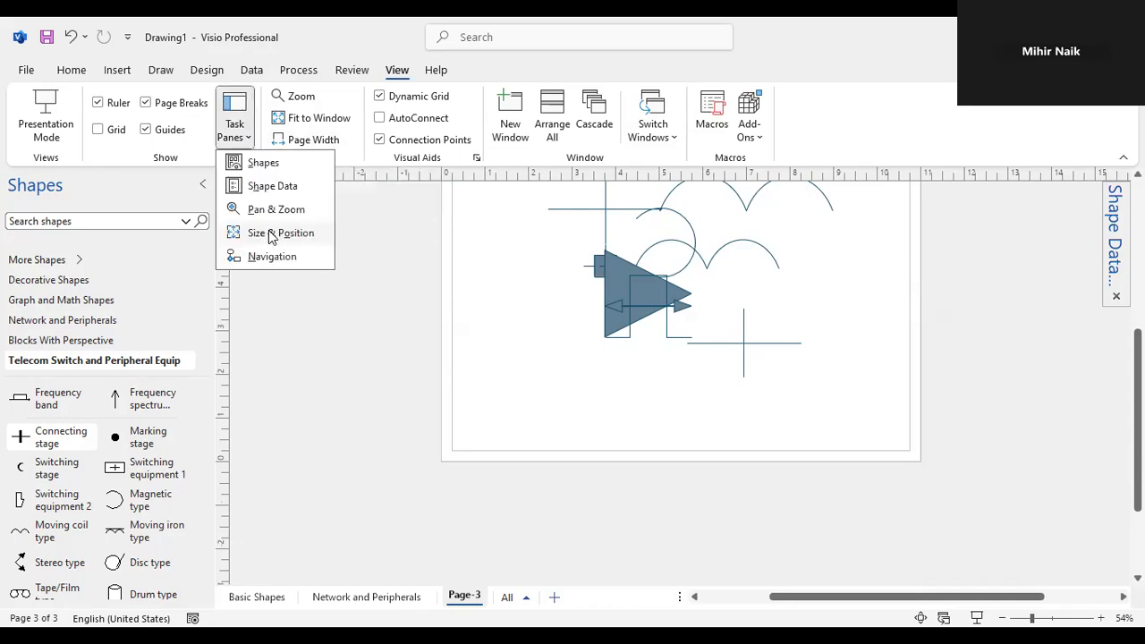
pyautogui.click(273, 234)
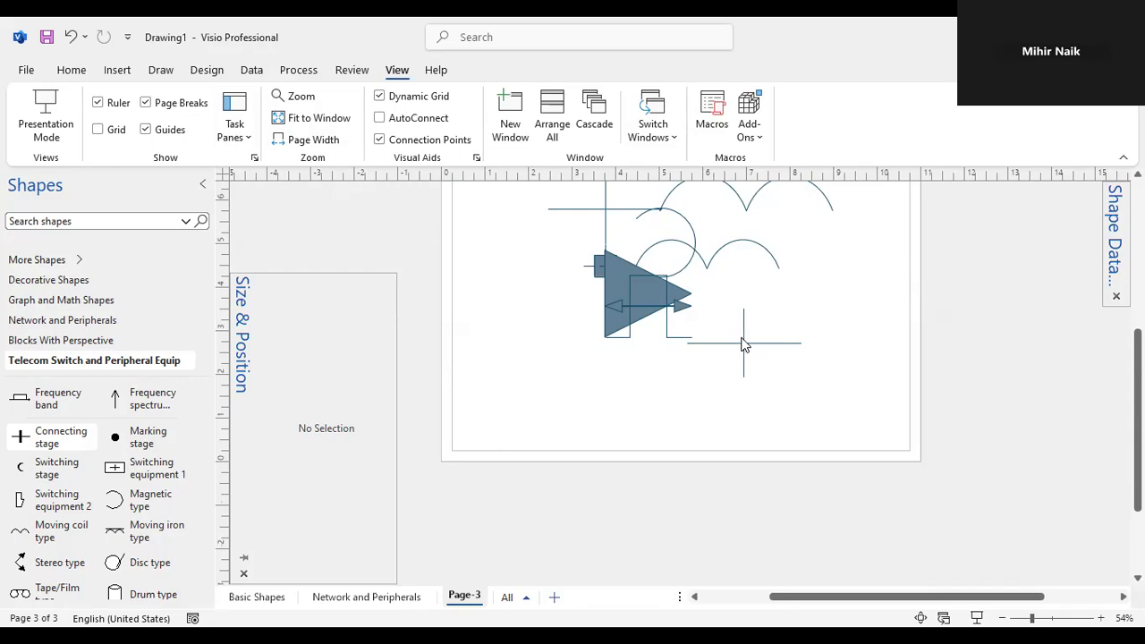
# - Nudge the lower connecting stage right and up to X 7.0521 in, Y 2.7812 in, beside the pulse modulation's lower right end
pyautogui.click(743, 340)
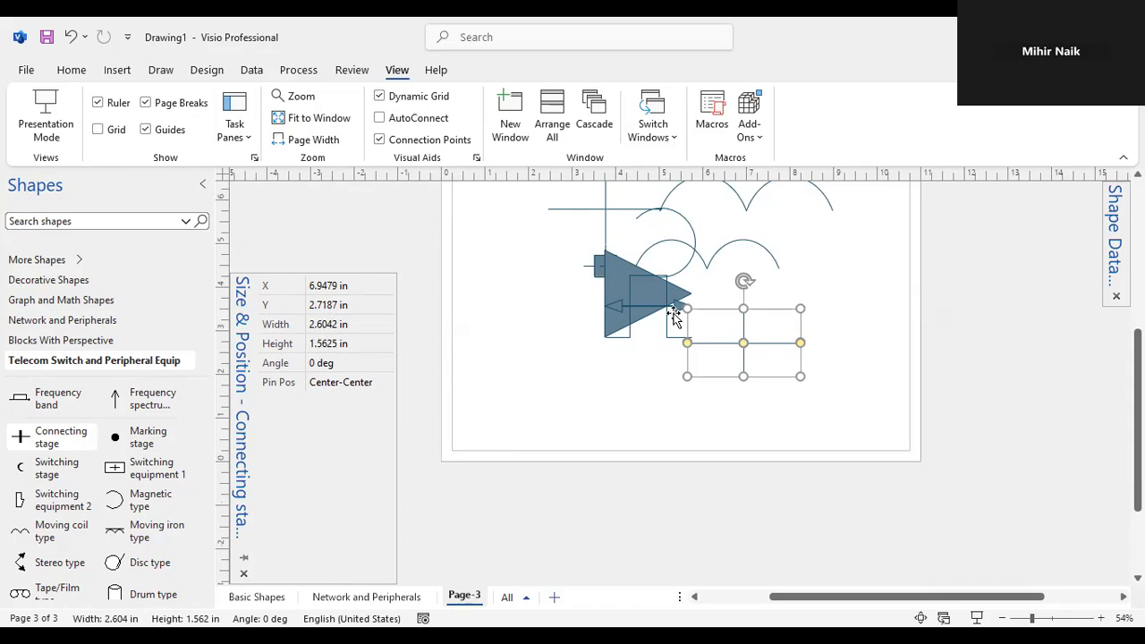
pyautogui.click(897, 326)
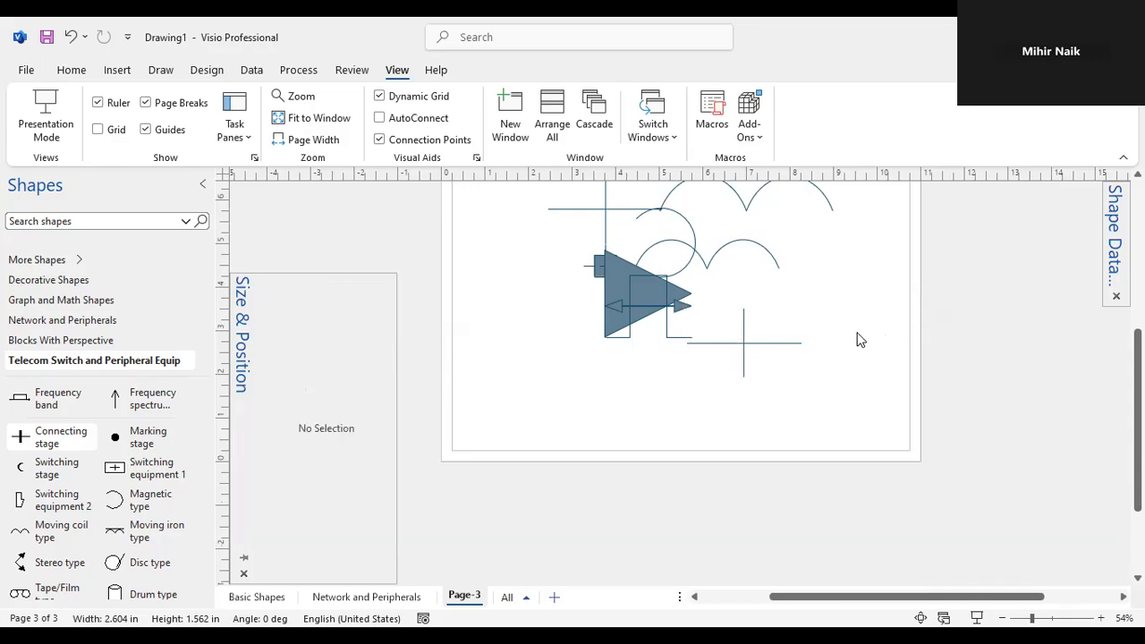
pyautogui.click(785, 344)
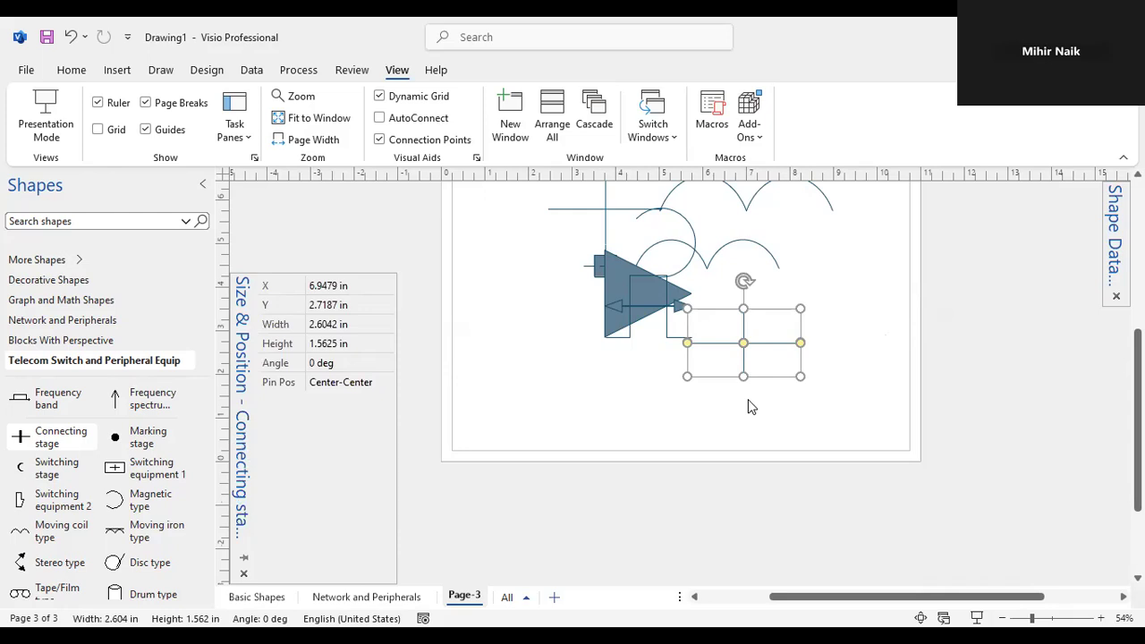
pyautogui.press('Right')
pyautogui.press('Right')
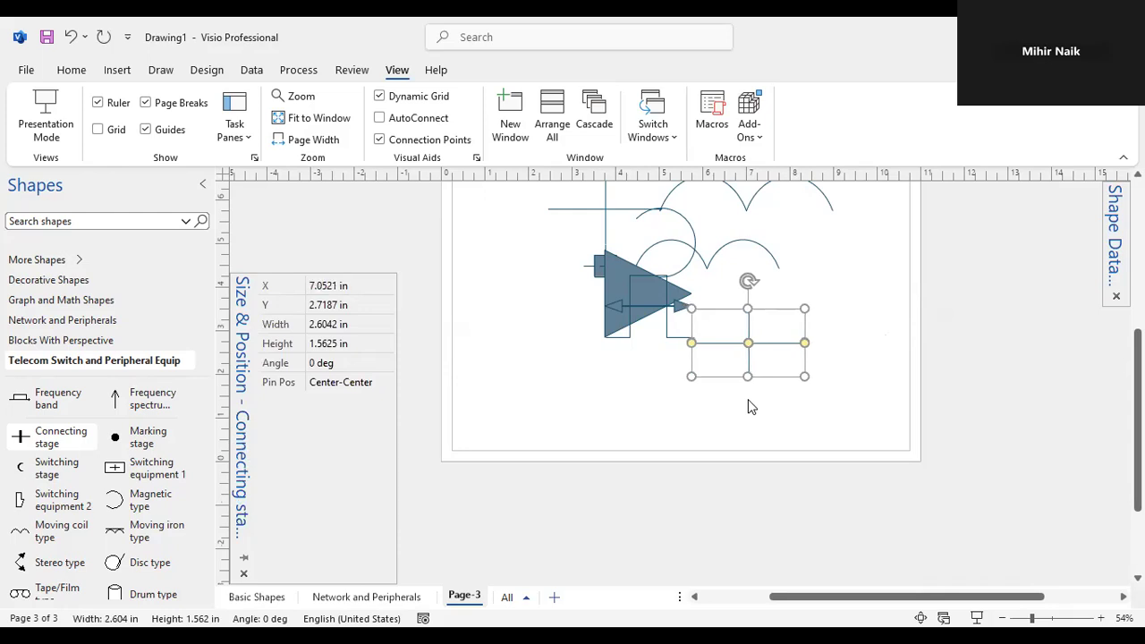
pyautogui.press('Up')
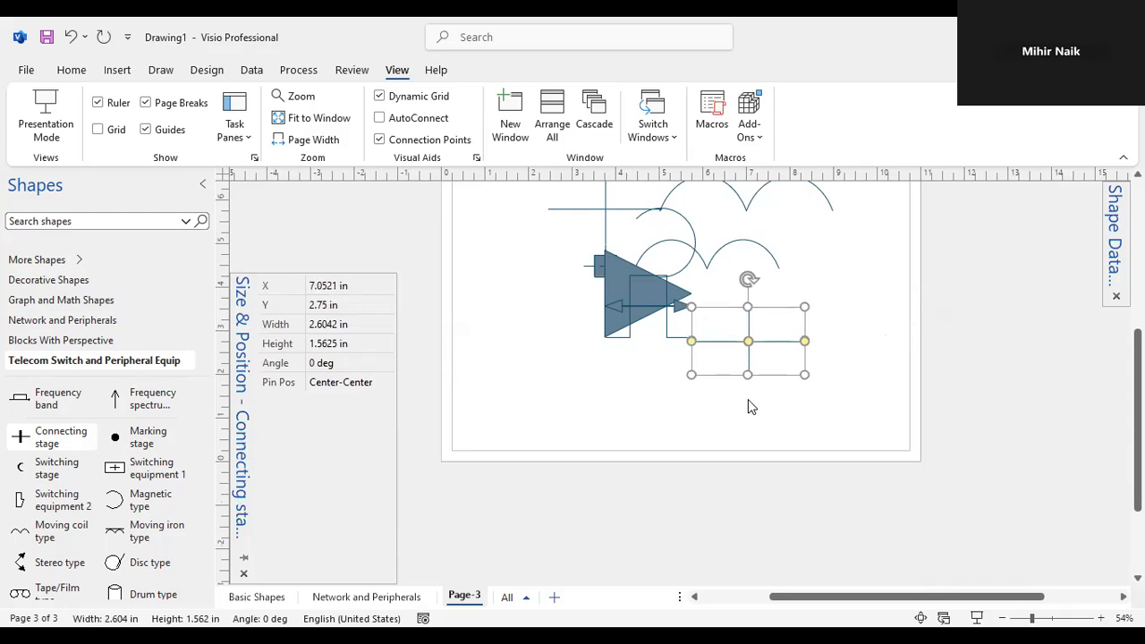
pyautogui.press('Up')
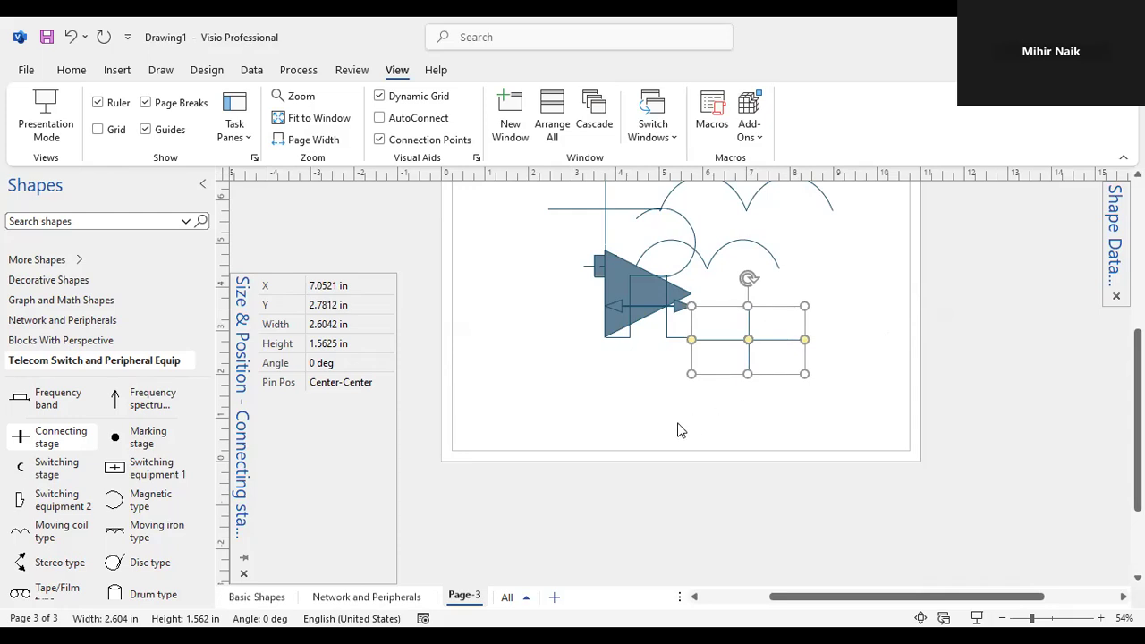
pyautogui.click(744, 371)
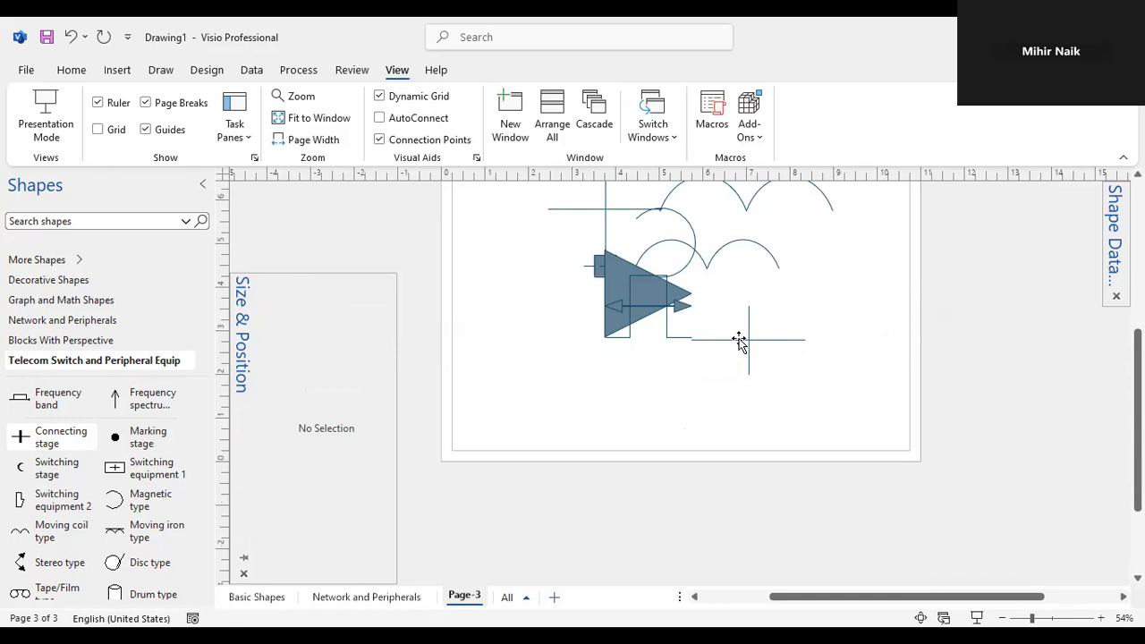
pyautogui.click(741, 337)
pyautogui.press('Right')
pyautogui.press('Up')
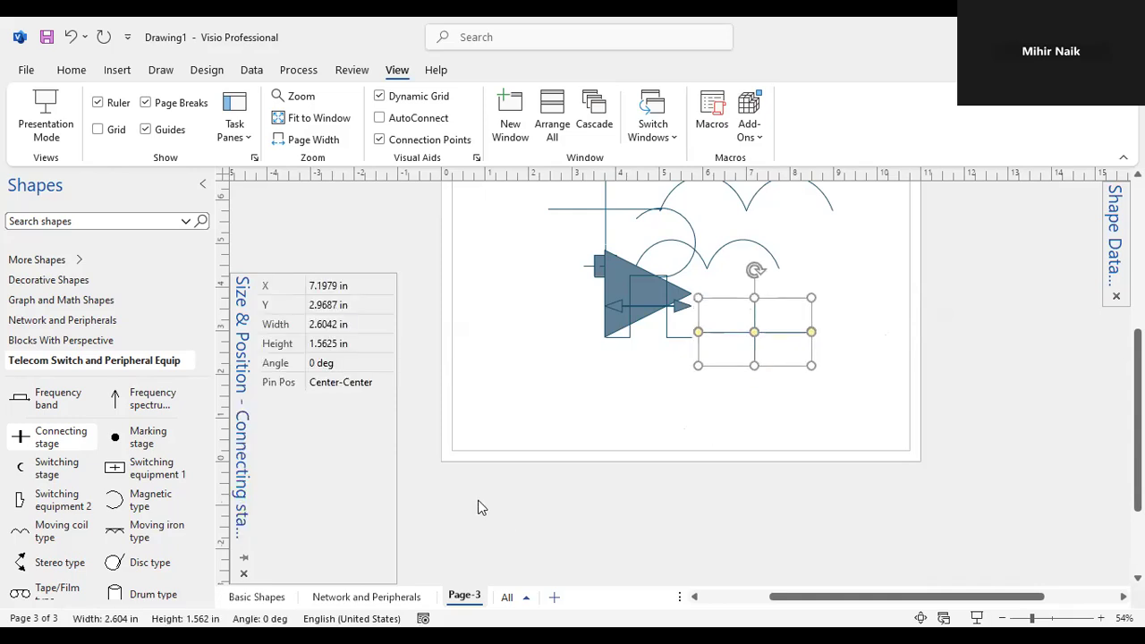
pyautogui.press('Down')
pyautogui.press('Left')
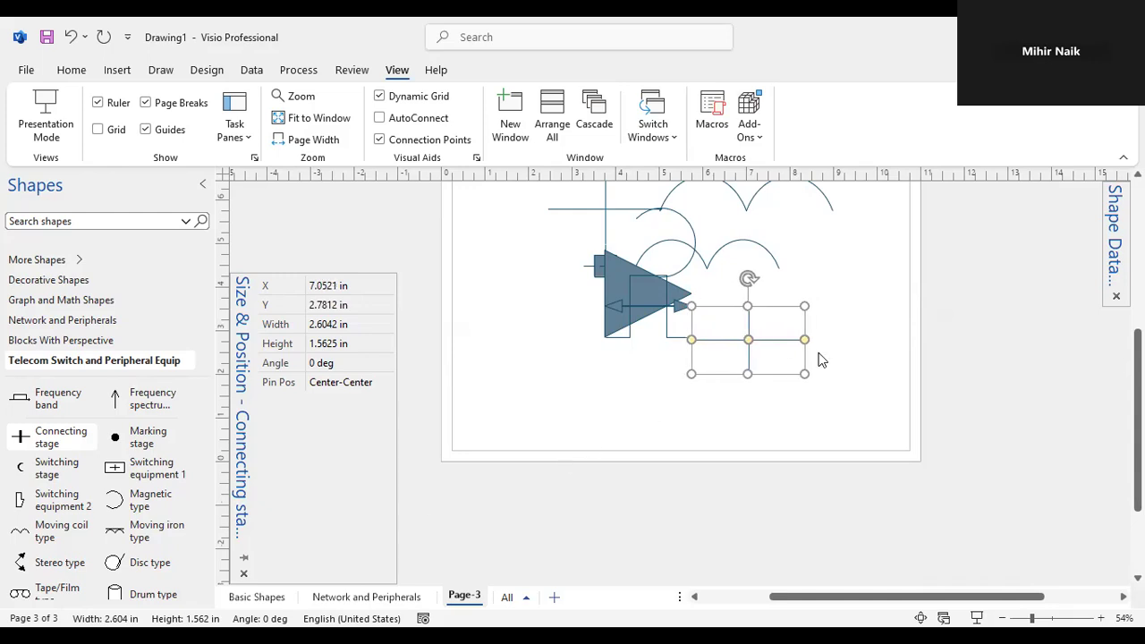
pyautogui.click(866, 347)
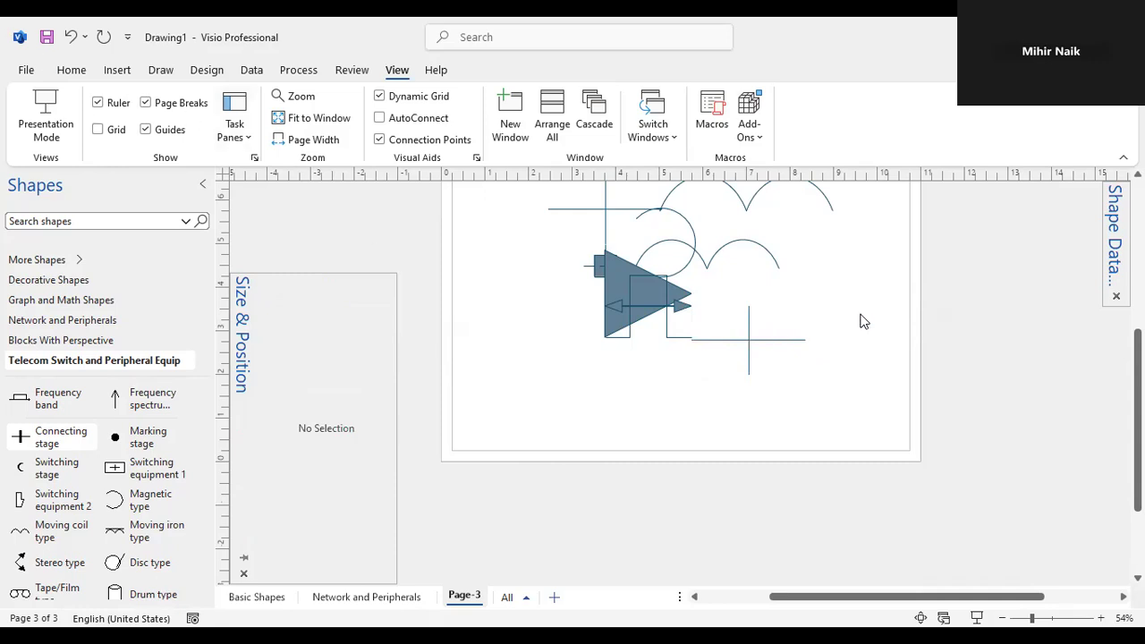
# - Select the lower connecting stage cross and reopen the Size & Position window for it
pyautogui.click(749, 326)
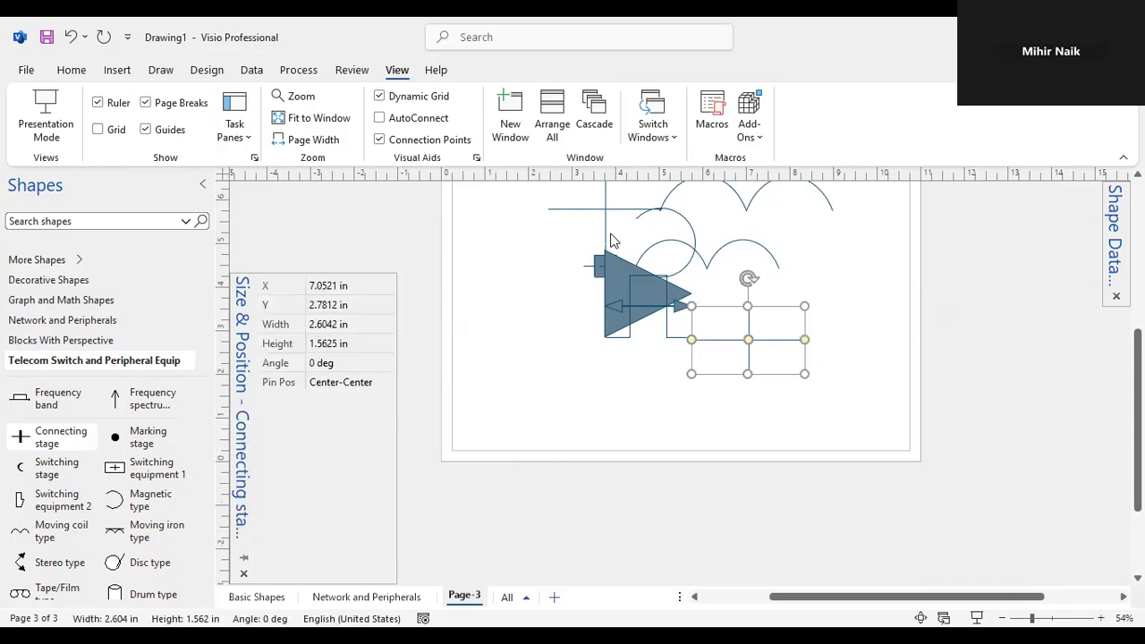
pyautogui.click(247, 140)
pyautogui.click(278, 232)
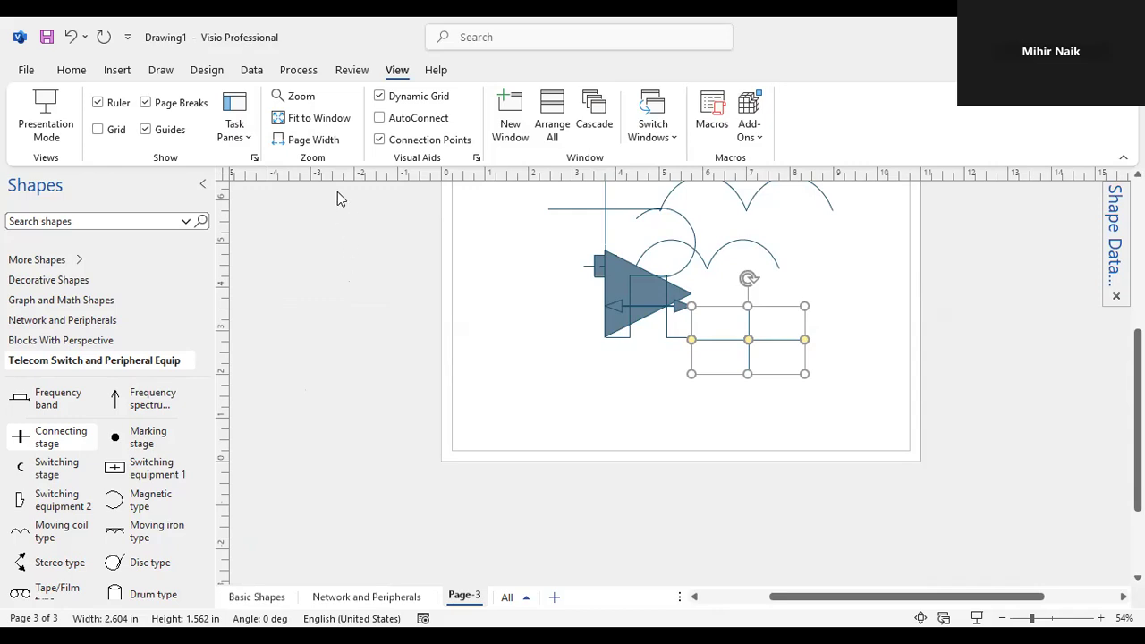
pyautogui.click(248, 142)
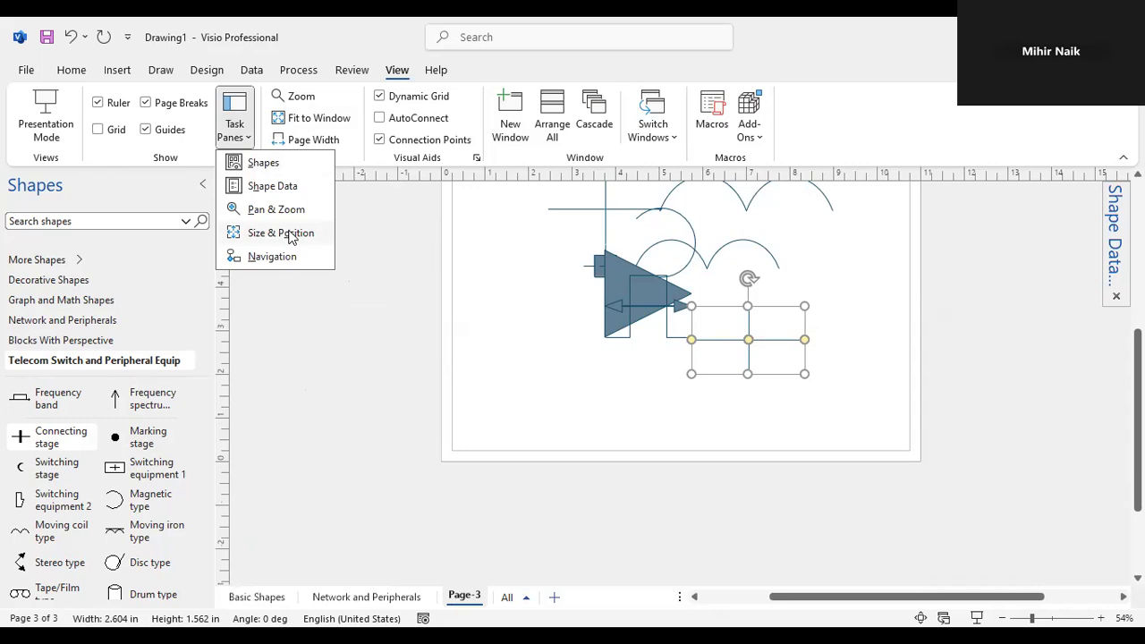
pyautogui.click(289, 234)
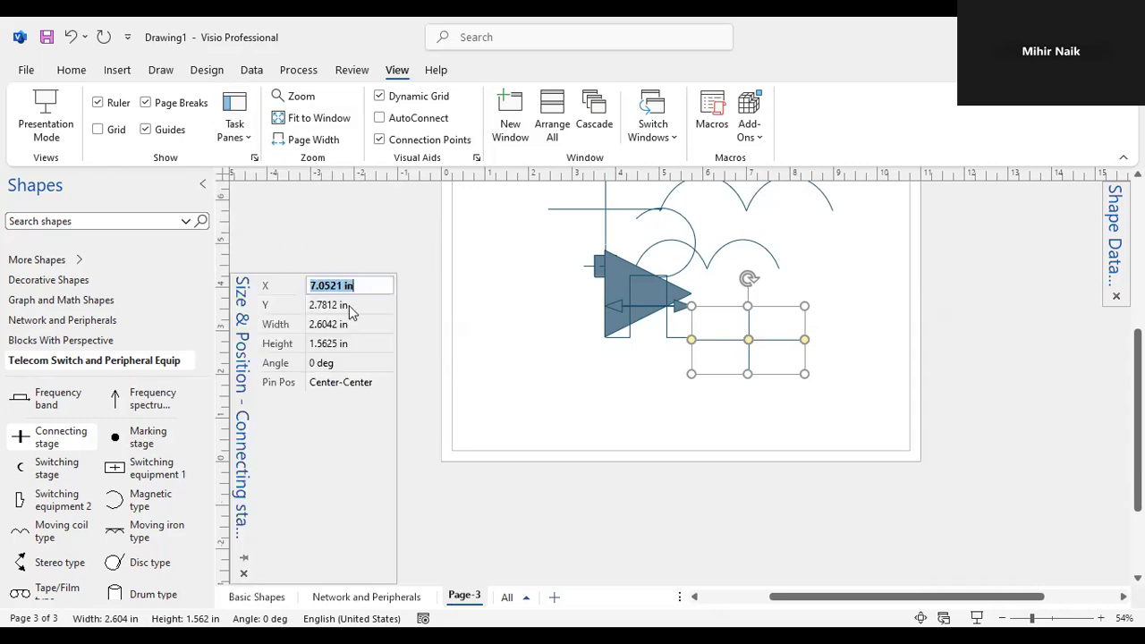
# - Set the lower connecting stage's width to 4.6042 in and its height to 1.7625 in
pyautogui.click(317, 324)
pyautogui.click(311, 325)
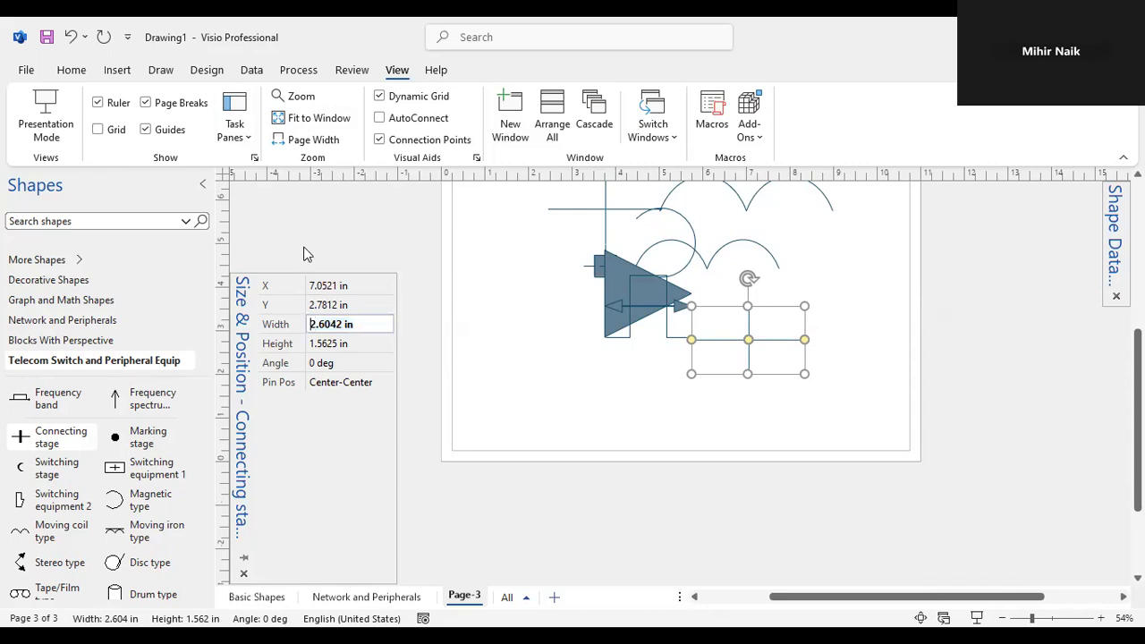
pyautogui.write('4')
pyautogui.press('Delete')
pyautogui.click(314, 348)
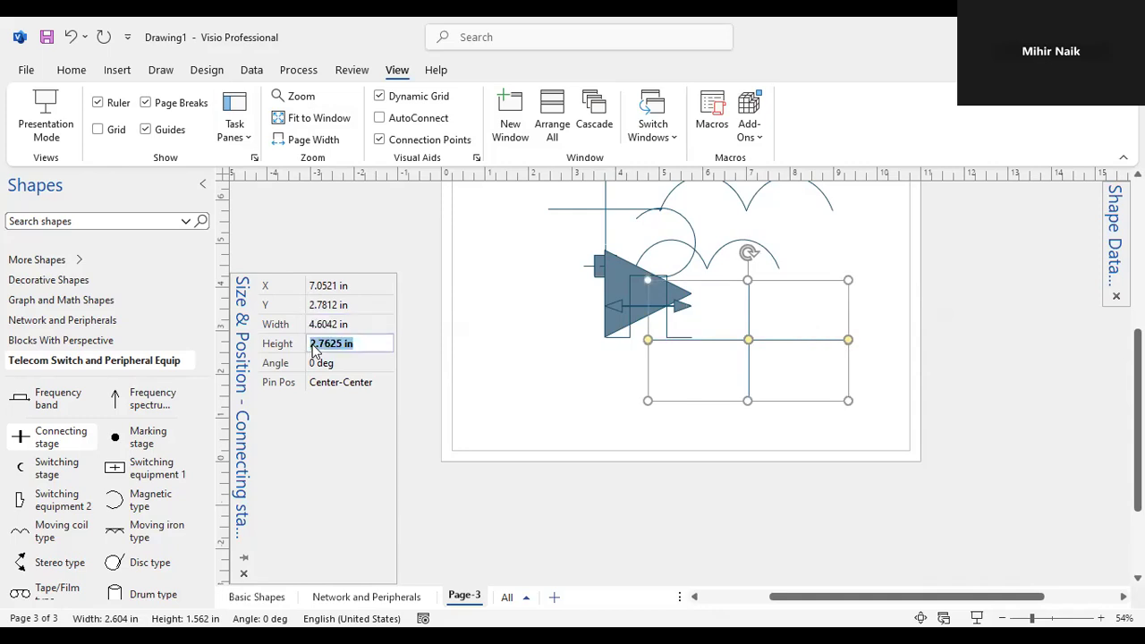
pyautogui.click(314, 348)
pyautogui.write('1')
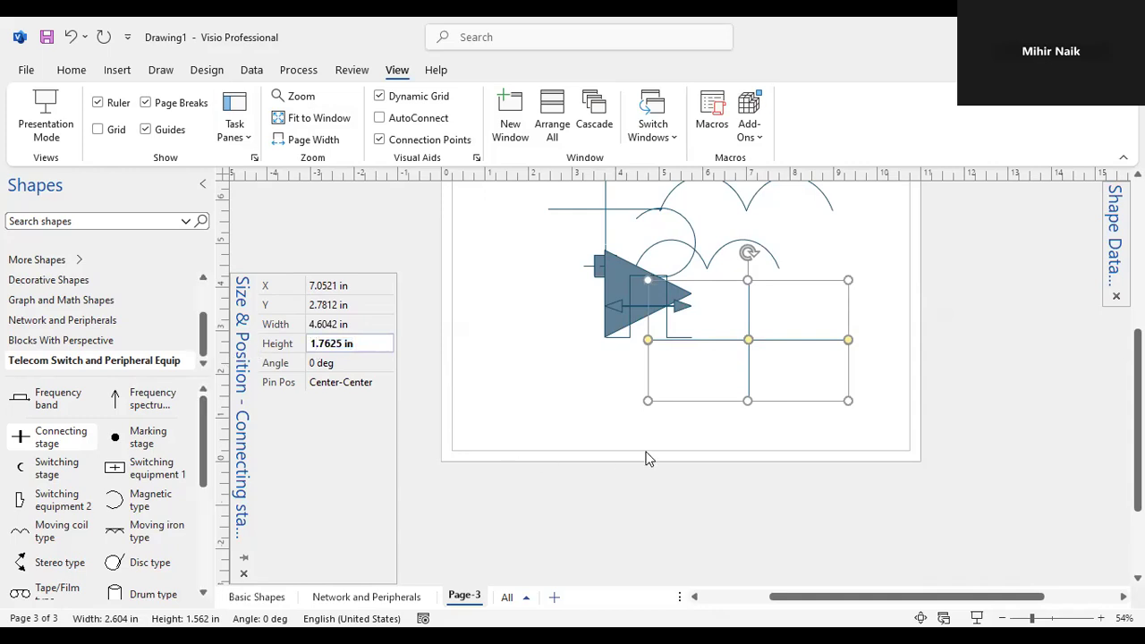
pyautogui.click(677, 480)
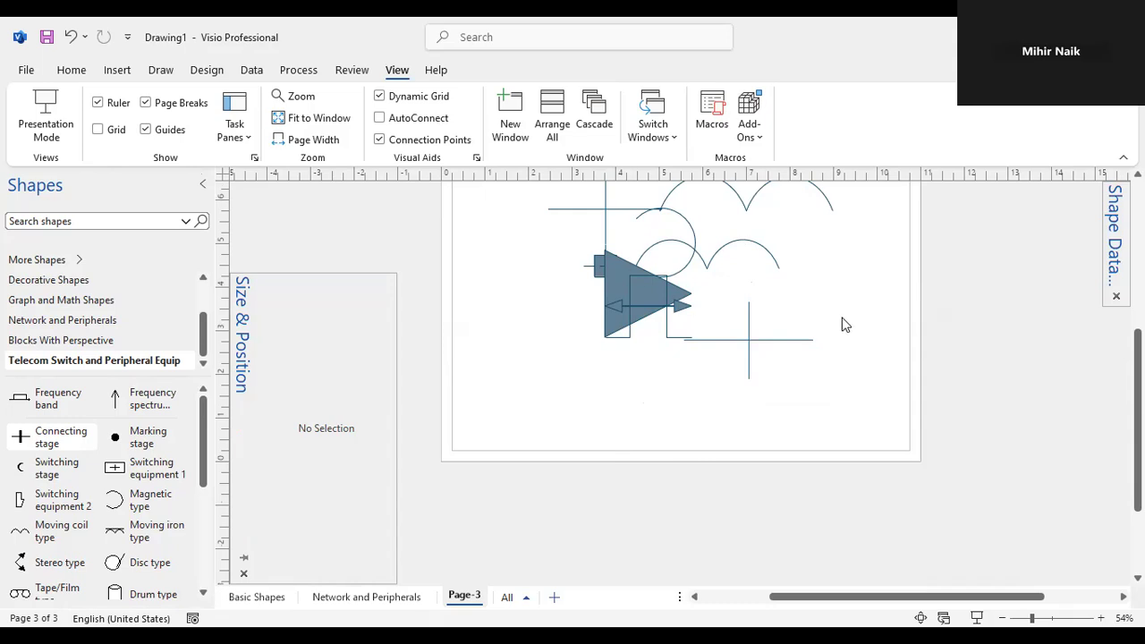
# - Place a Frequency spectrum arrow at the left end of the upper connecting stage's horizontal line, at about X 2.58 in, Y 5.48 in
pyautogui.scroll(3, 844, 323)
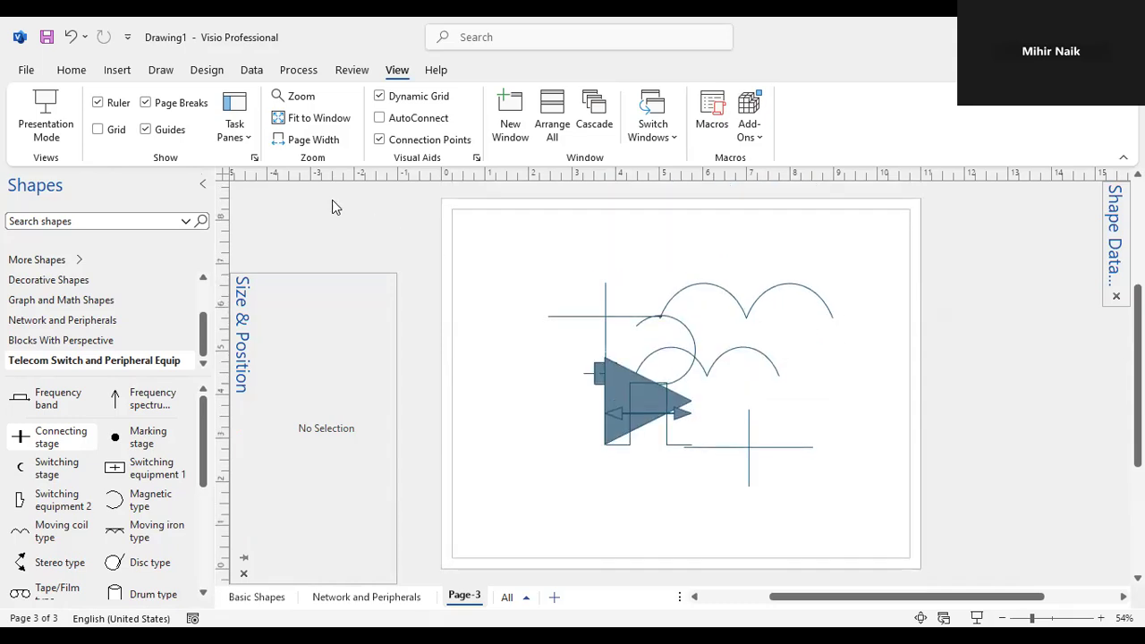
pyautogui.moveTo(116, 402); pyautogui.dragTo(545, 331)
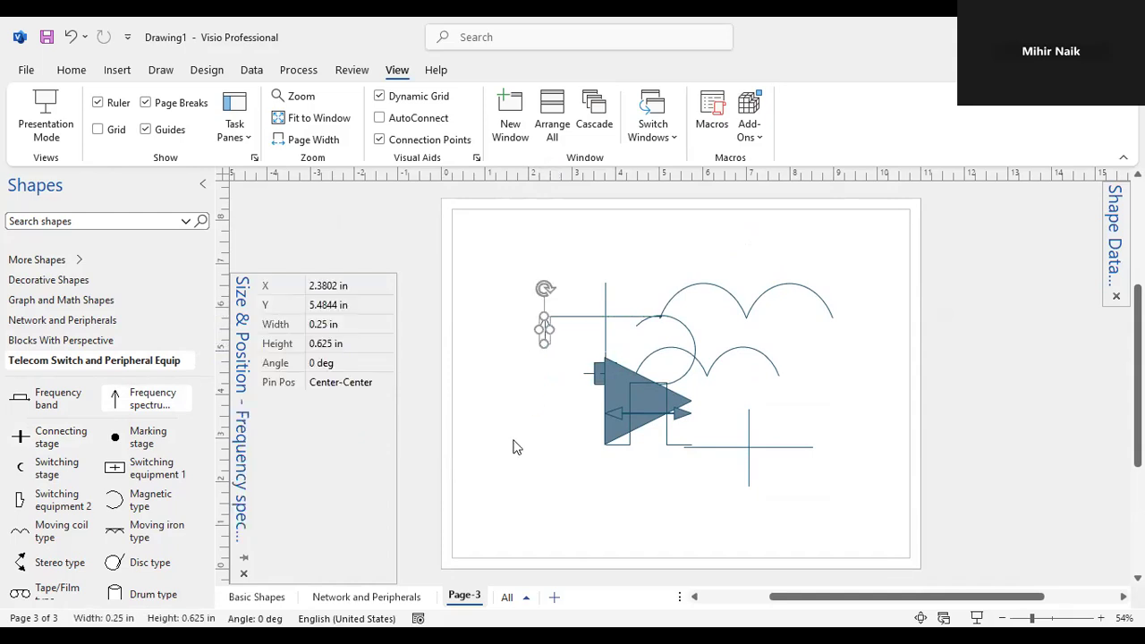
pyautogui.click(516, 447)
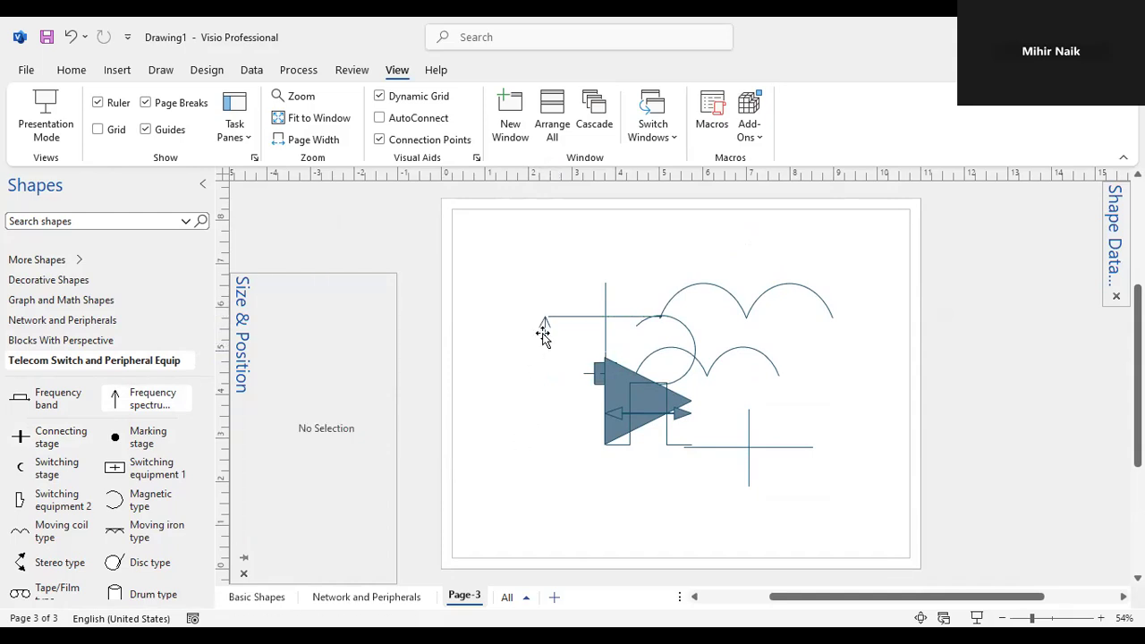
pyautogui.click(543, 335)
pyautogui.moveTo(546, 333); pyautogui.dragTo(554, 334)
pyautogui.click(528, 418)
# - Enlarge the frequency spectrum arrow downward to about 1.62 by 4.05 in, keeping its tip at the connecting stage's left end
pyautogui.click(551, 344)
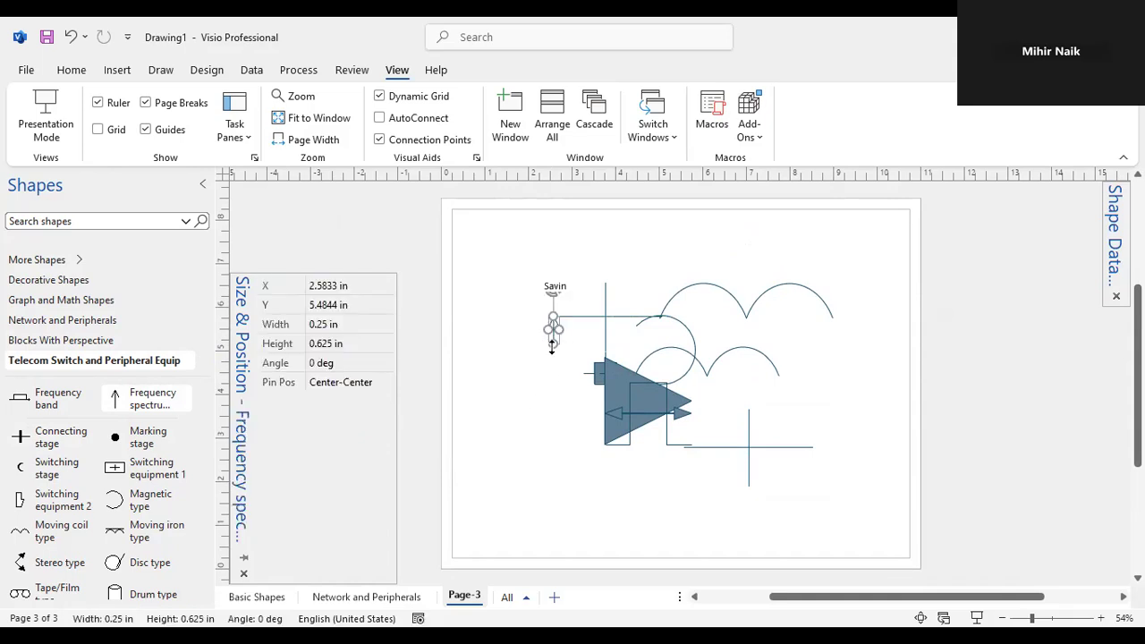
pyautogui.moveTo(552, 395); pyautogui.dragTo(560, 492)
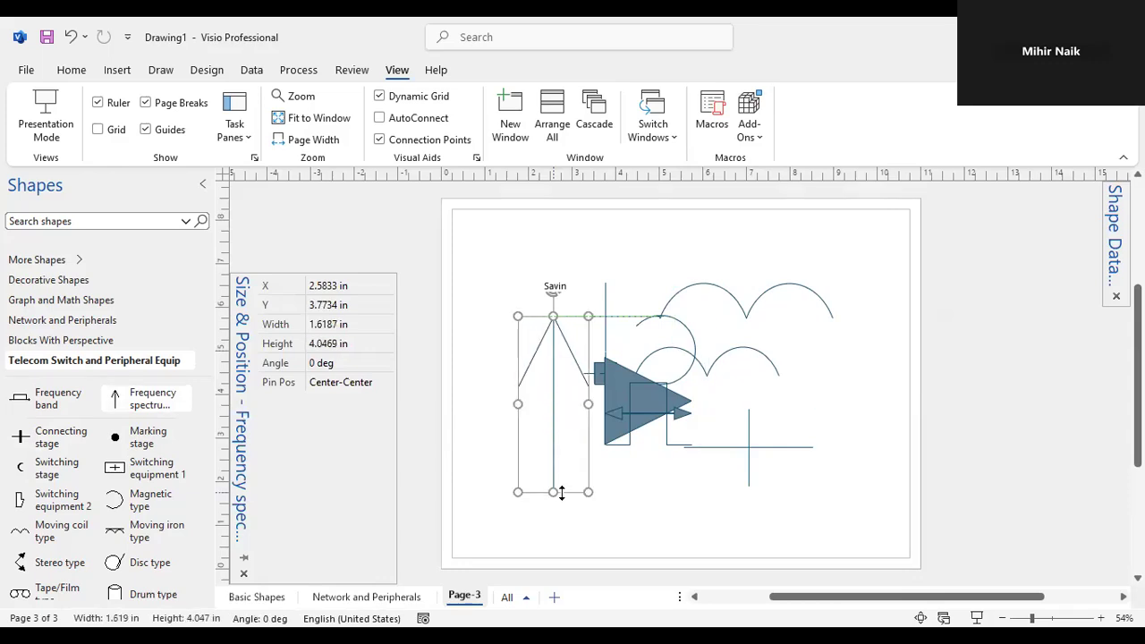
pyautogui.click(641, 484)
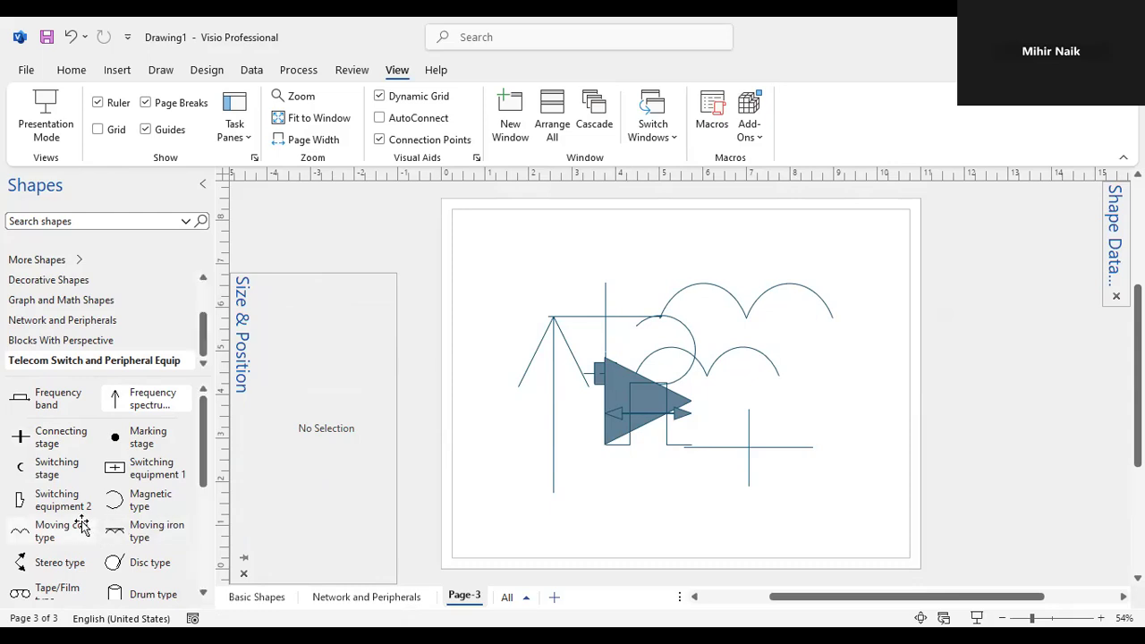
# - Place a Switching equipment 2 shape at the frequency spectrum arrow's lower end and enlarge it to about 0.9 by 1.8 in
pyautogui.moveTo(72, 514); pyautogui.dragTo(559, 493)
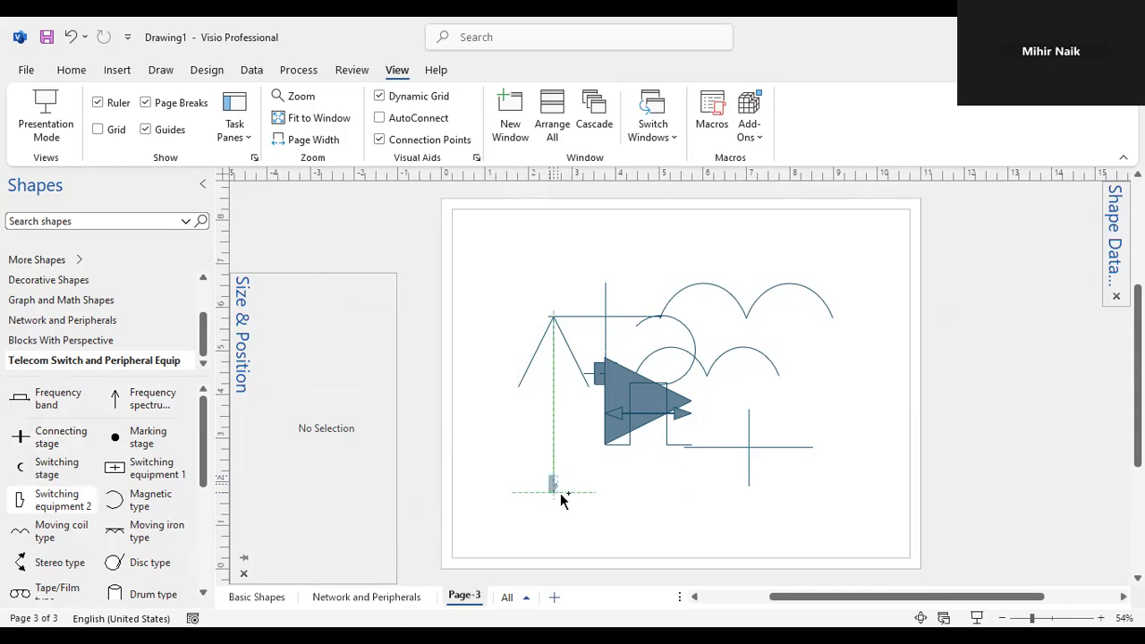
pyautogui.click(599, 503)
pyautogui.click(554, 488)
pyautogui.moveTo(552, 483); pyautogui.dragTo(517, 483)
pyautogui.click(582, 490)
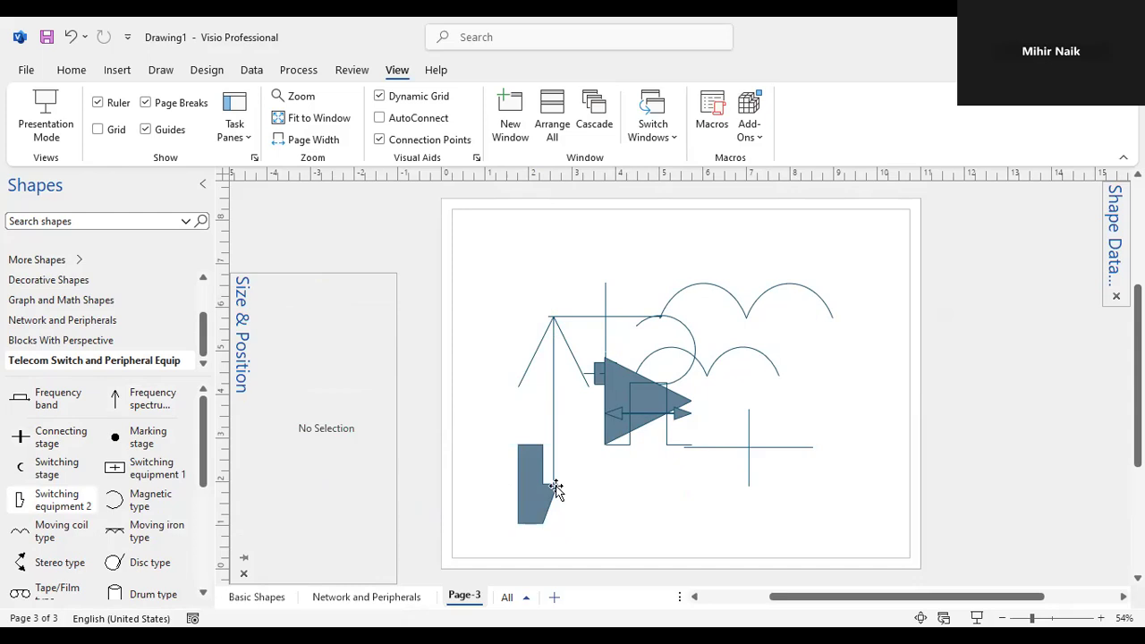
# - Nudge the switching equipment shape horizontally to X 2.2016 in so its point meets the lower end of the arrow line
pyautogui.hscroll(-2, 555, 487)
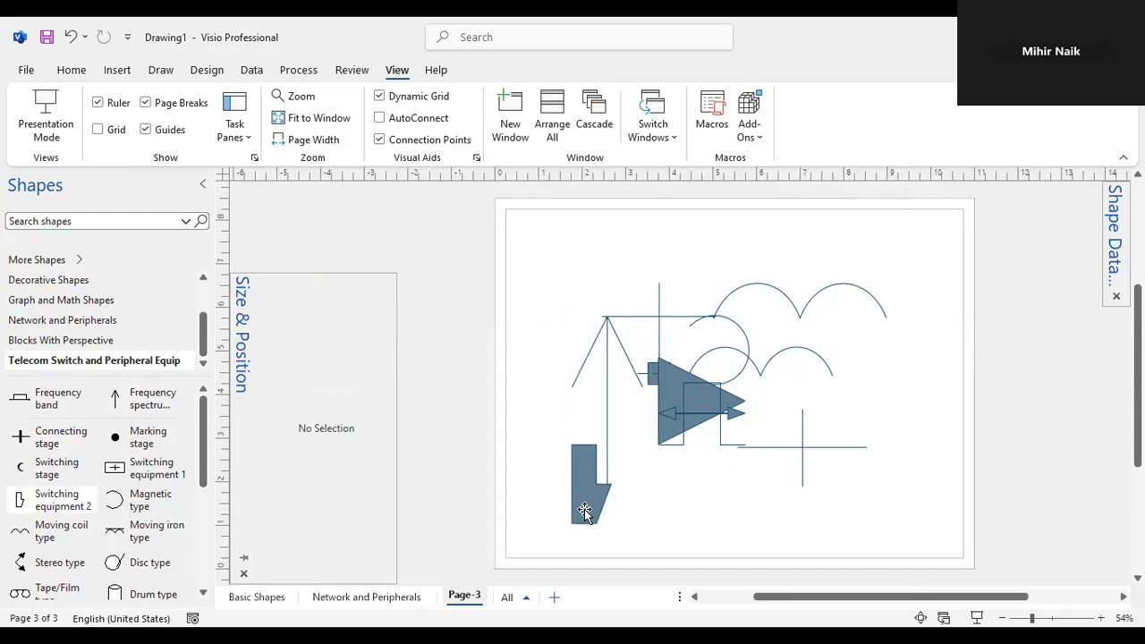
pyautogui.click(582, 511)
pyautogui.press('Left')
pyautogui.press('Left')
pyautogui.press('Left')
pyautogui.press('Left')
pyautogui.press('Left')
pyautogui.press('Left')
pyautogui.press('Left')
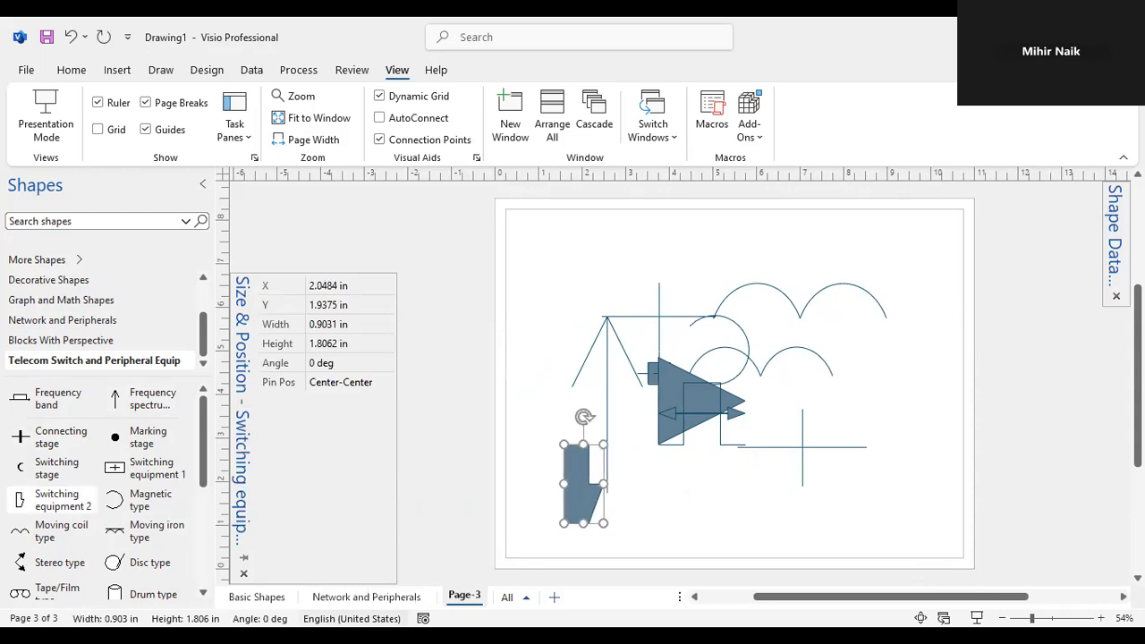
pyautogui.press('Right')
pyautogui.press('Right')
pyautogui.press('Right')
pyautogui.press('Right')
pyautogui.press('Right')
pyautogui.press('Right')
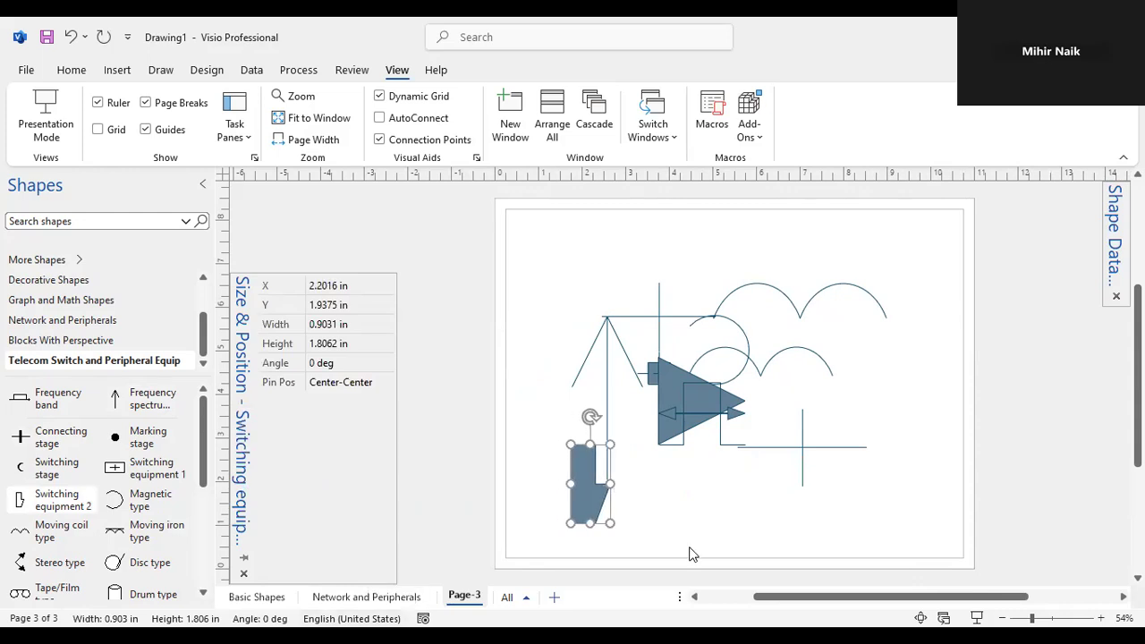
pyautogui.click(717, 506)
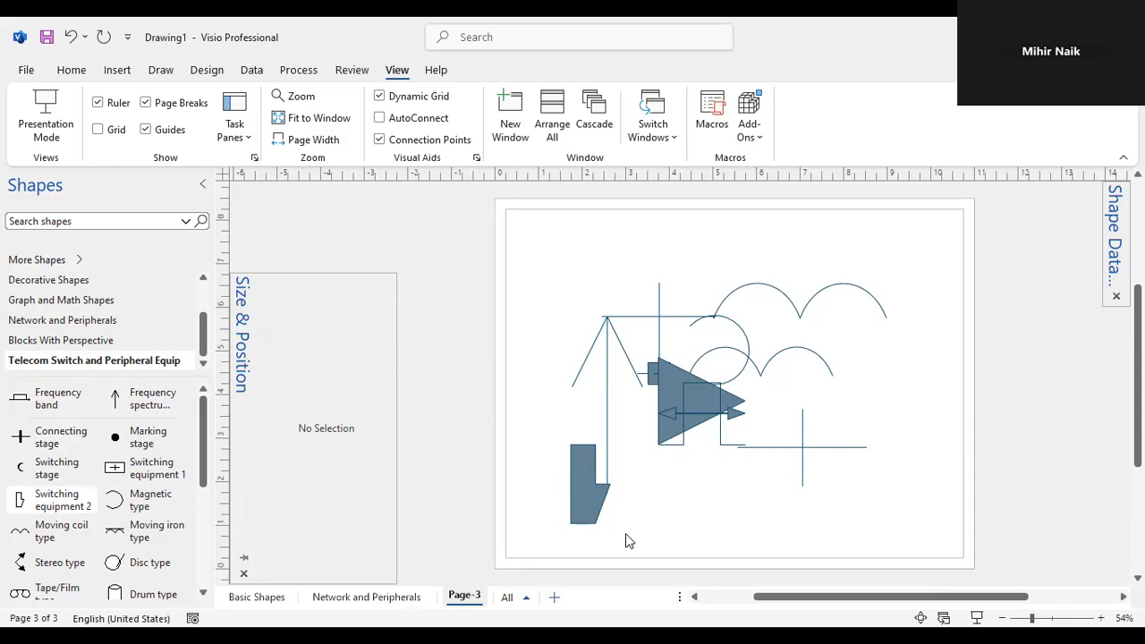
# - Place a Disc type shape just past the lower connecting stage's right end, at X 8.75 in, Y 2.7812 in
pyautogui.moveTo(116, 568); pyautogui.dragTo(876, 452)
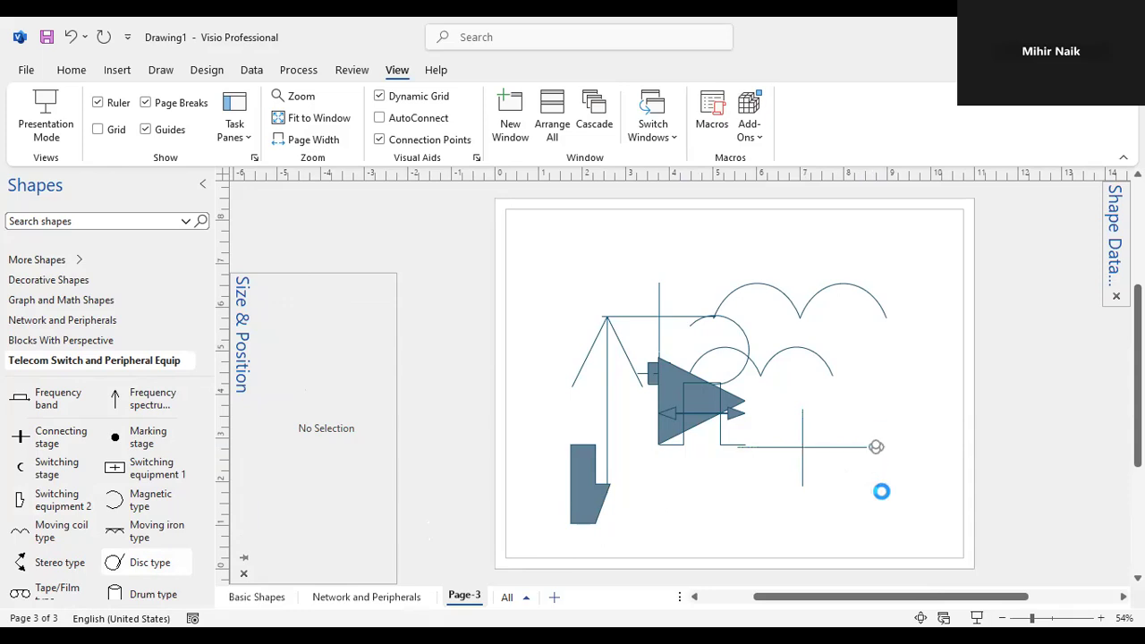
pyautogui.click(876, 450)
pyautogui.click(877, 449)
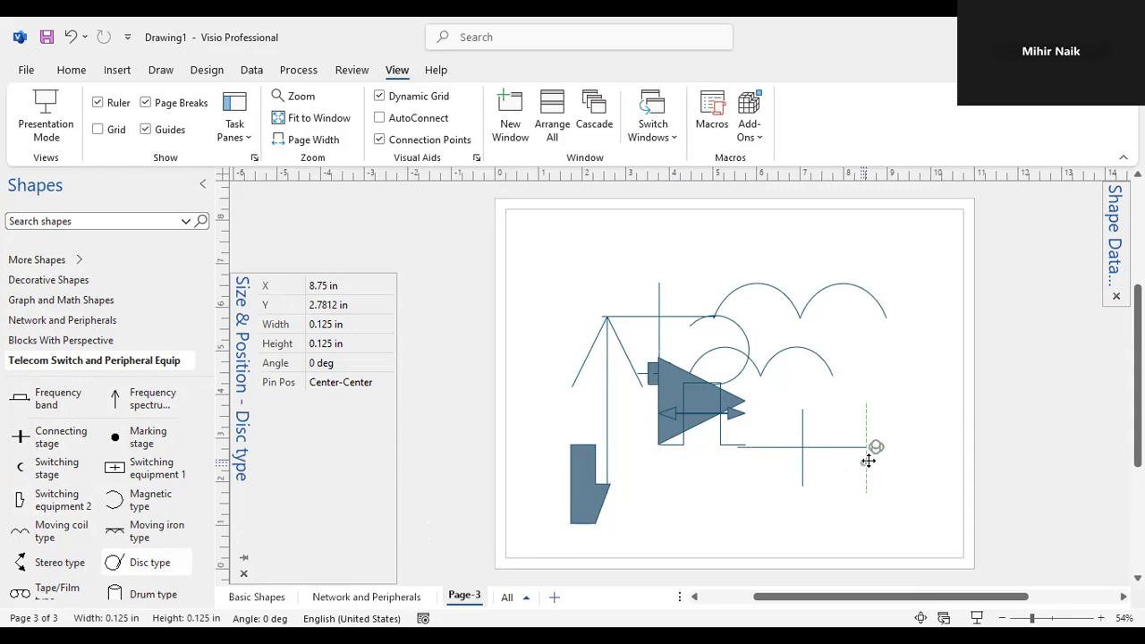
pyautogui.moveTo(864, 461)
pyautogui.mouseDown()
pyautogui.moveTo(852, 476)
pyautogui.moveTo(874, 449)
pyautogui.mouseUp()
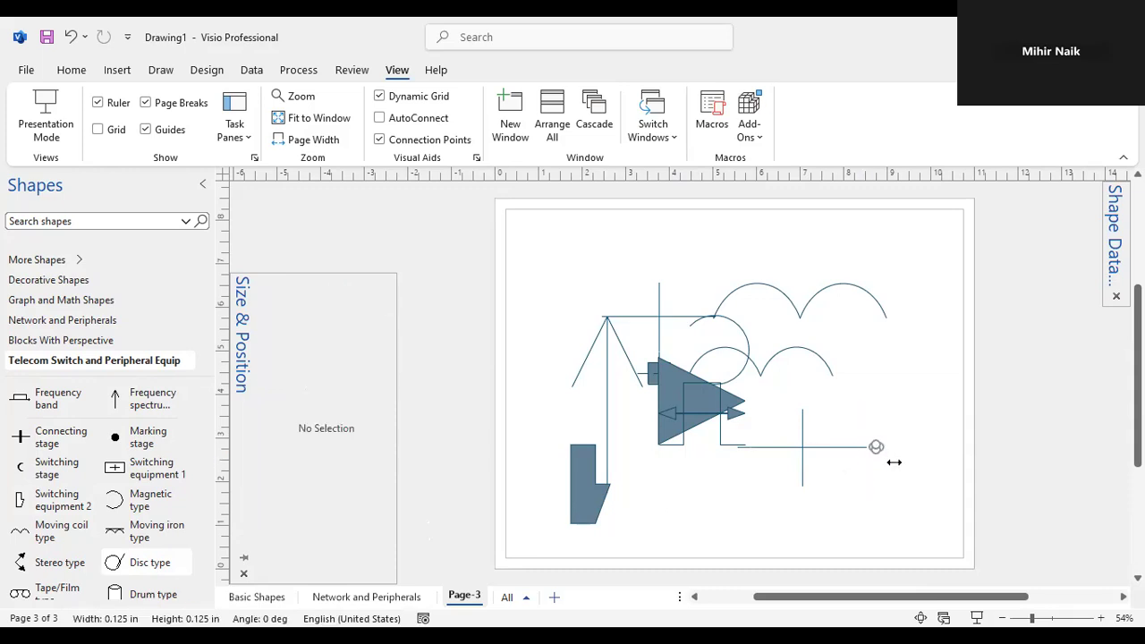
pyautogui.click(895, 466)
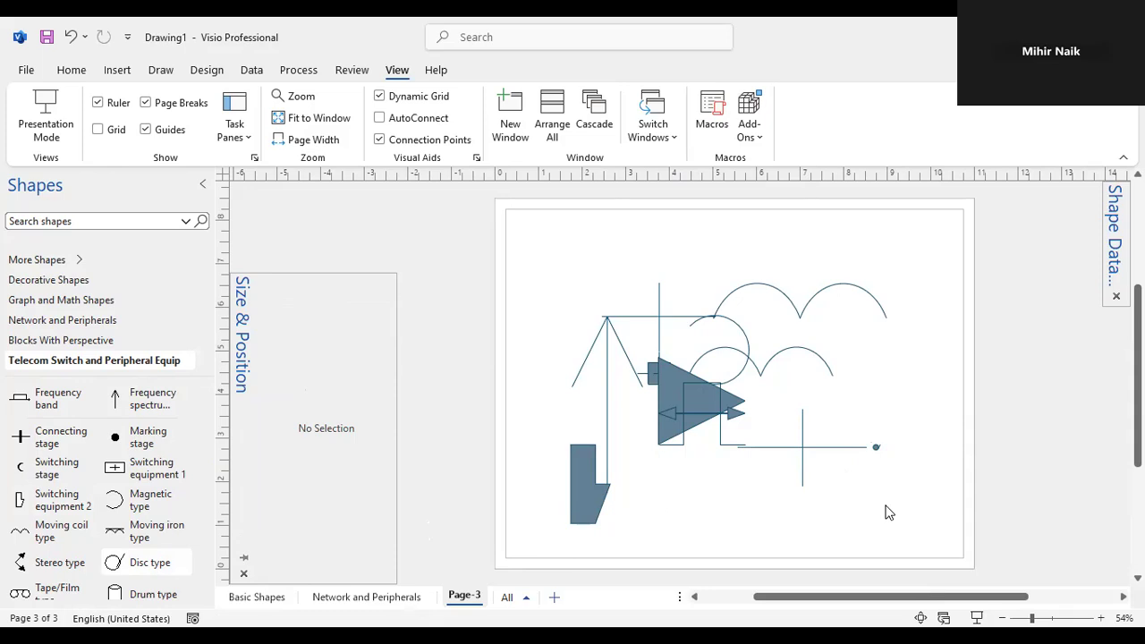
pyautogui.hscroll(-2, 888, 512)
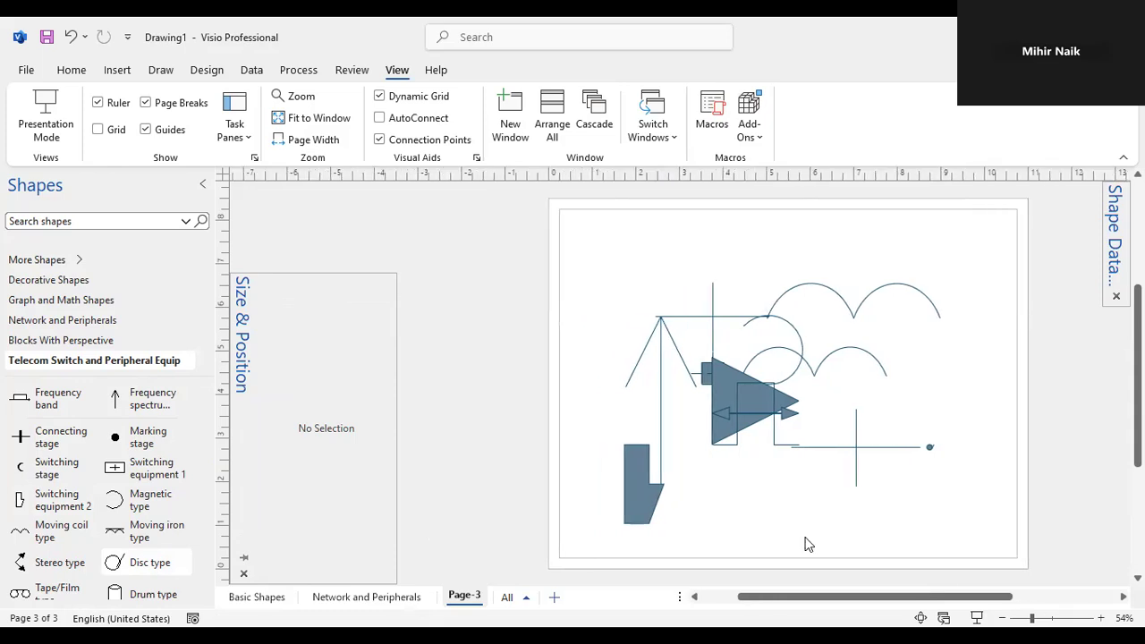
# - Enlarge the disc type shape upward to about 0.66 by 0.66 in at the lower connecting stage's right end
pyautogui.click(930, 448)
pyautogui.click(928, 480)
pyautogui.click(923, 447)
pyautogui.click(940, 475)
pyautogui.moveTo(931, 452); pyautogui.dragTo(935, 422)
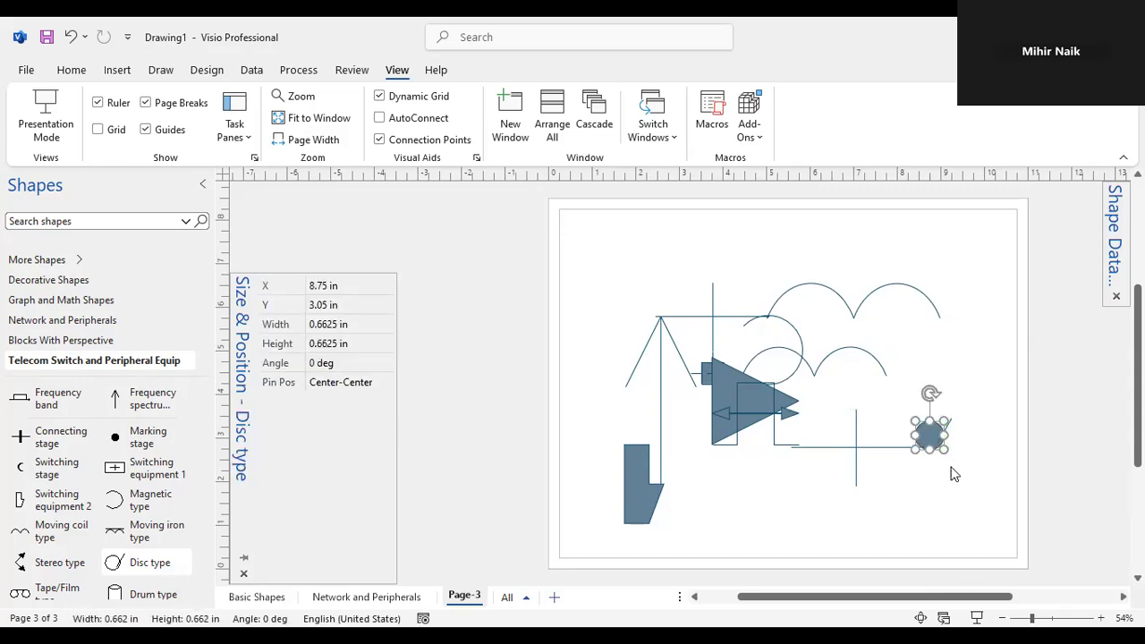
pyautogui.click(937, 457)
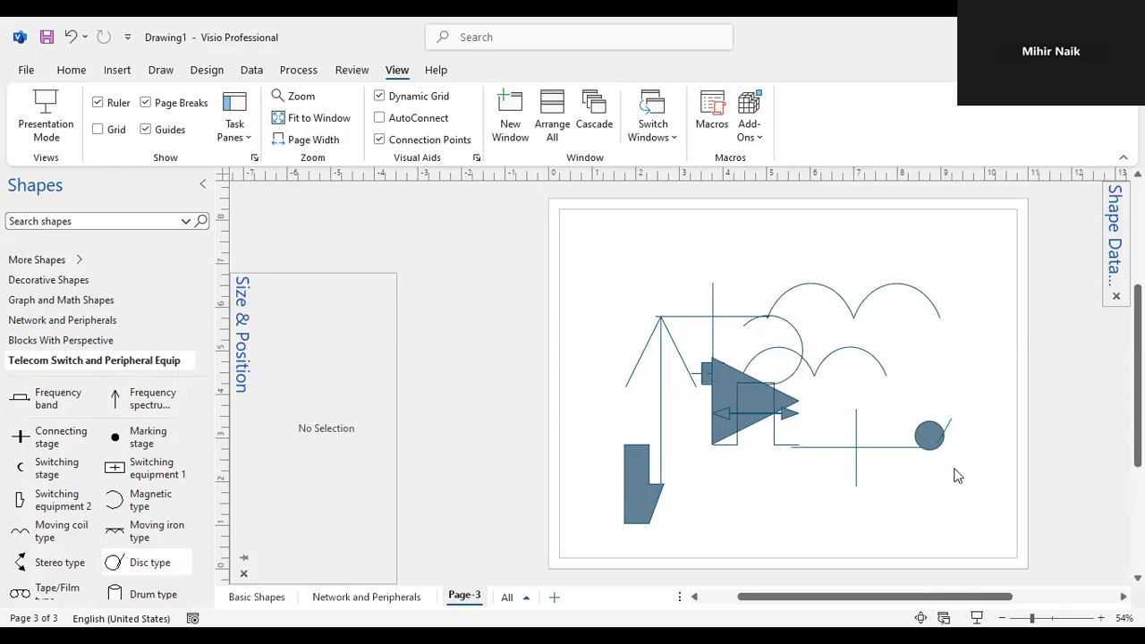
# - Set the disc type shape's width to 1.6625 in and then its height to 3.6625 in
pyautogui.click(928, 436)
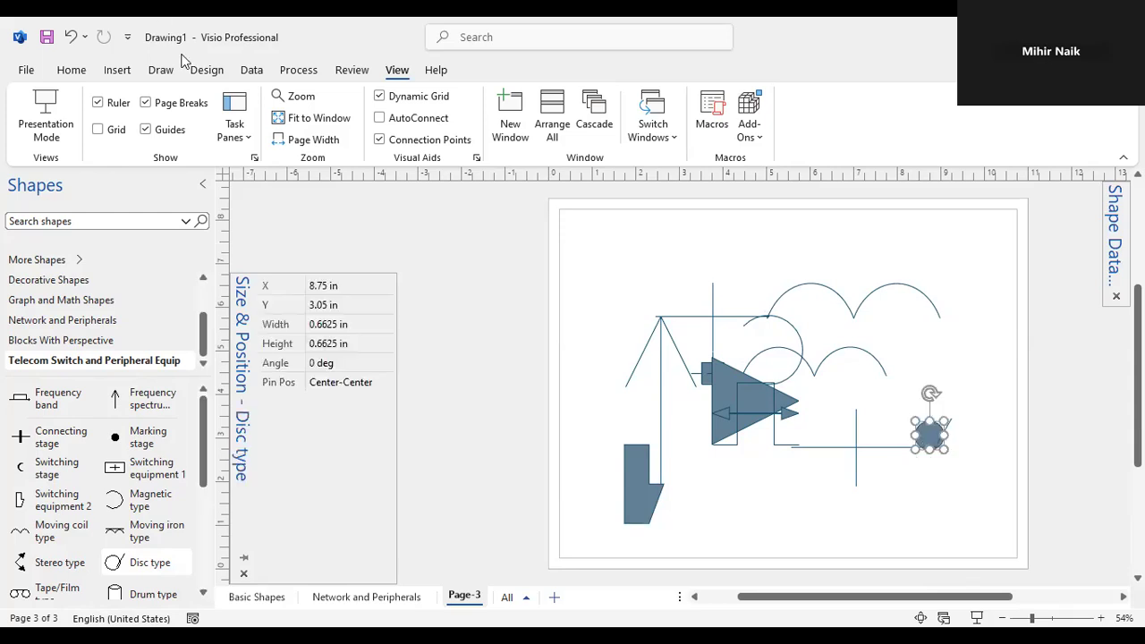
pyautogui.click(250, 139)
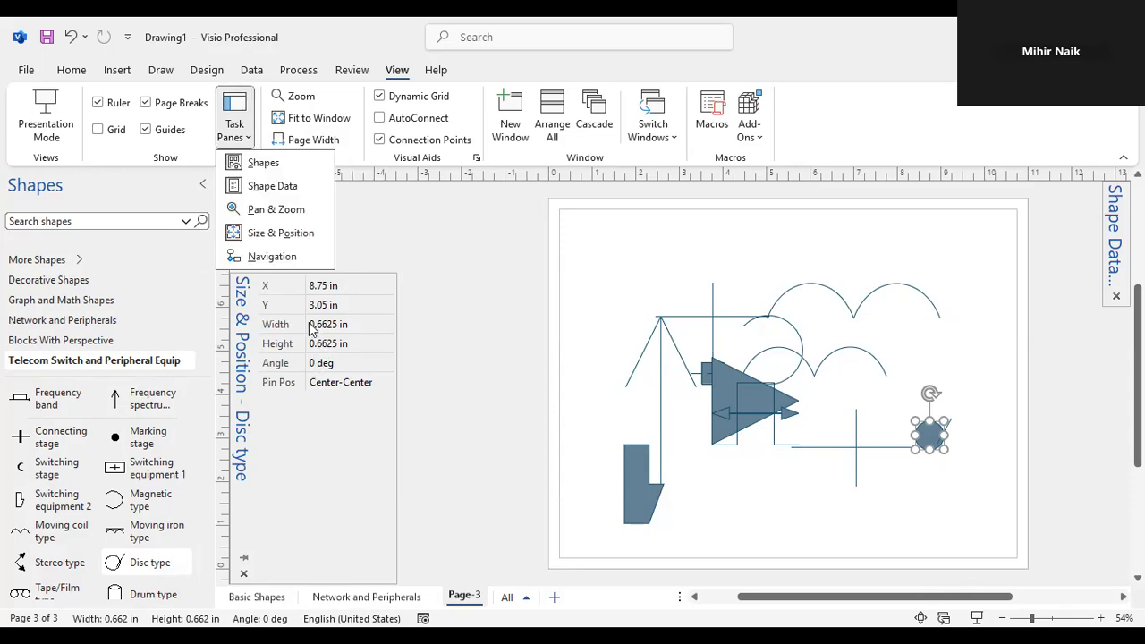
pyautogui.click(312, 329)
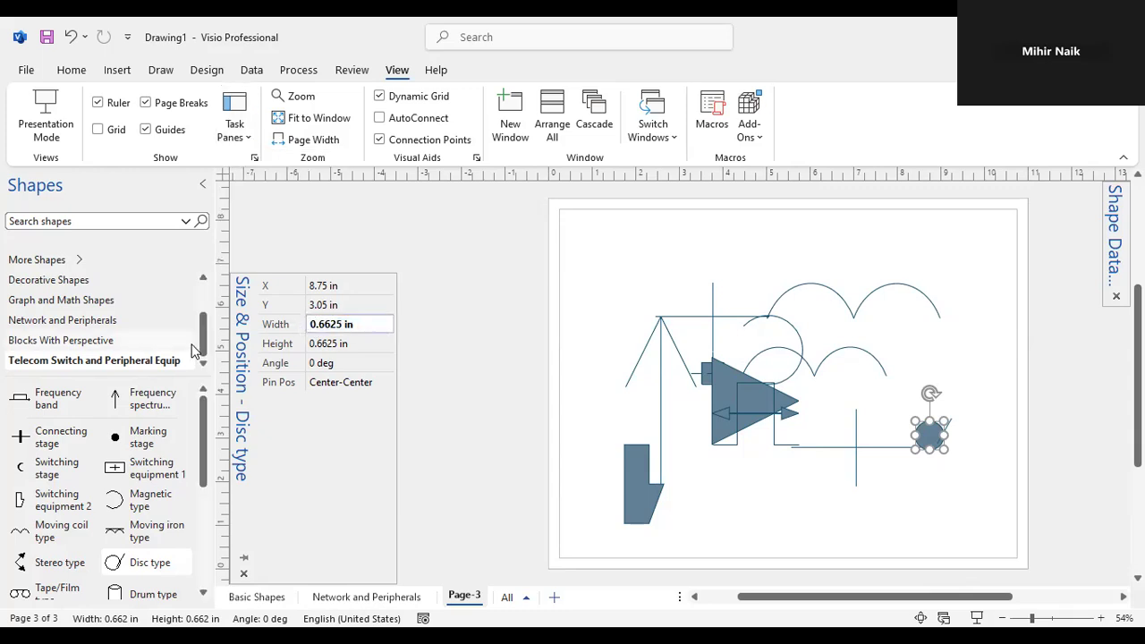
pyautogui.press('Delete')
pyautogui.press('Delete')
pyautogui.write('1.')
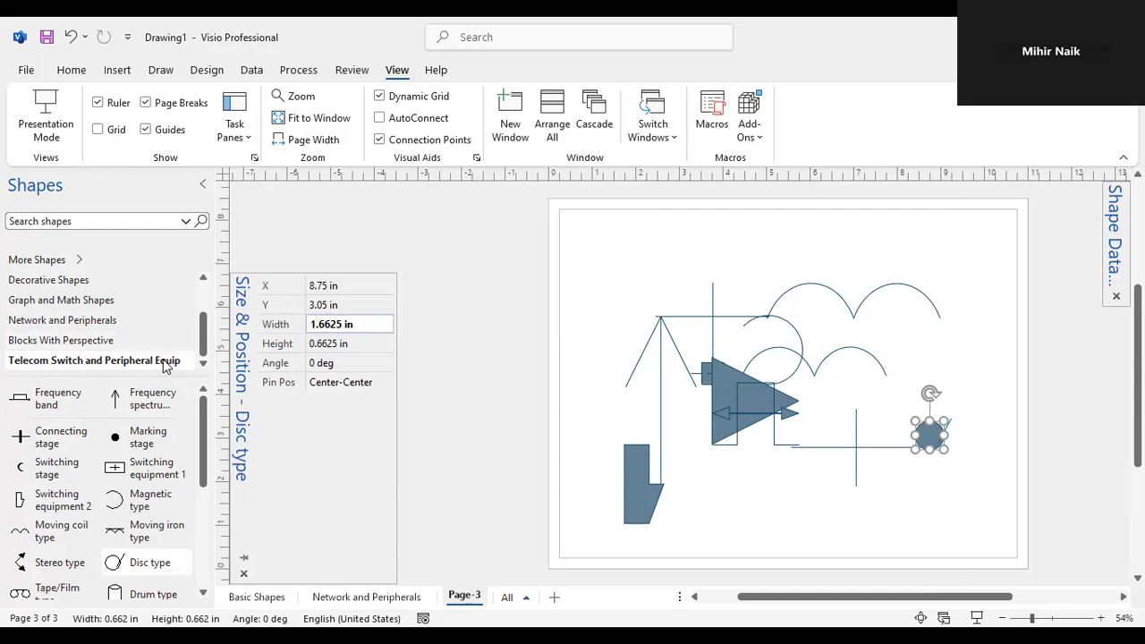
pyautogui.click(315, 345)
pyautogui.click(312, 343)
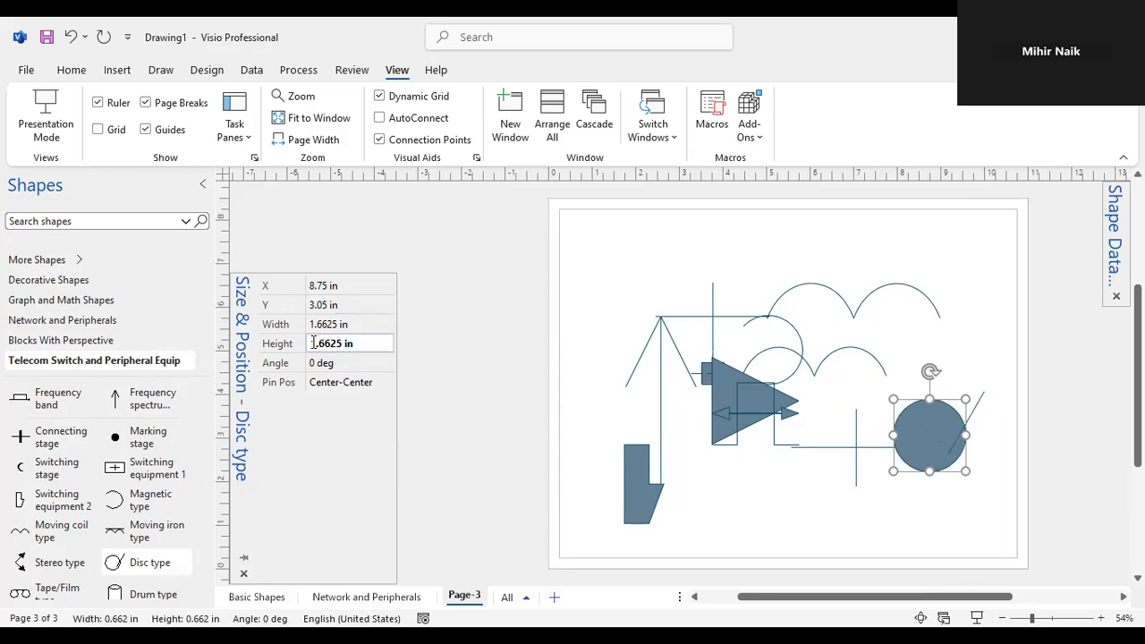
pyautogui.press('Delete')
pyautogui.write('3')
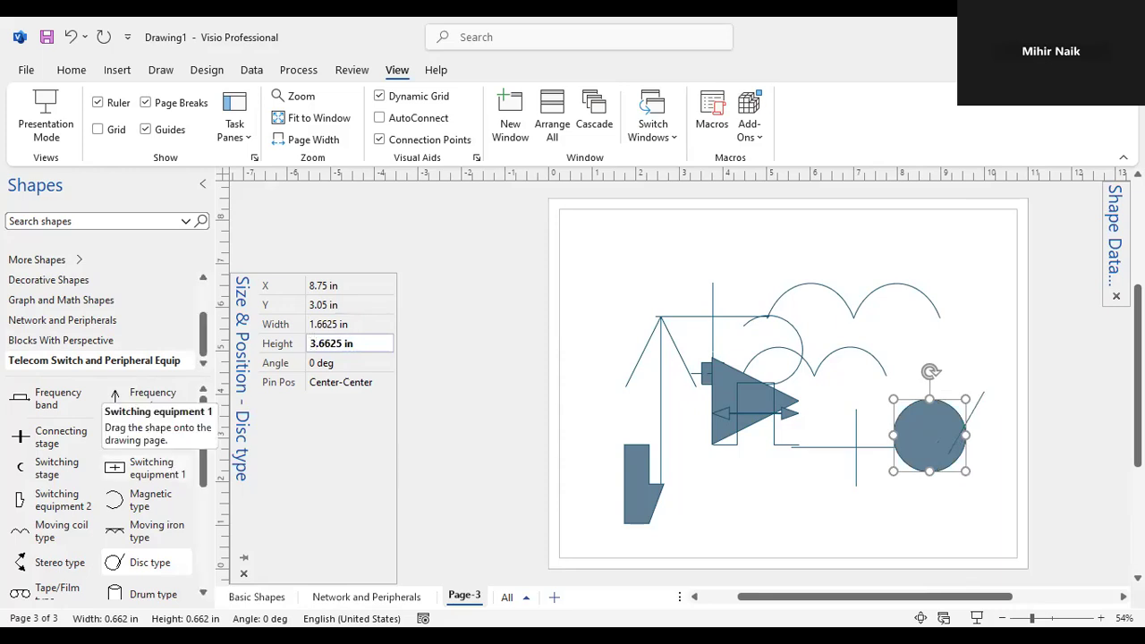
pyautogui.click(425, 402)
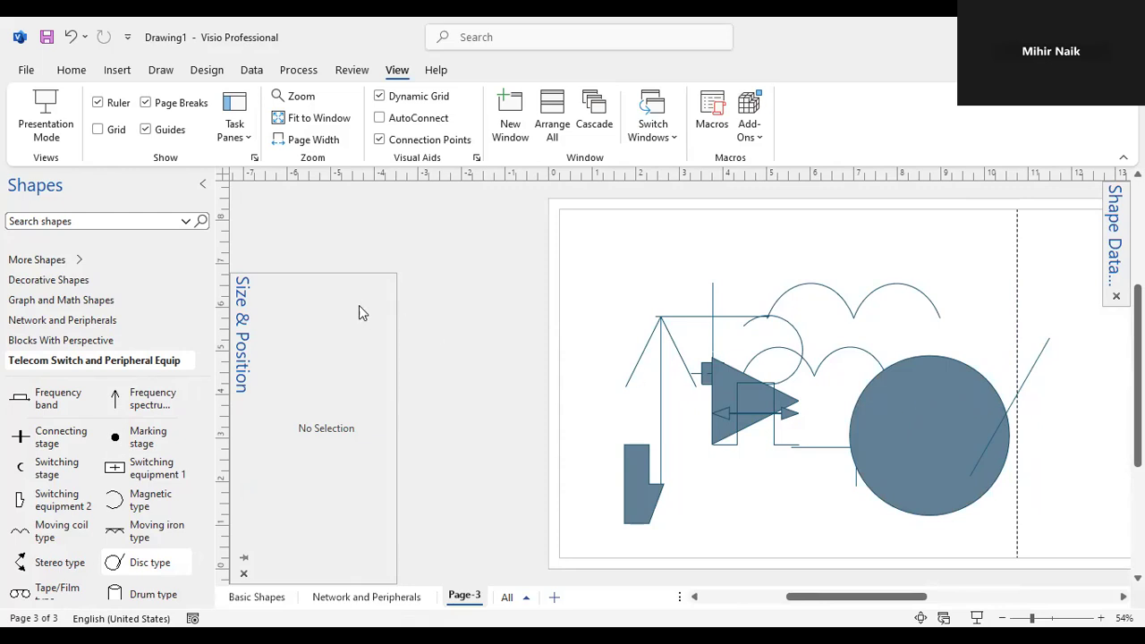
# - Rotate the enlarged disc type shape to an angle of 90 degrees
pyautogui.click(898, 407)
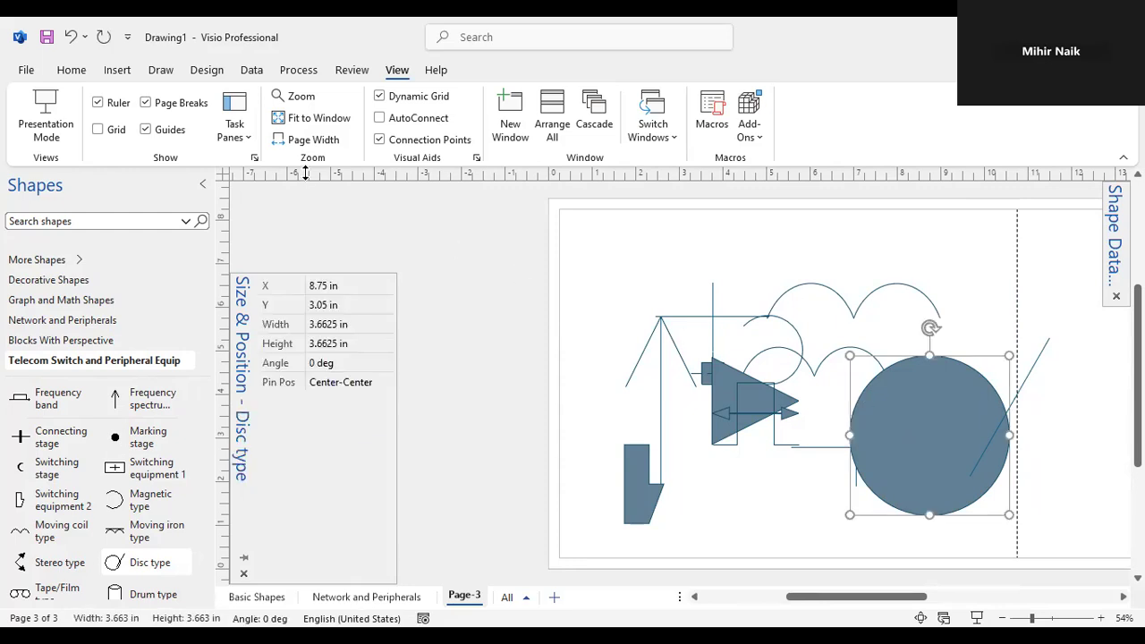
pyautogui.click(313, 367)
pyautogui.click(309, 367)
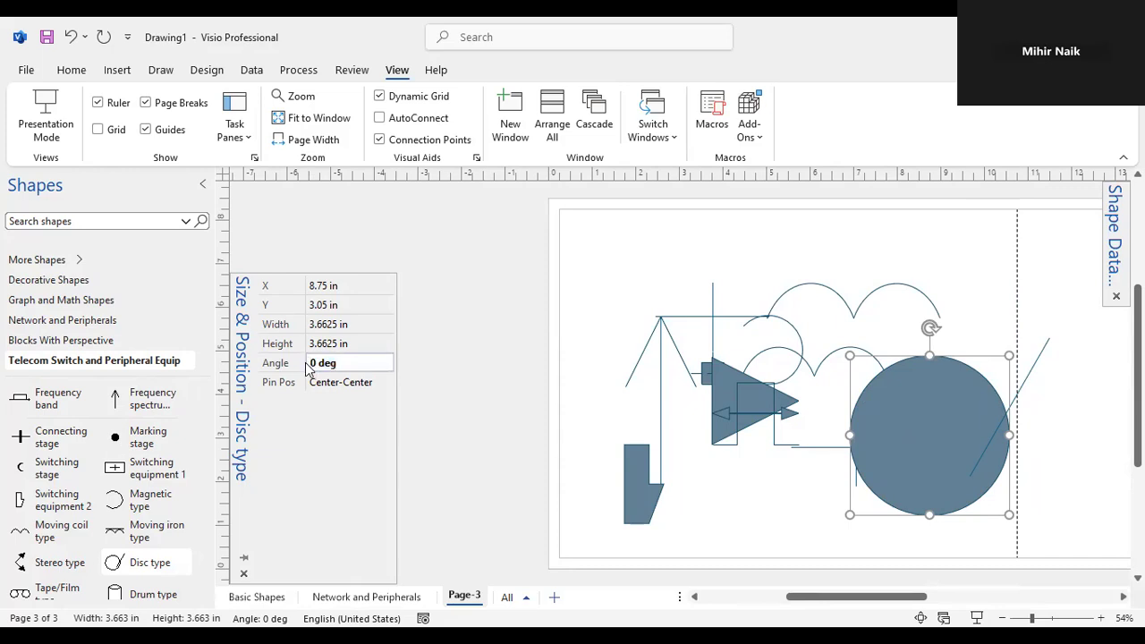
pyautogui.write('9')
pyautogui.click(503, 373)
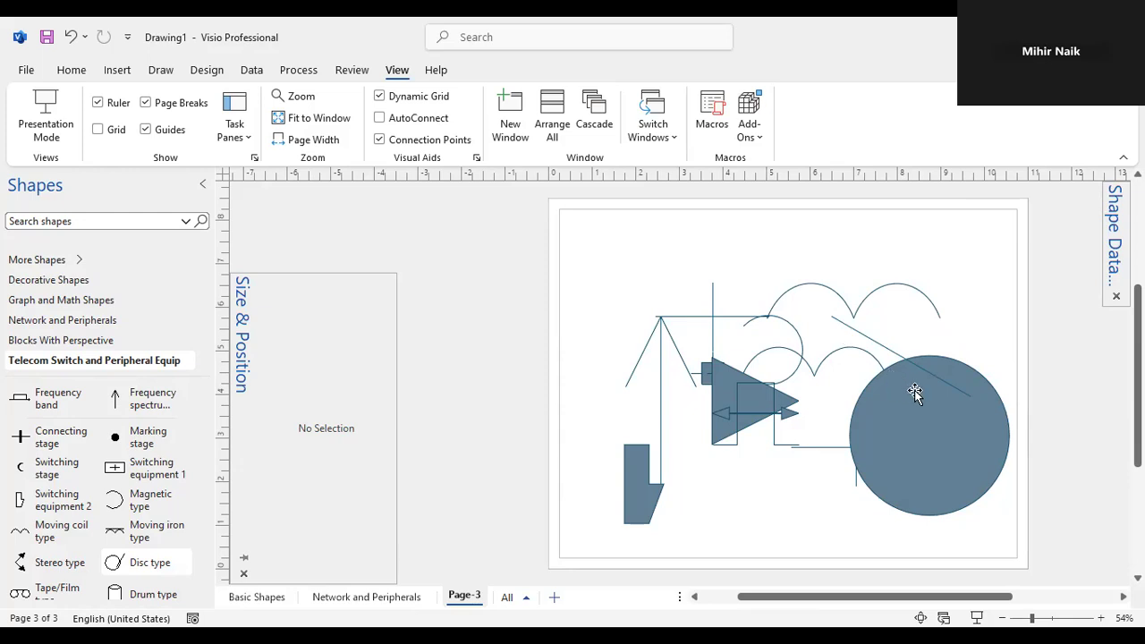
# - Reset the large disc type shape's angle to 0 degrees
pyautogui.click(952, 420)
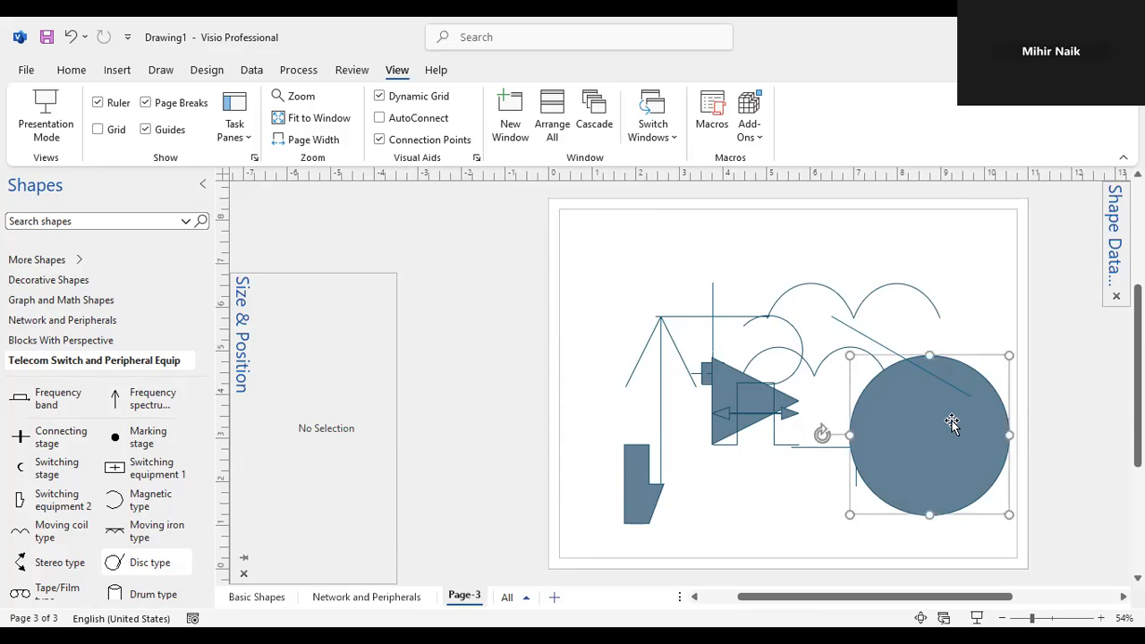
pyautogui.click(248, 139)
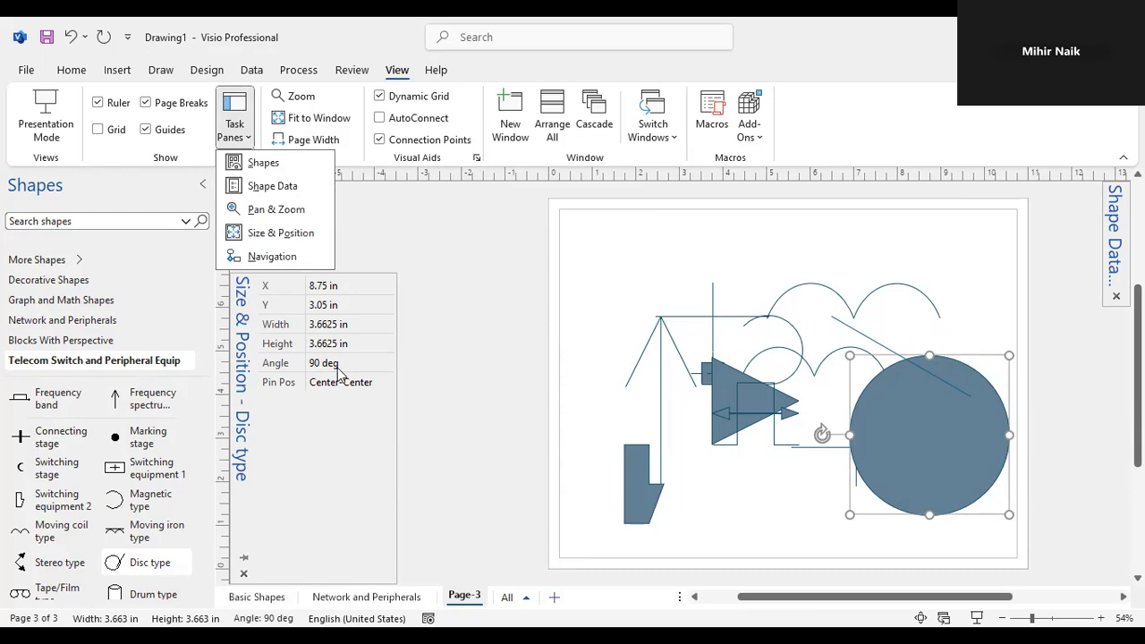
pyautogui.click(339, 372)
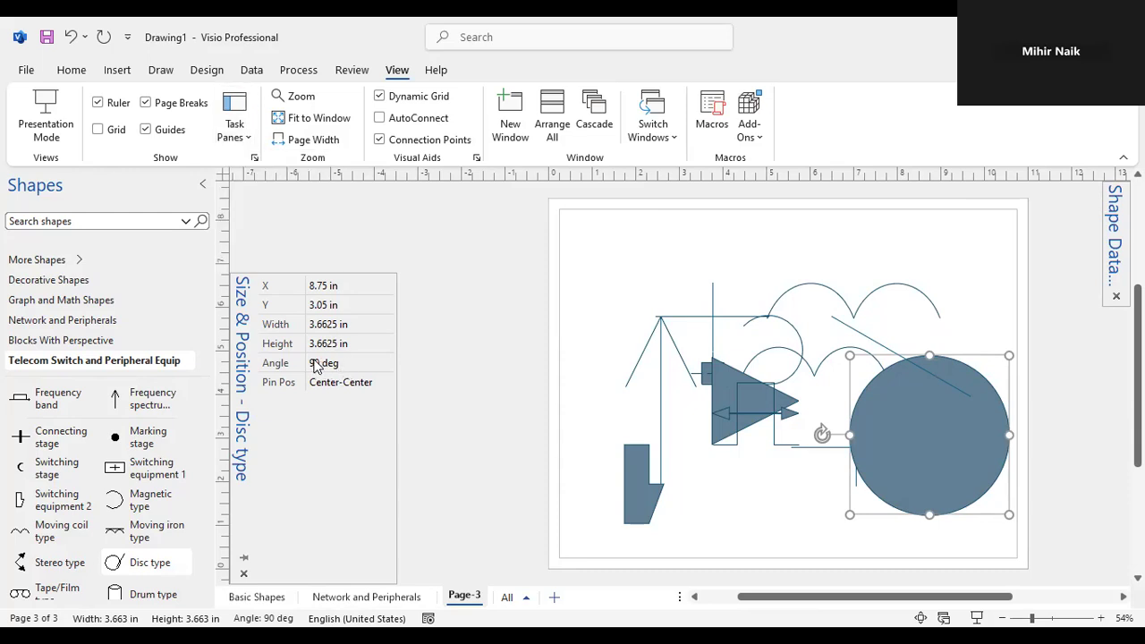
pyautogui.doubleClick(315, 365)
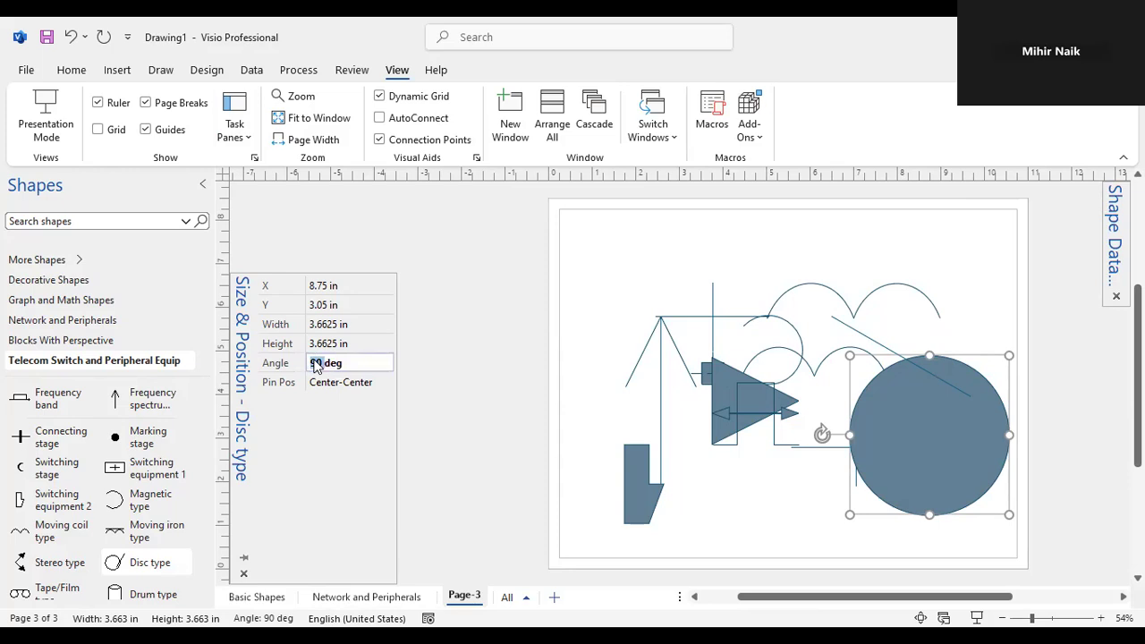
pyautogui.write('0')
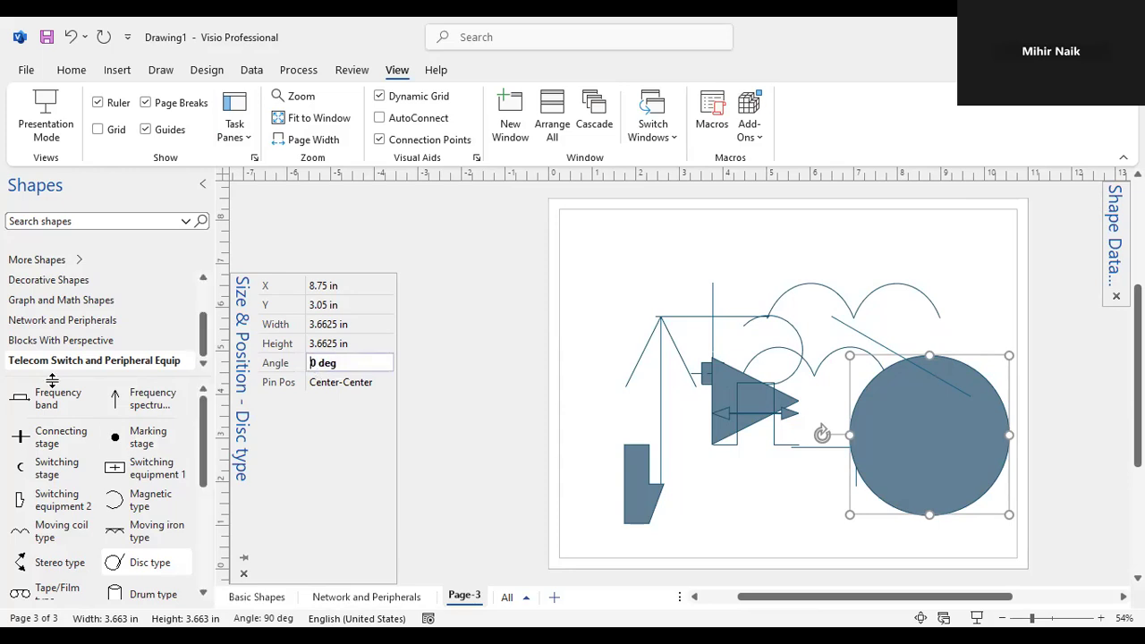
pyautogui.press('Return')
pyautogui.click(528, 421)
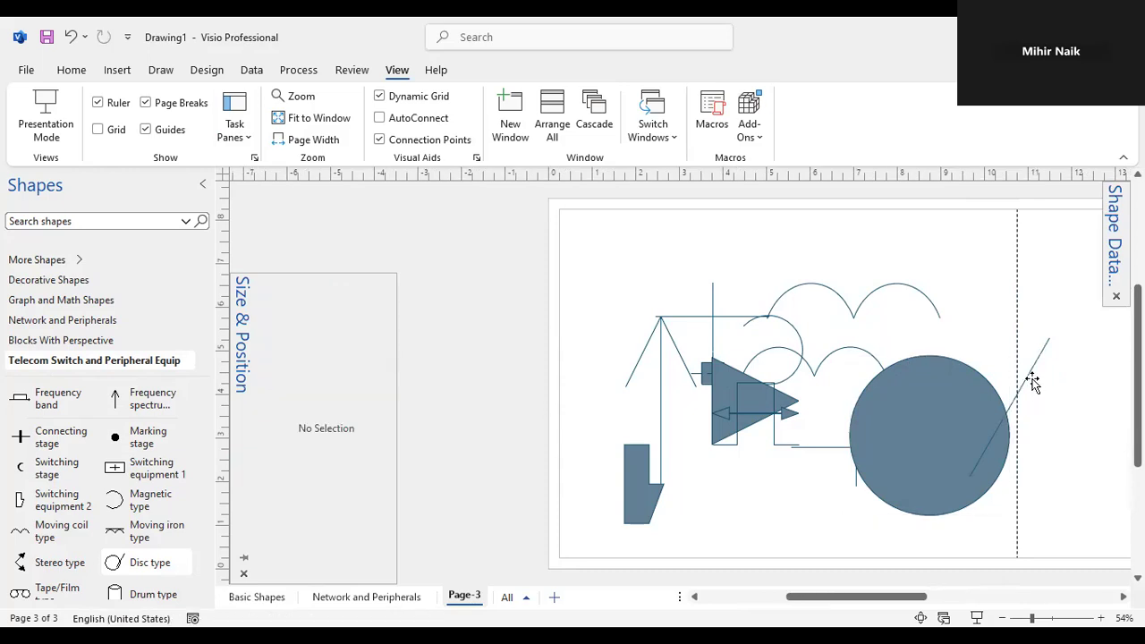
# - Set the large disc type shape's angle to 90 degrees again
pyautogui.click(953, 391)
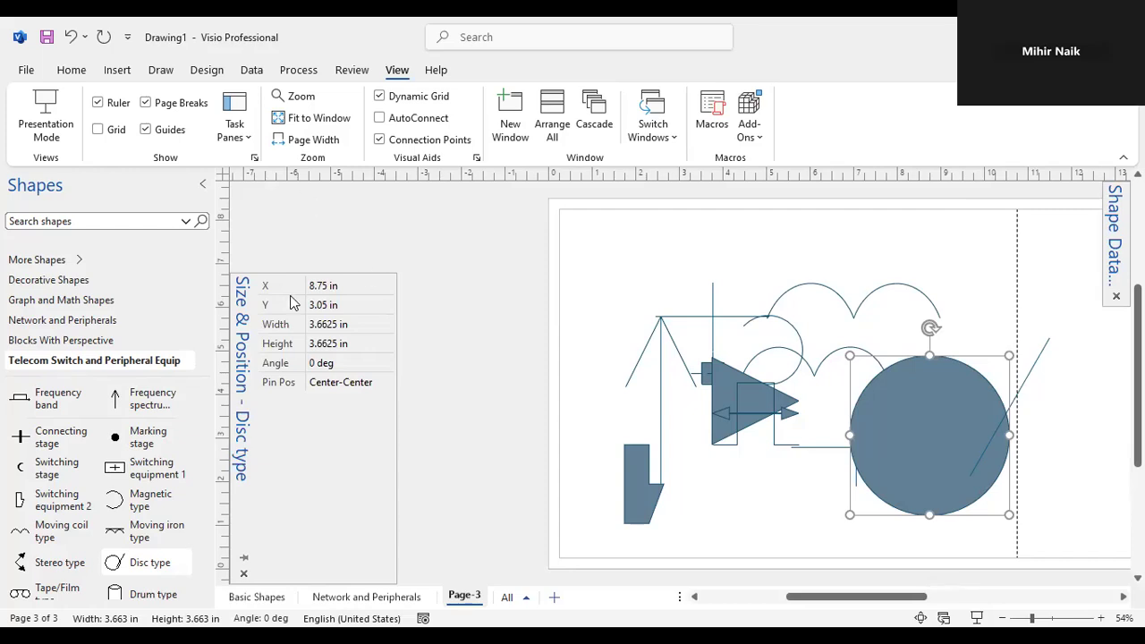
pyautogui.click(313, 367)
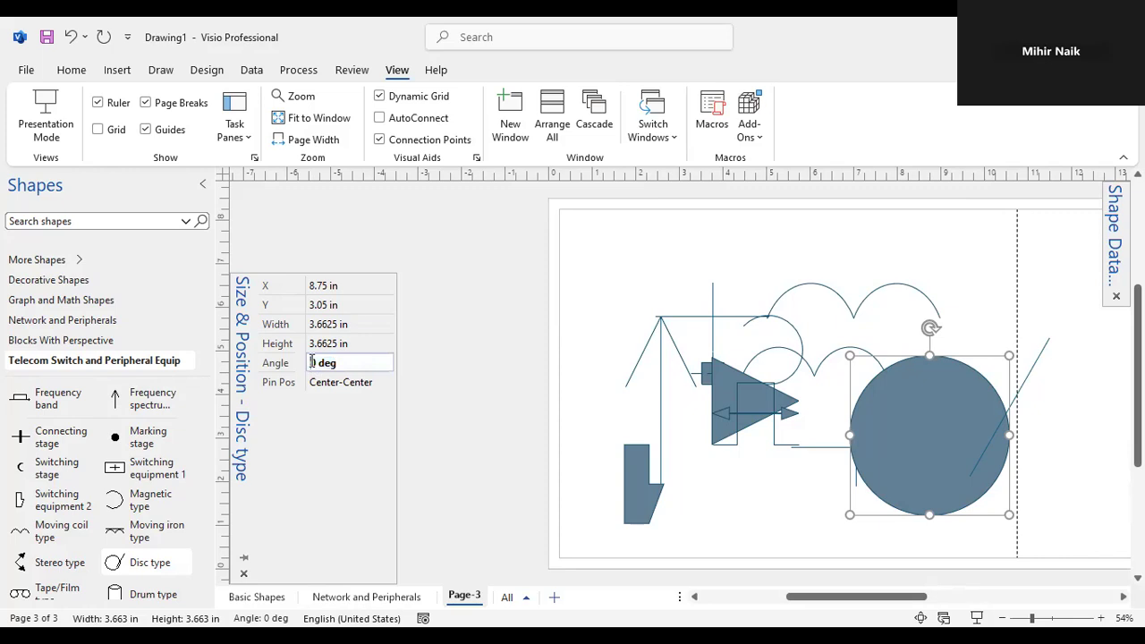
pyautogui.write('9')
pyautogui.click(509, 370)
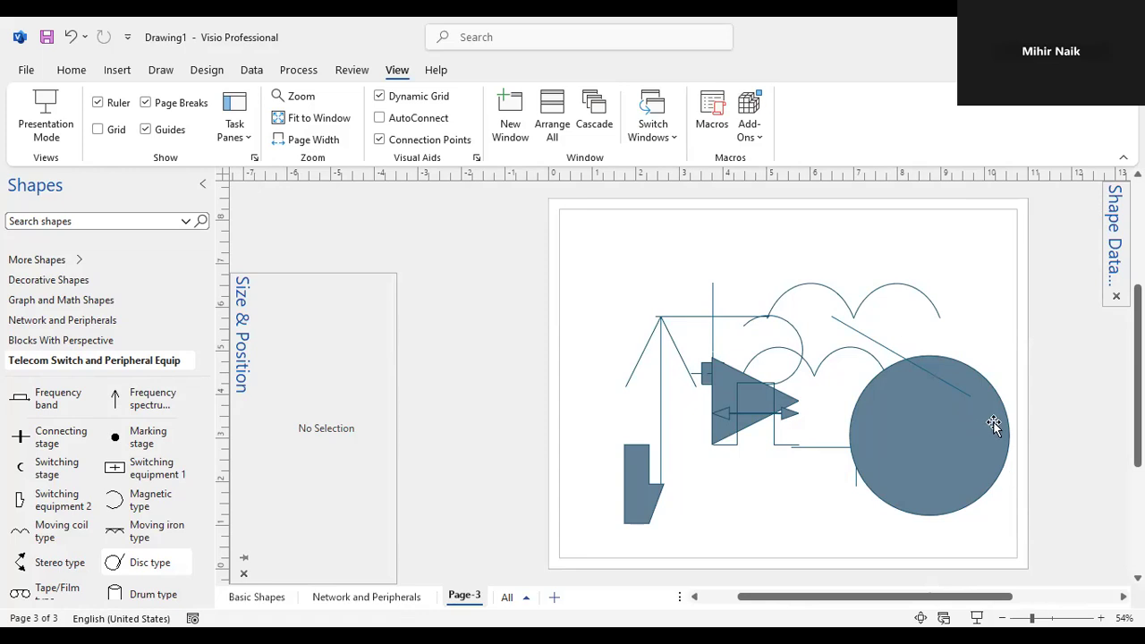
pyautogui.click(923, 442)
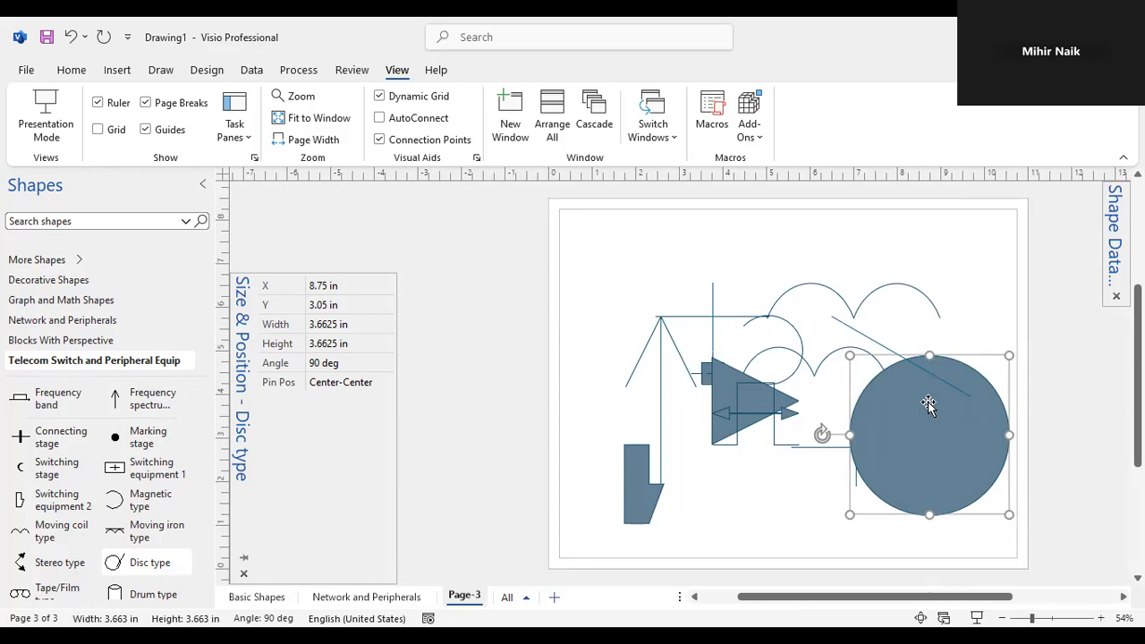
pyautogui.press('Escape')
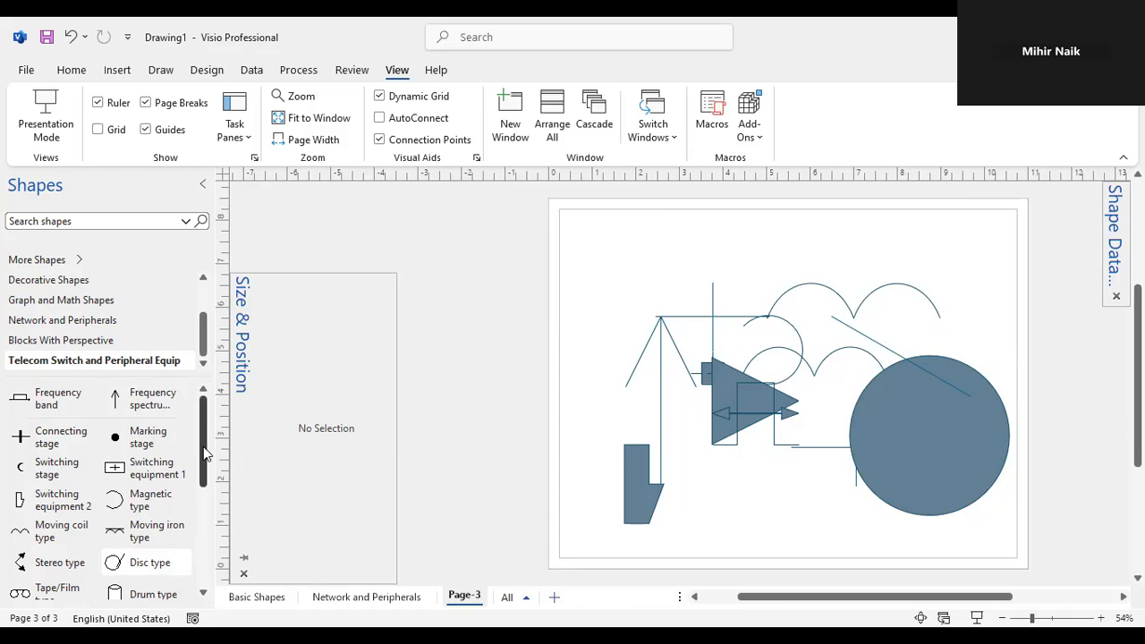
# - Try to place another Disc type shape over the large disc
pyautogui.scroll(-1, 183, 501)
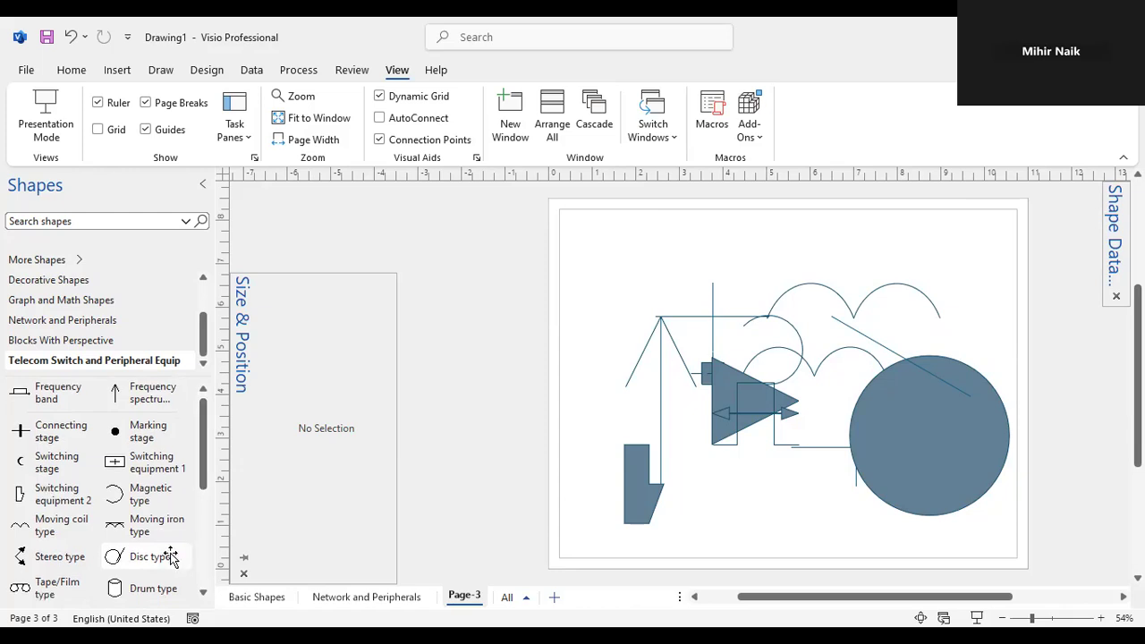
pyautogui.moveTo(179, 558); pyautogui.dragTo(980, 425)
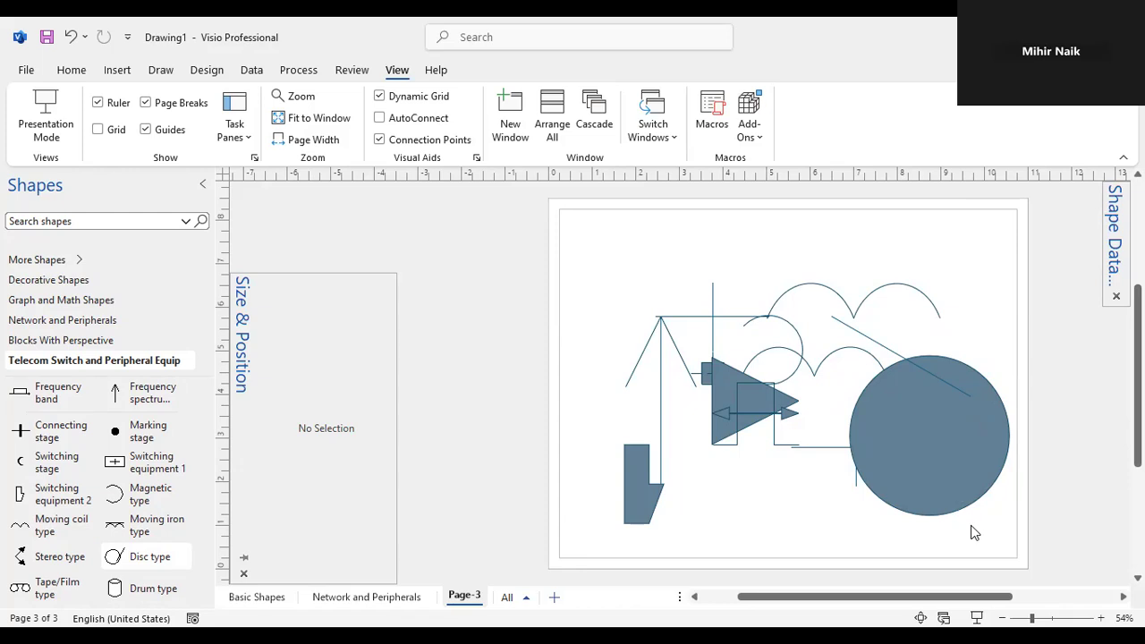
pyautogui.click(919, 370)
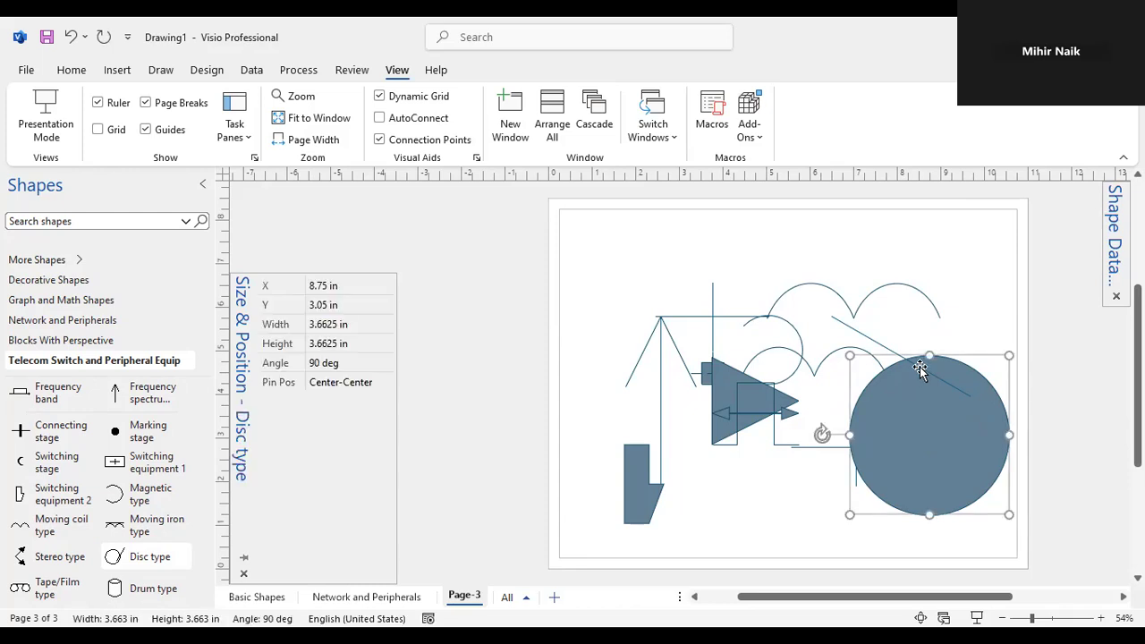
pyautogui.click(872, 343)
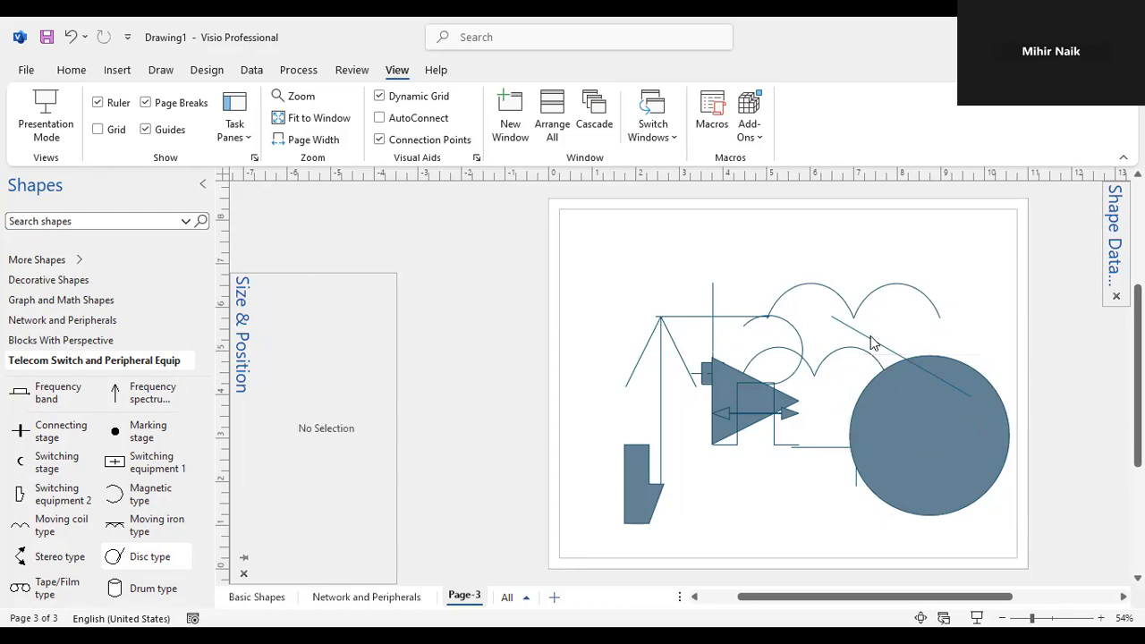
pyautogui.click(912, 380)
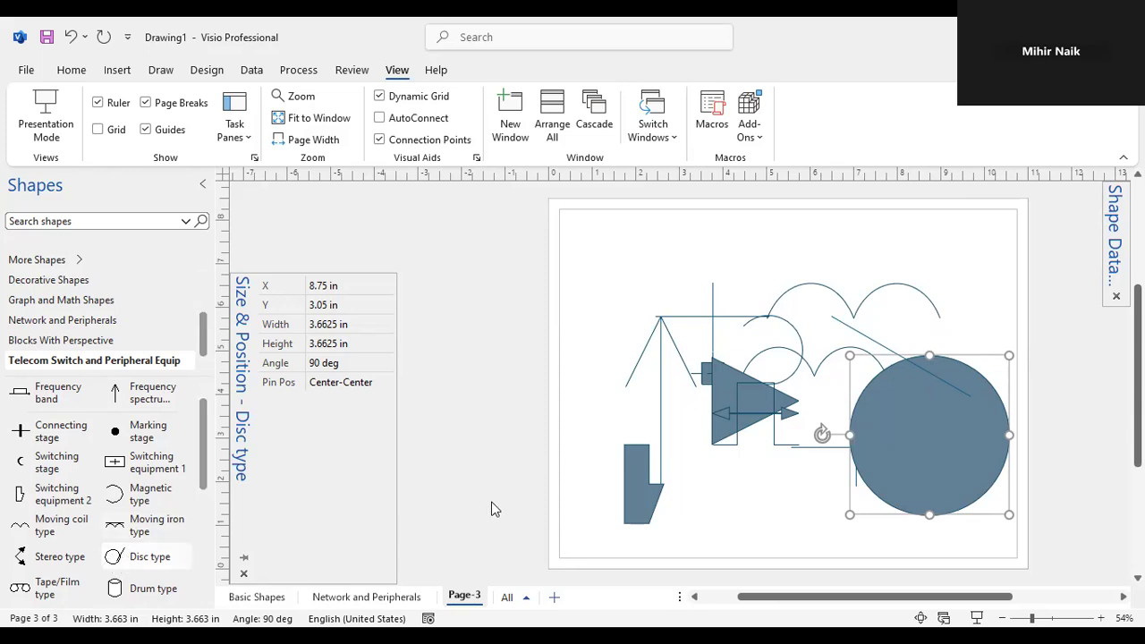
# - Place a second Disc type shape, about 1.99 by 1.99 in, below the triangle and shift it to X 4.2552 in, Y 1.2448 in
pyautogui.scroll(-1, 669, 335)
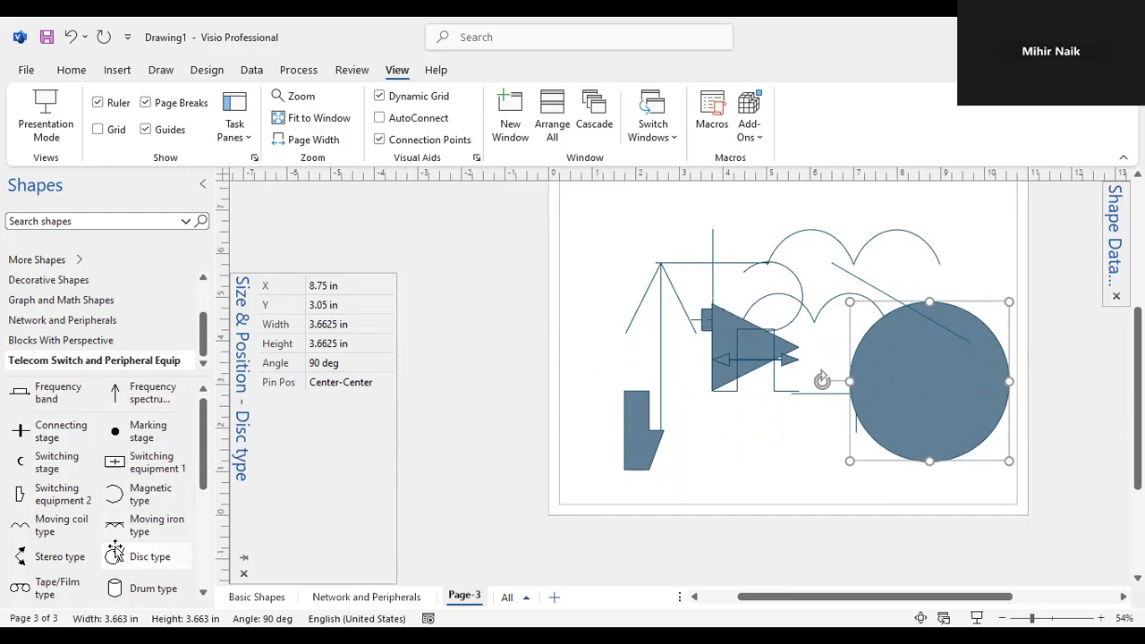
pyautogui.moveTo(111, 556); pyautogui.dragTo(793, 463)
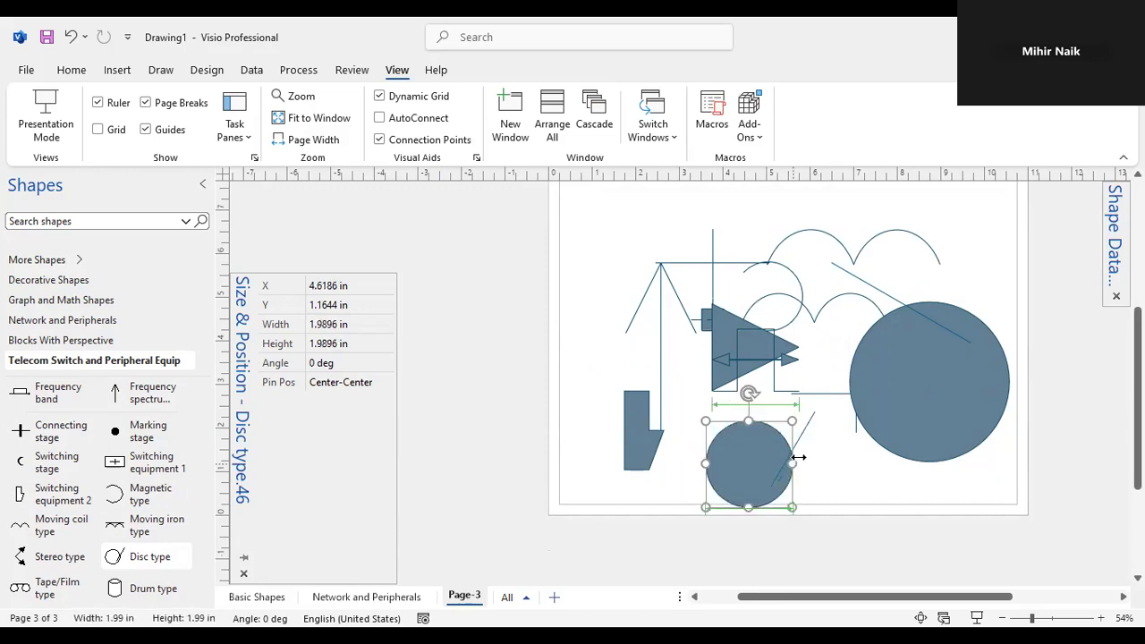
pyautogui.click(827, 472)
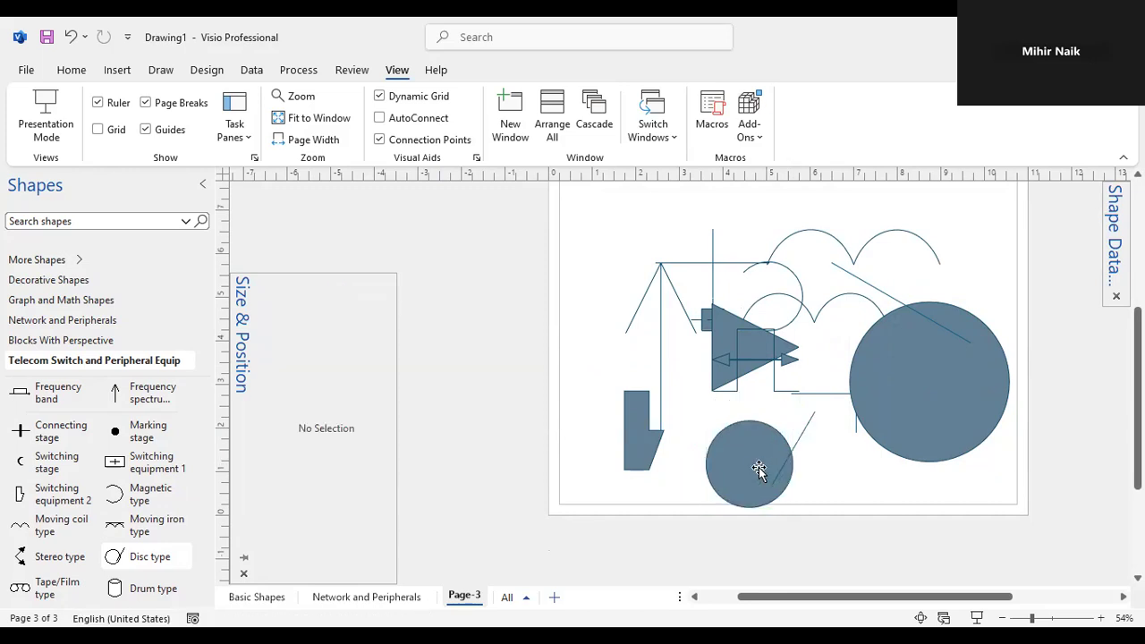
pyautogui.moveTo(761, 459); pyautogui.dragTo(746, 456)
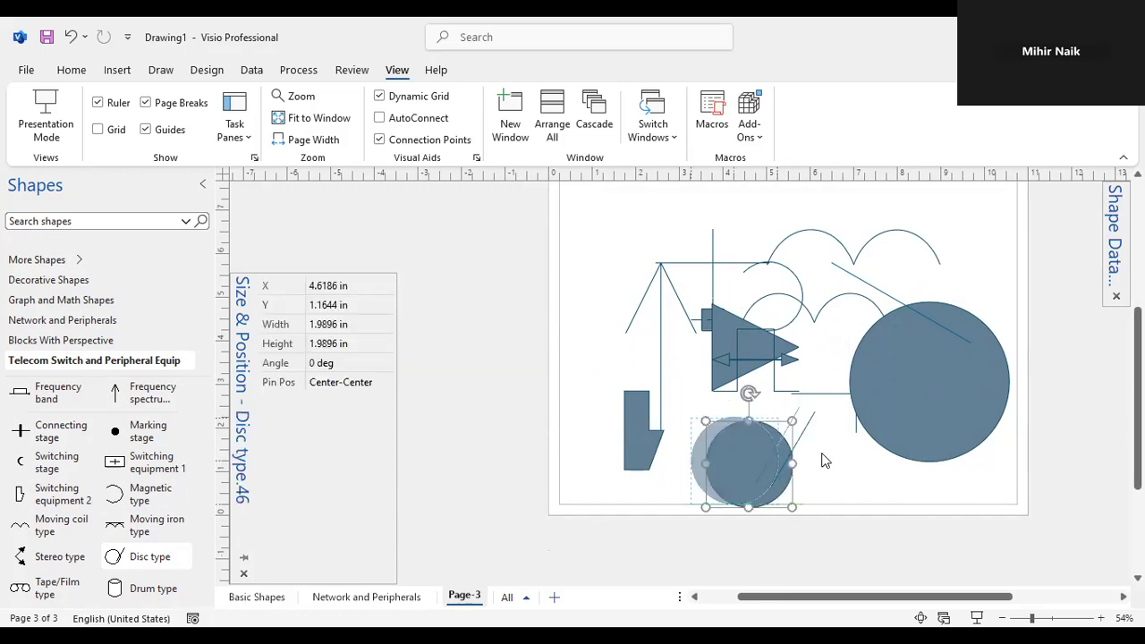
pyautogui.click(823, 460)
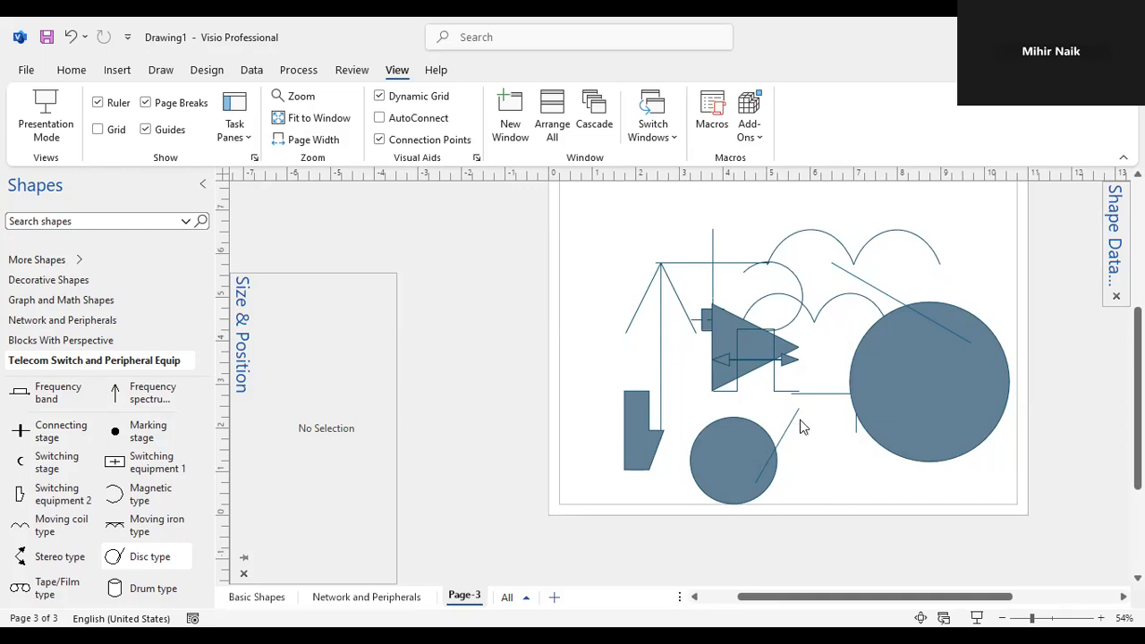
pyautogui.click(739, 434)
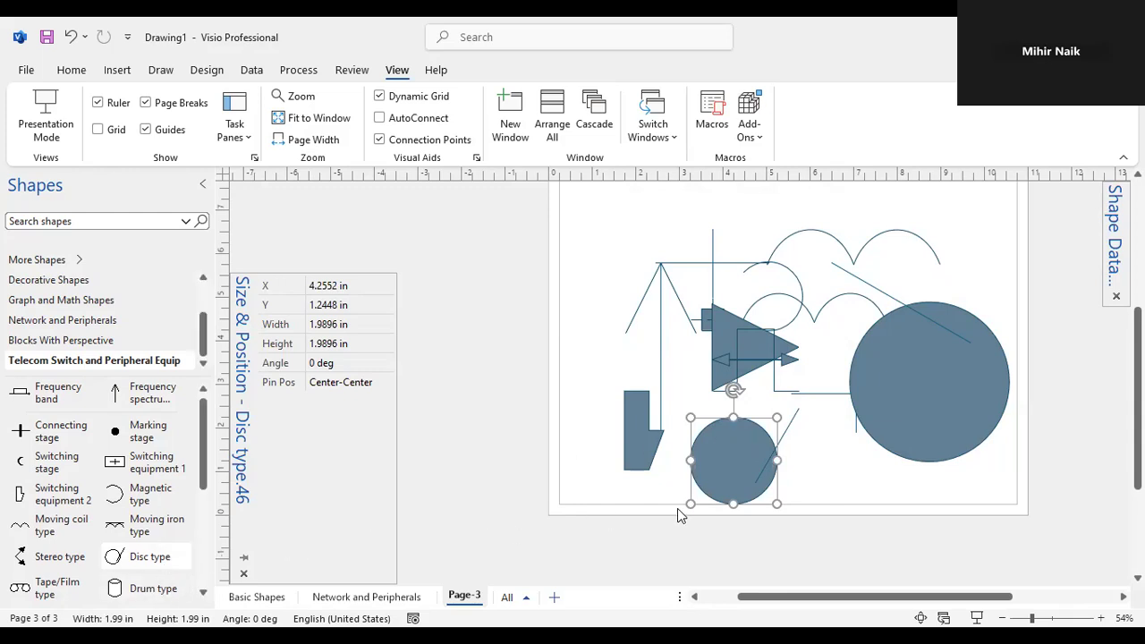
pyautogui.click(878, 466)
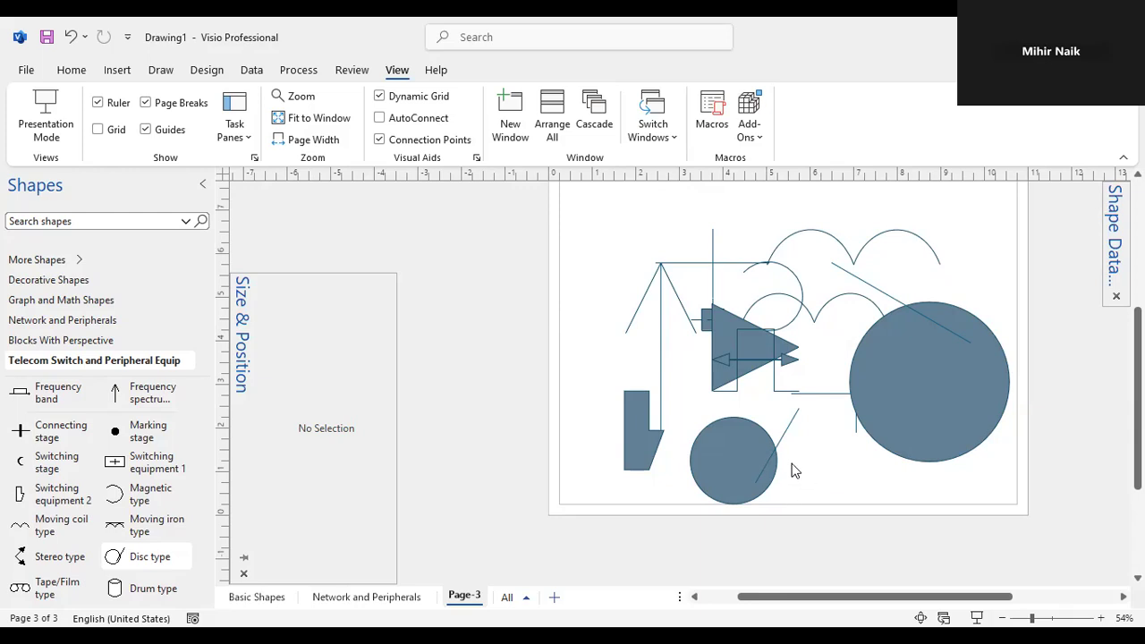
# - Set the angle of the smaller Disc type shape below the triangle to 30 degrees
pyautogui.click(762, 460)
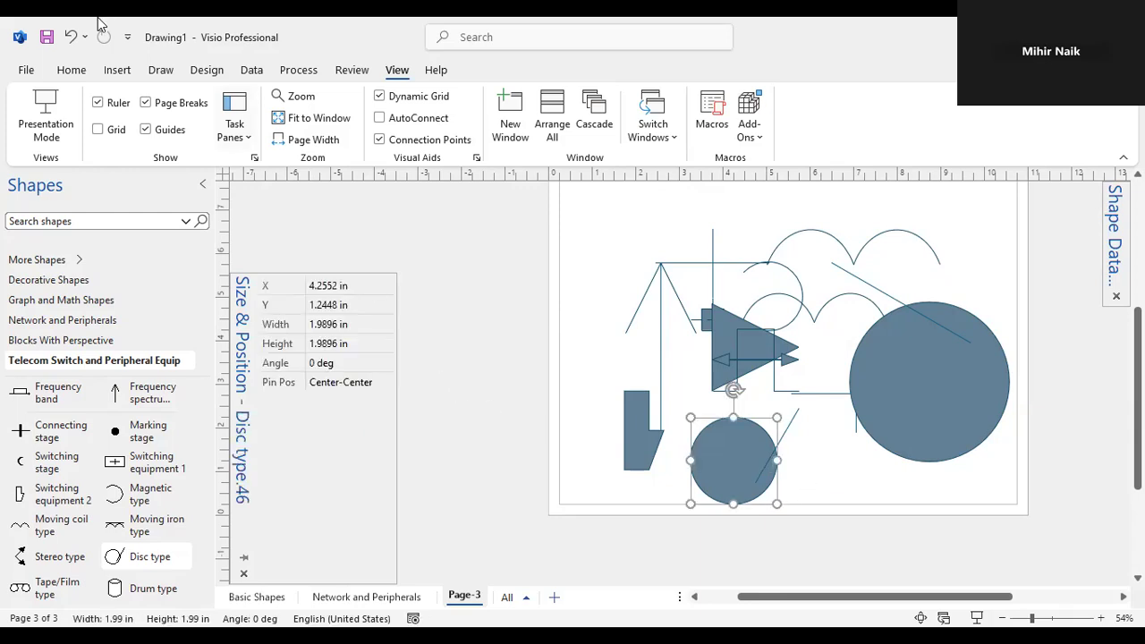
pyautogui.click(248, 138)
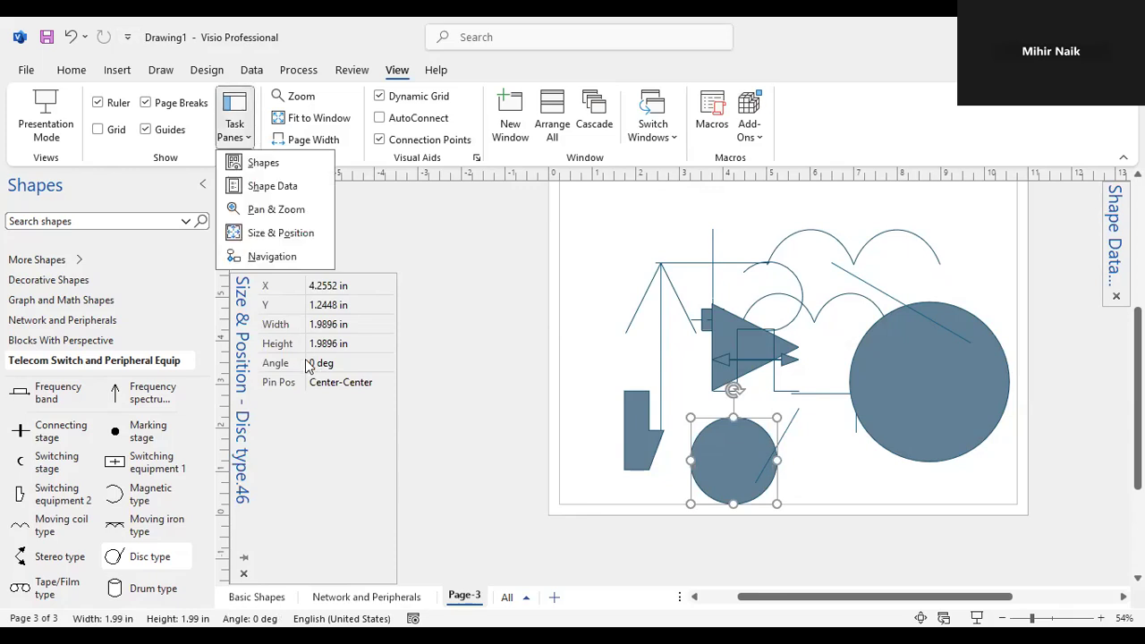
pyautogui.click(309, 366)
pyautogui.click(311, 366)
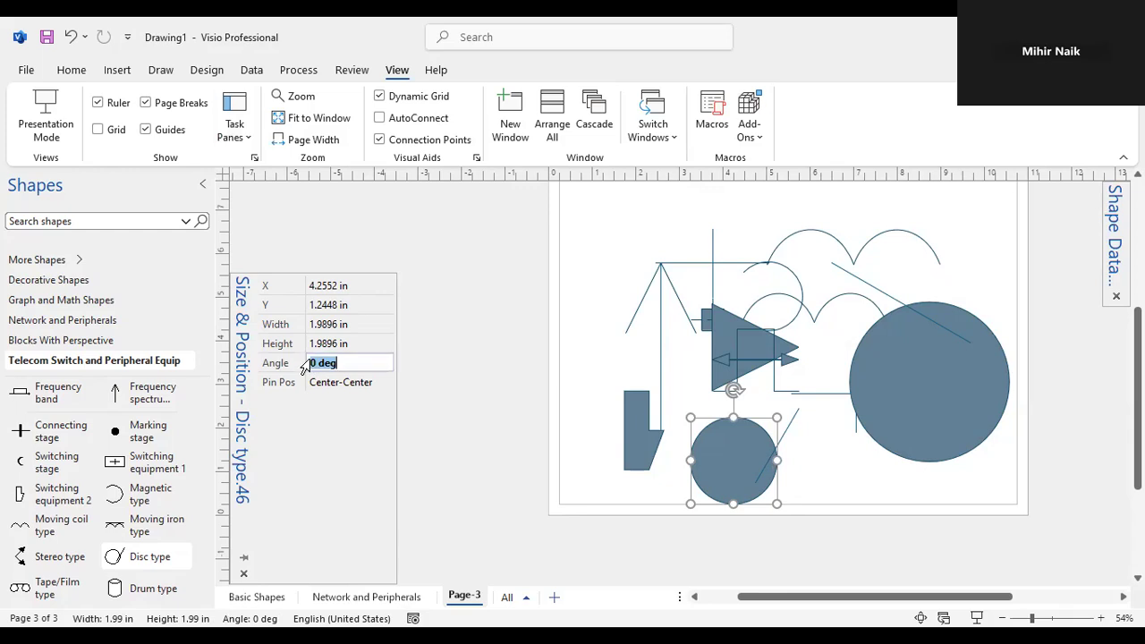
pyautogui.click(311, 367)
pyautogui.write('3')
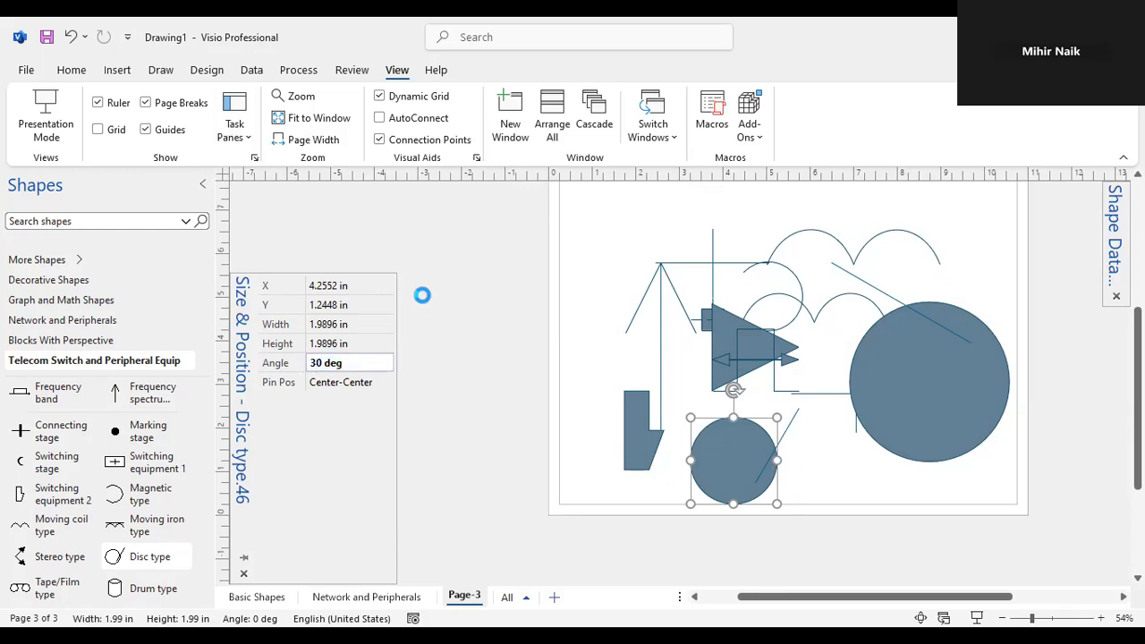
pyautogui.press('Return')
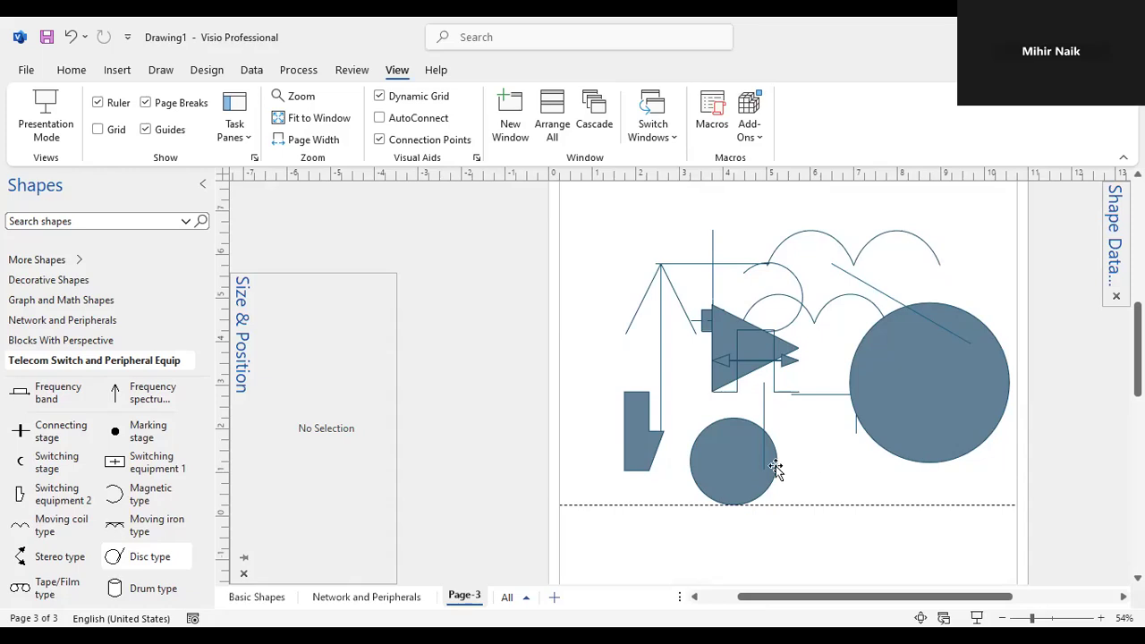
# - Change the smaller Disc type shape's angle to -30 degrees
pyautogui.click(726, 484)
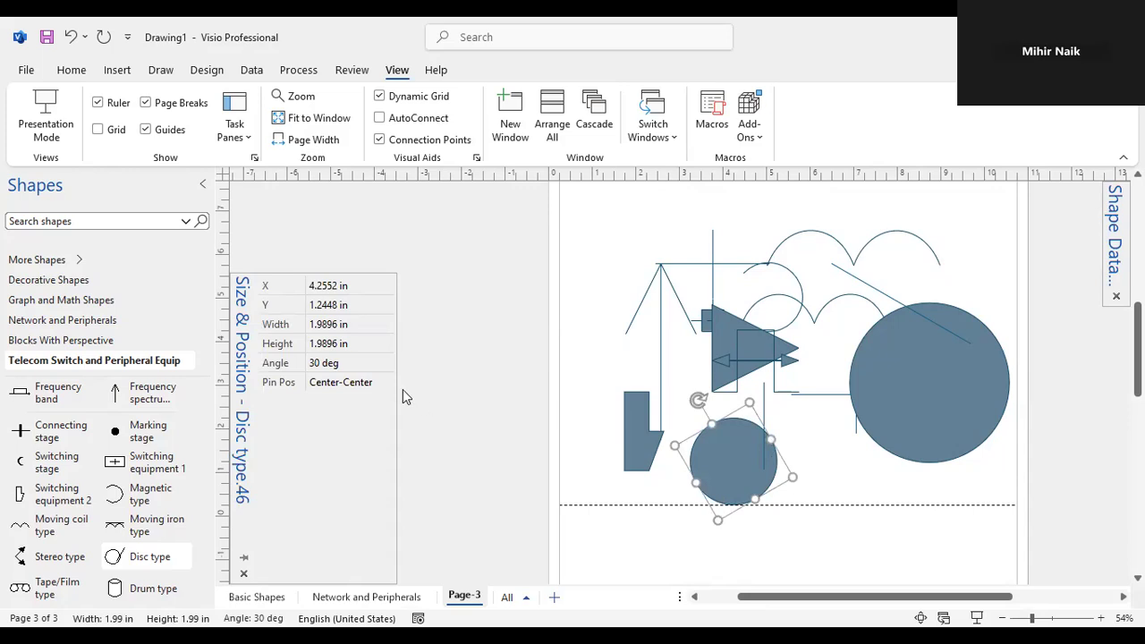
pyautogui.click(316, 366)
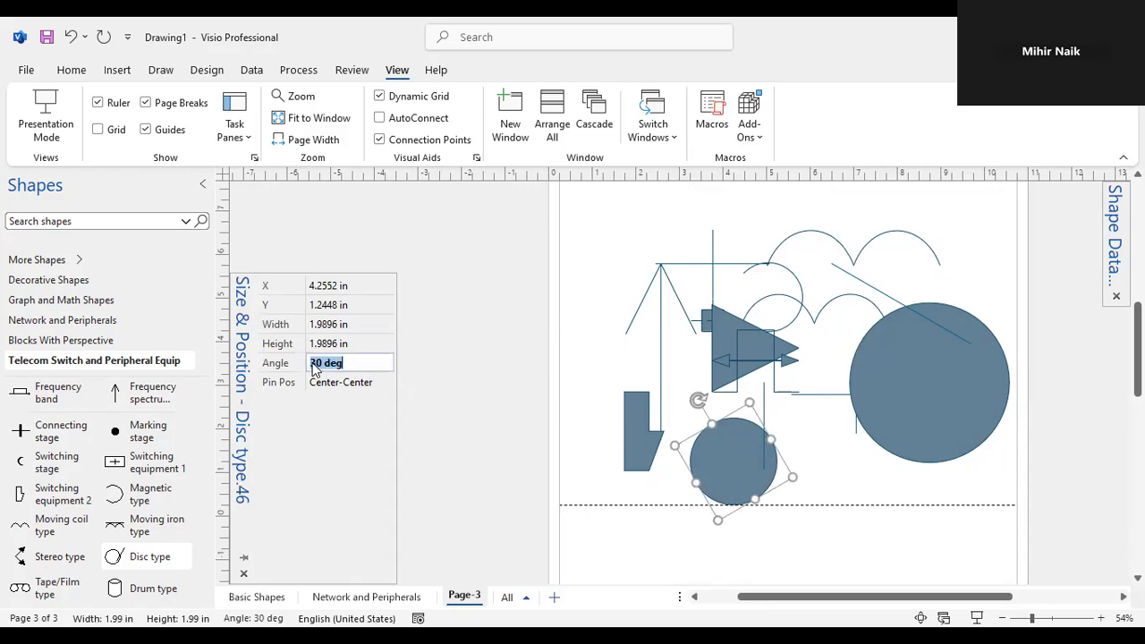
pyautogui.click(312, 363)
pyautogui.write('-')
pyautogui.press('Return')
pyautogui.click(468, 331)
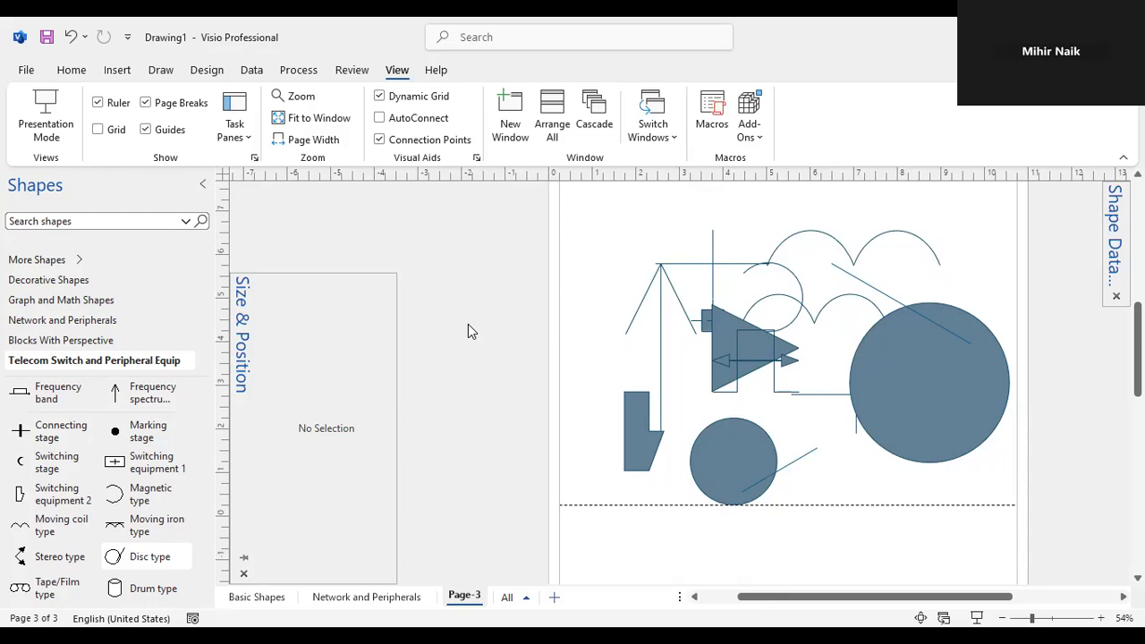
# - Set the angle of the Frequency spectrum arrow above the switching equipment shape to 120 degrees
pyautogui.click(660, 328)
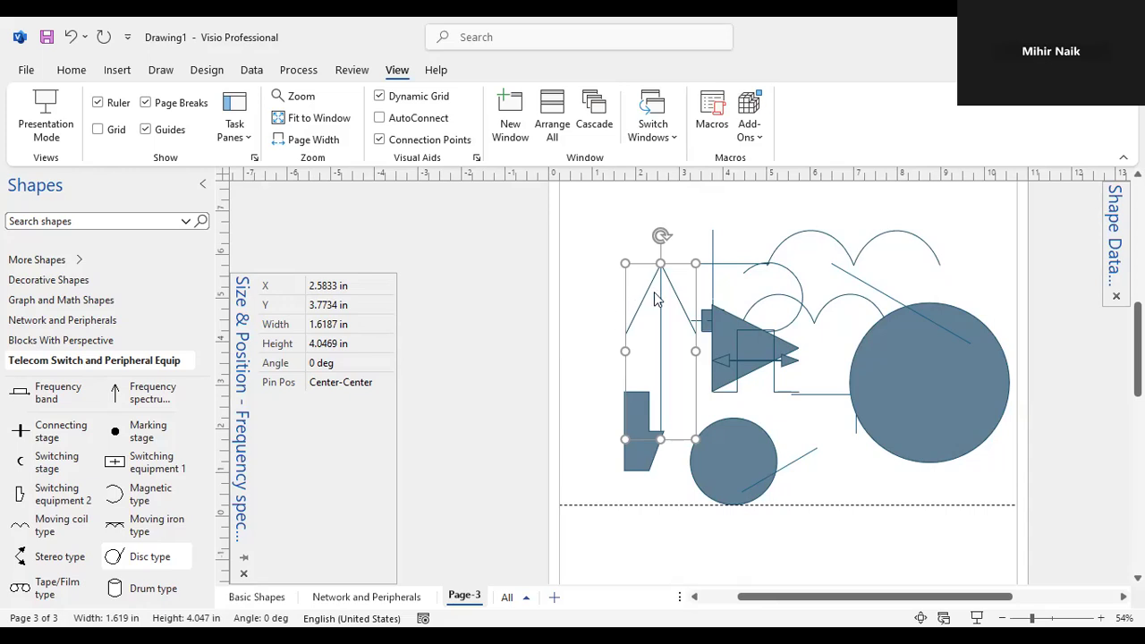
pyautogui.click(314, 362)
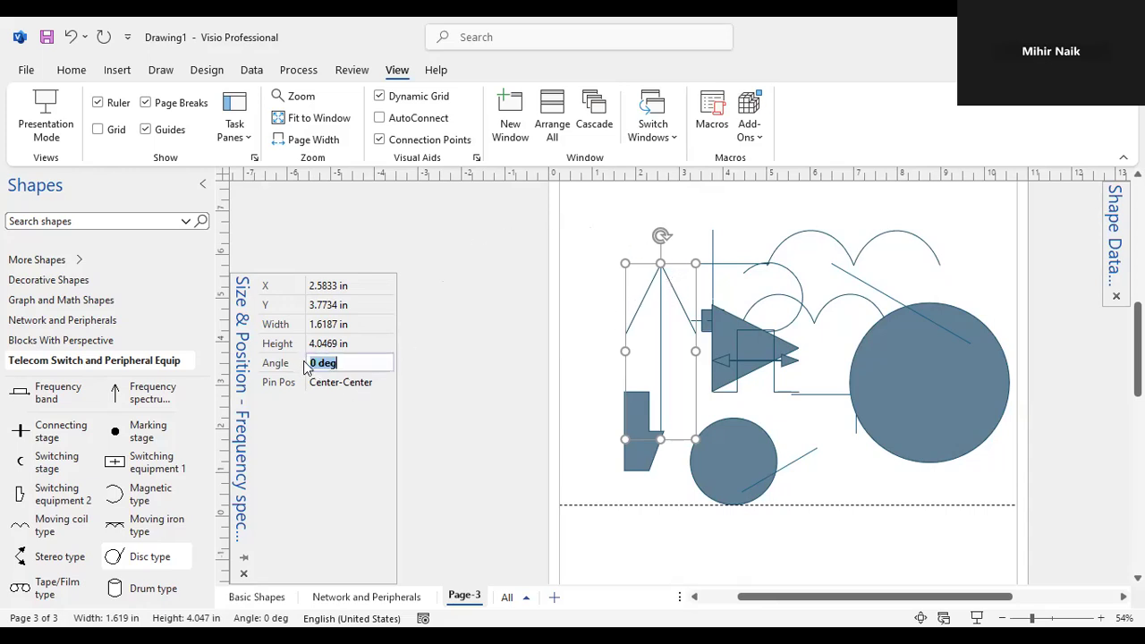
pyautogui.click(314, 363)
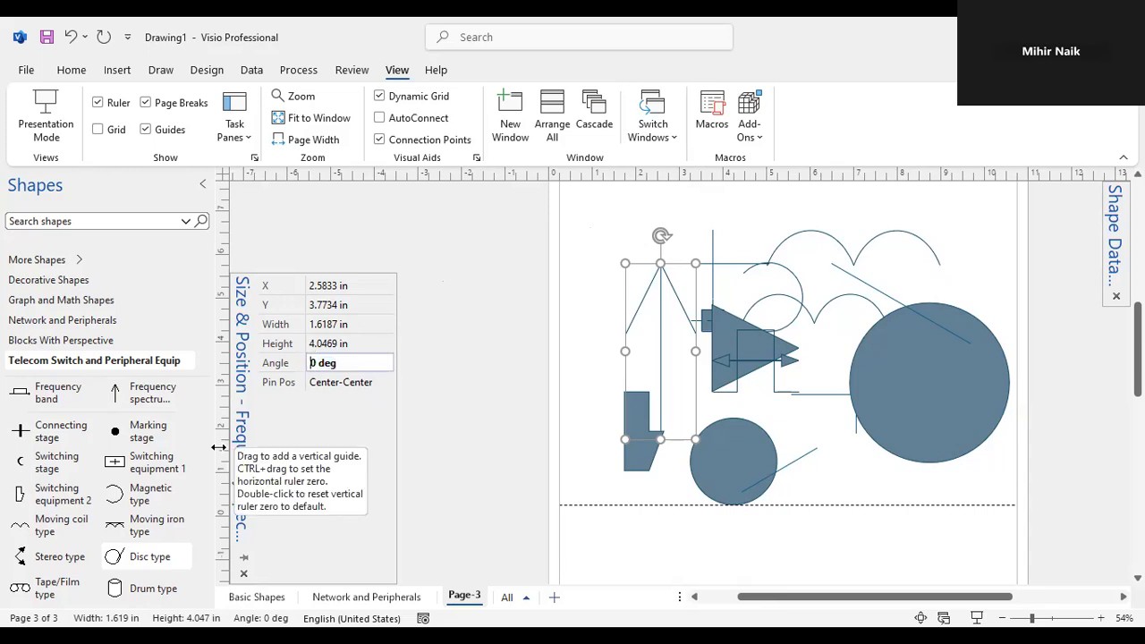
pyautogui.write('12')
pyautogui.press('Return')
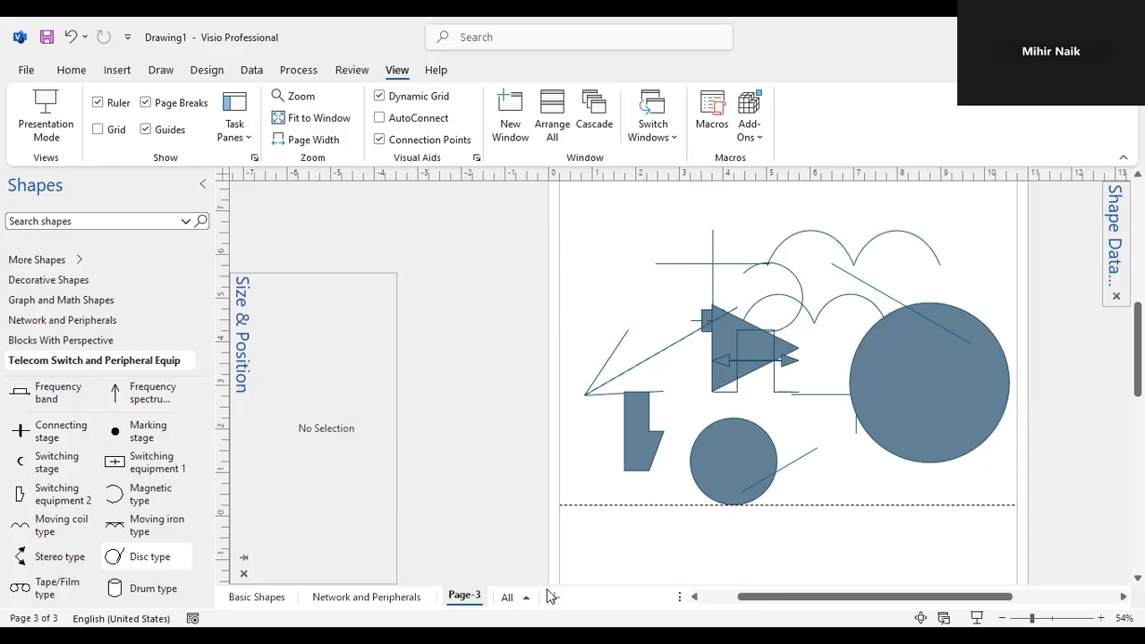
# - Rename the third page as Telecom Switch & Peripheral Equipments
pyautogui.rightClick(477, 597)
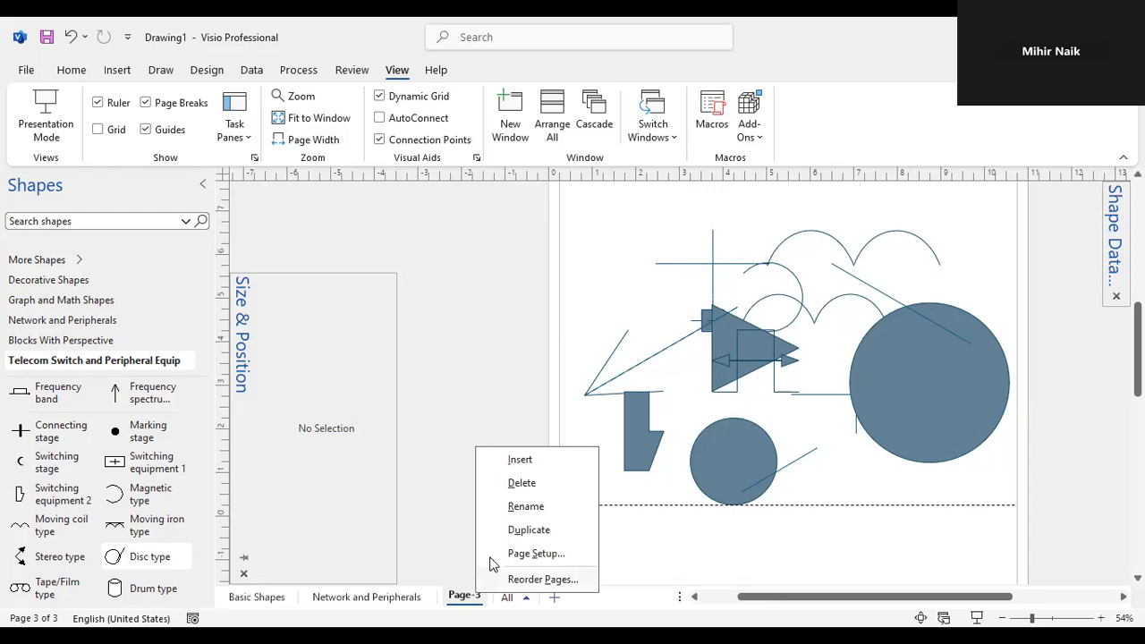
pyautogui.click(528, 512)
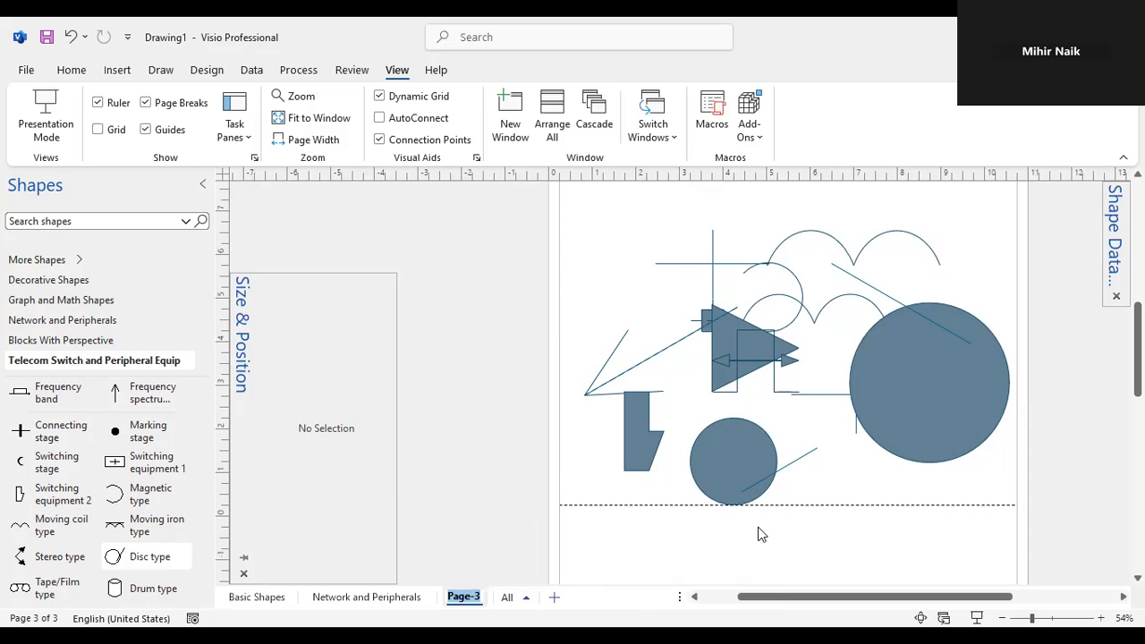
pyautogui.write('Telecom')
pyautogui.press('Return')
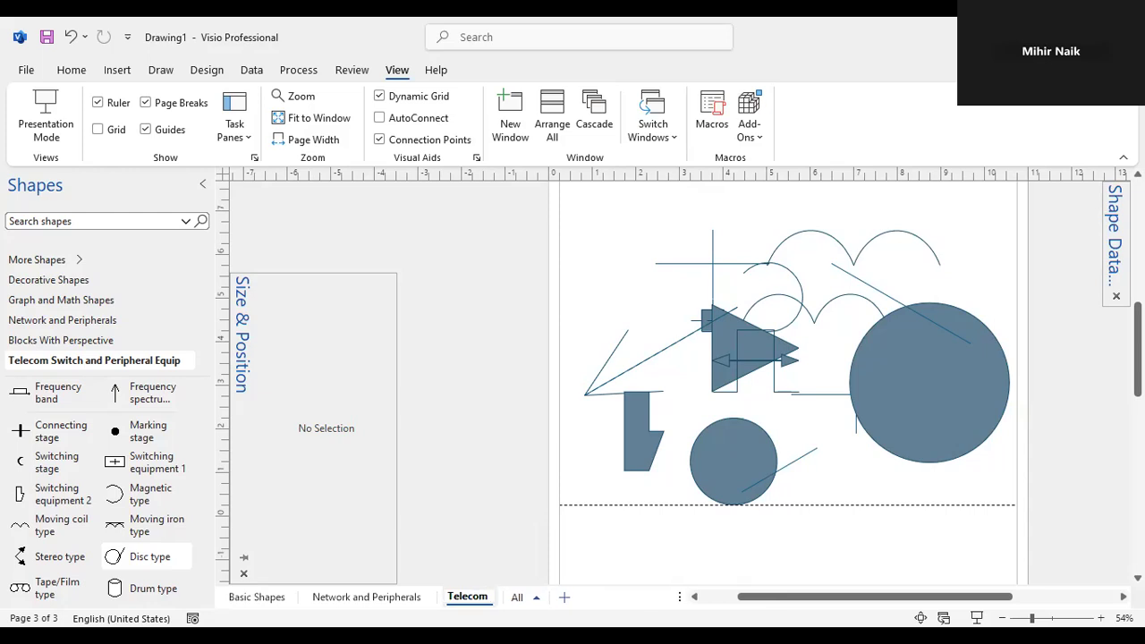
pyautogui.write('Switch')
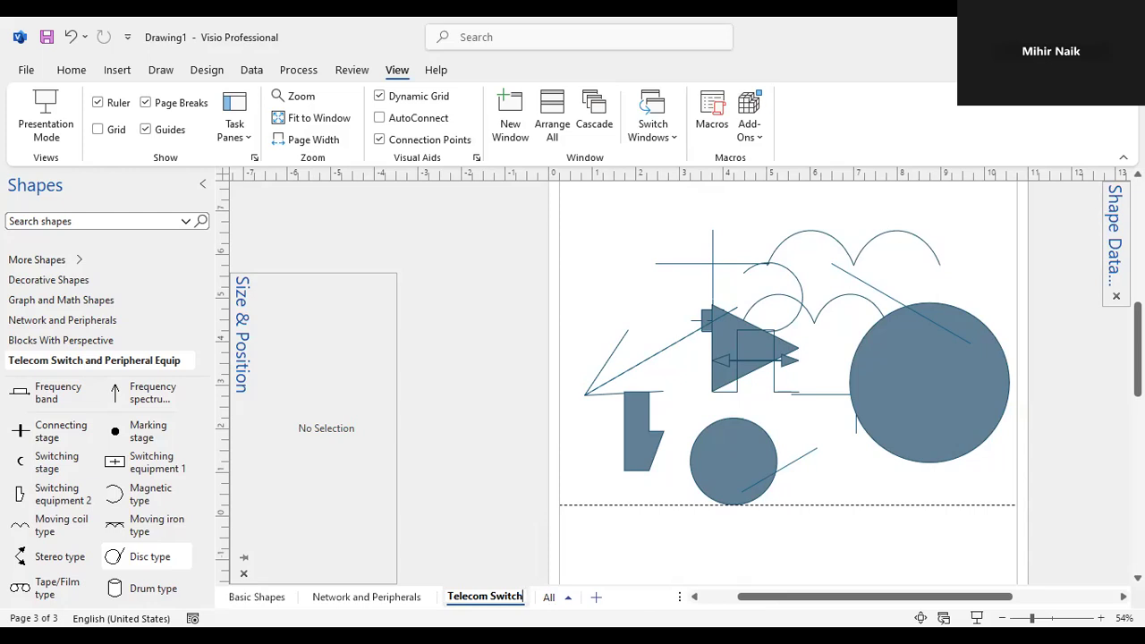
pyautogui.press('Return')
pyautogui.write('& Peripheral')
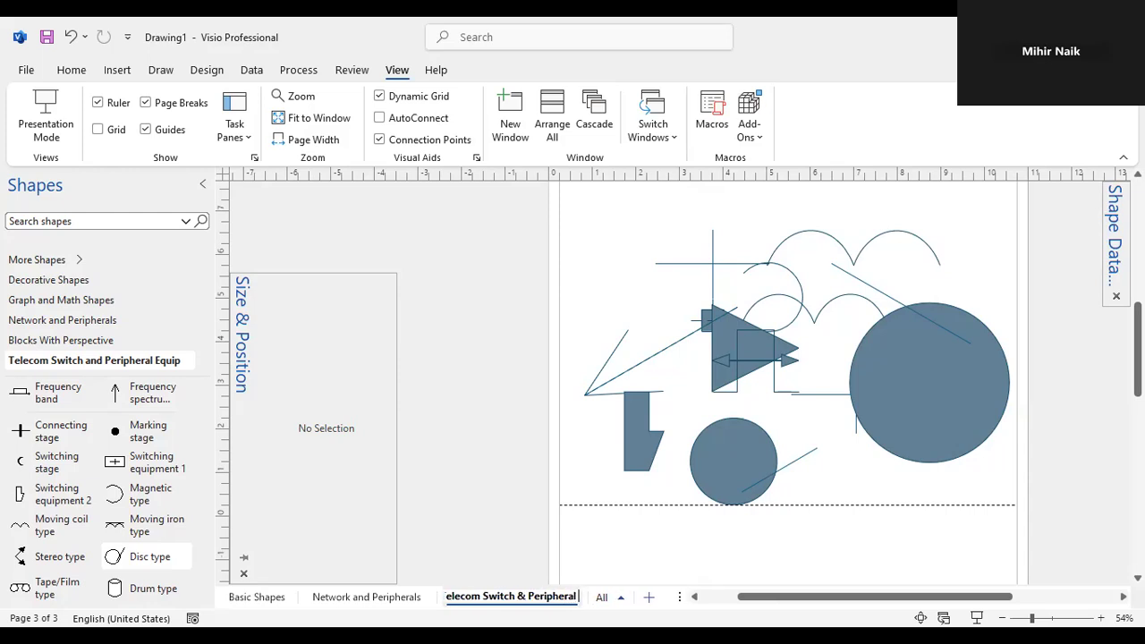
pyautogui.write(' E')
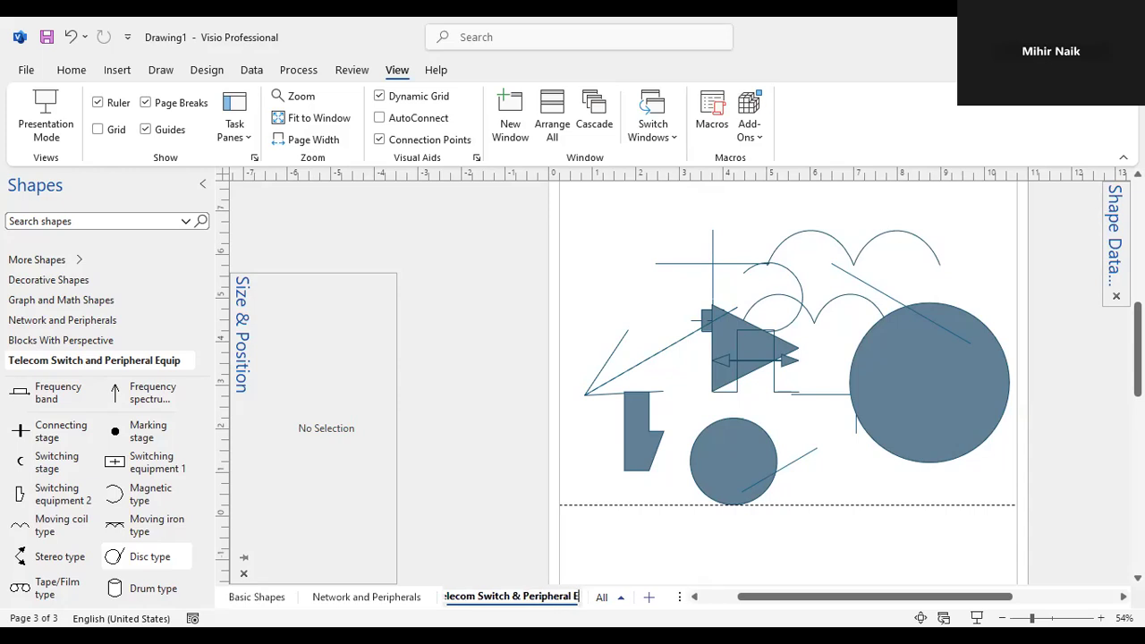
pyautogui.write('quipm')
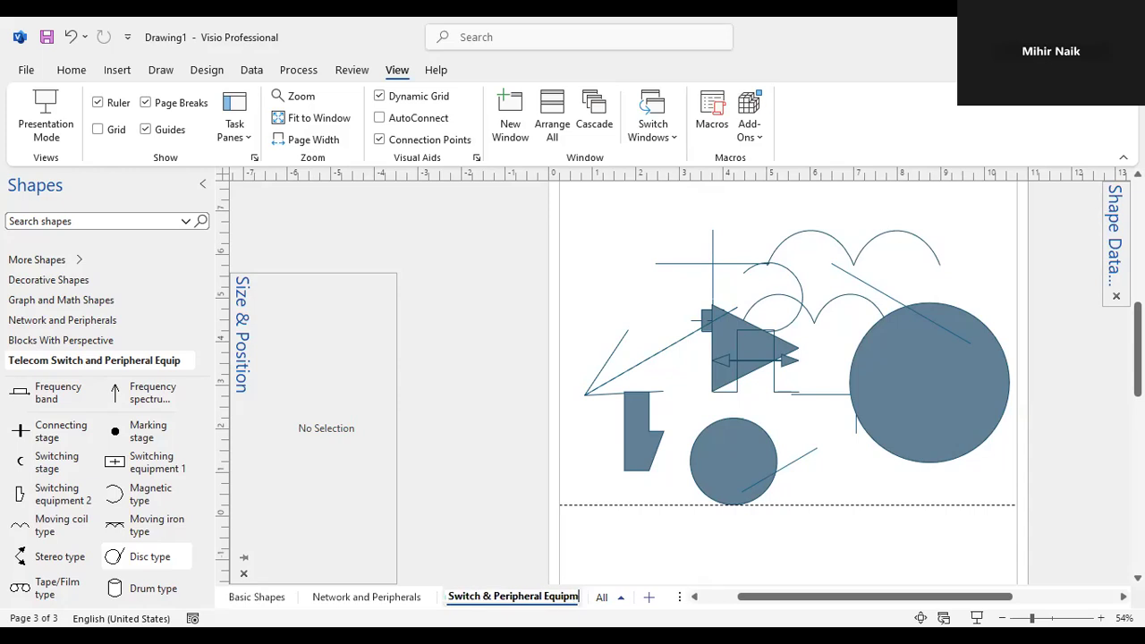
pyautogui.write('ents')
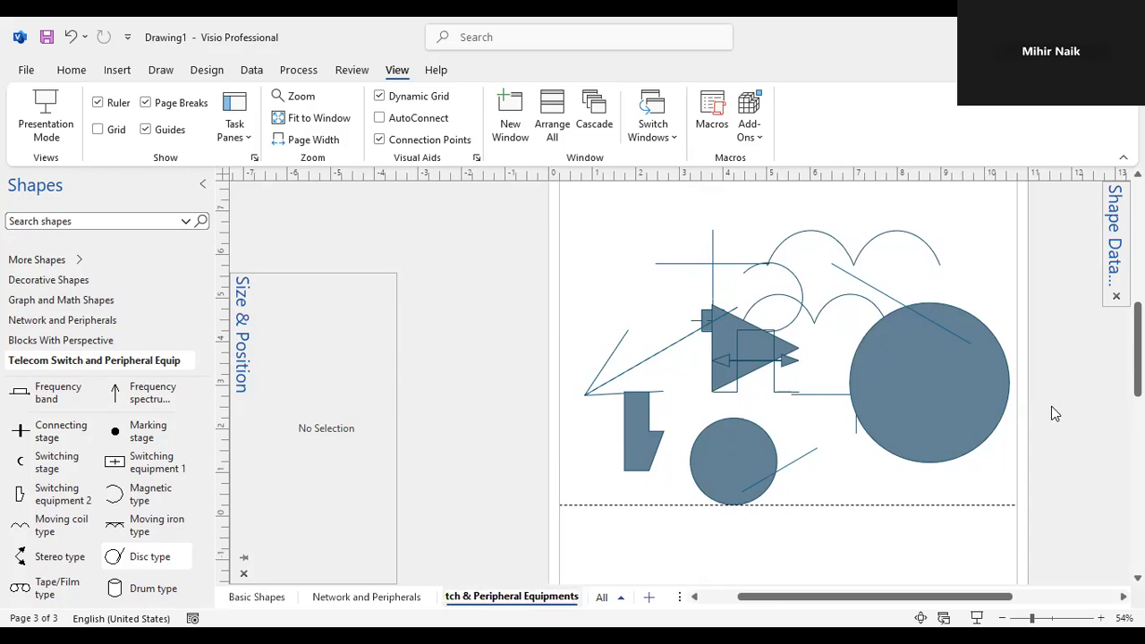
pyautogui.press('Return')
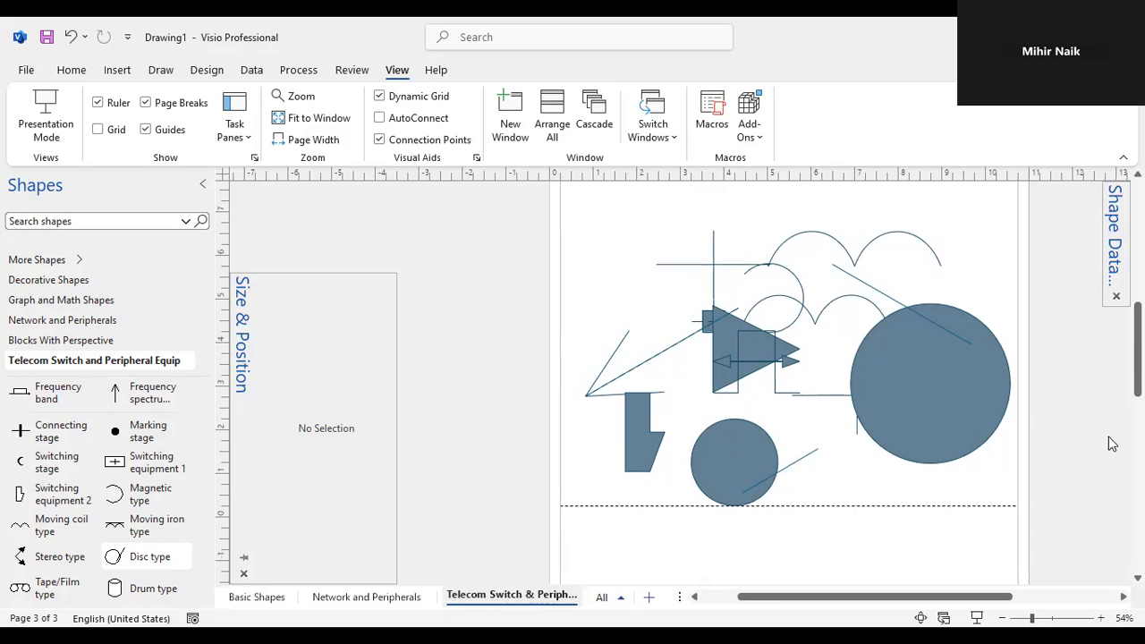
# - Add a blank fourth page to the drawing and look at the text case options
pyautogui.click(650, 598)
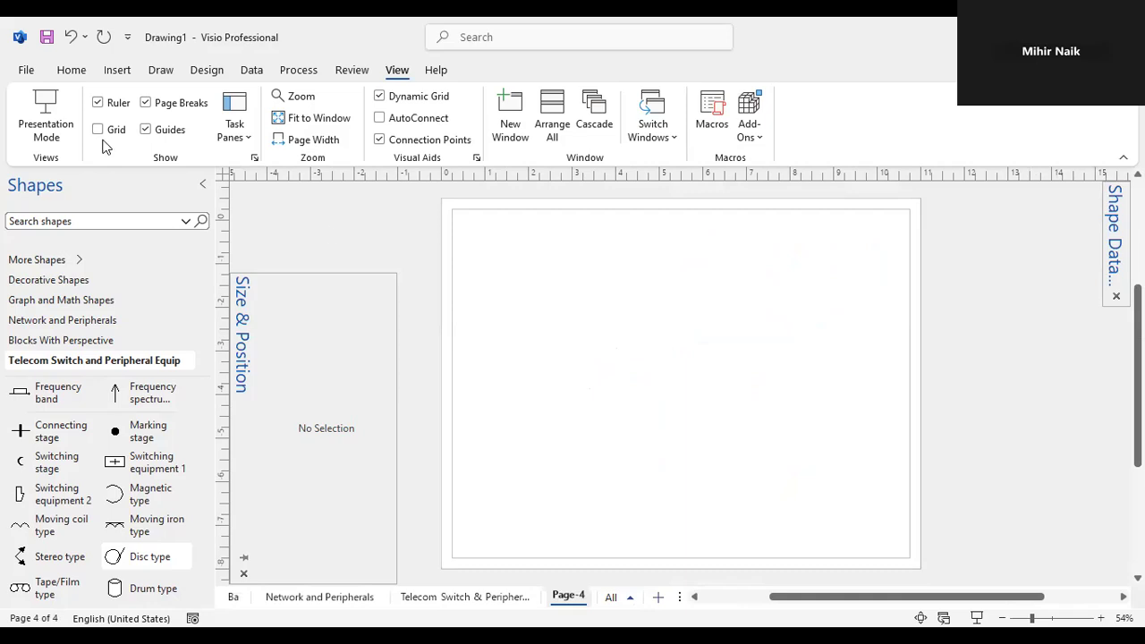
pyautogui.click(119, 71)
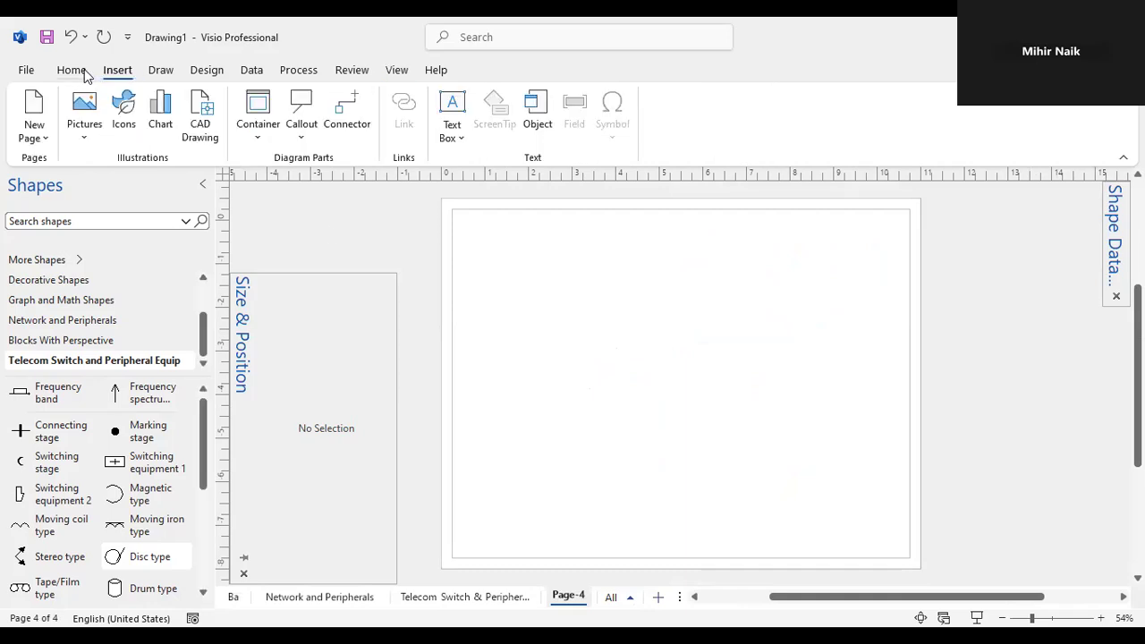
pyautogui.click(83, 74)
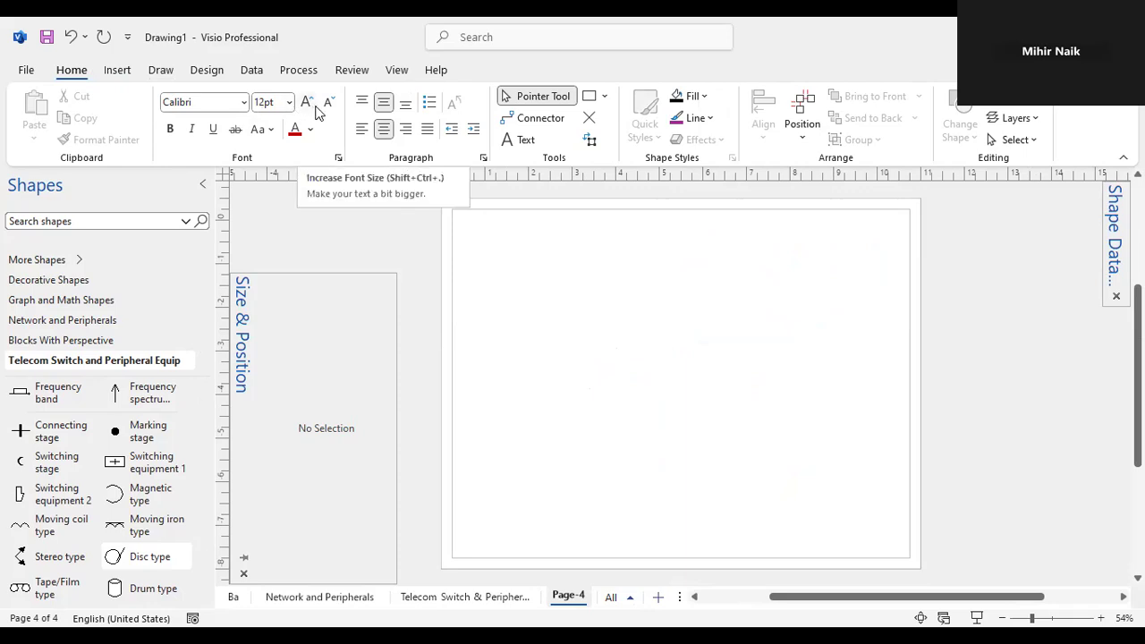
pyautogui.click(270, 132)
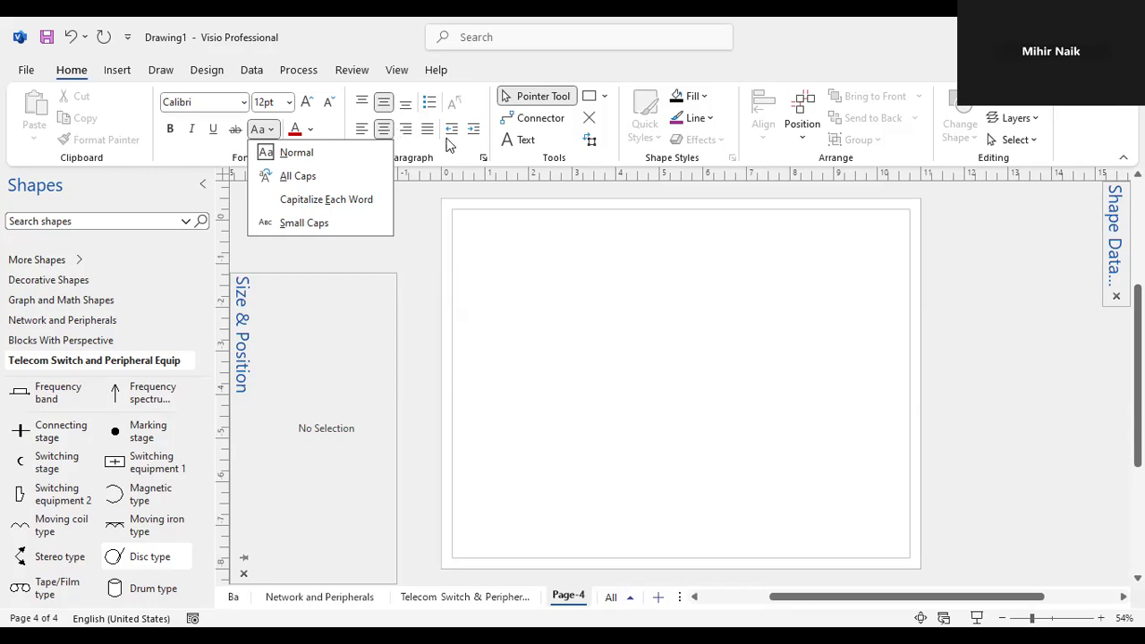
pyautogui.click(590, 264)
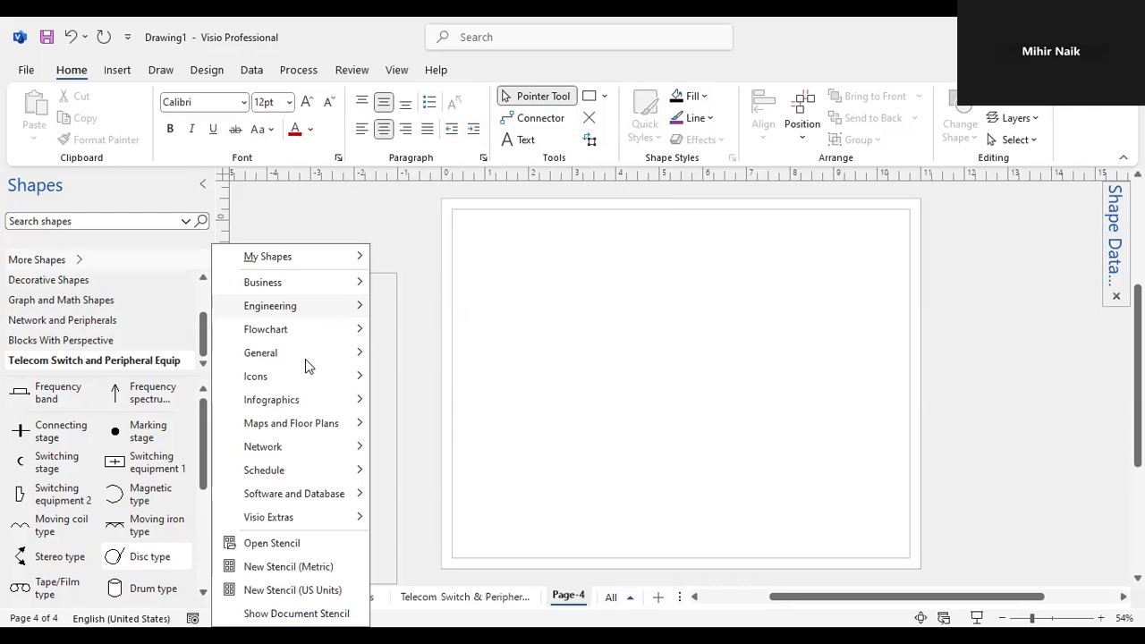
# - Open the Basic Shapes stencil and place a 1.5 by 1 in Rectangle at X 2.6346 in, Y -0.75 in on the blank page
pyautogui.moveTo(323, 353)
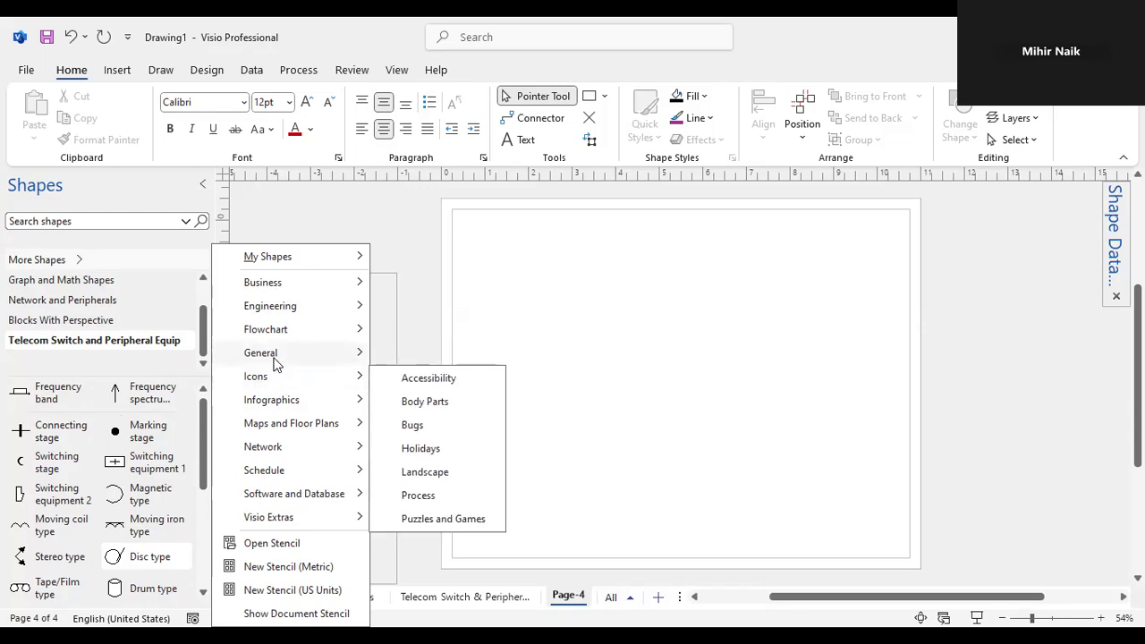
pyautogui.click(454, 356)
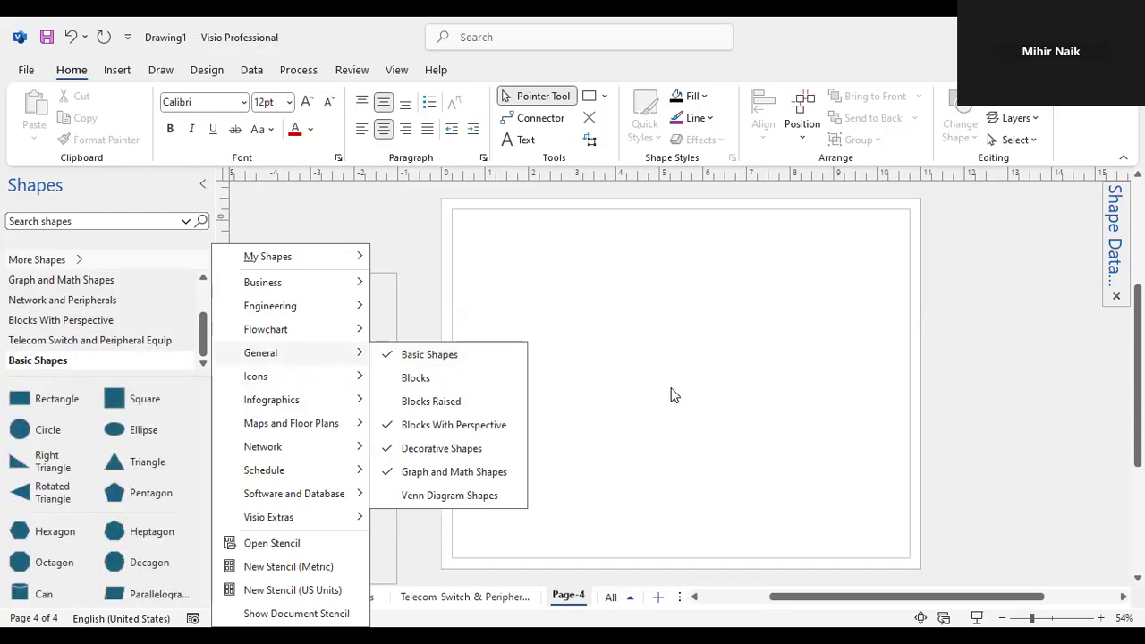
pyautogui.click(20, 423)
pyautogui.moveTo(21, 399); pyautogui.dragTo(554, 249)
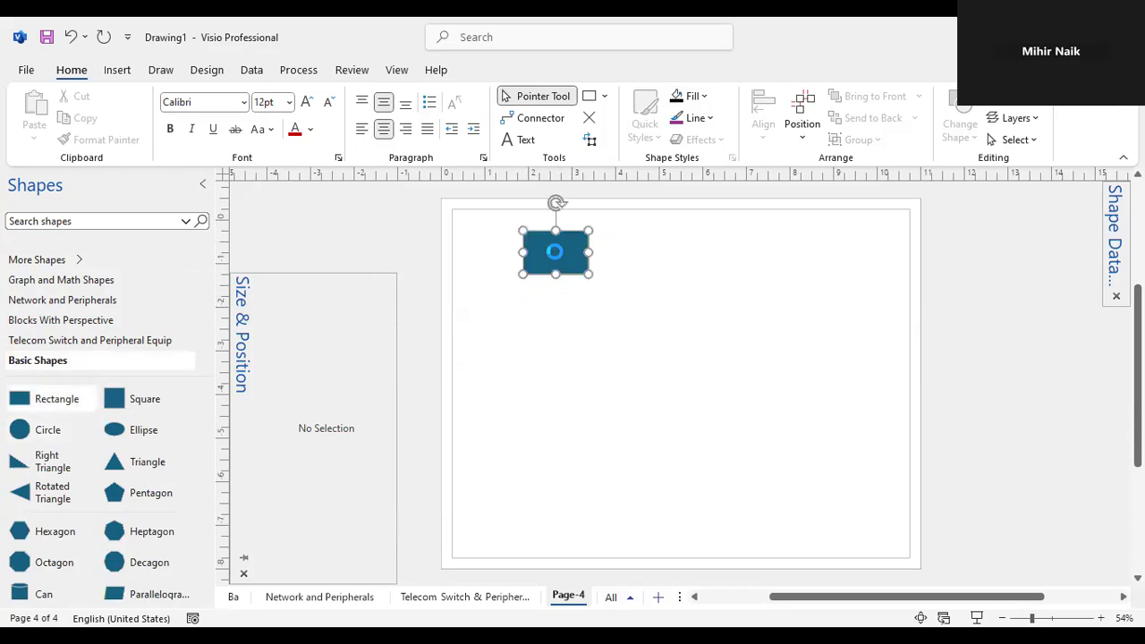
pyautogui.click(653, 281)
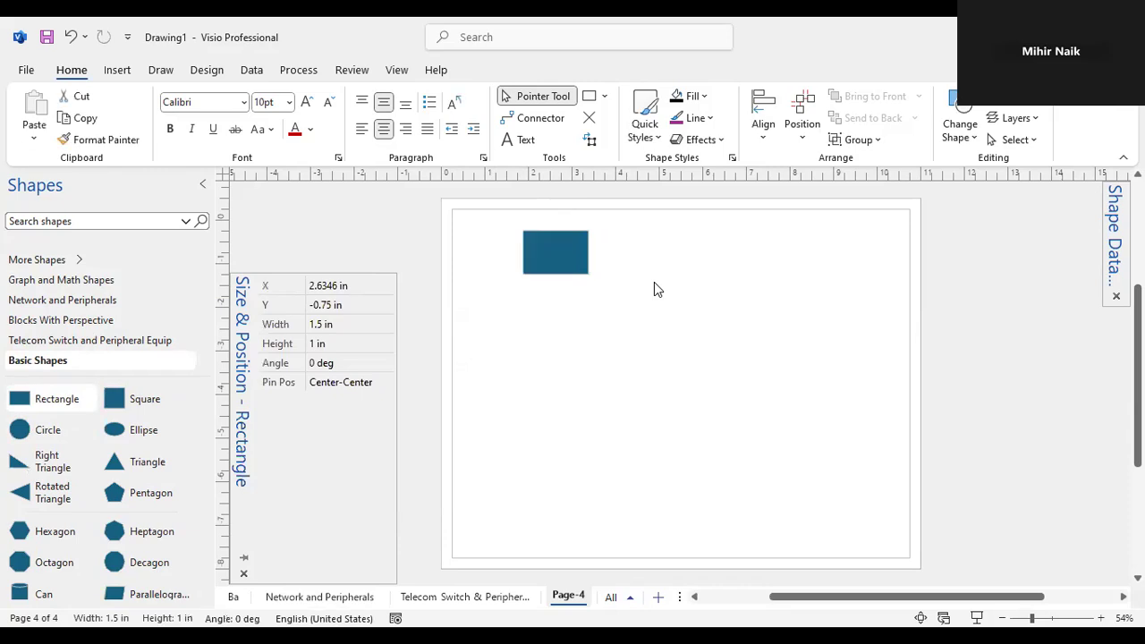
# - Select the rectangle on the fourth page with the Pointer Tool
pyautogui.click(551, 255)
pyautogui.click(600, 271)
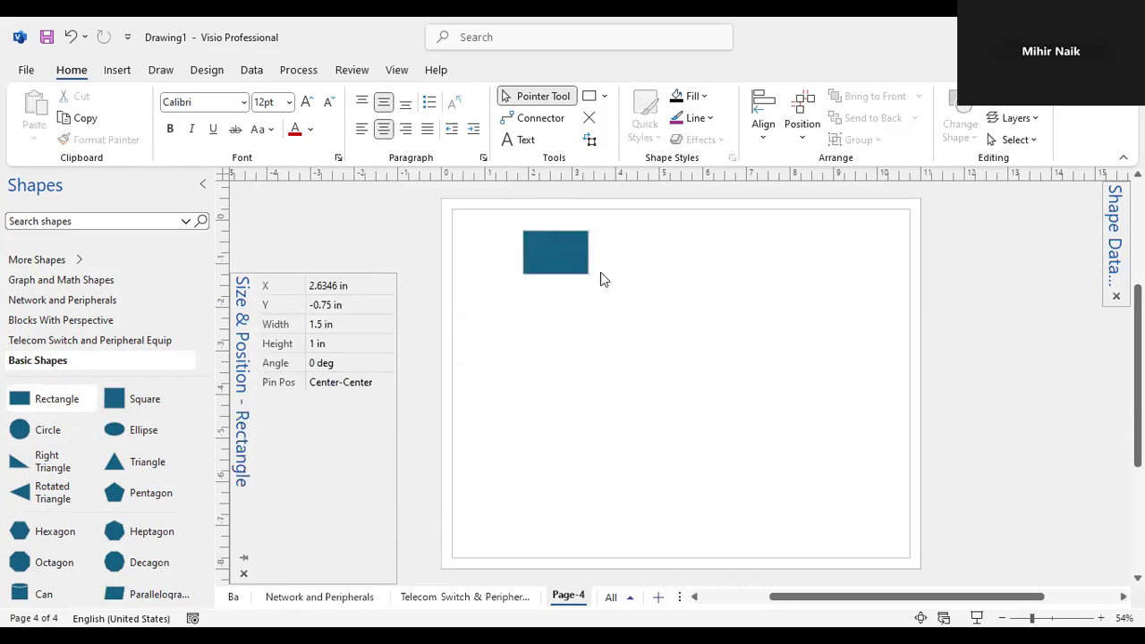
pyautogui.click(556, 247)
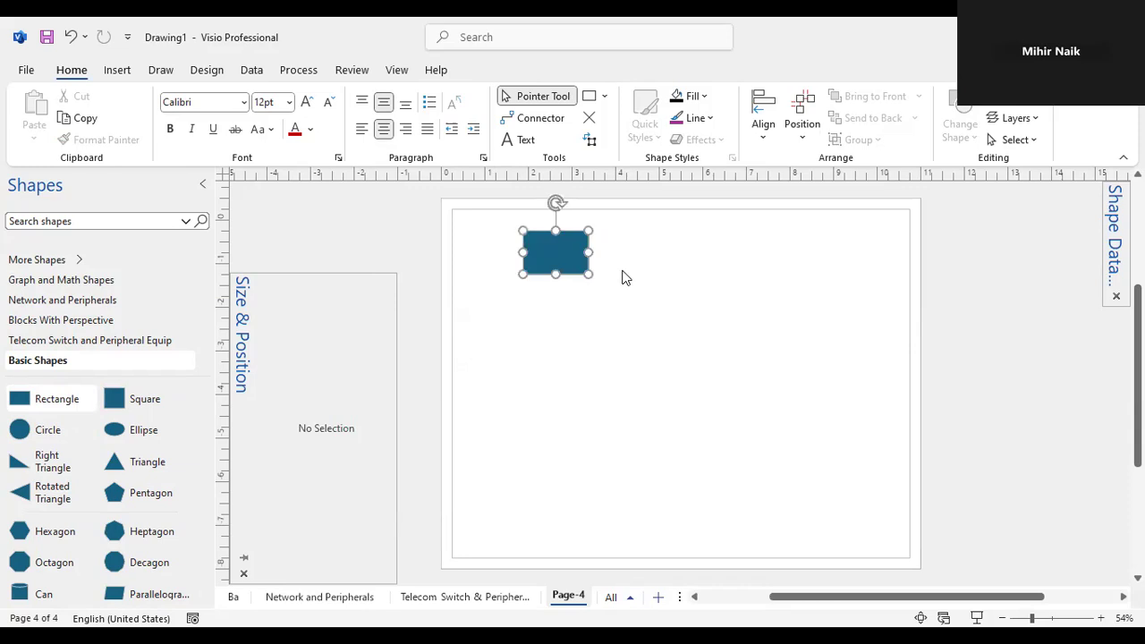
pyautogui.click(619, 266)
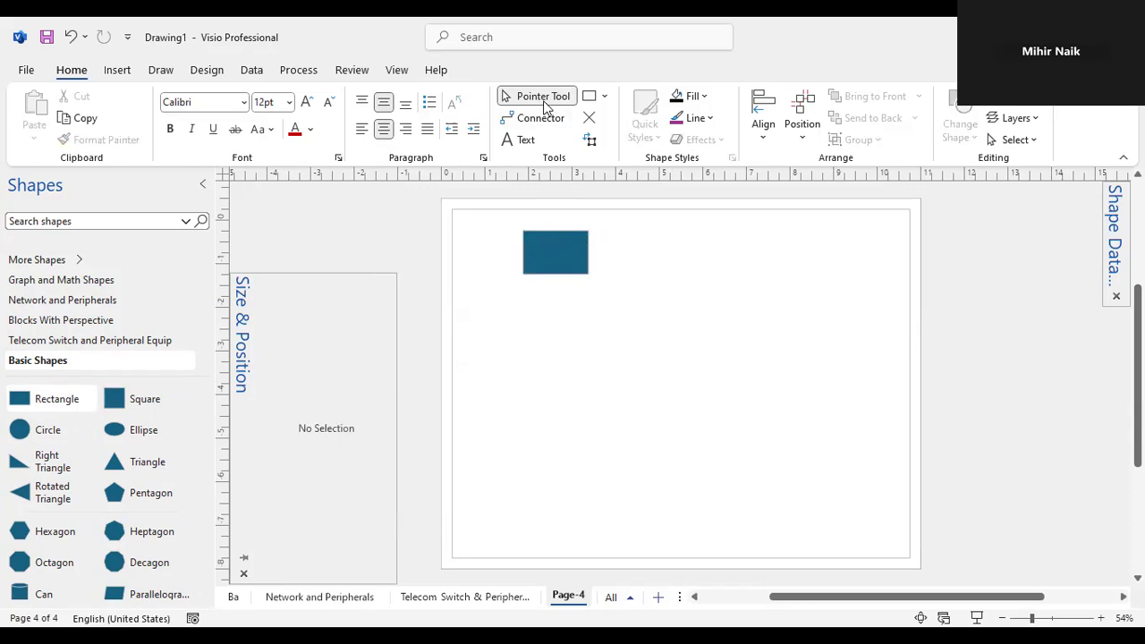
pyautogui.click(568, 268)
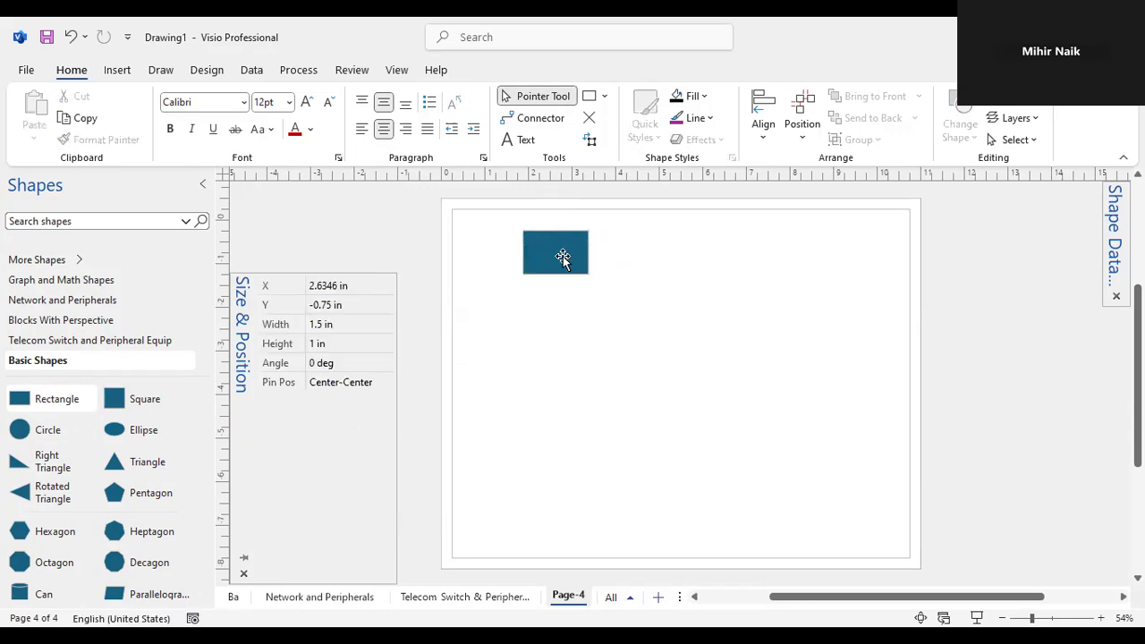
pyautogui.click(563, 258)
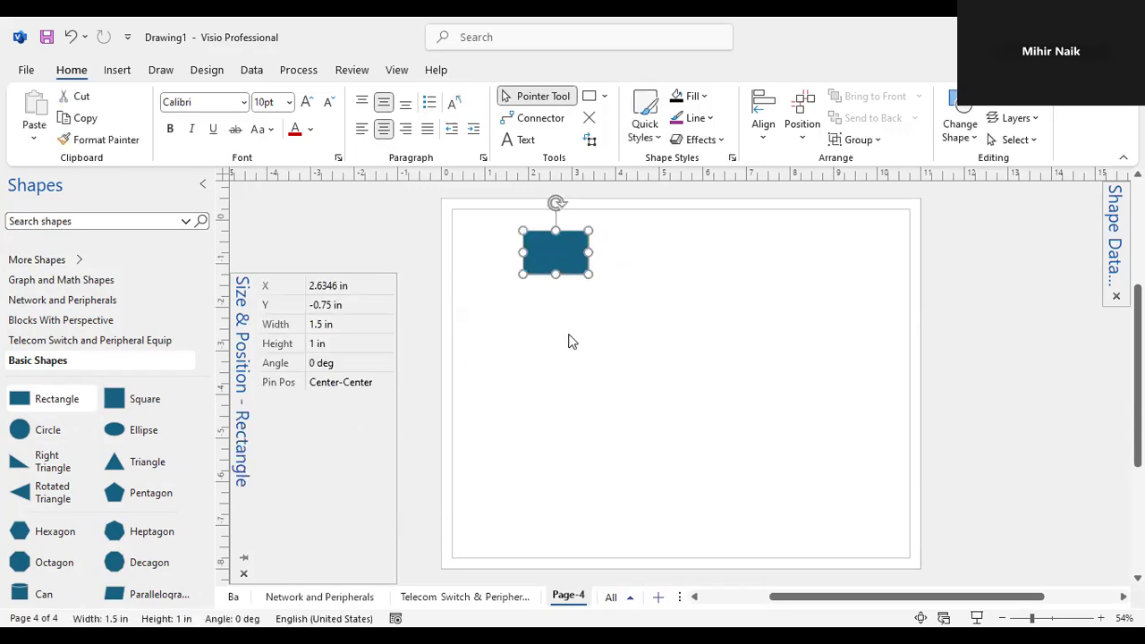
# - Move the small rectangle to X 2.25 in, Y -2.5 in on the fourth page
pyautogui.click(622, 322)
pyautogui.moveTo(540, 269); pyautogui.dragTo(533, 328)
pyautogui.click(627, 297)
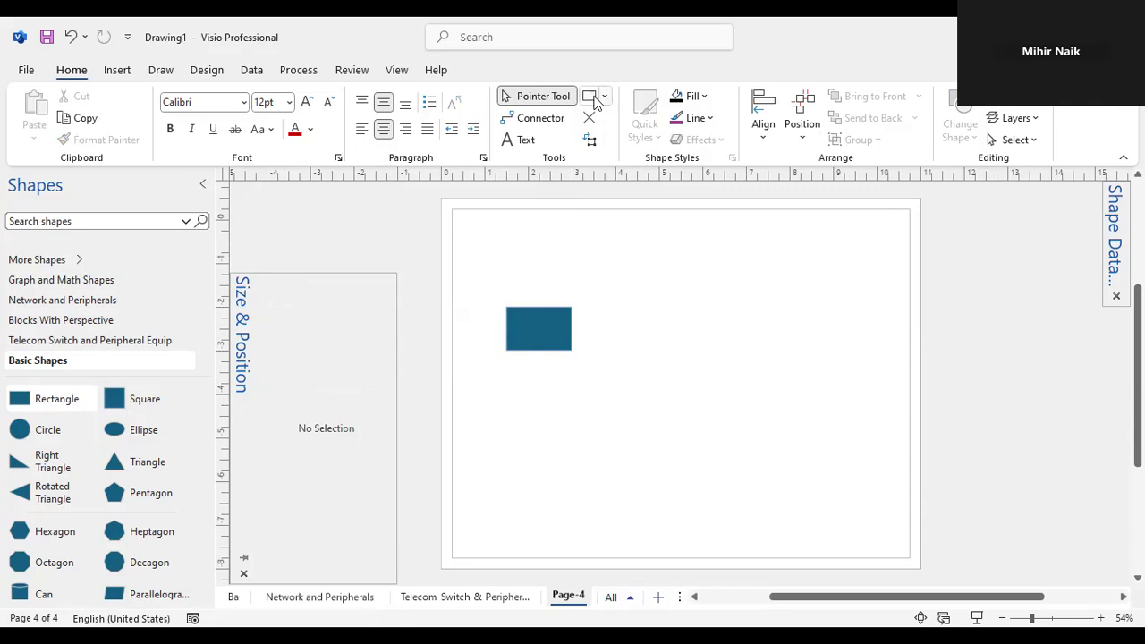
# - Draw a 4 by 3.625 in rectangle with the Rectangle drawing tool, to the right of the small rectangle at X 6.25 in, Y -2.0469 in
pyautogui.click(604, 95)
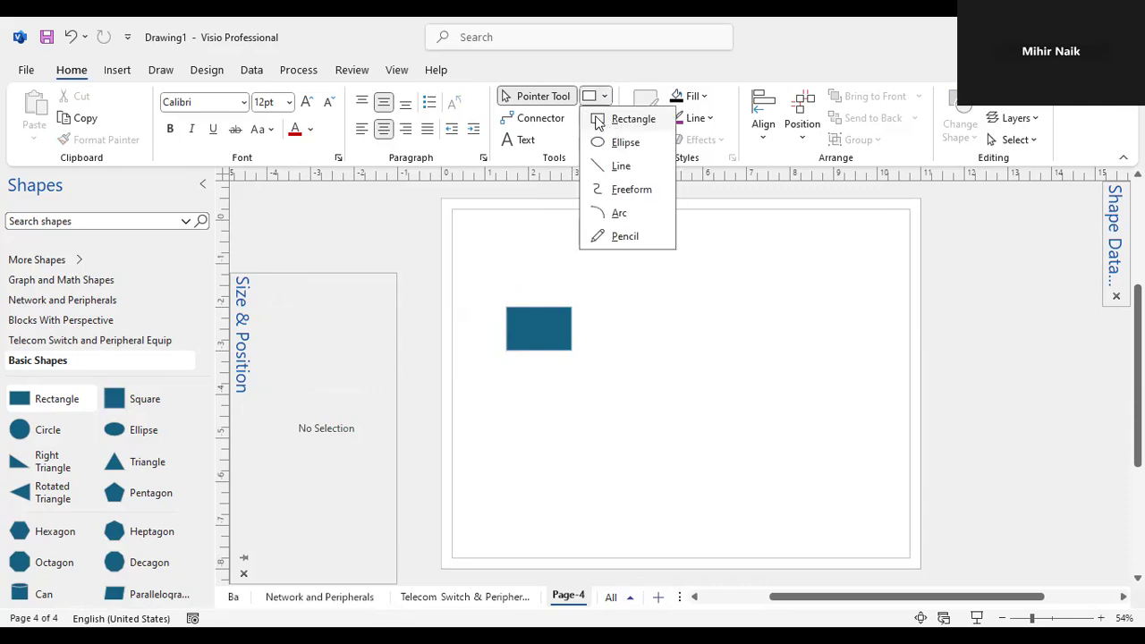
pyautogui.click(597, 121)
pyautogui.moveTo(626, 231); pyautogui.dragTo(802, 389)
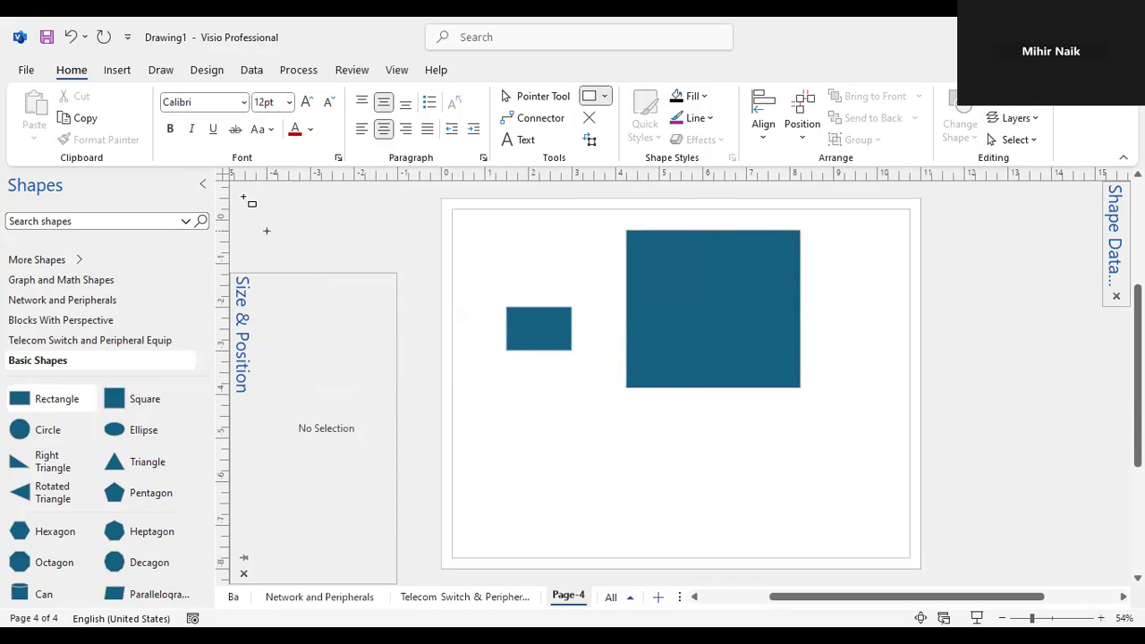
# - Try the Connection Point tool on the large rectangle and return to the Connector tool
pyautogui.click(535, 125)
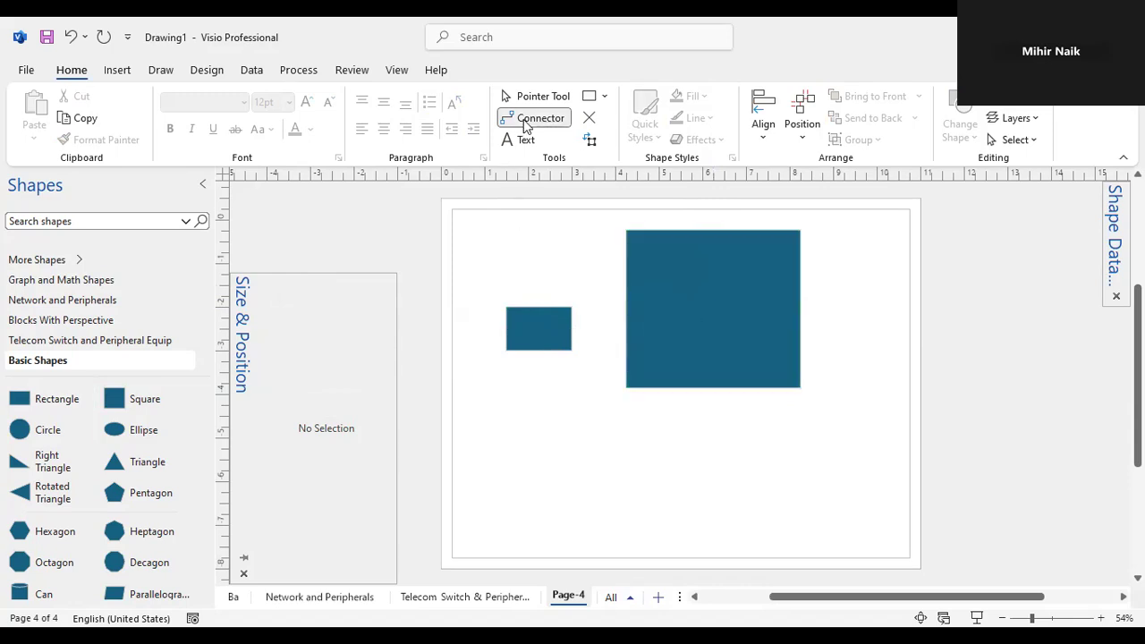
pyautogui.click(588, 119)
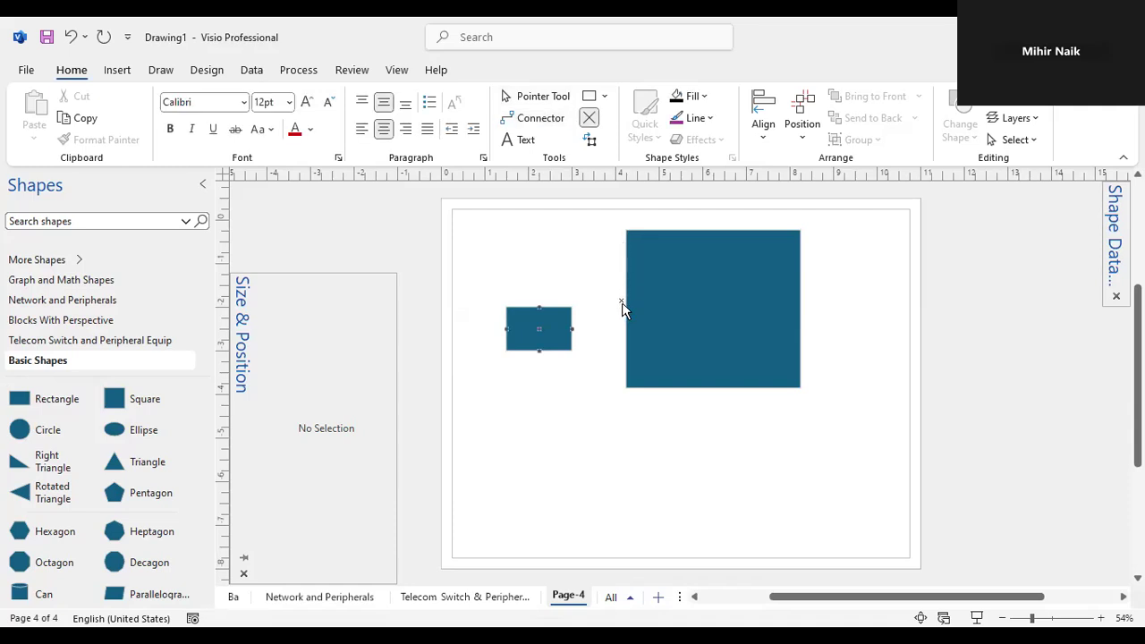
pyautogui.click(590, 119)
pyautogui.hotkey('ctrl', '3')
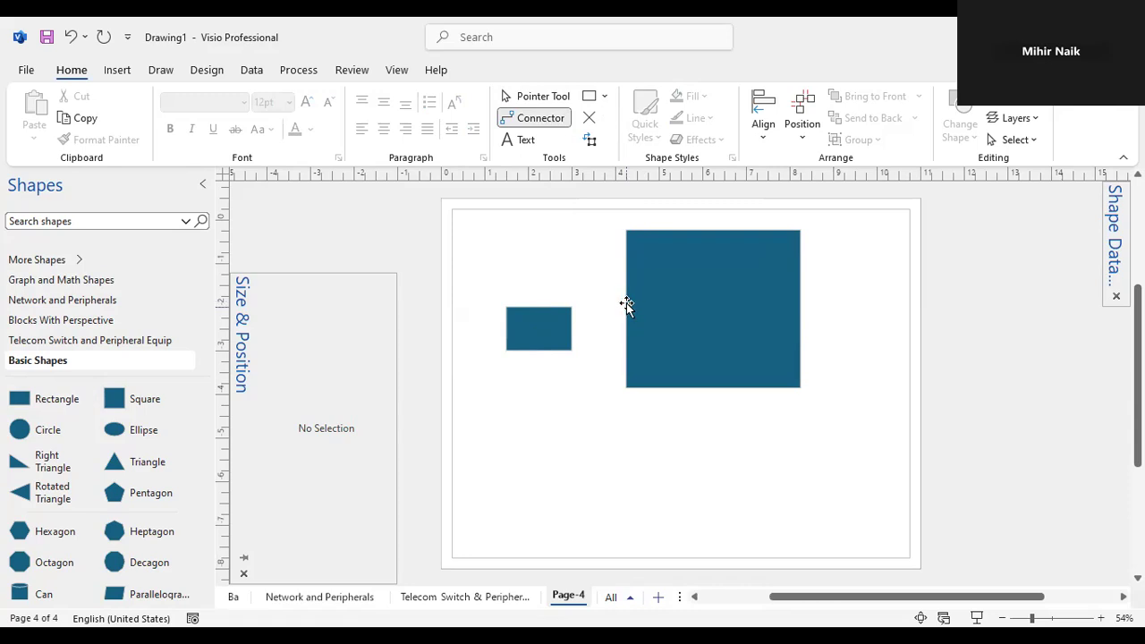
# - Try to pick connector attachment points along the large rectangle's left, top, right and bottom edges
pyautogui.click(671, 309)
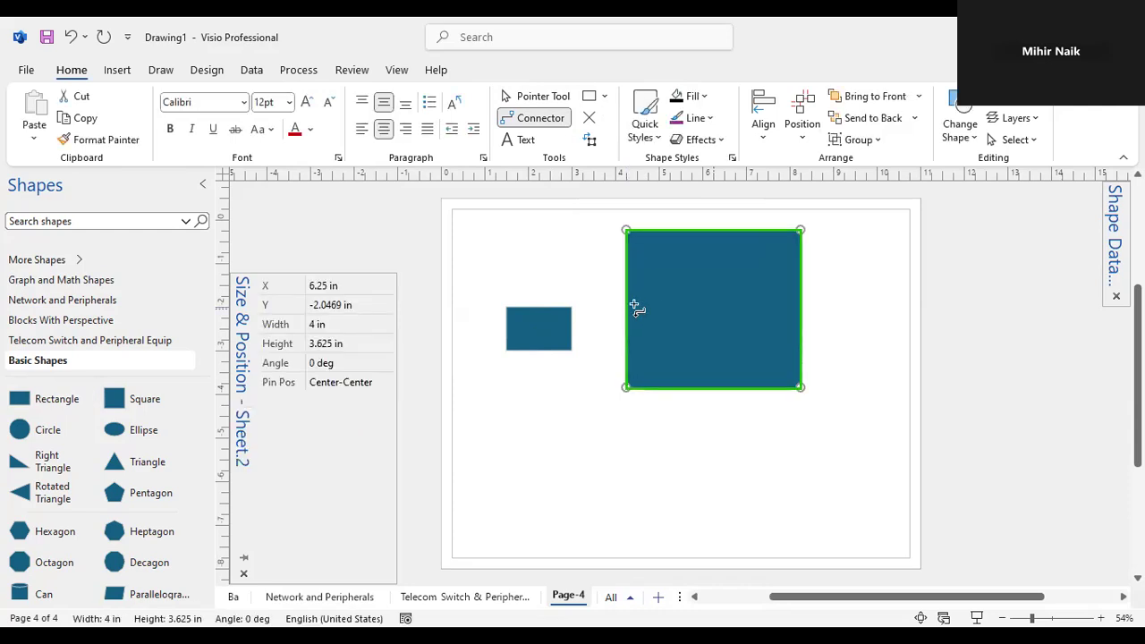
pyautogui.click(626, 305)
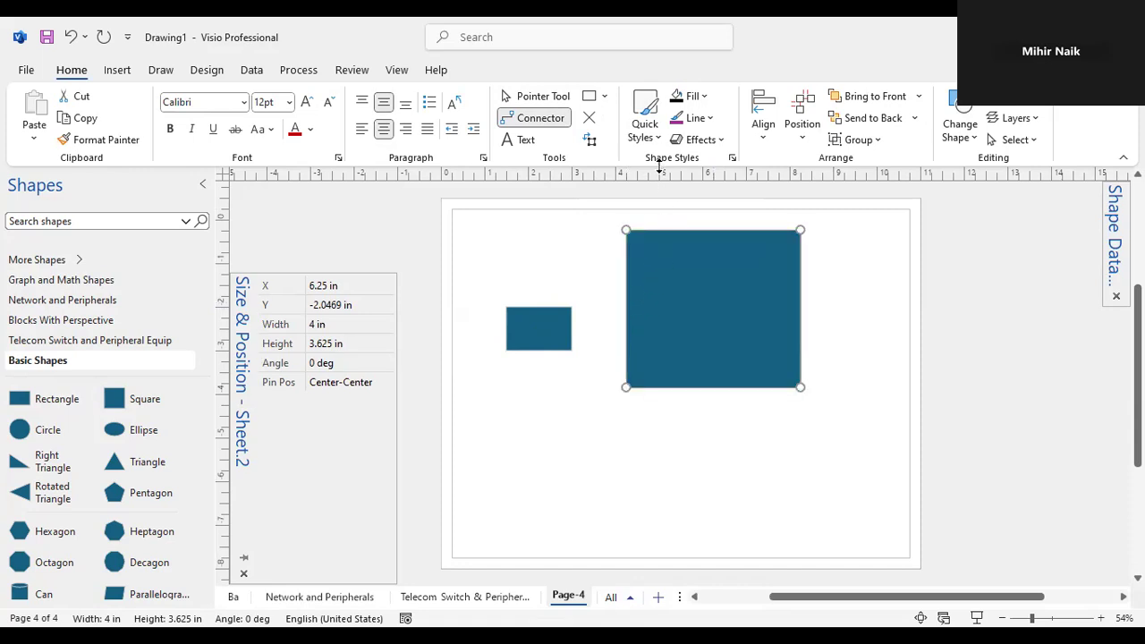
pyautogui.press('Escape')
pyautogui.click(625, 304)
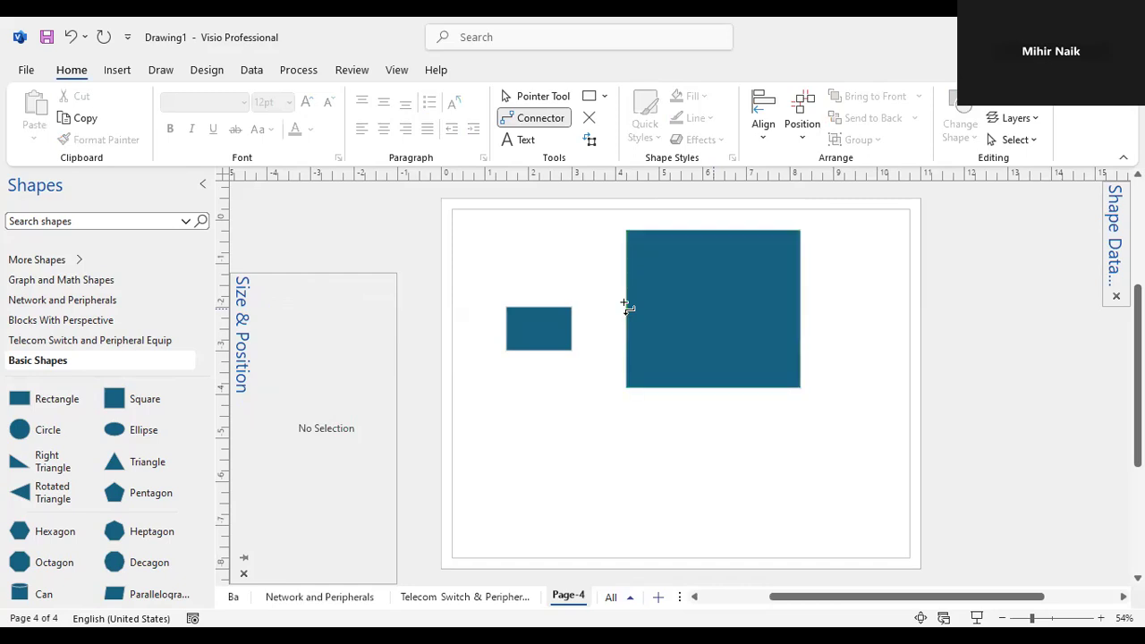
pyautogui.click(709, 231)
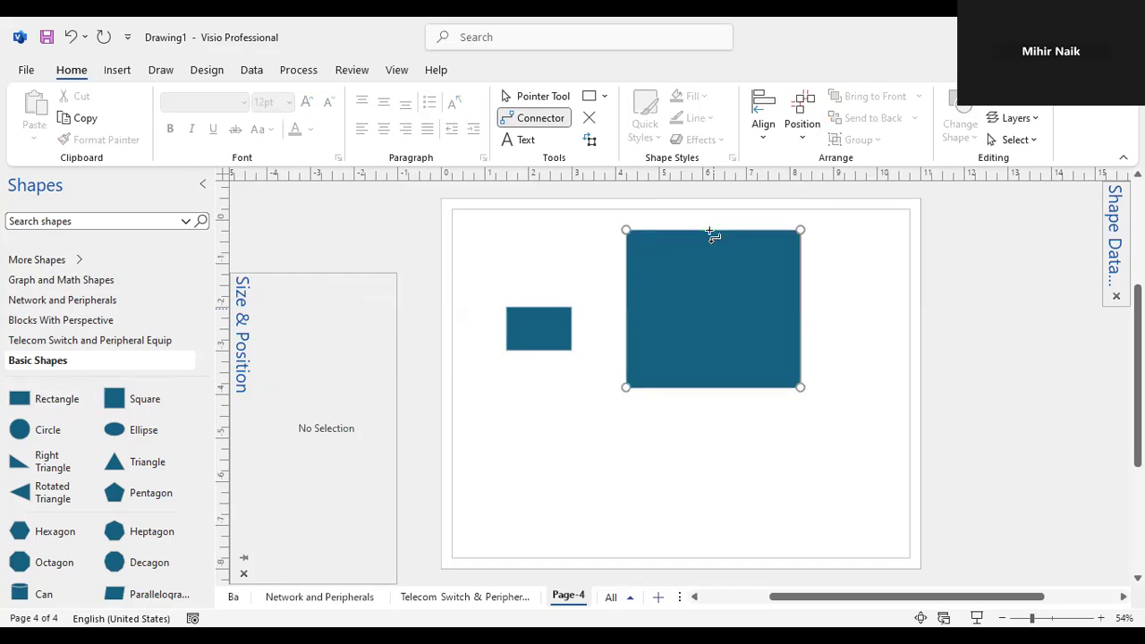
pyautogui.click(802, 271)
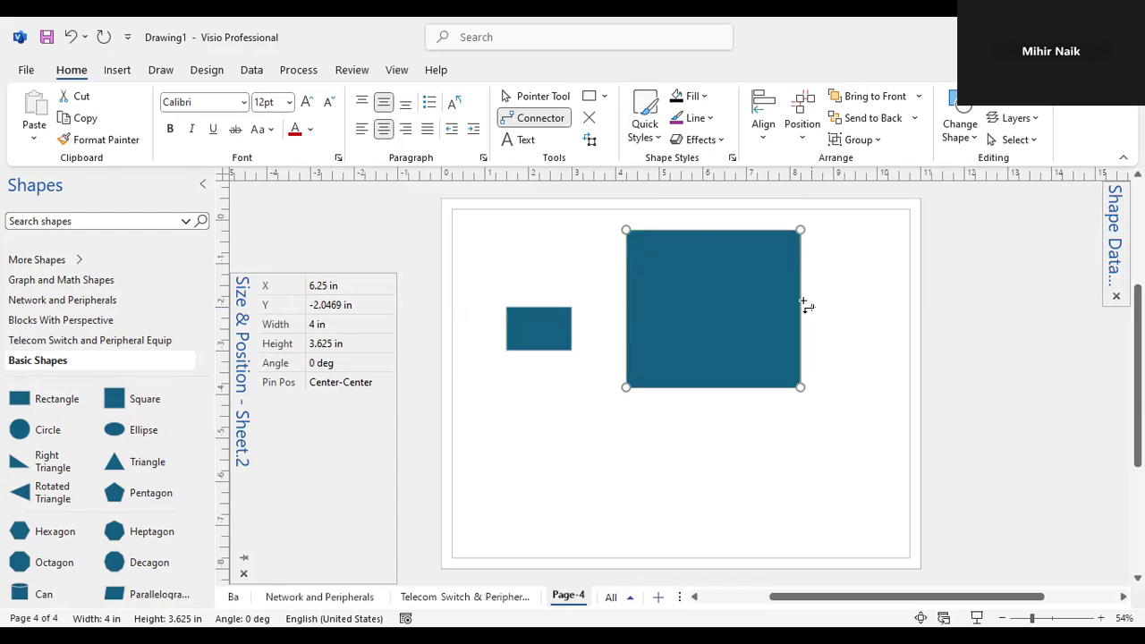
pyautogui.click(807, 305)
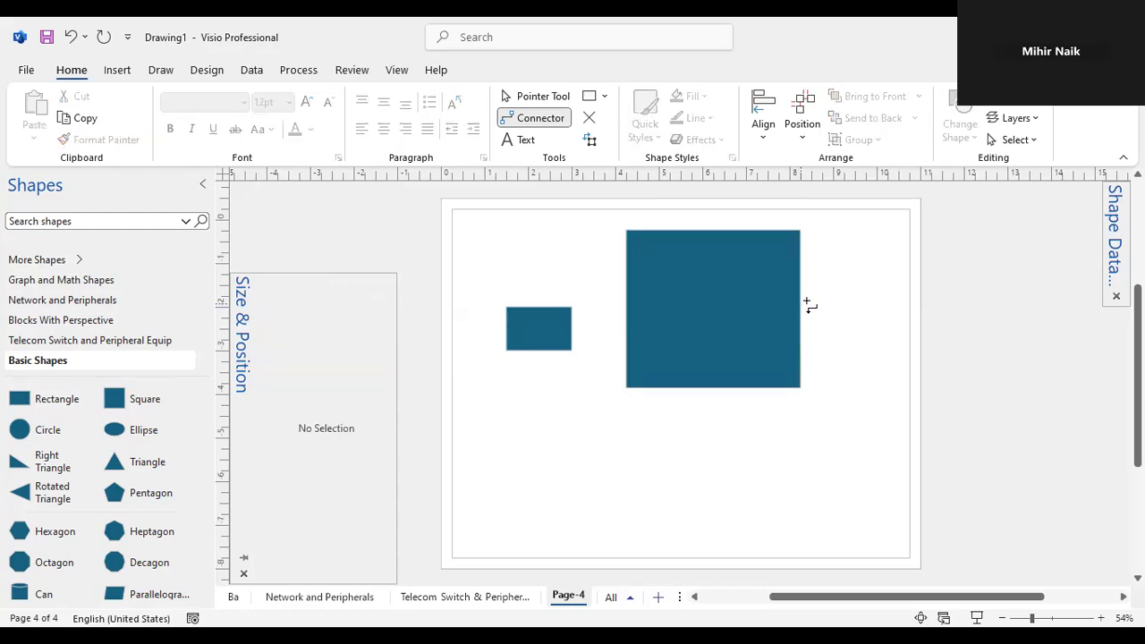
pyautogui.click(706, 234)
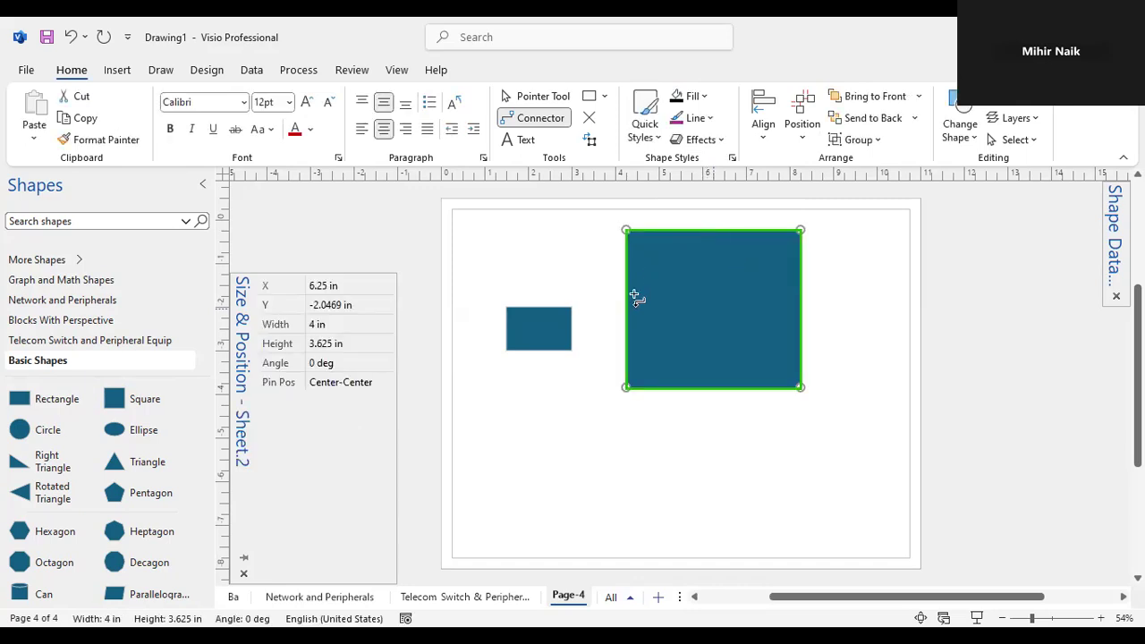
pyautogui.press('Escape')
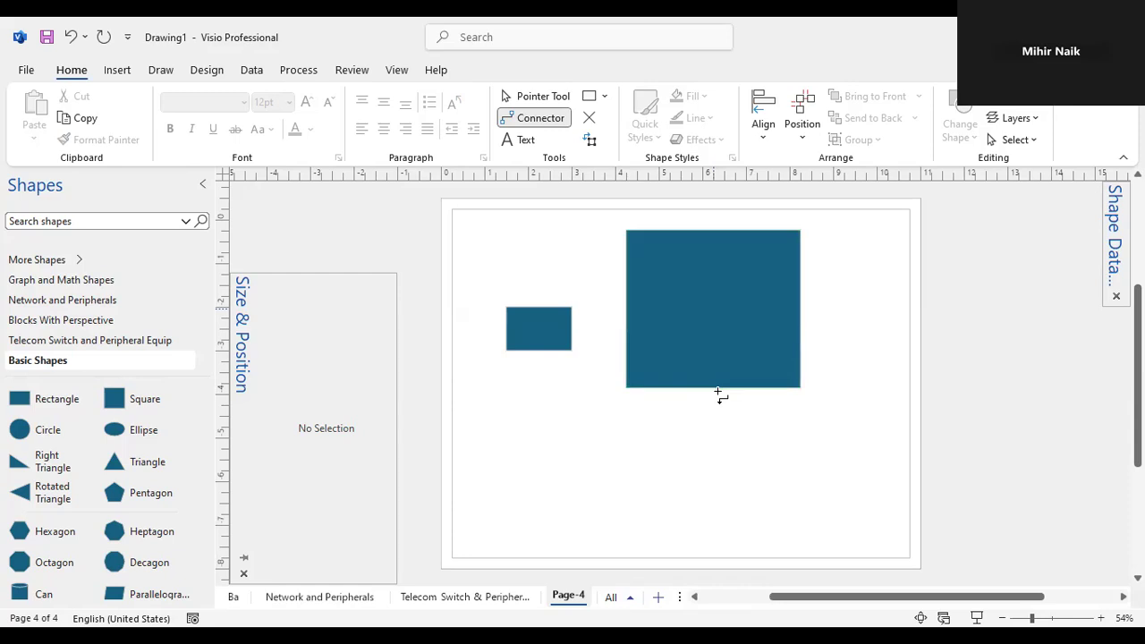
pyautogui.click(718, 387)
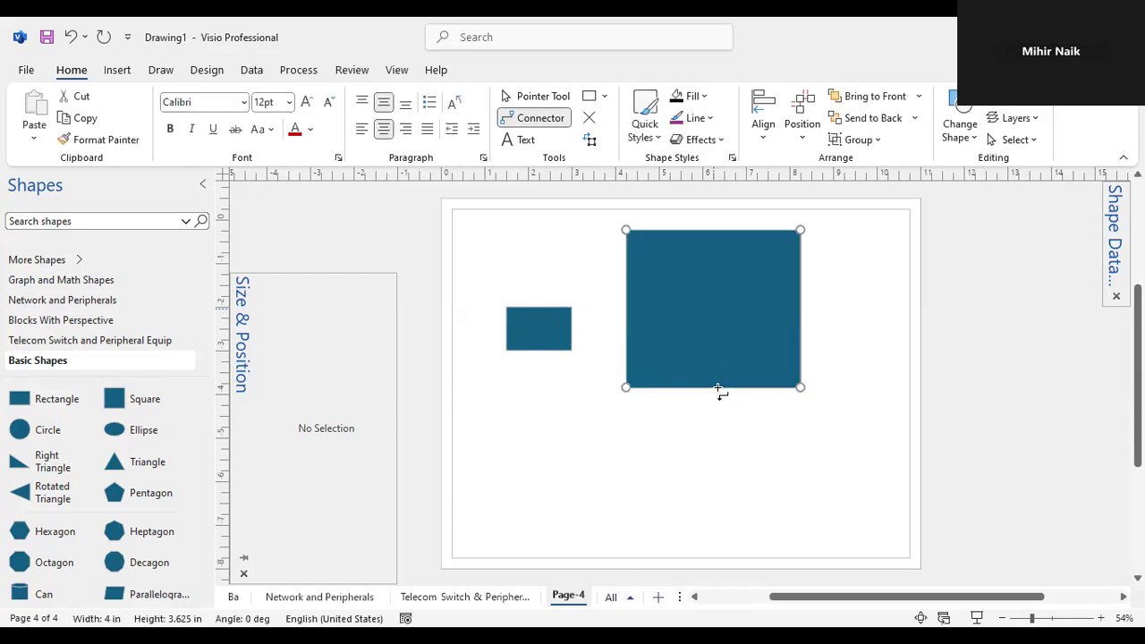
pyautogui.click(841, 331)
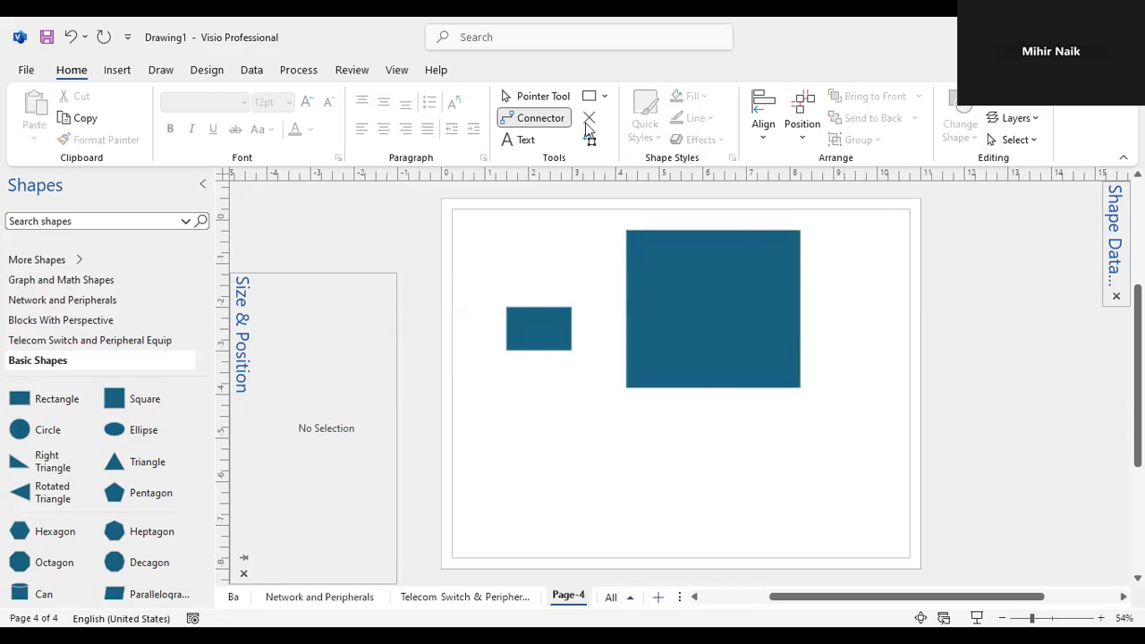
# - Draw three connectors from the small rectangle's top, bottom and right connection points to the large rectangle's left edge
pyautogui.click(553, 113)
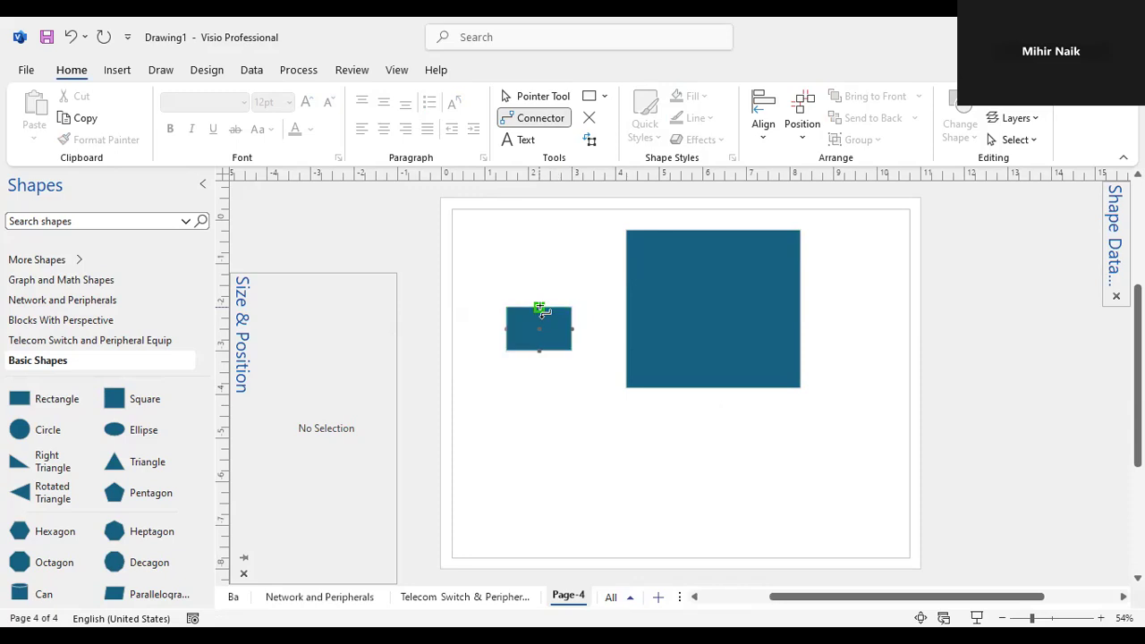
pyautogui.moveTo(541, 288); pyautogui.dragTo(628, 255)
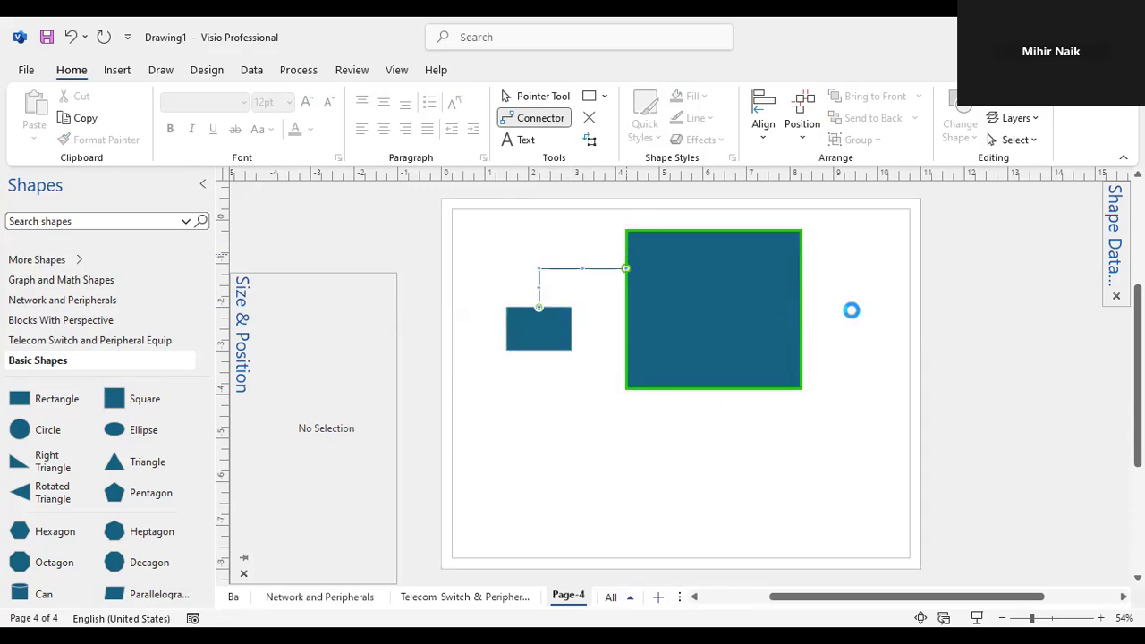
pyautogui.click(559, 368)
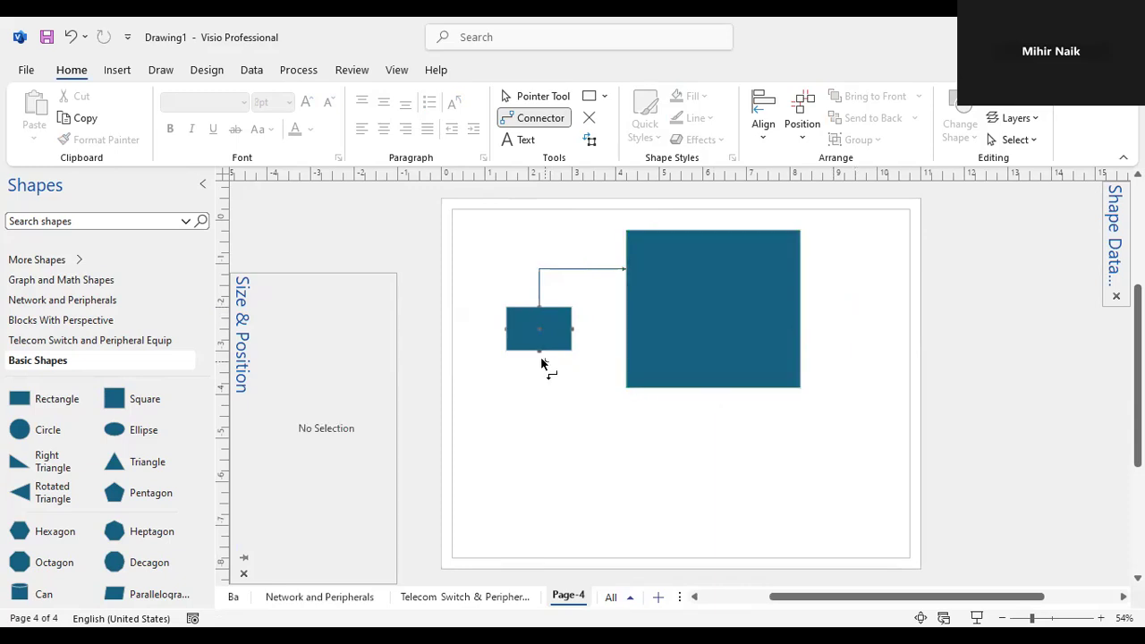
pyautogui.moveTo(539, 354); pyautogui.dragTo(625, 382)
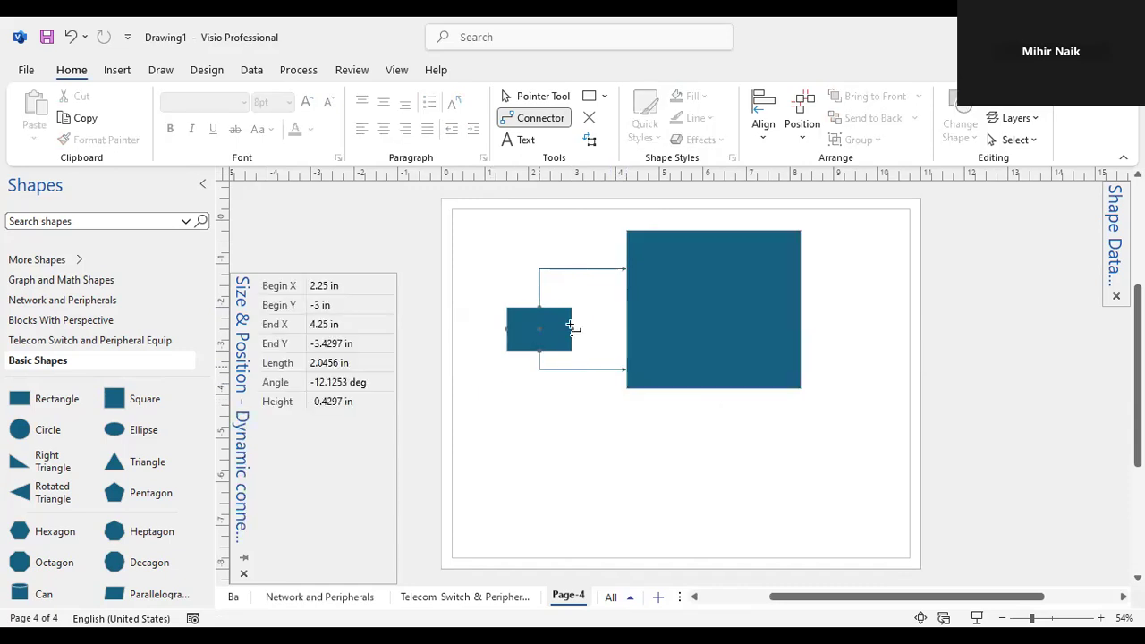
pyautogui.click(580, 324)
pyautogui.moveTo(584, 323); pyautogui.dragTo(630, 318)
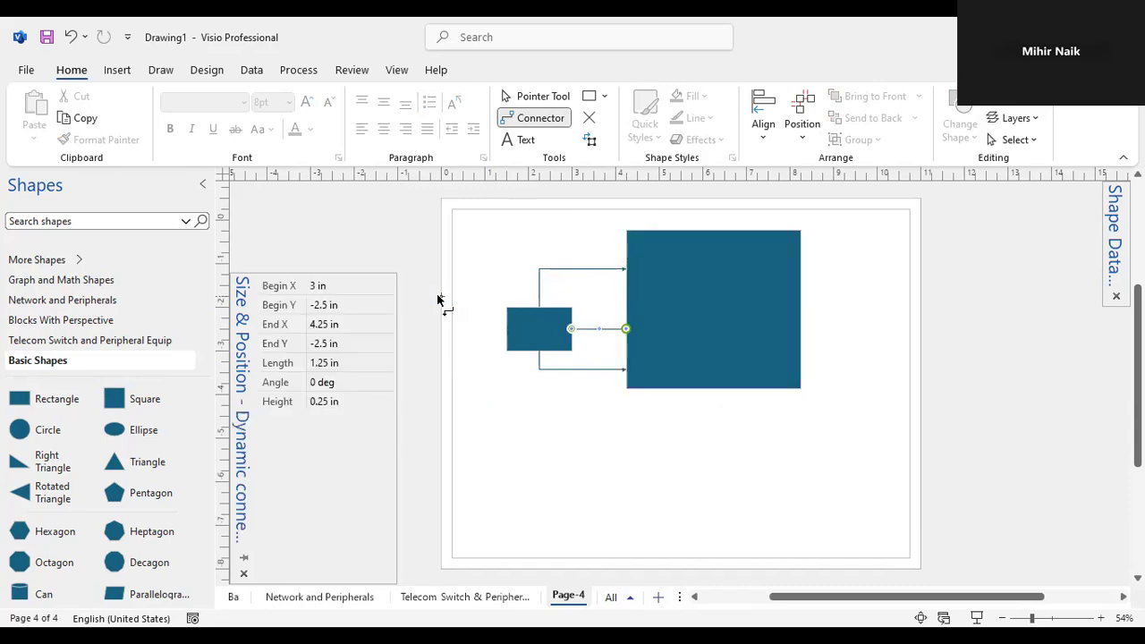
pyautogui.click(542, 427)
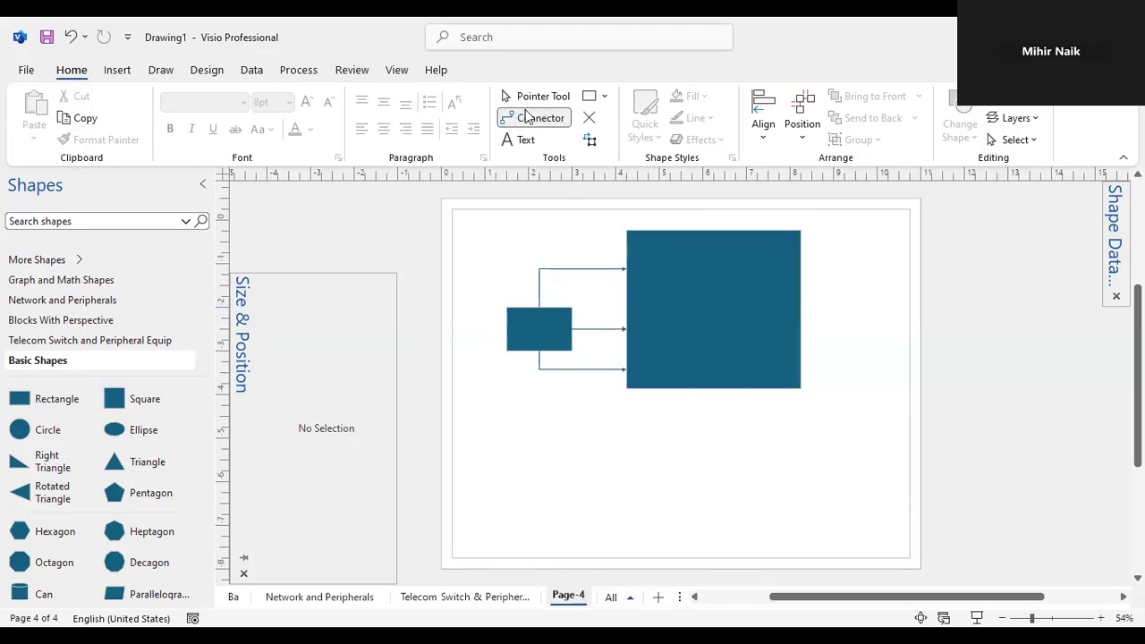
# - Label the small rectangle "Switch 1" with the Text tool
pyautogui.click(526, 141)
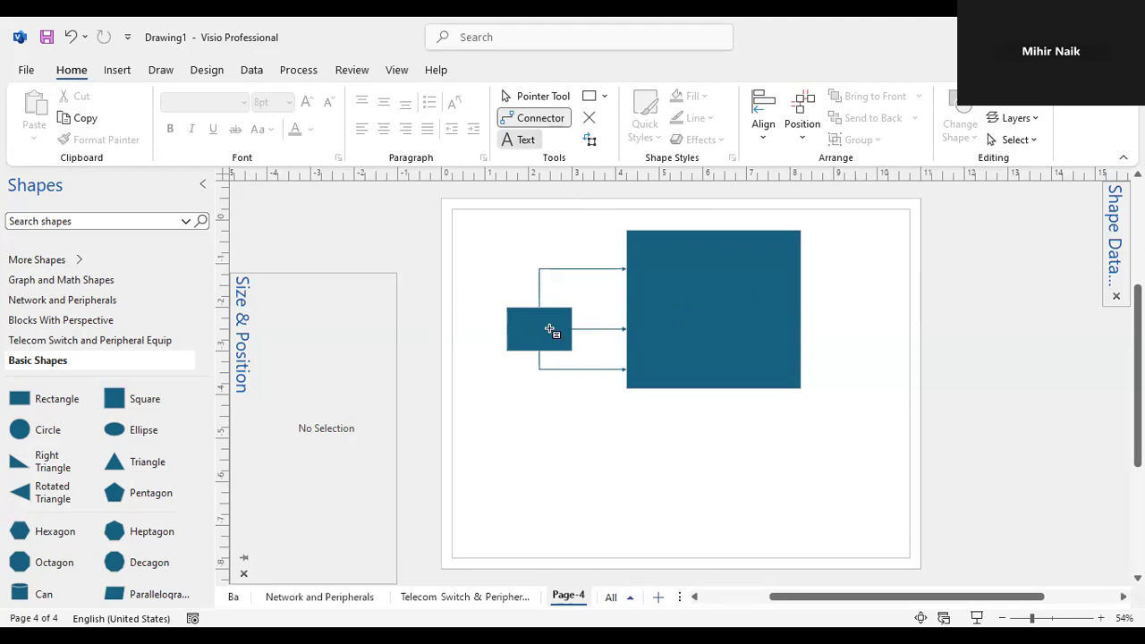
pyautogui.click(542, 329)
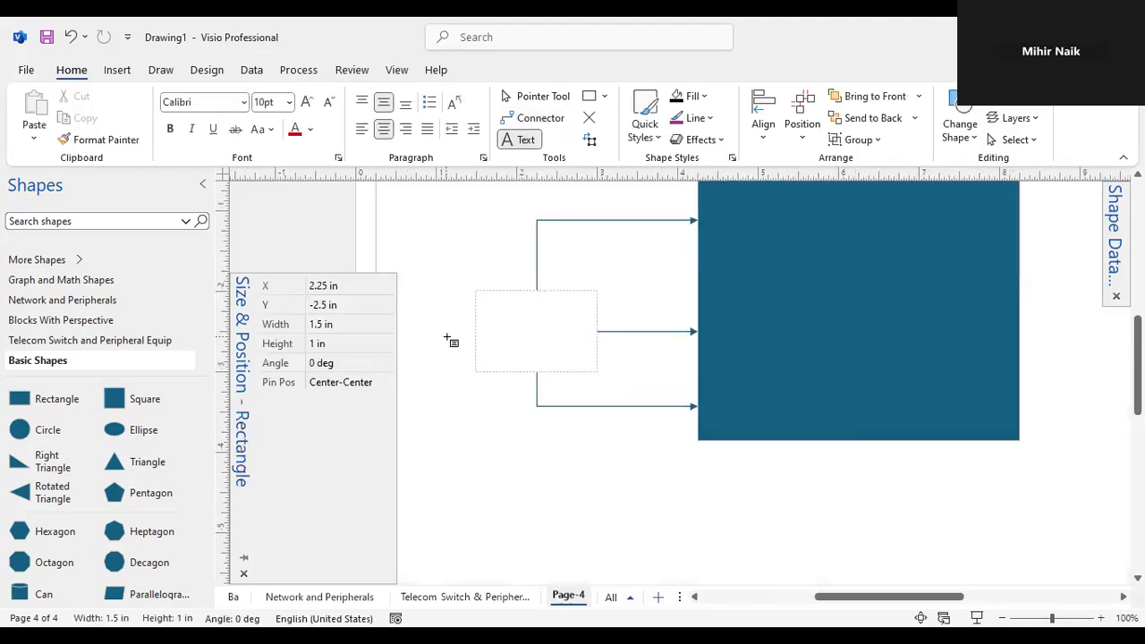
pyautogui.write('Switch 1')
# - Label the large rectangle "Peripheral" and finish the text editing
pyautogui.click(823, 318)
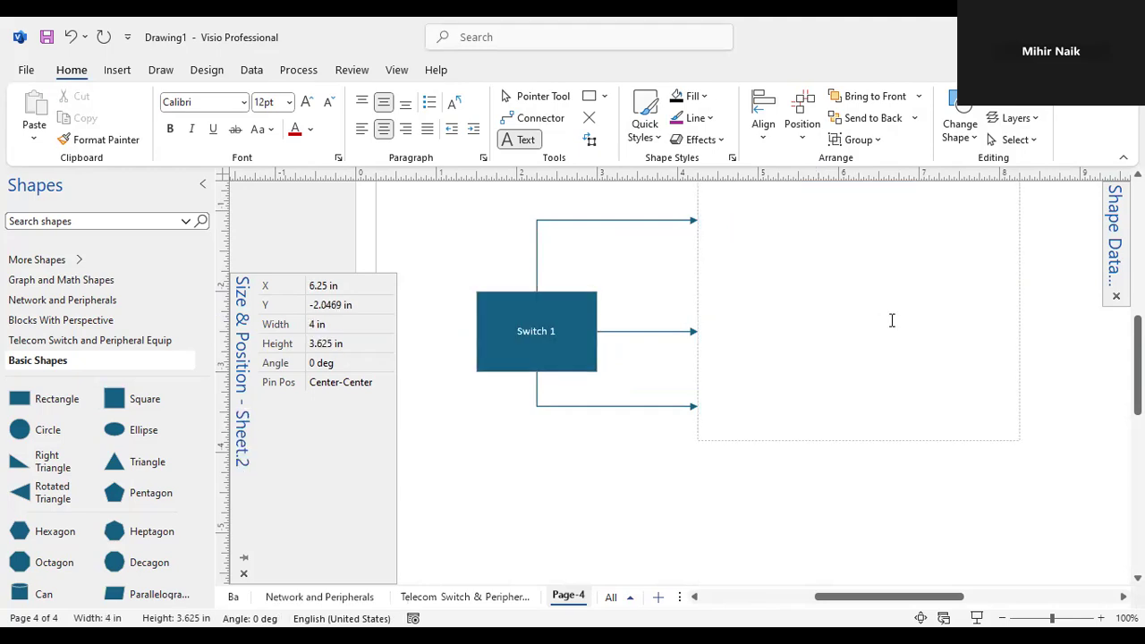
pyautogui.scroll(2, 893, 318)
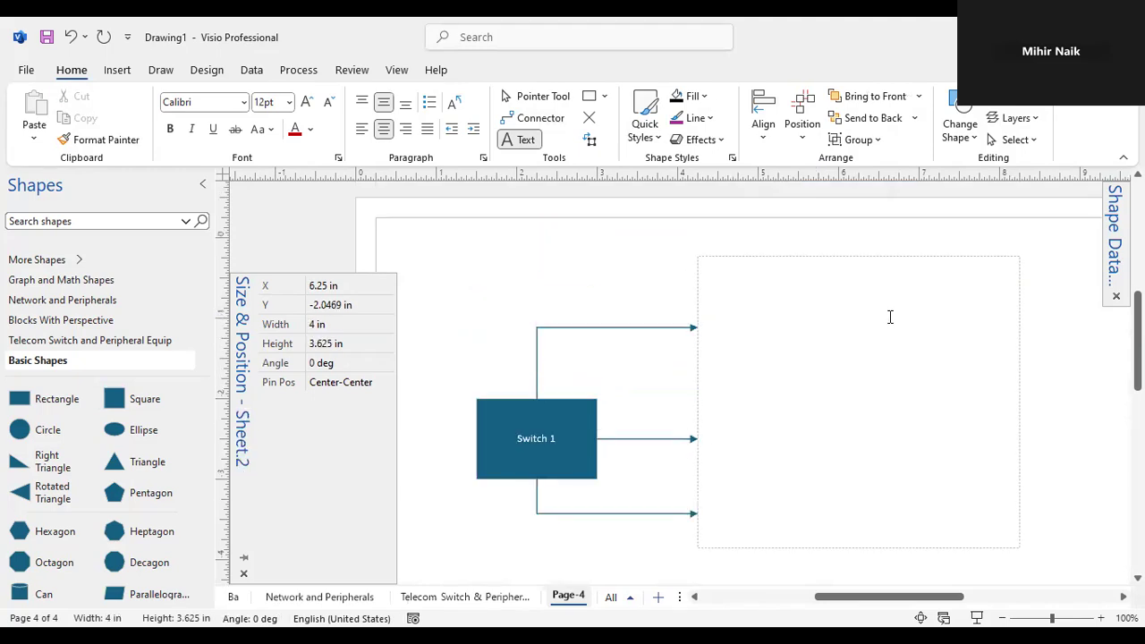
pyautogui.write('Perih')
pyautogui.press('BackSpace')
pyautogui.write('pheral')
pyautogui.click(1055, 434)
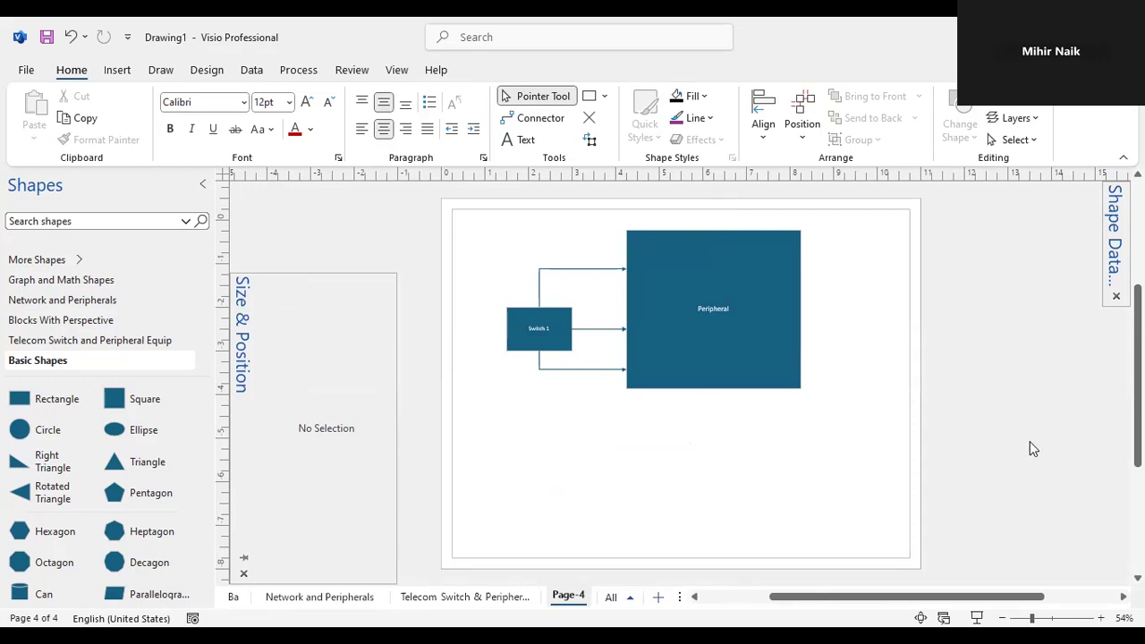
# - Try top and bottom text alignment on the Switch 1 rectangle, then restore middle alignment
pyautogui.click(539, 331)
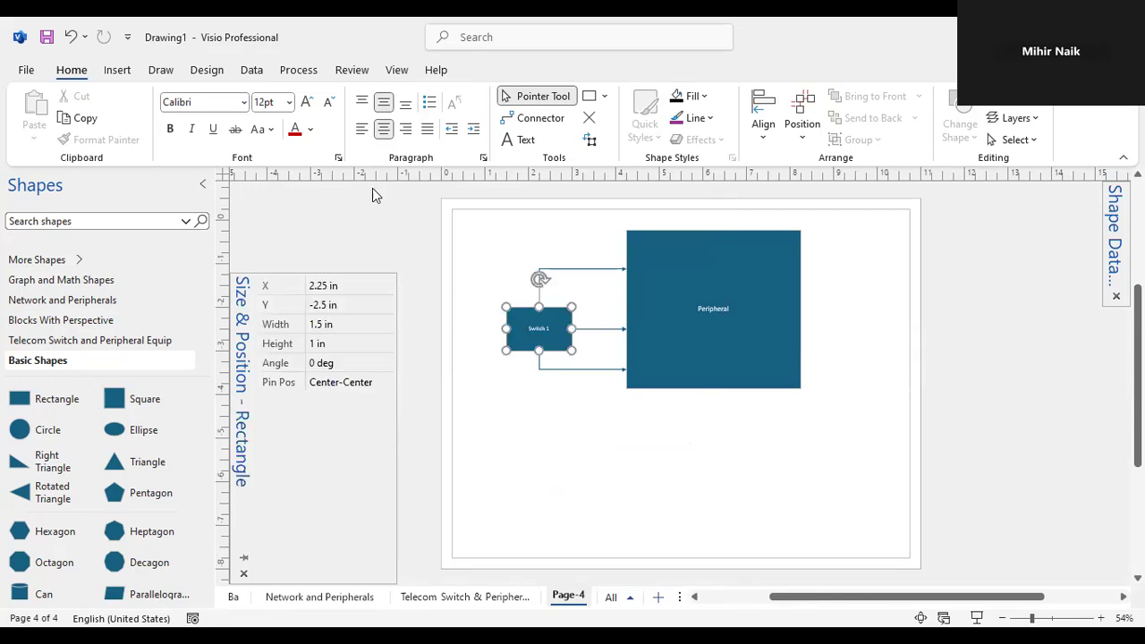
pyautogui.click(362, 103)
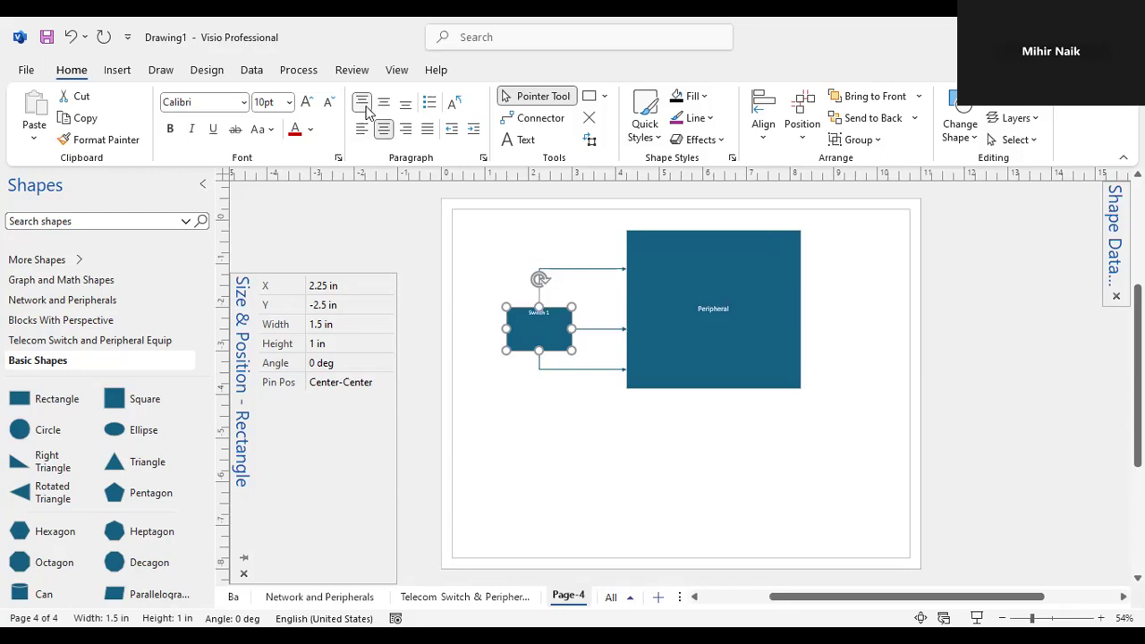
pyautogui.click(383, 105)
pyautogui.click(404, 104)
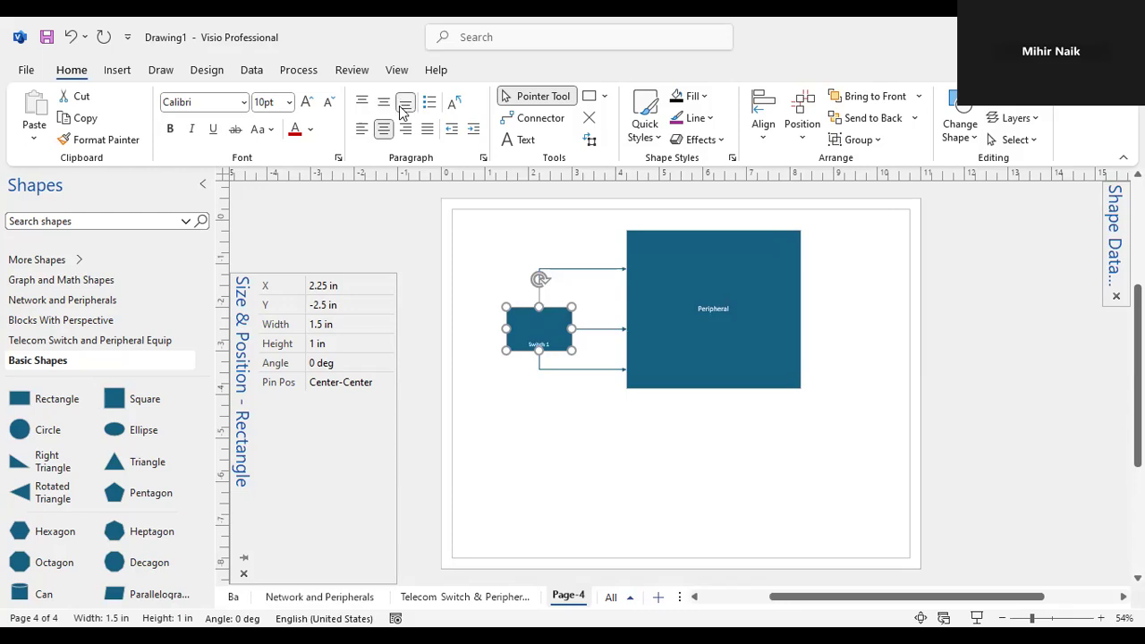
pyautogui.click(382, 102)
# - Align the Peripheral label to the top of the large rectangle
pyautogui.click(719, 312)
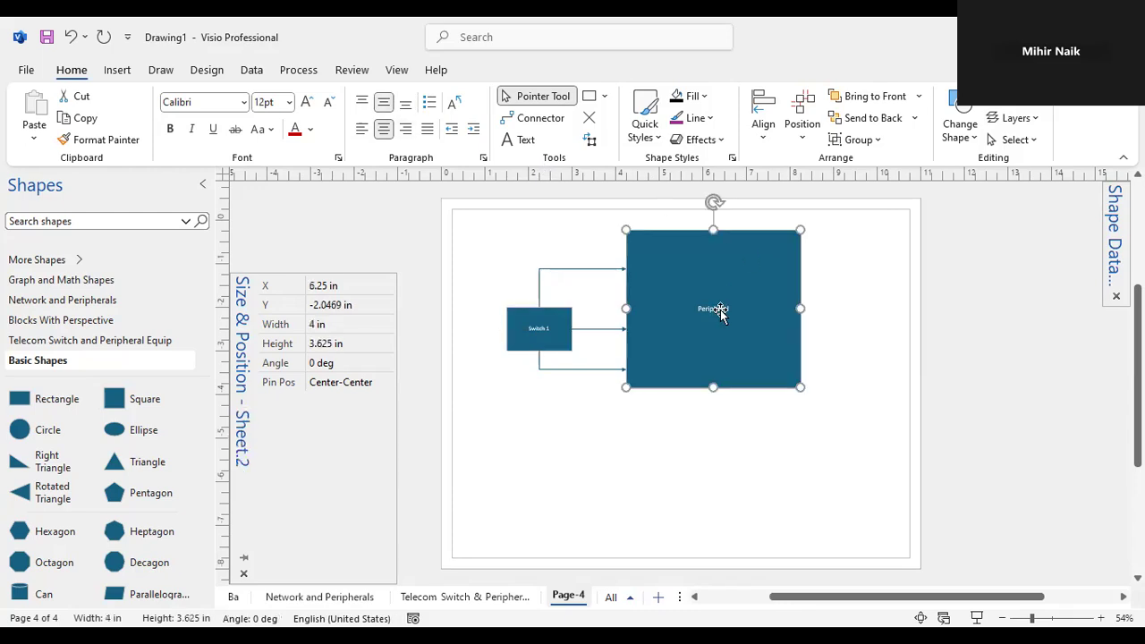
pyautogui.click(363, 102)
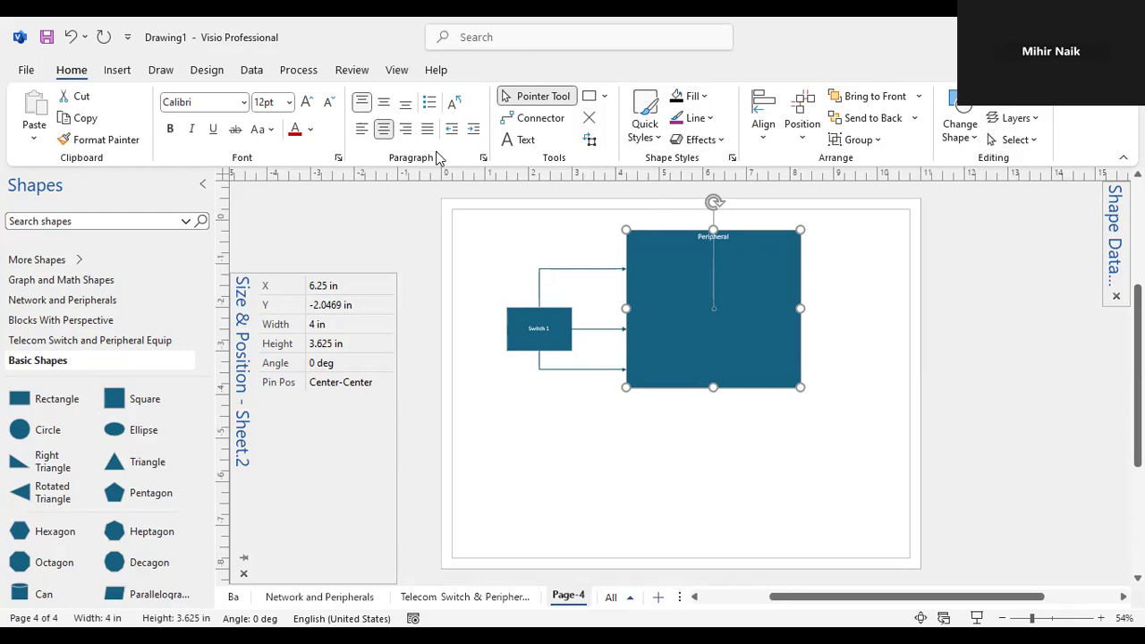
pyautogui.click(834, 300)
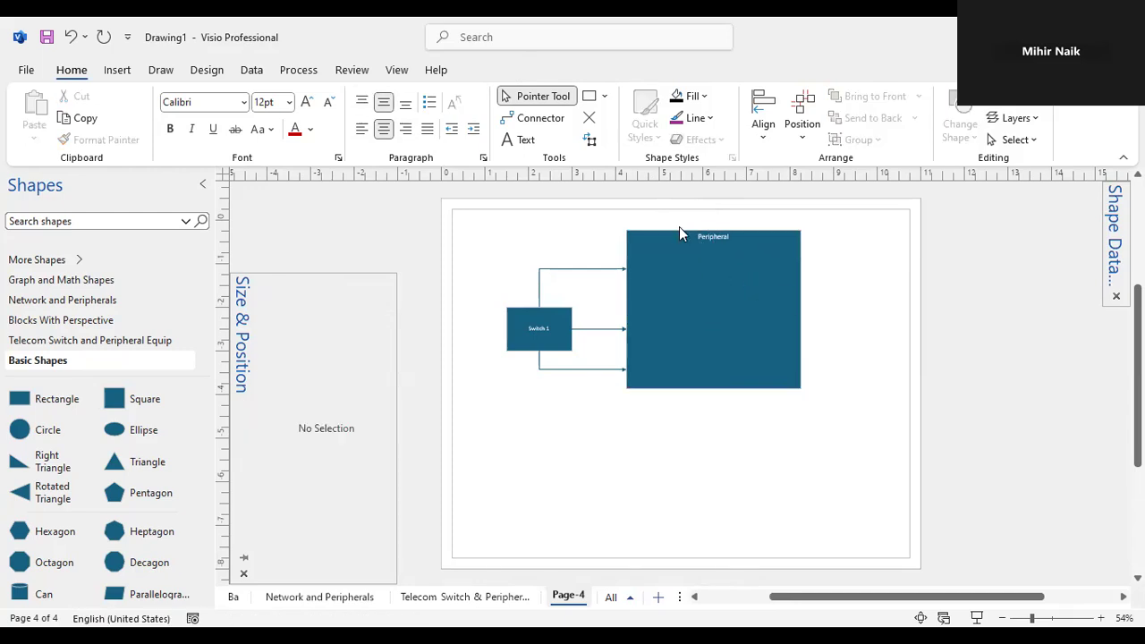
# - Increase the indent of the Peripheral label by five levels and deselect the large rectangle
pyautogui.click(694, 250)
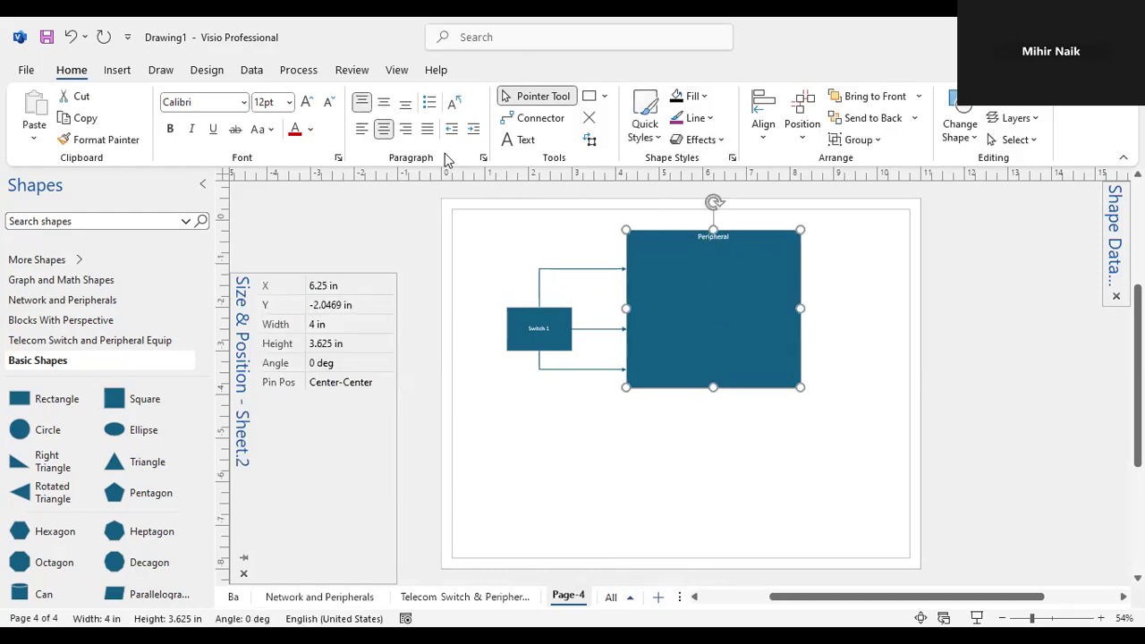
pyautogui.click(473, 130)
pyautogui.click(473, 131)
pyautogui.click(473, 131)
pyautogui.click(472, 129)
pyautogui.click(473, 131)
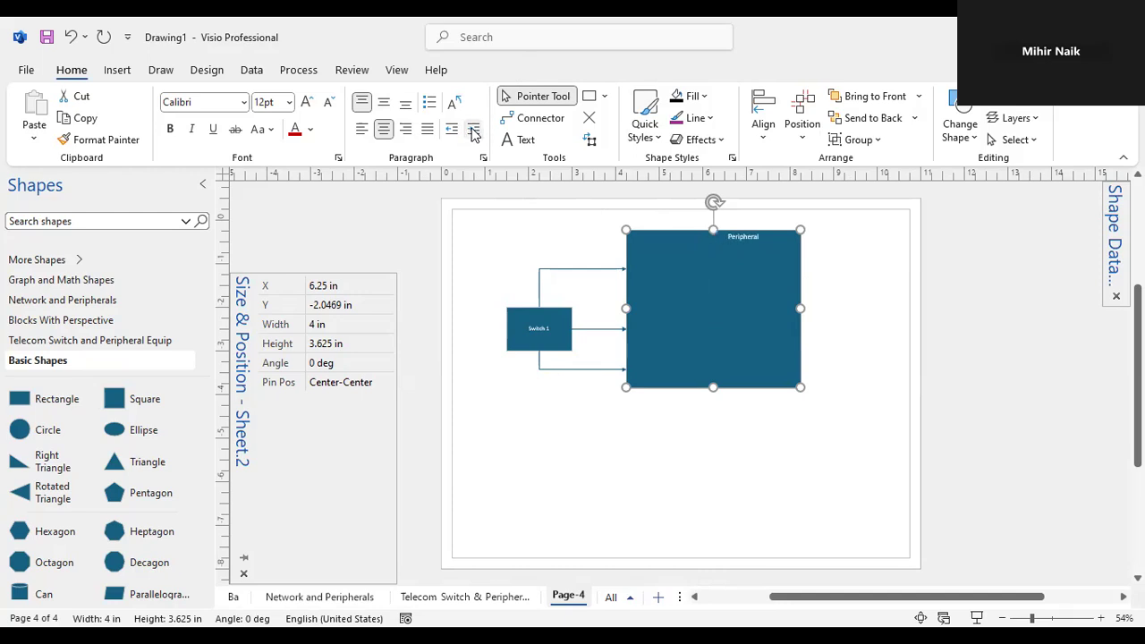
pyautogui.doubleClick(729, 240)
pyautogui.press('Escape')
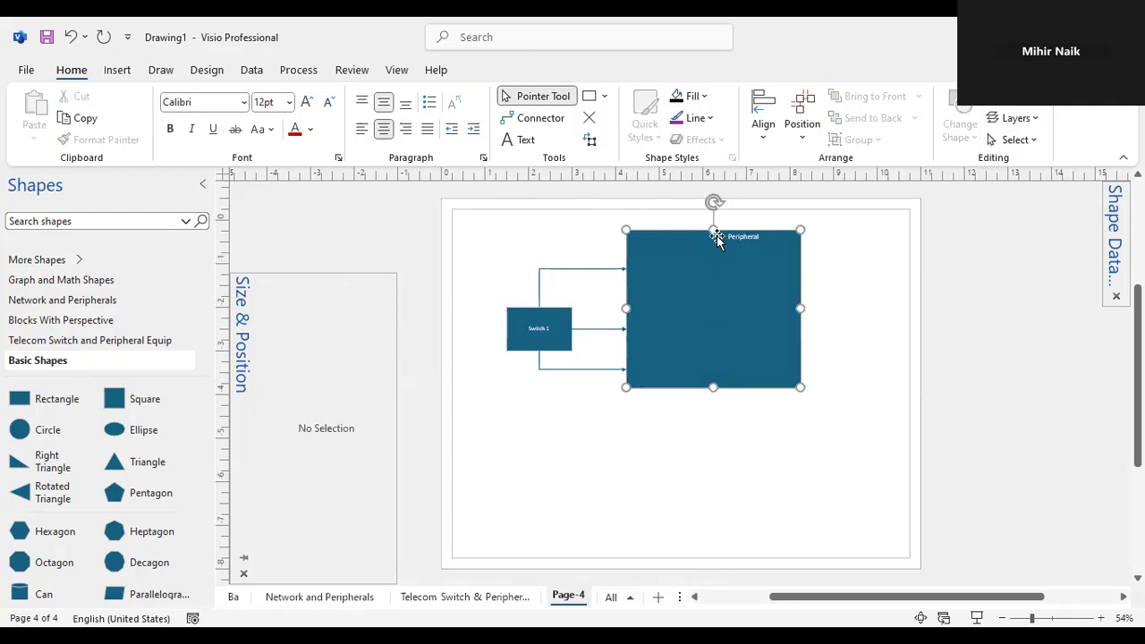
pyautogui.press('Escape')
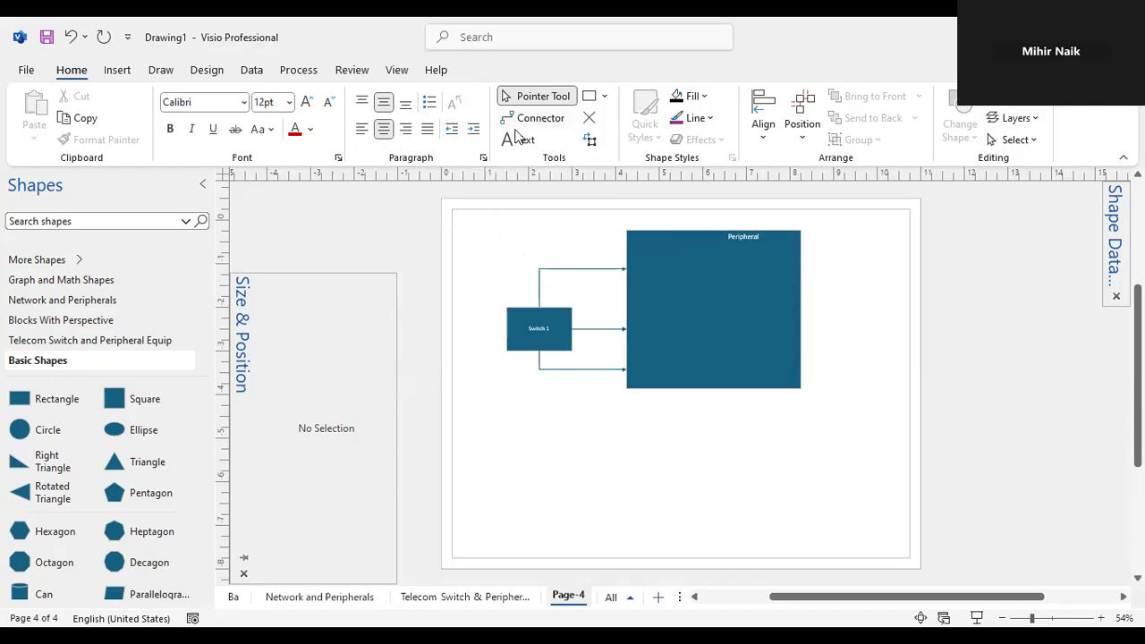
# - Open the Peripheral label for editing with the Text tool and decrease its indent by two levels
pyautogui.click(525, 141)
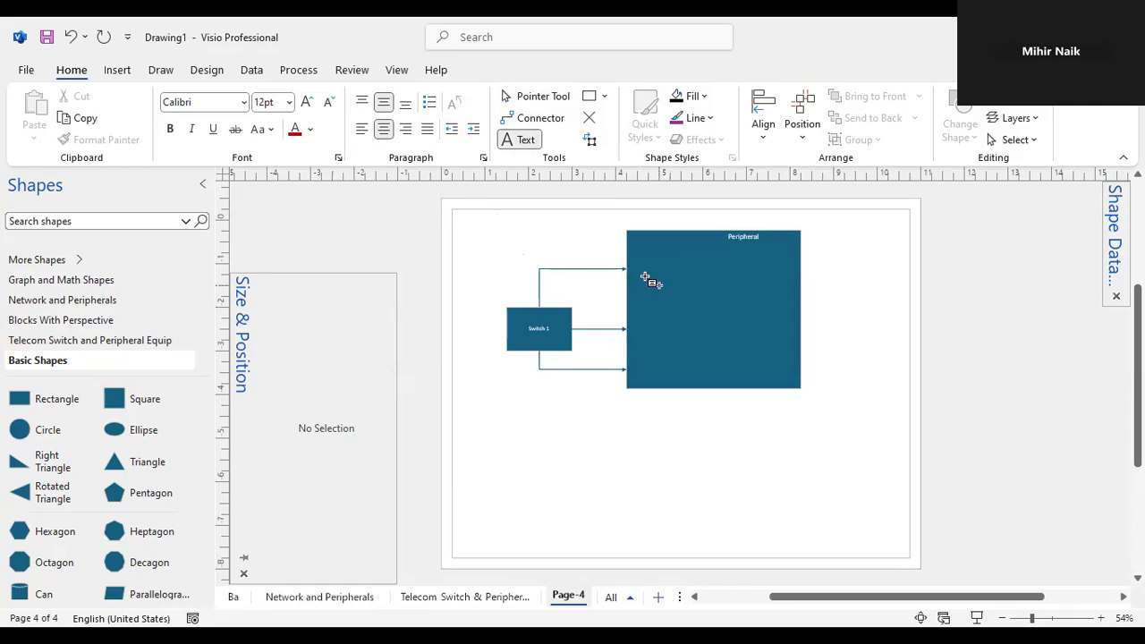
pyautogui.click(670, 289)
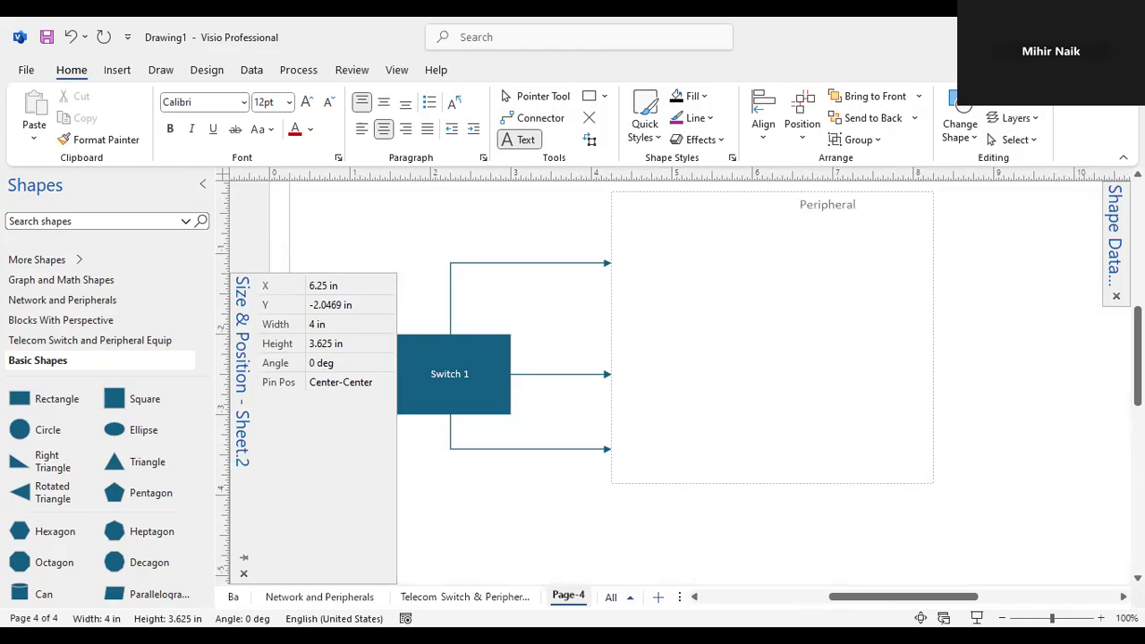
pyautogui.press('Return')
pyautogui.press('Return')
pyautogui.click(447, 134)
pyautogui.click(447, 134)
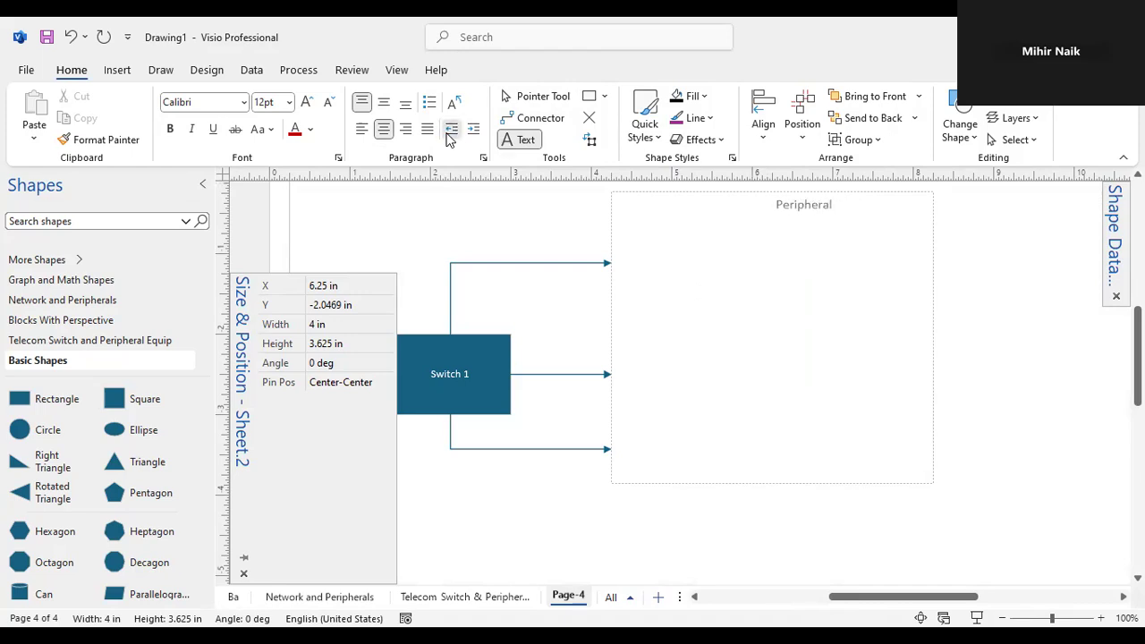
# - Decrease the indent of the Peripheral heading until it is centred in its box
pyautogui.click(448, 134)
pyautogui.click(450, 134)
pyautogui.click(452, 133)
pyautogui.click(452, 132)
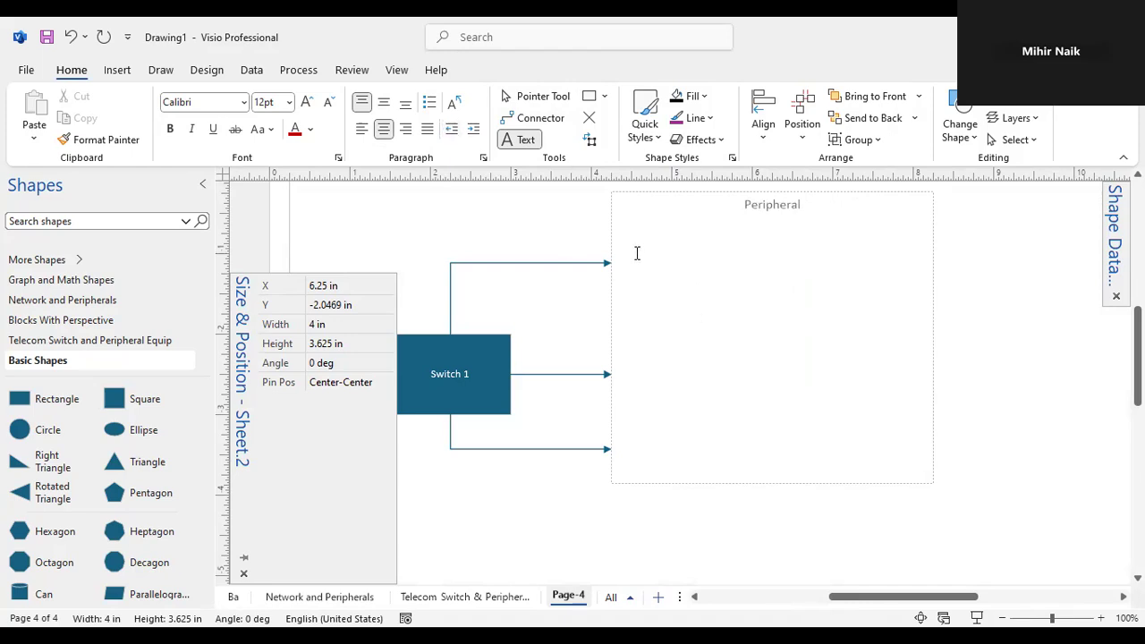
# - Enter the spaced lines Shape 1, Shape 2 and Shape 3 below the Peripheral heading
pyautogui.write('Sha')
pyautogui.write('pe 1')
pyautogui.write('Sha')
pyautogui.write('pe ')
pyautogui.write('2')
pyautogui.click(635, 252)
pyautogui.write('Sha')
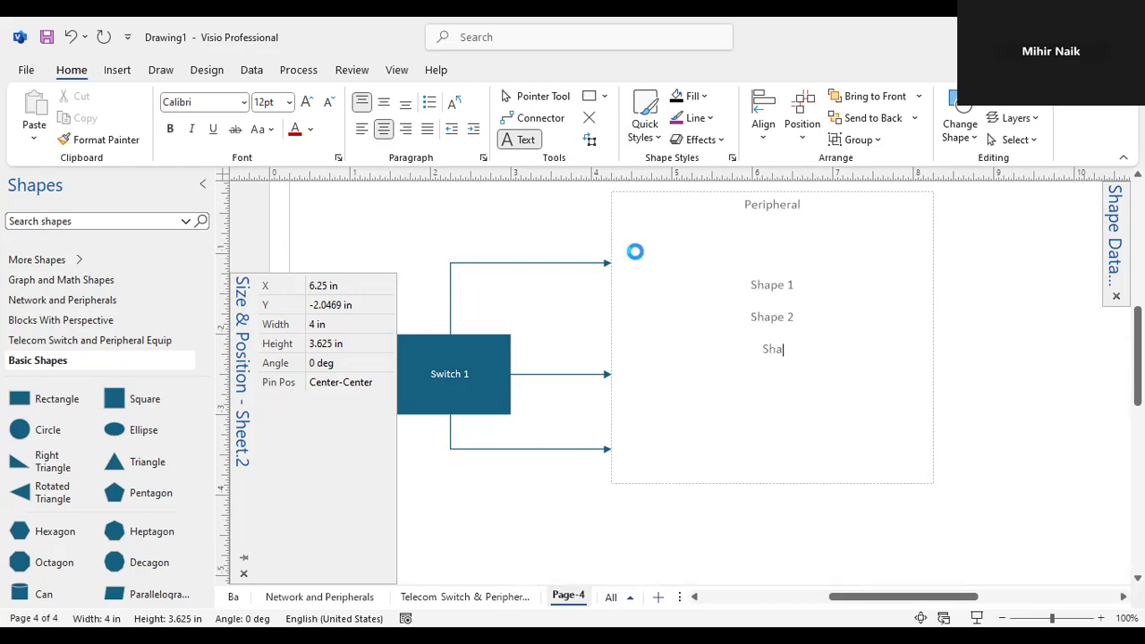
pyautogui.write('pe 3')
# - Format the Shape 1 to Shape 3 lines as a bulleted list and remove the bullets from the blank lines between them
pyautogui.moveTo(752, 285); pyautogui.dragTo(795, 285)
pyautogui.keyDown('shift'); pyautogui.click(804, 348); pyautogui.keyUp('shift')
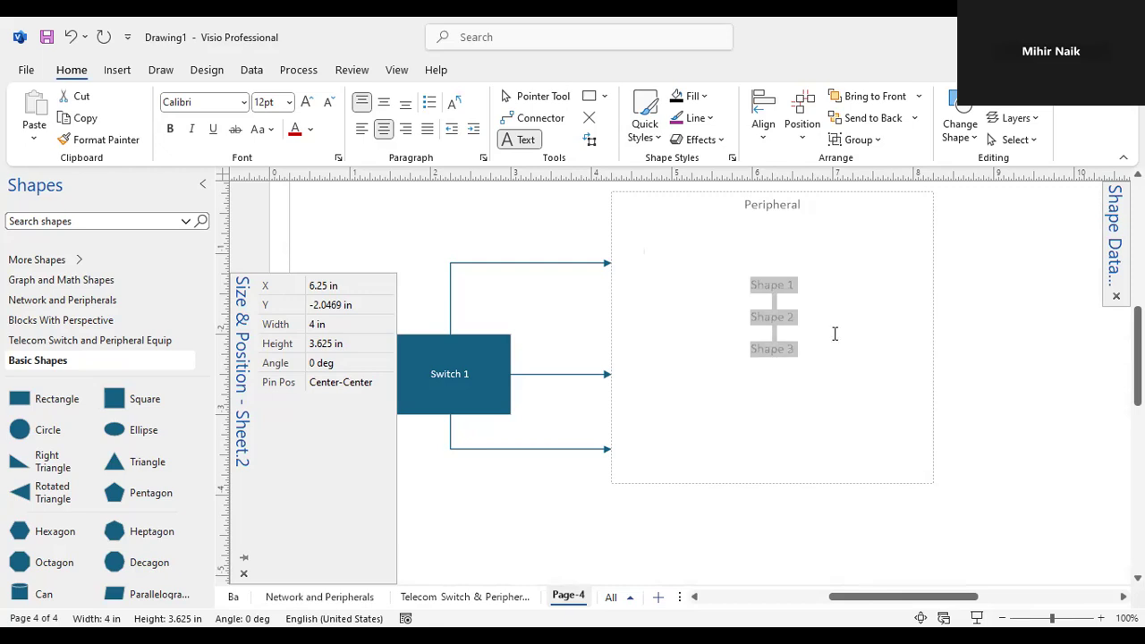
pyautogui.click(429, 102)
pyautogui.click(734, 315)
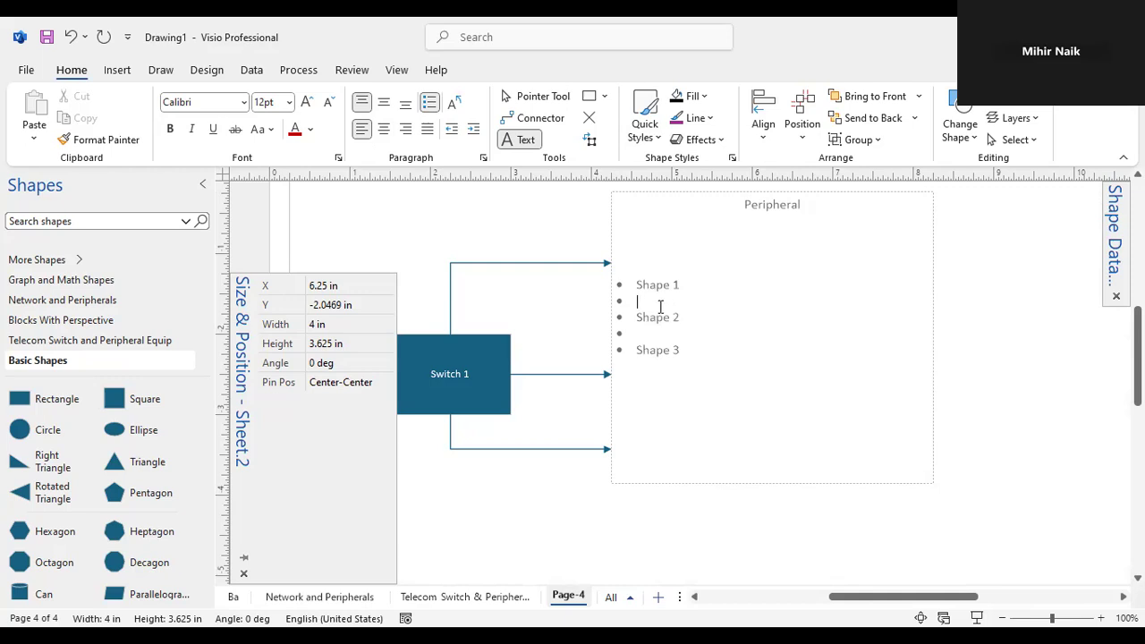
pyautogui.press('BackSpace')
pyautogui.click(656, 333)
pyautogui.click(821, 424)
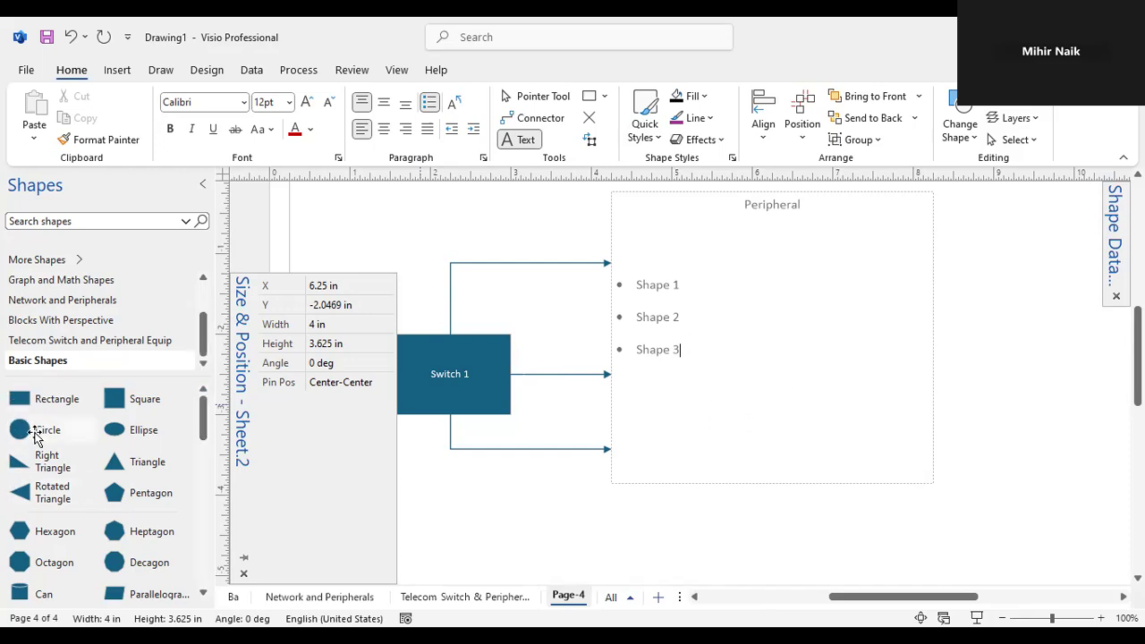
pyautogui.moveTo(554, 302); pyautogui.dragTo(772, 290)
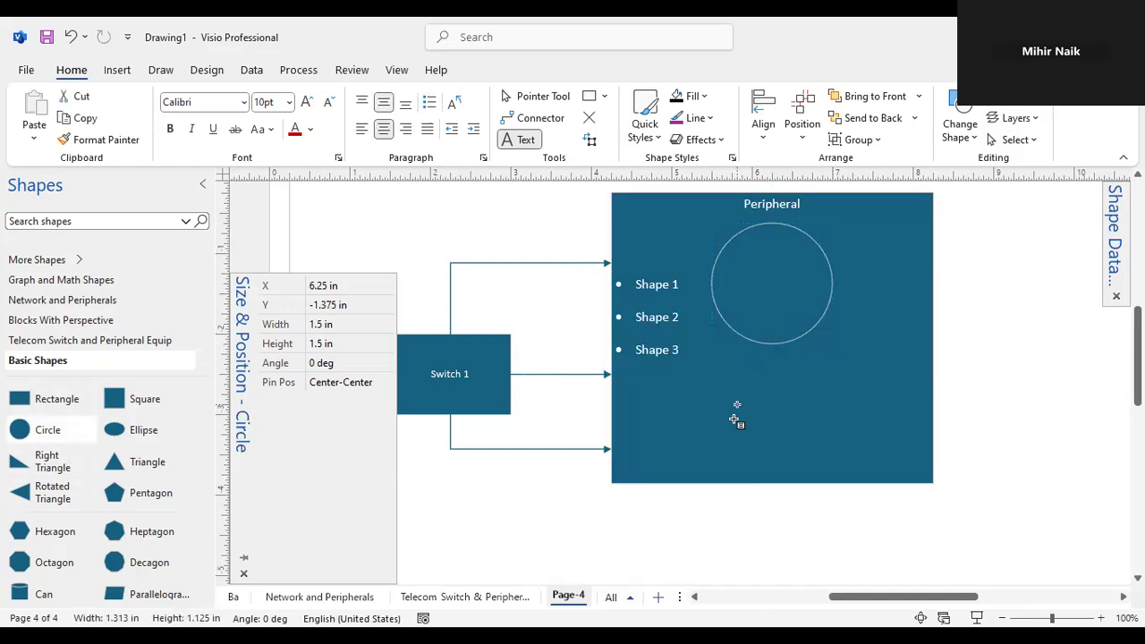
pyautogui.hotkey('ctrl', 'z')
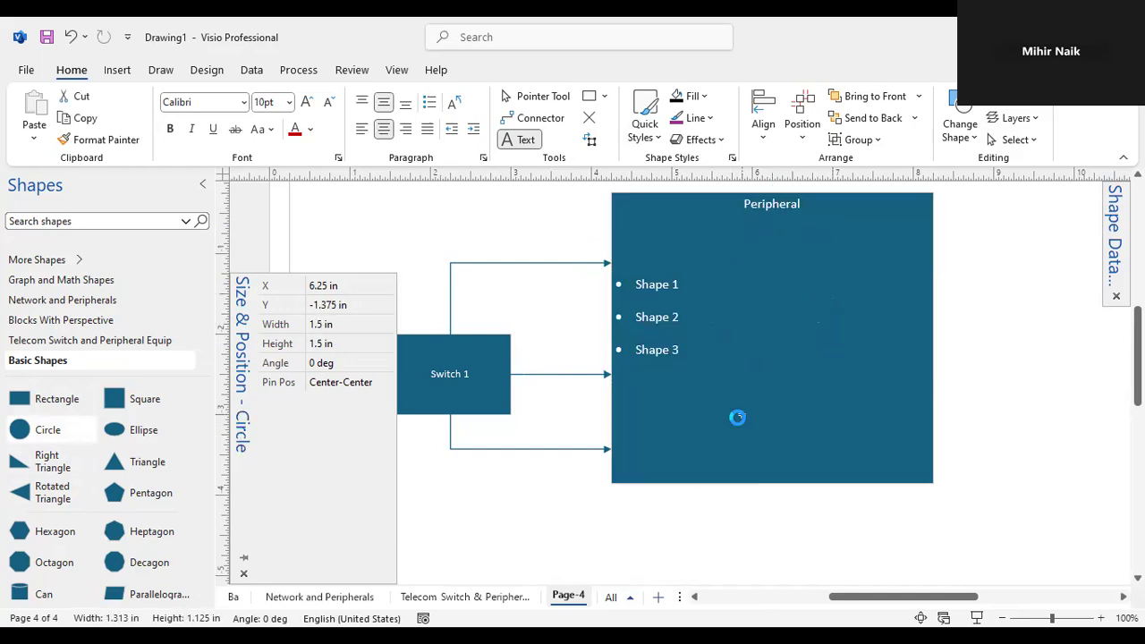
pyautogui.click(978, 393)
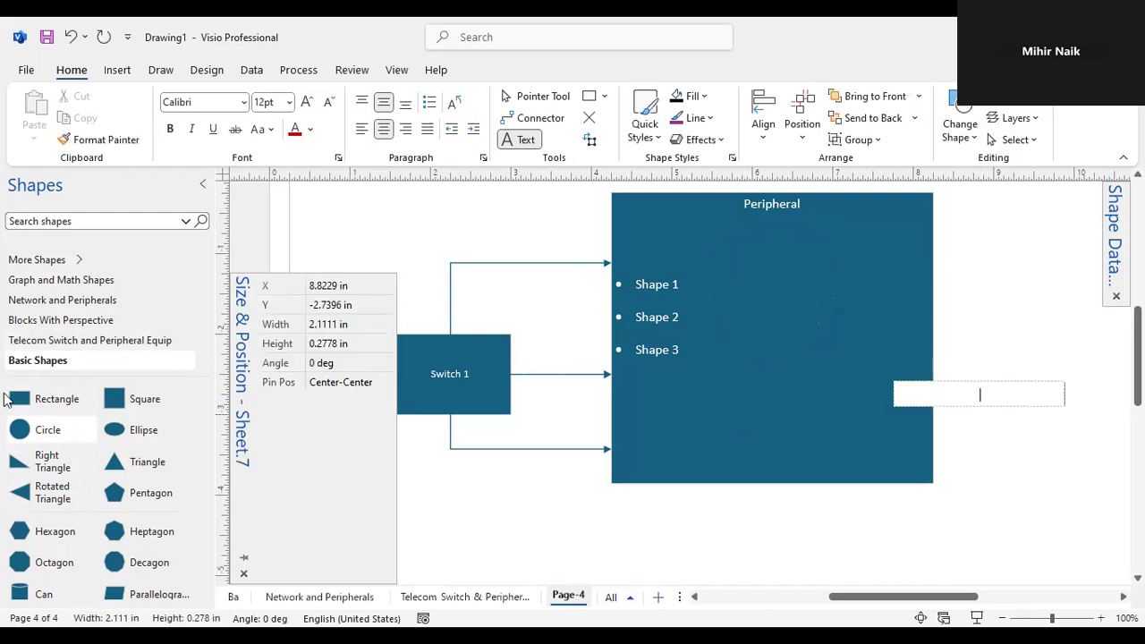
# - Place a 1.5 in circle in the middle of the Peripheral box and fill it with light cyan
pyautogui.moveTo(19, 422); pyautogui.dragTo(764, 322)
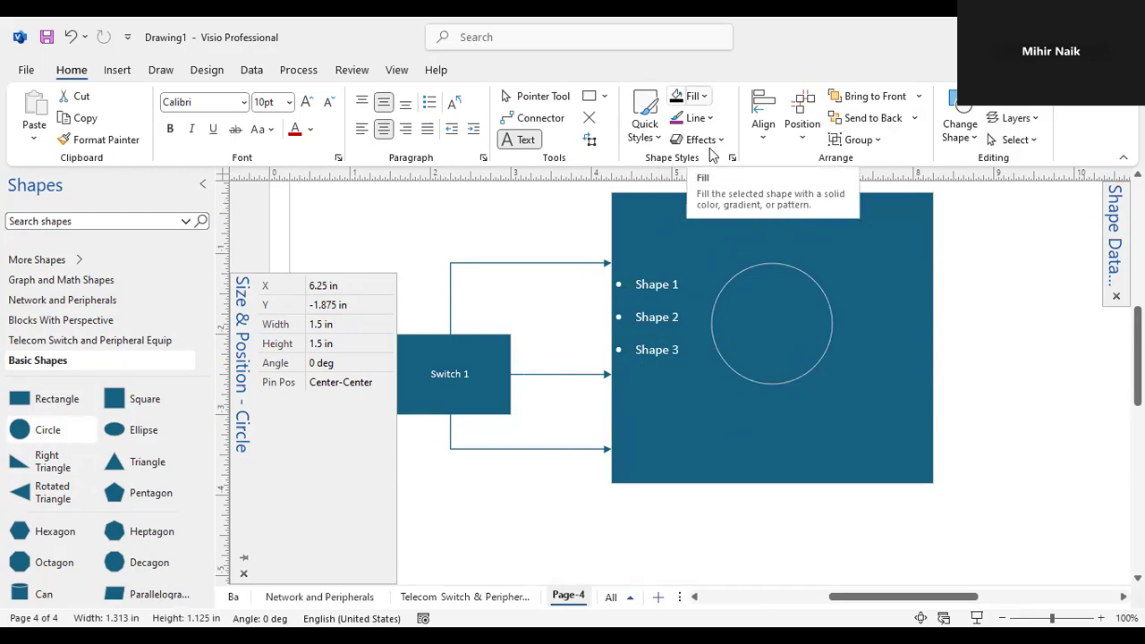
pyautogui.click(693, 96)
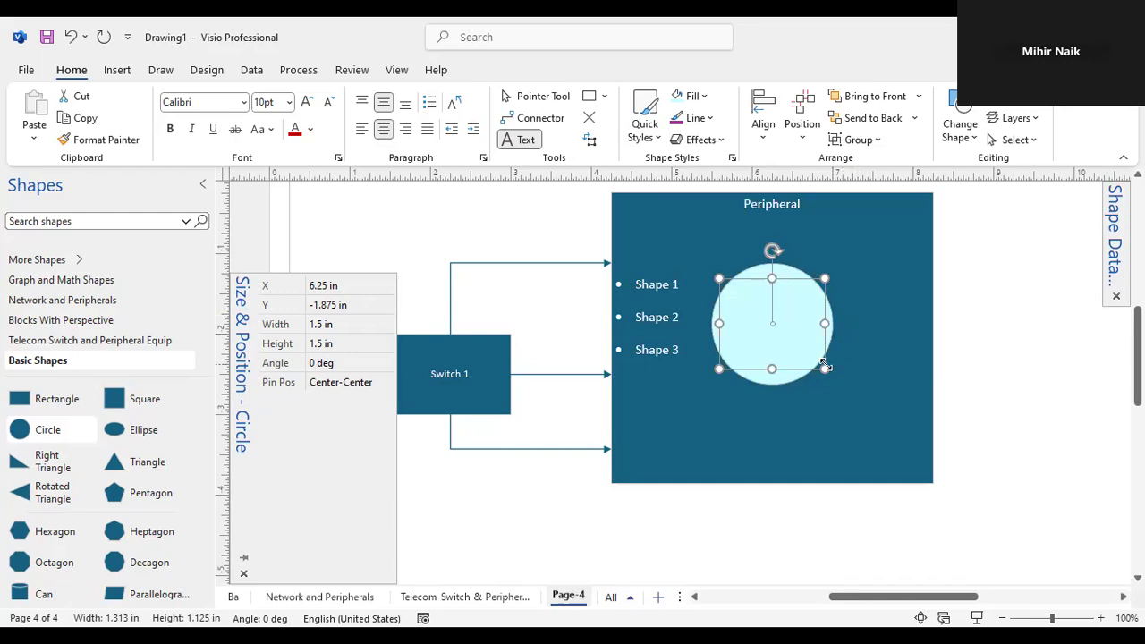
pyautogui.moveTo(821, 360); pyautogui.dragTo(761, 303)
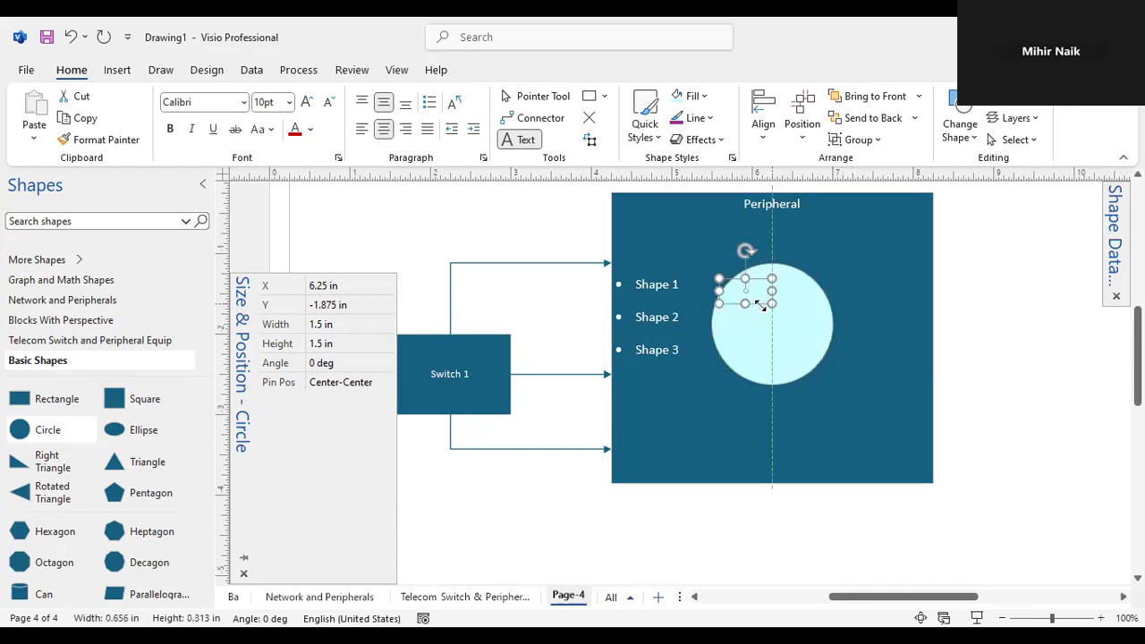
pyautogui.click(892, 342)
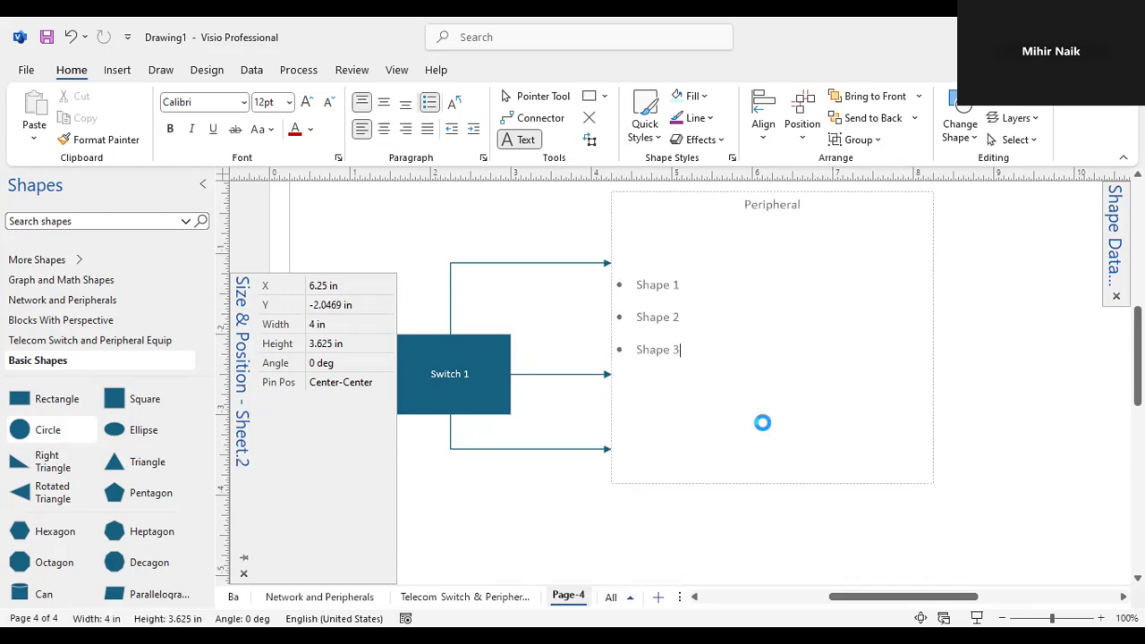
pyautogui.hotkey('ctrl', 'z')
pyautogui.click(821, 323)
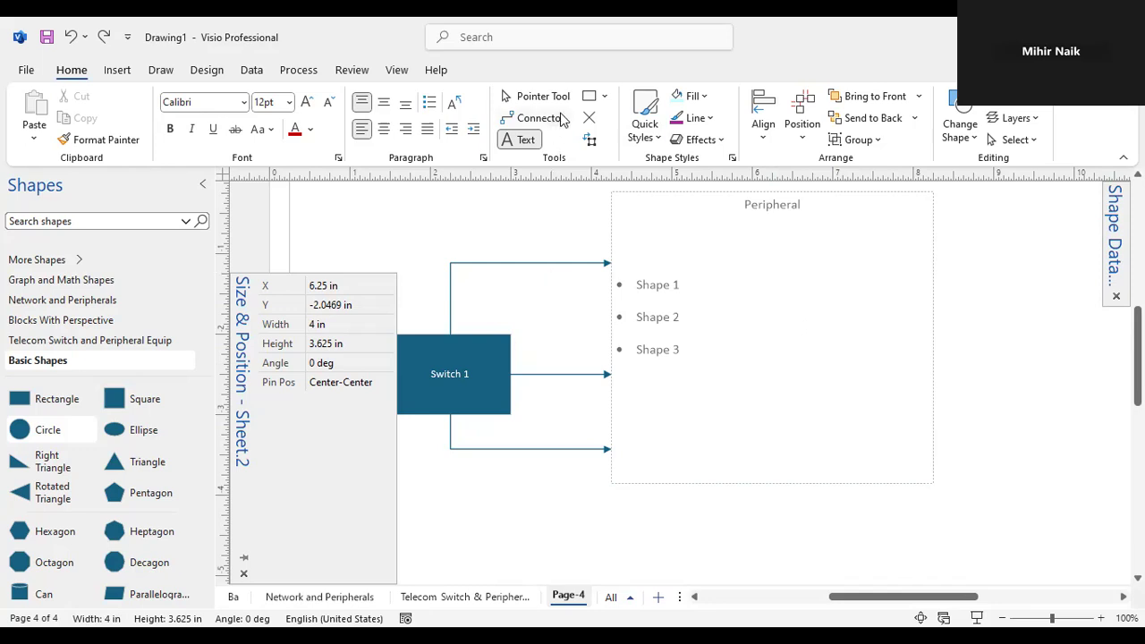
# - Apply the solid medium-blue theme quick style, third in the fourth row, to the Switch 1 rectangle
pyautogui.click(662, 141)
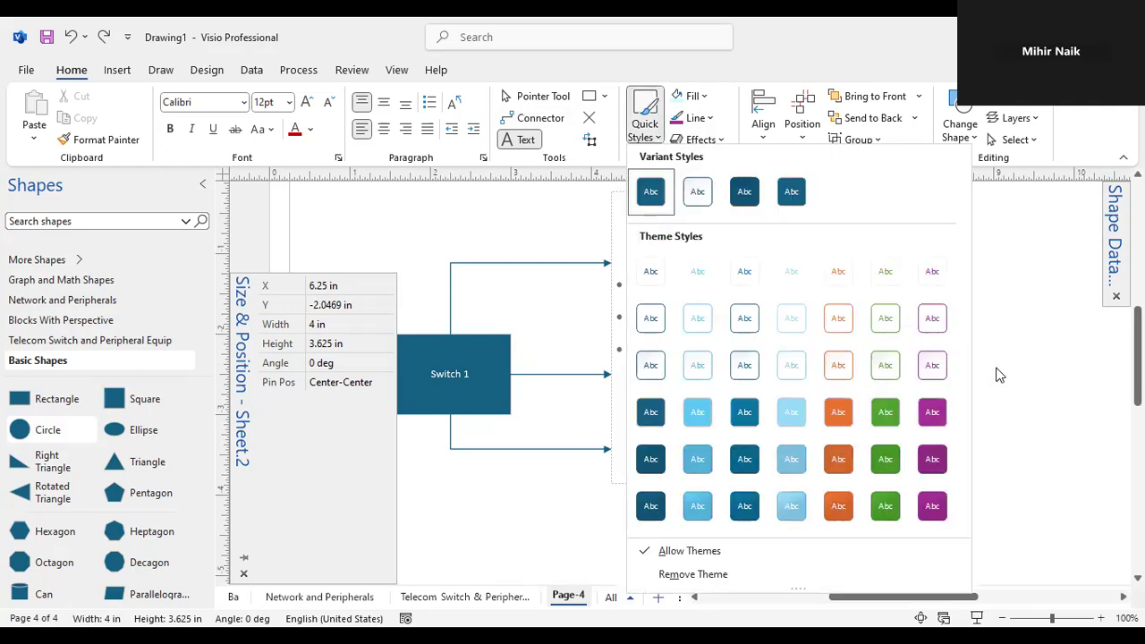
pyautogui.click(597, 330)
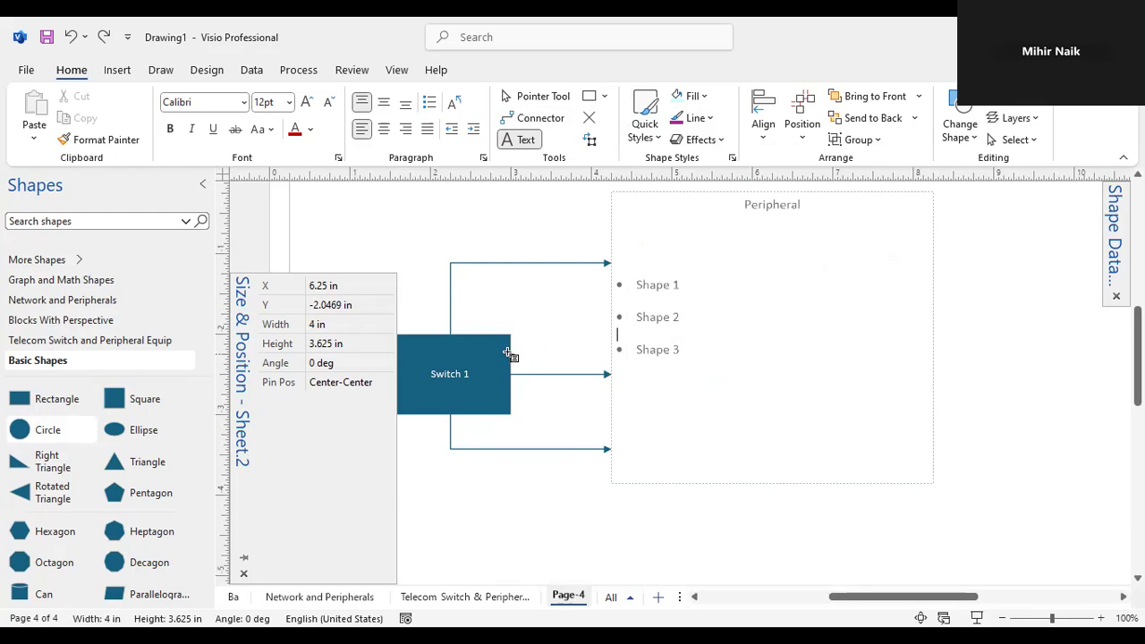
pyautogui.click(506, 348)
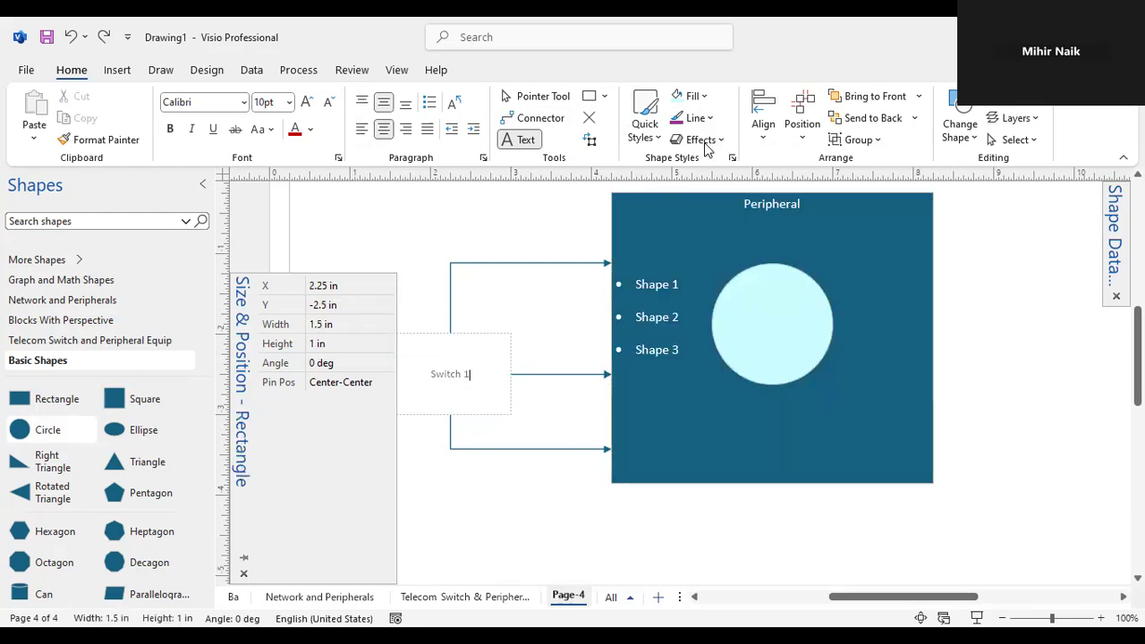
pyautogui.click(659, 132)
pyautogui.click(737, 403)
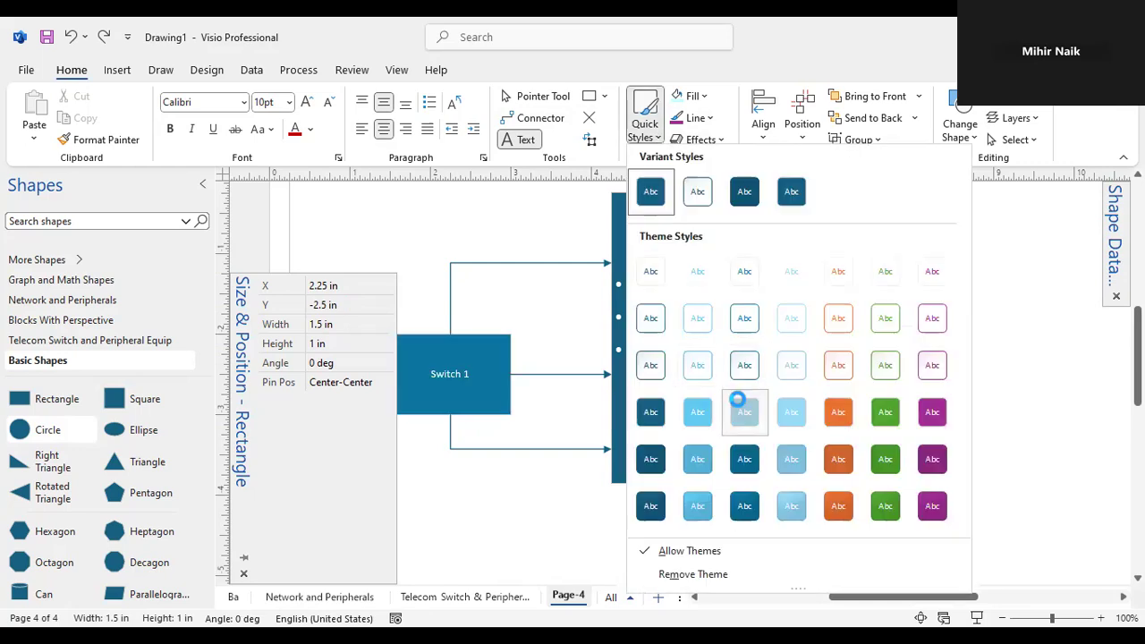
pyautogui.click(822, 518)
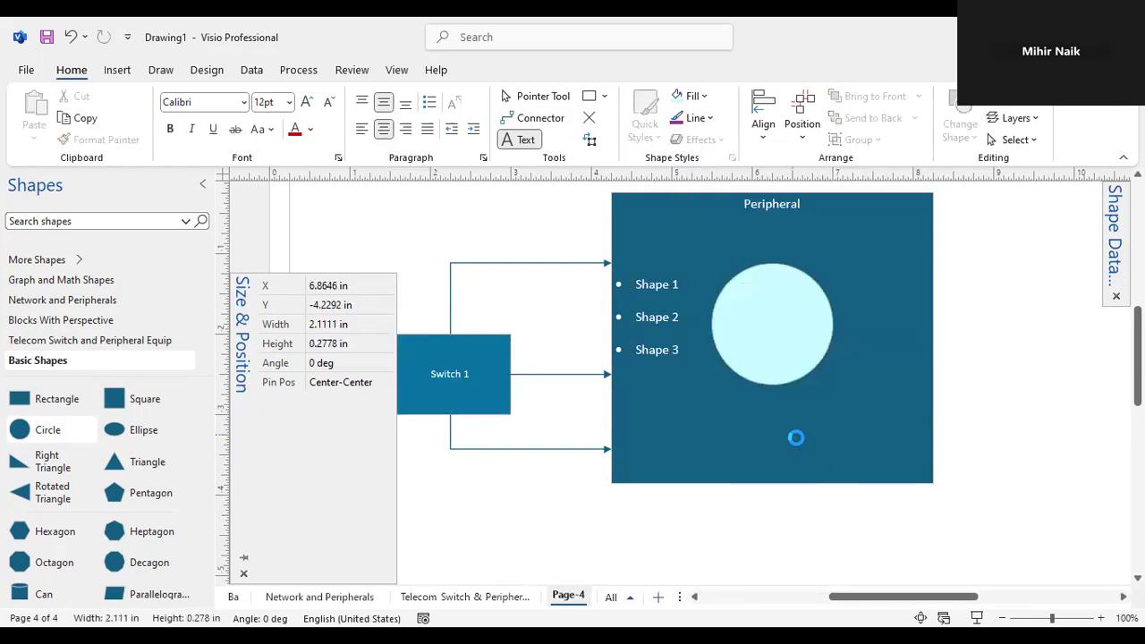
# - Apply the muted light-blue theme quick style, fourth in the fifth row, to the Peripheral box
pyautogui.click(796, 437)
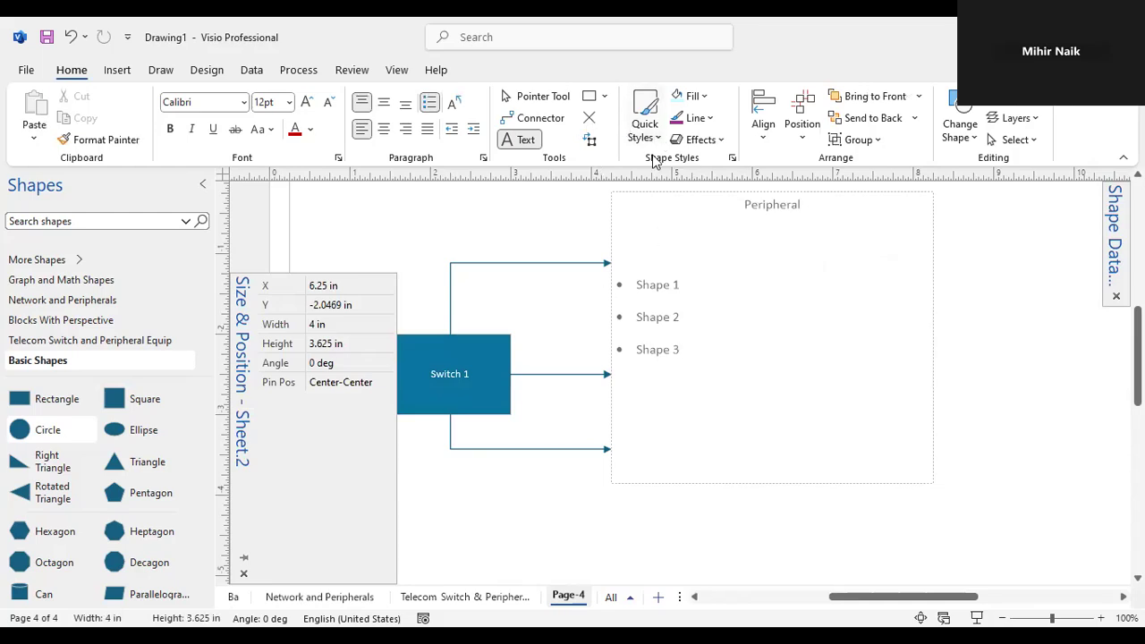
pyautogui.click(654, 137)
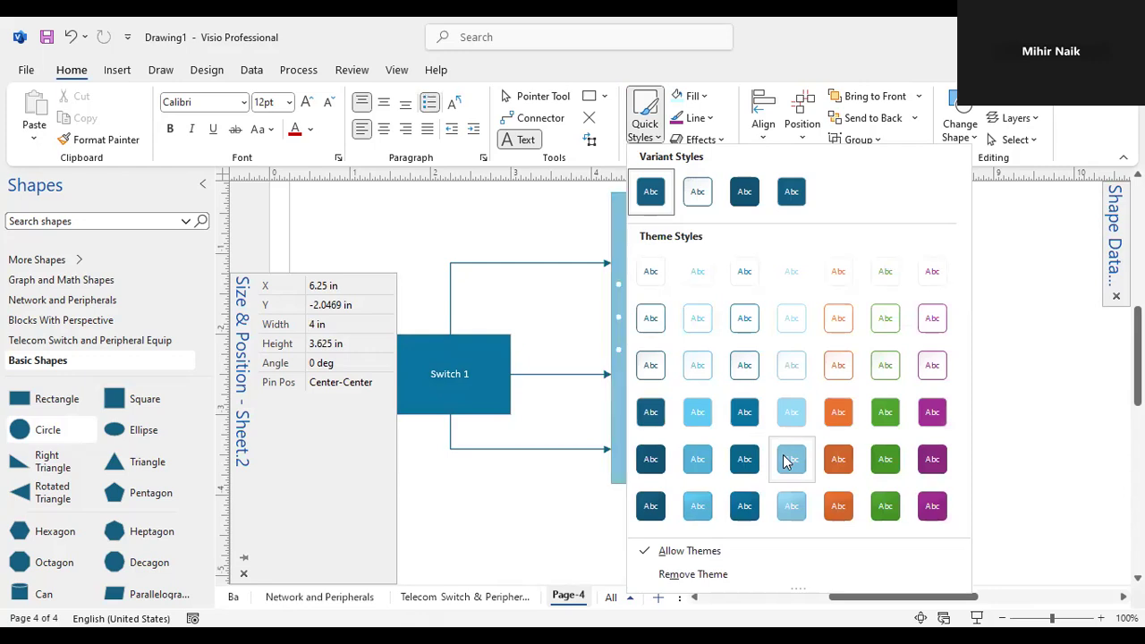
pyautogui.click(787, 459)
pyautogui.click(961, 413)
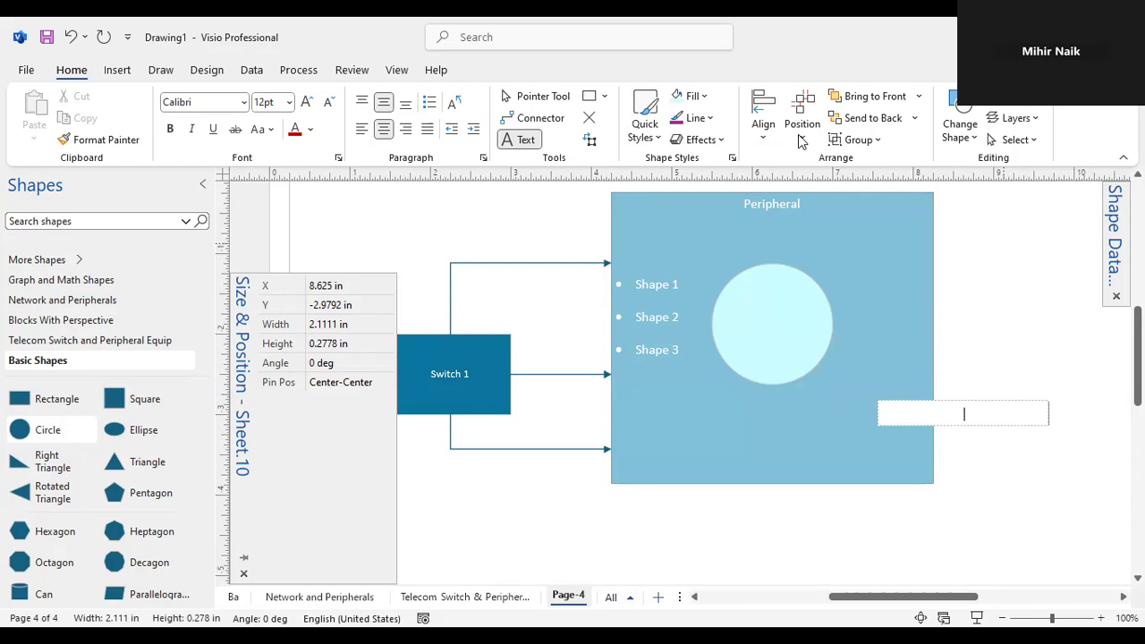
# - Try to apply an outer shadow effect to the empty text box beside the Peripheral box
pyautogui.click(720, 143)
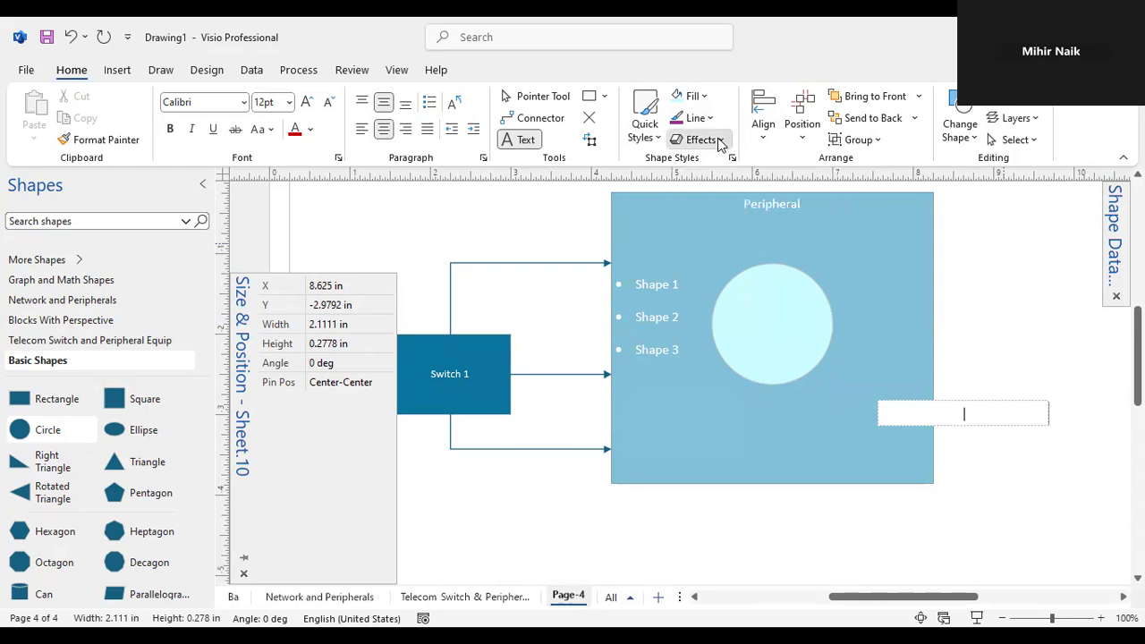
pyautogui.click(481, 357)
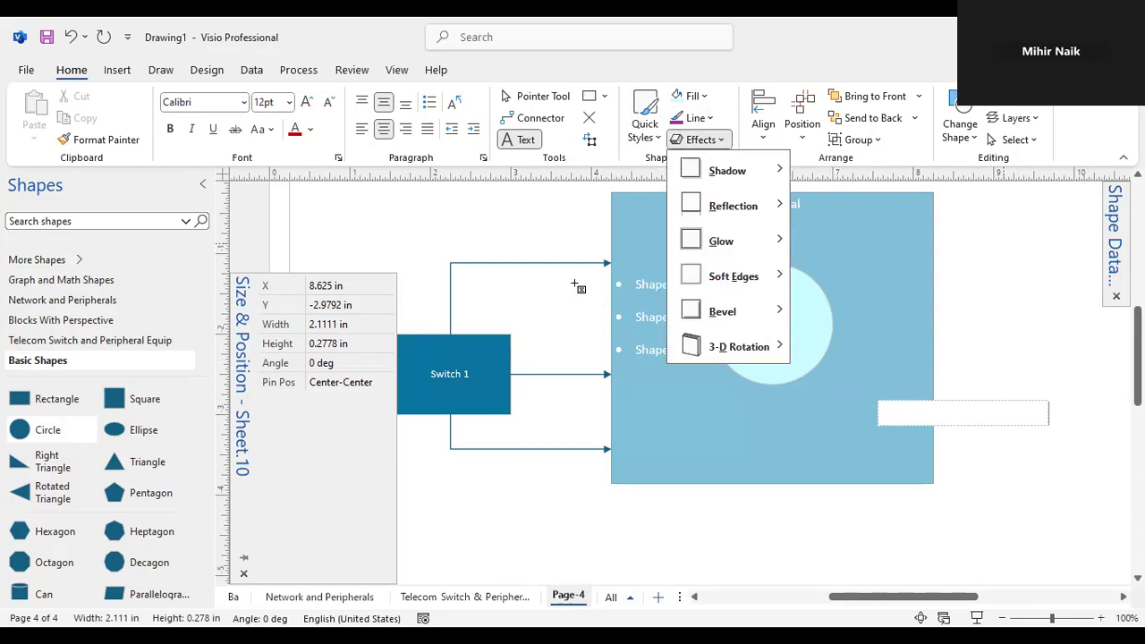
pyautogui.click(704, 139)
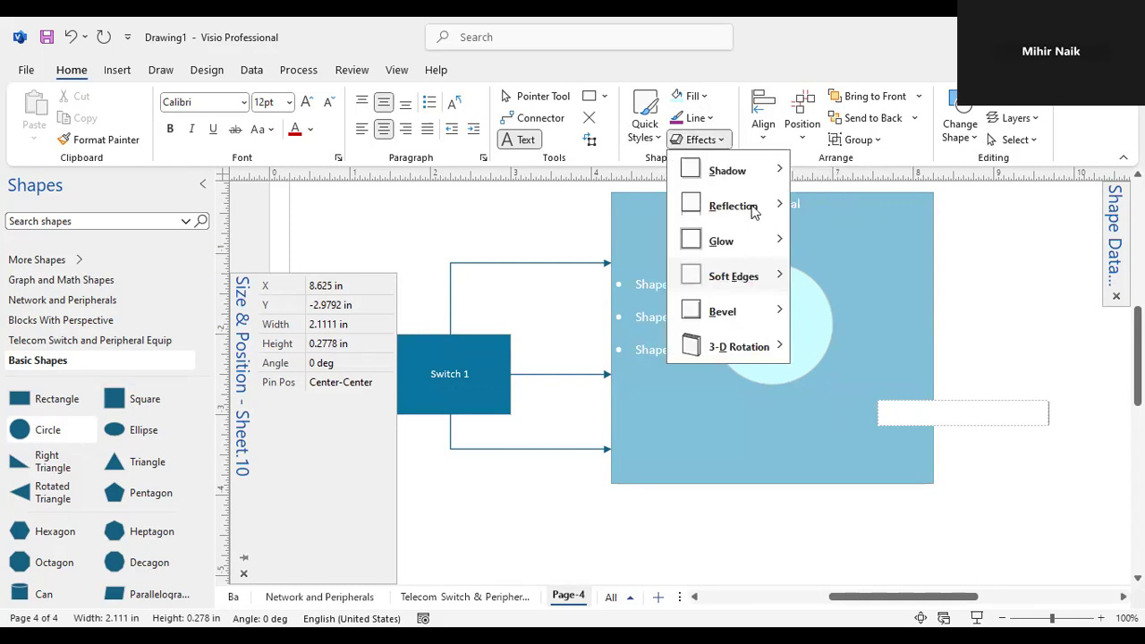
pyautogui.moveTo(736, 170)
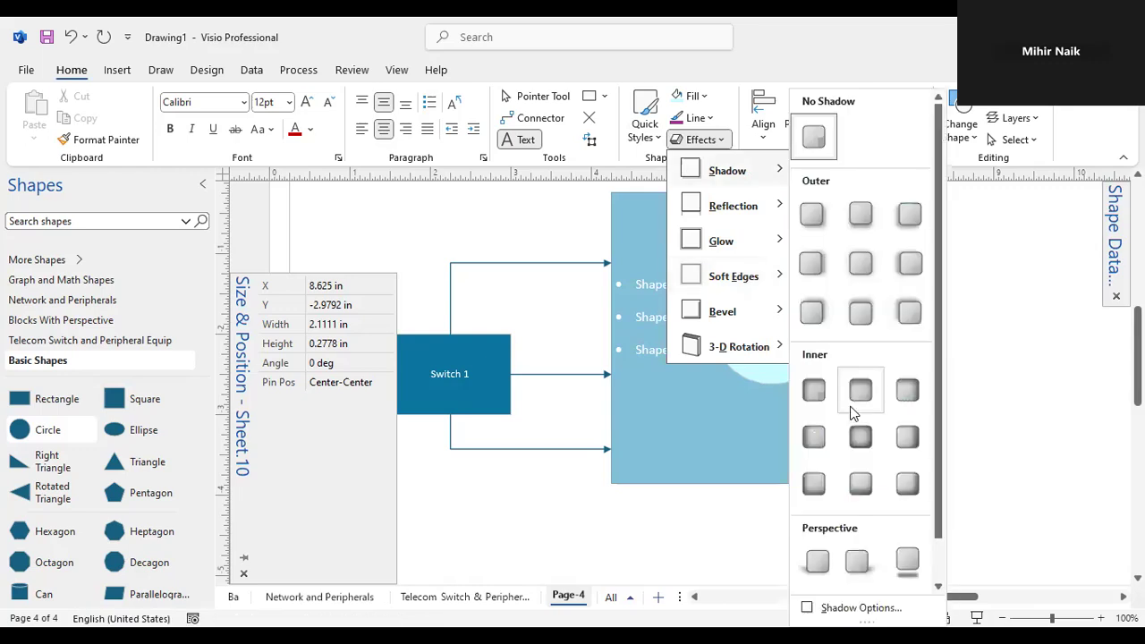
pyautogui.click(870, 315)
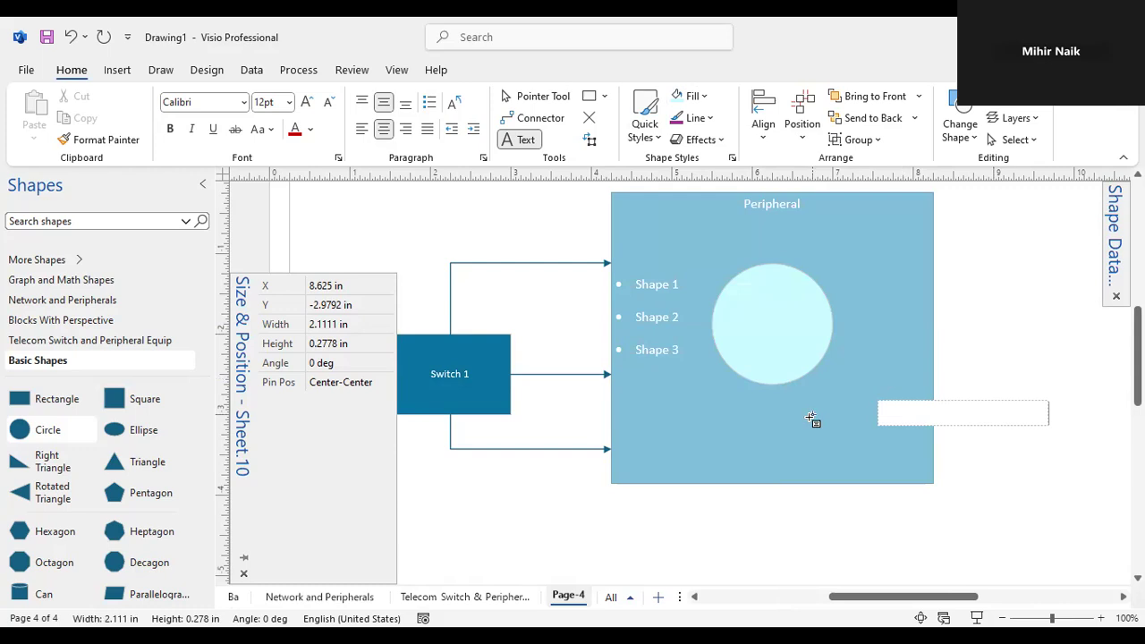
pyautogui.click(594, 511)
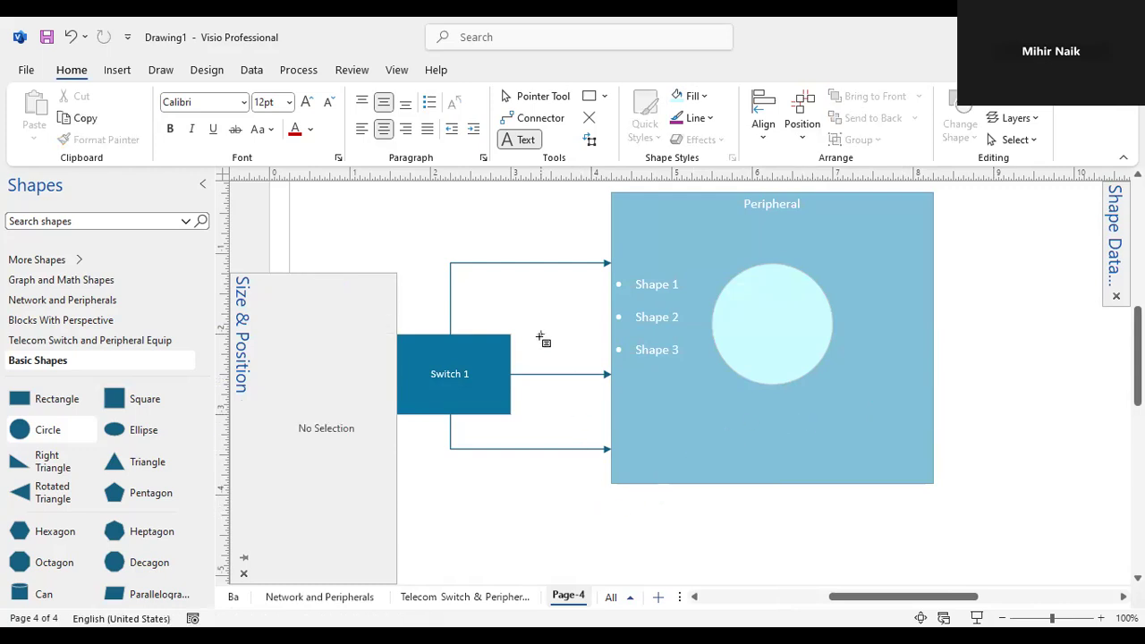
# - Close the Size & Position window and apply the second first-row reflection variation to the Switch 1 rectangle
pyautogui.click(244, 576)
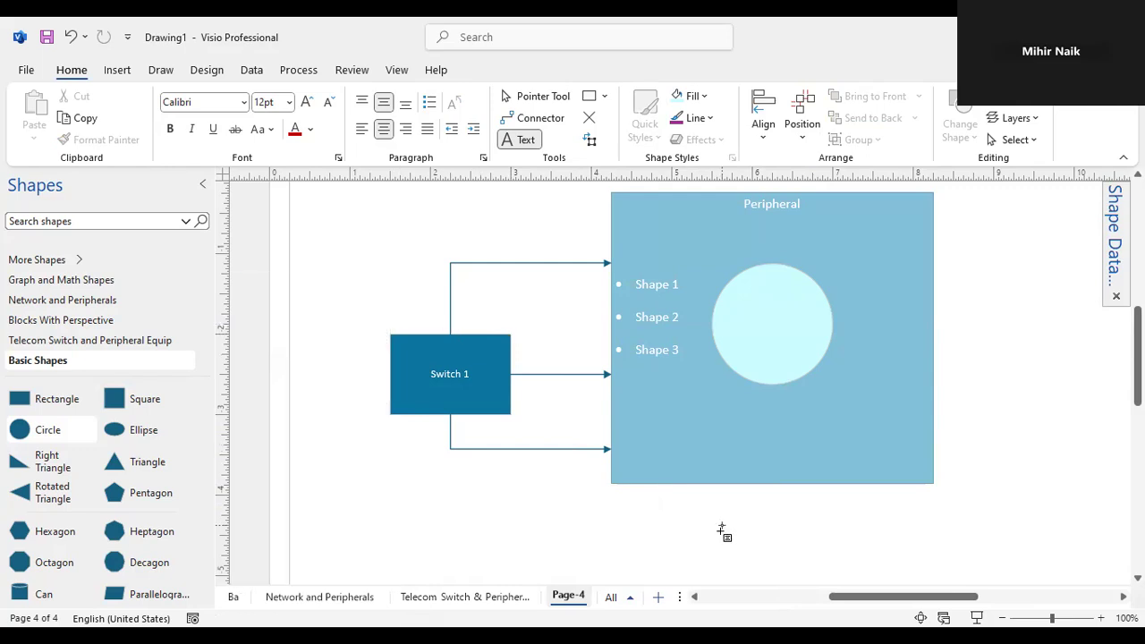
pyautogui.click(438, 372)
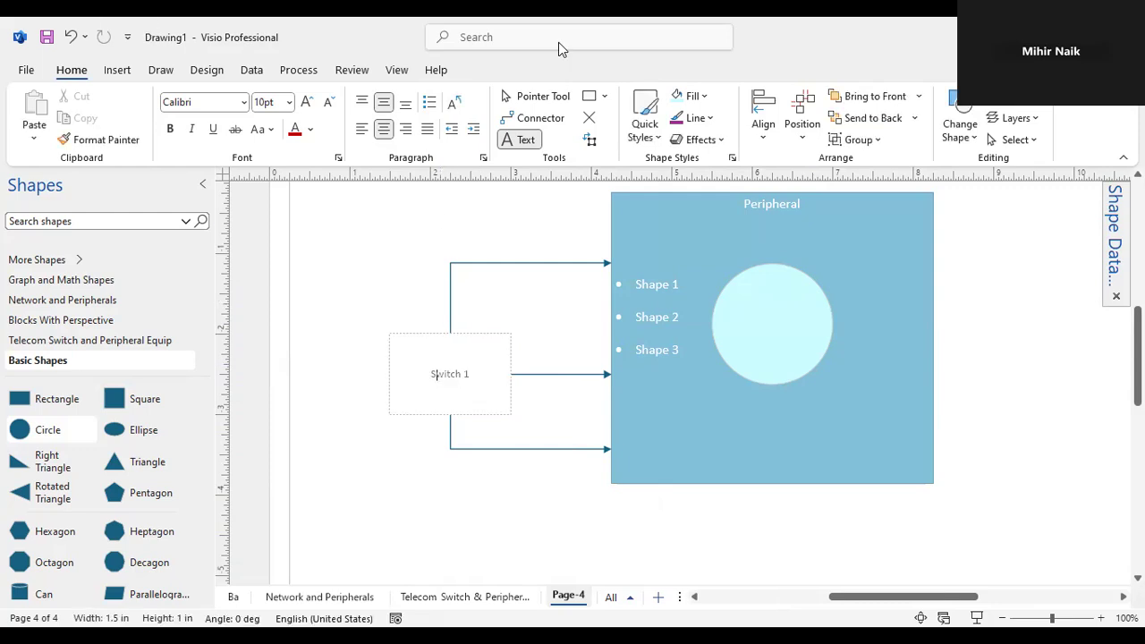
pyautogui.click(722, 139)
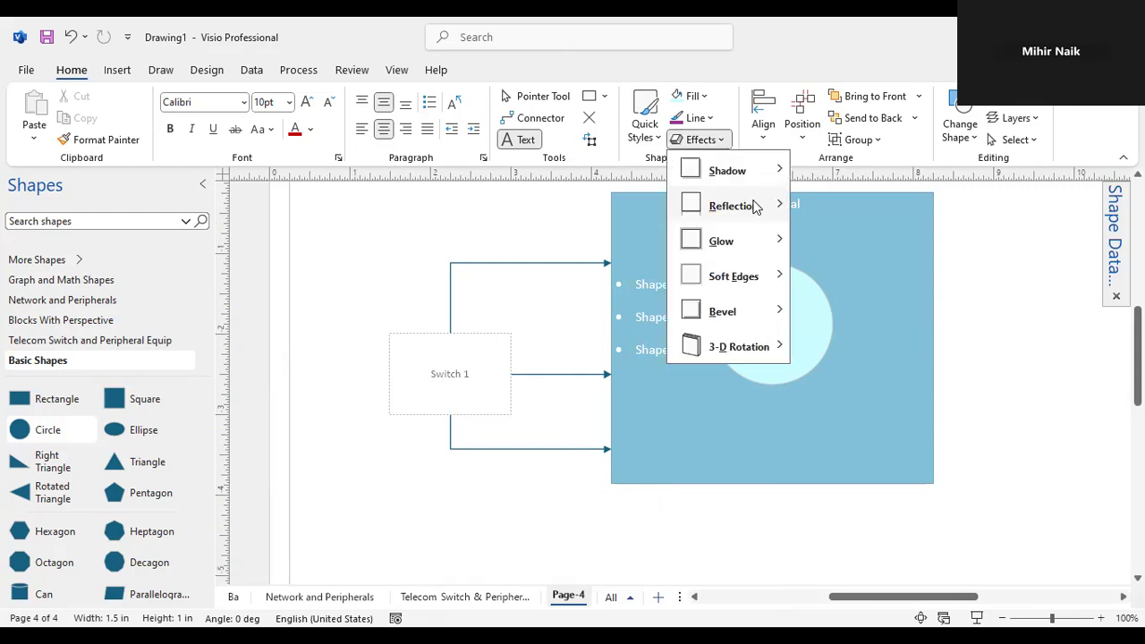
pyautogui.moveTo(756, 207)
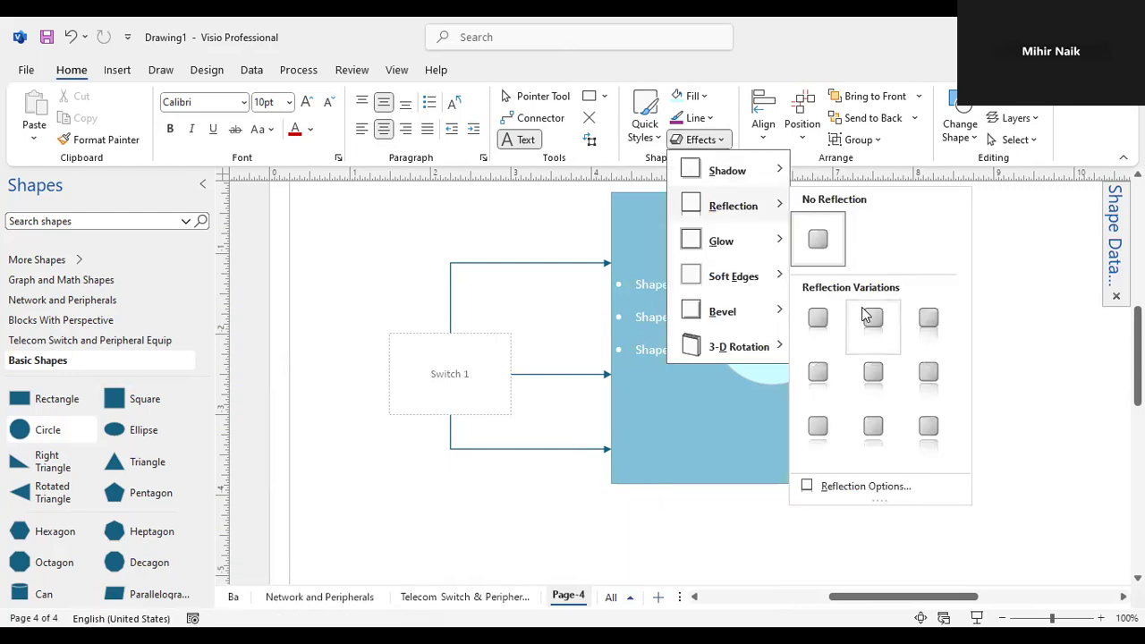
pyautogui.click(865, 315)
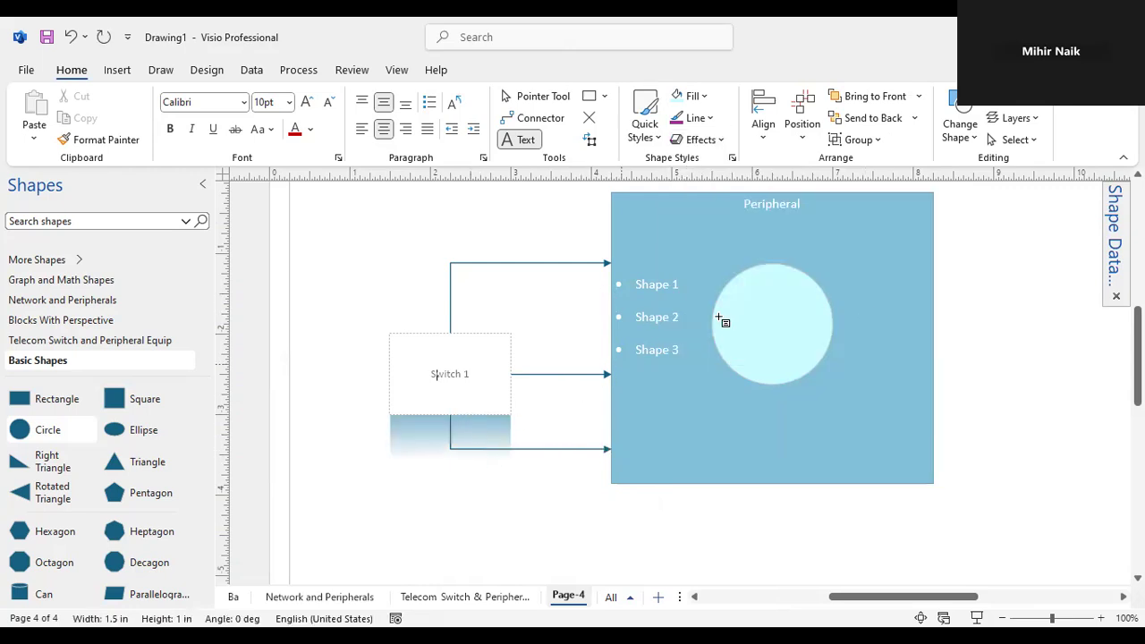
# - Add a glow to the Switch 1 rectangle using the second variation in the first row
pyautogui.click(724, 139)
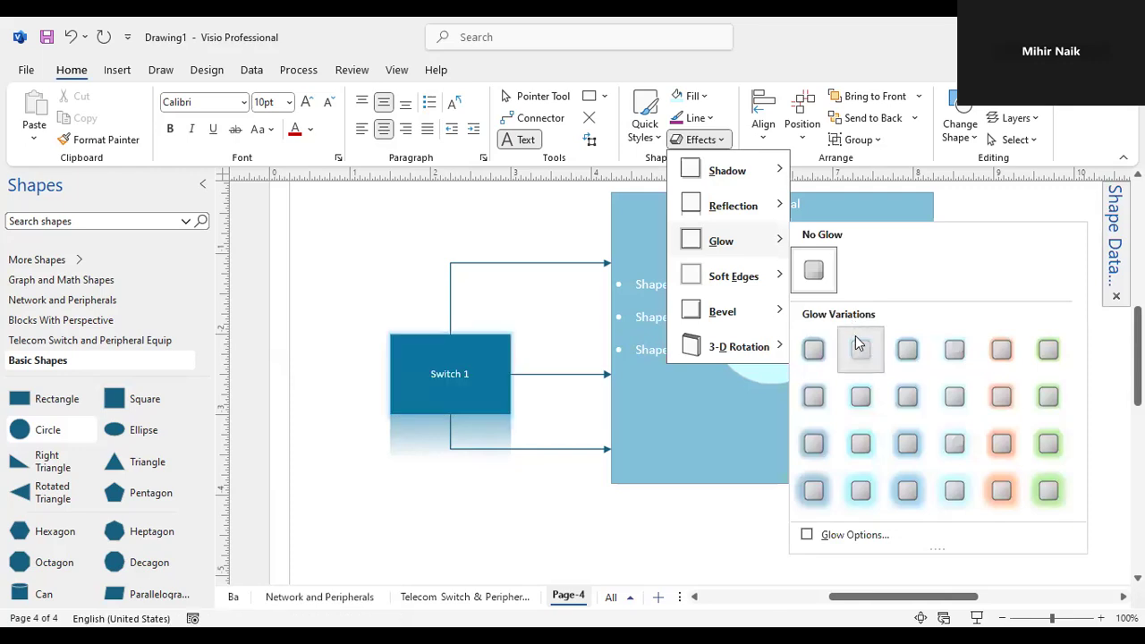
pyautogui.click(858, 345)
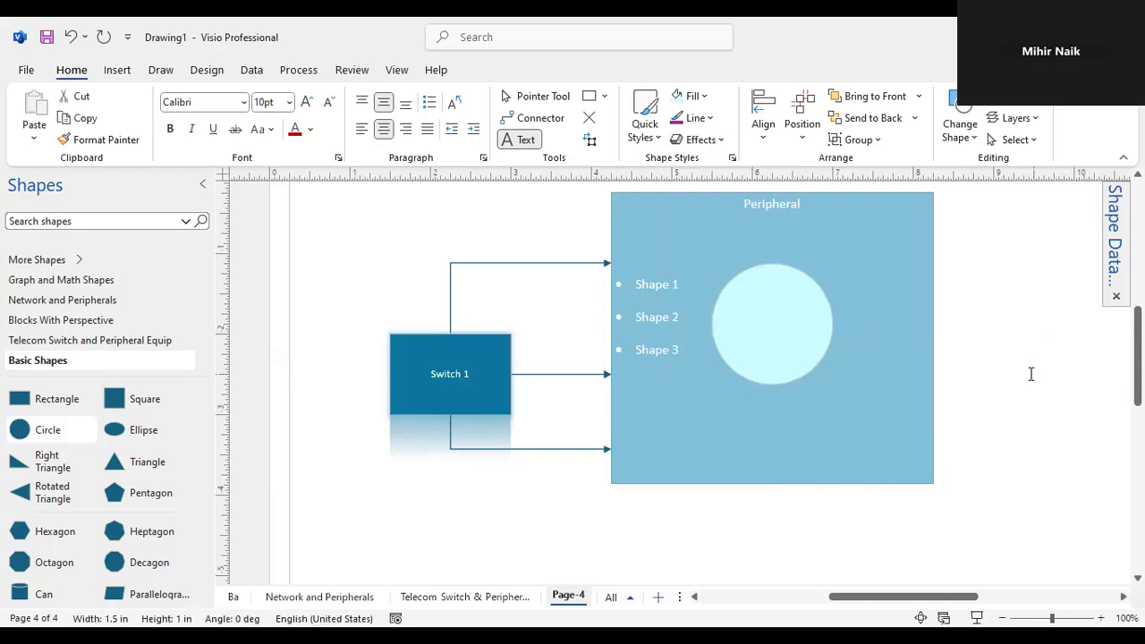
pyautogui.click(1030, 374)
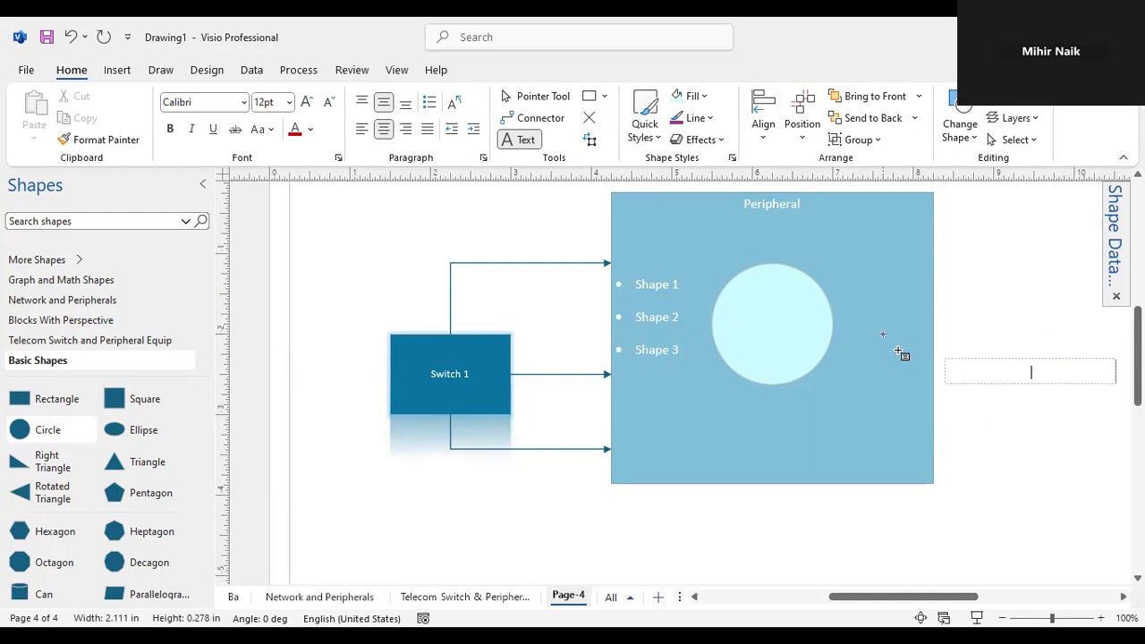
# - Rename the Page-4 drawing page as Home Tab
pyautogui.scroll(-1, 1046, 409)
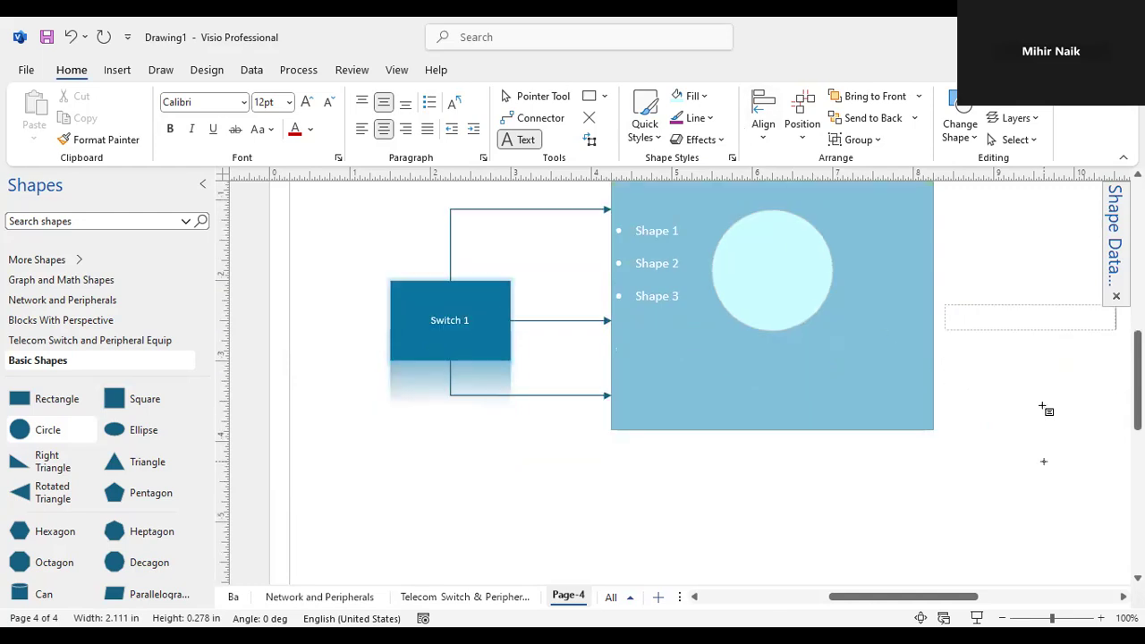
pyautogui.scroll(-1, 707, 447)
pyautogui.scroll(3, 566, 444)
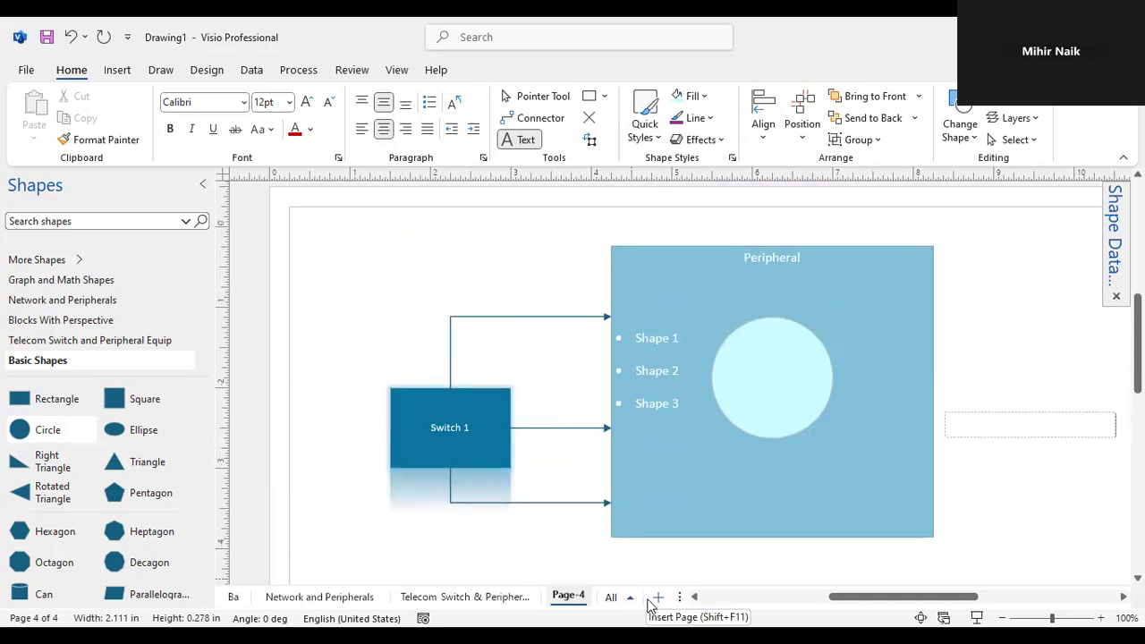
pyautogui.rightClick(571, 597)
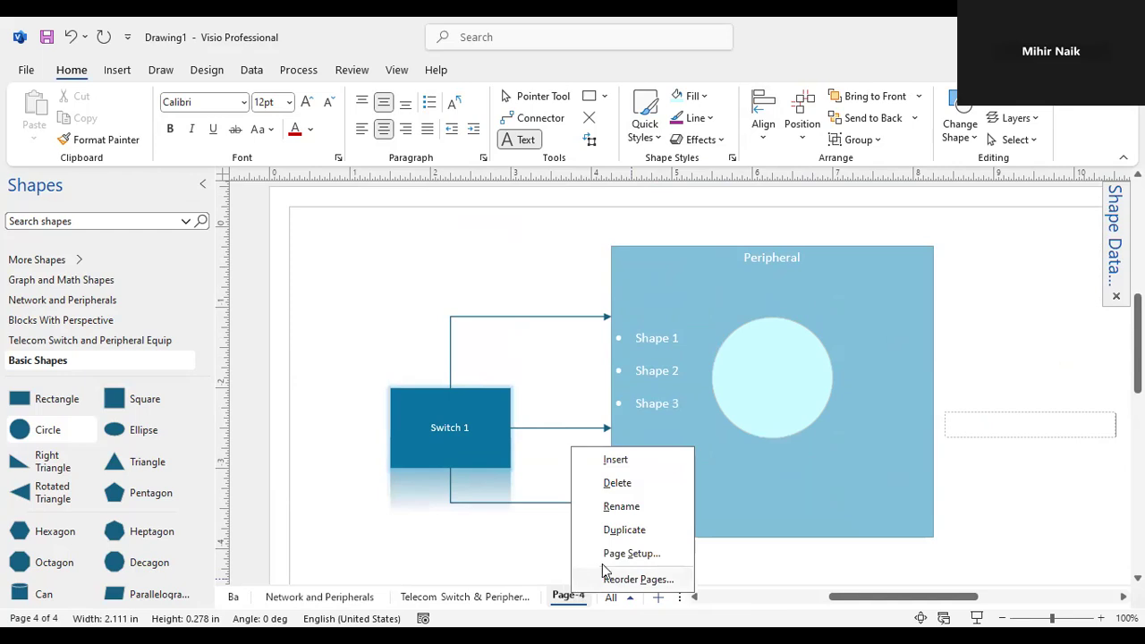
pyautogui.click(617, 507)
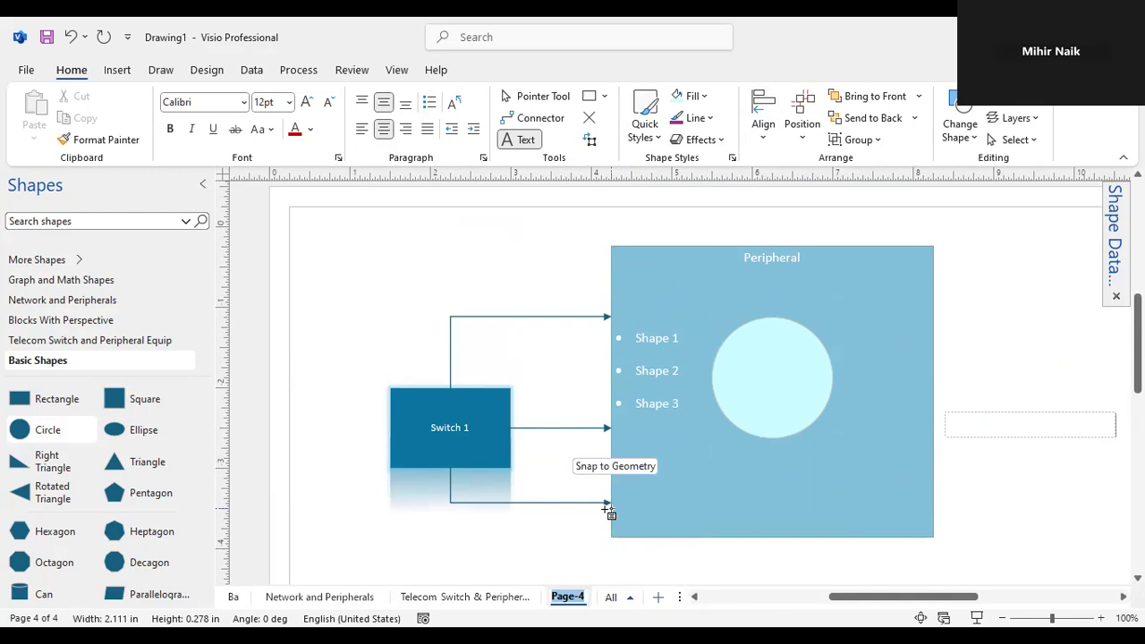
pyautogui.write('Hme')
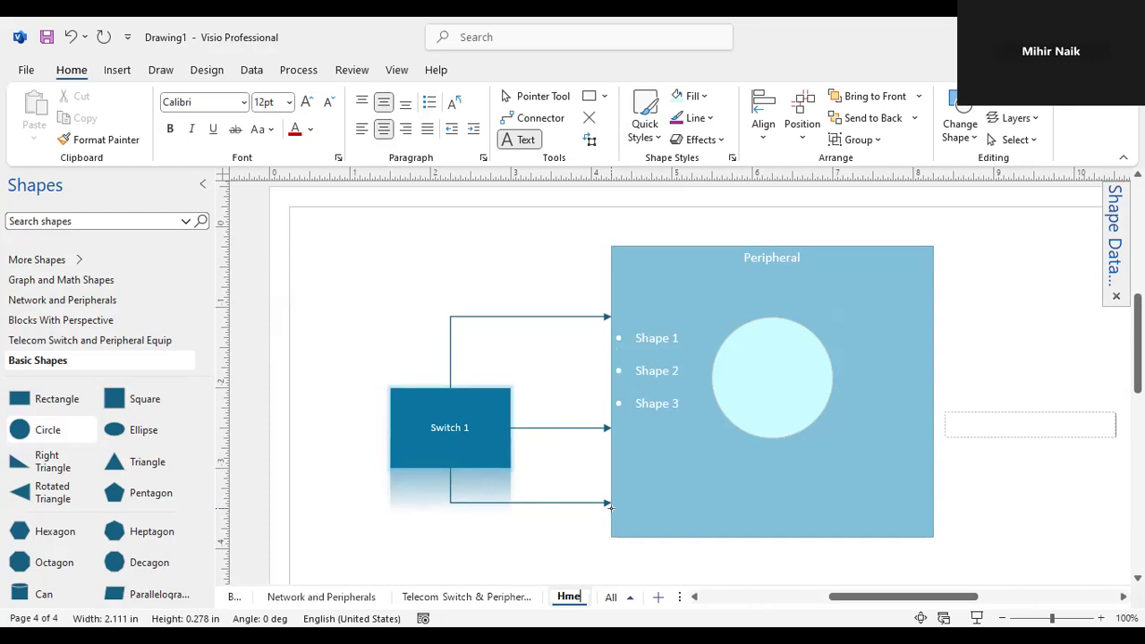
pyautogui.press('BackSpace')
pyautogui.press('BackSpace')
pyautogui.write('ome Ta')
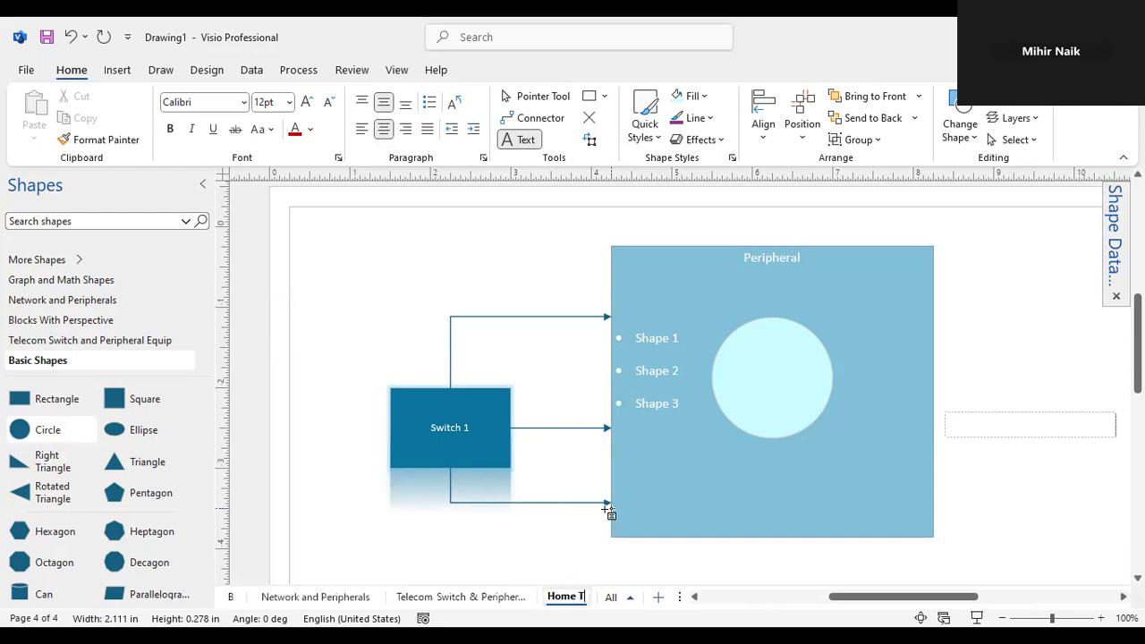
pyautogui.write('b')
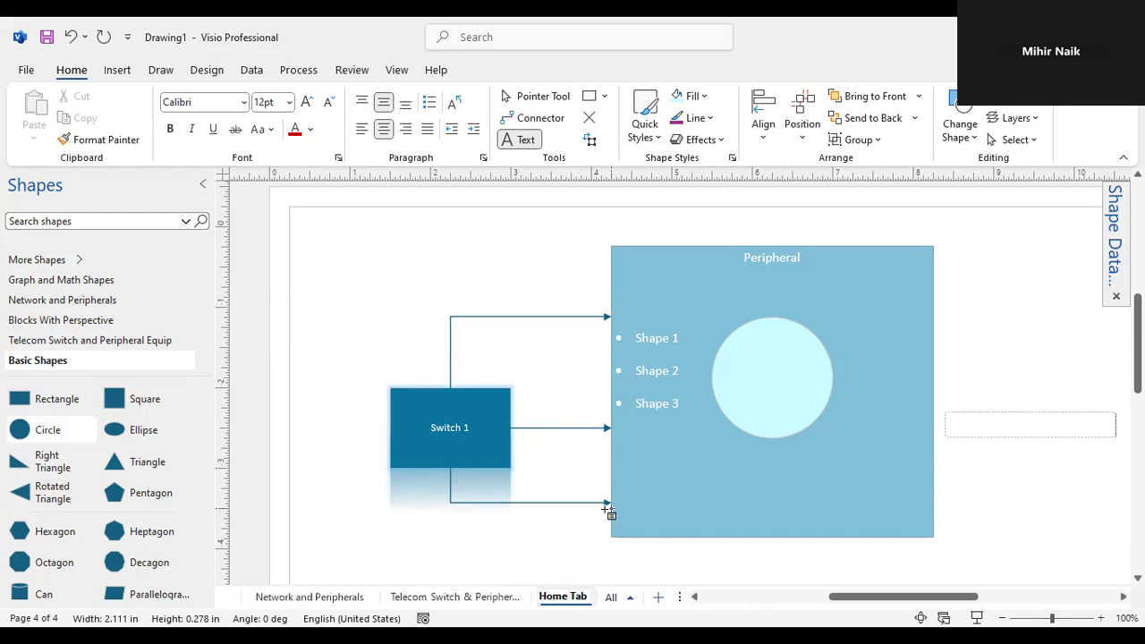
pyautogui.click(937, 536)
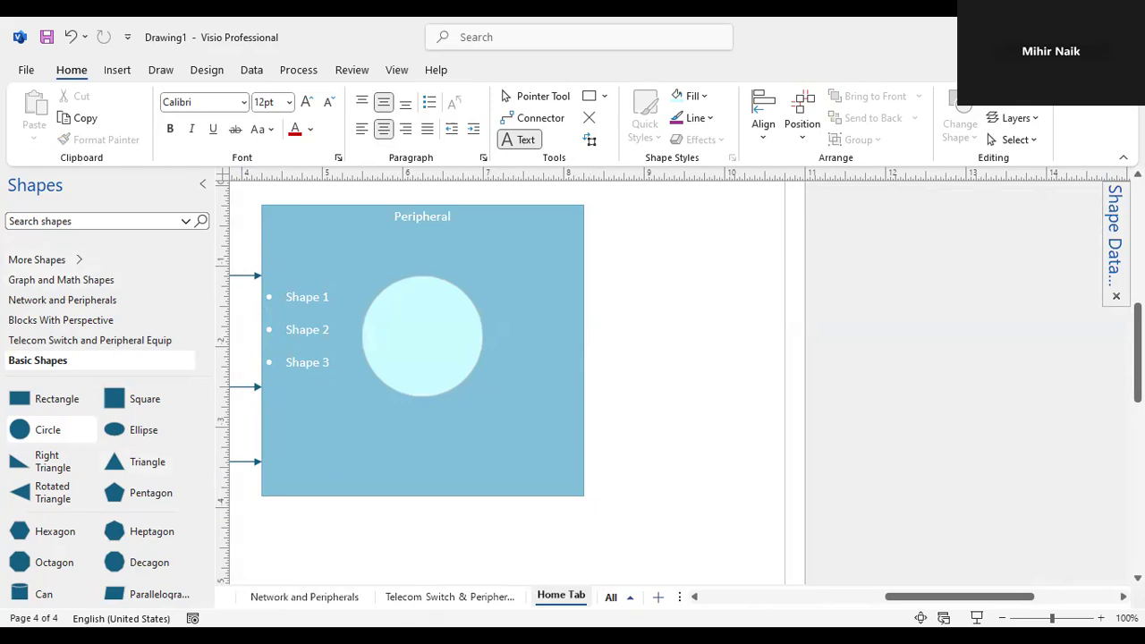
# - Insert a new page and place a square near its upper middle, with an ellipse and a pentagon in a row below it
pyautogui.click(659, 598)
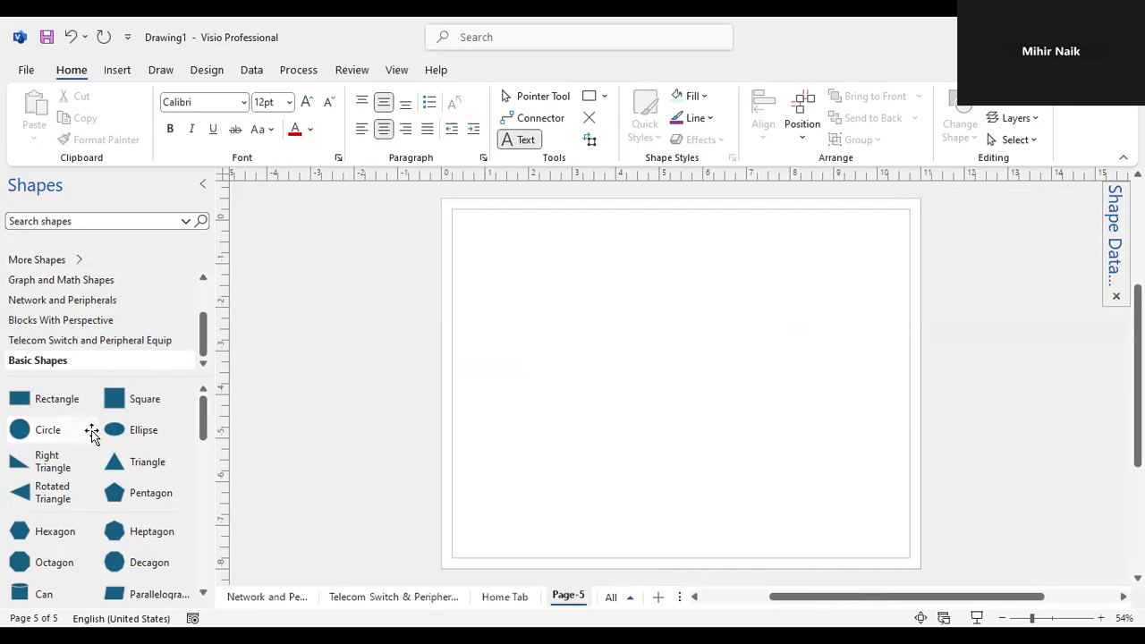
pyautogui.moveTo(113, 399); pyautogui.dragTo(656, 263)
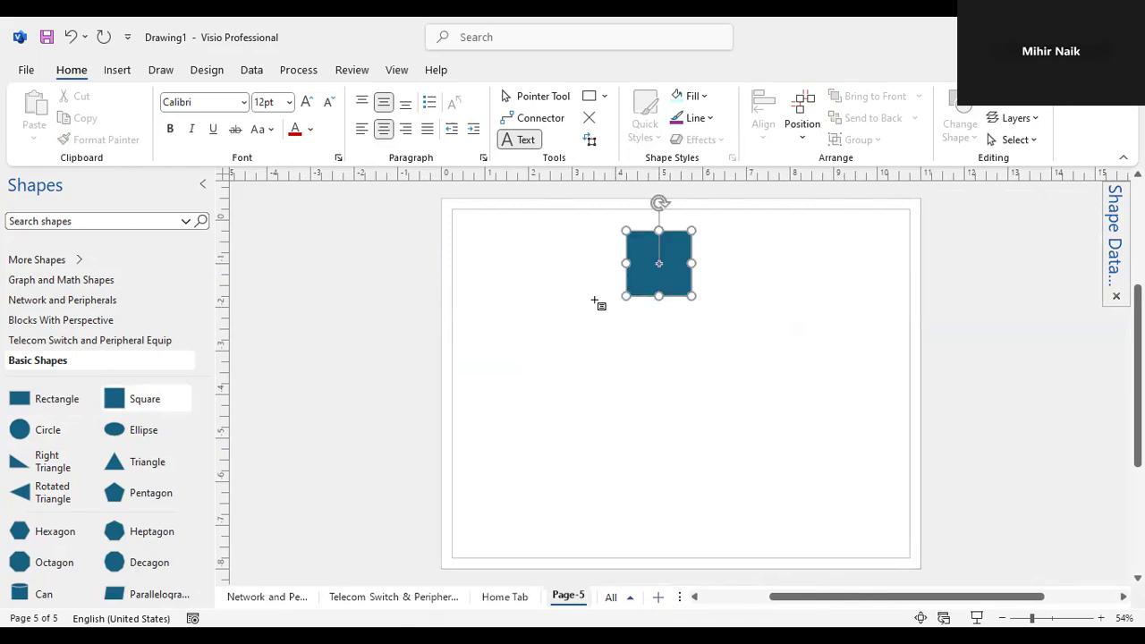
pyautogui.moveTo(111, 430); pyautogui.dragTo(550, 344)
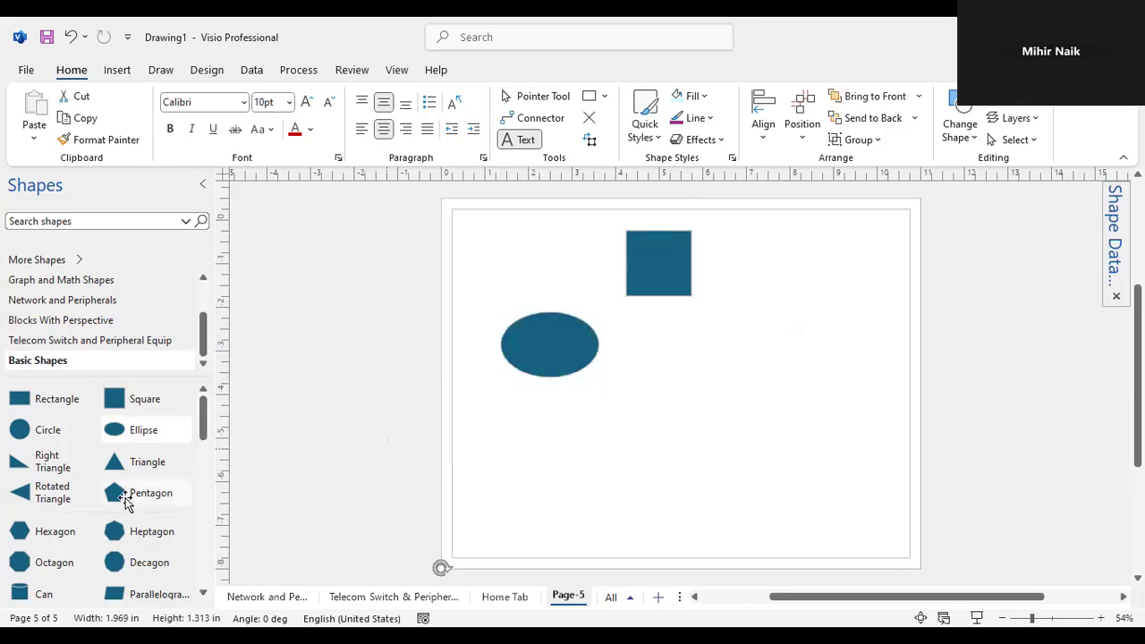
pyautogui.moveTo(120, 490); pyautogui.dragTo(659, 345)
pyautogui.click(691, 434)
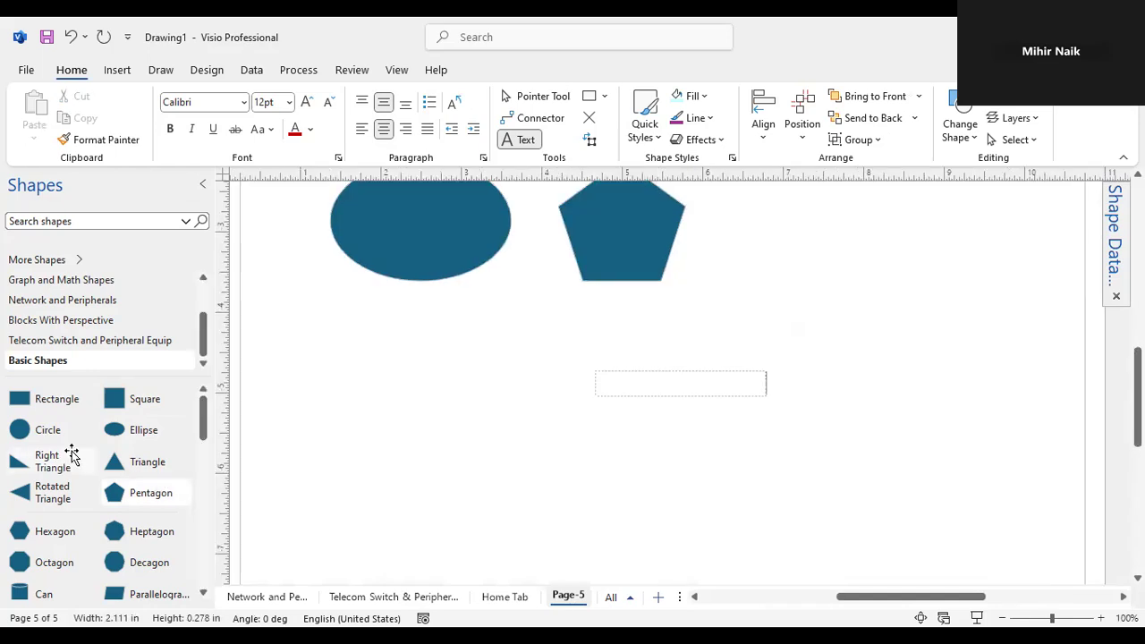
# - Add a second ellipse and move it with the Pointer Tool to the right of the pentagon, completing the row
pyautogui.moveTo(313, 408); pyautogui.dragTo(743, 324)
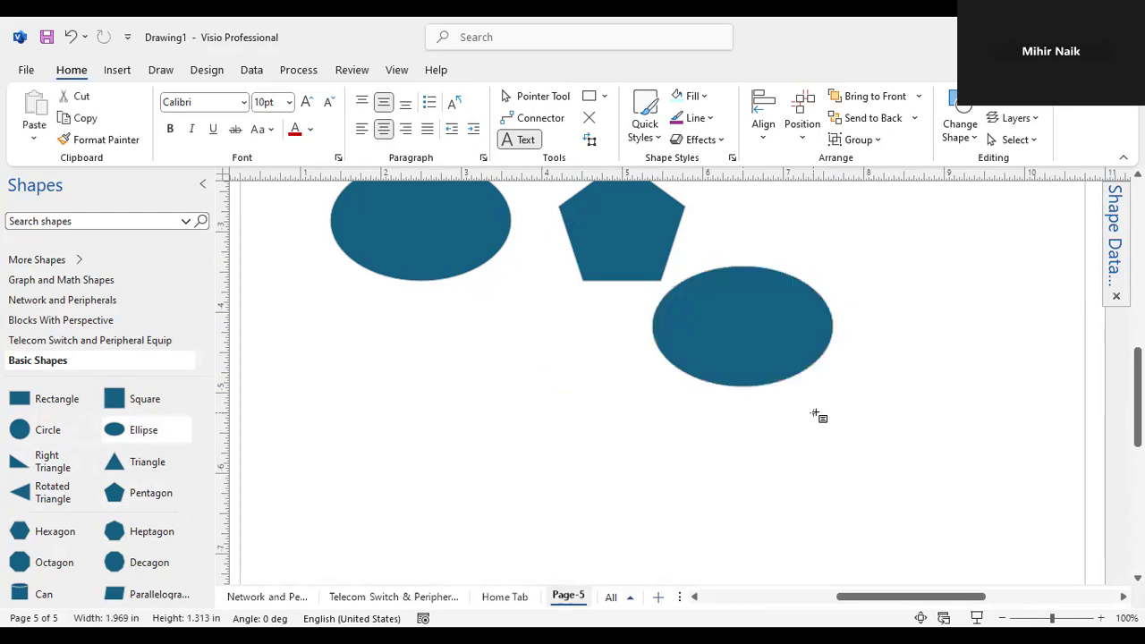
pyautogui.scroll(5, 815, 415)
pyautogui.moveTo(734, 569); pyautogui.dragTo(805, 447)
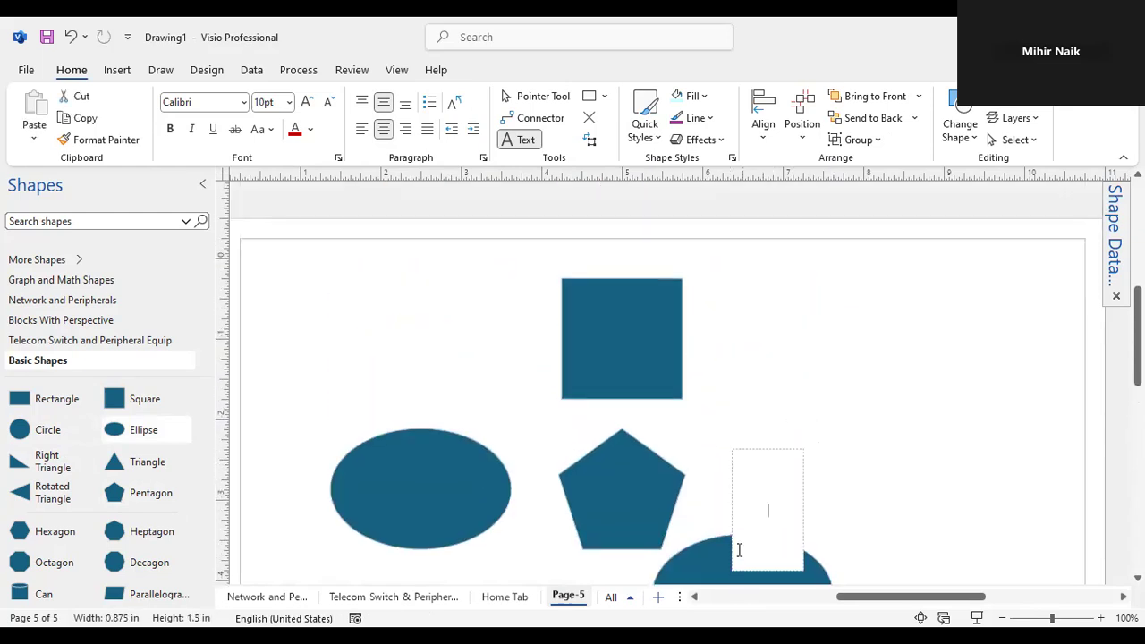
pyautogui.click(709, 570)
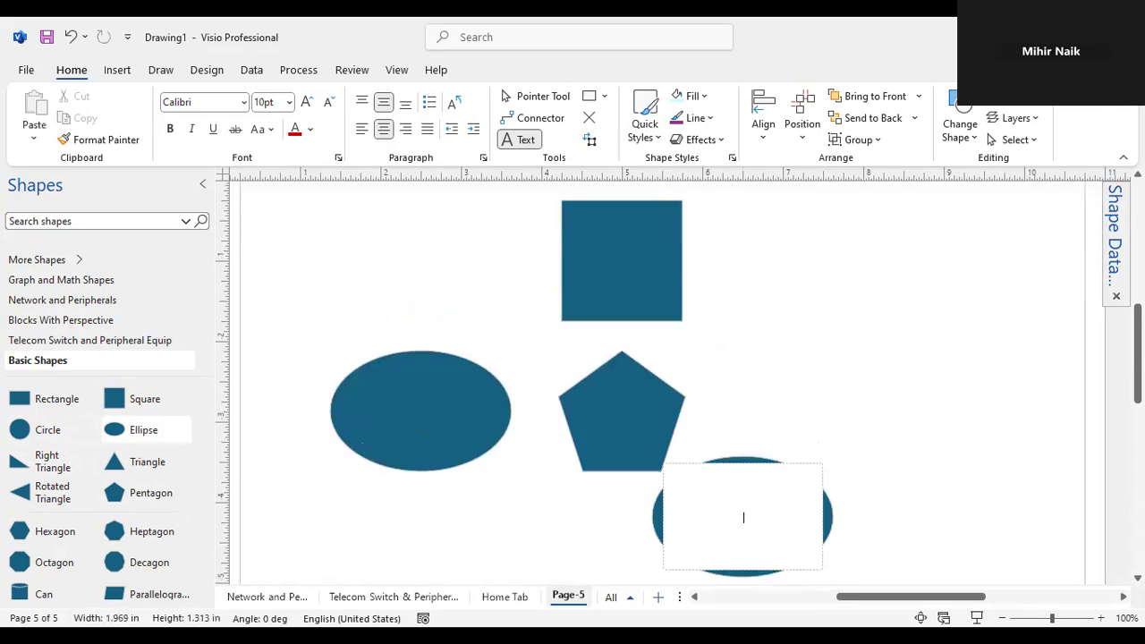
pyautogui.click(969, 535)
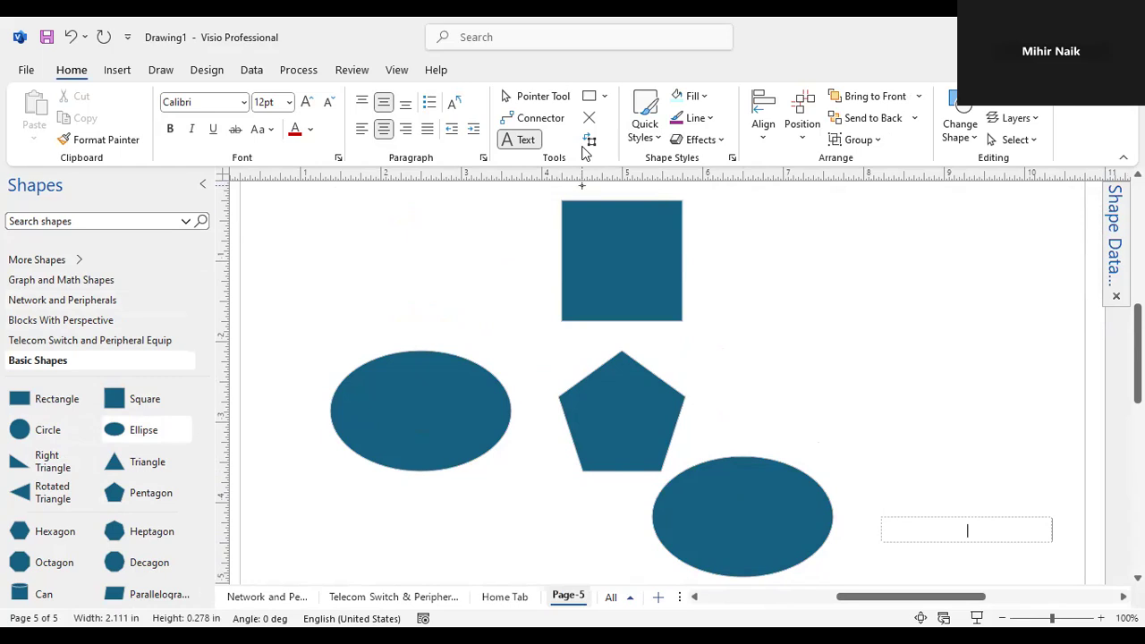
pyautogui.click(555, 105)
pyautogui.moveTo(758, 523); pyautogui.dragTo(848, 430)
pyautogui.click(915, 484)
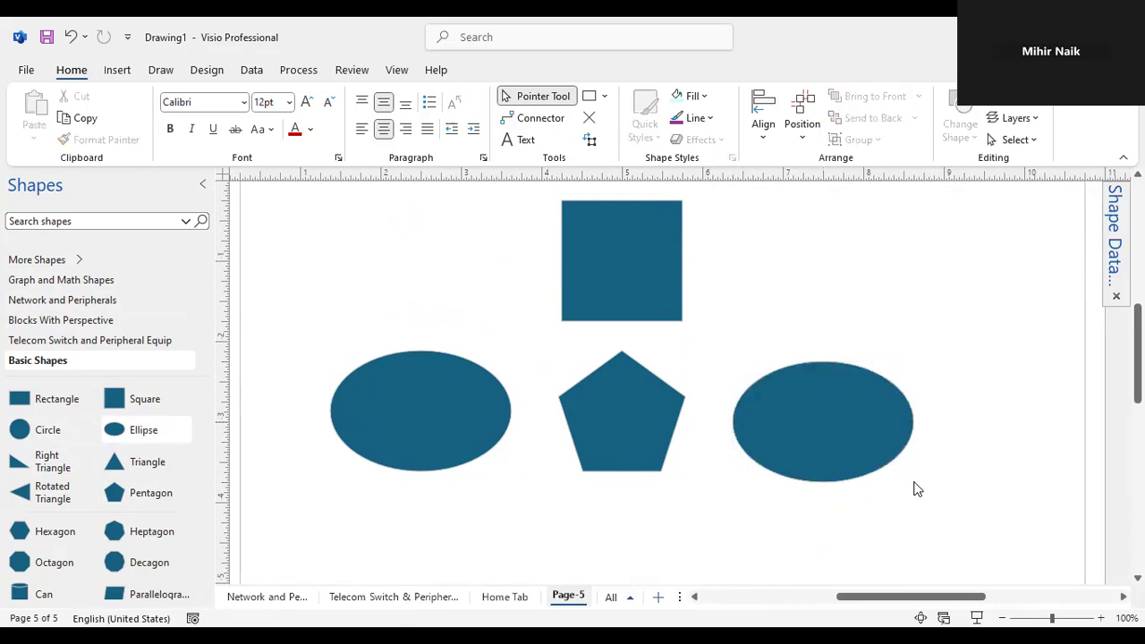
# - Place a parallelogram below the left ellipse and widen it to 2 in
pyautogui.scroll(-5, 789, 539)
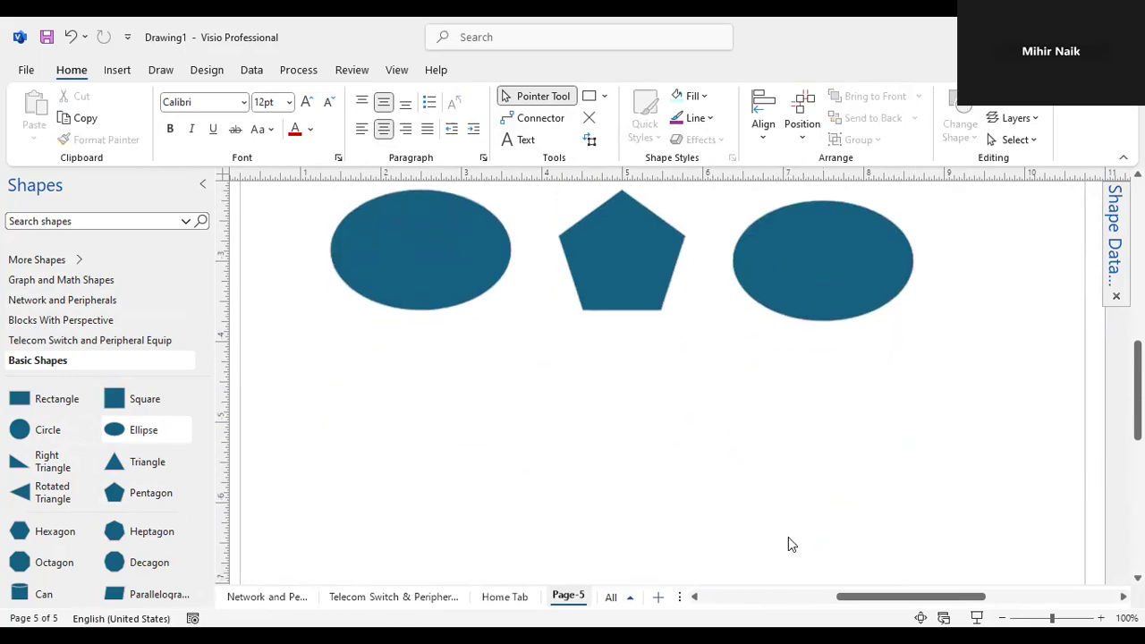
pyautogui.scroll(1, 788, 538)
pyautogui.moveTo(104, 593); pyautogui.dragTo(392, 384)
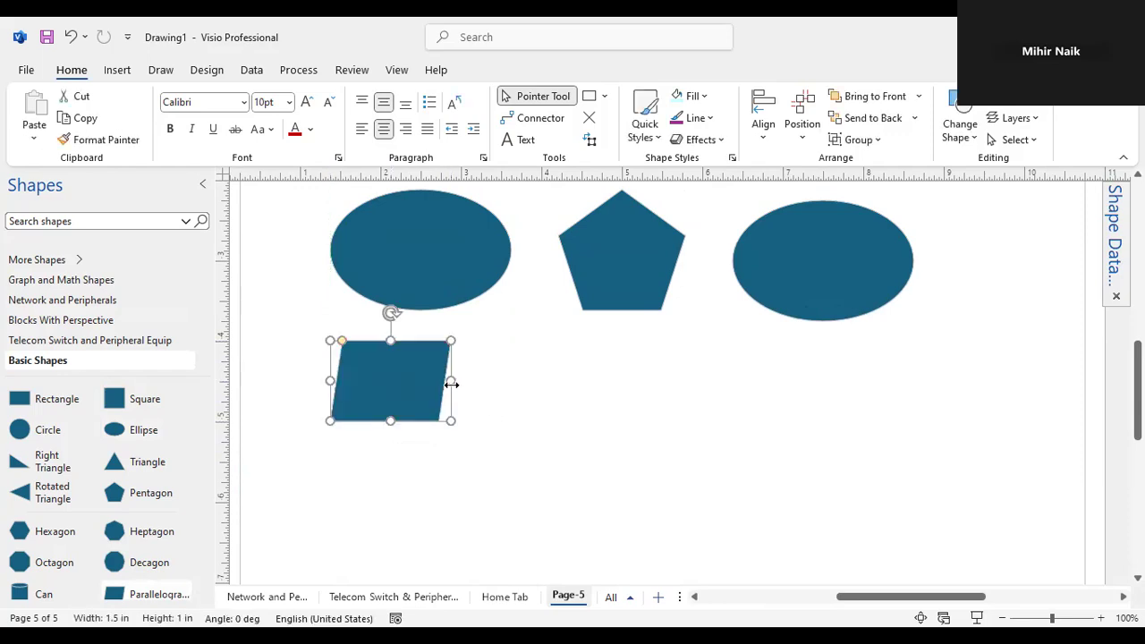
pyautogui.moveTo(480, 388); pyautogui.dragTo(495, 395)
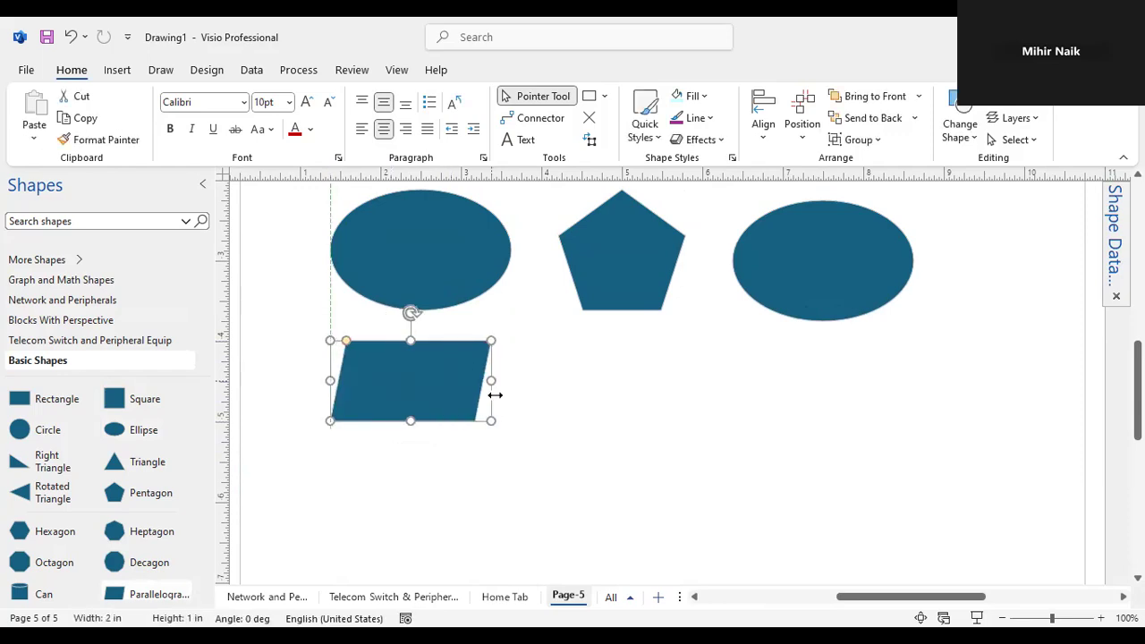
pyautogui.click(481, 502)
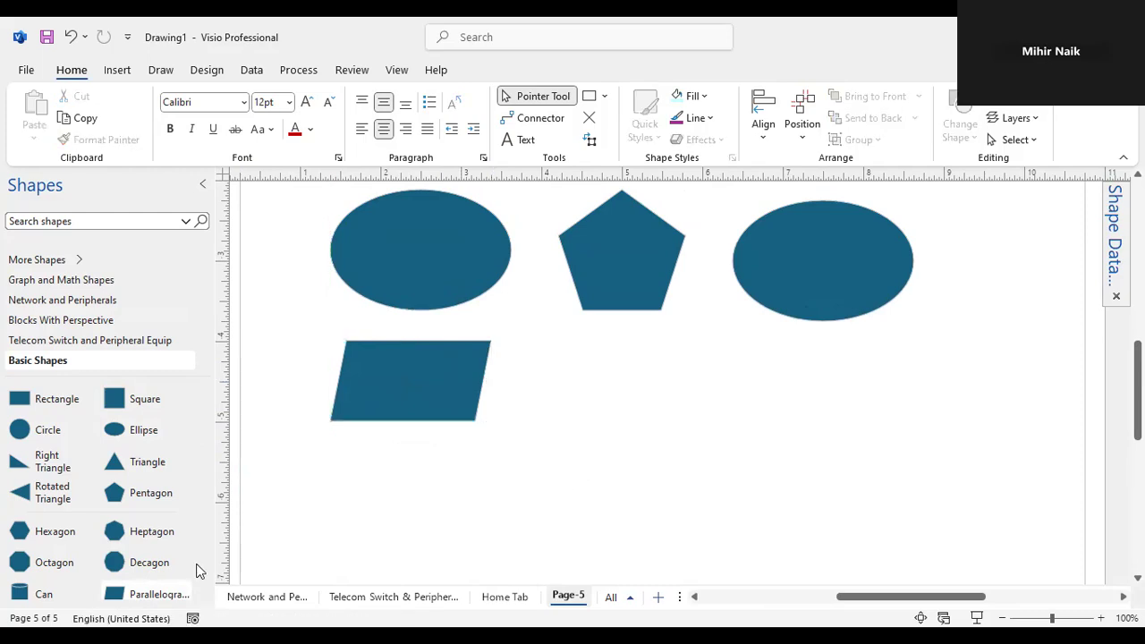
# - Place a heptagon below the pentagon
pyautogui.moveTo(105, 542); pyautogui.dragTo(606, 434)
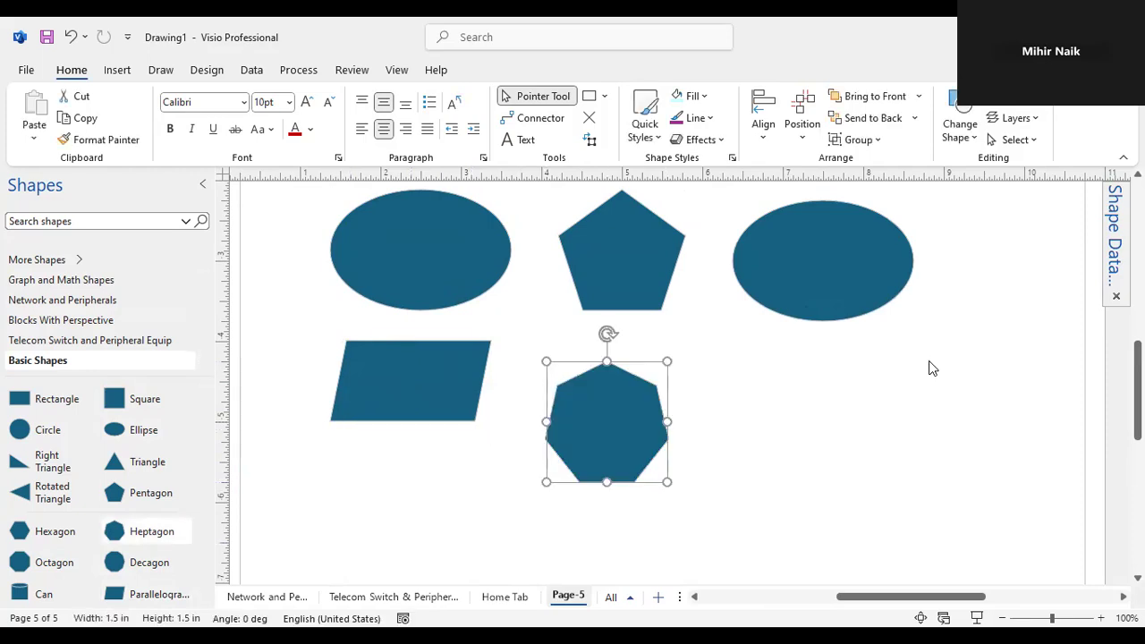
pyautogui.click(921, 416)
pyautogui.scroll(4, 923, 416)
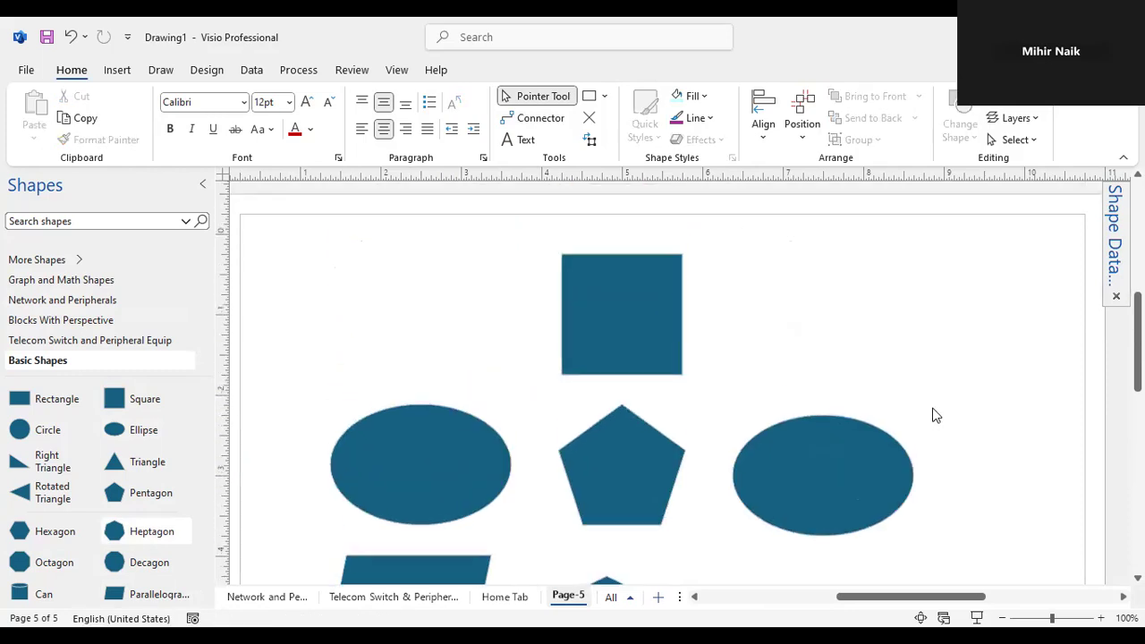
pyautogui.scroll(-3, 933, 415)
pyautogui.scroll(-1, 212, 487)
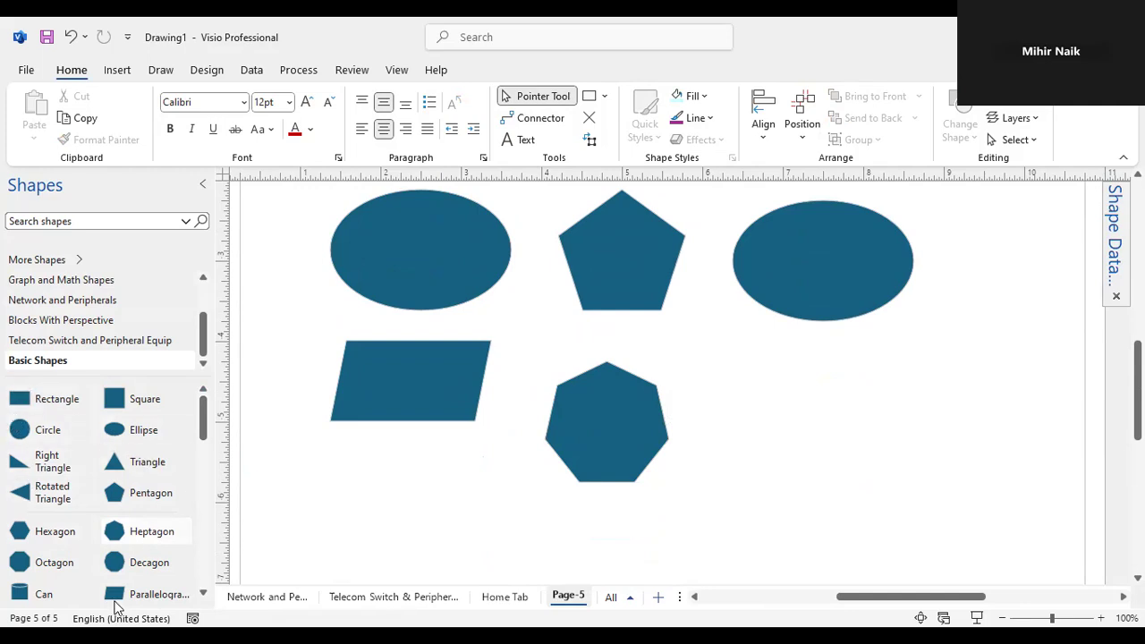
# - Place a second parallelogram to the right of the heptagon, below the right ellipse
pyautogui.moveTo(115, 594); pyautogui.dragTo(792, 413)
pyautogui.click(935, 418)
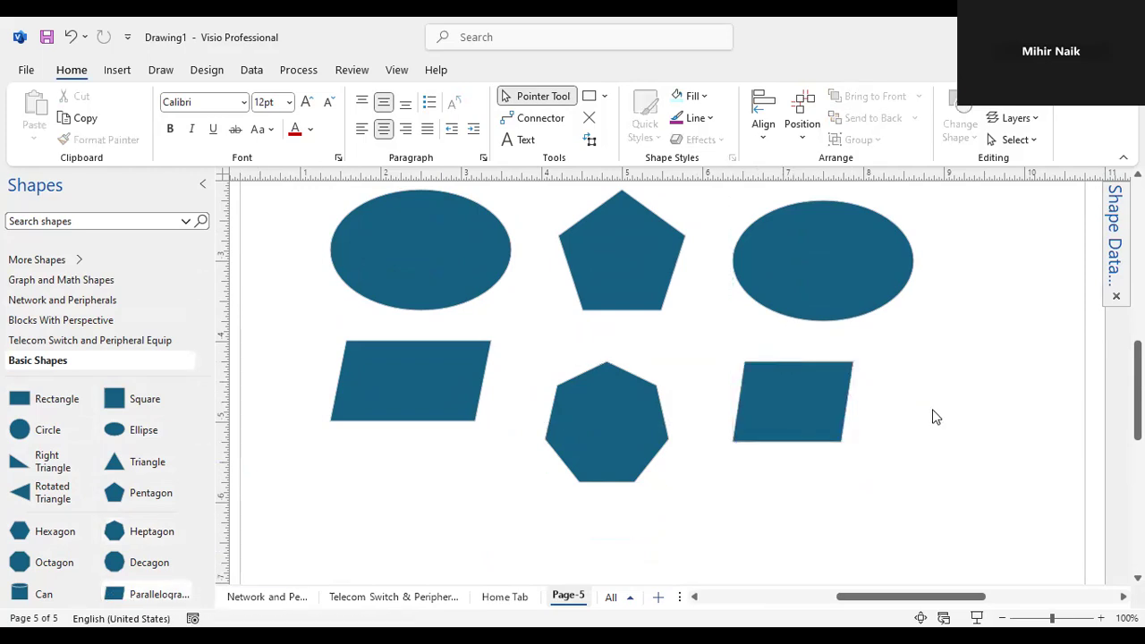
pyautogui.scroll(3, 935, 417)
pyautogui.scroll(-2, 935, 417)
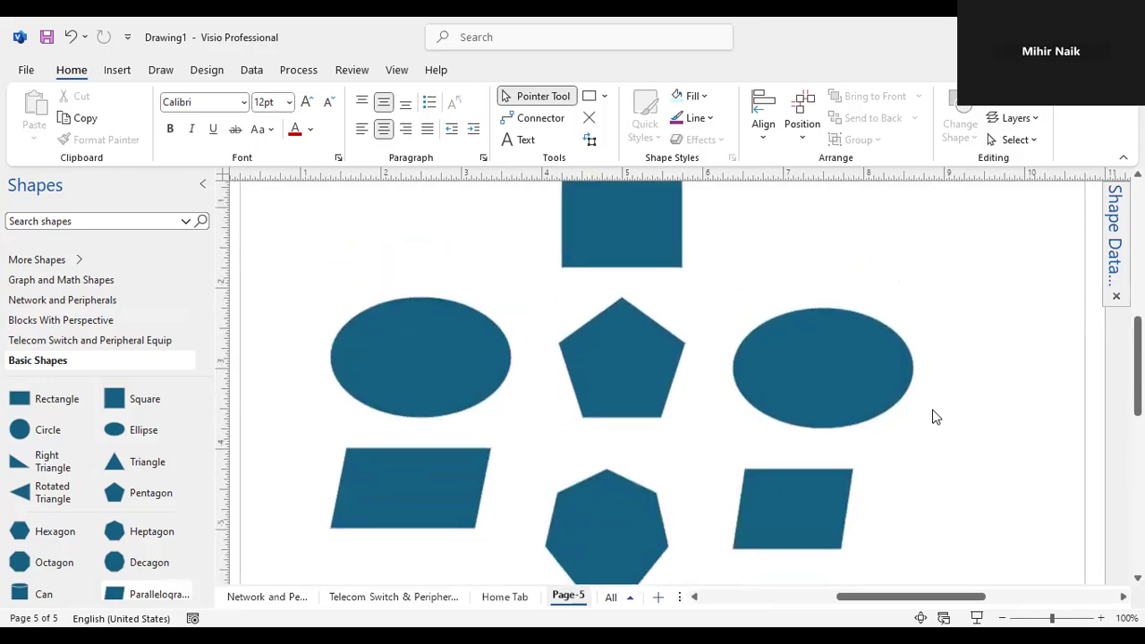
pyautogui.scroll(-1, 934, 417)
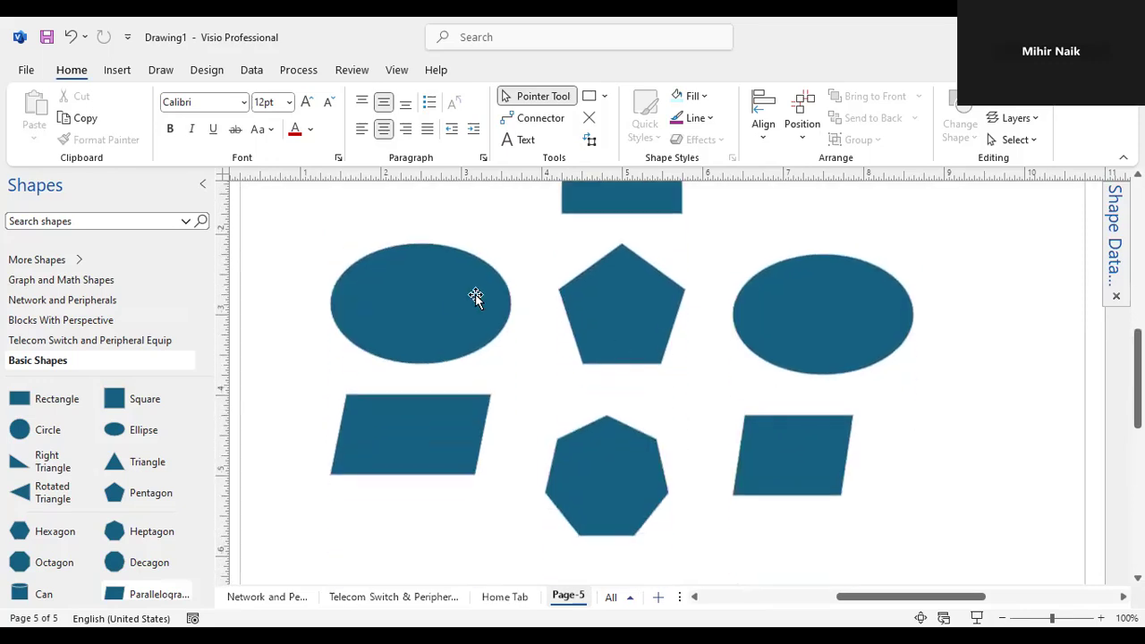
# - Shift the pentagon down level with the right ellipse, and move the right parallelogram so it is centred under that ellipse
pyautogui.moveTo(622, 324)
pyautogui.mouseDown()
pyautogui.moveTo(652, 330)
pyautogui.moveTo(637, 337)
pyautogui.mouseUp()
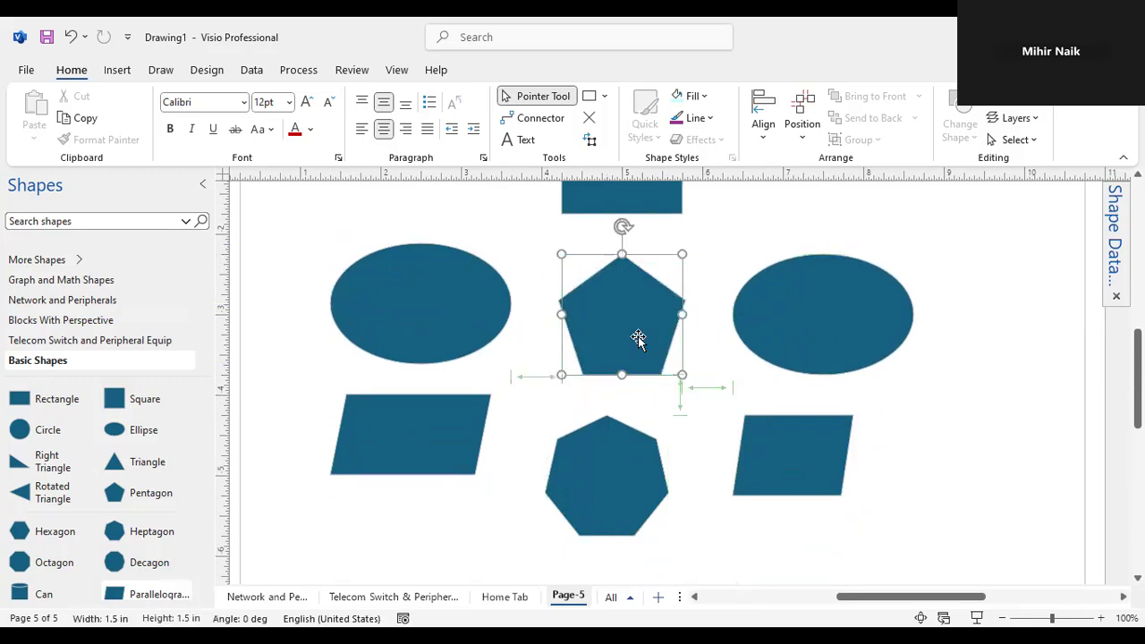
pyautogui.click(978, 365)
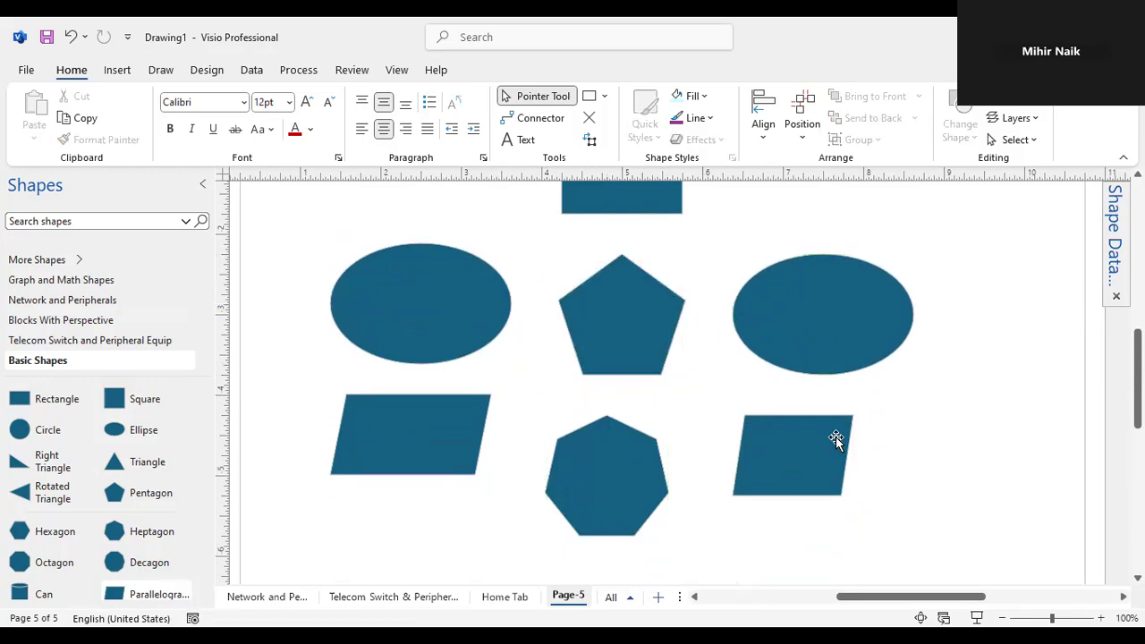
pyautogui.moveTo(843, 442); pyautogui.dragTo(876, 434)
pyautogui.click(963, 445)
pyautogui.scroll(3, 963, 445)
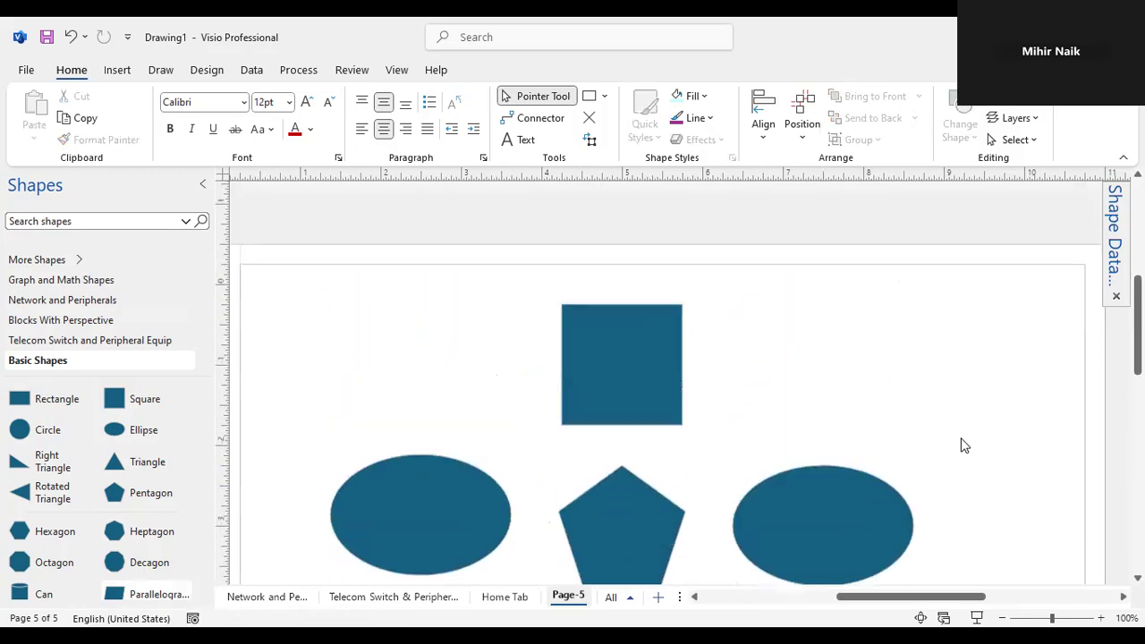
pyautogui.scroll(-3, 963, 444)
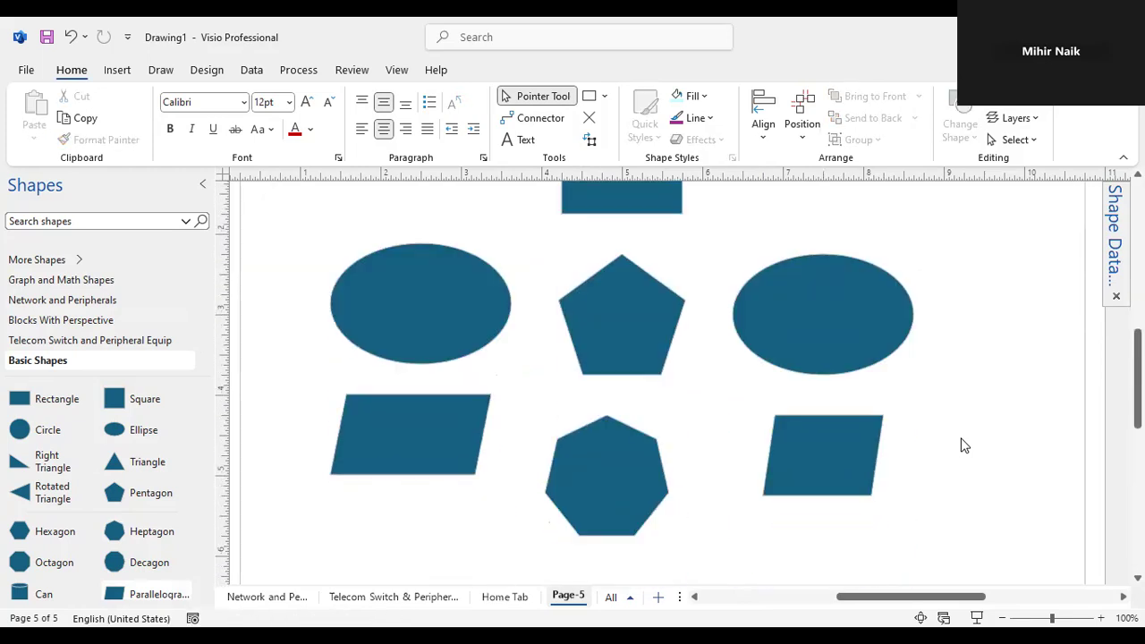
# - Draw a connector from the square's bottom connection point to the top of the left ellipse
pyautogui.scroll(2, 963, 430)
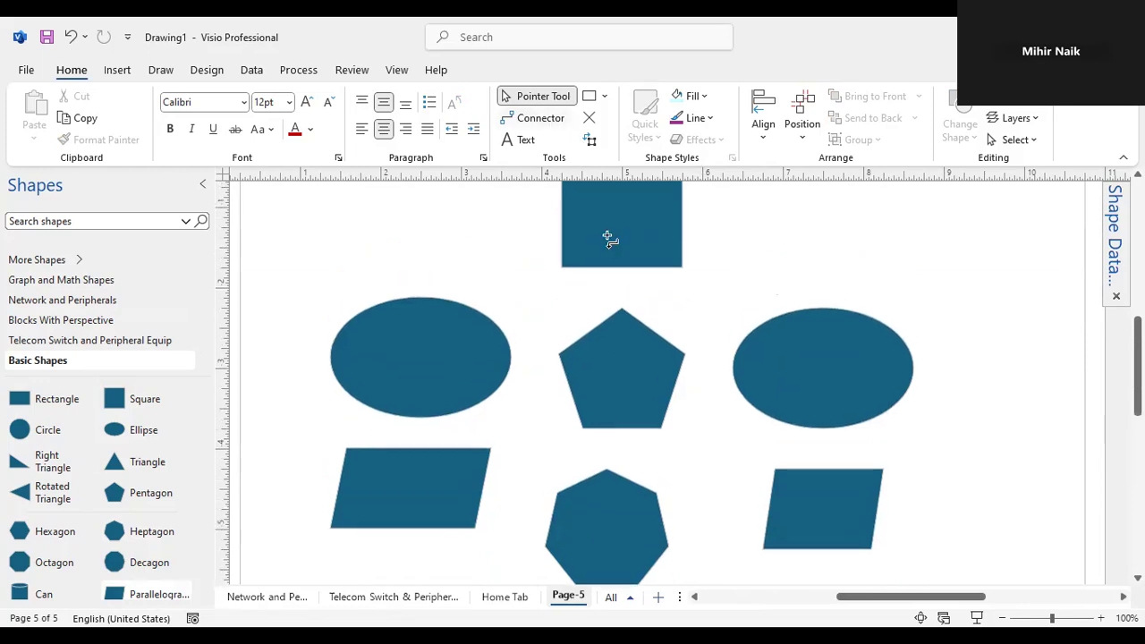
pyautogui.hotkey('ctrl', '3')
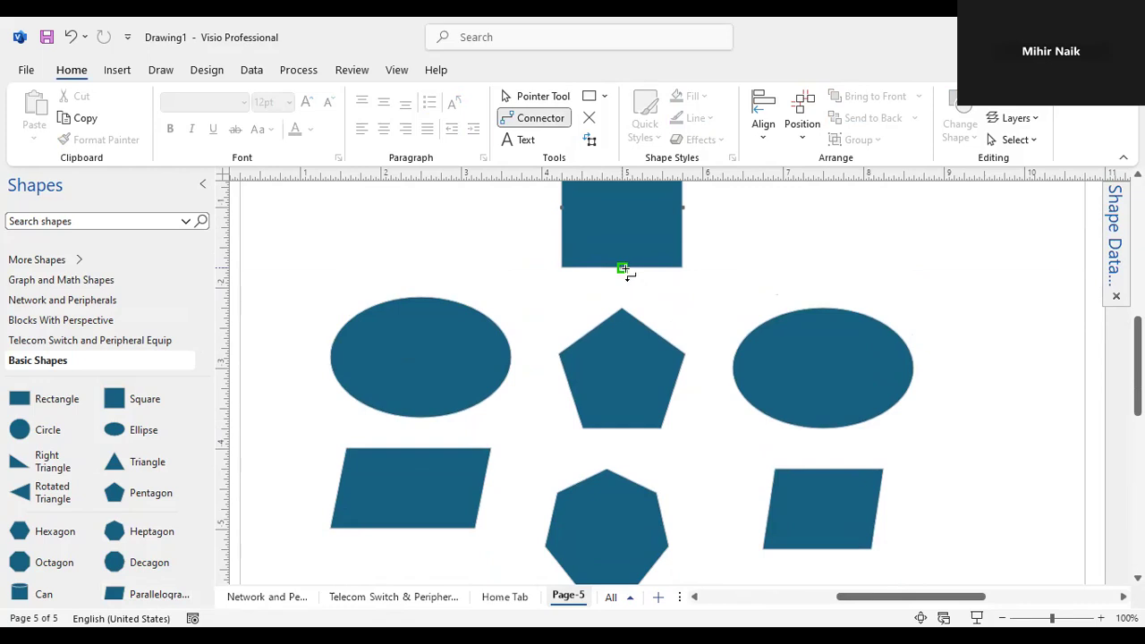
pyautogui.moveTo(426, 286); pyautogui.dragTo(420, 295)
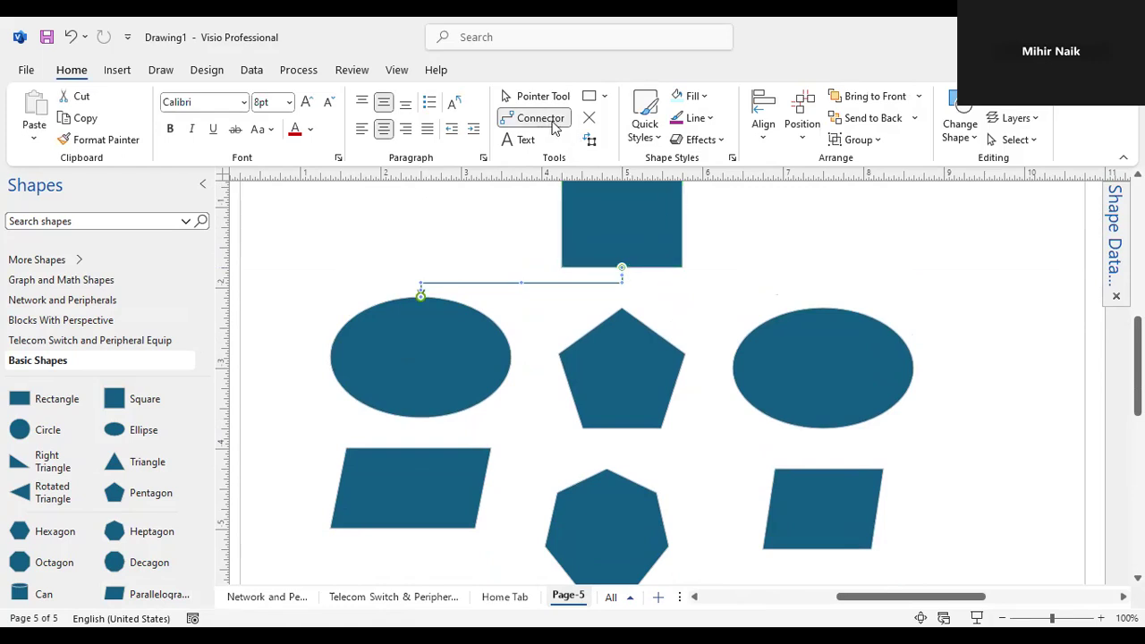
# - Draw a connector from the square's bottom connection point to the top of the right ellipse
pyautogui.moveTo(719, 301); pyautogui.dragTo(965, 323)
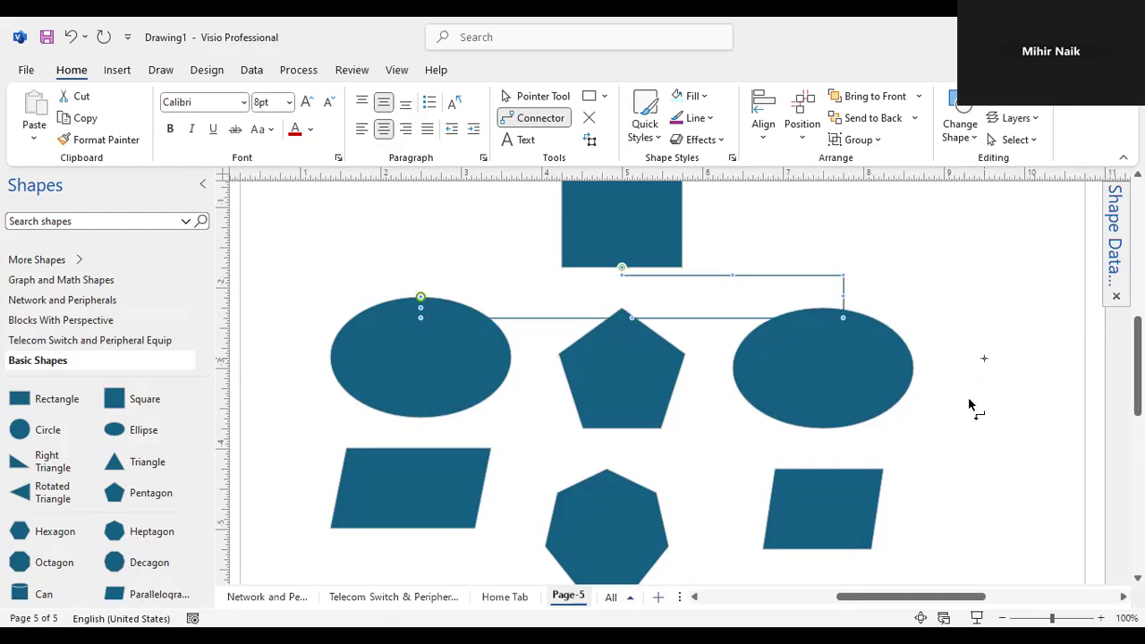
pyautogui.hotkey('ctrl', 'z')
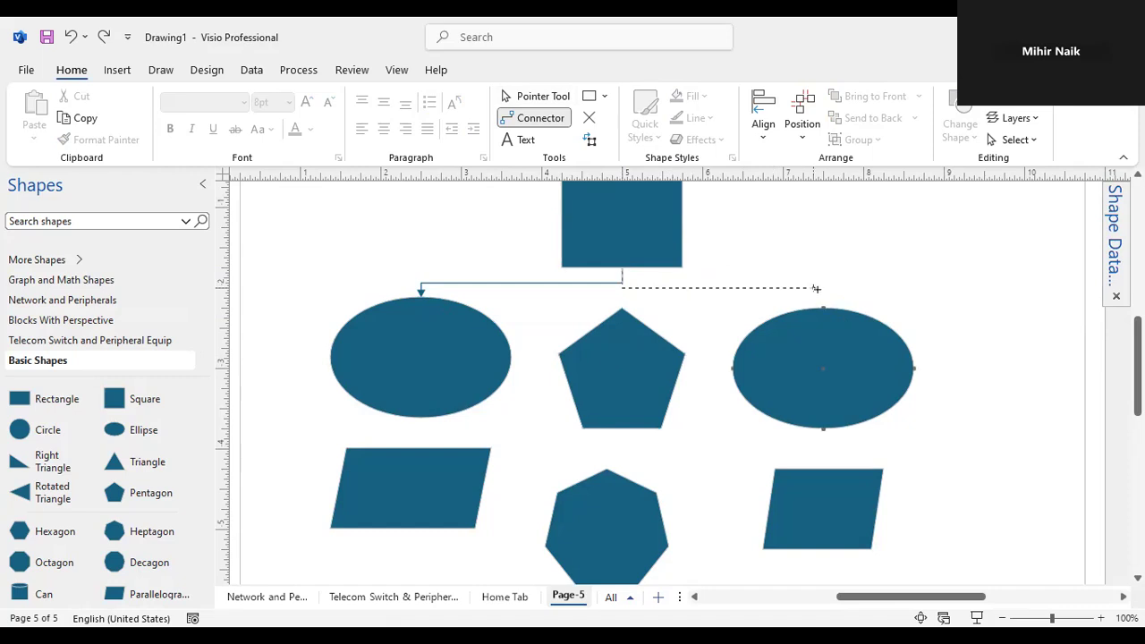
pyautogui.moveTo(823, 308); pyautogui.dragTo(823, 307)
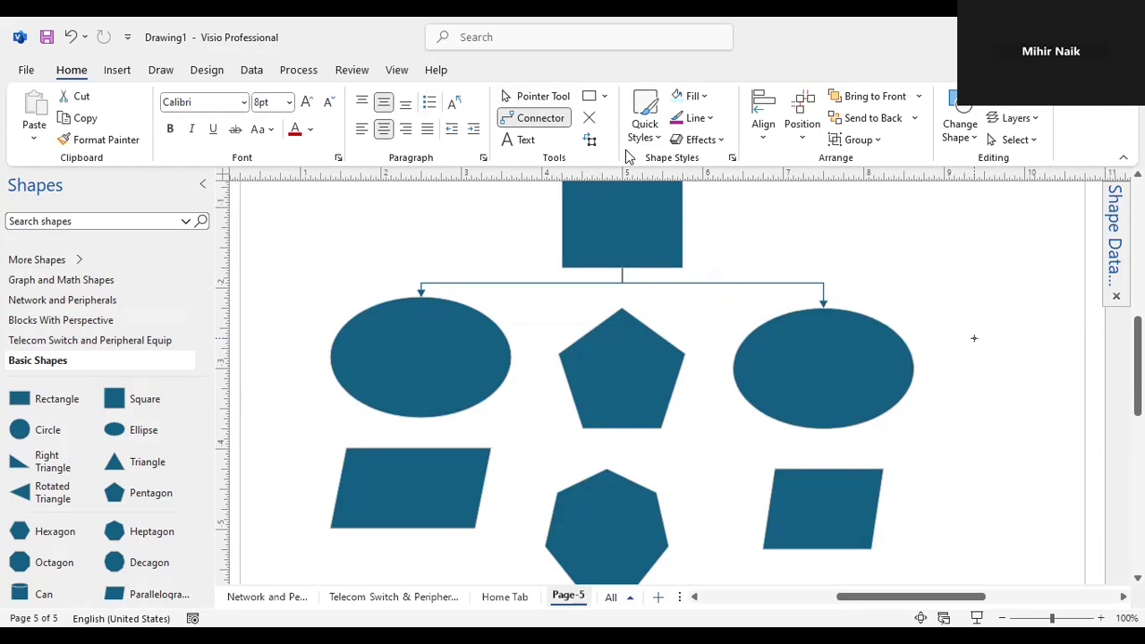
pyautogui.click(551, 123)
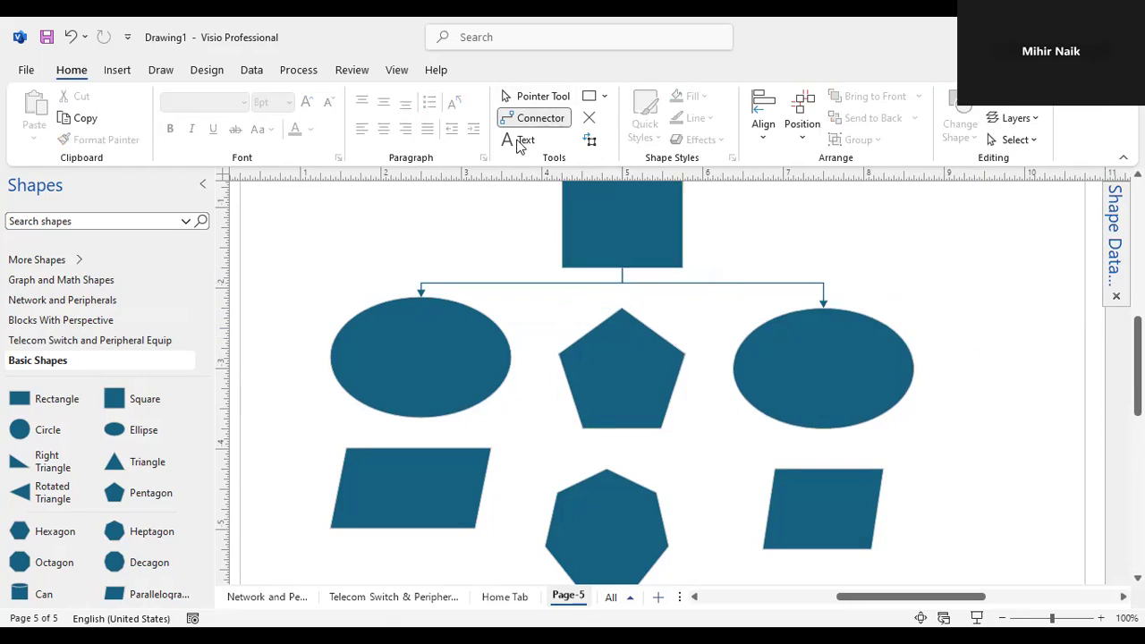
pyautogui.moveTo(623, 279); pyautogui.dragTo(623, 301)
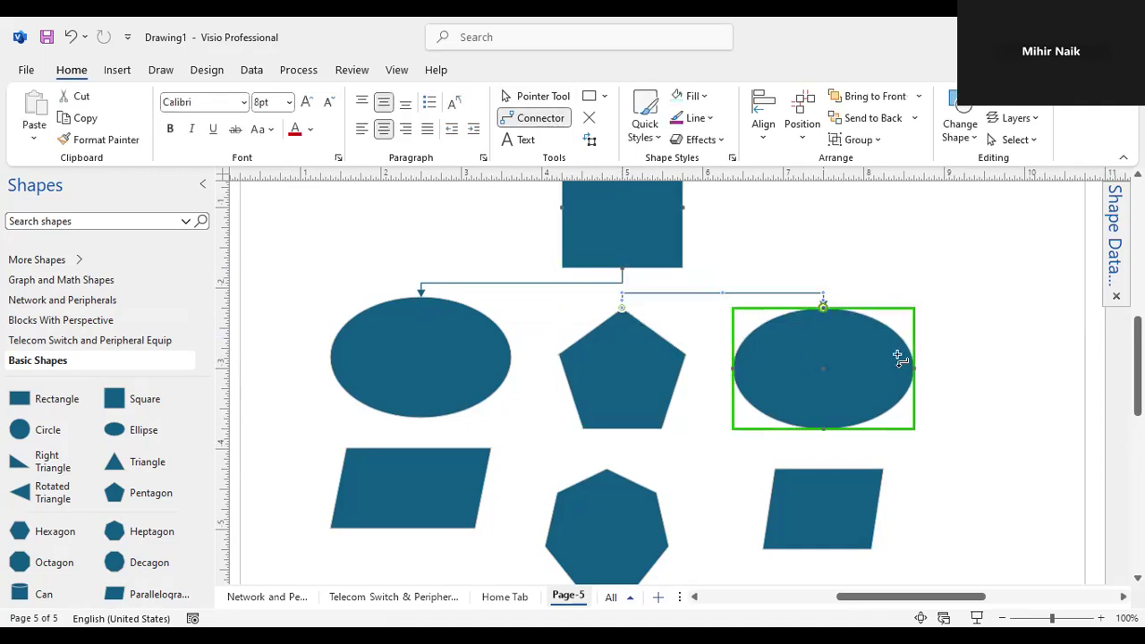
pyautogui.click(923, 530)
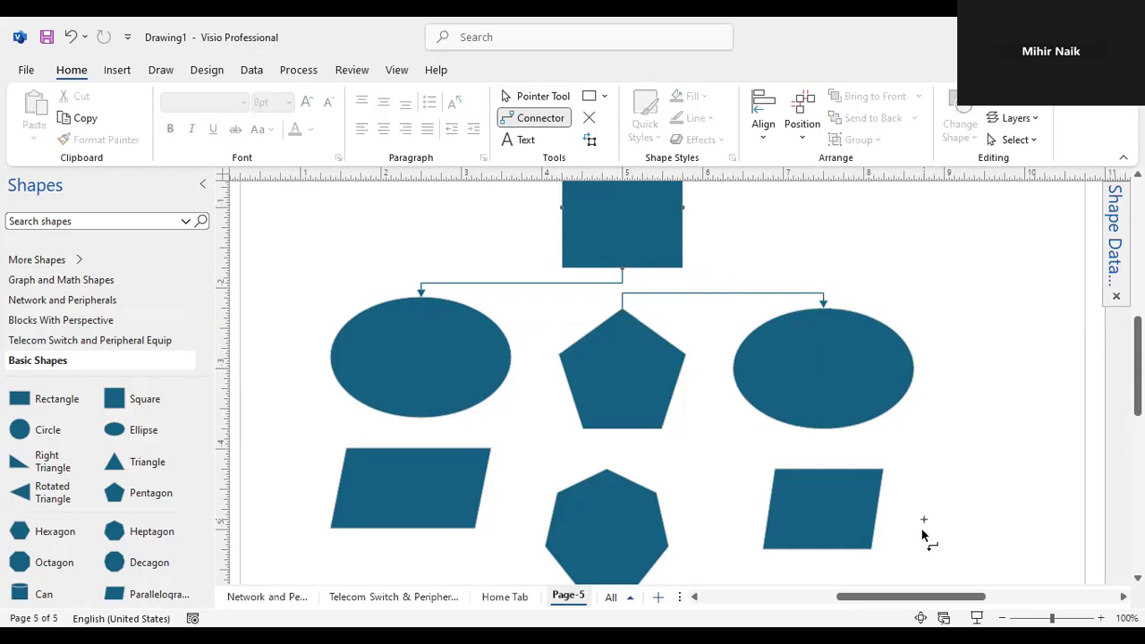
pyautogui.hotkey('ctrl', 'z')
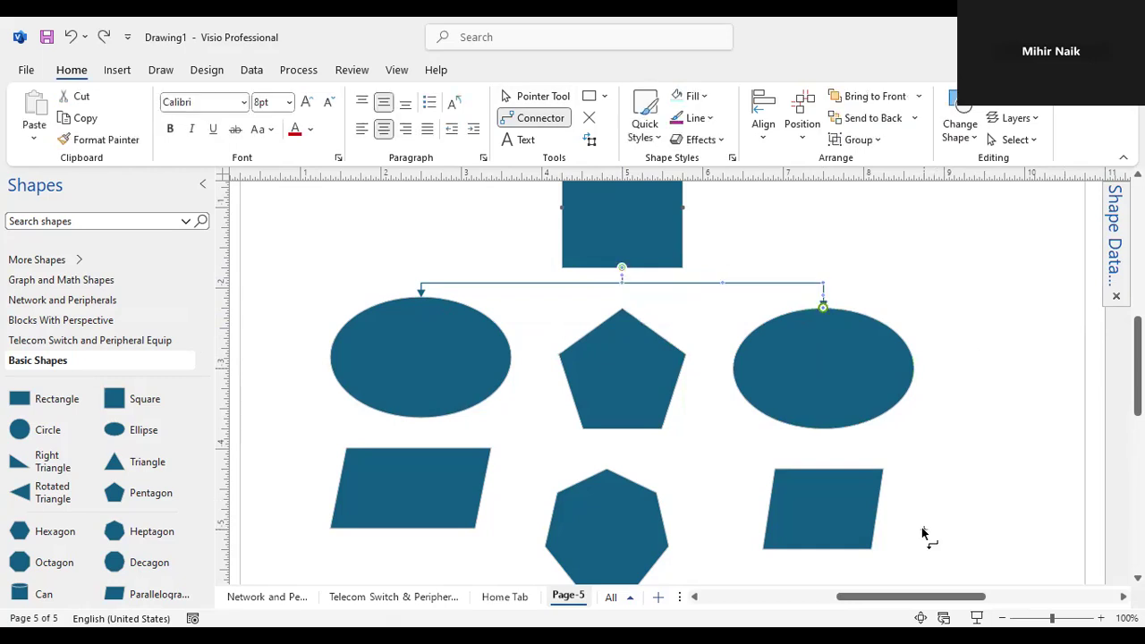
# - Draw a straight connector from the square's bottom connection point to the top of the pentagon
pyautogui.click(382, 195)
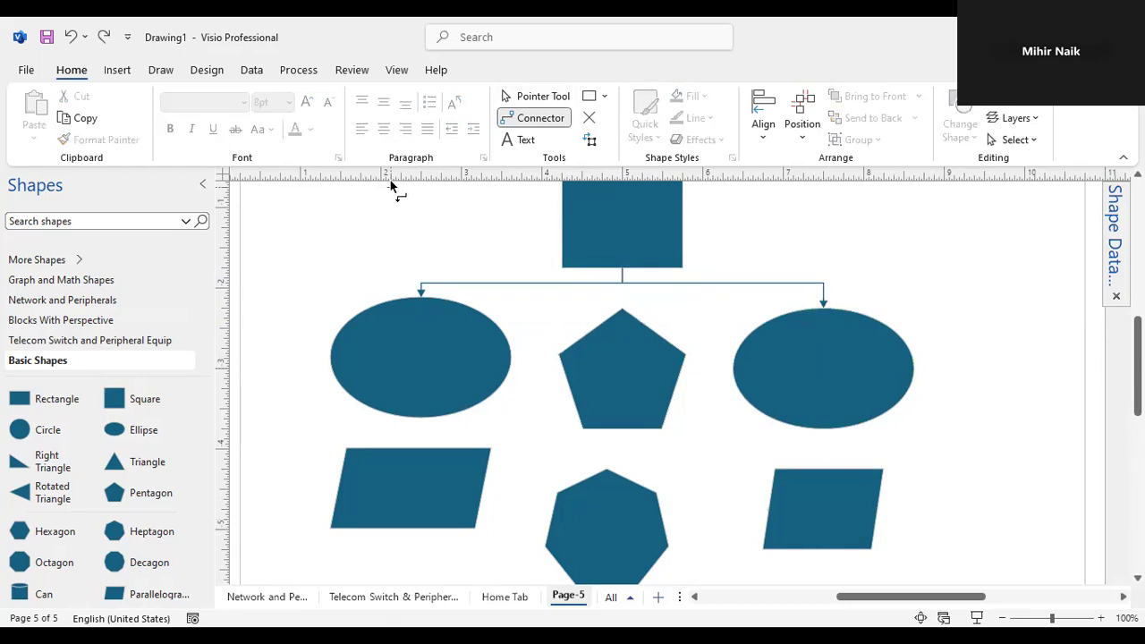
pyautogui.click(526, 119)
pyautogui.moveTo(623, 311); pyautogui.dragTo(621, 308)
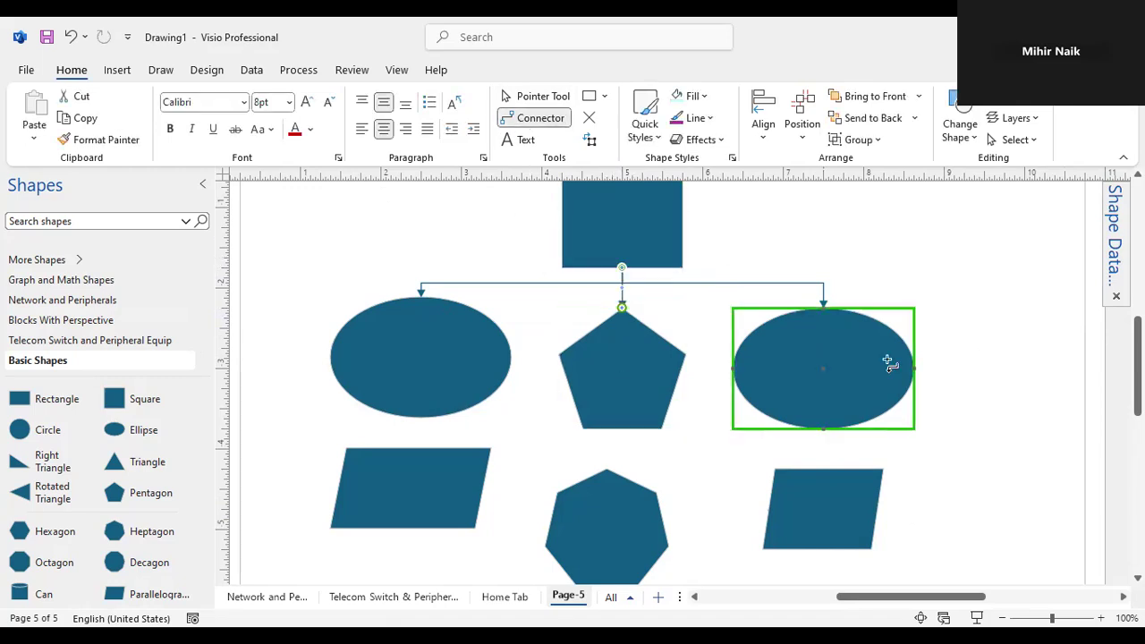
pyautogui.click(1017, 379)
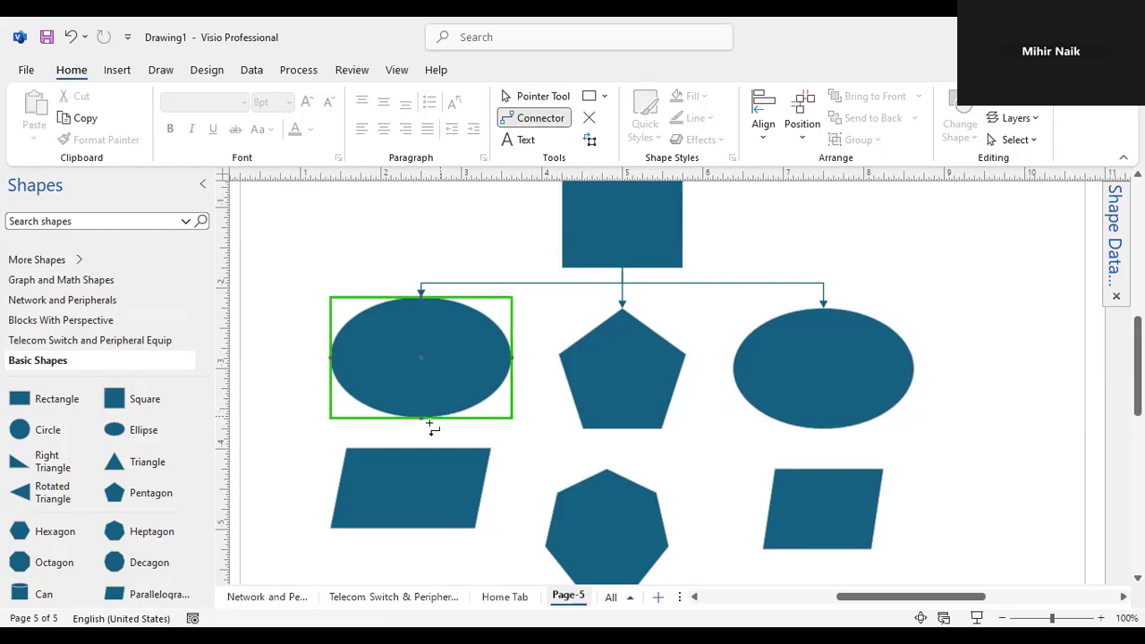
# - Connect both ellipses to the parallelograms below them, and the pentagon's lower-left corner to the top of the heptagon
pyautogui.moveTo(412, 448); pyautogui.dragTo(411, 455)
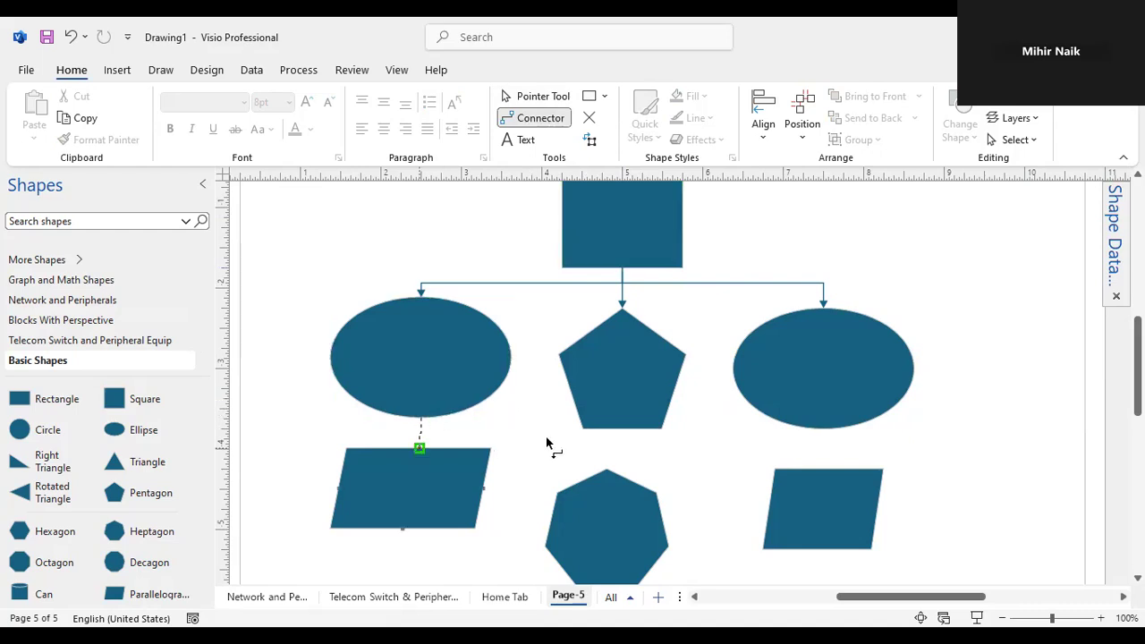
pyautogui.moveTo(547, 443); pyautogui.dragTo(551, 442)
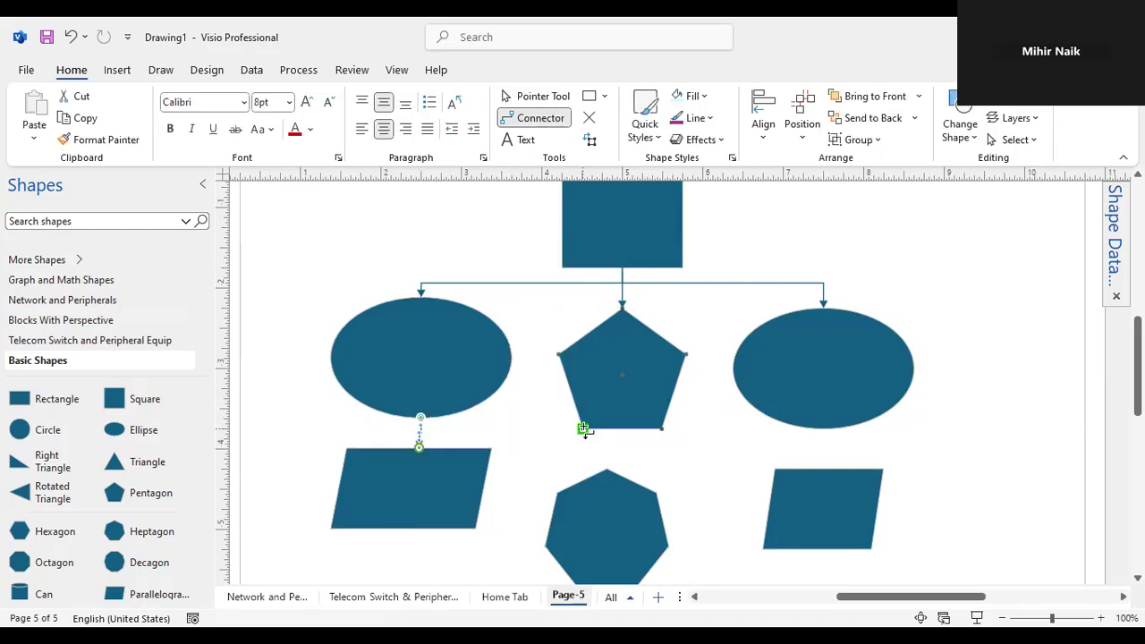
pyautogui.moveTo(602, 472); pyautogui.dragTo(616, 489)
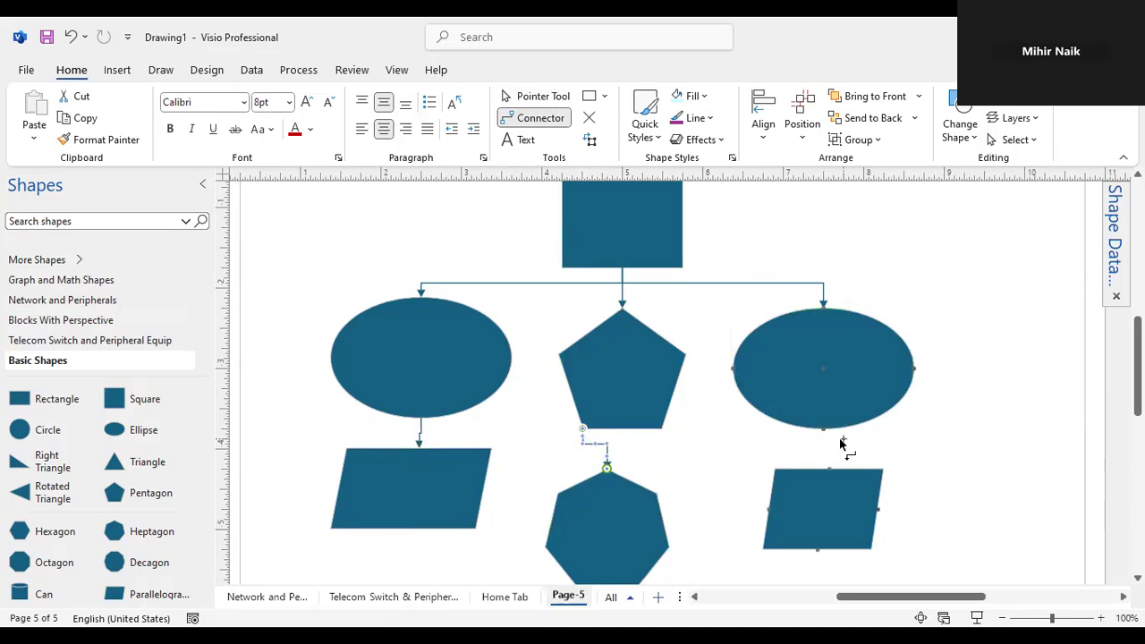
pyautogui.moveTo(823, 430); pyautogui.dragTo(944, 467)
pyautogui.click(943, 467)
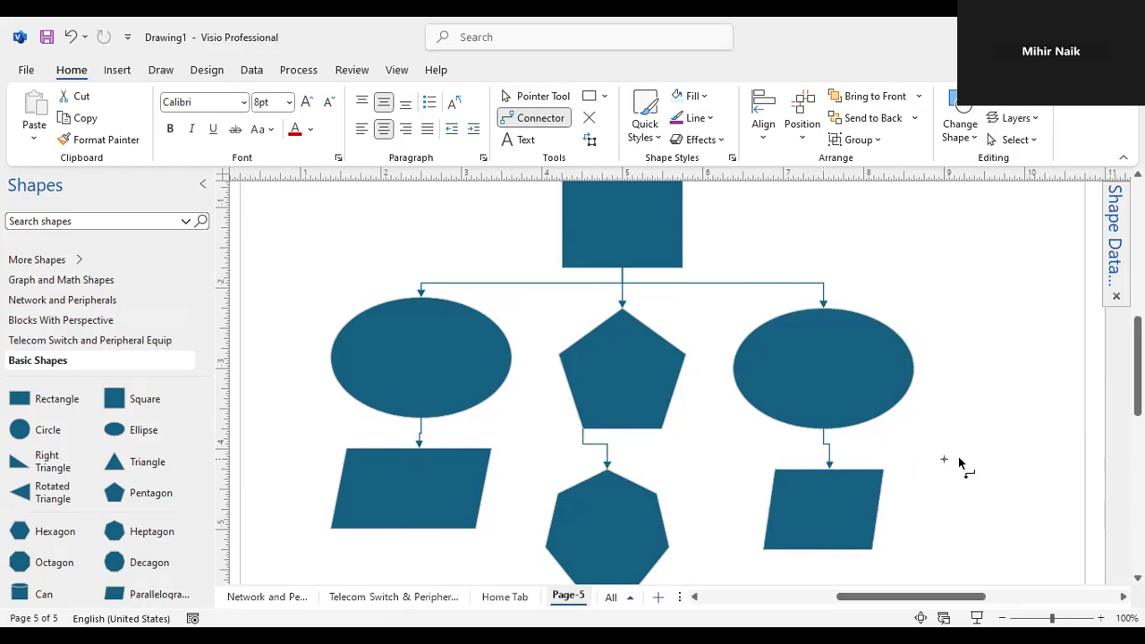
# - Apply Auto Align to all shapes on the page to straighten the rows and connectors
pyautogui.scroll(-3, 959, 463)
pyautogui.scroll(2, 959, 463)
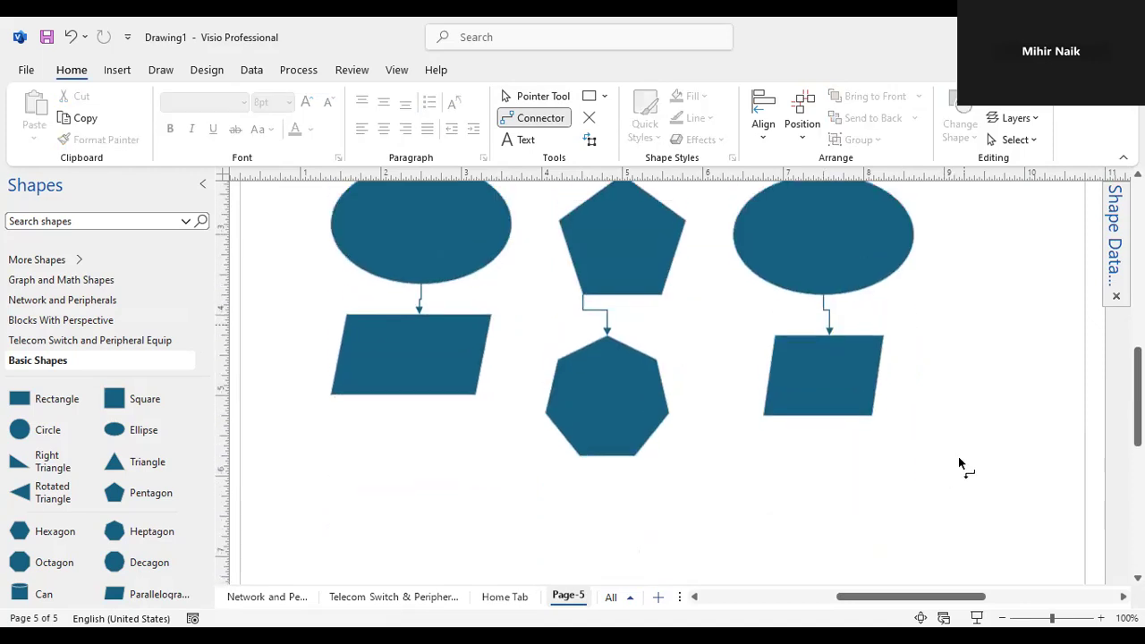
pyautogui.scroll(2, 959, 463)
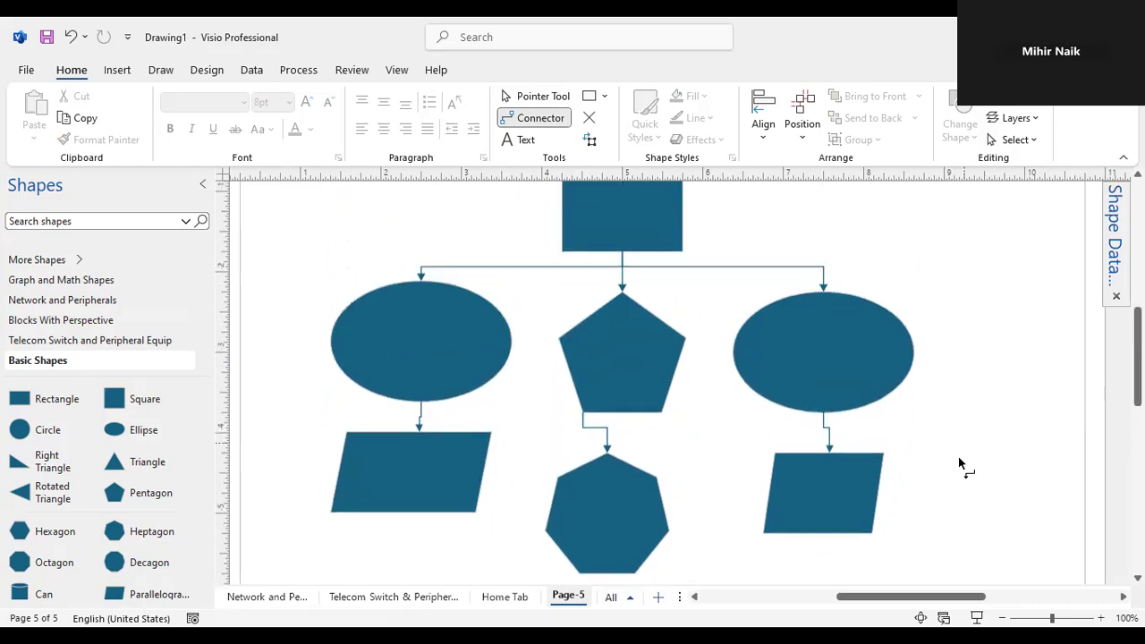
pyautogui.click(761, 125)
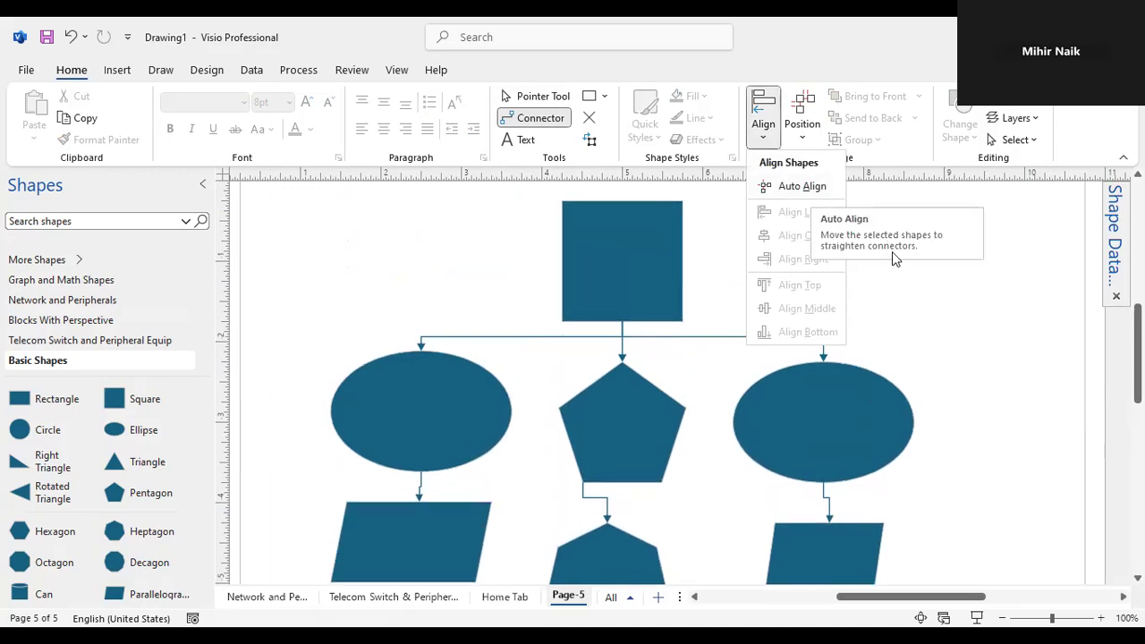
pyautogui.click(830, 261)
pyautogui.hotkey('ctrl', 'a')
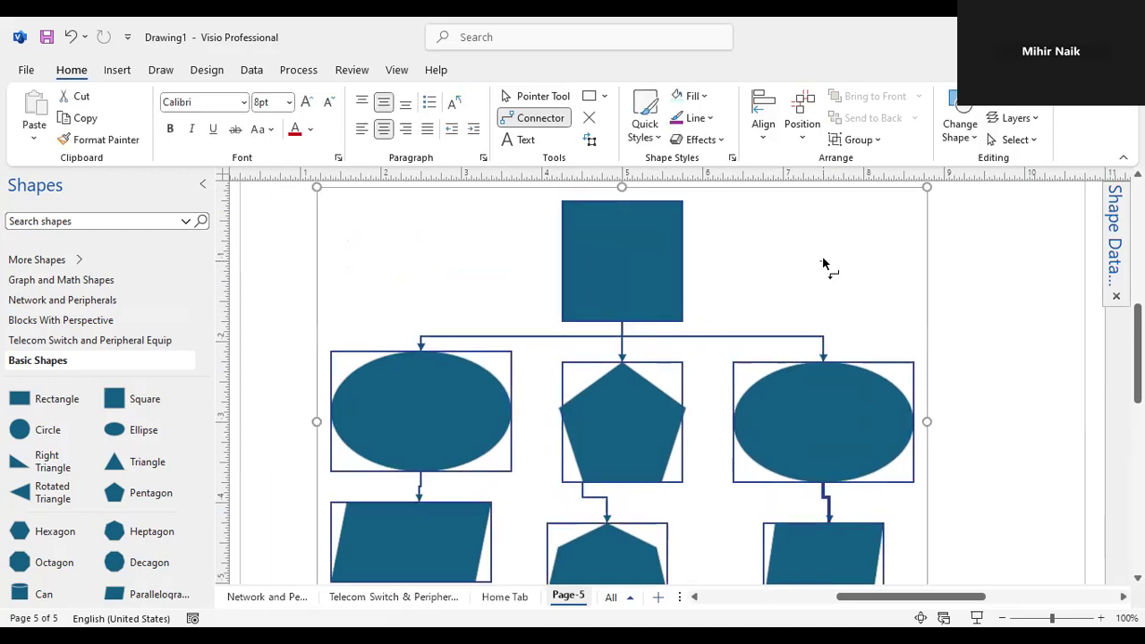
pyautogui.click(762, 140)
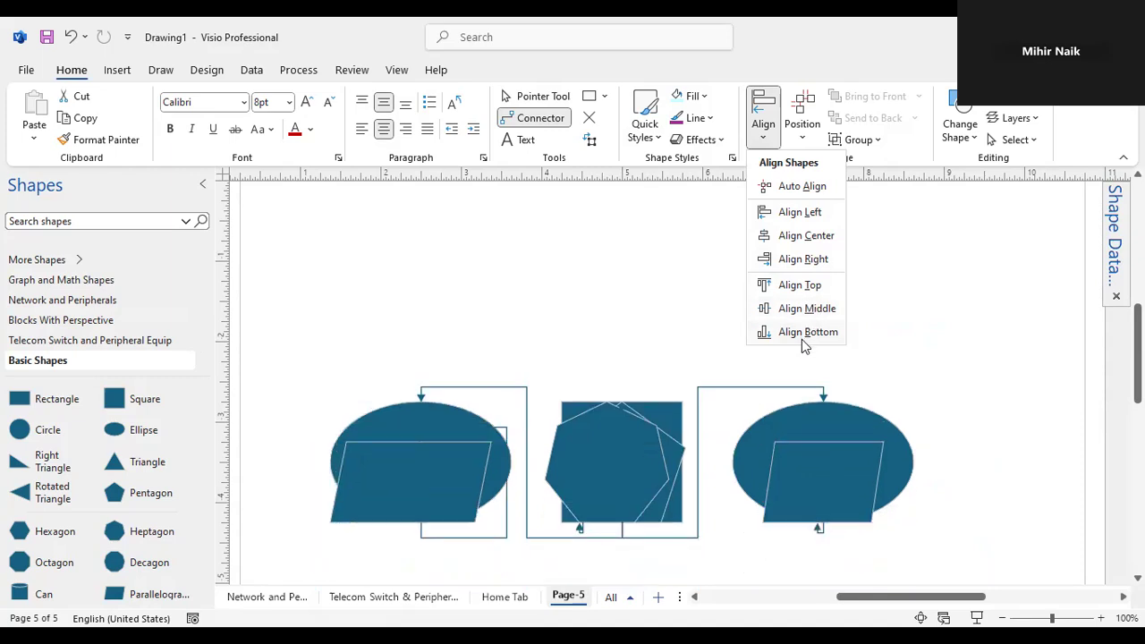
pyautogui.click(788, 185)
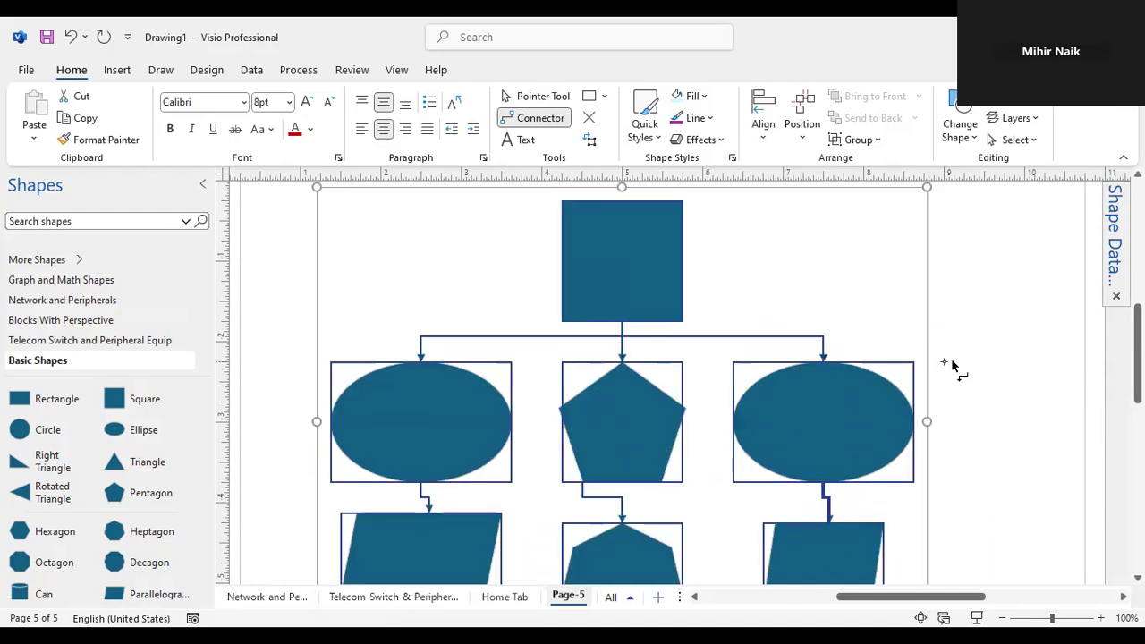
pyautogui.click(953, 364)
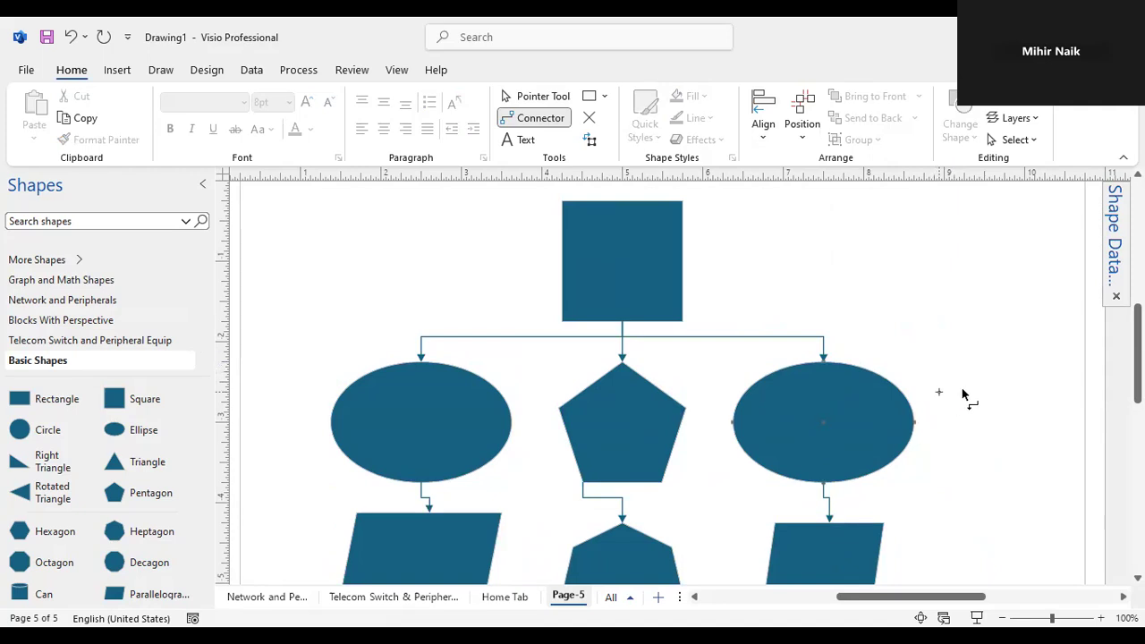
# - Rotate all the shapes in the diagram left by 90°
pyautogui.scroll(-5, 964, 395)
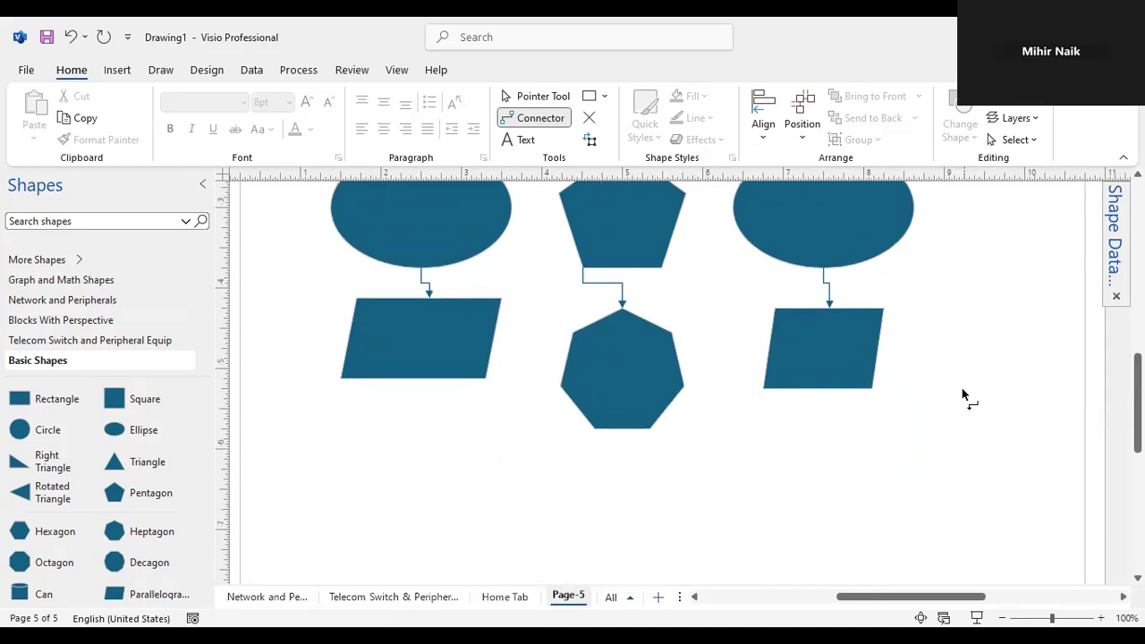
pyautogui.scroll(4, 963, 394)
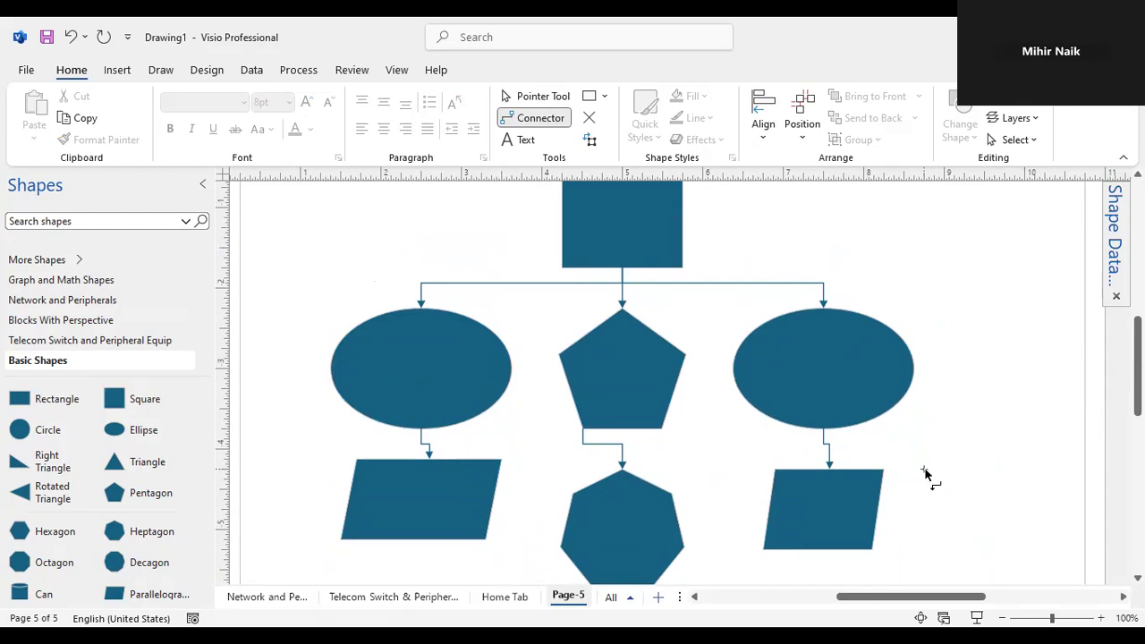
pyautogui.hotkey('ctrl', 'a')
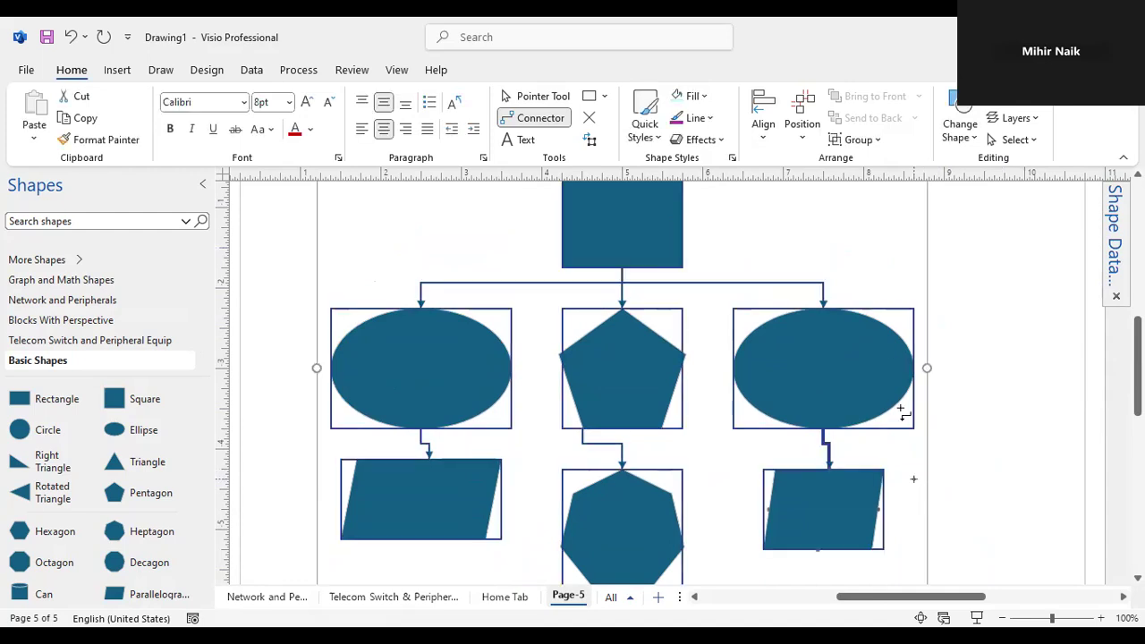
pyautogui.click(805, 137)
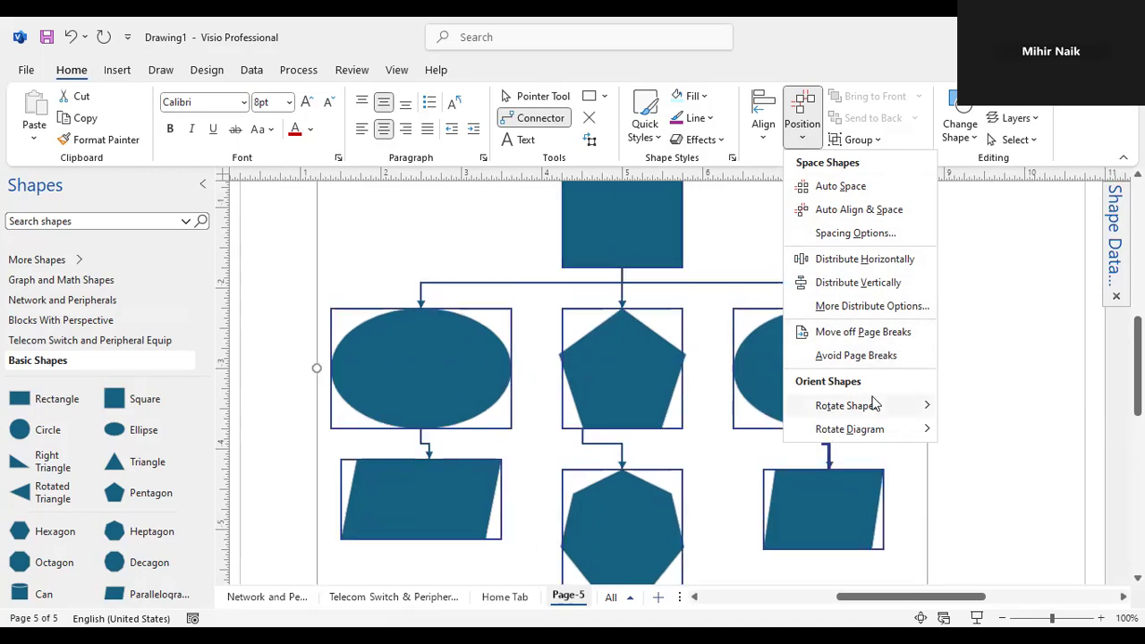
pyautogui.moveTo(872, 407)
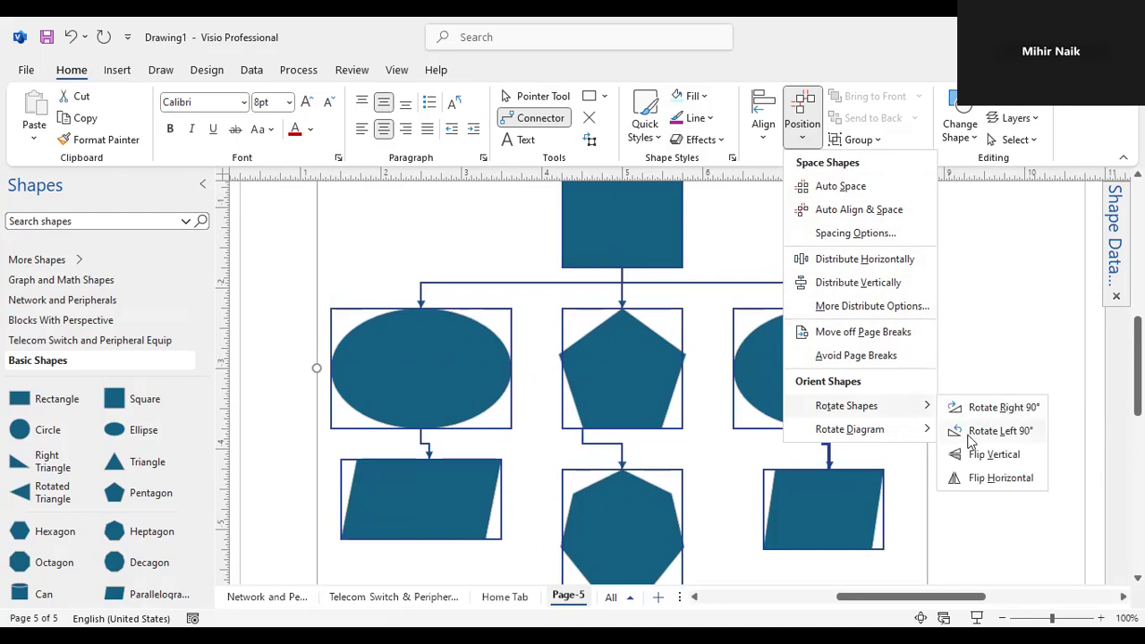
pyautogui.click(976, 434)
pyautogui.click(1025, 410)
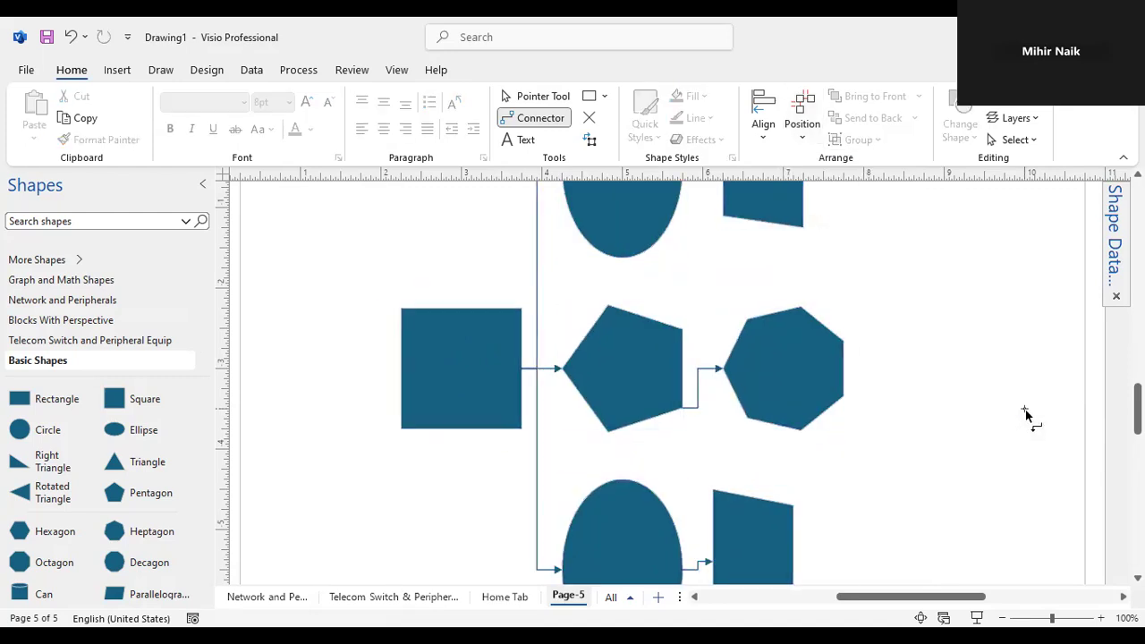
# - Rotate all the shapes right by 90° so the diagram runs downward from the square again
pyautogui.scroll(2, 1026, 414)
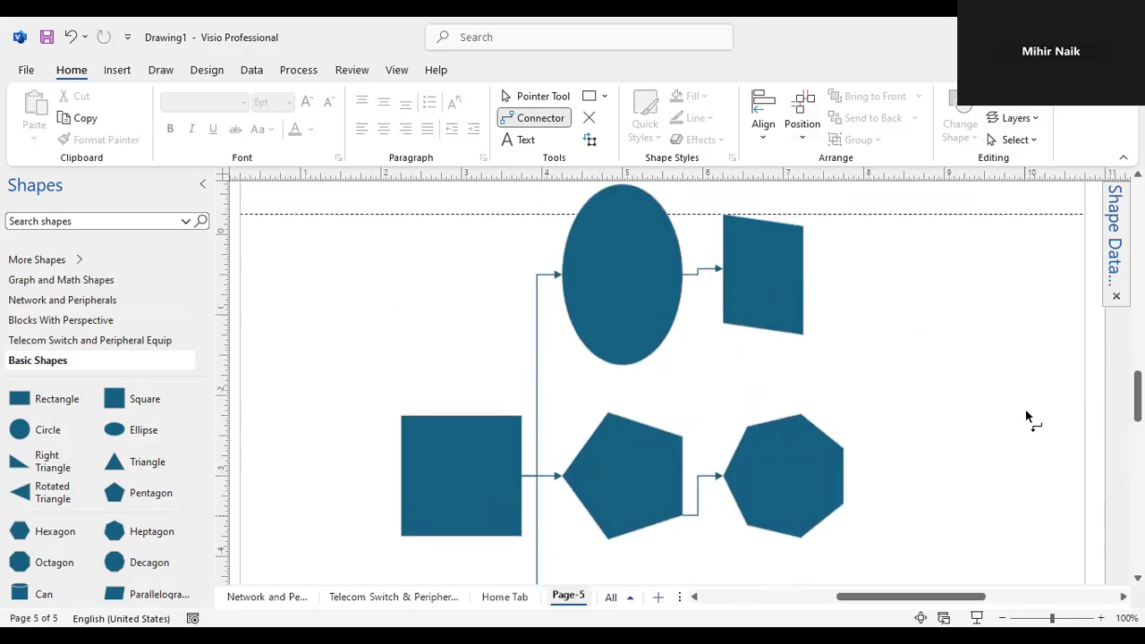
pyautogui.scroll(-4, 1026, 415)
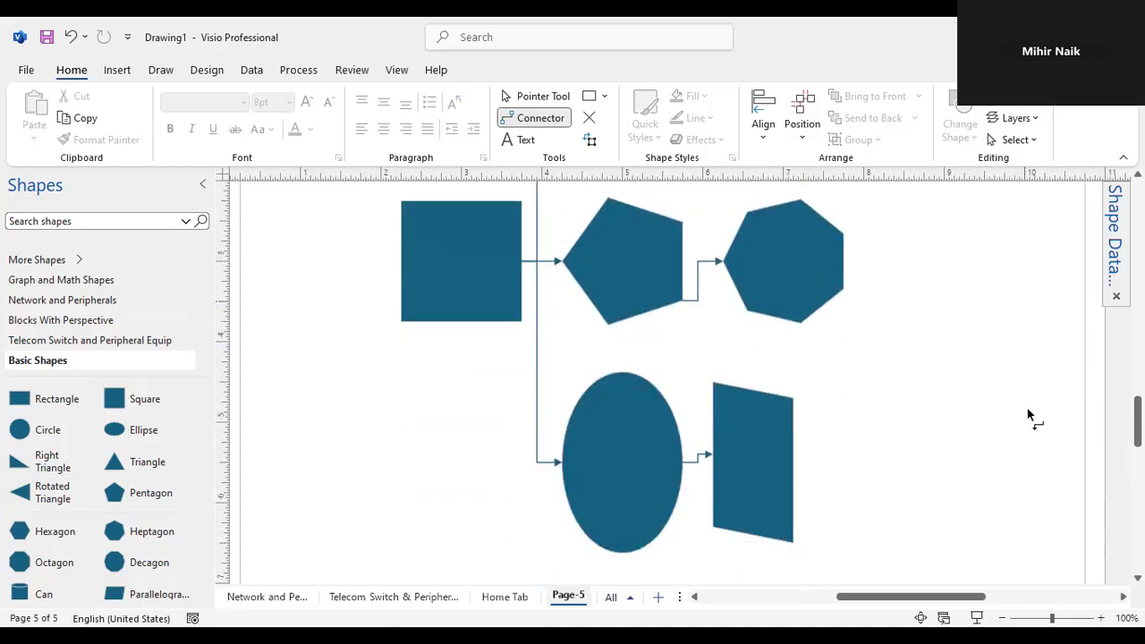
pyautogui.click(759, 276)
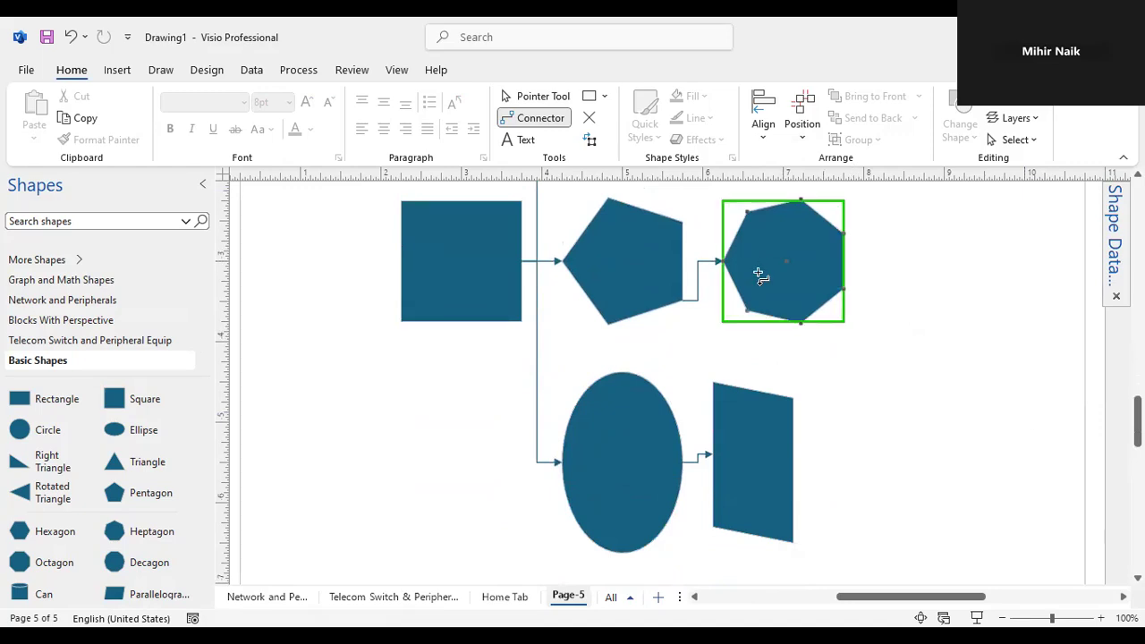
pyautogui.click(897, 369)
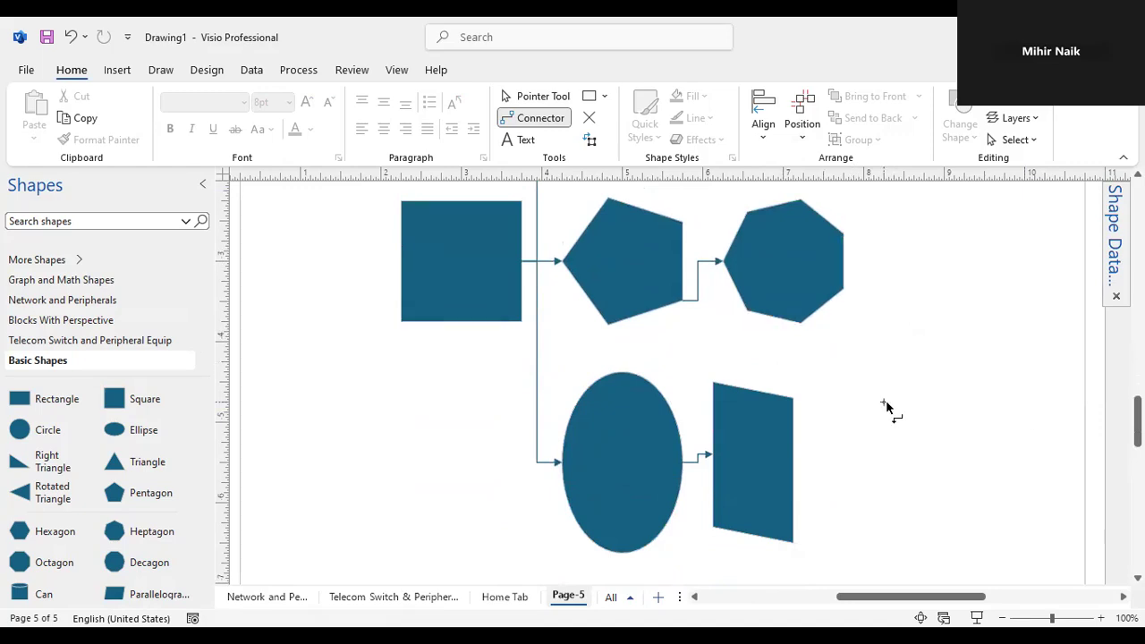
pyautogui.hotkey('ctrl', 'a')
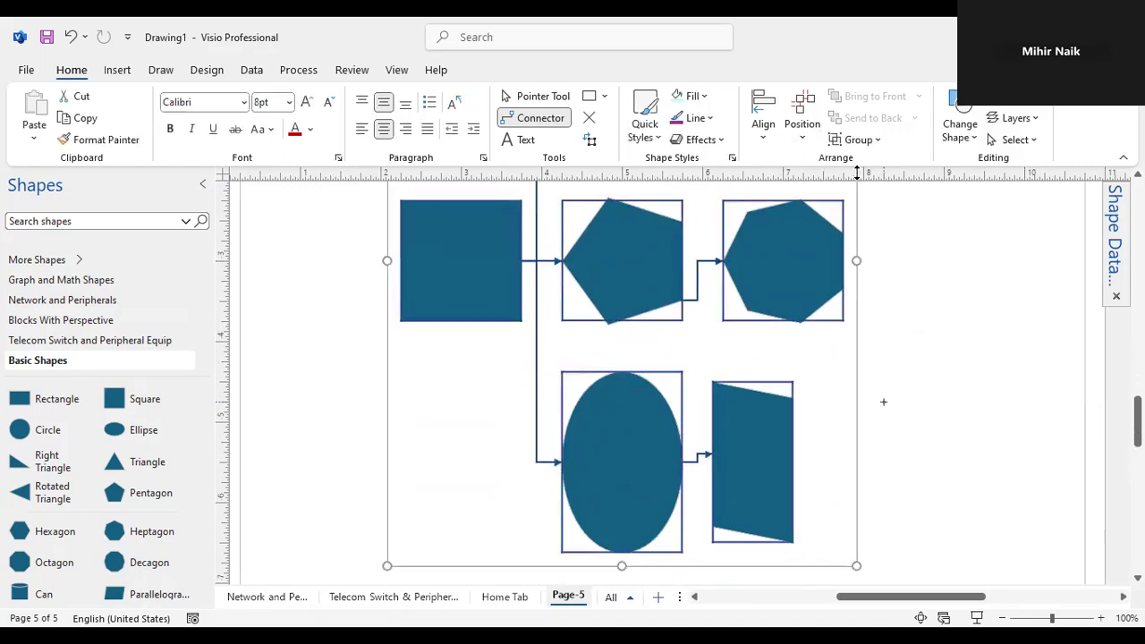
pyautogui.click(804, 134)
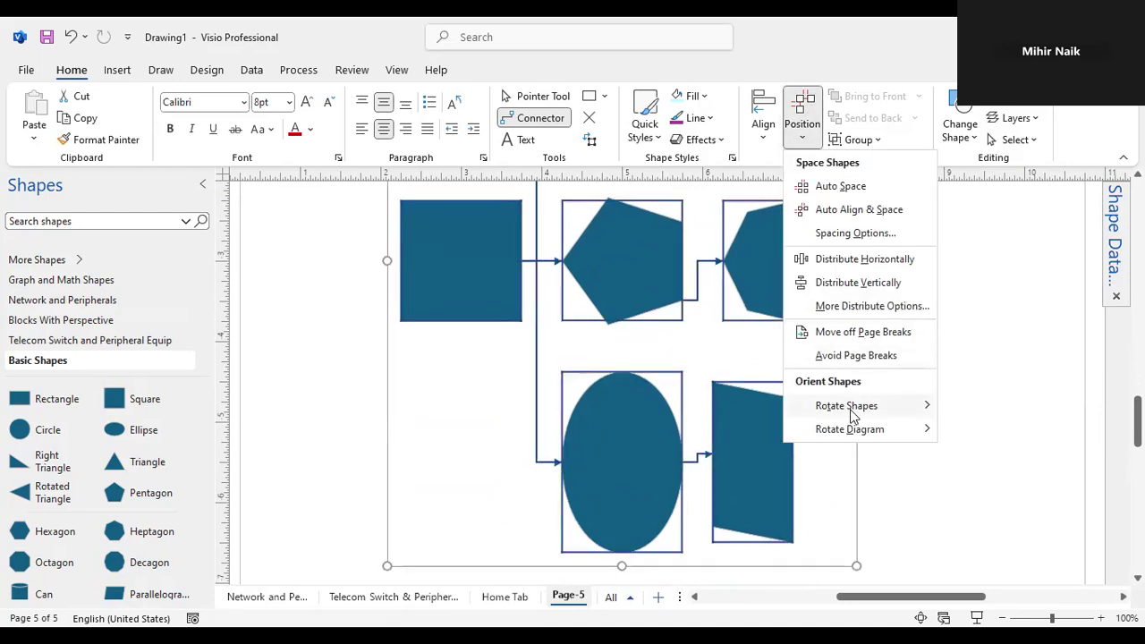
pyautogui.moveTo(931, 407)
pyautogui.click(994, 430)
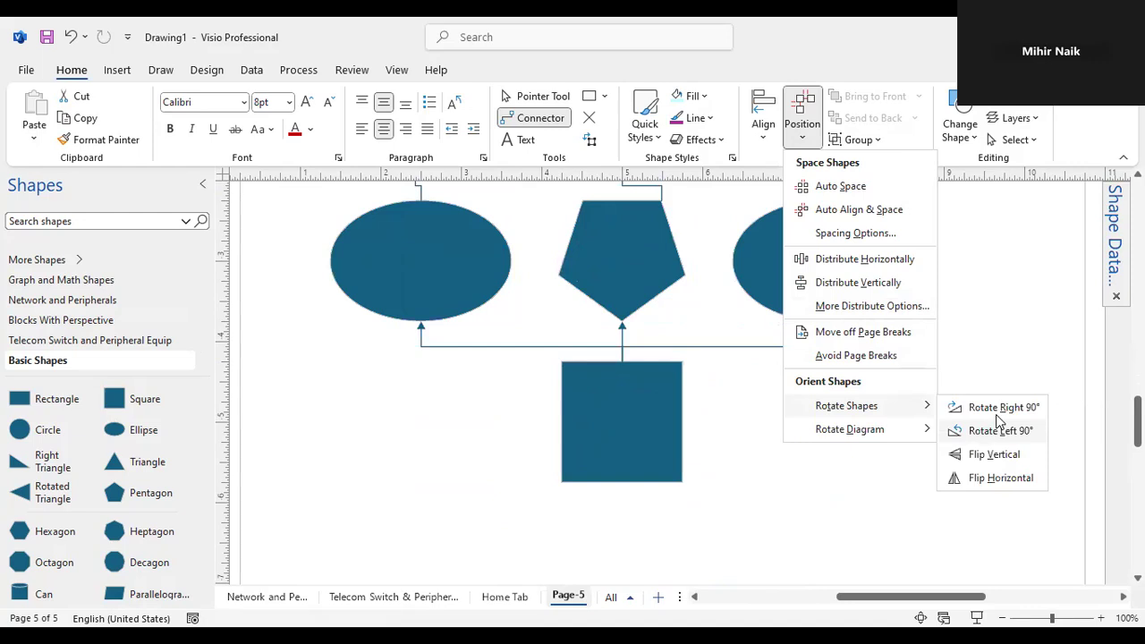
pyautogui.click(999, 426)
pyautogui.click(995, 414)
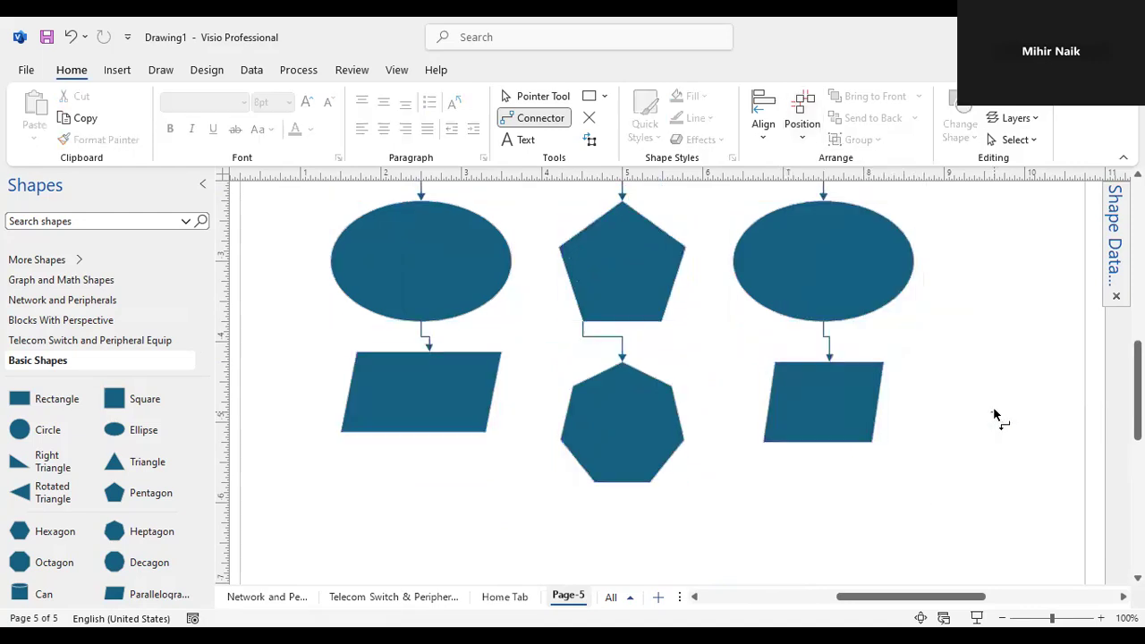
# - Preview the Rotate Diagram options Rotate Left, Flip Vertical and Flip Horizontal on the whole diagram without applying any
pyautogui.scroll(3, 995, 414)
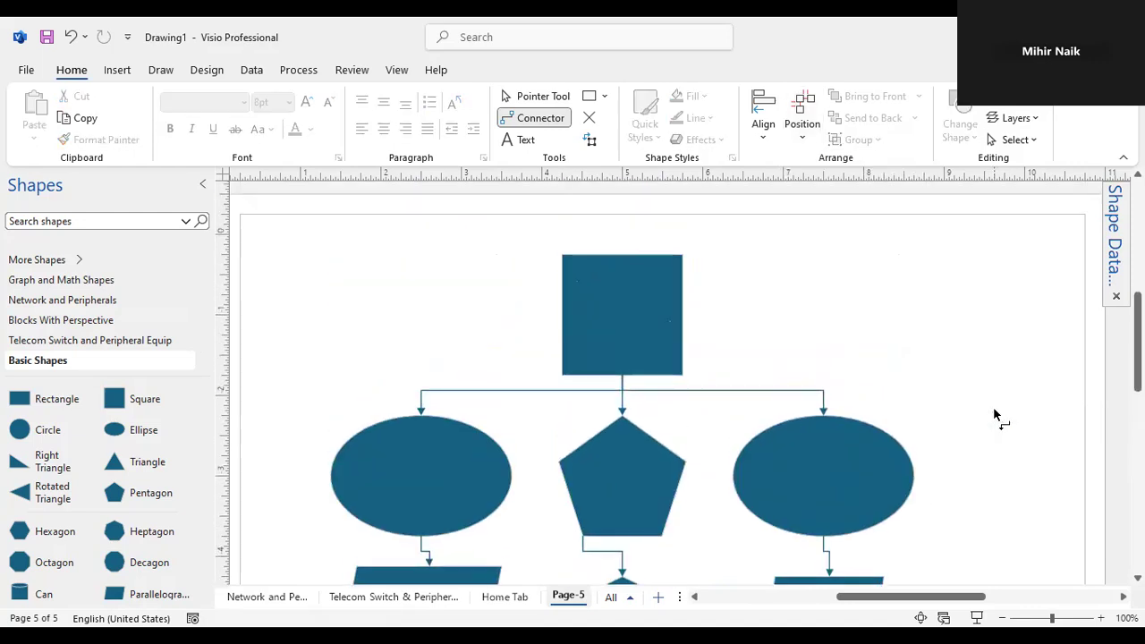
pyautogui.scroll(-2, 994, 414)
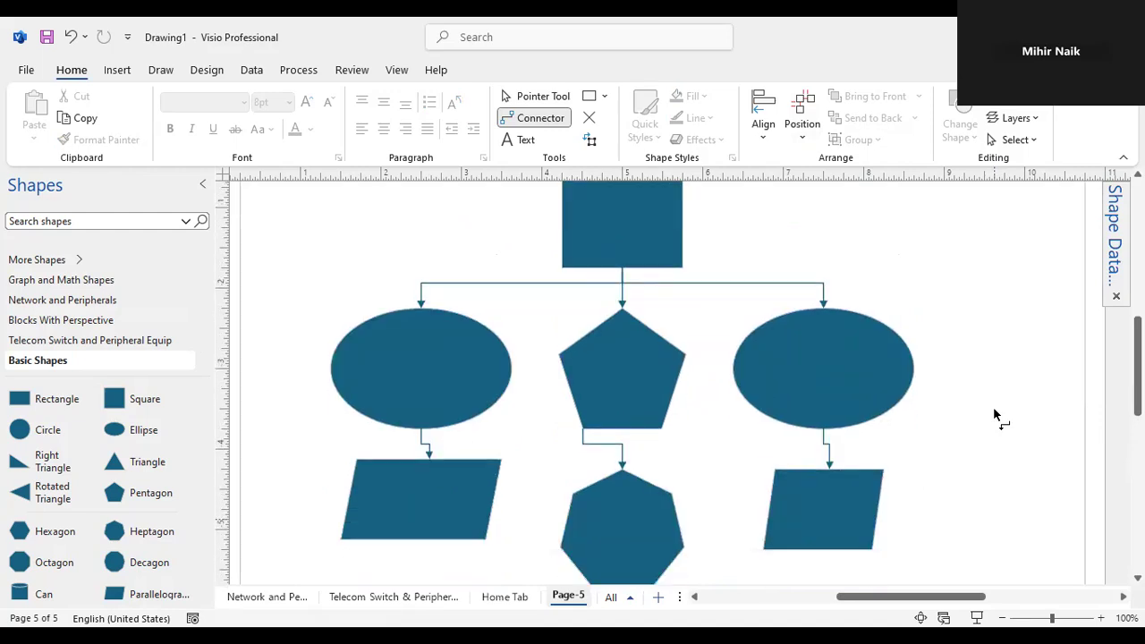
pyautogui.scroll(2, 995, 415)
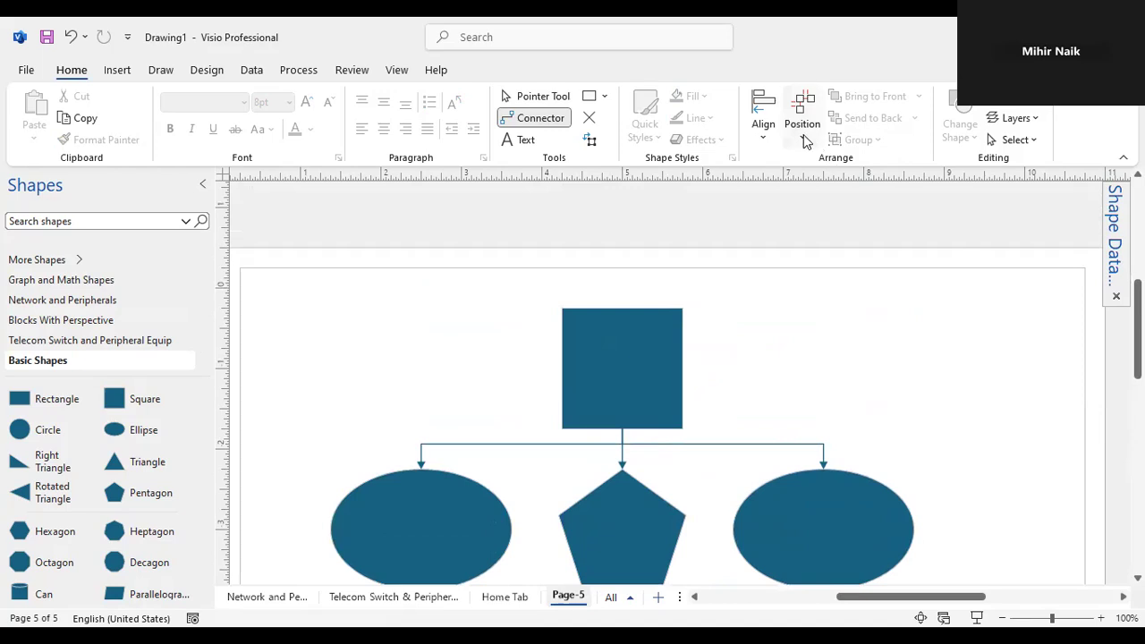
pyautogui.click(803, 139)
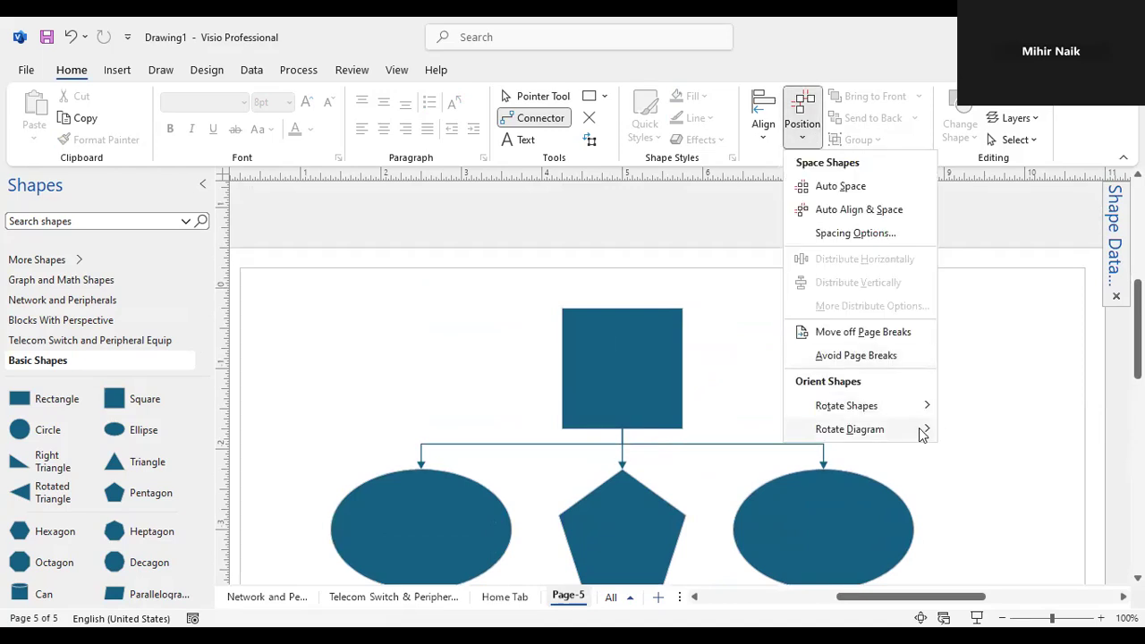
pyautogui.moveTo(930, 433)
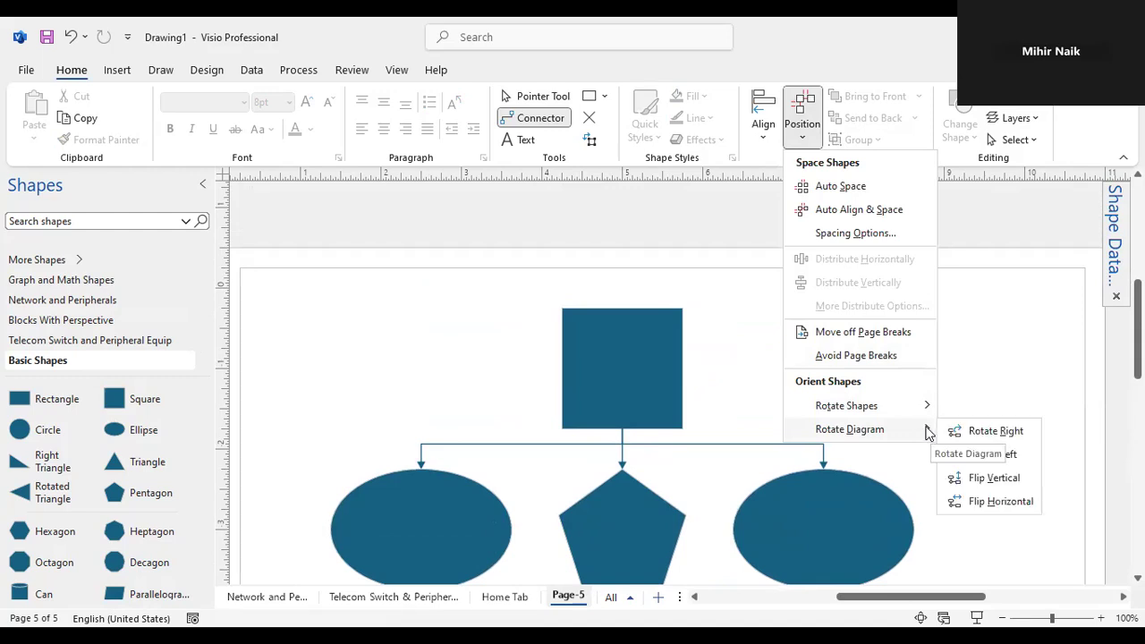
pyautogui.click(1000, 454)
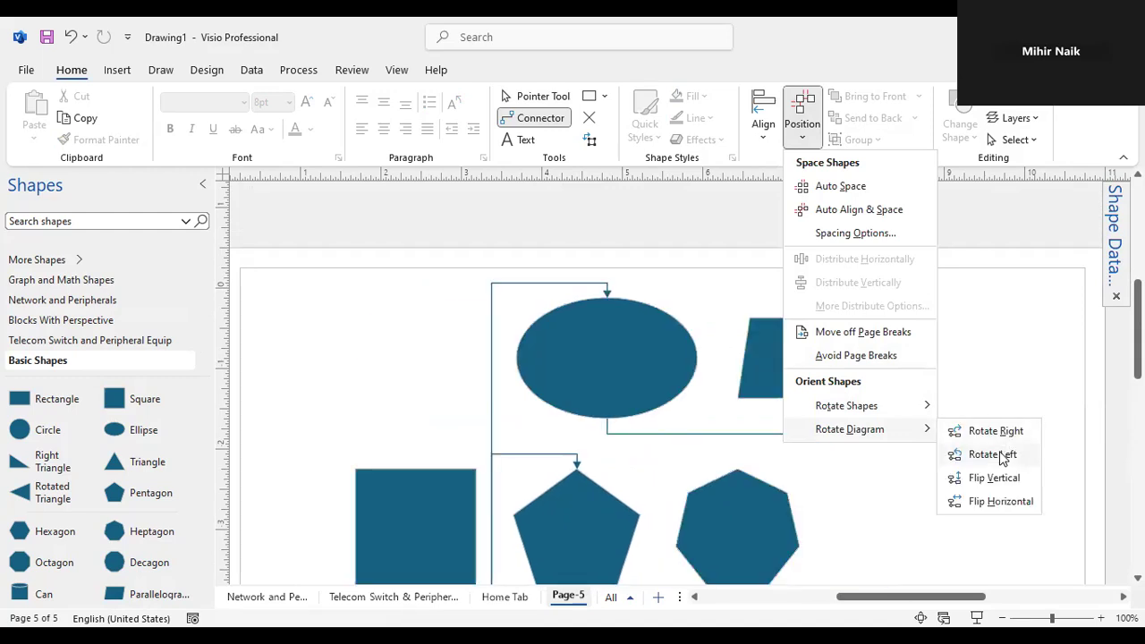
pyautogui.click(994, 478)
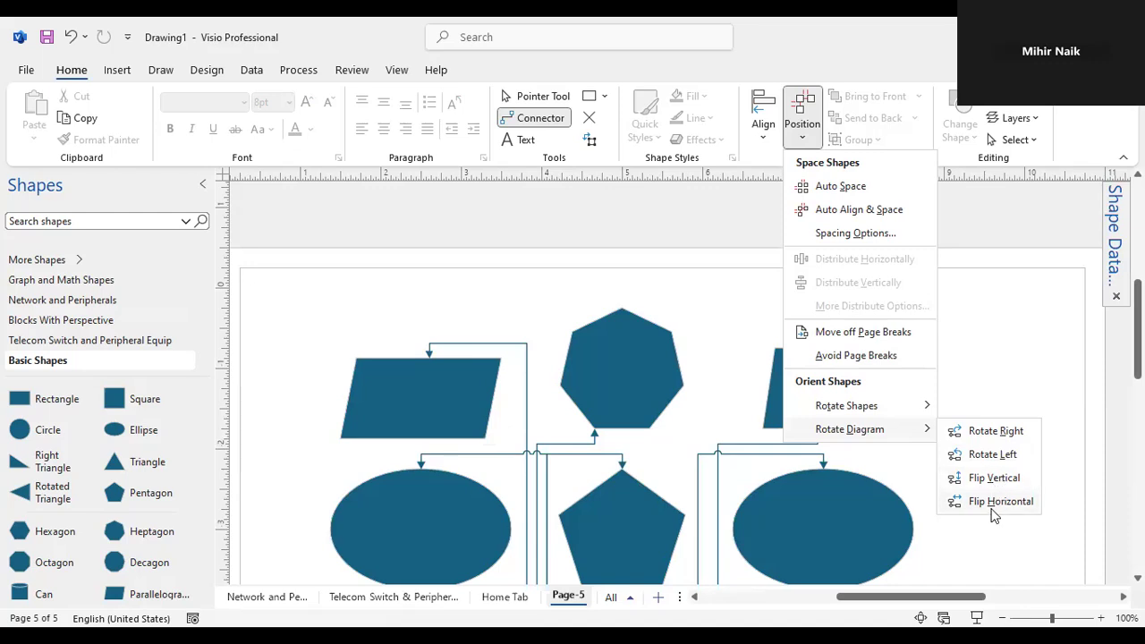
pyautogui.click(994, 508)
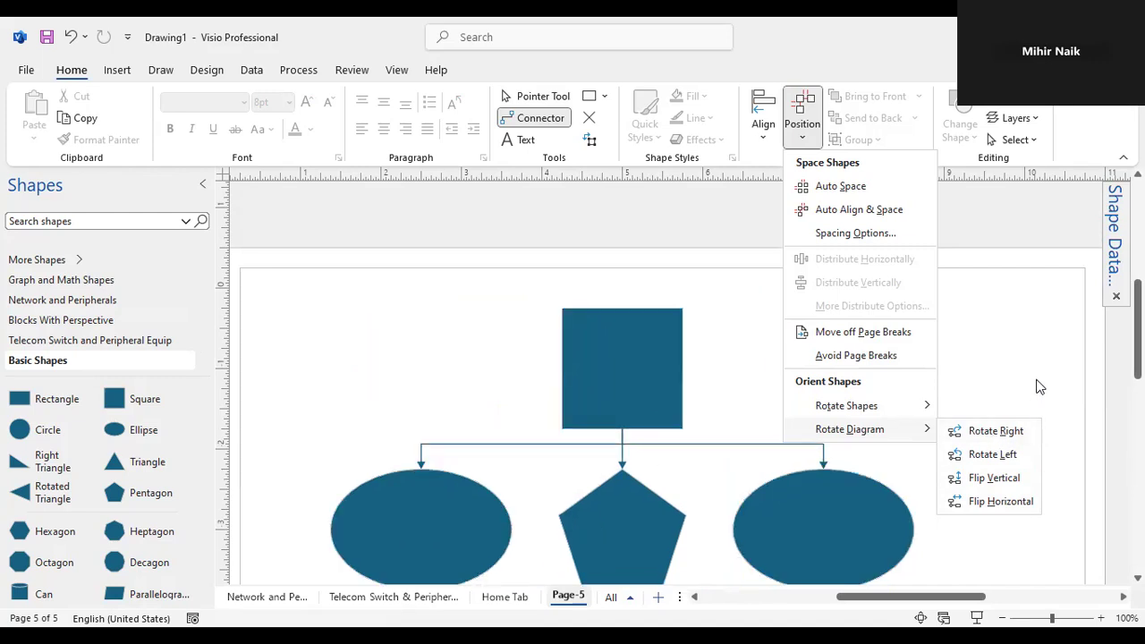
pyautogui.click(1038, 403)
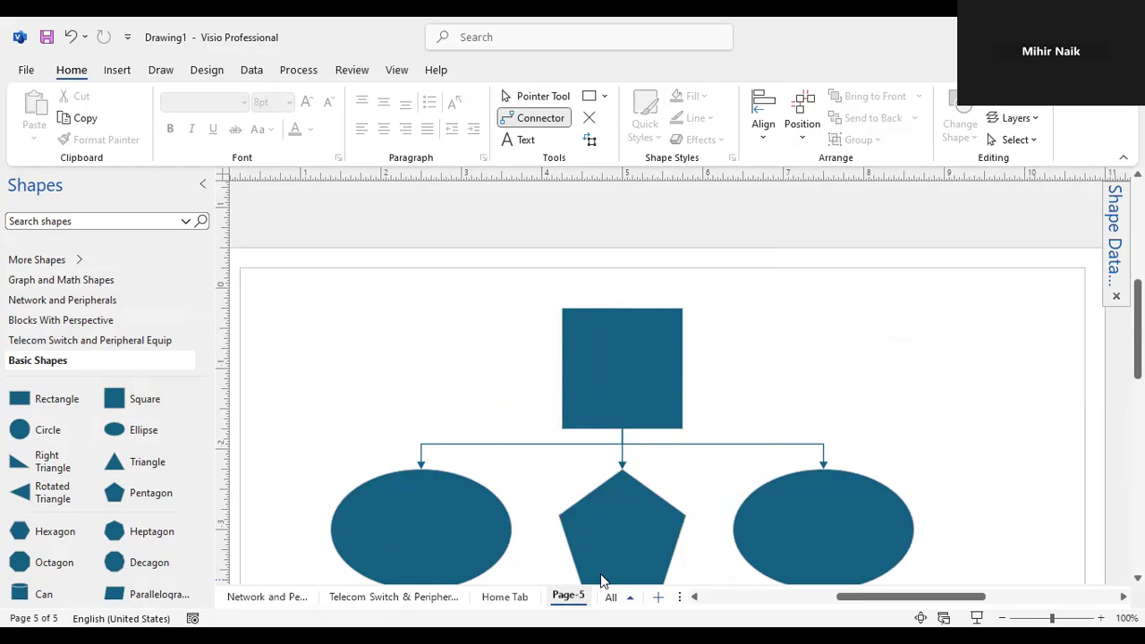
# - Rename the current page, Page-5, as "Align and Position"
pyautogui.rightClick(574, 598)
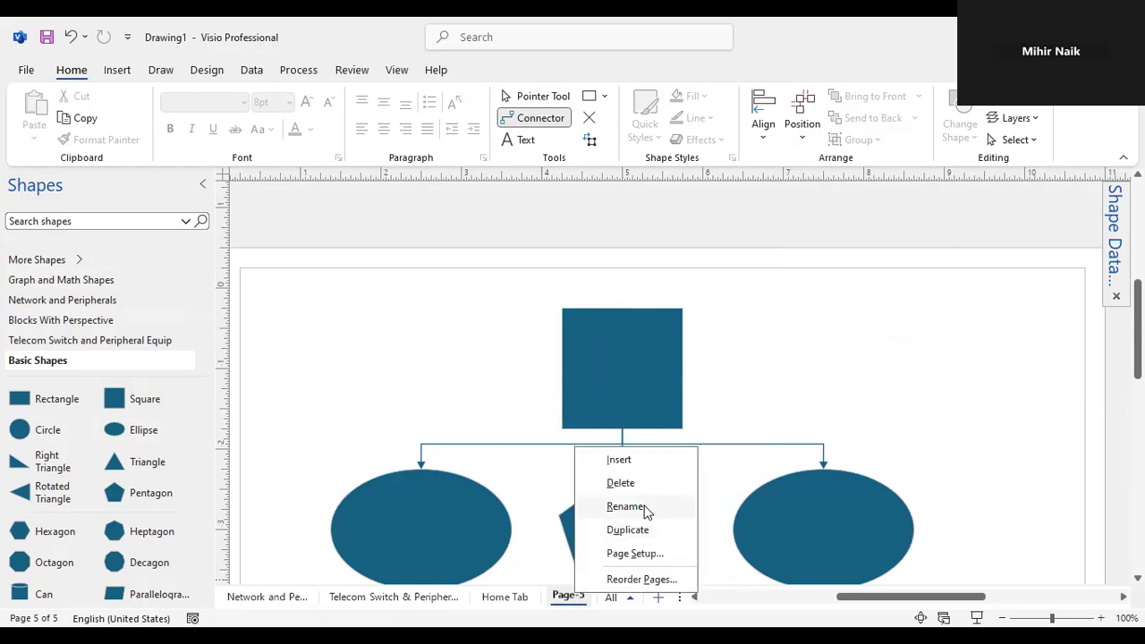
pyautogui.click(626, 507)
pyautogui.write('Ali')
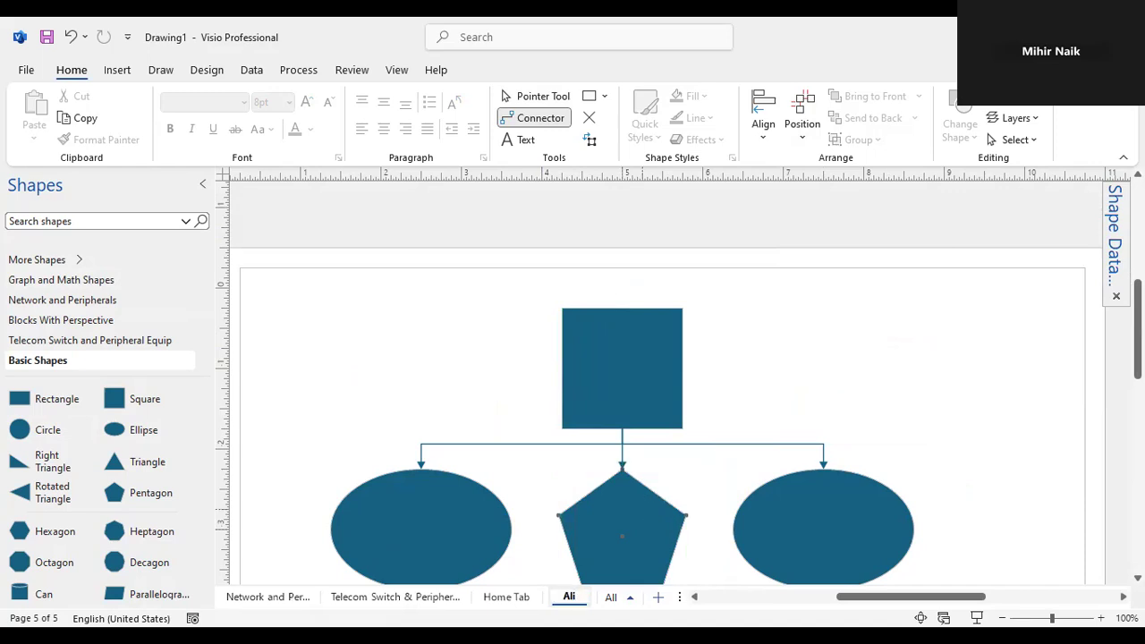
pyautogui.write('gn and')
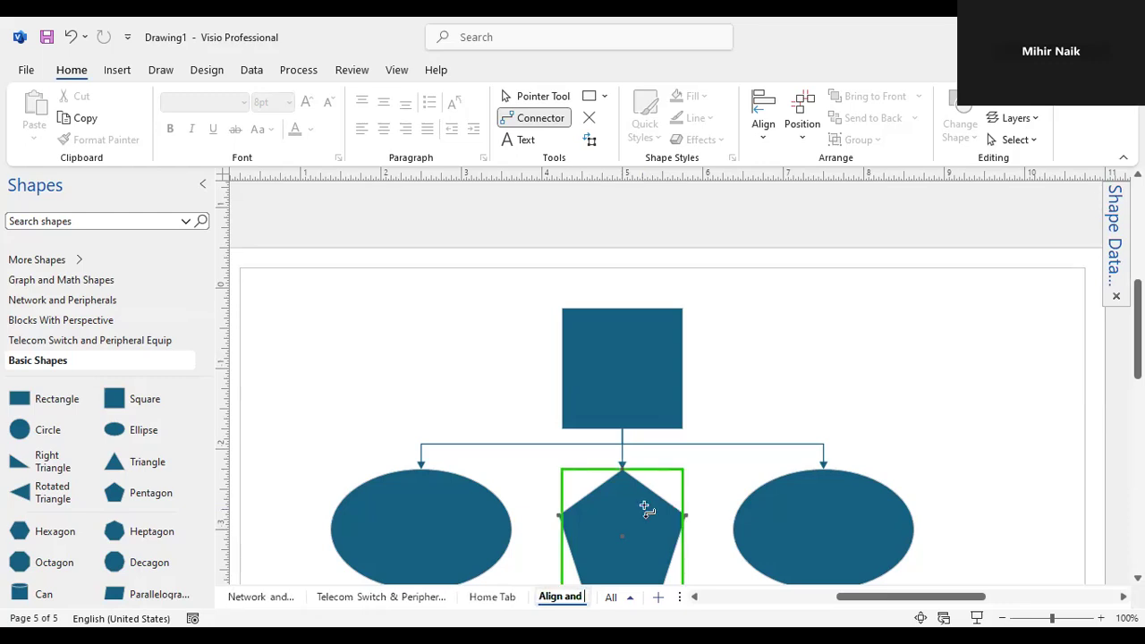
pyautogui.write(' Position')
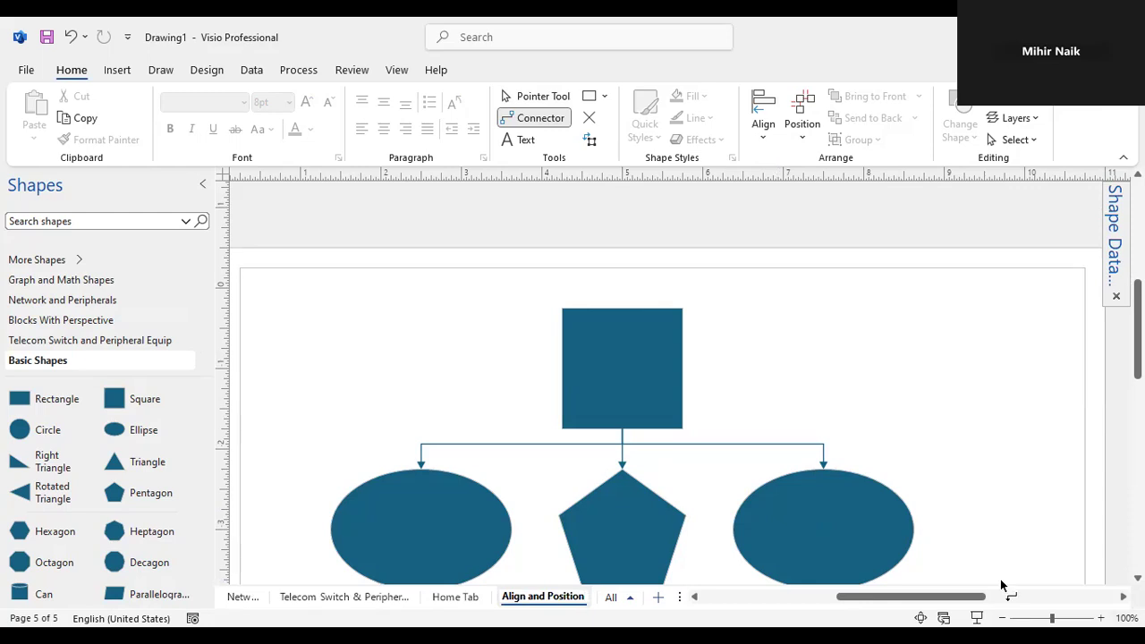
pyautogui.click(830, 370)
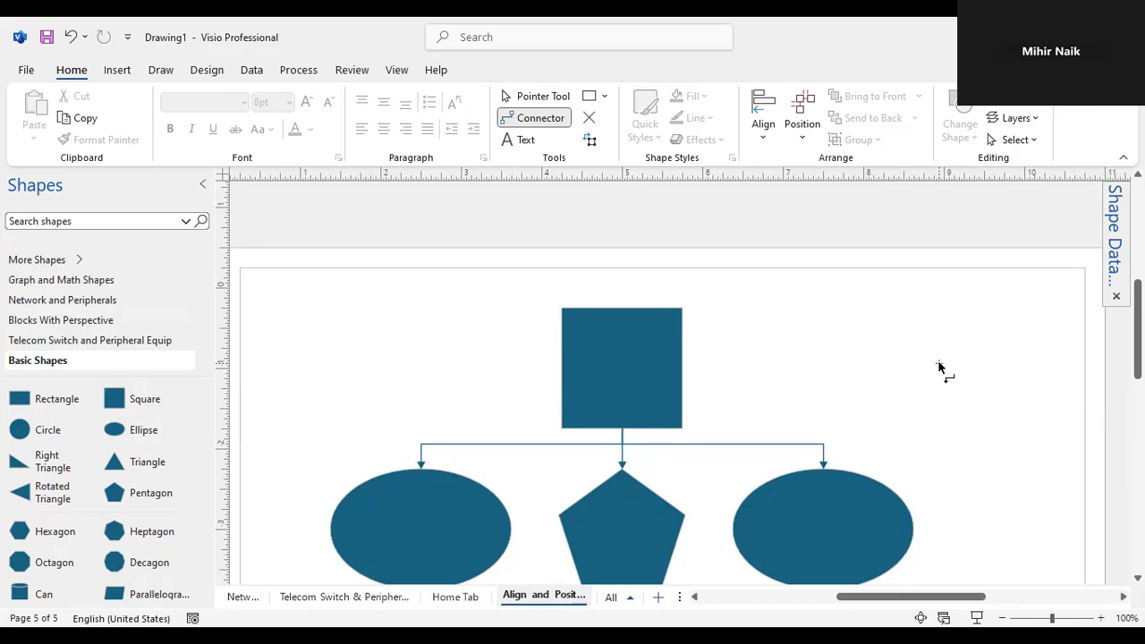
pyautogui.scroll(-1, 940, 369)
pyautogui.click(827, 499)
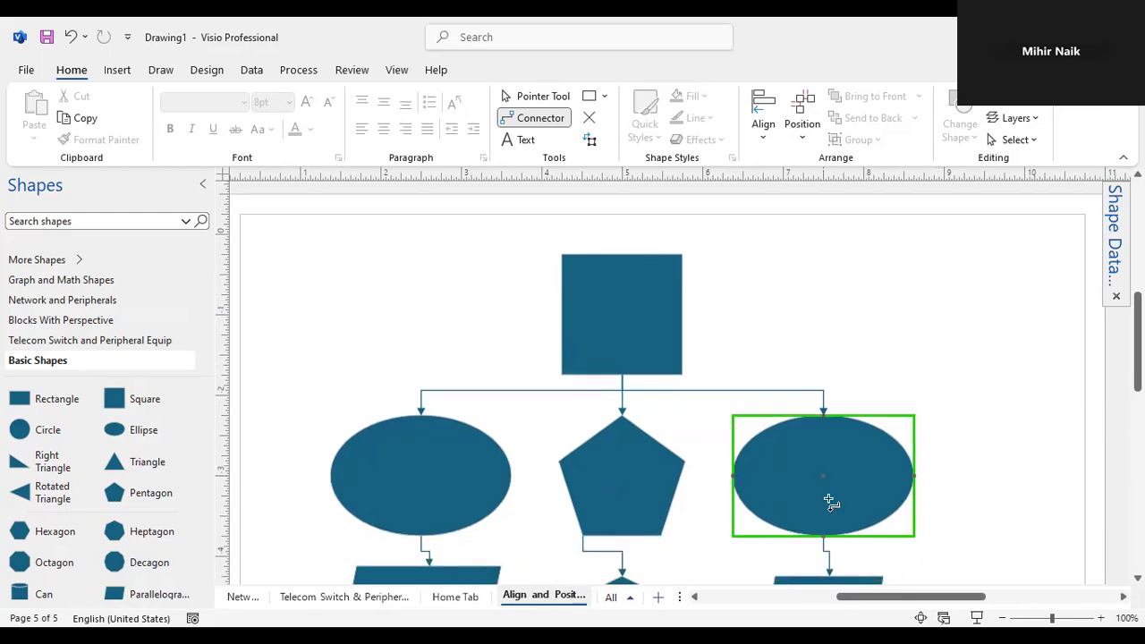
pyautogui.press('Escape')
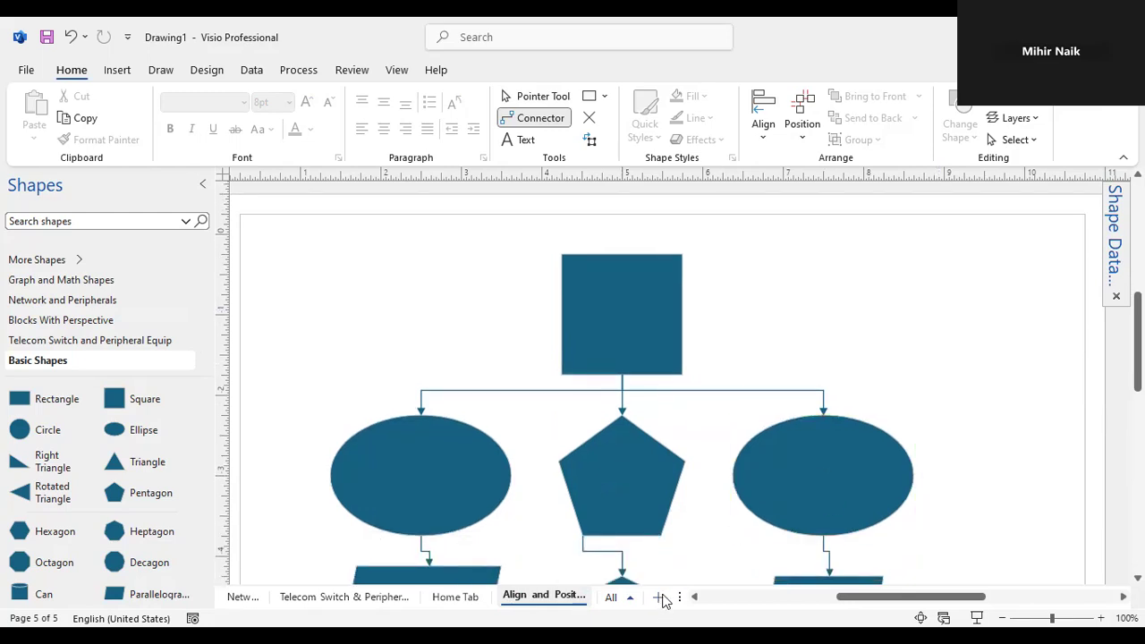
# - Add a new page, place a square from Basic Shapes near its middle and enlarge it to 4 in by 4 in
pyautogui.click(660, 596)
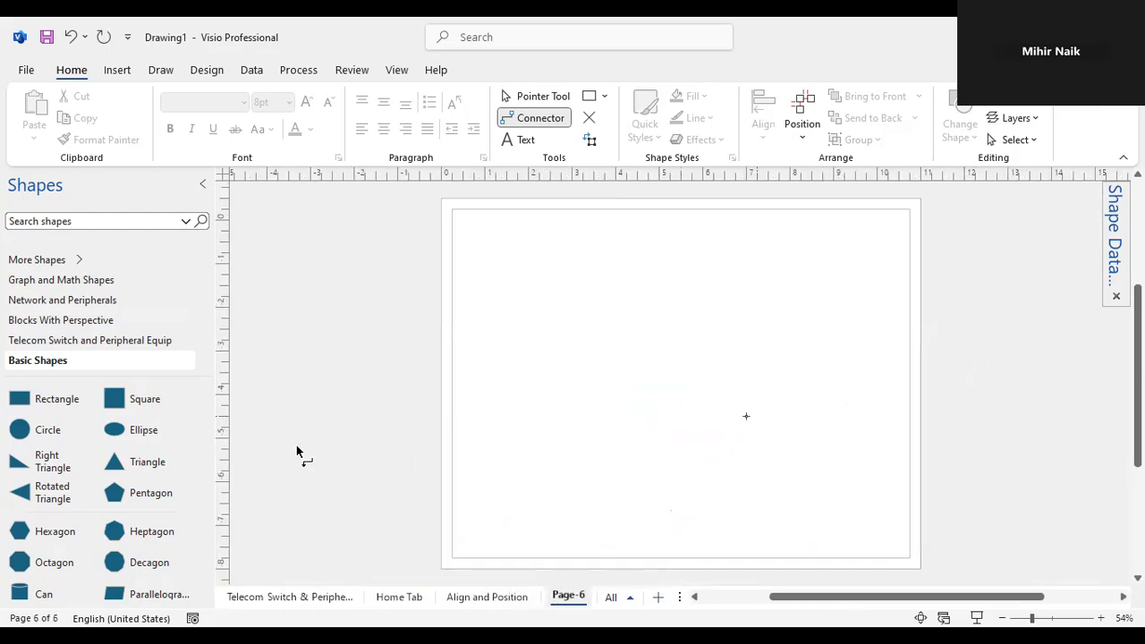
pyautogui.moveTo(135, 398); pyautogui.dragTo(687, 363)
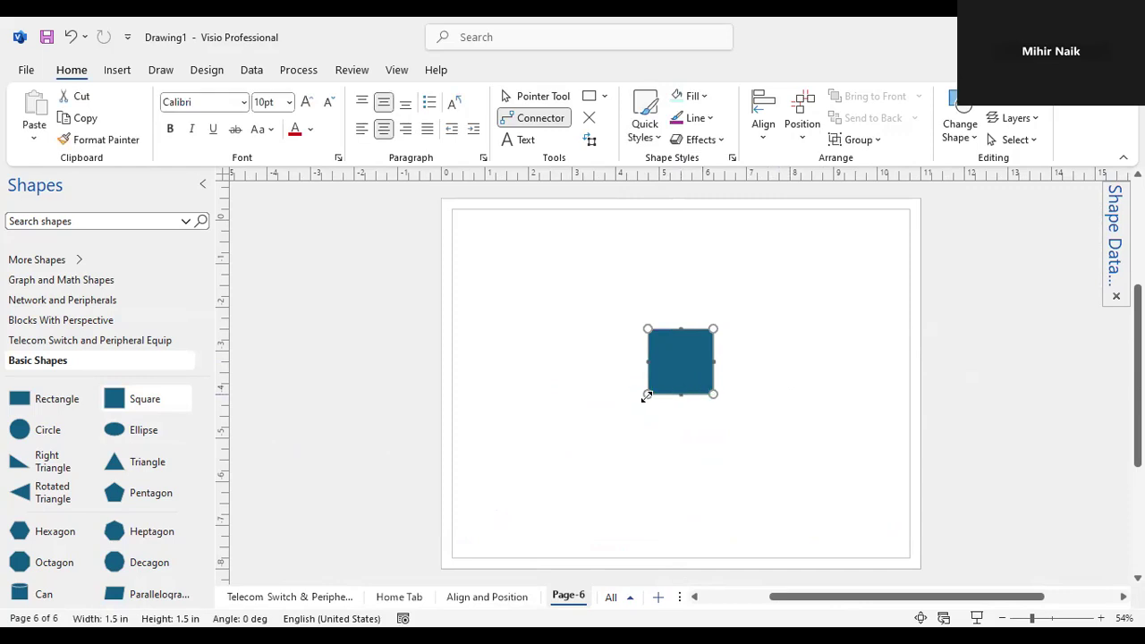
pyautogui.moveTo(647, 394); pyautogui.dragTo(538, 447)
pyautogui.click(733, 395)
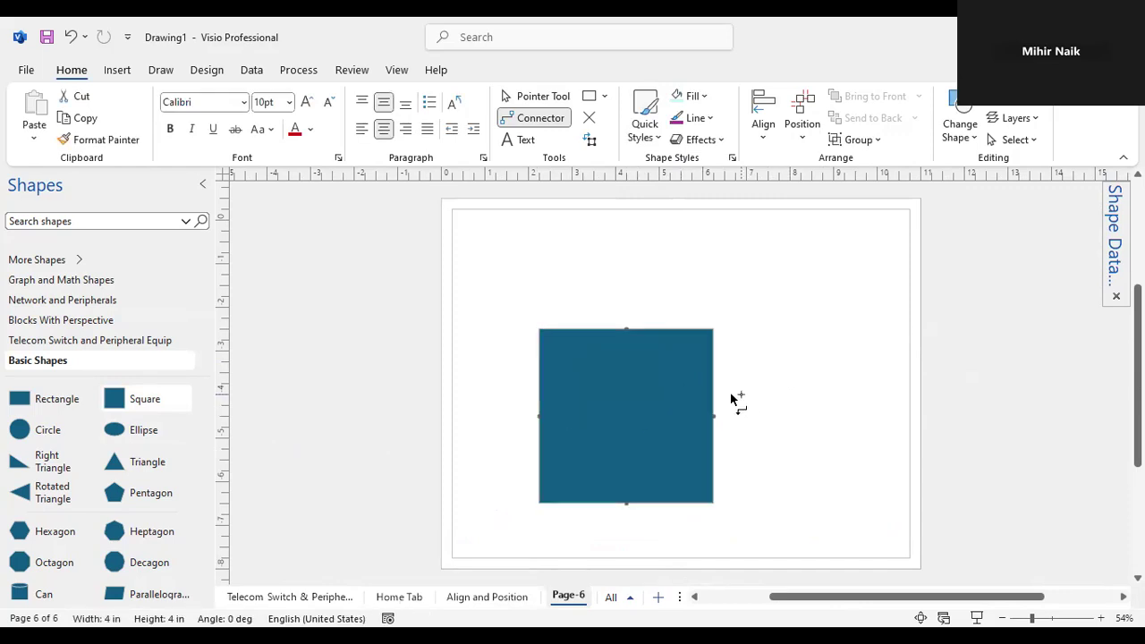
pyautogui.moveTo(698, 335); pyautogui.dragTo(713, 296)
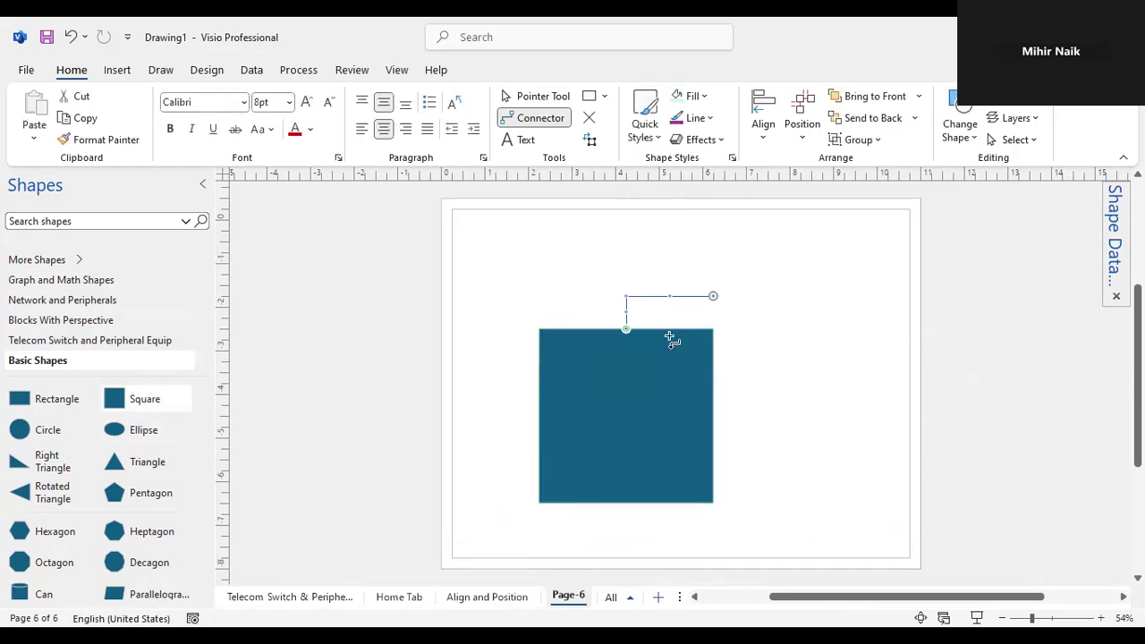
pyautogui.click(672, 338)
pyautogui.click(544, 101)
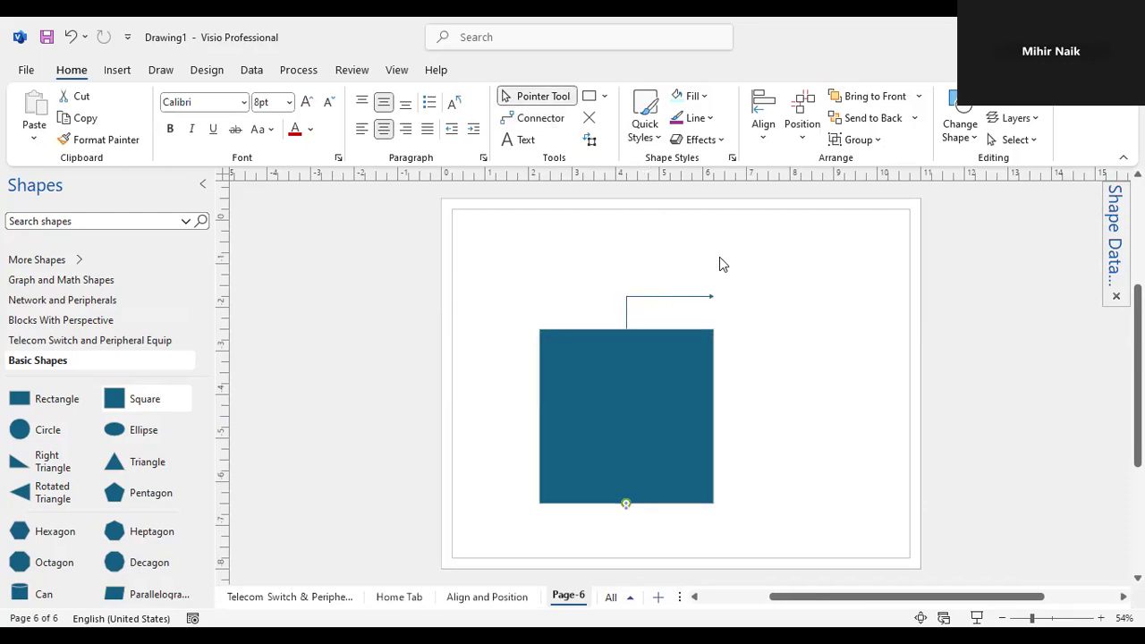
pyautogui.click(778, 291)
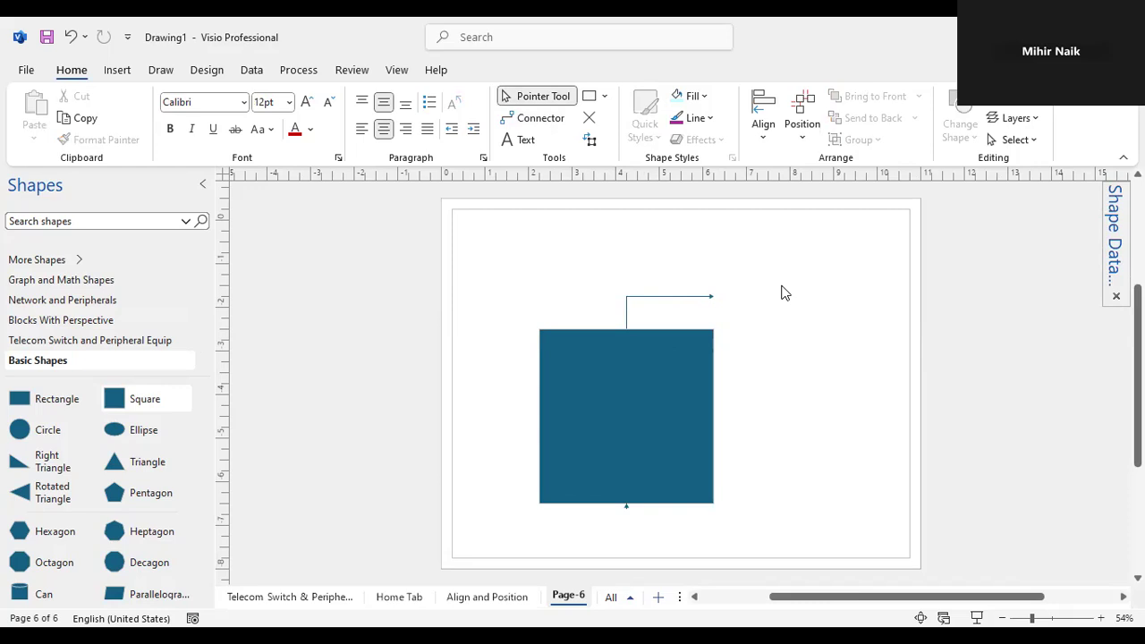
pyautogui.hotkey('ctrl', 'z')
pyautogui.hotkey('ctrl', '3')
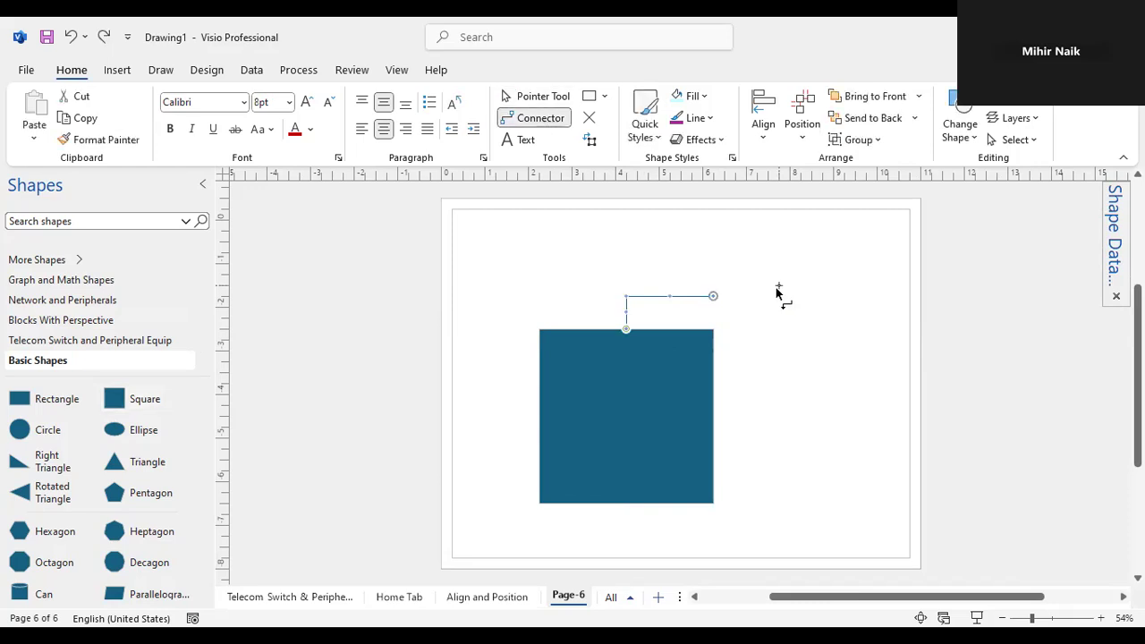
pyautogui.press('Delete')
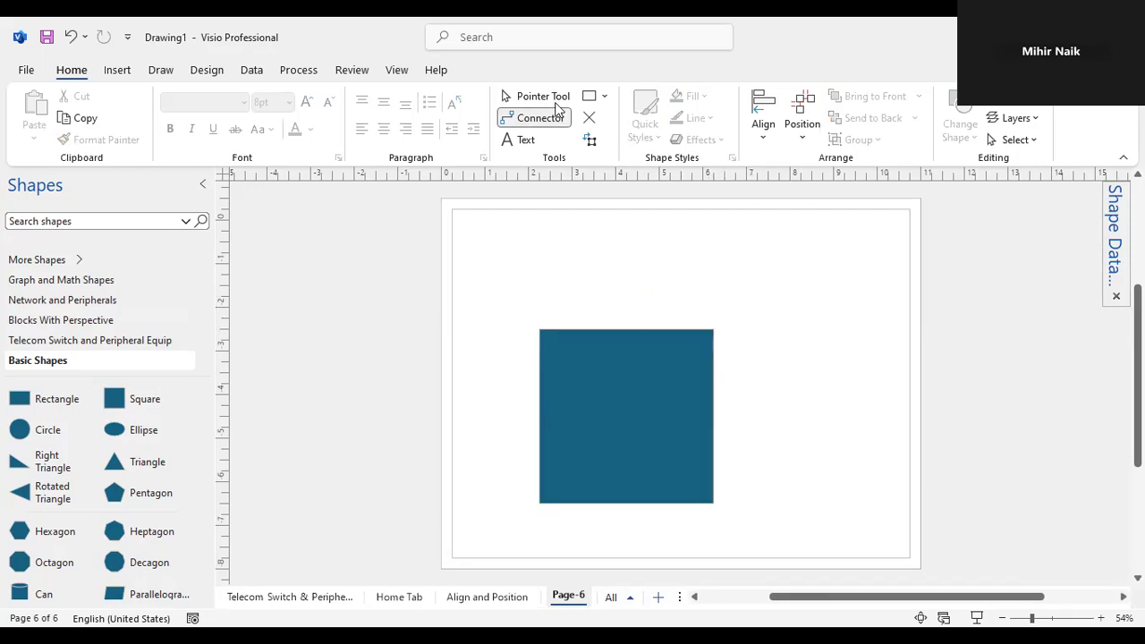
# - Move the square to the upper-left area of the page with the Pointer Tool and leave it selected
pyautogui.click(556, 98)
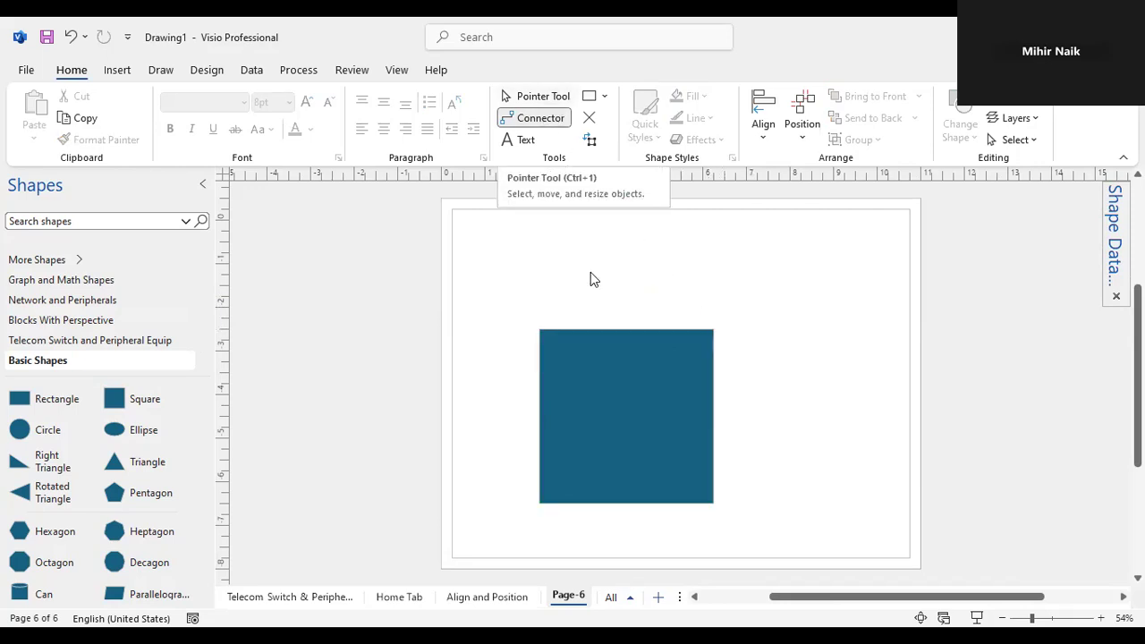
pyautogui.moveTo(627, 372); pyautogui.dragTo(564, 273)
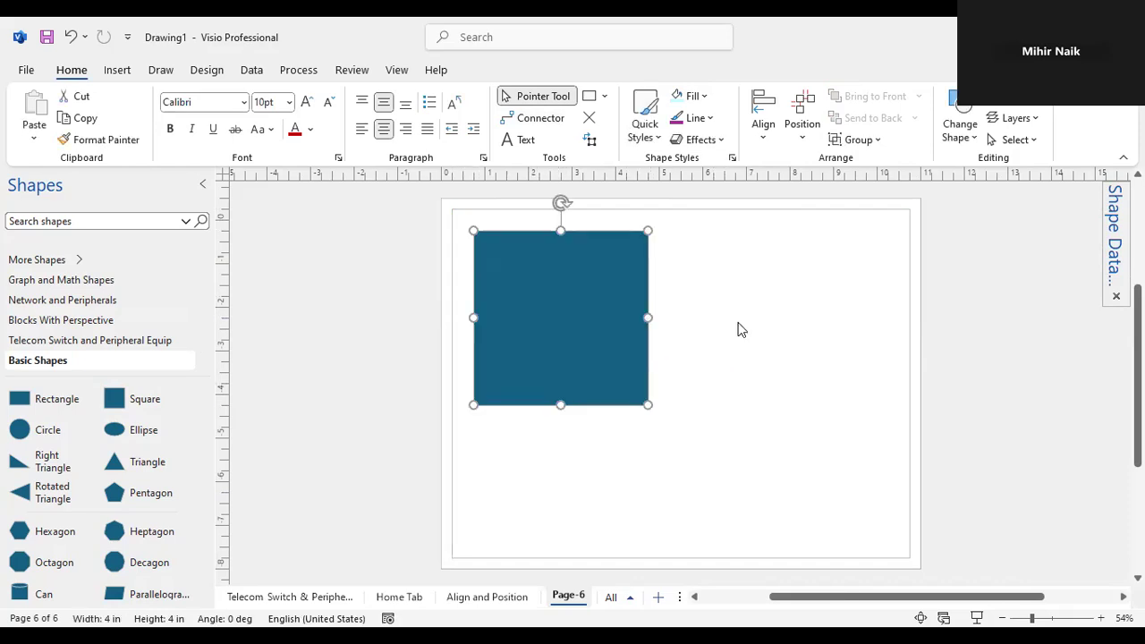
pyautogui.click(739, 329)
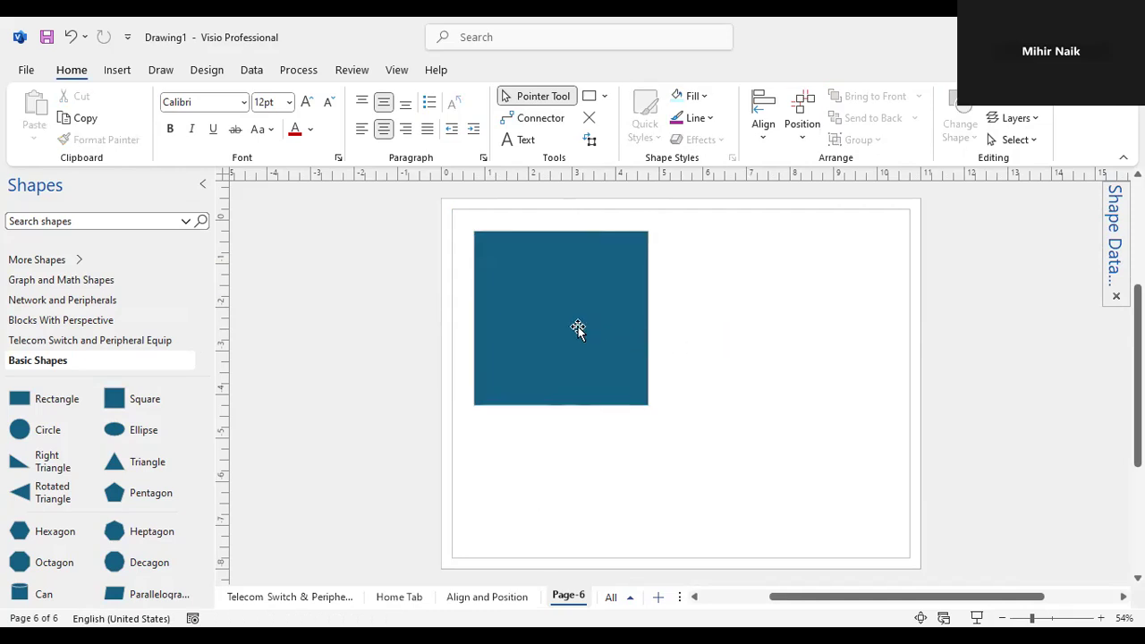
pyautogui.click(535, 325)
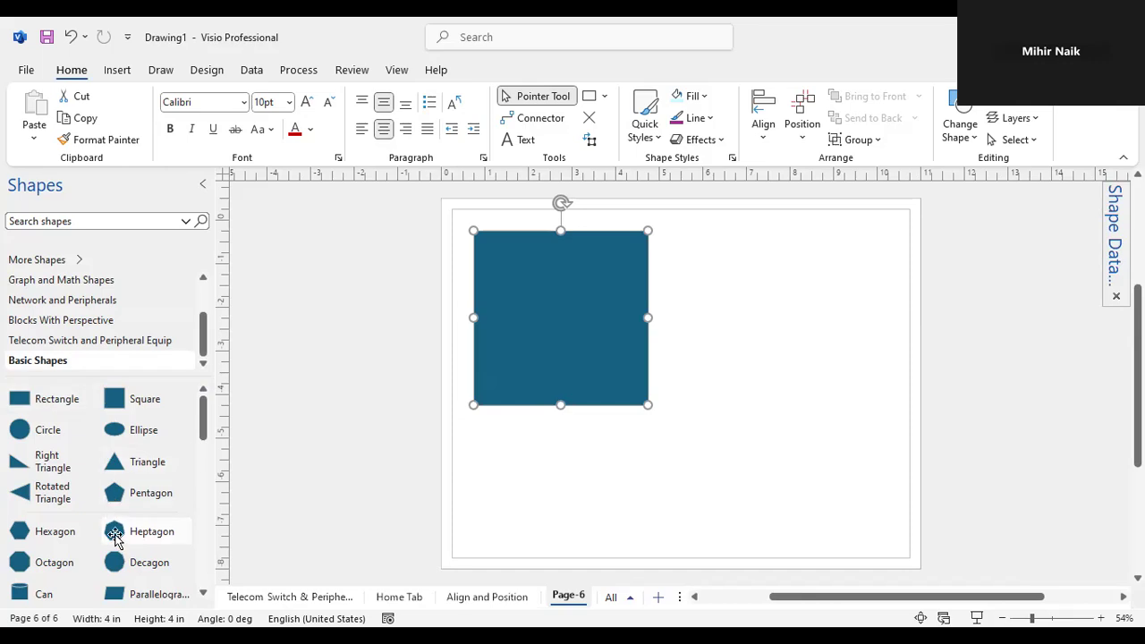
# - Place a heptagon on the square, enlarge it to 2.75 in by 2.75 in and center it within the square
pyautogui.moveTo(132, 523); pyautogui.dragTo(587, 305)
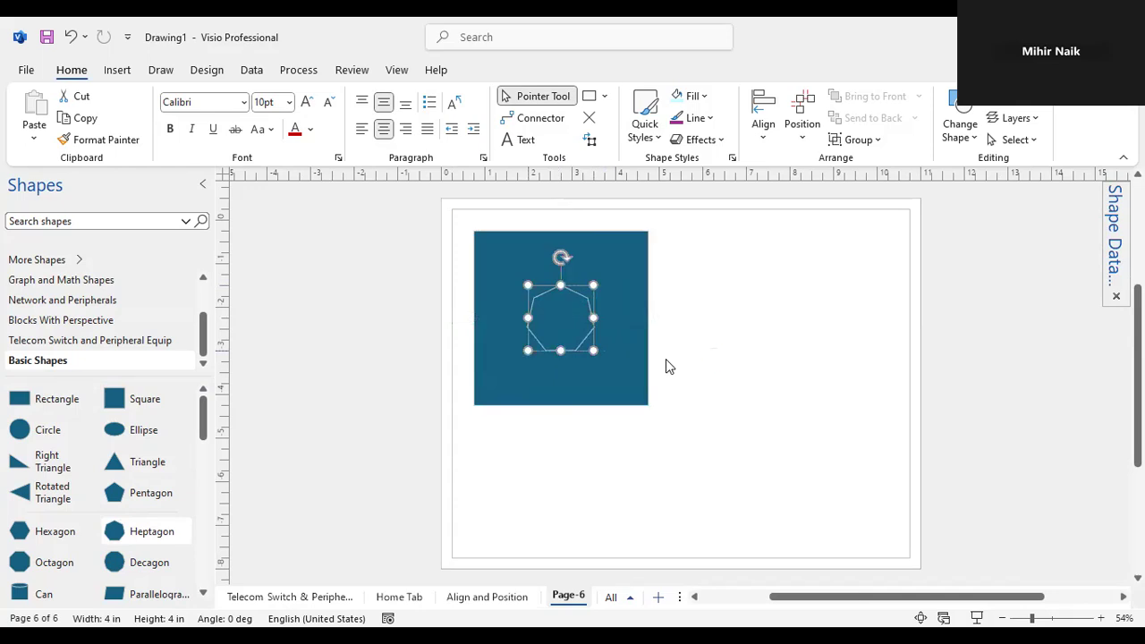
pyautogui.moveTo(592, 349); pyautogui.dragTo(647, 404)
pyautogui.moveTo(621, 365); pyautogui.dragTo(598, 331)
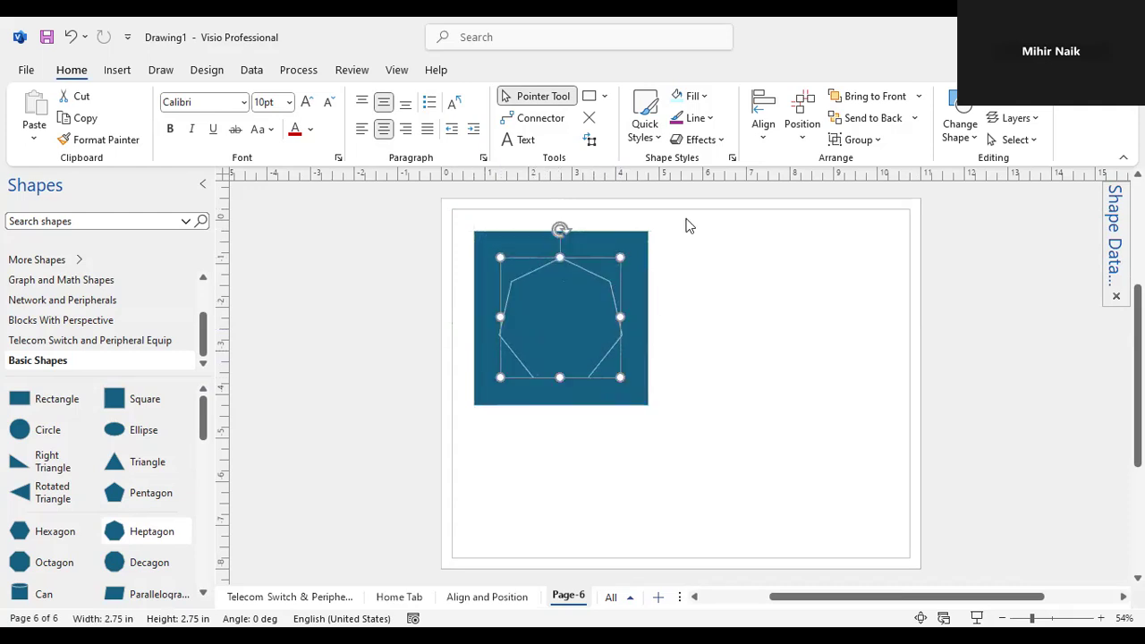
# - Fill the heptagon on the square with the bright red from the standard colors
pyautogui.click(703, 98)
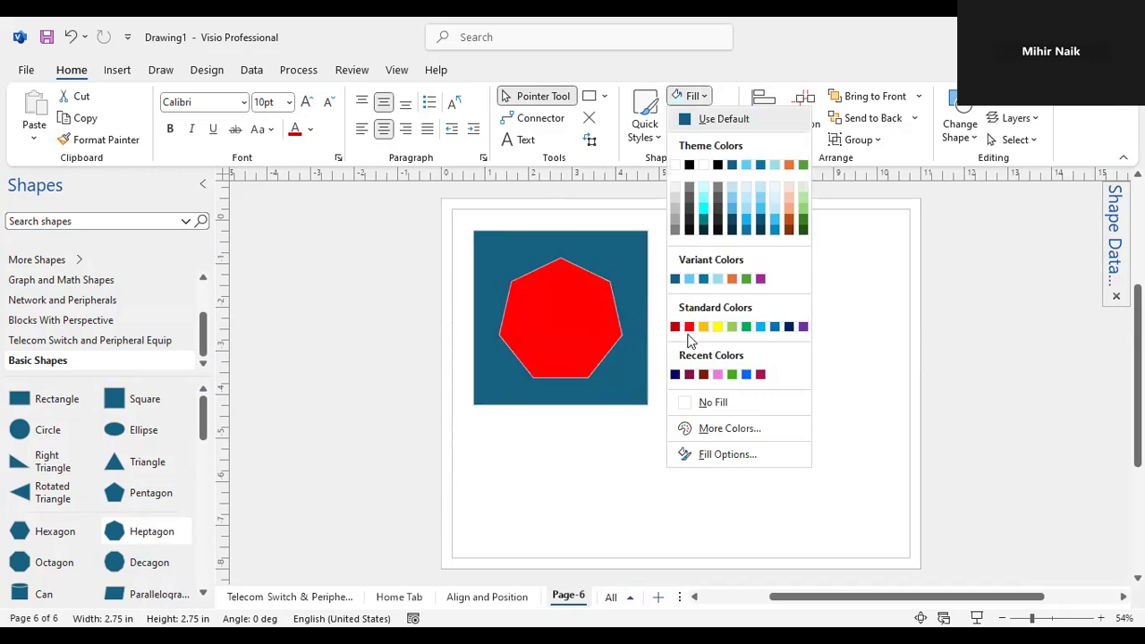
pyautogui.click(776, 337)
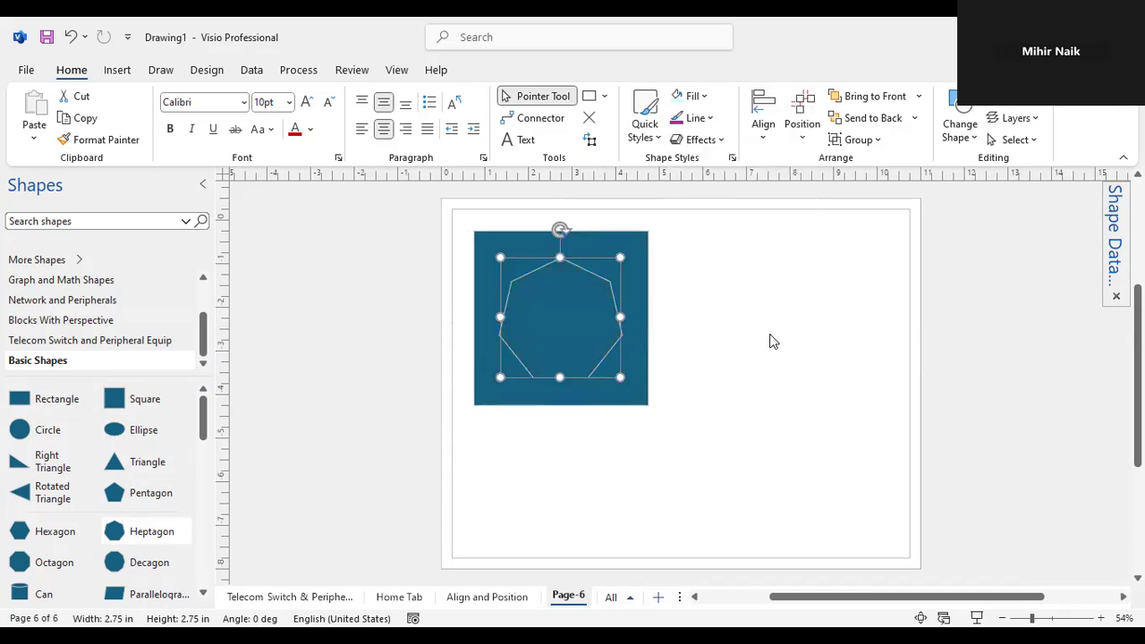
pyautogui.click(606, 342)
pyautogui.click(582, 282)
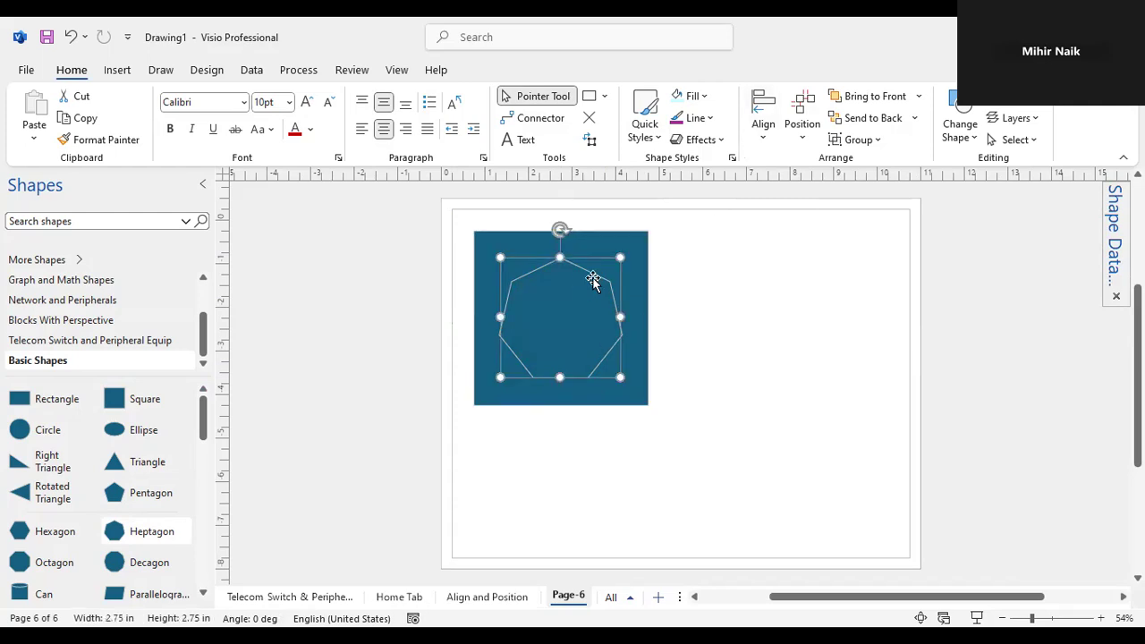
pyautogui.click(704, 96)
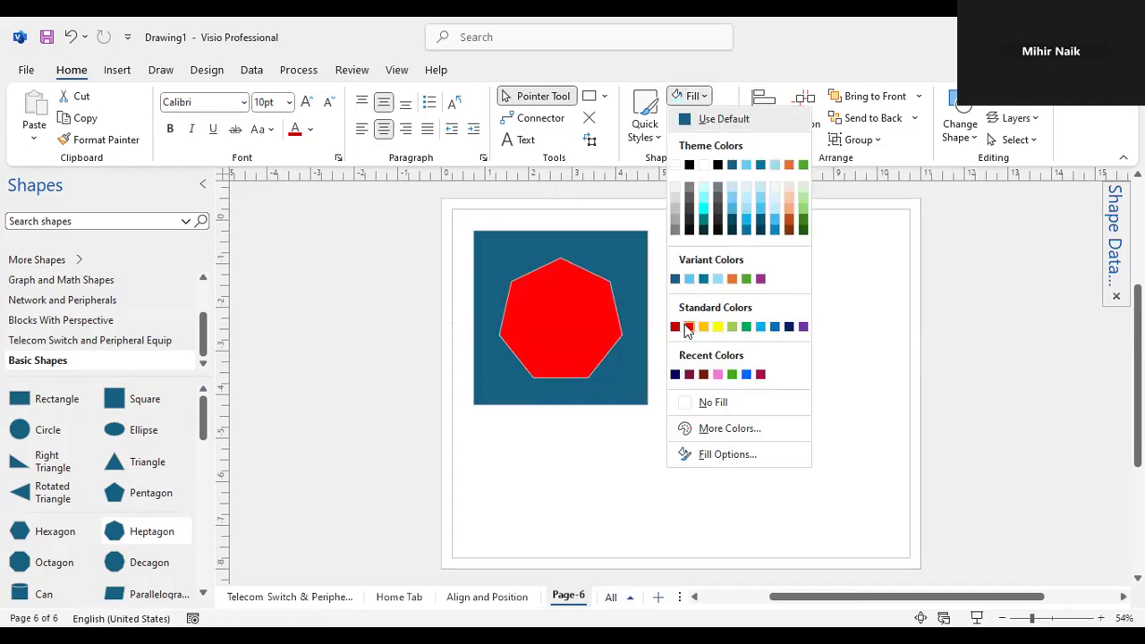
pyautogui.click(686, 326)
pyautogui.click(698, 326)
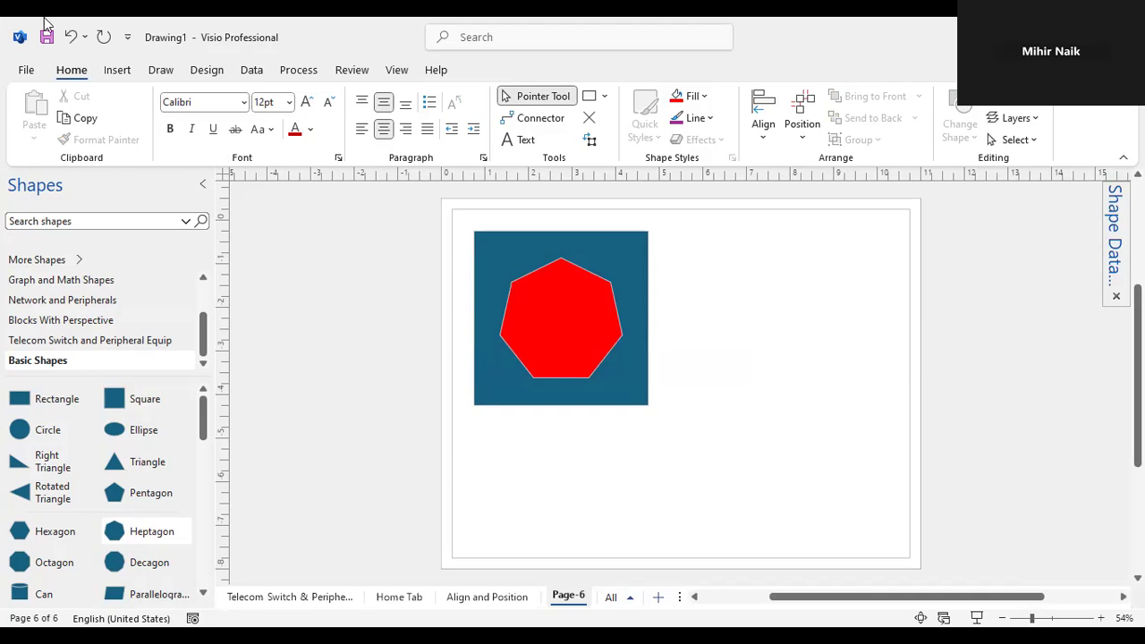
# - Bring the red heptagon forward, send it to the back behind the square, and return it to the front
pyautogui.click(601, 325)
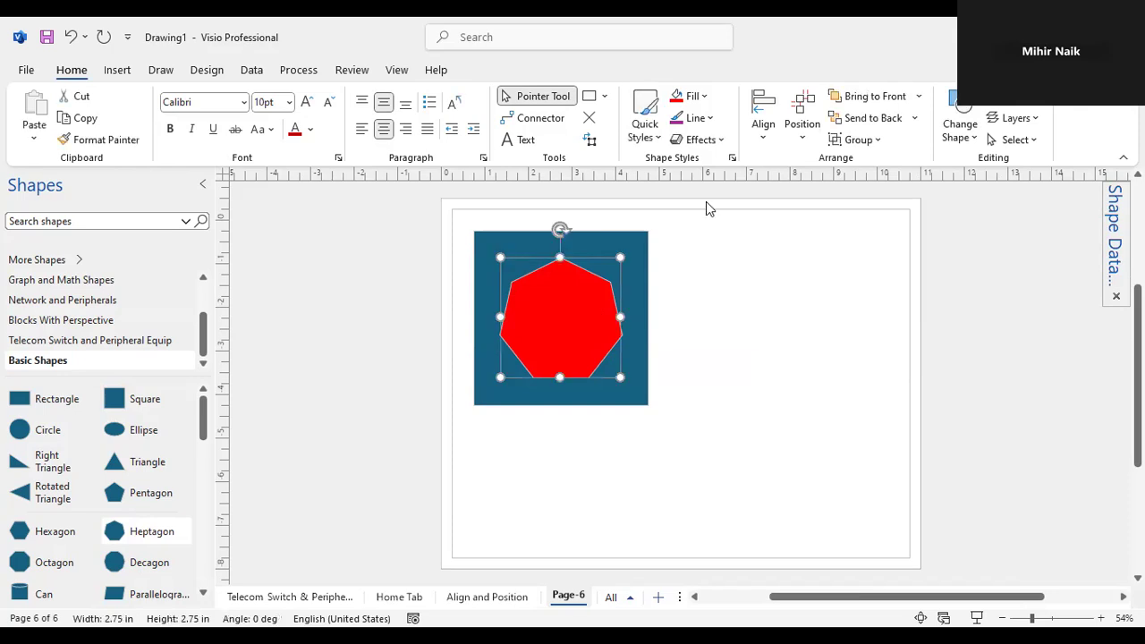
pyautogui.click(920, 97)
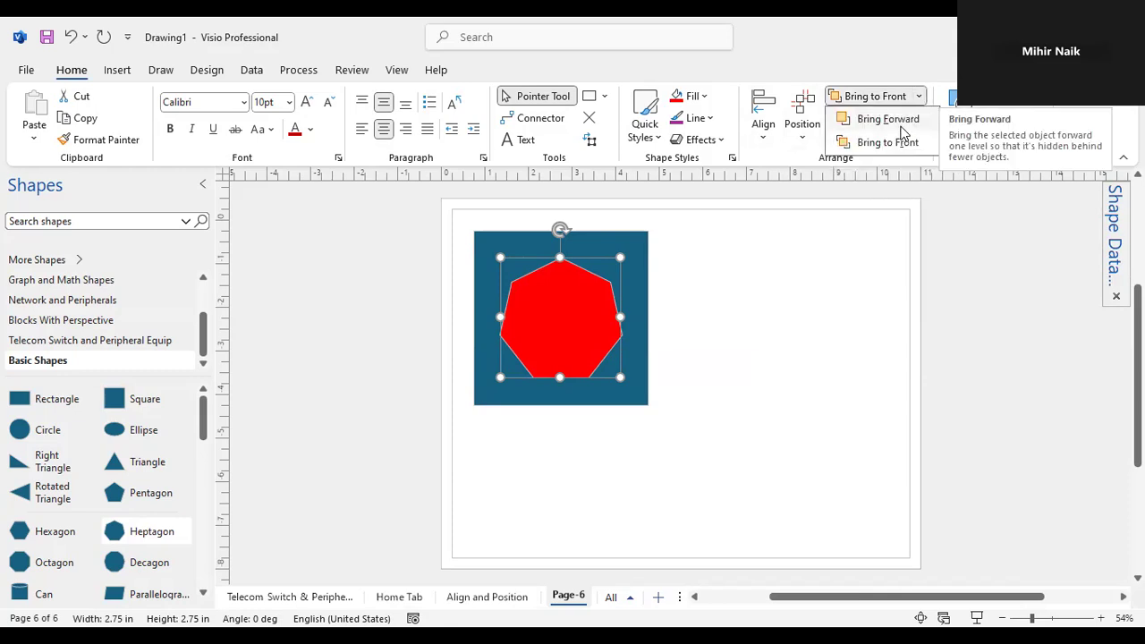
pyautogui.click(903, 115)
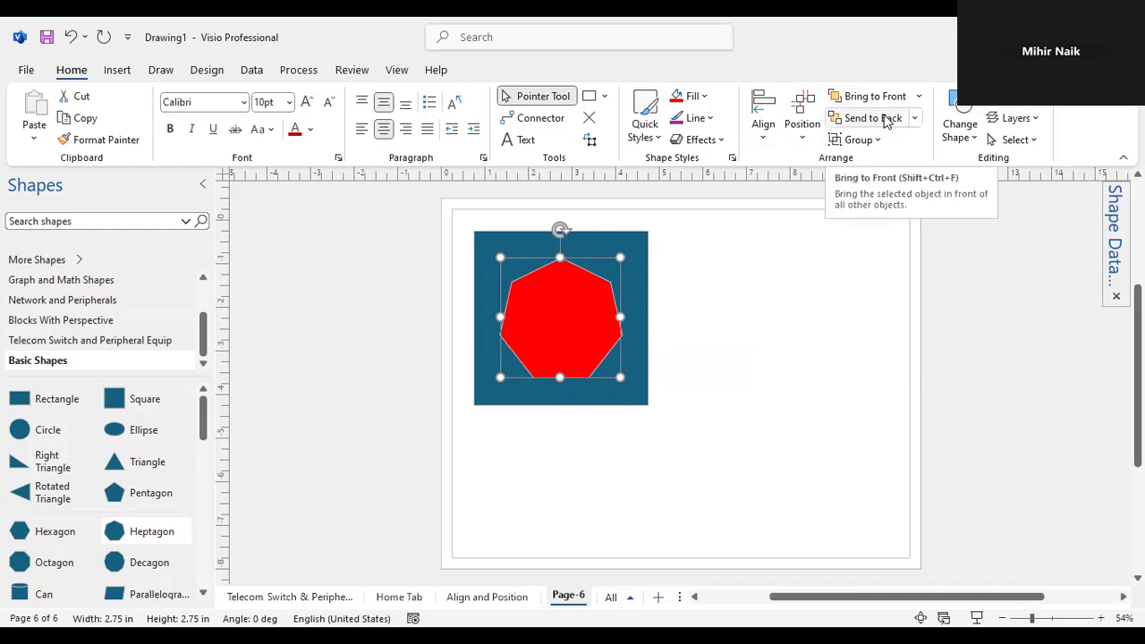
pyautogui.click(884, 119)
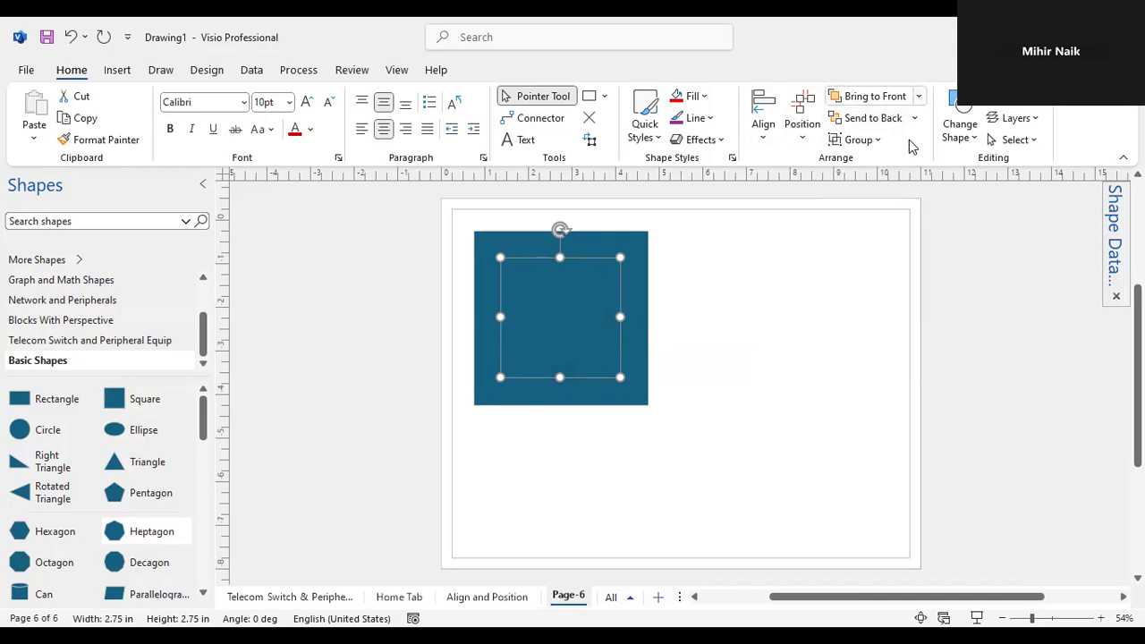
pyautogui.hotkey('ctrl', 'shift', 'f')
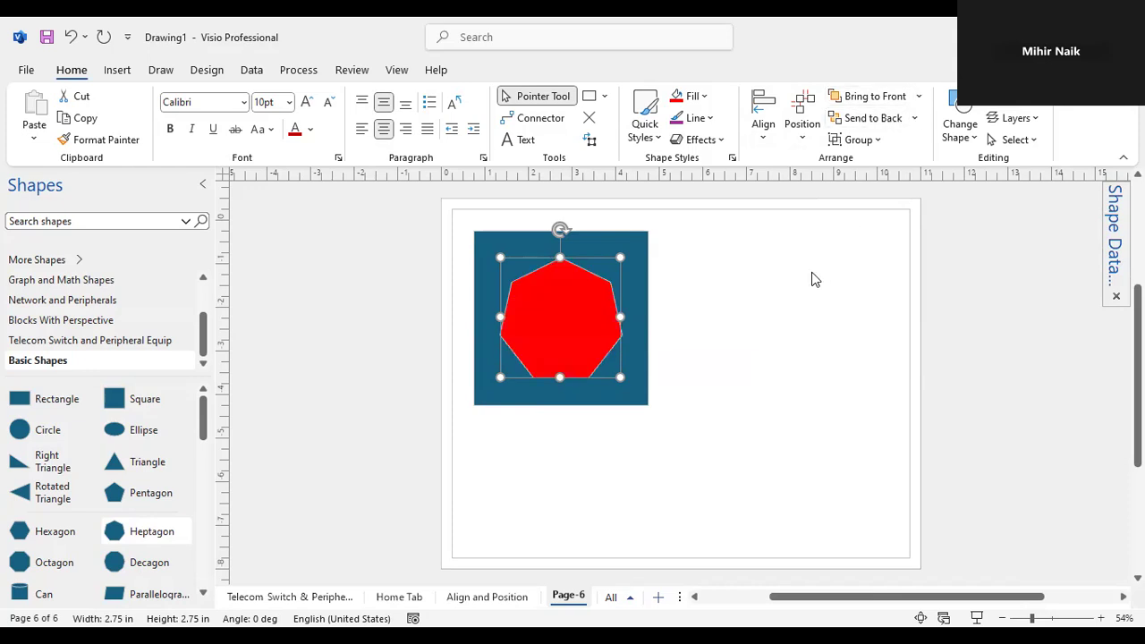
pyautogui.press('Escape')
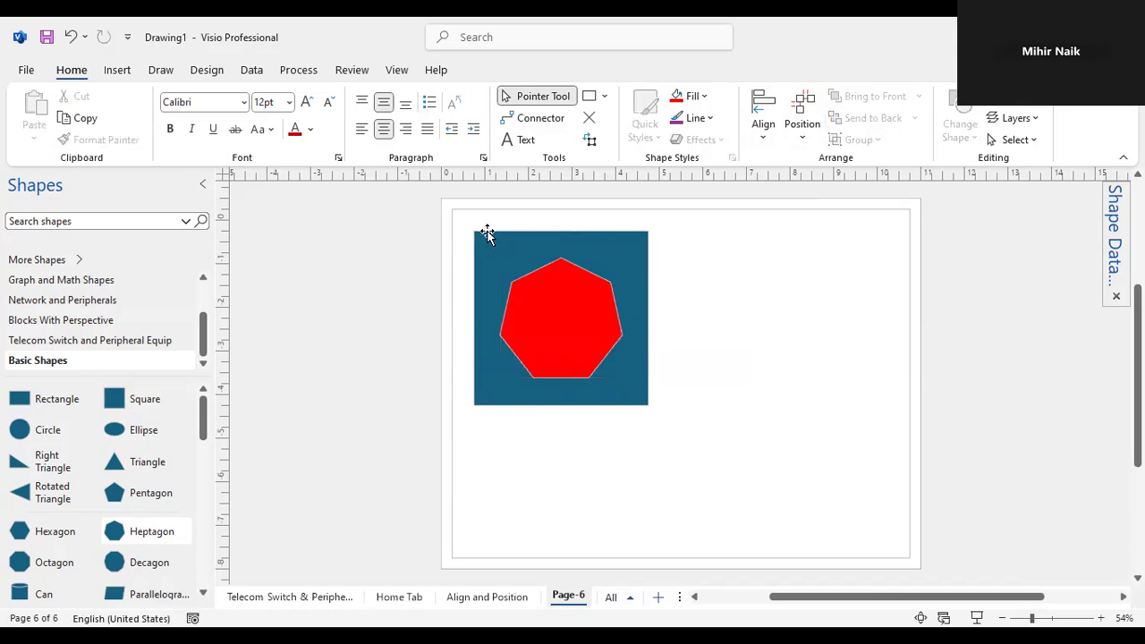
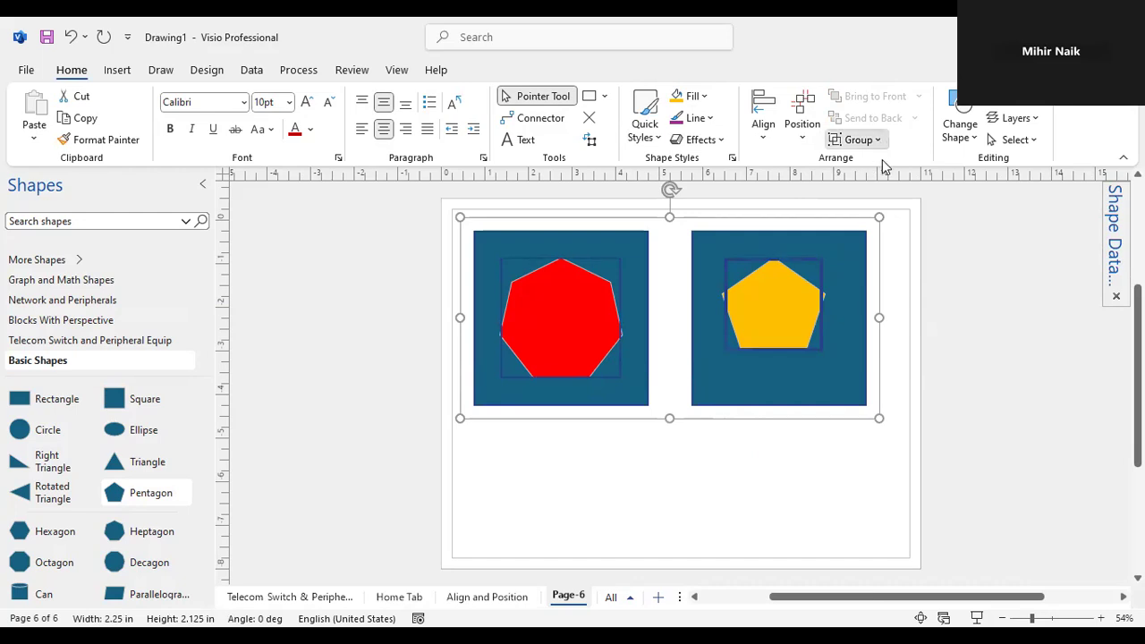
# - Group both squares with their heptagon and pentagon and move the group to the upper-right area of the page
pyautogui.click(881, 146)
pyautogui.click(882, 164)
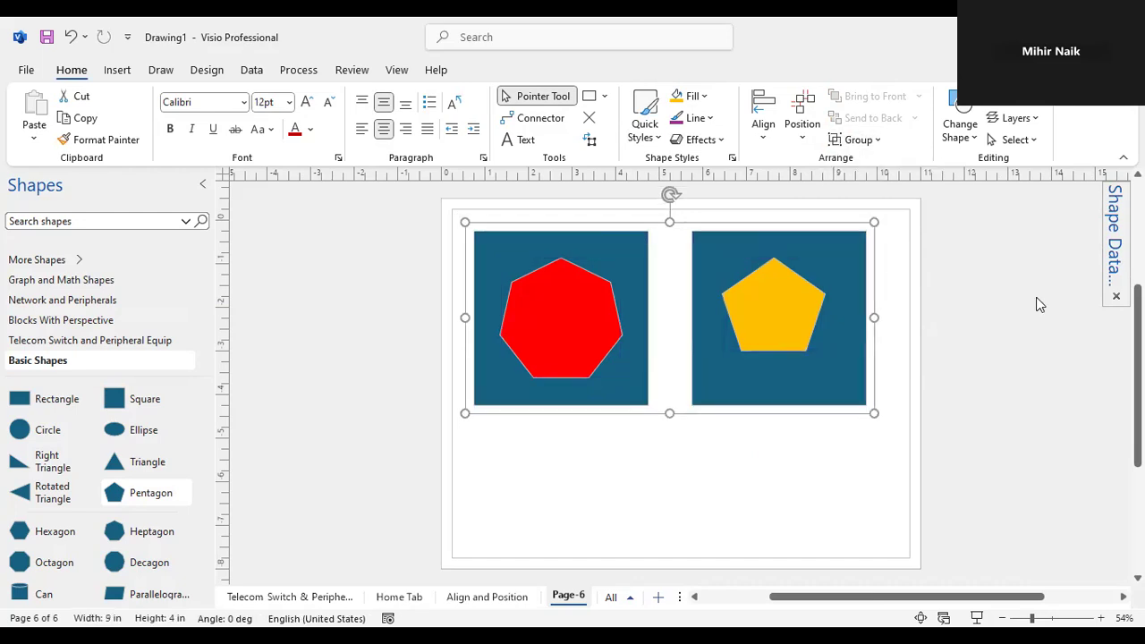
pyautogui.click(1038, 301)
pyautogui.moveTo(744, 277); pyautogui.dragTo(534, 348)
pyautogui.click(777, 405)
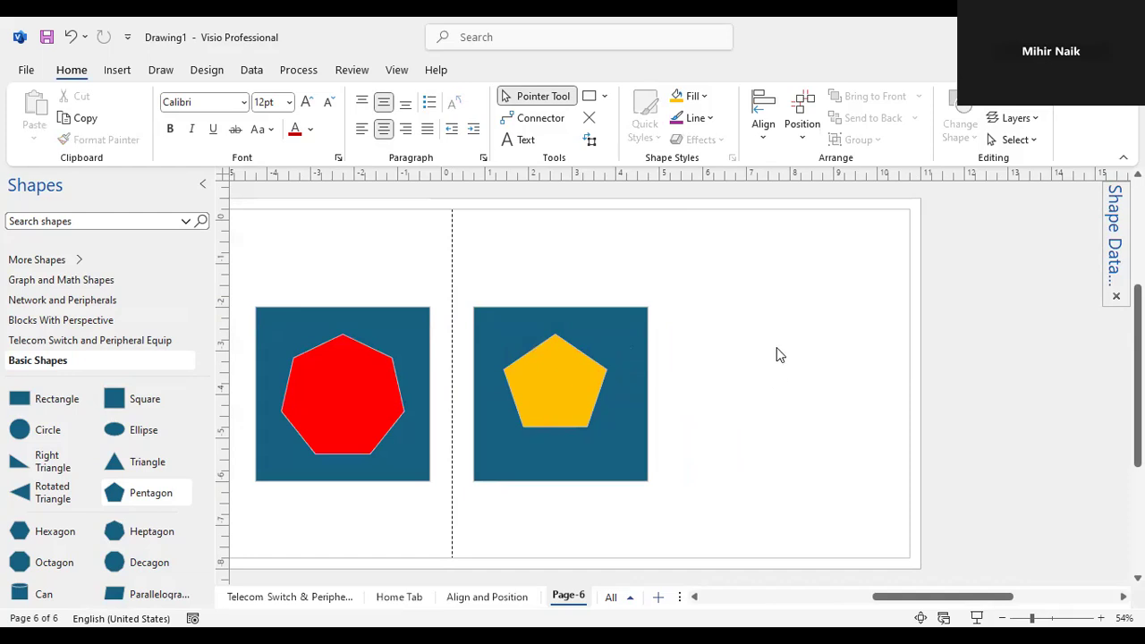
pyautogui.moveTo(754, 268); pyautogui.dragTo(894, 238)
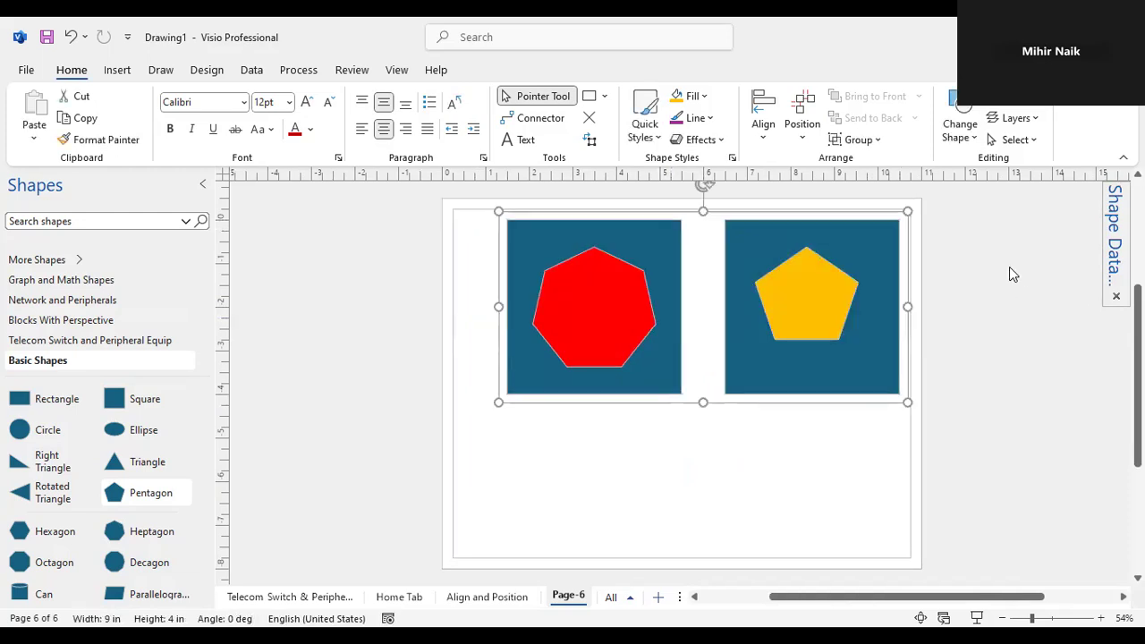
pyautogui.click(1010, 267)
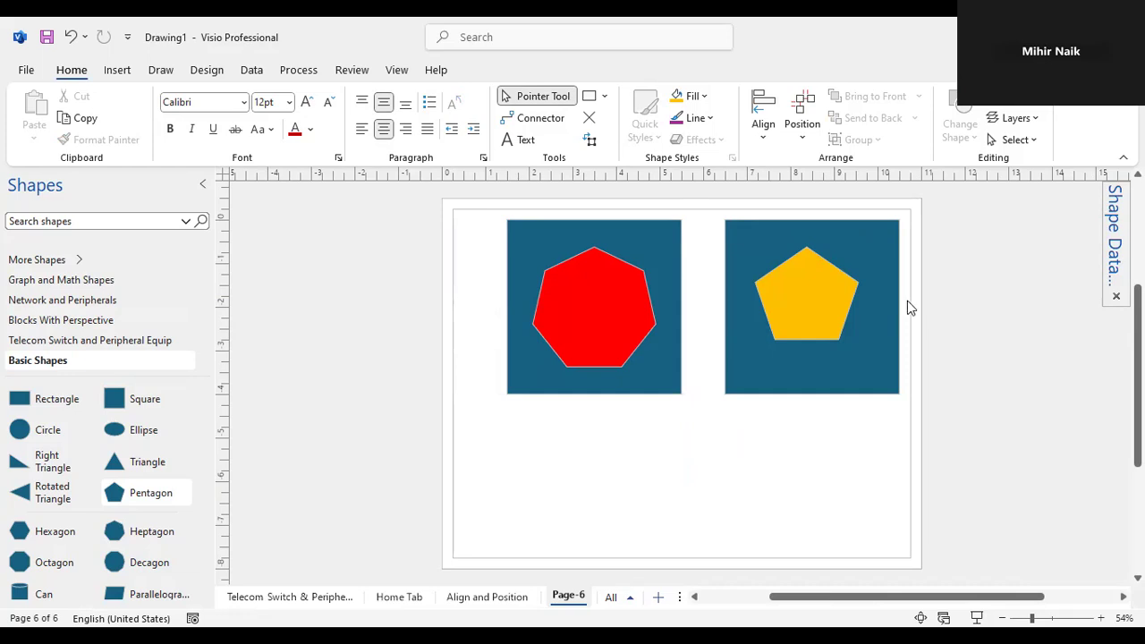
# - Ungroup the two squares, the red heptagon and the yellow pentagon, leaving nothing selected
pyautogui.scroll(-1, 907, 301)
pyautogui.scroll(2, 907, 301)
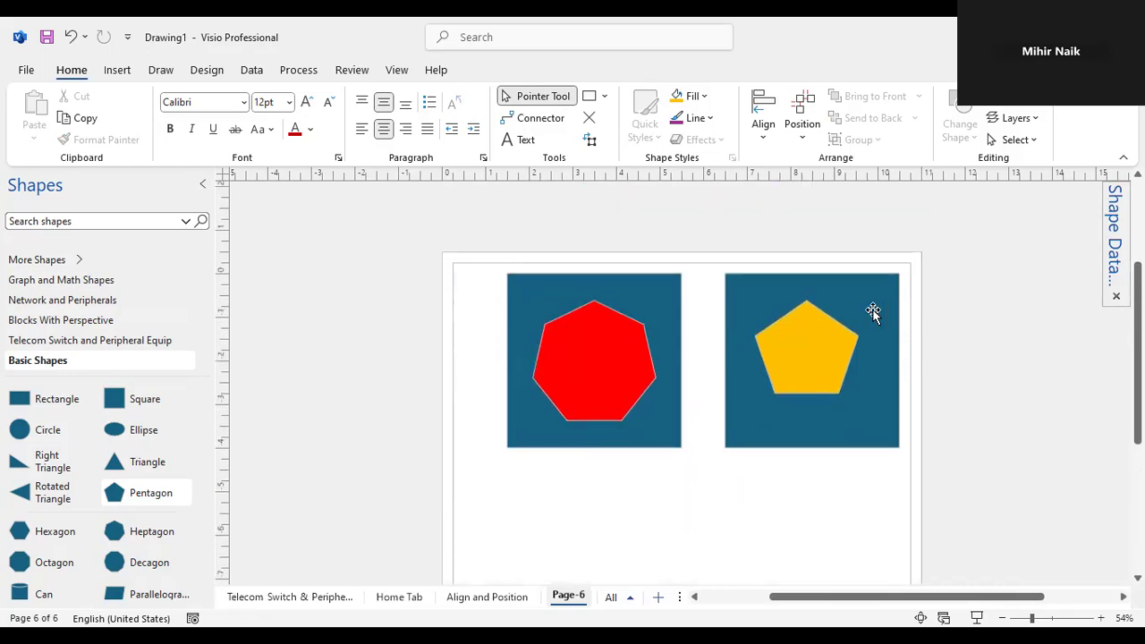
pyautogui.click(812, 340)
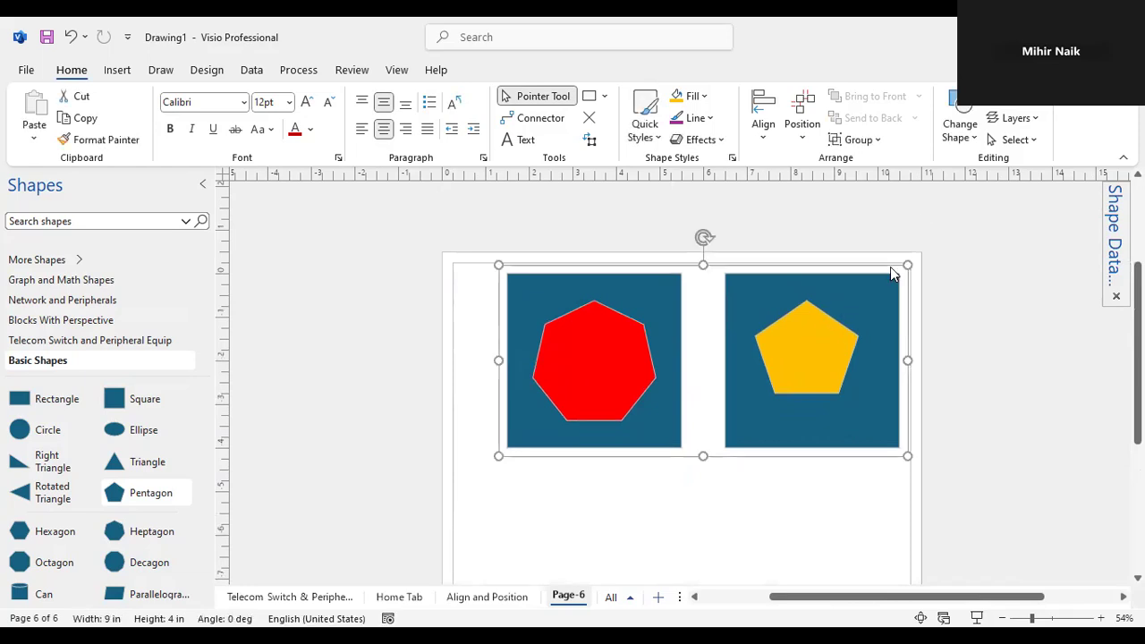
pyautogui.click(878, 140)
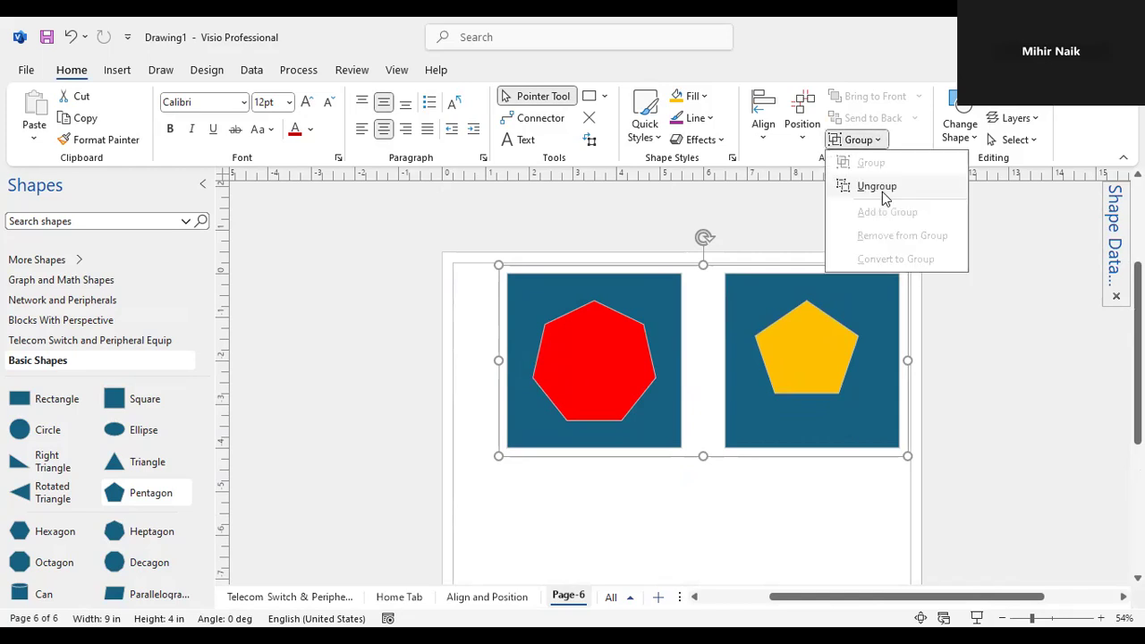
pyautogui.click(876, 187)
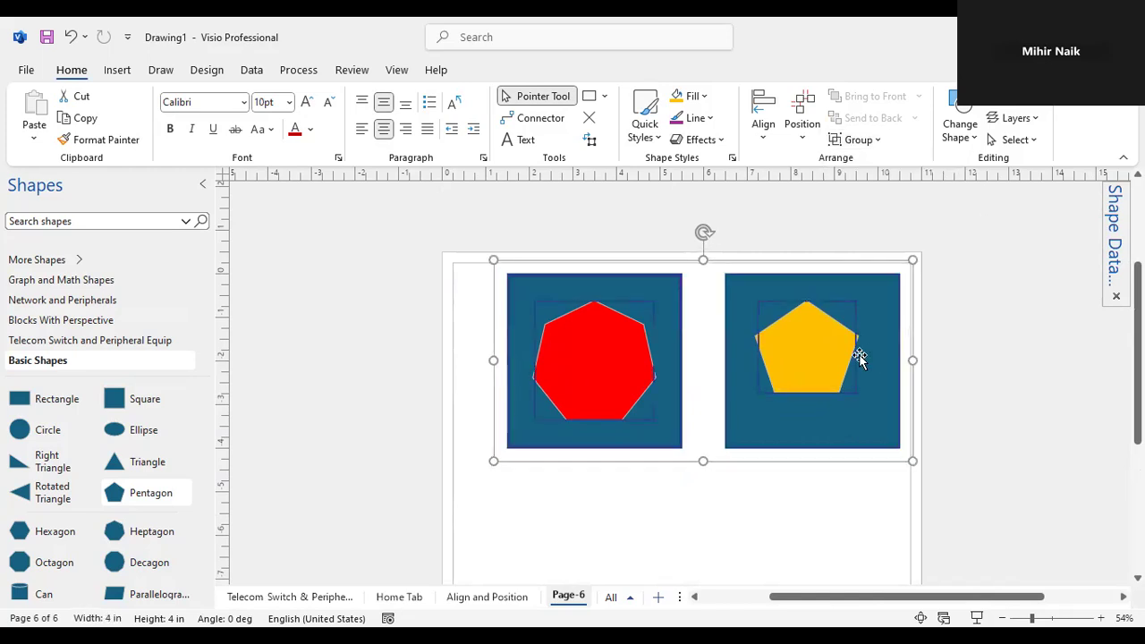
pyautogui.click(890, 254)
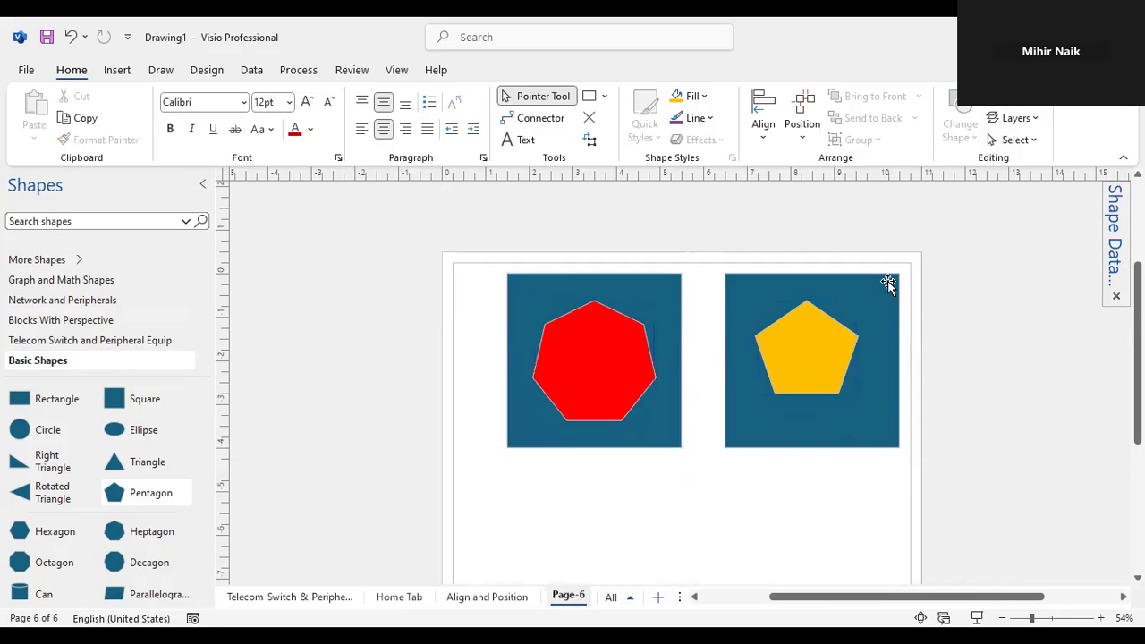
# - Change the yellow pentagon on the second square into an octagon with Change Shape
pyautogui.click(828, 320)
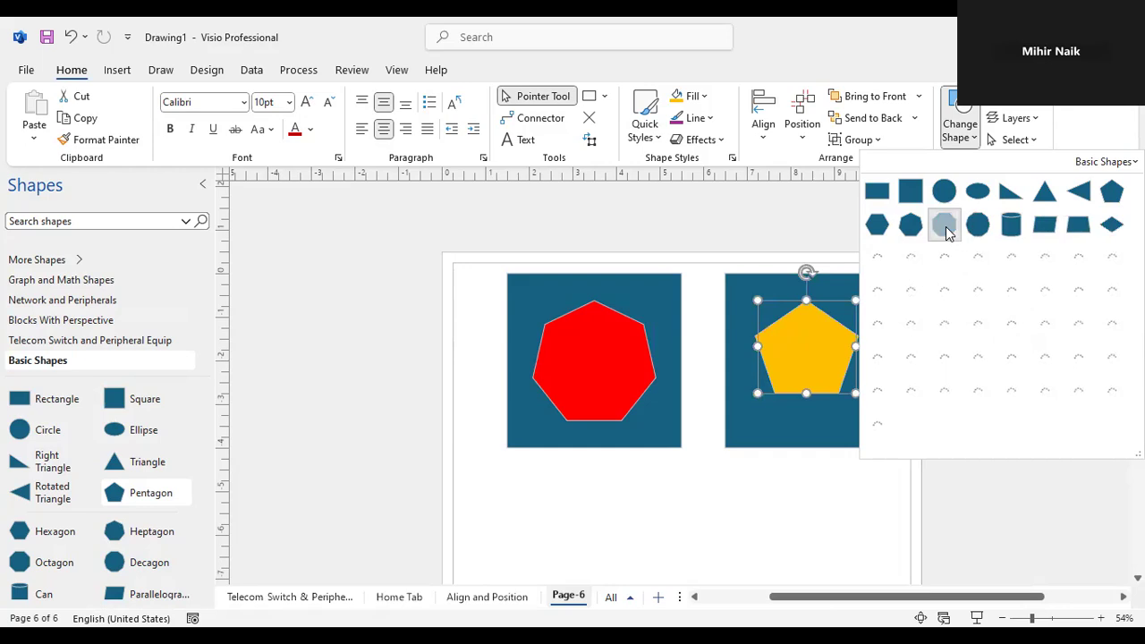
pyautogui.click(947, 228)
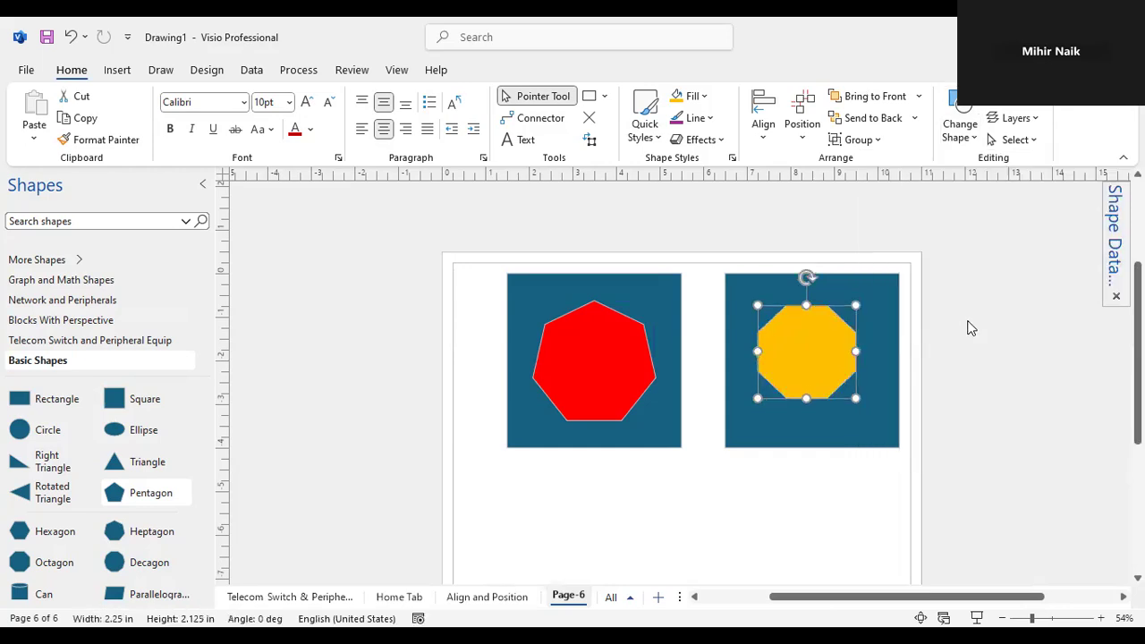
pyautogui.press('Escape')
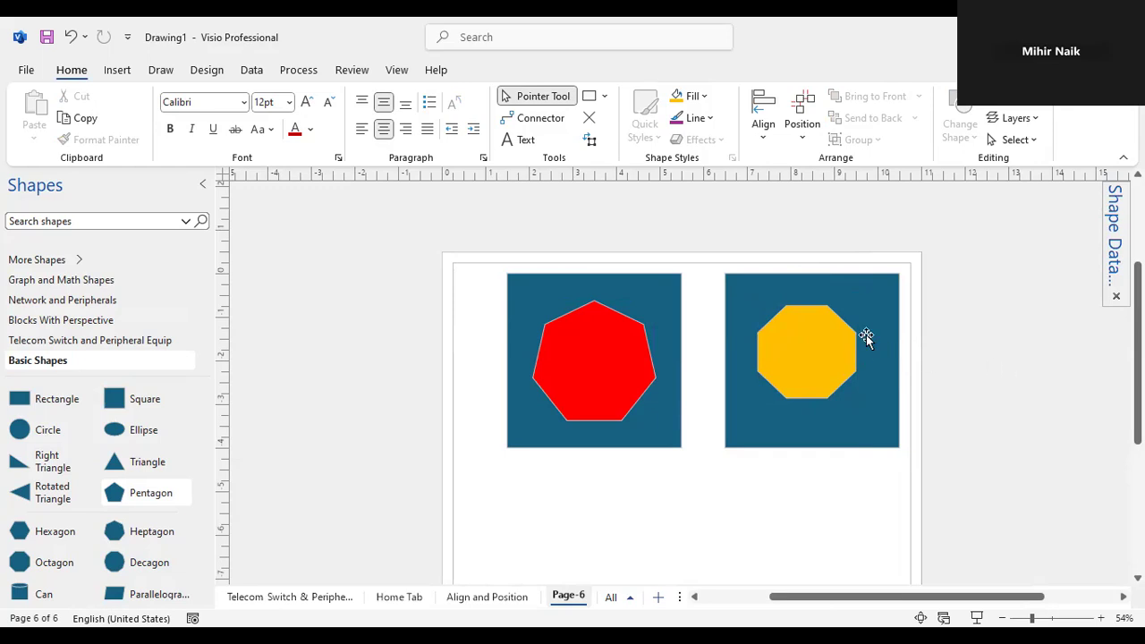
# - Rename Page-6 as "Working with shapes"
pyautogui.scroll(-3, 866, 335)
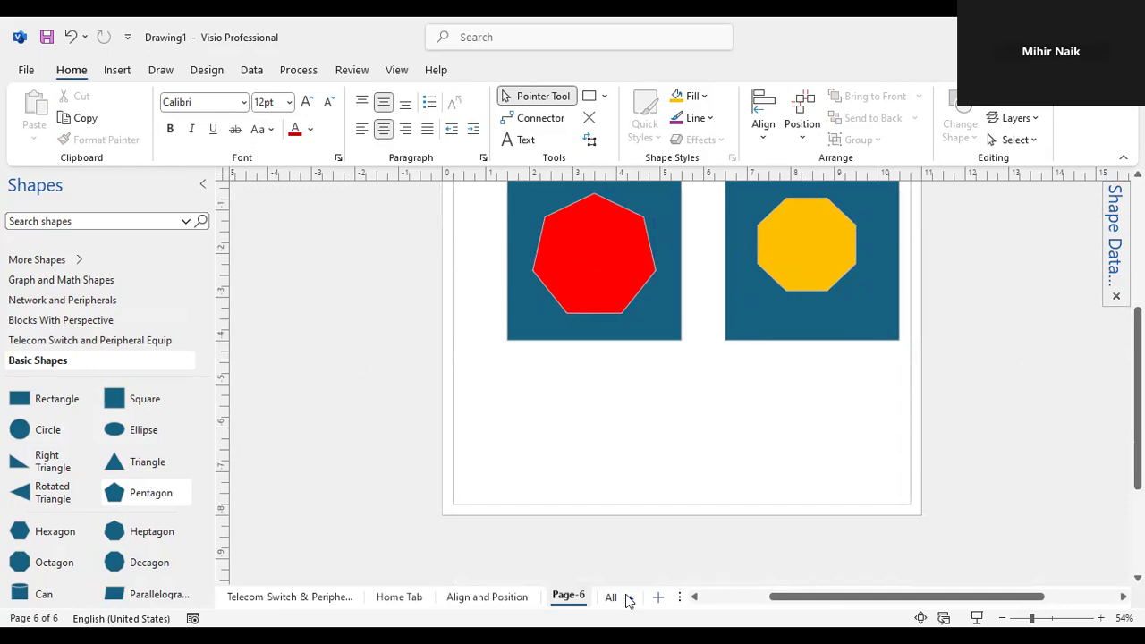
pyautogui.rightClick(575, 599)
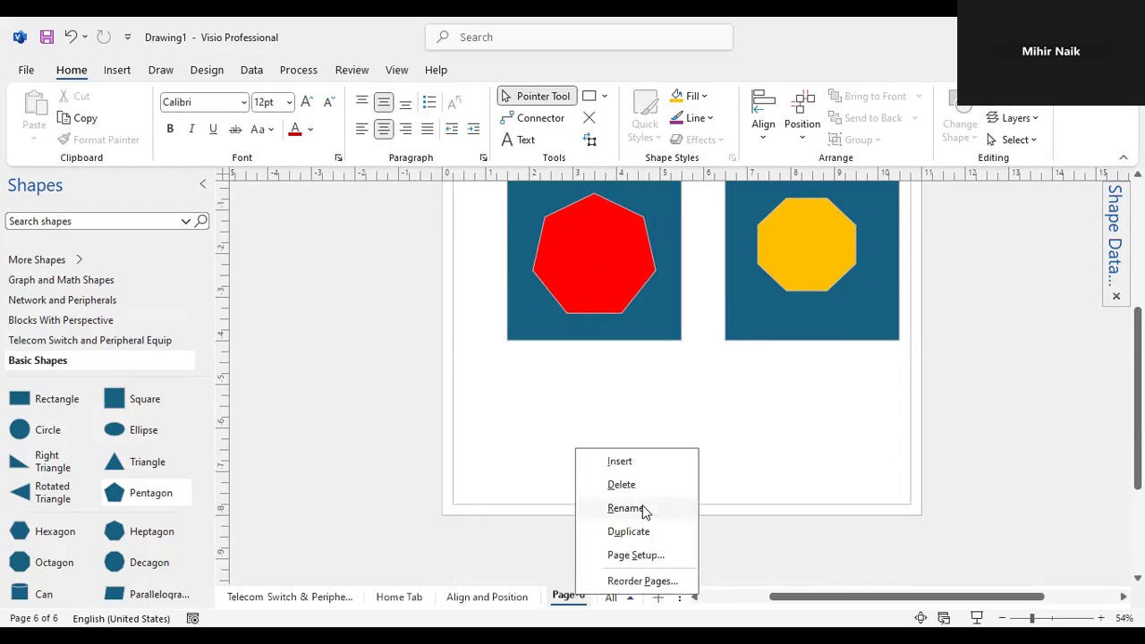
pyautogui.click(625, 508)
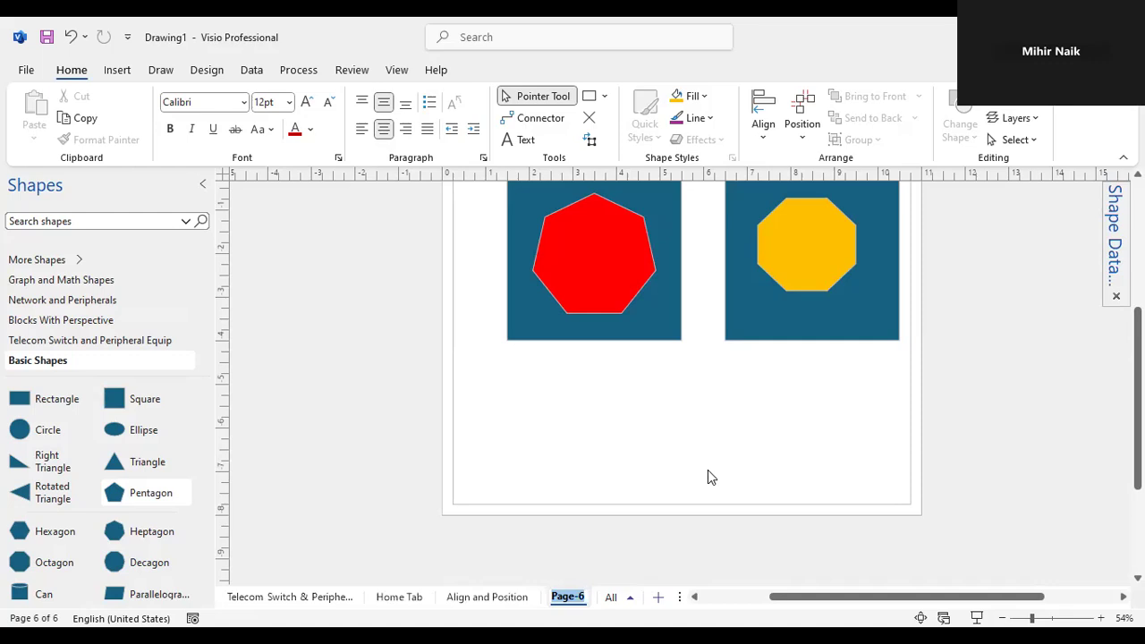
pyautogui.write('W')
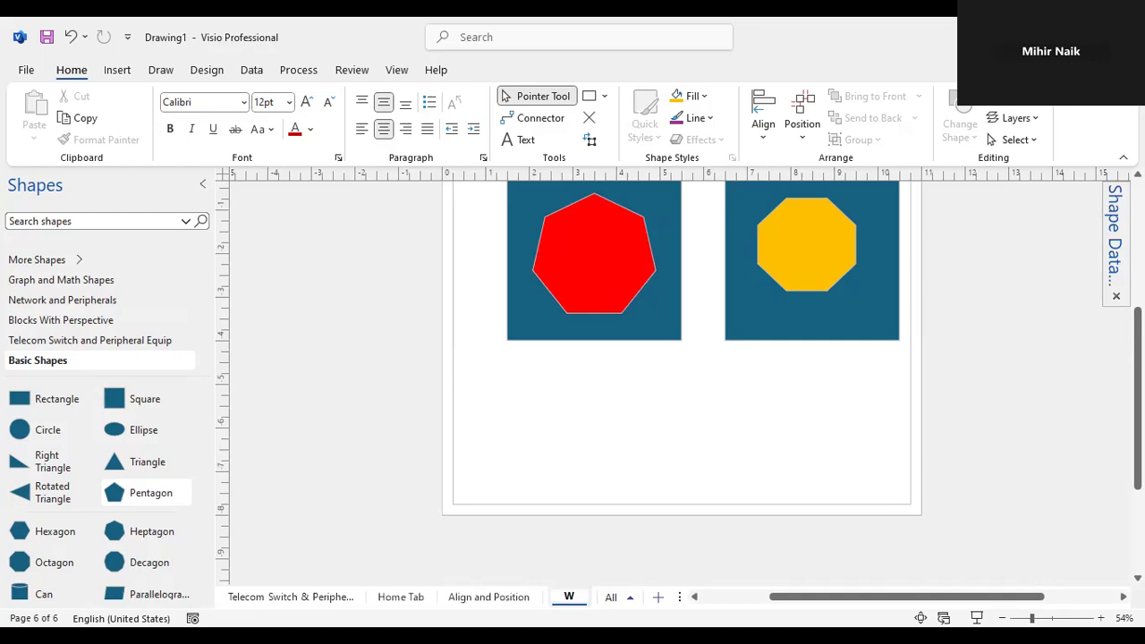
pyautogui.write('orking')
pyautogui.press('Return')
pyautogui.write('with sha')
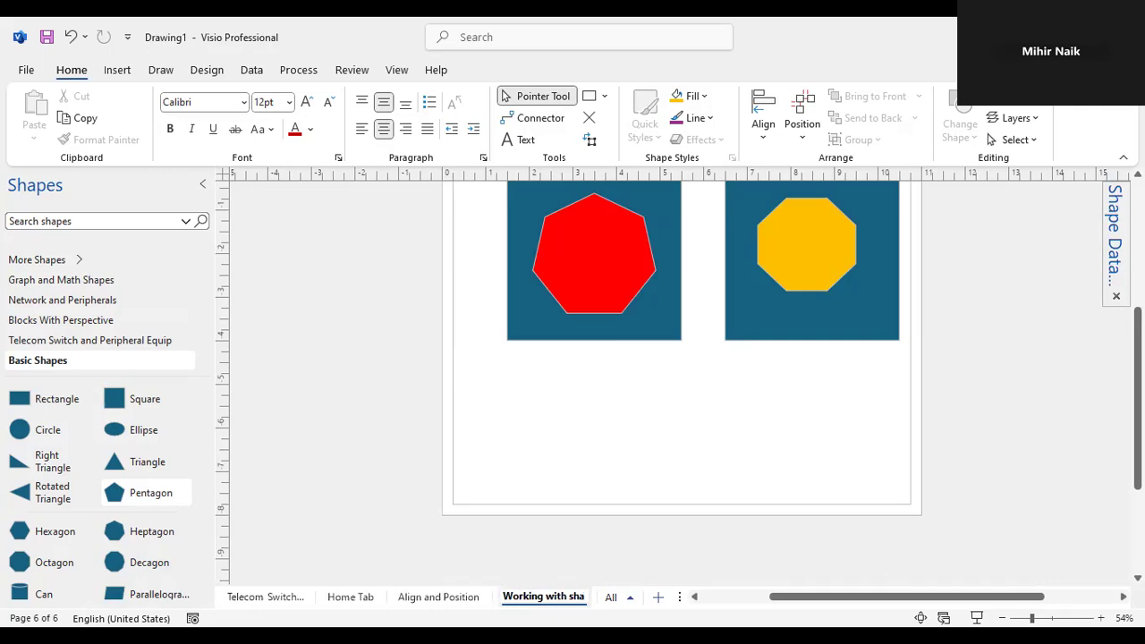
pyautogui.write('pes')
pyautogui.press('Return')
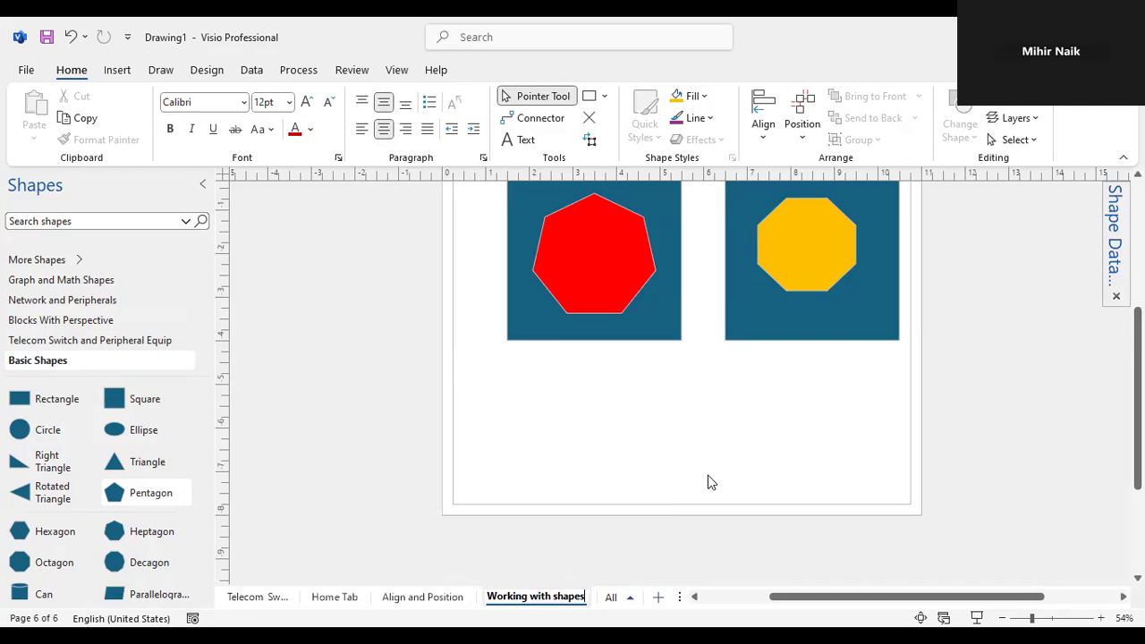
# - Add a new blank page and insert the guitar picture from the computer
pyautogui.scroll(3, 703, 482)
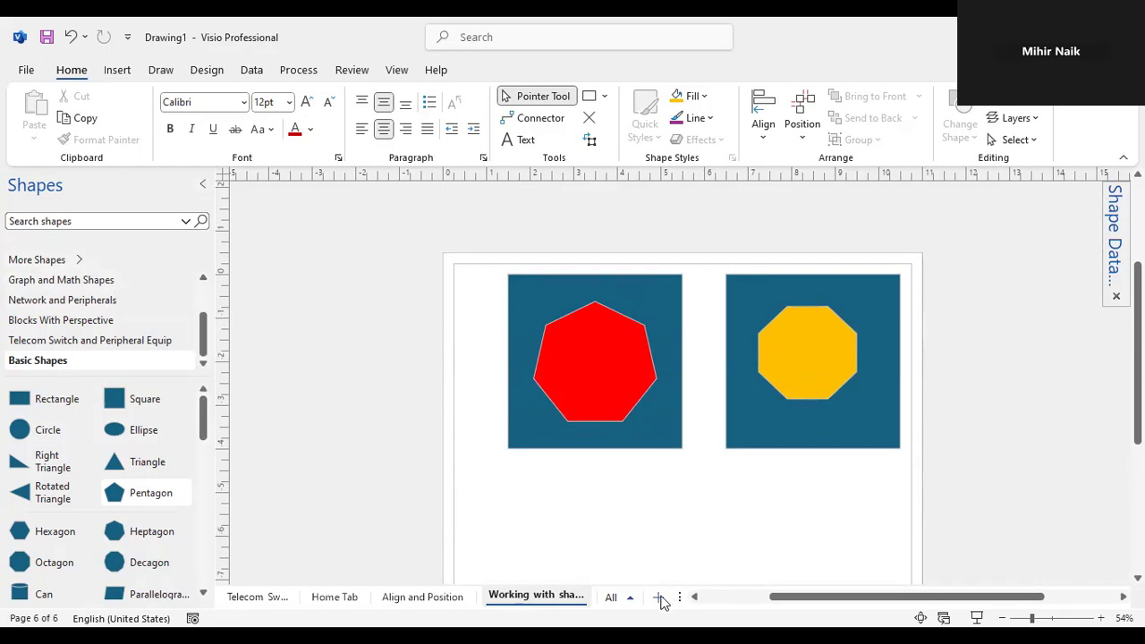
pyautogui.click(658, 597)
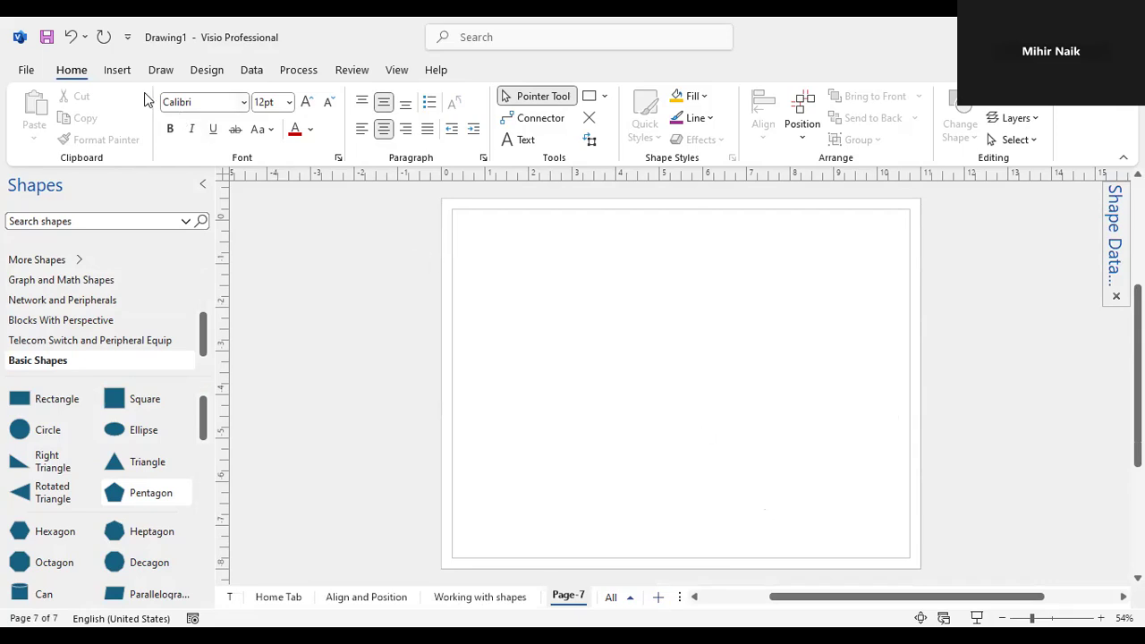
pyautogui.click(111, 71)
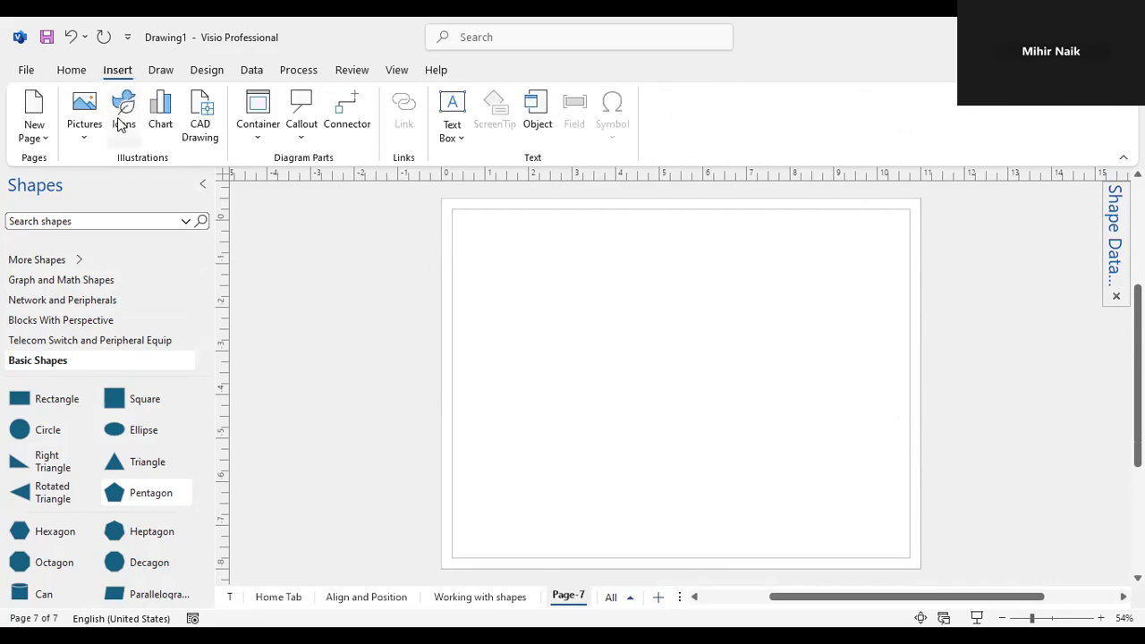
pyautogui.click(50, 141)
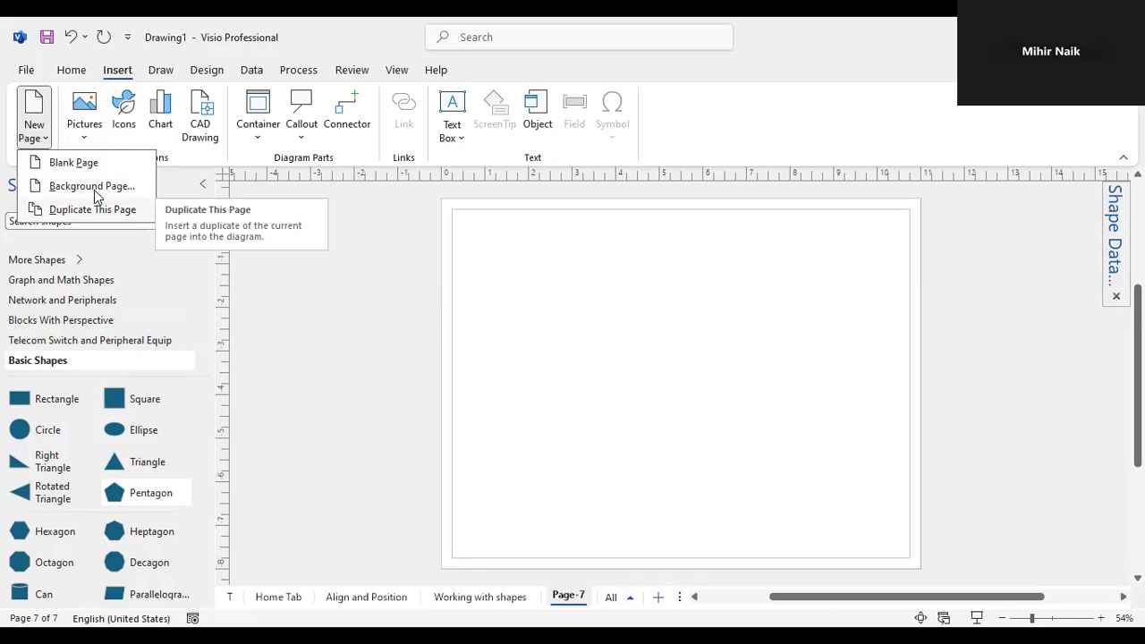
pyautogui.click(85, 133)
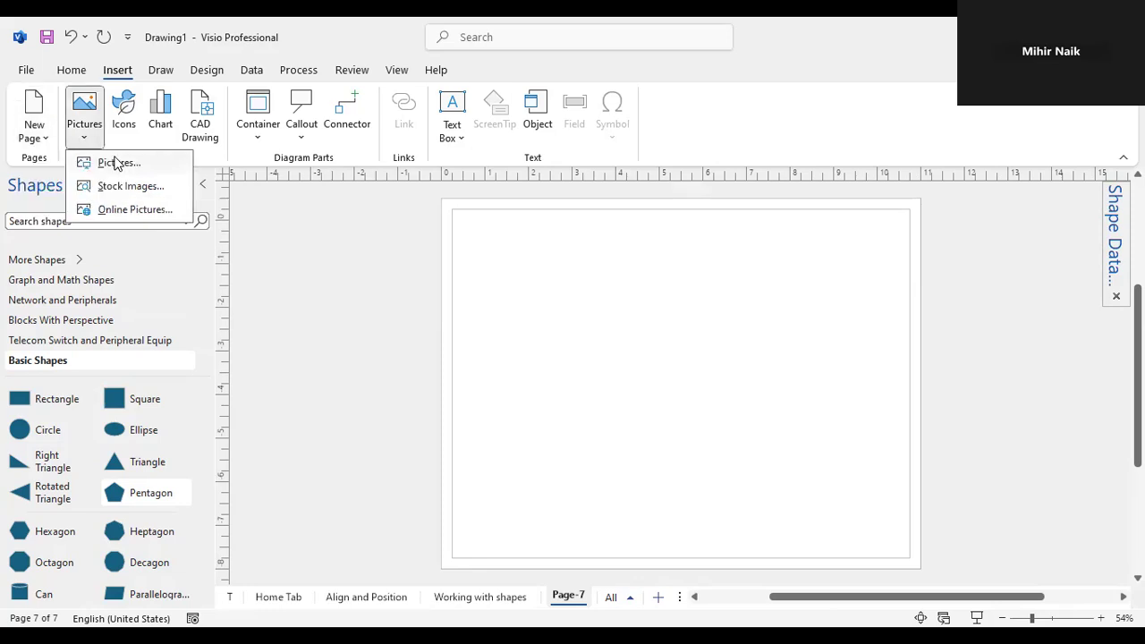
pyautogui.click(114, 164)
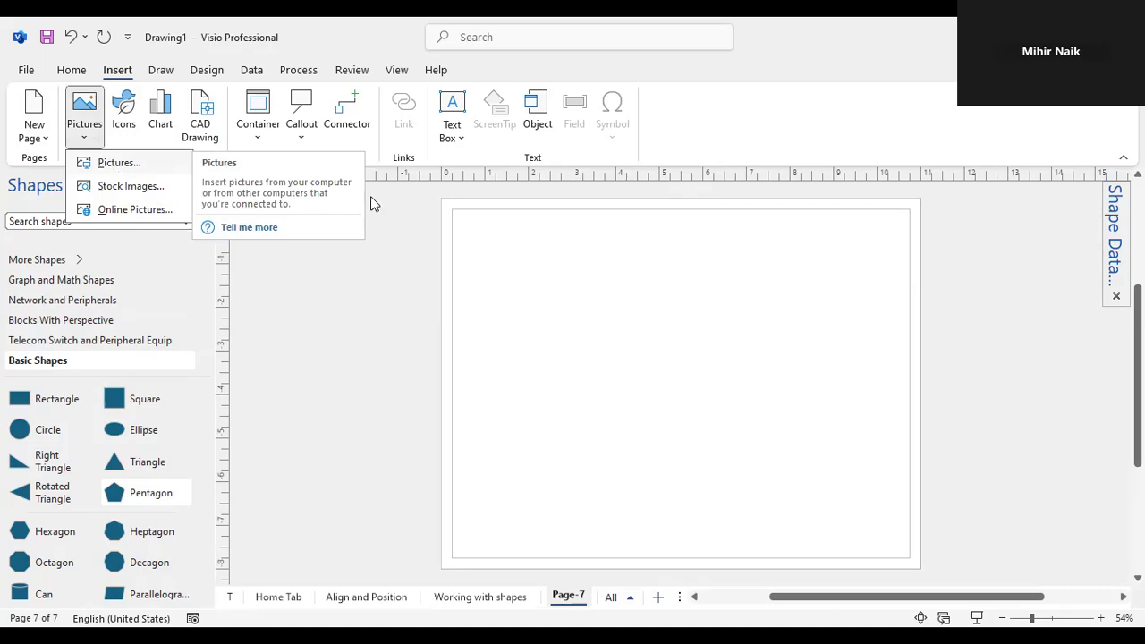
pyautogui.click(496, 157)
pyautogui.click(423, 394)
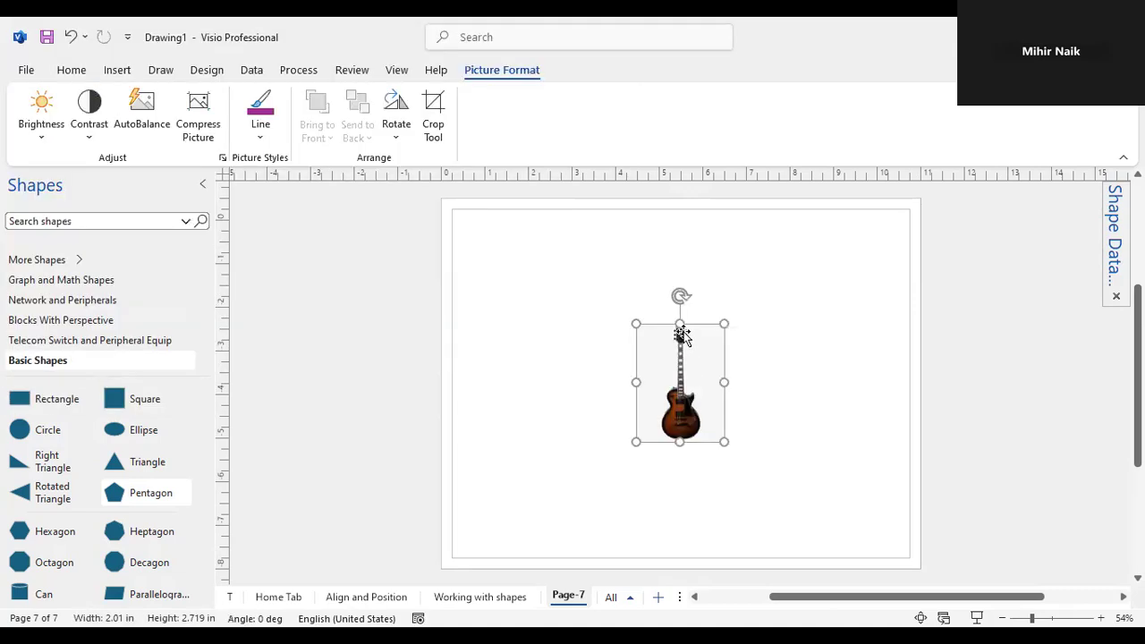
# - Enlarge the guitar picture to about 3.015 in by 3.85 in and move it to the page's upper-left edge
pyautogui.moveTo(679, 324); pyautogui.dragTo(680, 249)
pyautogui.moveTo(733, 357); pyautogui.dragTo(776, 358)
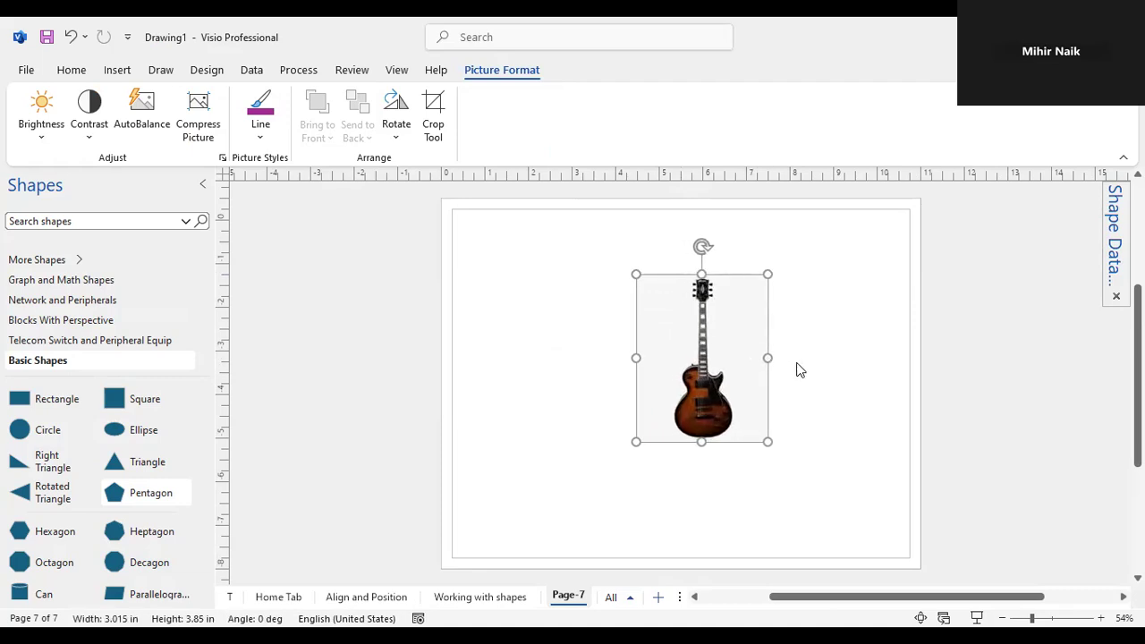
pyautogui.click(800, 369)
pyautogui.moveTo(693, 376); pyautogui.dragTo(507, 328)
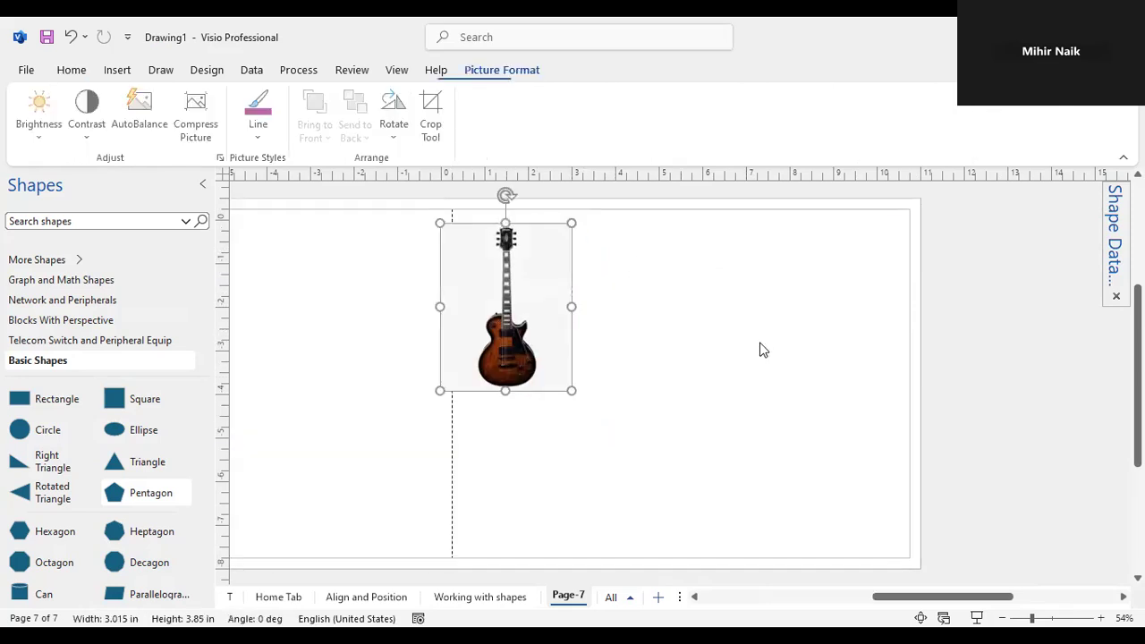
pyautogui.click(838, 360)
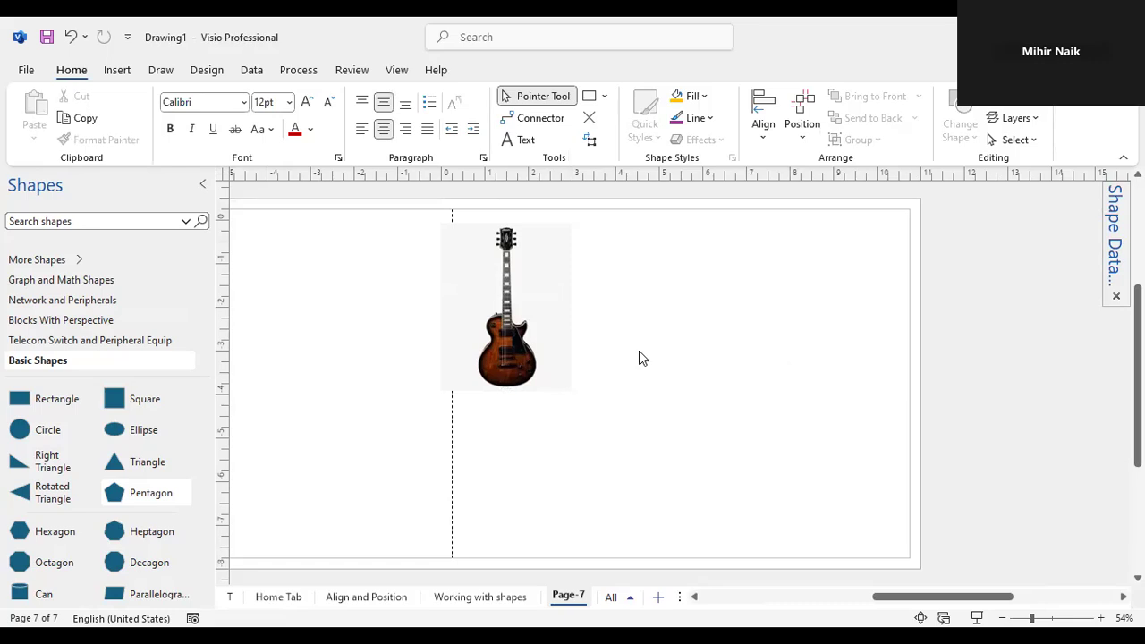
# - Move the guitar picture fully inside the page margins near the upper-left corner
pyautogui.moveTo(509, 351); pyautogui.dragTo(555, 358)
pyautogui.click(637, 375)
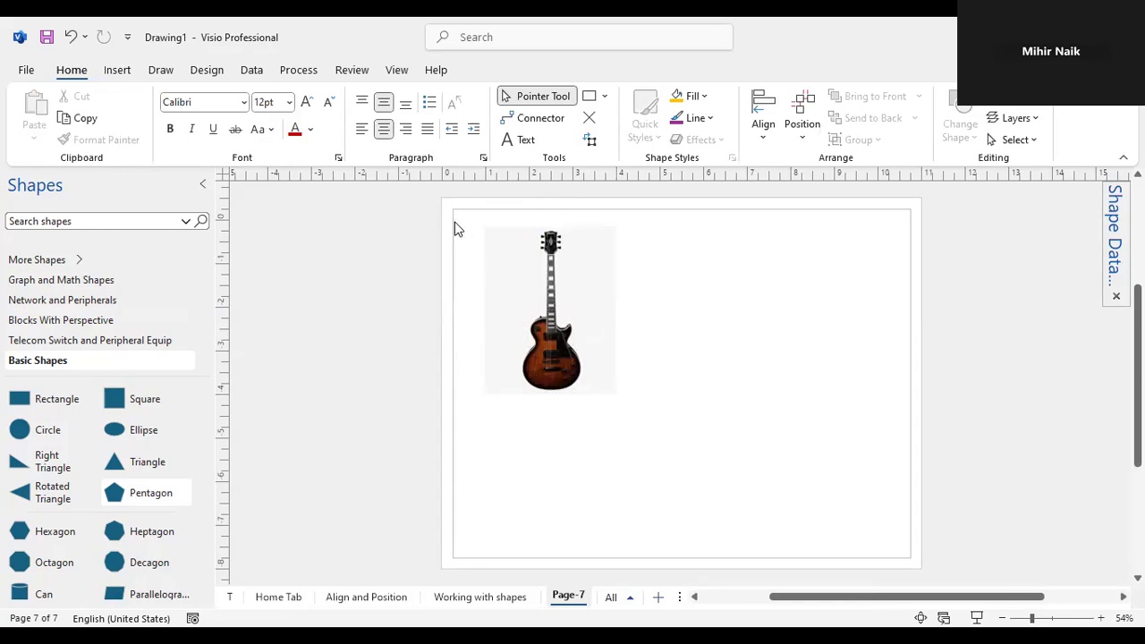
# - Insert the stock image of pink and white flowers against a dark background
pyautogui.click(118, 70)
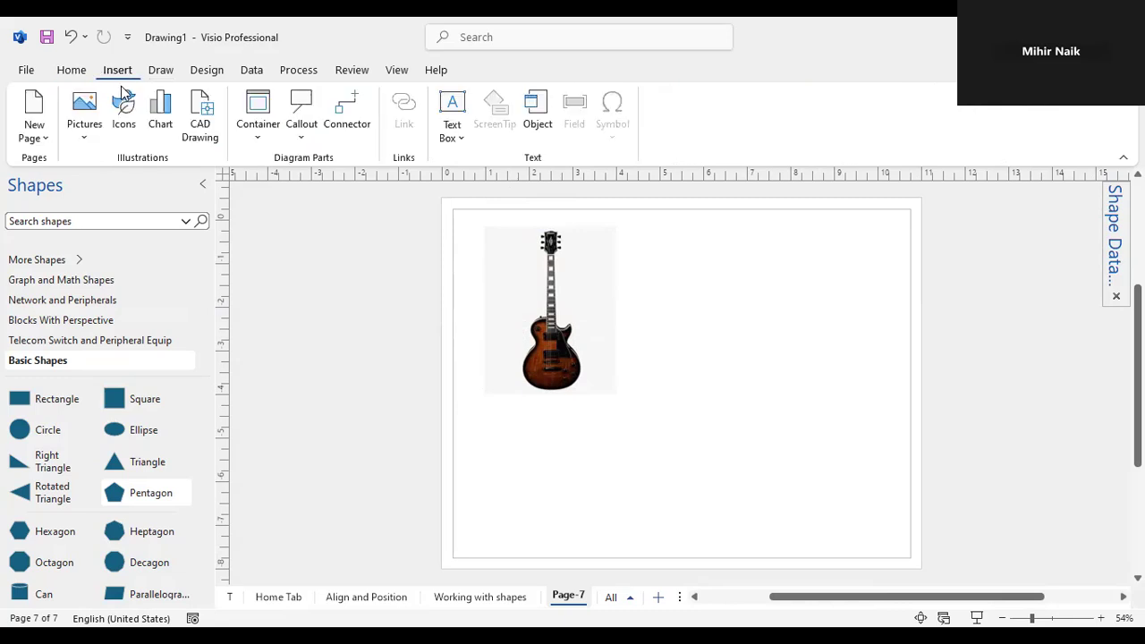
pyautogui.click(85, 132)
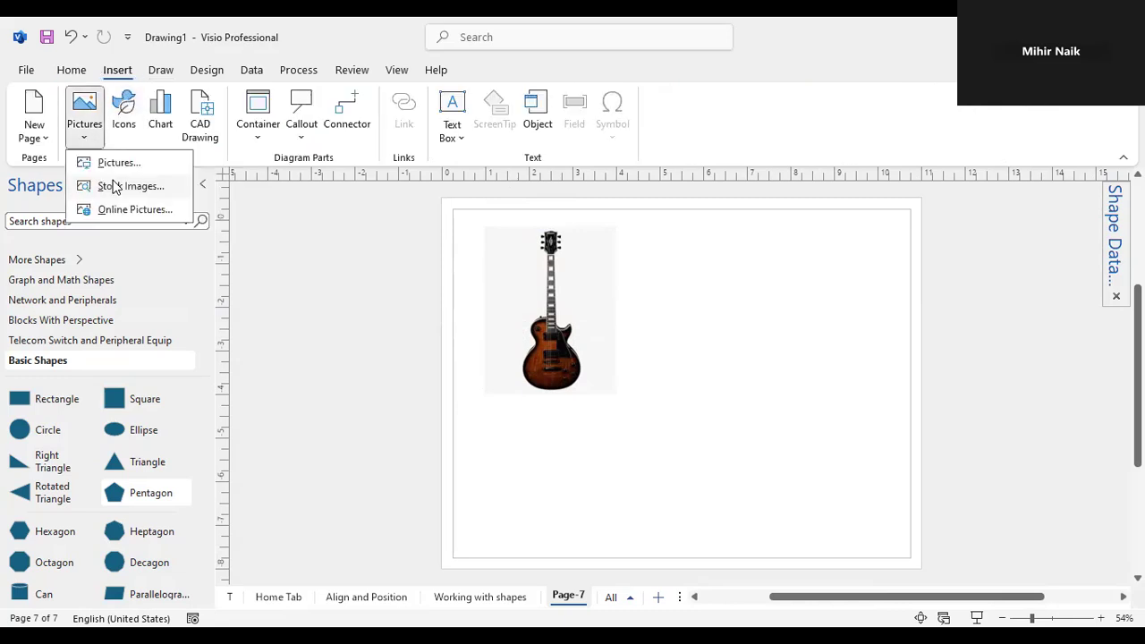
pyautogui.click(114, 186)
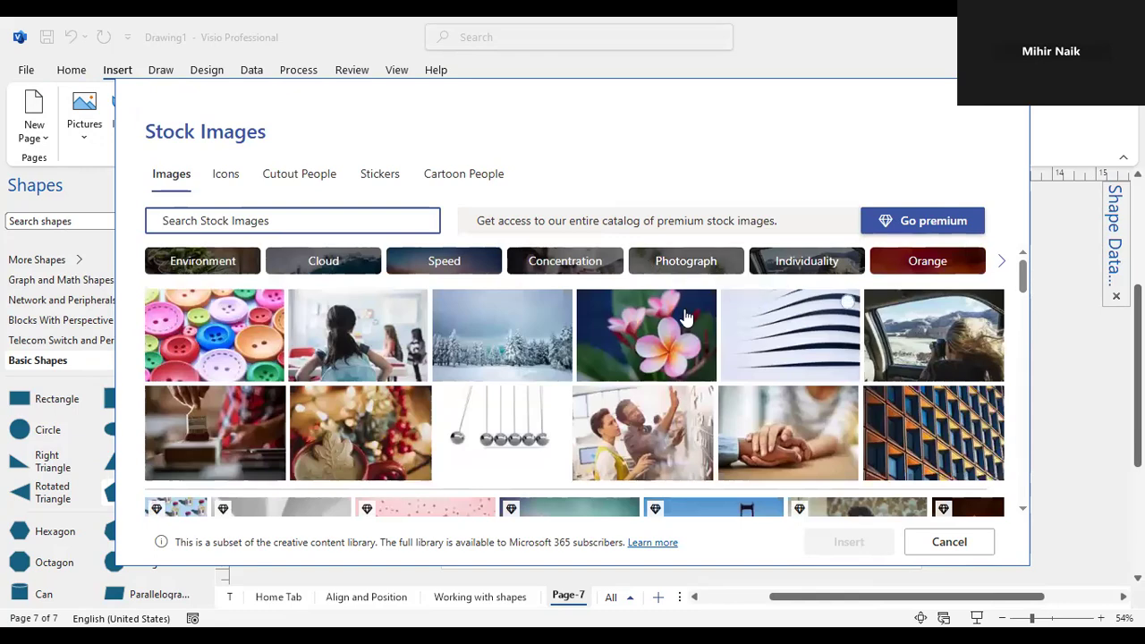
pyautogui.click(658, 327)
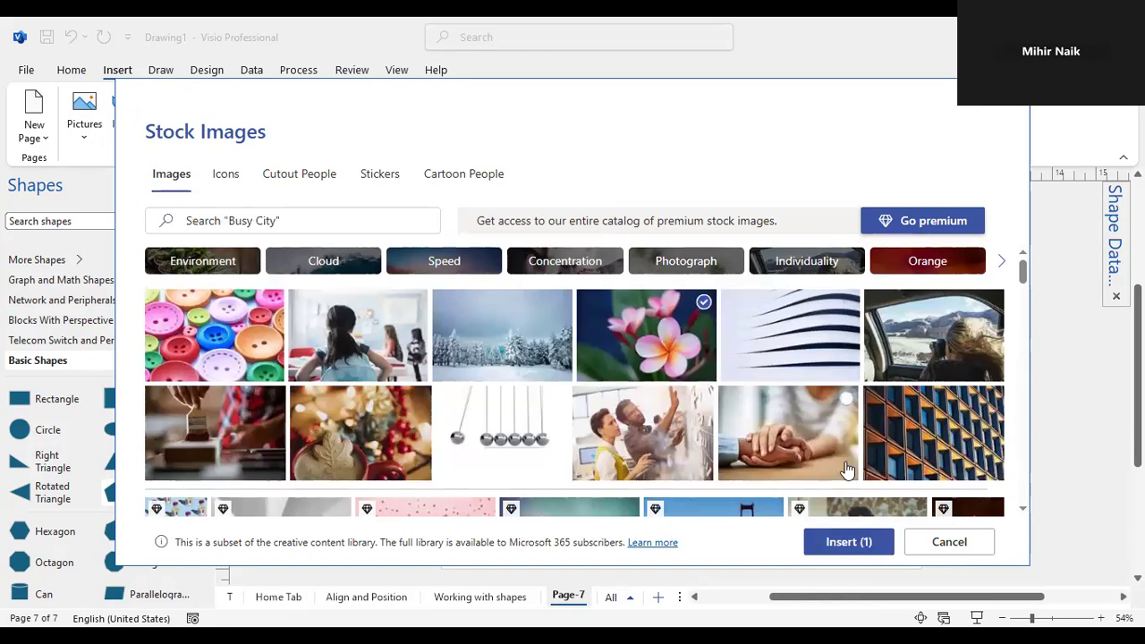
pyautogui.click(844, 534)
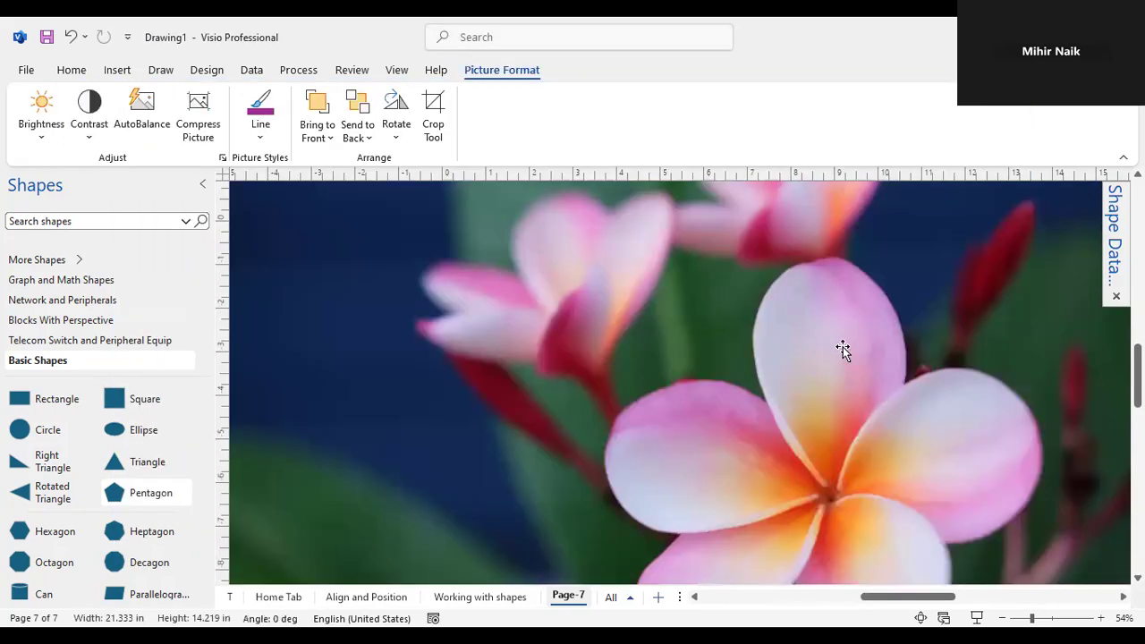
# - Shrink the pink flower picture to about 5.875 in by 3.85 in and place it beside the guitar picture, matching its height
pyautogui.moveTo(441, 234); pyautogui.dragTo(620, 329)
pyautogui.moveTo(407, 240); pyautogui.dragTo(435, 302)
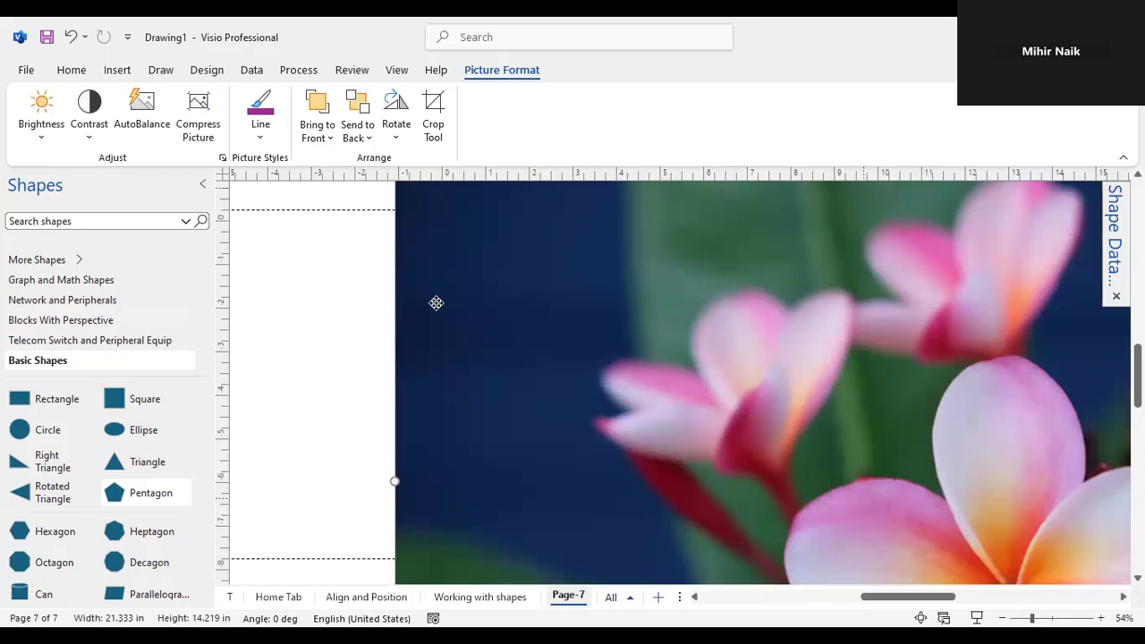
pyautogui.moveTo(424, 228); pyautogui.dragTo(660, 385)
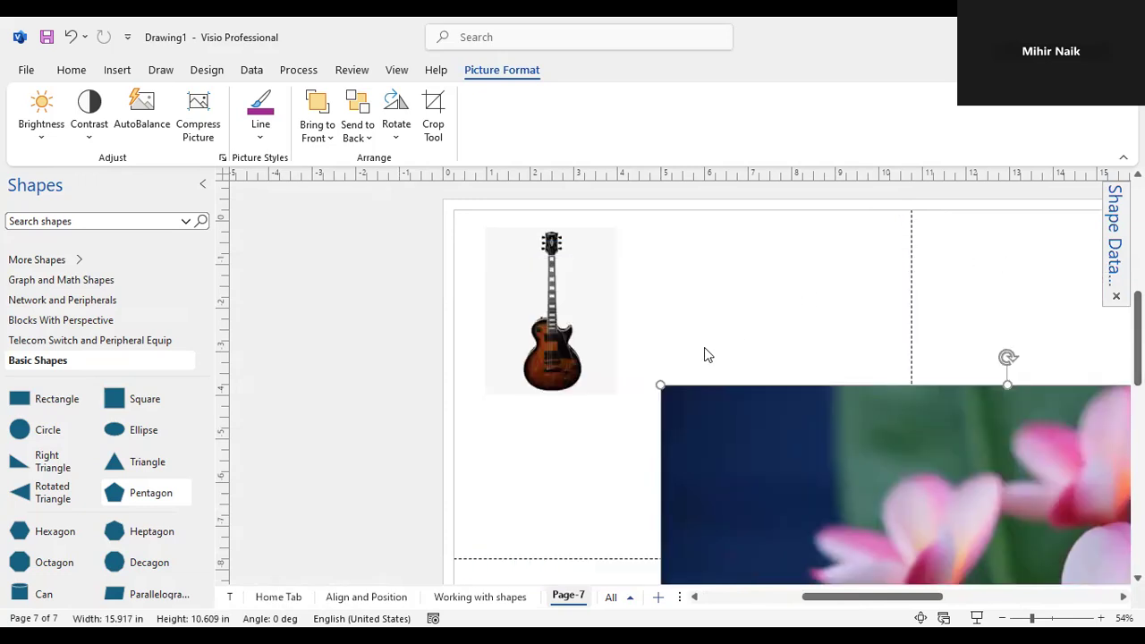
pyautogui.moveTo(660, 385); pyautogui.dragTo(673, 283)
pyautogui.moveTo(667, 277); pyautogui.dragTo(640, 292)
pyautogui.moveTo(896, 351); pyautogui.dragTo(859, 343)
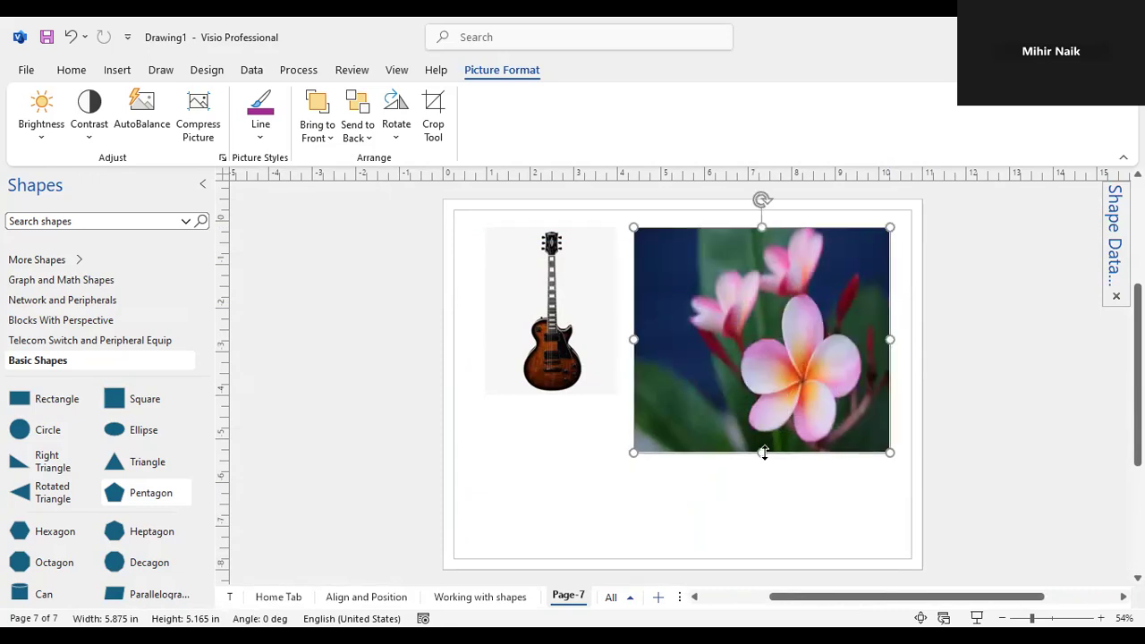
pyautogui.moveTo(771, 427); pyautogui.dragTo(788, 394)
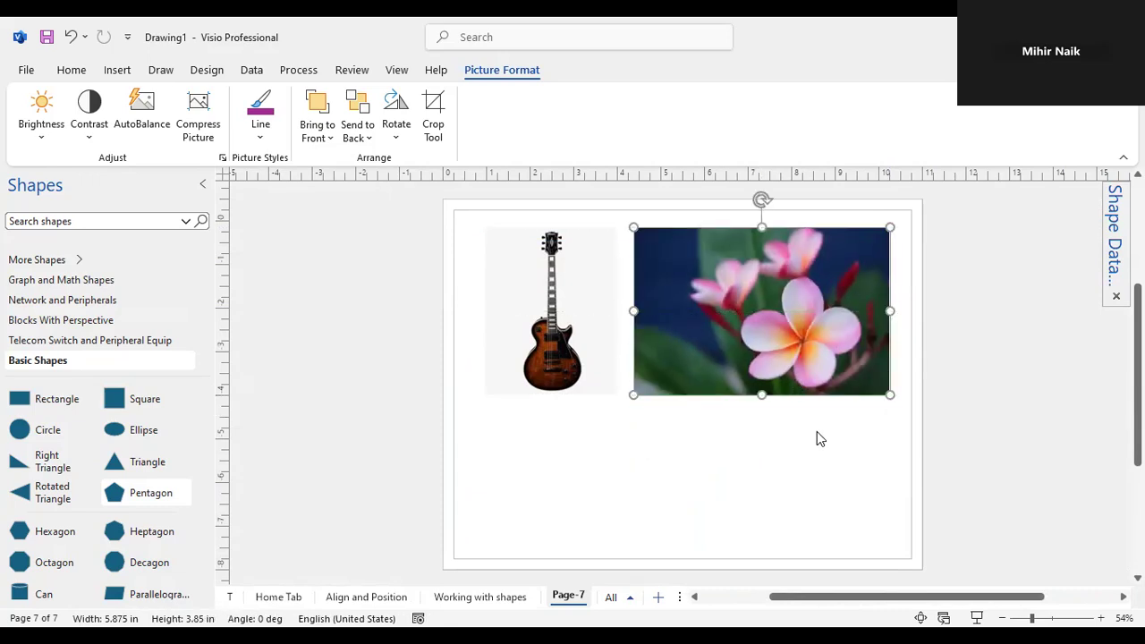
pyautogui.click(821, 445)
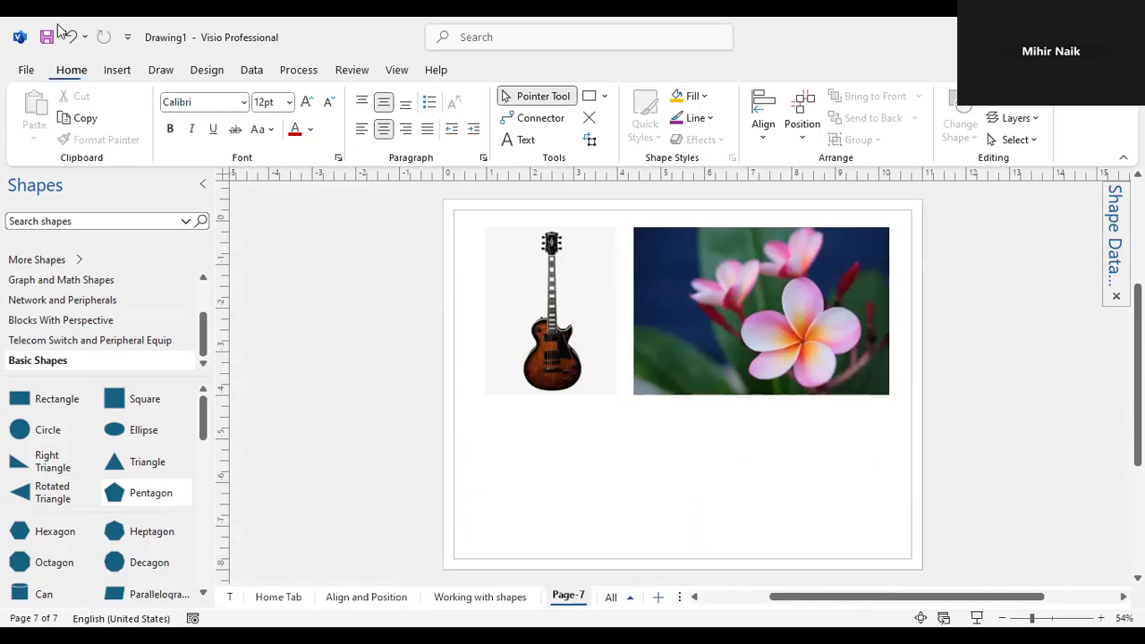
# - Insert the purple crocus picture from the Flowers category of the online pictures
pyautogui.click(117, 71)
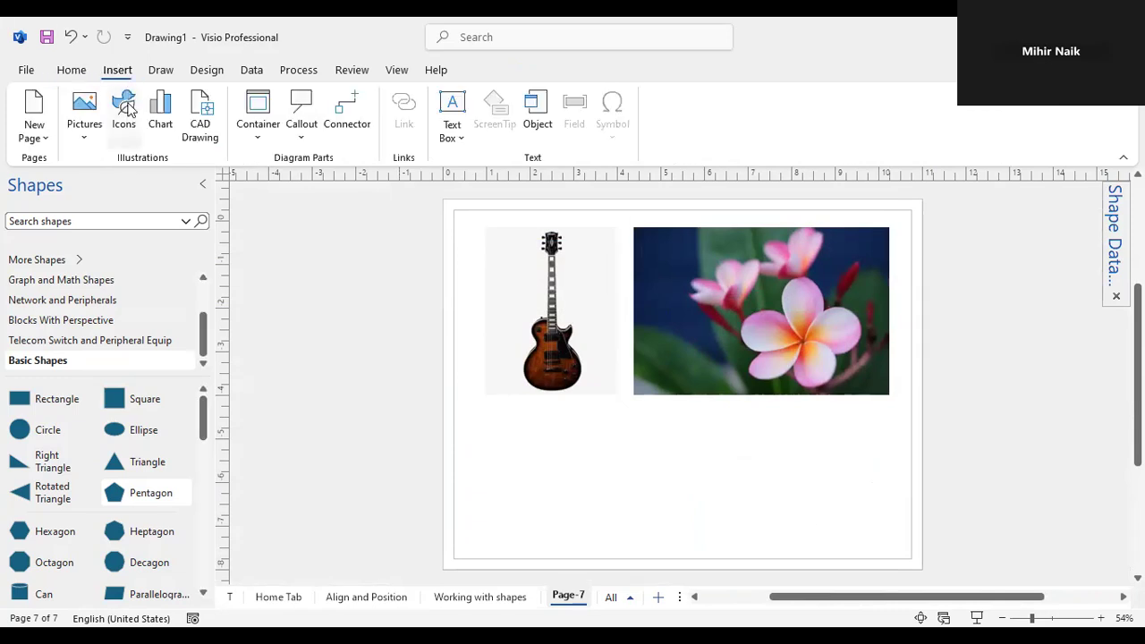
pyautogui.click(79, 134)
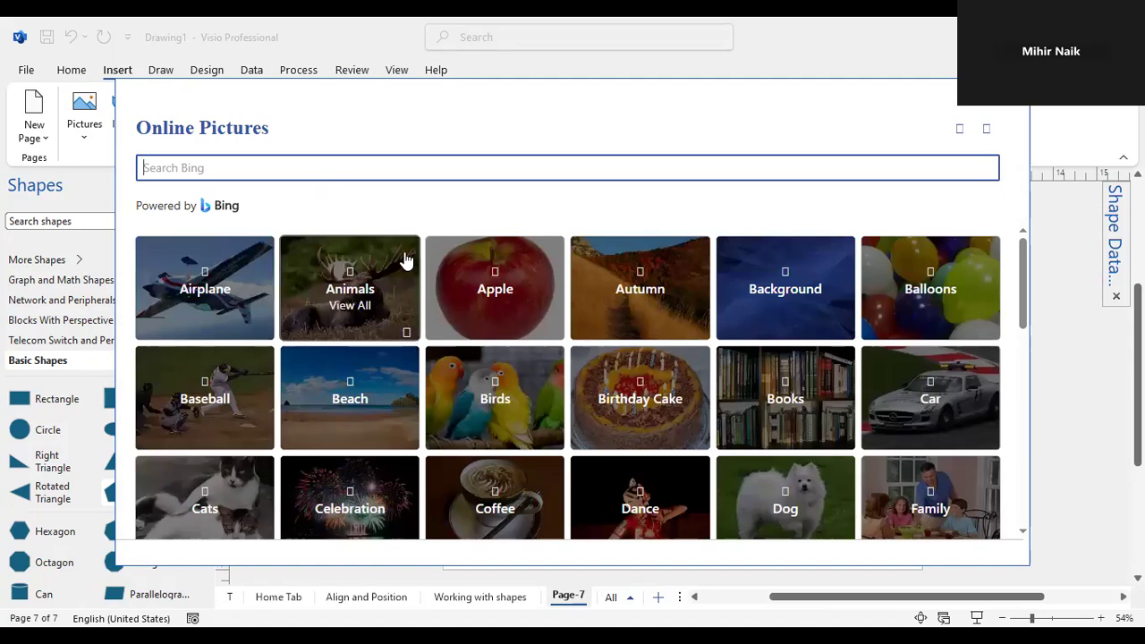
pyautogui.scroll(-3, 404, 259)
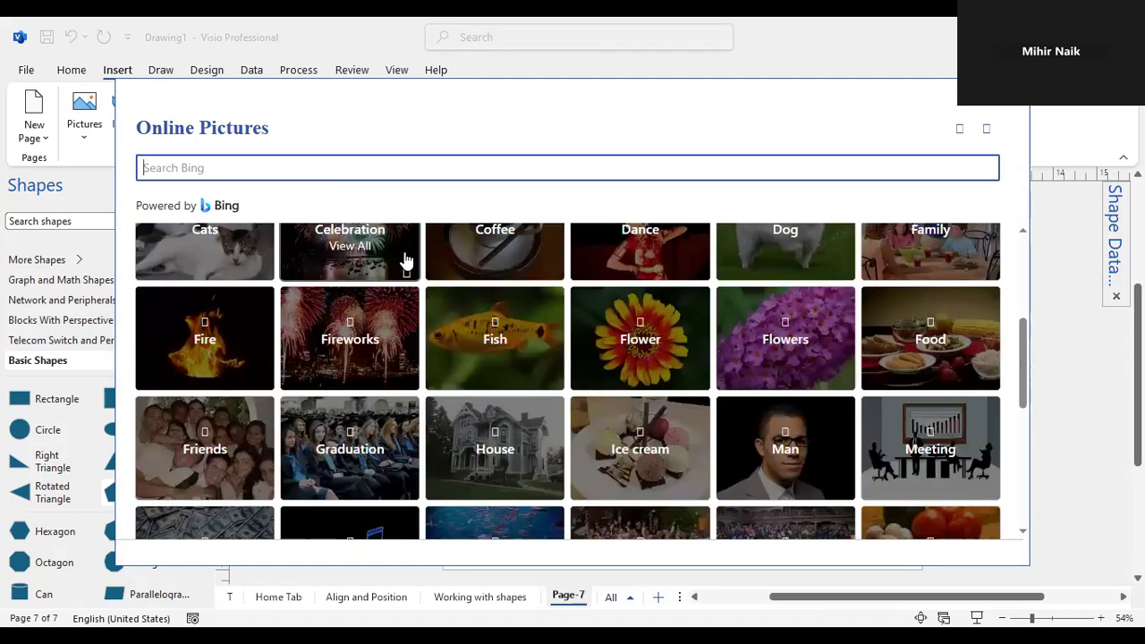
pyautogui.click(791, 352)
pyautogui.click(789, 351)
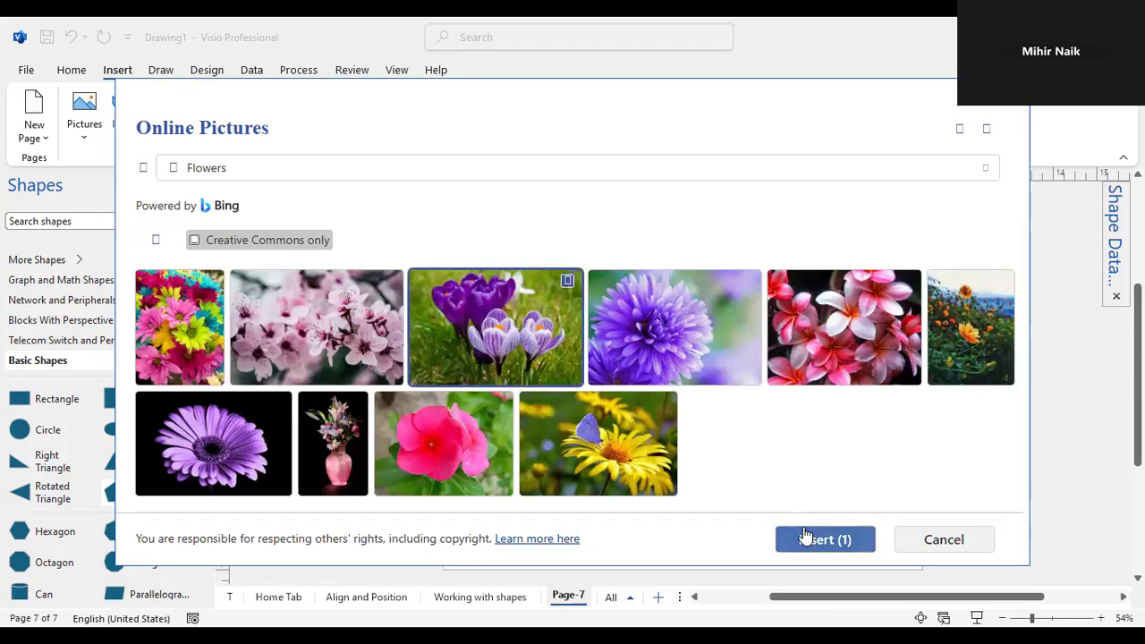
pyautogui.click(805, 535)
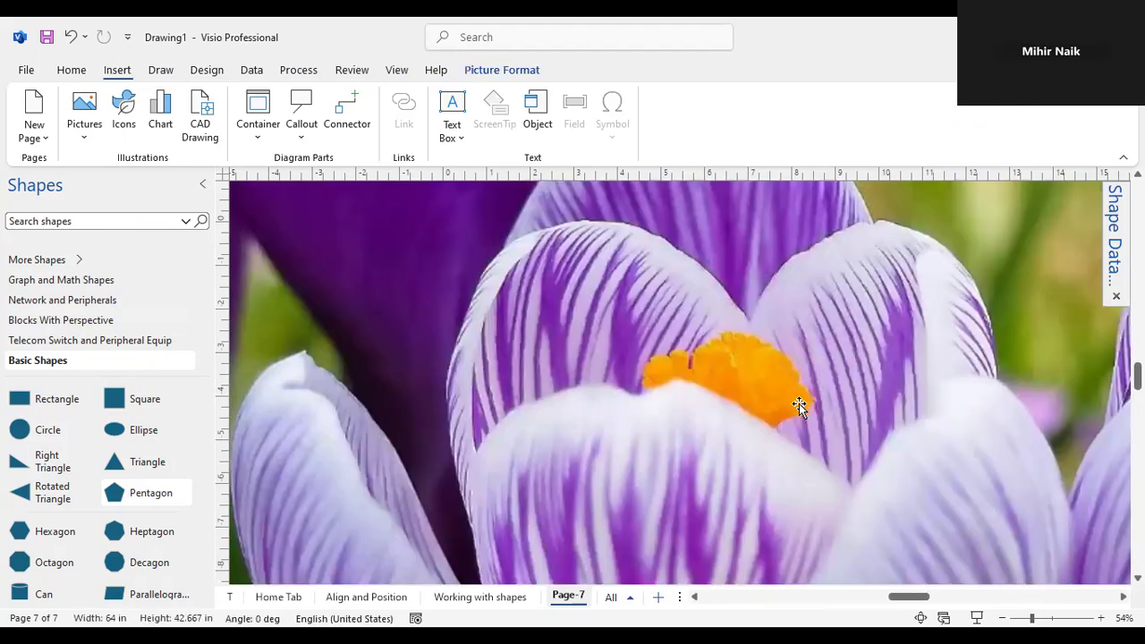
# - Move the oversized crocus picture repeatedly down and to the right to bring its upper-left corner within reach
pyautogui.moveTo(695, 360); pyautogui.dragTo(741, 399)
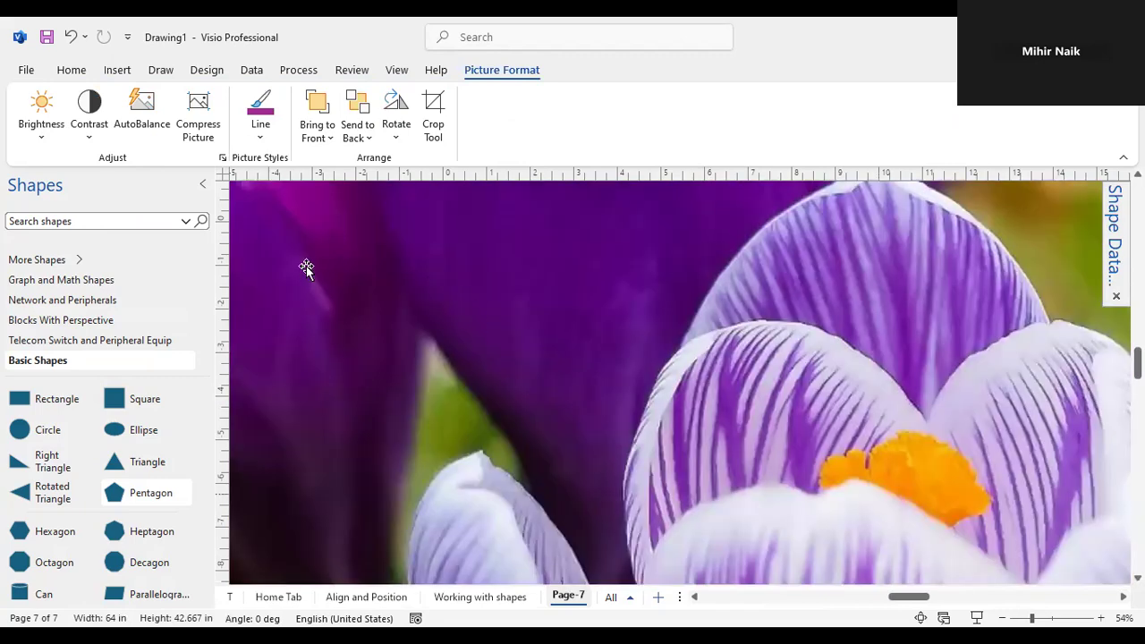
pyautogui.moveTo(459, 323); pyautogui.dragTo(417, 295)
pyautogui.moveTo(303, 252); pyautogui.dragTo(392, 275)
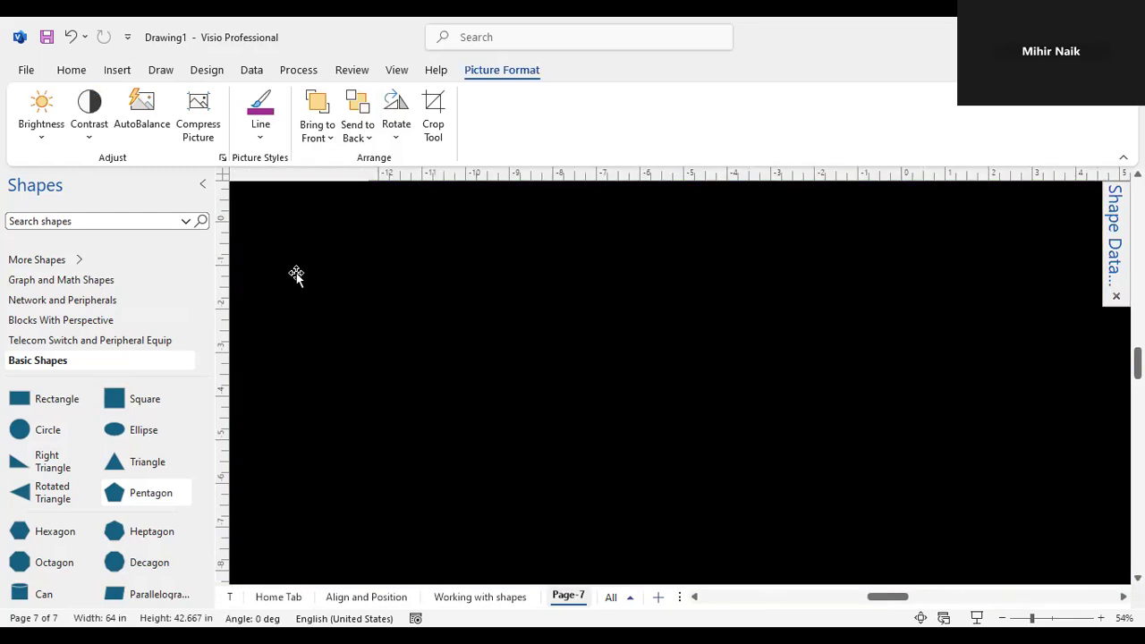
pyautogui.moveTo(296, 274); pyautogui.dragTo(473, 325)
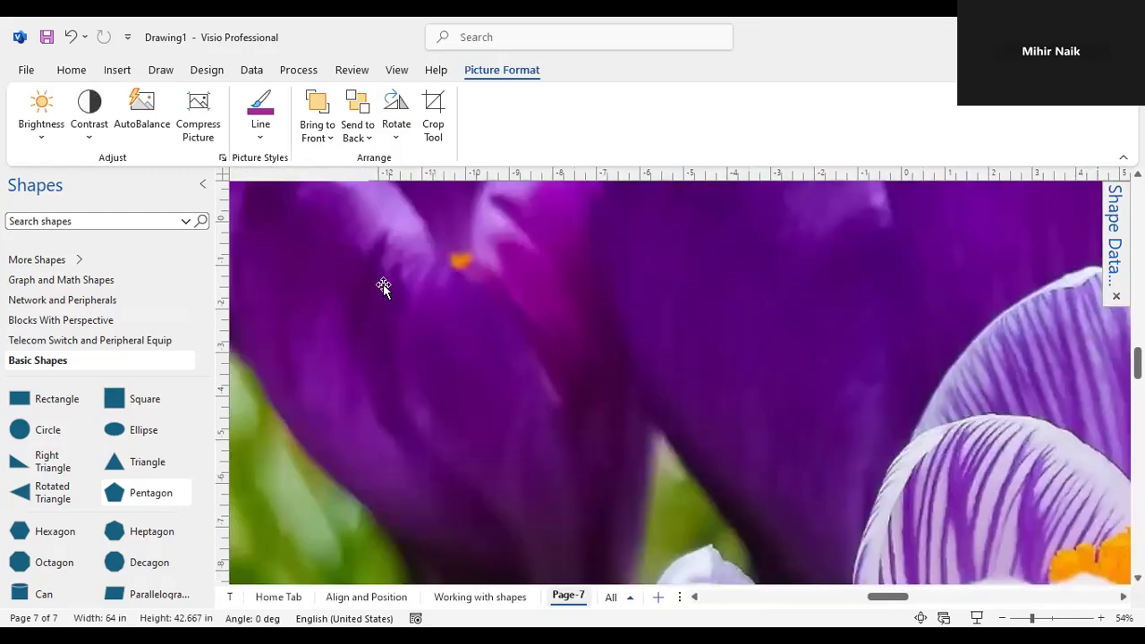
pyautogui.moveTo(329, 256); pyautogui.dragTo(516, 371)
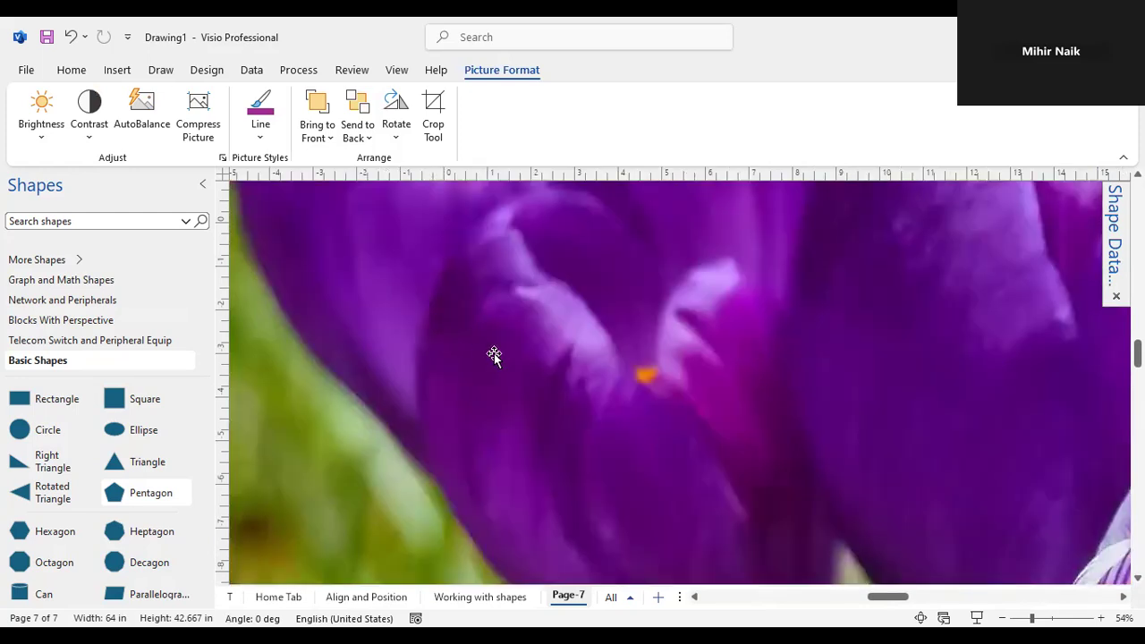
pyautogui.moveTo(438, 331); pyautogui.dragTo(404, 296)
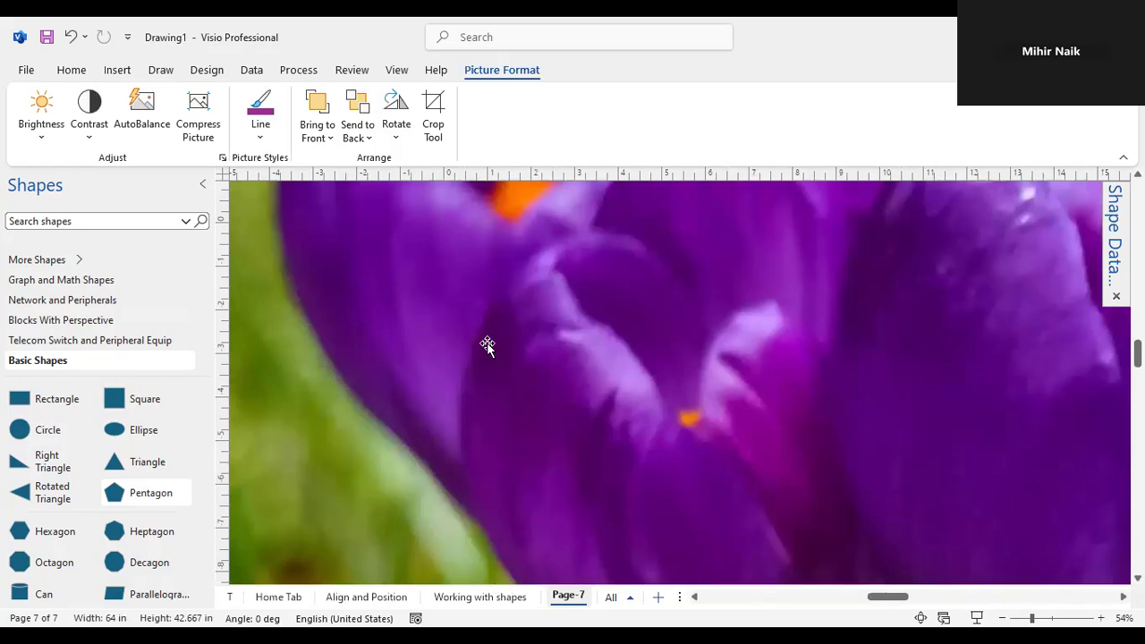
pyautogui.moveTo(382, 294); pyautogui.dragTo(366, 267)
pyautogui.moveTo(416, 301); pyautogui.dragTo(411, 302)
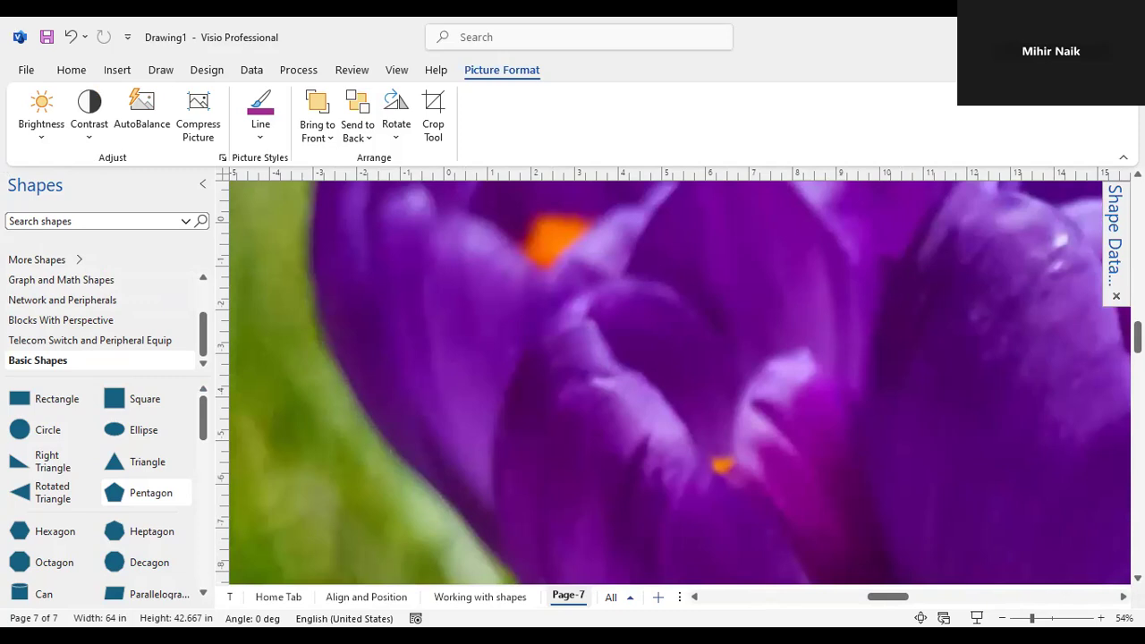
# - Reselect the crocus picture and try to move it further down and to the right
pyautogui.moveTo(1113, 218)
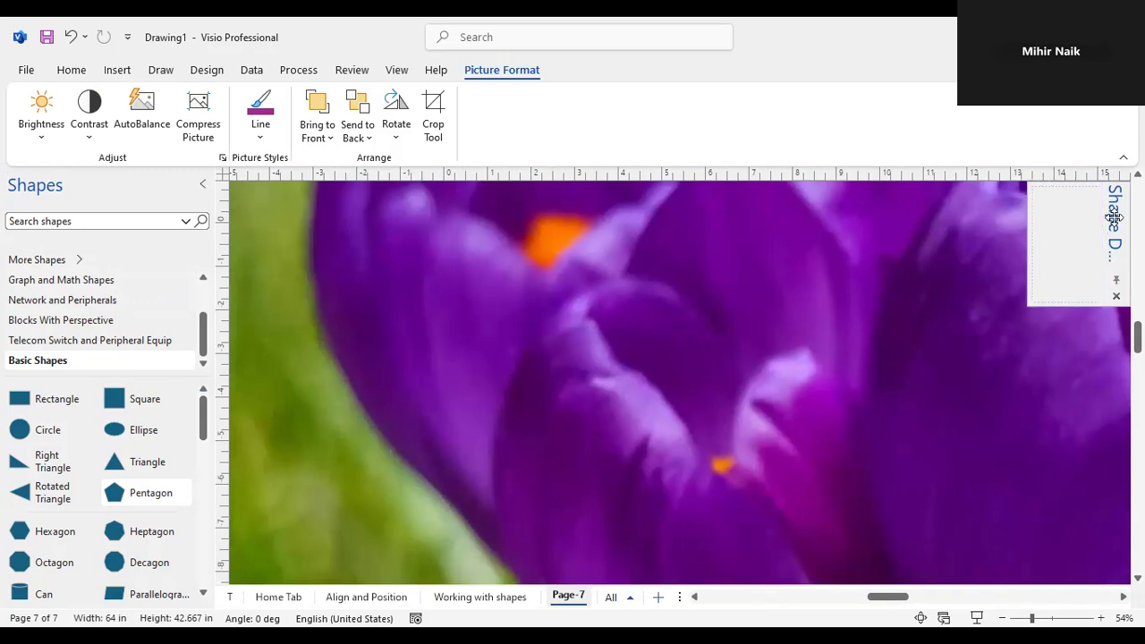
pyautogui.click(810, 243)
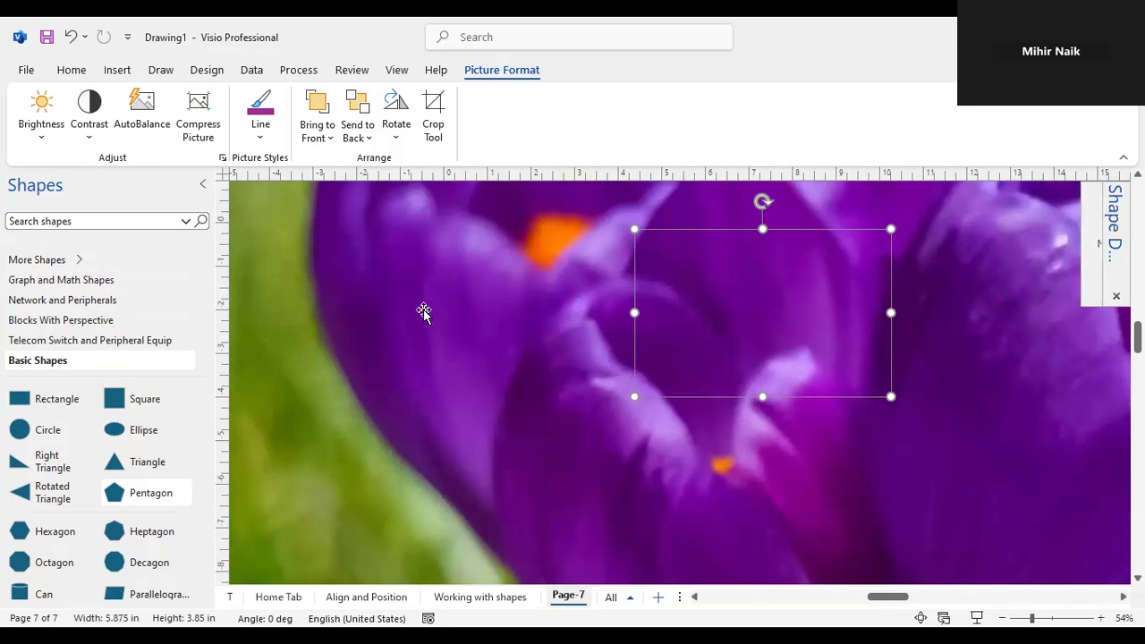
pyautogui.click(371, 301)
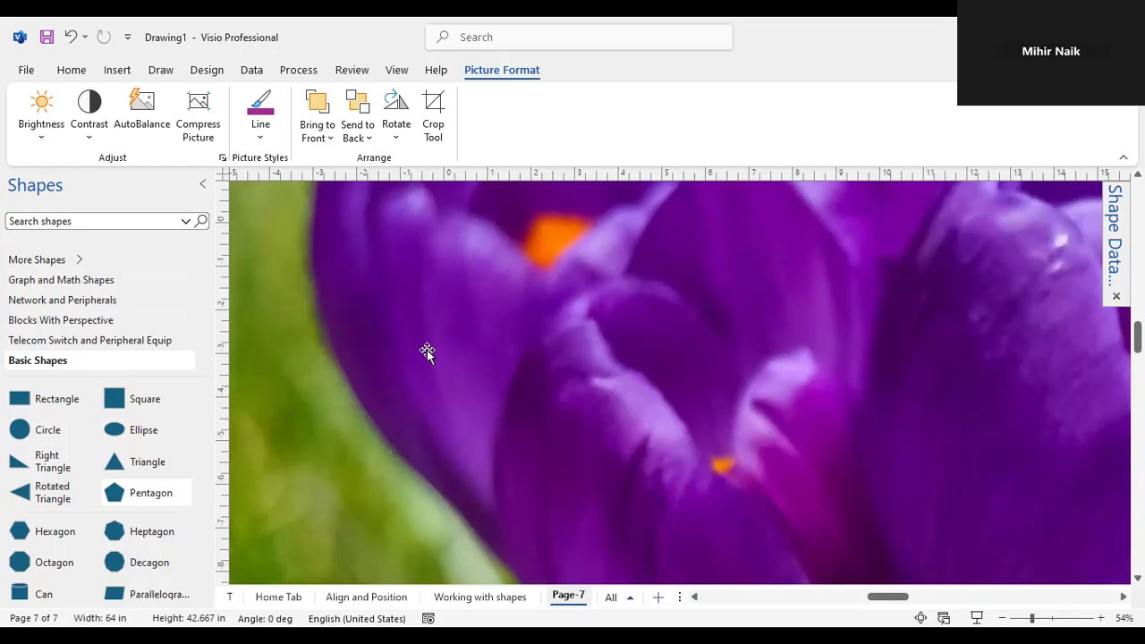
pyautogui.scroll(-1, 82, 28)
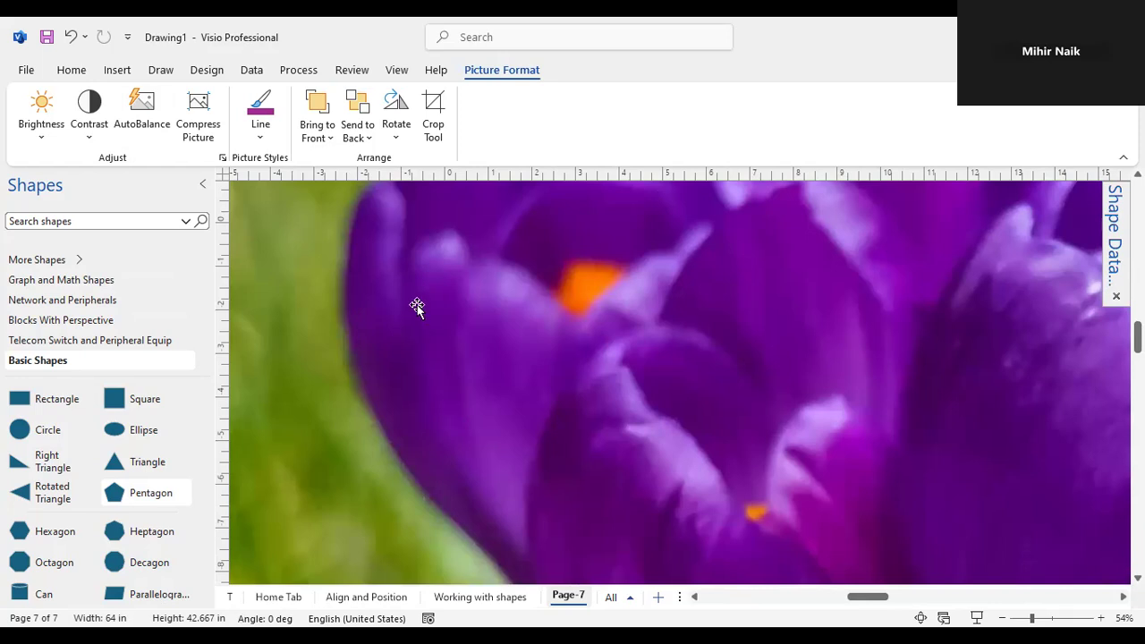
pyautogui.moveTo(388, 331); pyautogui.dragTo(519, 407)
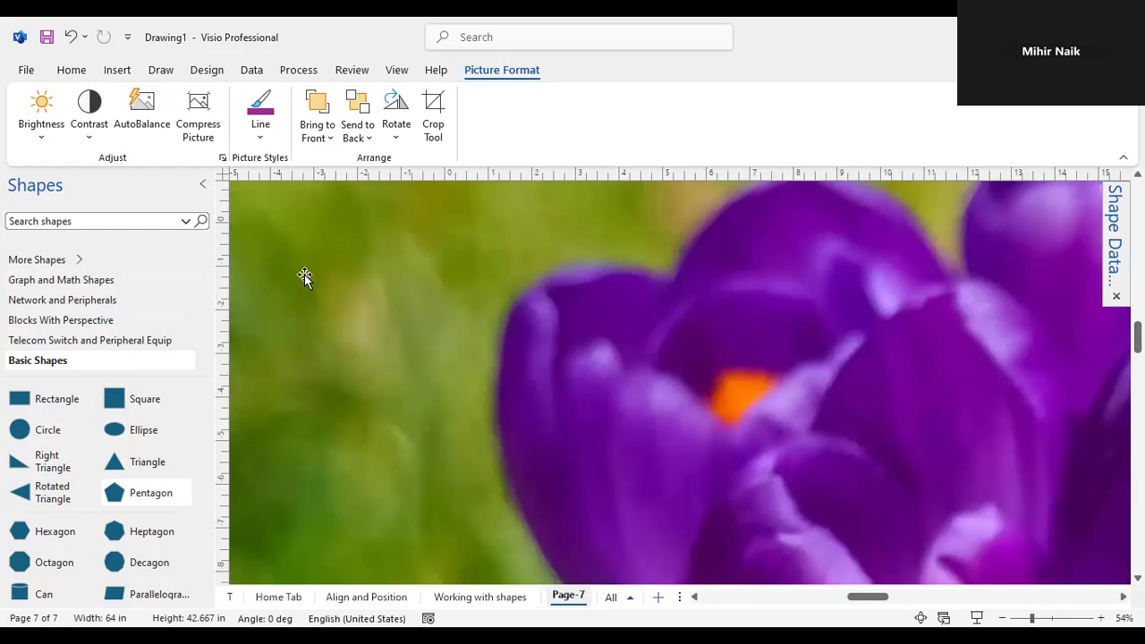
pyautogui.moveTo(239, 187); pyautogui.dragTo(281, 200)
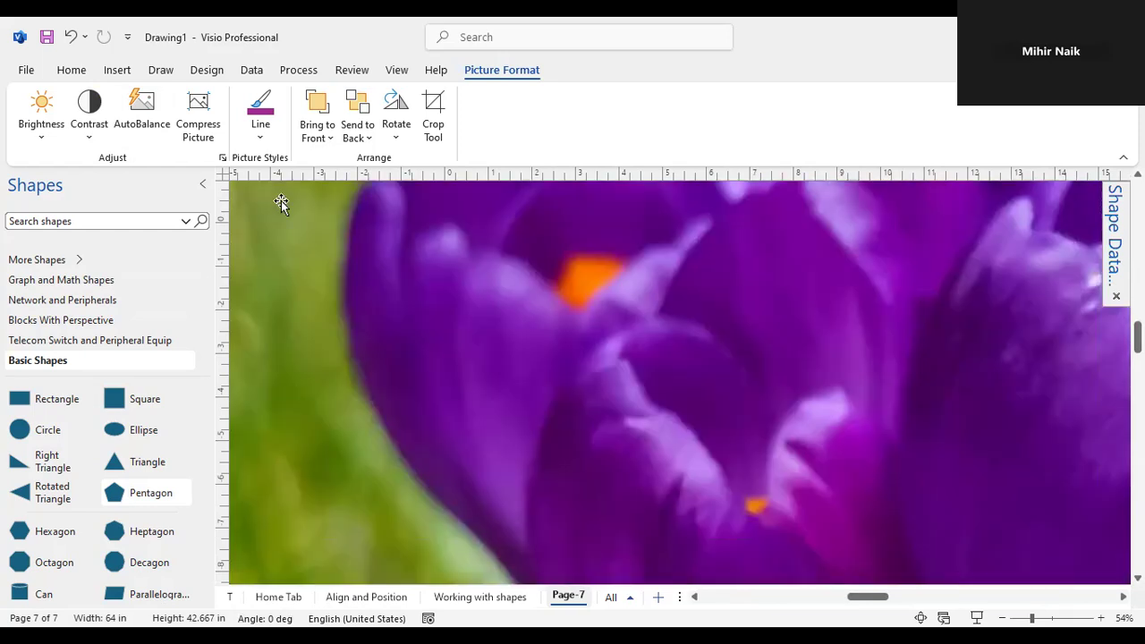
pyautogui.press('Escape')
pyautogui.click(457, 254)
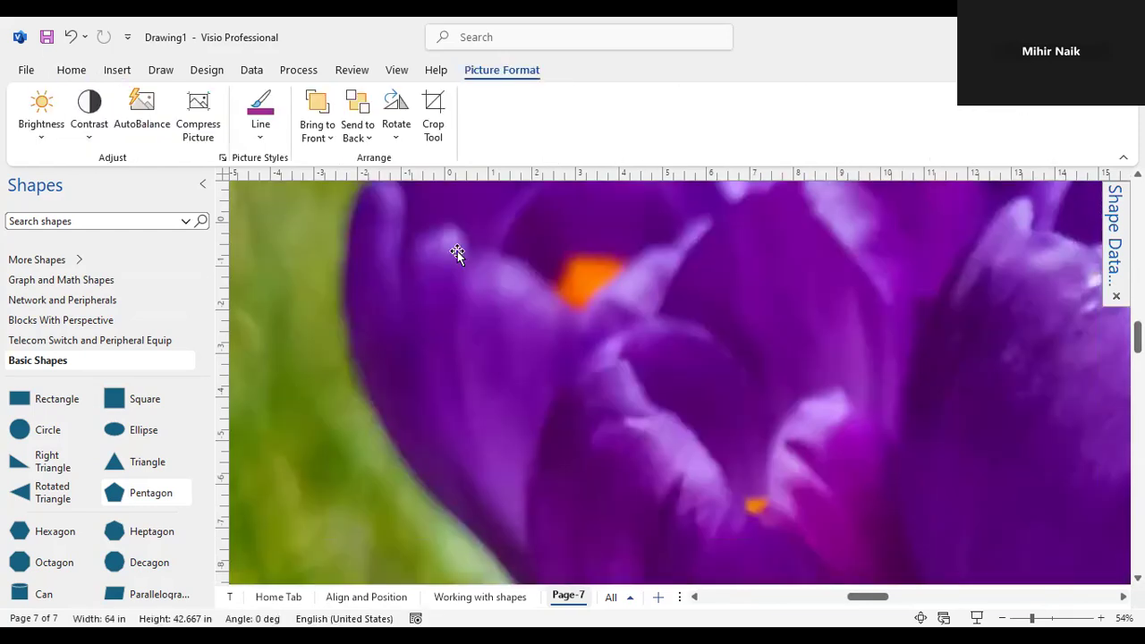
# - Shrink the oversized crocus picture from its lower-left corner to about 54.25 in by 36.17 in
pyautogui.scroll(-5, 440, 250)
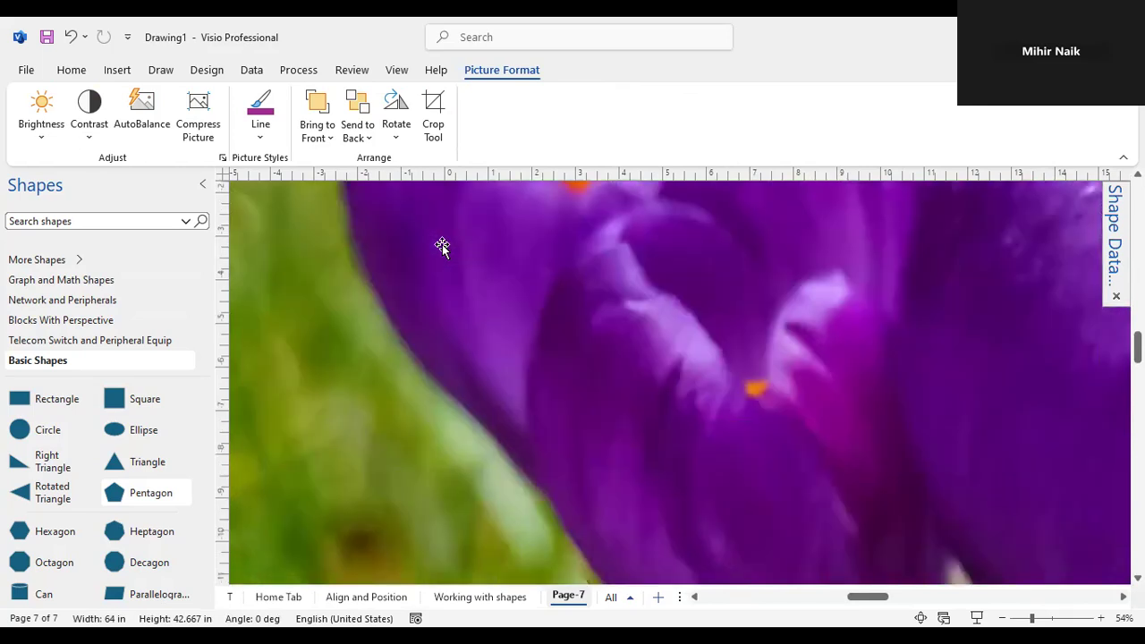
pyautogui.scroll(-15, 442, 247)
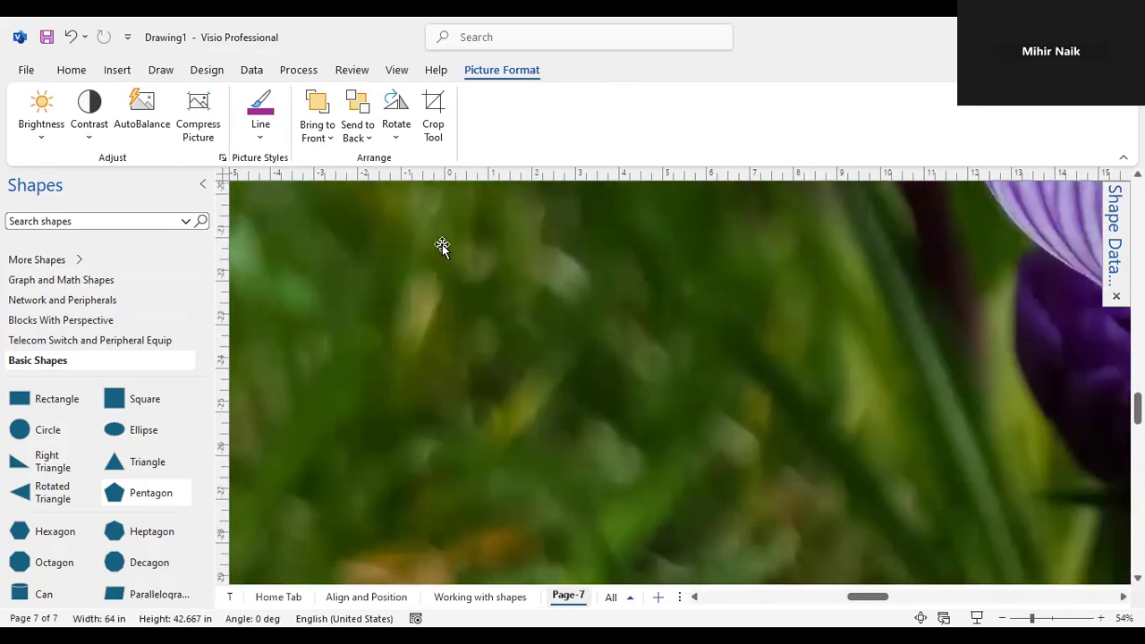
pyautogui.scroll(5, 442, 247)
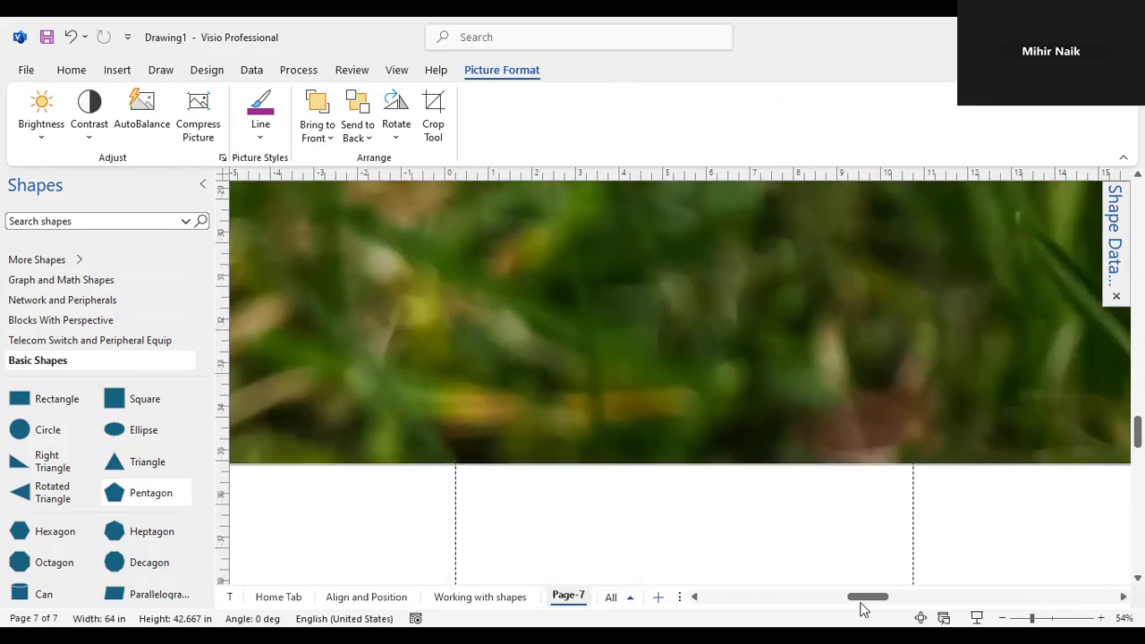
pyautogui.moveTo(861, 602); pyautogui.dragTo(806, 597)
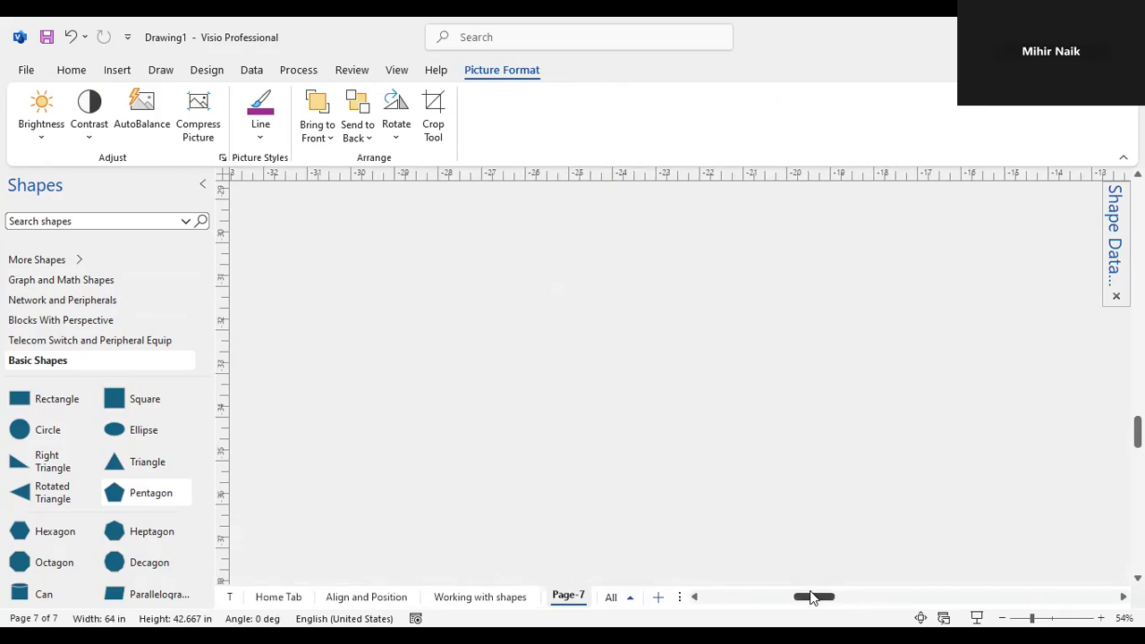
pyautogui.moveTo(808, 597); pyautogui.dragTo(852, 597)
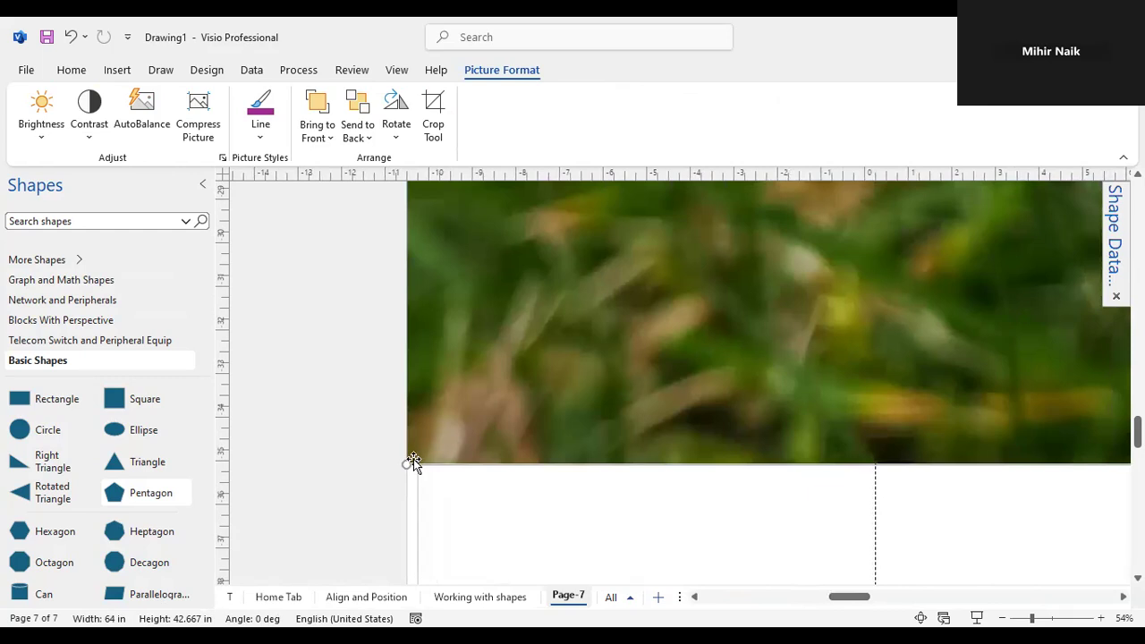
pyautogui.moveTo(565, 372); pyautogui.dragTo(715, 286)
pyautogui.scroll(3, 751, 376)
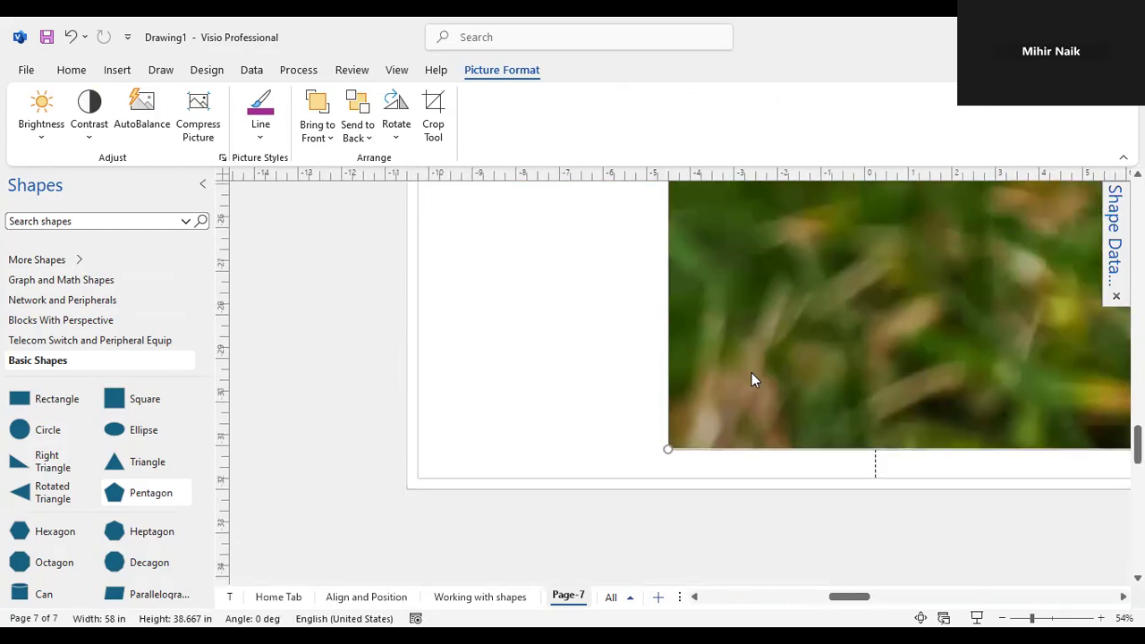
pyautogui.scroll(2, 743, 394)
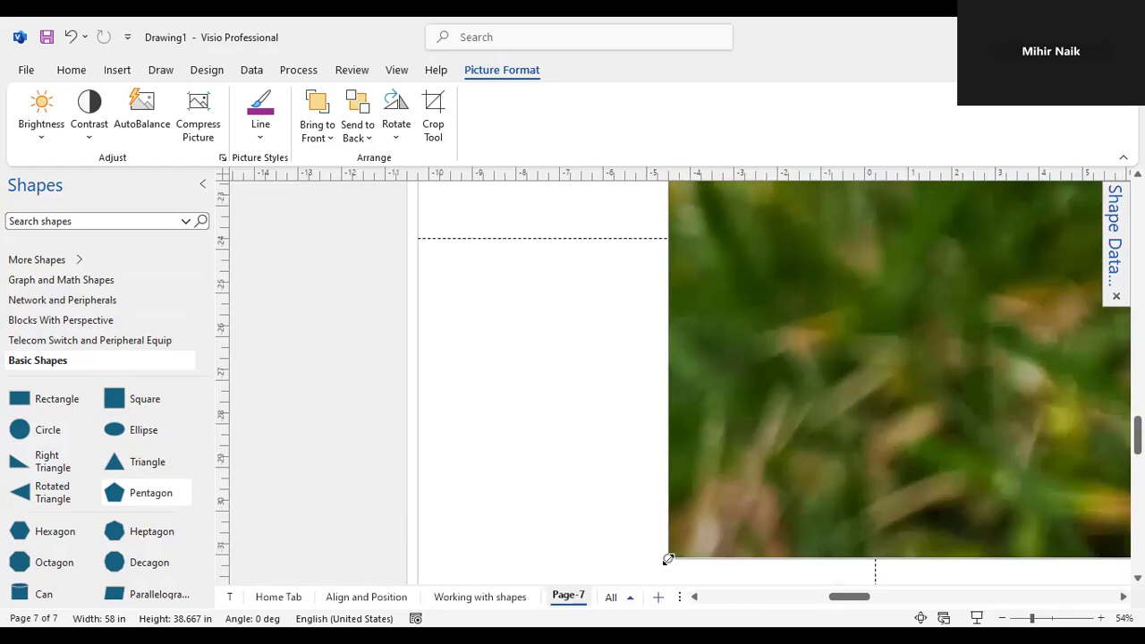
pyautogui.moveTo(813, 399); pyautogui.dragTo(834, 379)
pyautogui.moveTo(890, 322); pyautogui.dragTo(770, 337)
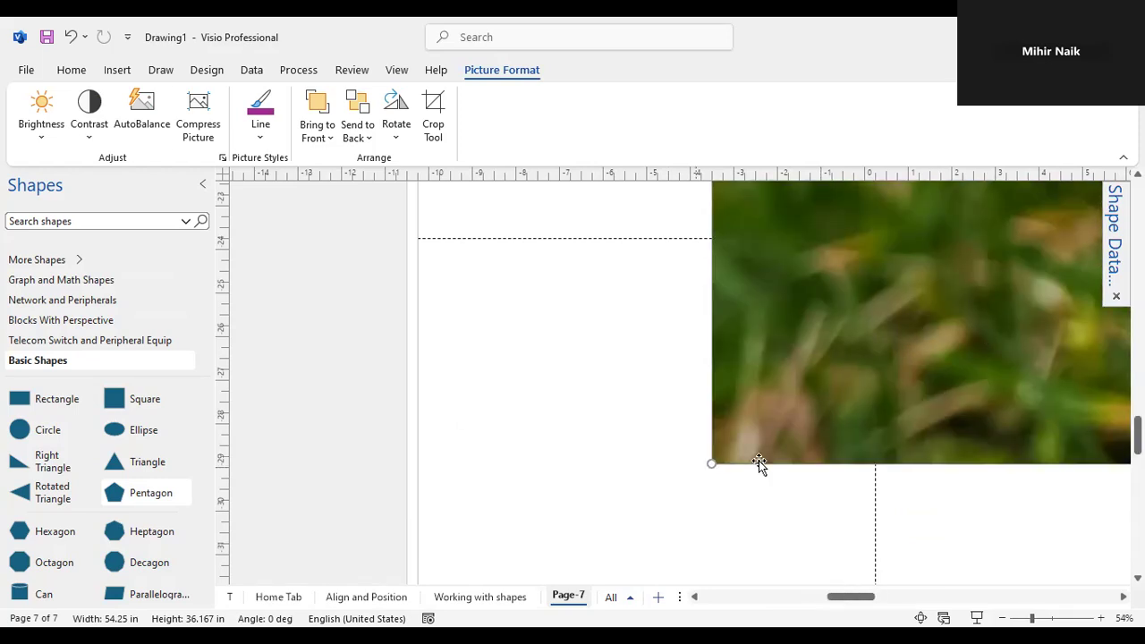
# - Reposition the crocus picture further down the page and shrink it from its lower-left corner to about 46.6 in by 31.1 in
pyautogui.moveTo(983, 328); pyautogui.dragTo(722, 469)
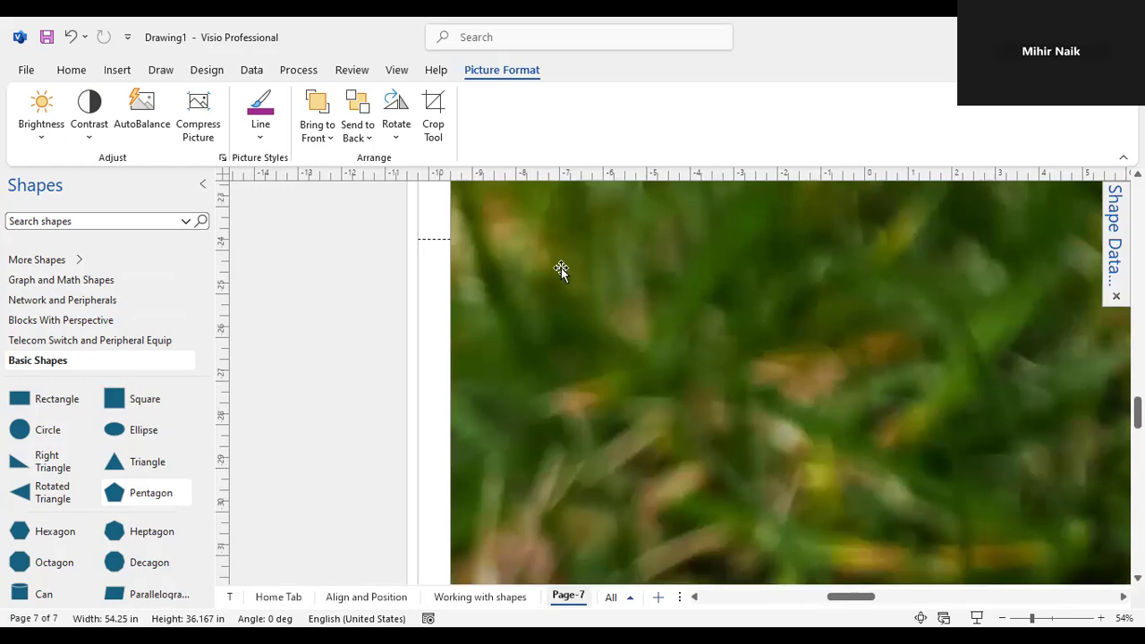
pyautogui.moveTo(577, 301); pyautogui.dragTo(588, 351)
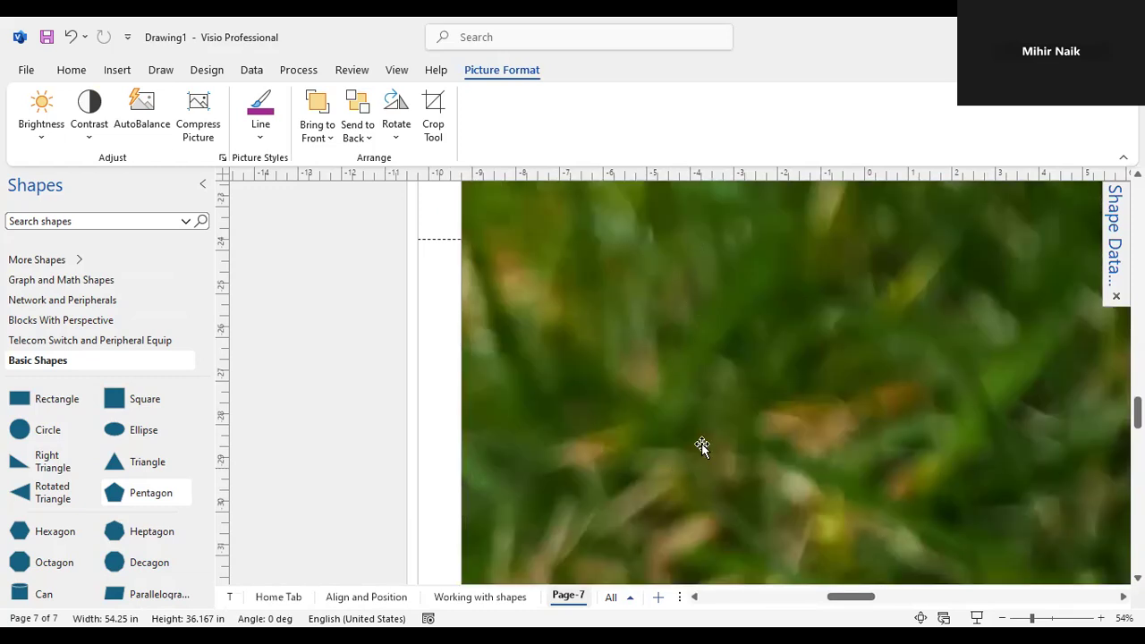
pyautogui.moveTo(549, 323); pyautogui.dragTo(679, 457)
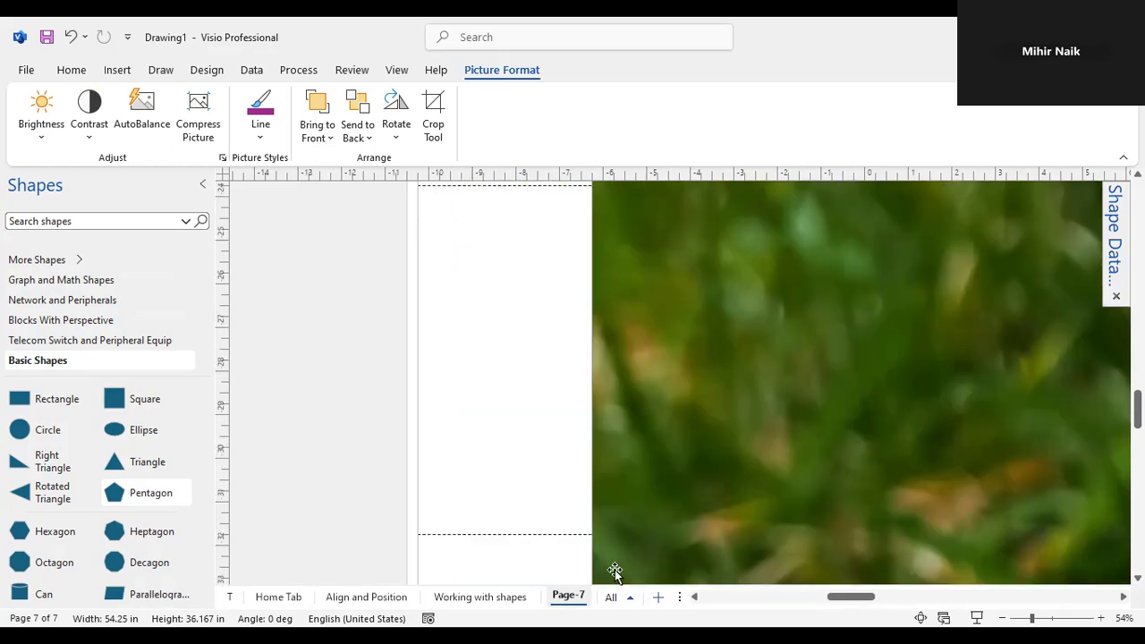
pyautogui.scroll(-3, 659, 549)
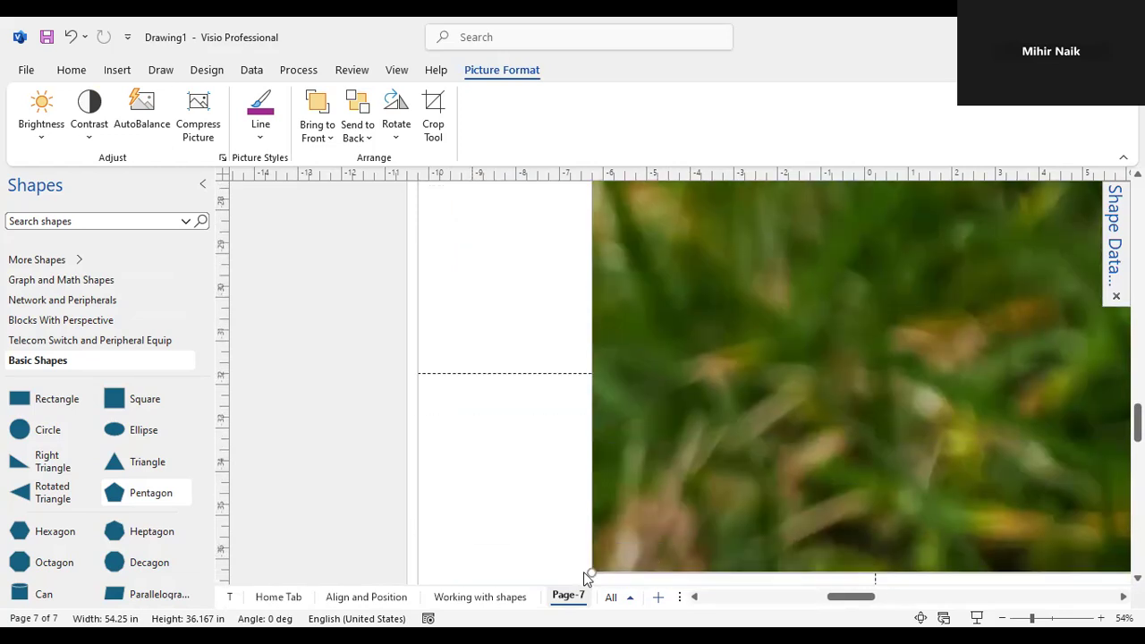
pyautogui.moveTo(693, 495); pyautogui.dragTo(894, 365)
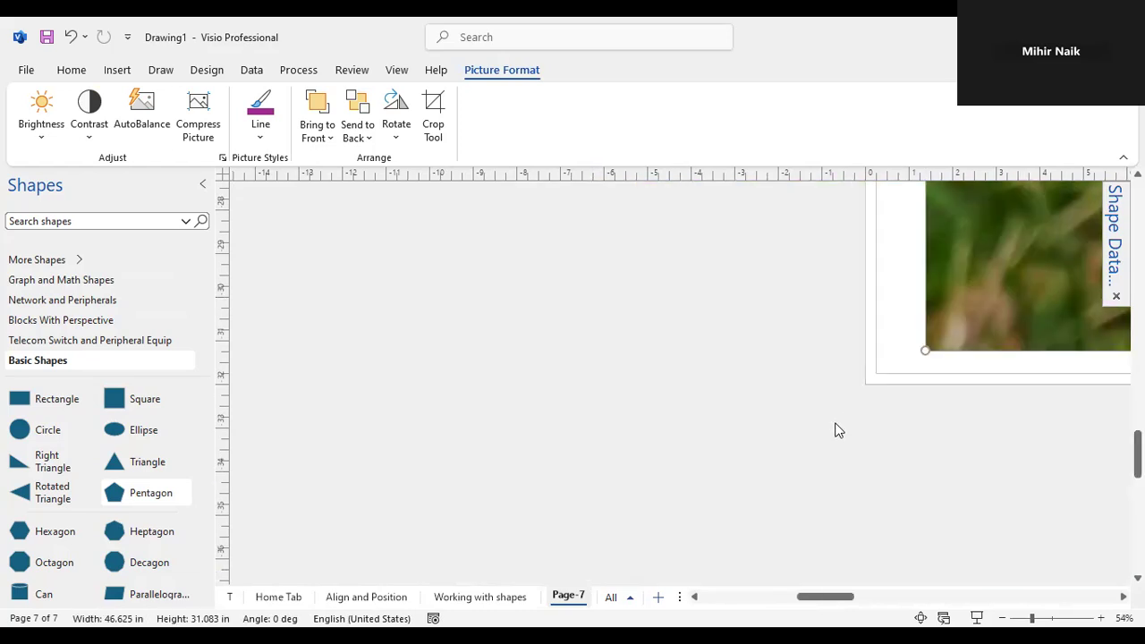
# - Shrink the crocus picture from its upper-left corner to about 39.75 in by 26.5 in
pyautogui.scroll(9, 838, 430)
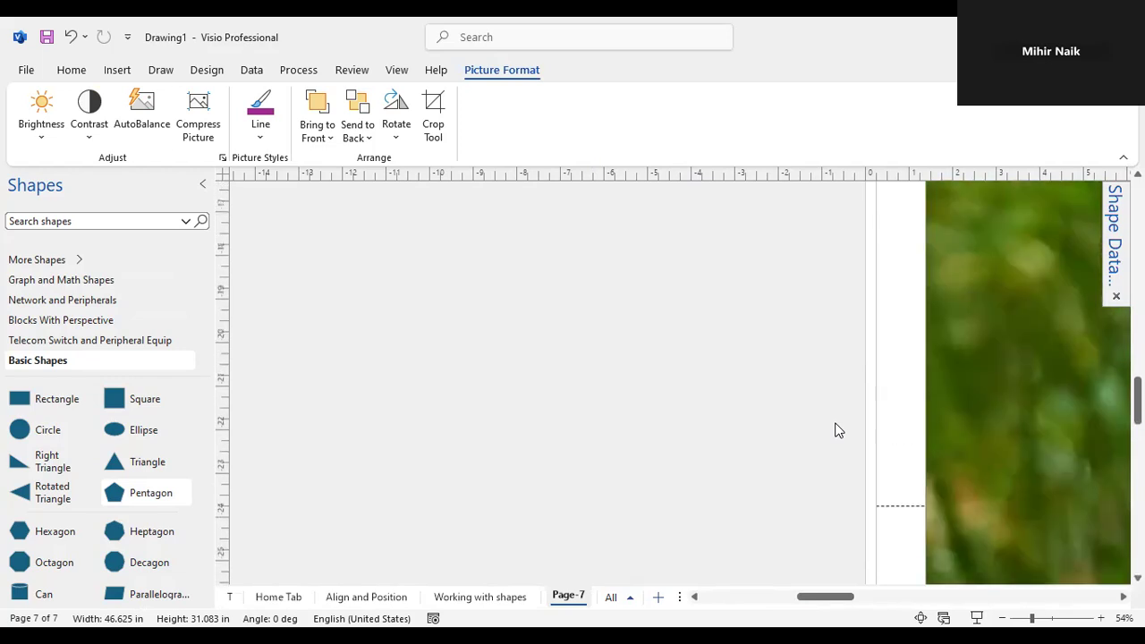
pyautogui.scroll(8, 838, 431)
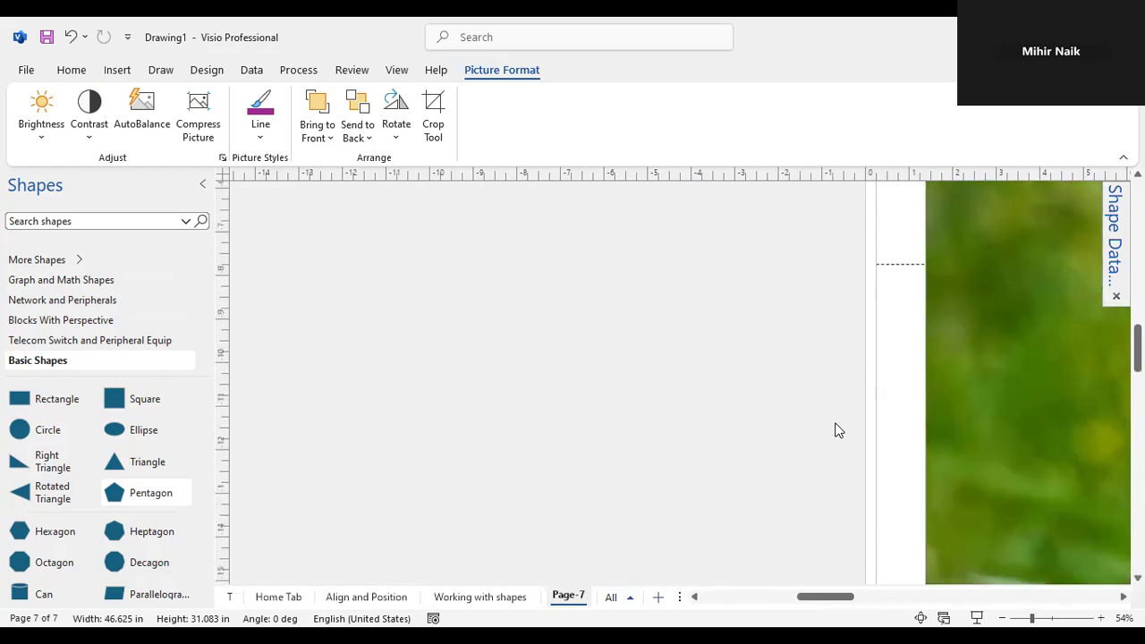
pyautogui.scroll(8, 838, 430)
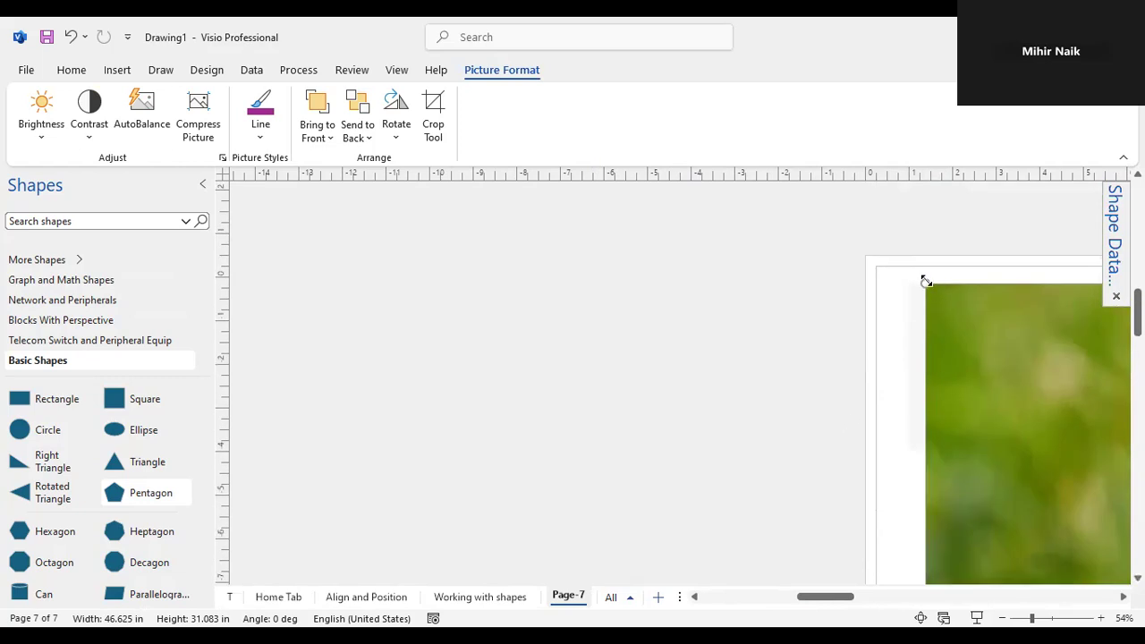
pyautogui.moveTo(981, 347); pyautogui.dragTo(1114, 561)
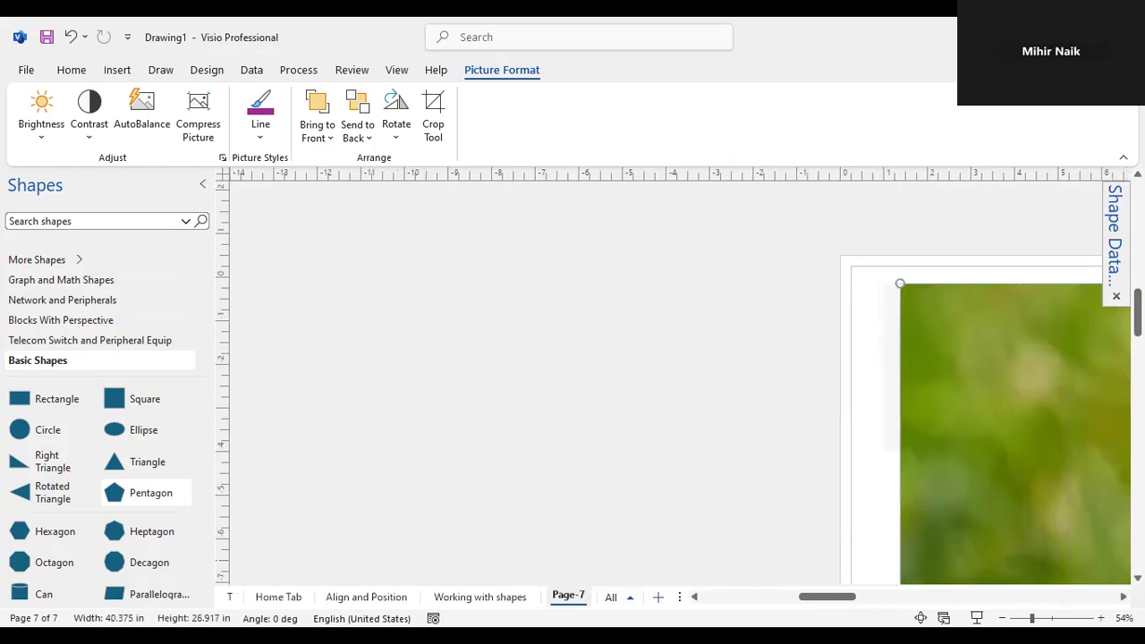
pyautogui.scroll(-4, 883, 397)
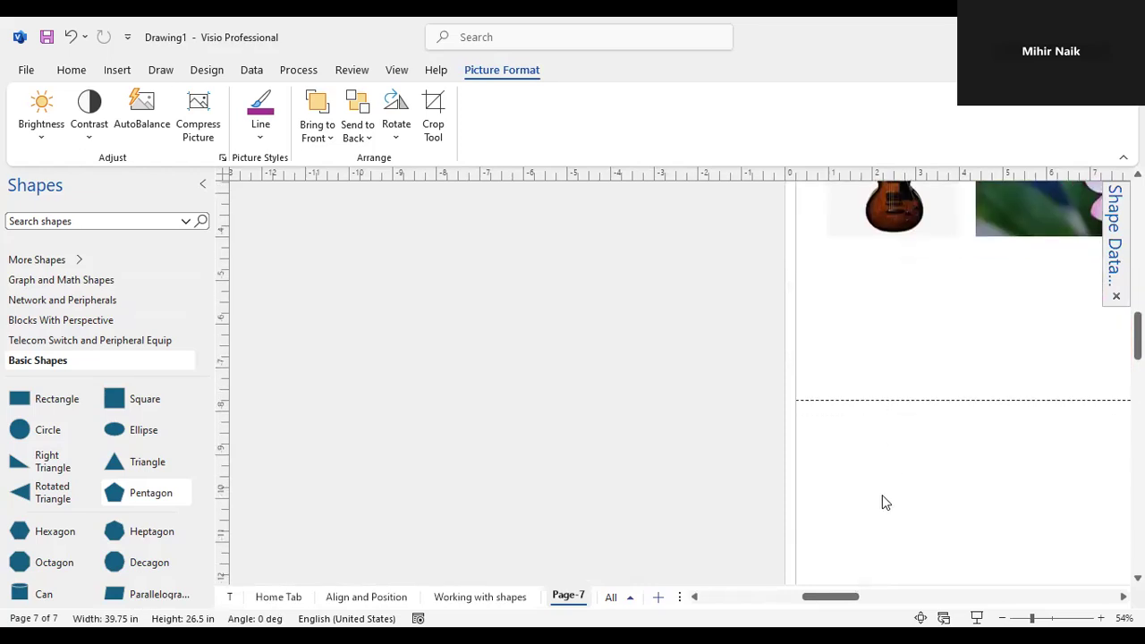
# - Shrink the crocus picture to about 27.25 in by 18.17 in and move it back up towards the pink flower picture
pyautogui.moveTo(833, 598)
pyautogui.mouseDown()
pyautogui.moveTo(913, 600)
pyautogui.moveTo(873, 599)
pyautogui.mouseUp()
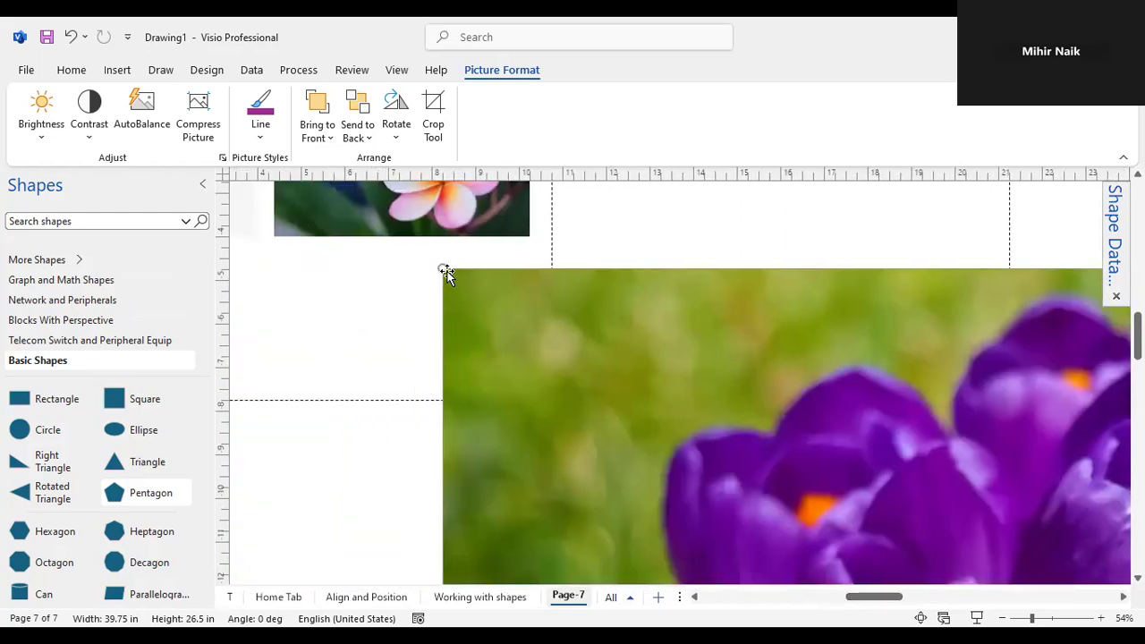
pyautogui.moveTo(547, 355); pyautogui.dragTo(879, 431)
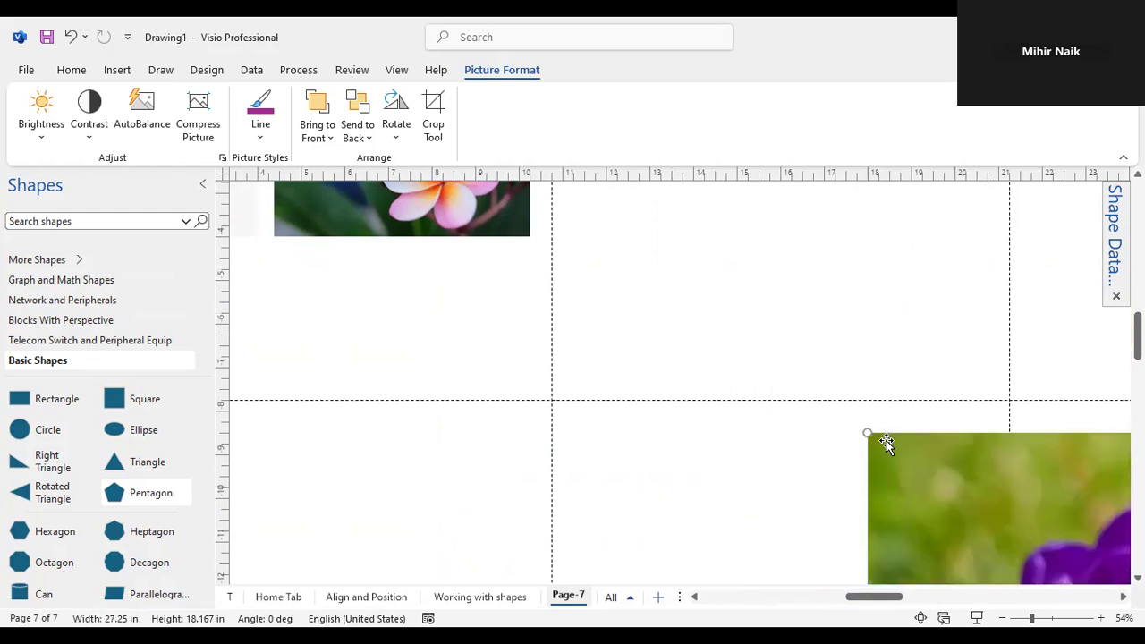
pyautogui.hotkey('ctrl', 'z')
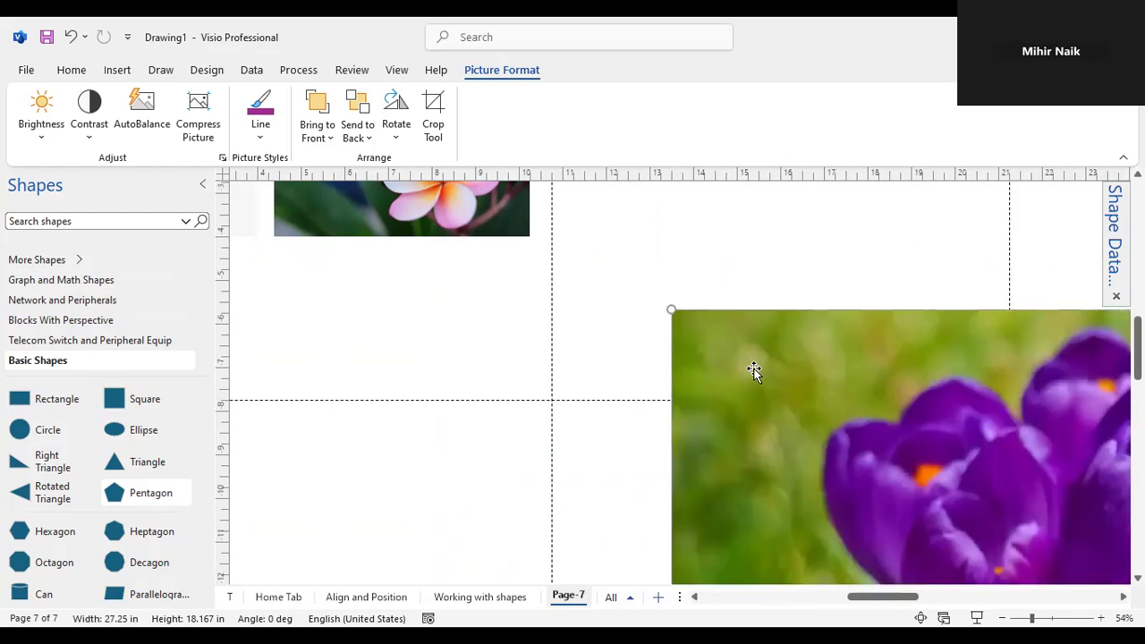
pyautogui.moveTo(712, 340); pyautogui.dragTo(593, 246)
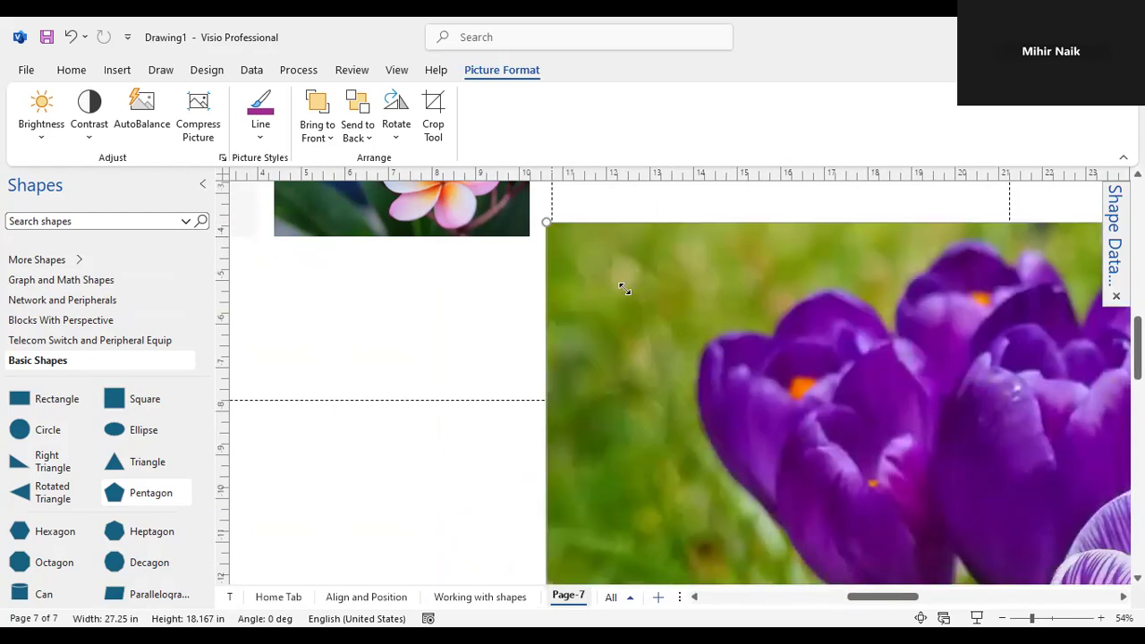
# - Shrink the crocus picture in stages to about 5.25 in by 3.5 in, moving it back towards the pink flower between resizes
pyautogui.moveTo(802, 423); pyautogui.dragTo(843, 433)
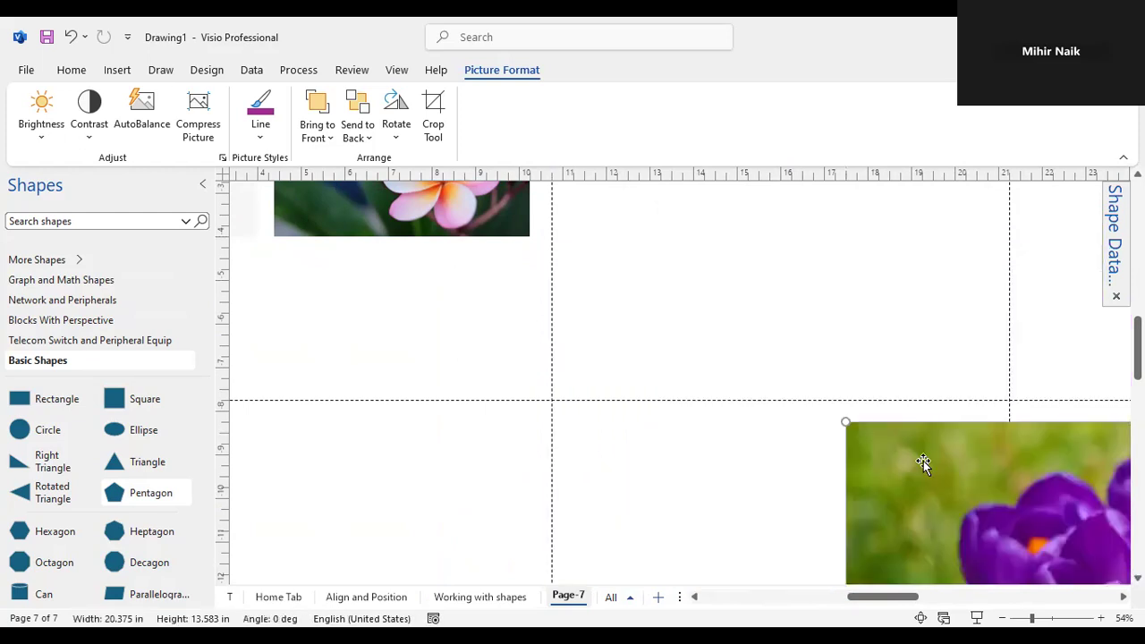
pyautogui.moveTo(899, 456); pyautogui.dragTo(643, 288)
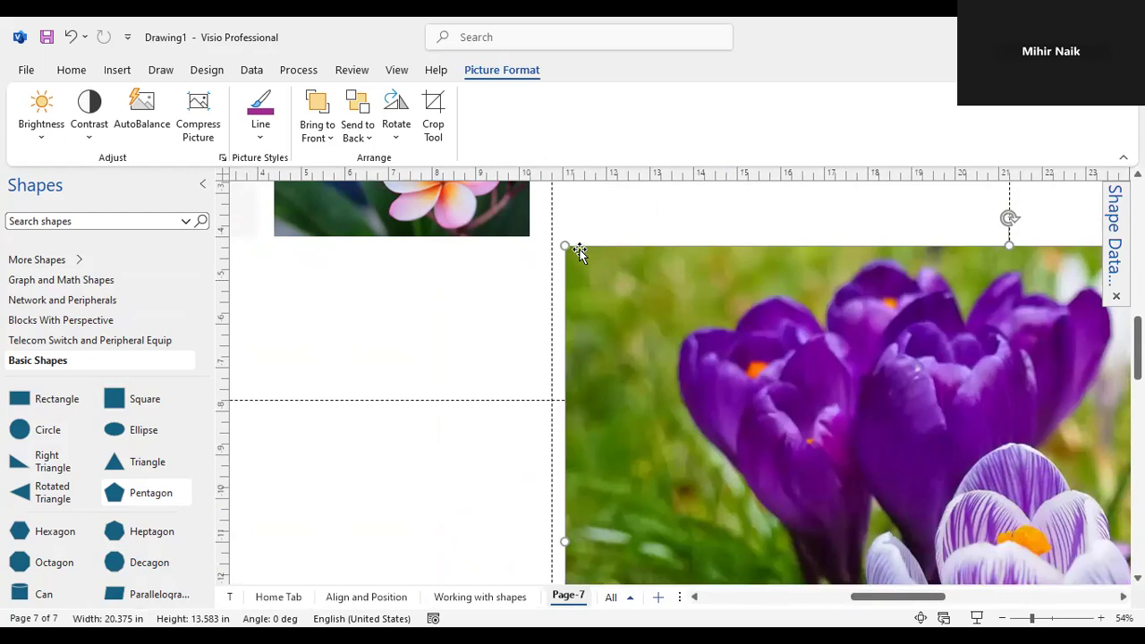
pyautogui.moveTo(633, 299); pyautogui.dragTo(764, 394)
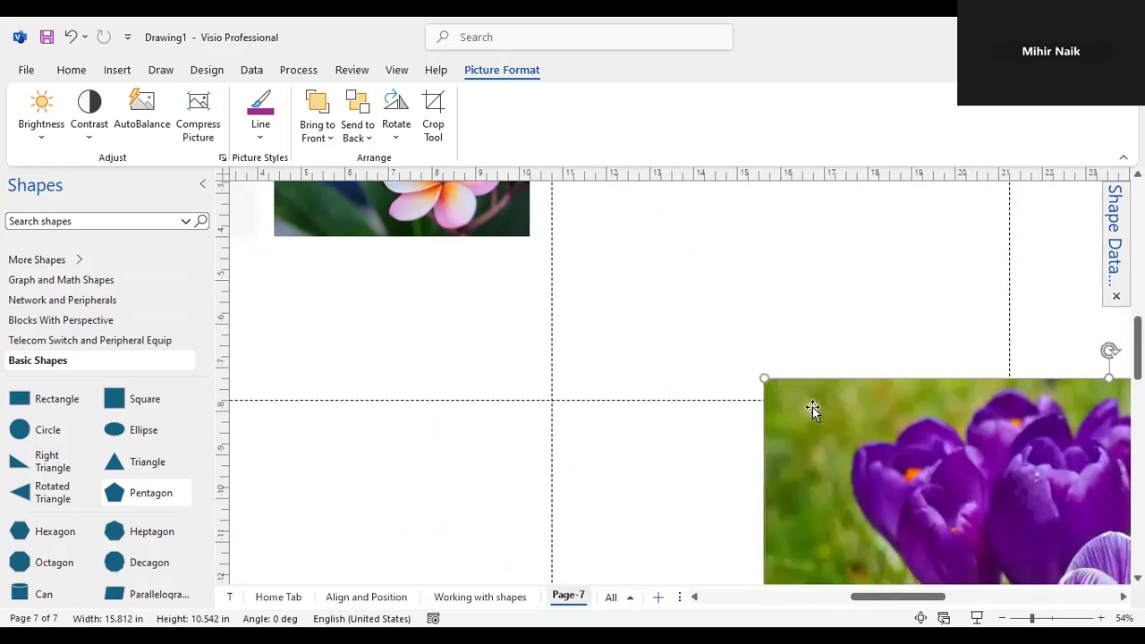
pyautogui.moveTo(828, 410); pyautogui.dragTo(547, 279)
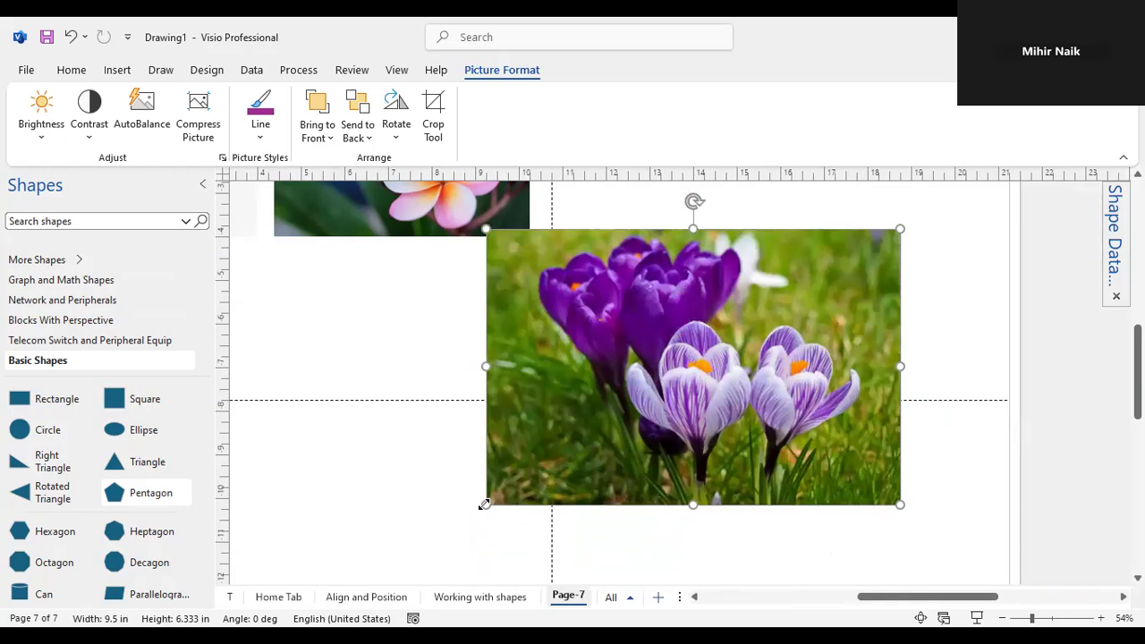
pyautogui.moveTo(488, 504); pyautogui.dragTo(713, 383)
# - Place the crocus picture directly below the pink flower picture with their right edges aligned, and deselect it
pyautogui.scroll(5, 925, 490)
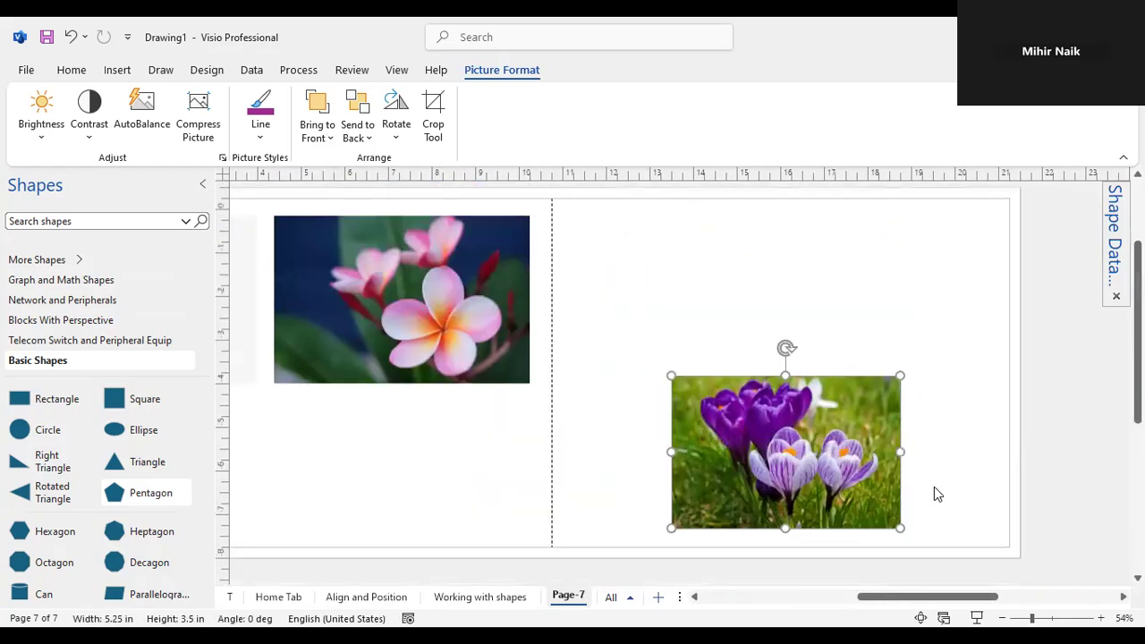
pyautogui.scroll(-4, 936, 493)
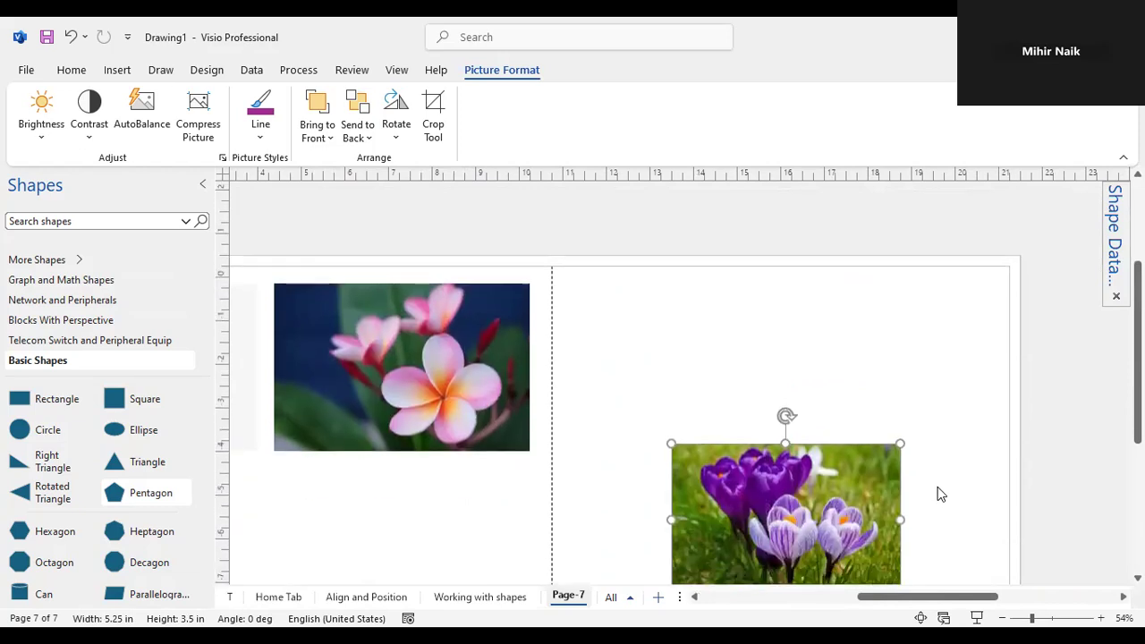
pyautogui.moveTo(807, 348); pyautogui.dragTo(459, 365)
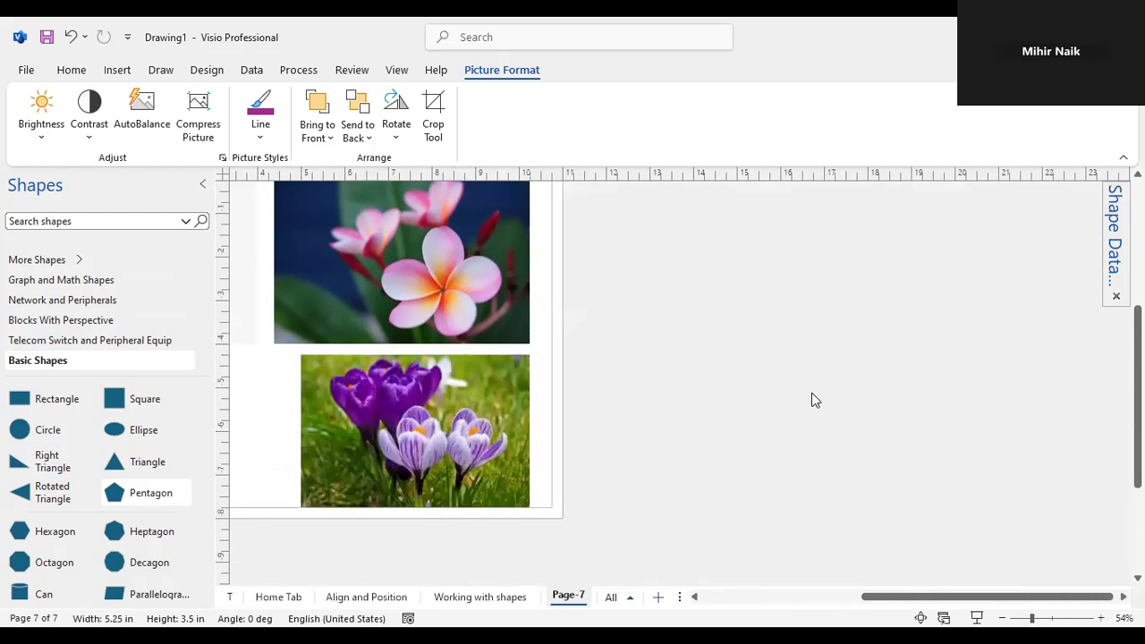
pyautogui.click(828, 406)
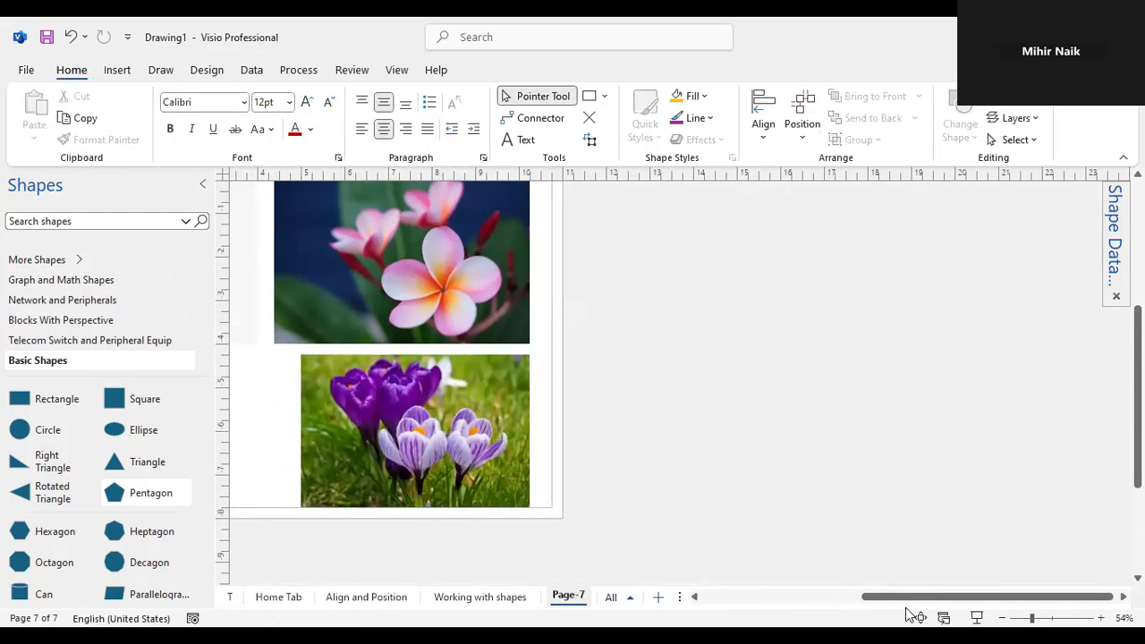
pyautogui.moveTo(914, 605); pyautogui.dragTo(845, 607)
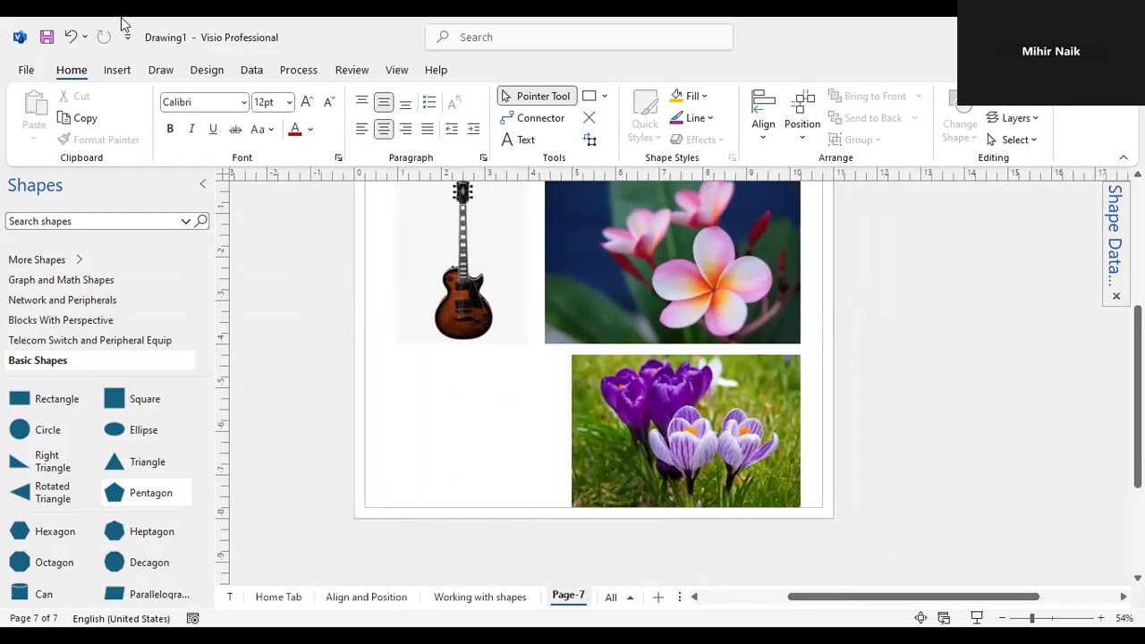
# - Insert the stock icon of two people seated at a table
pyautogui.click(123, 75)
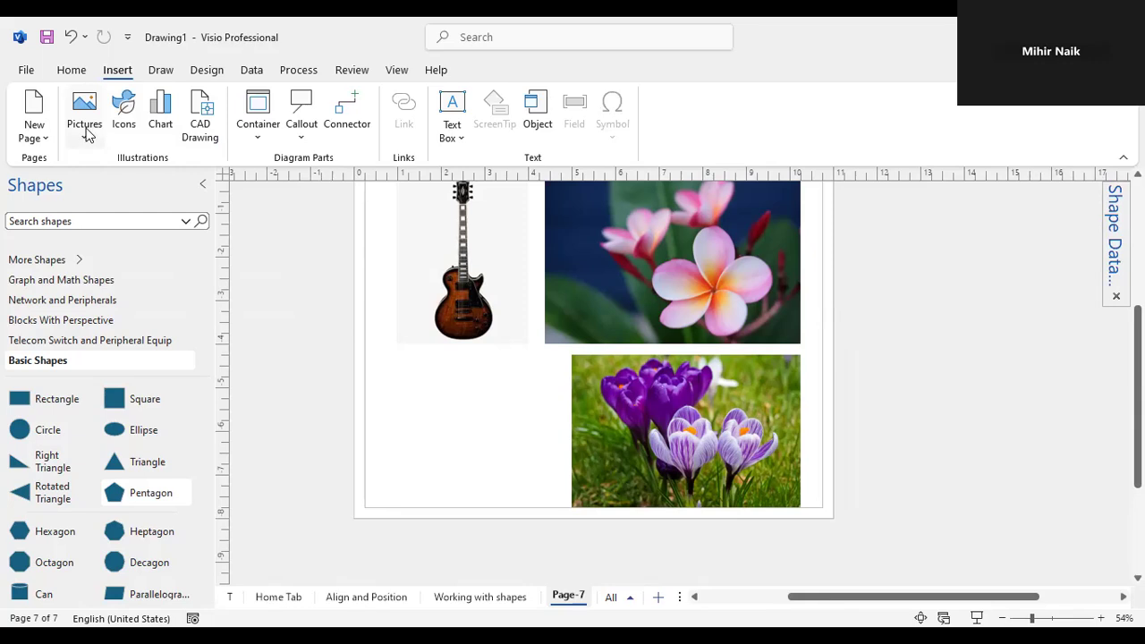
pyautogui.click(84, 125)
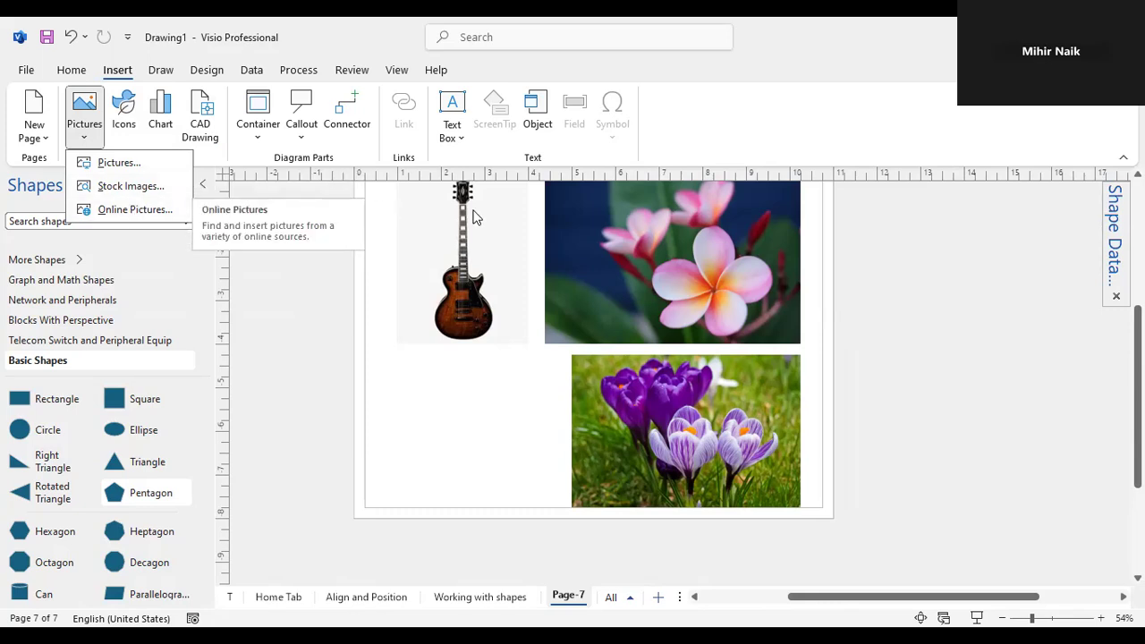
pyautogui.click(902, 252)
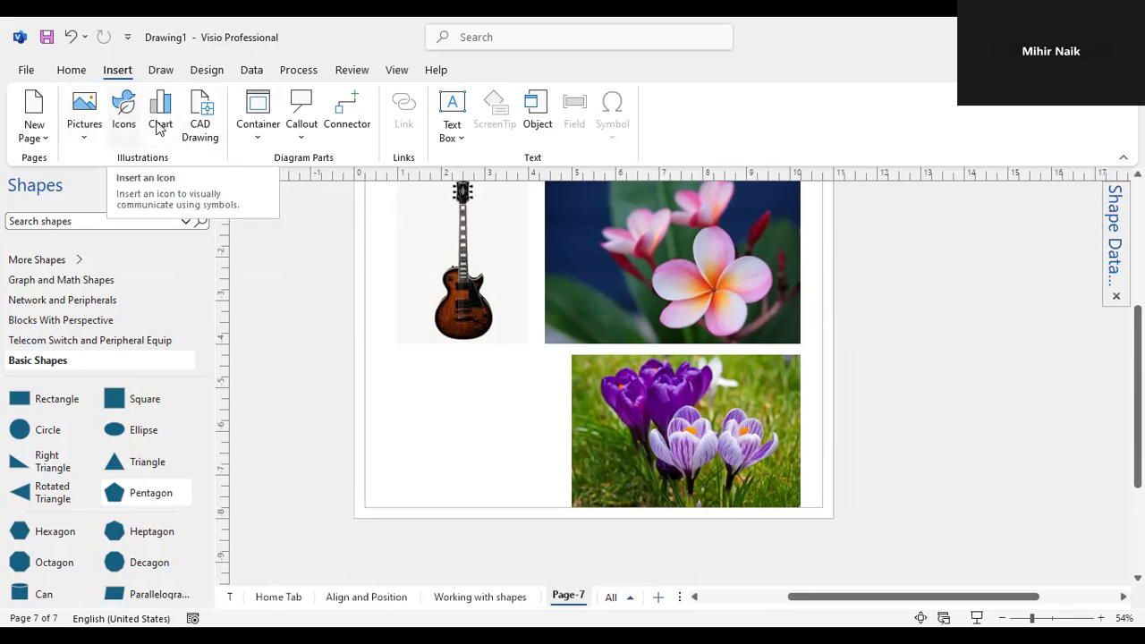
pyautogui.click(127, 107)
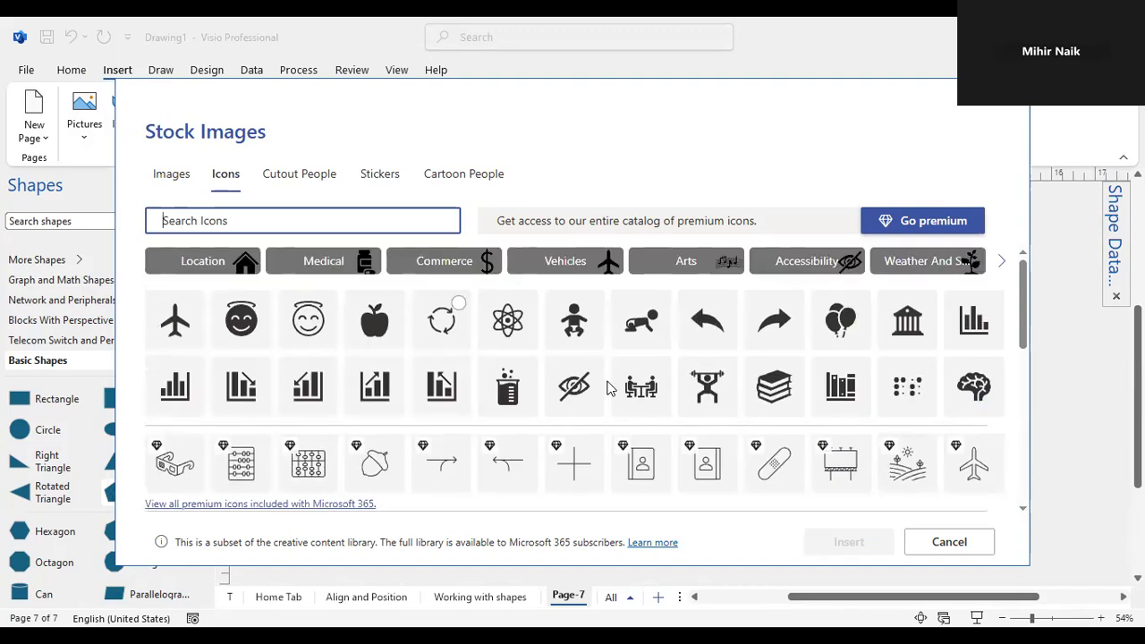
pyautogui.click(639, 385)
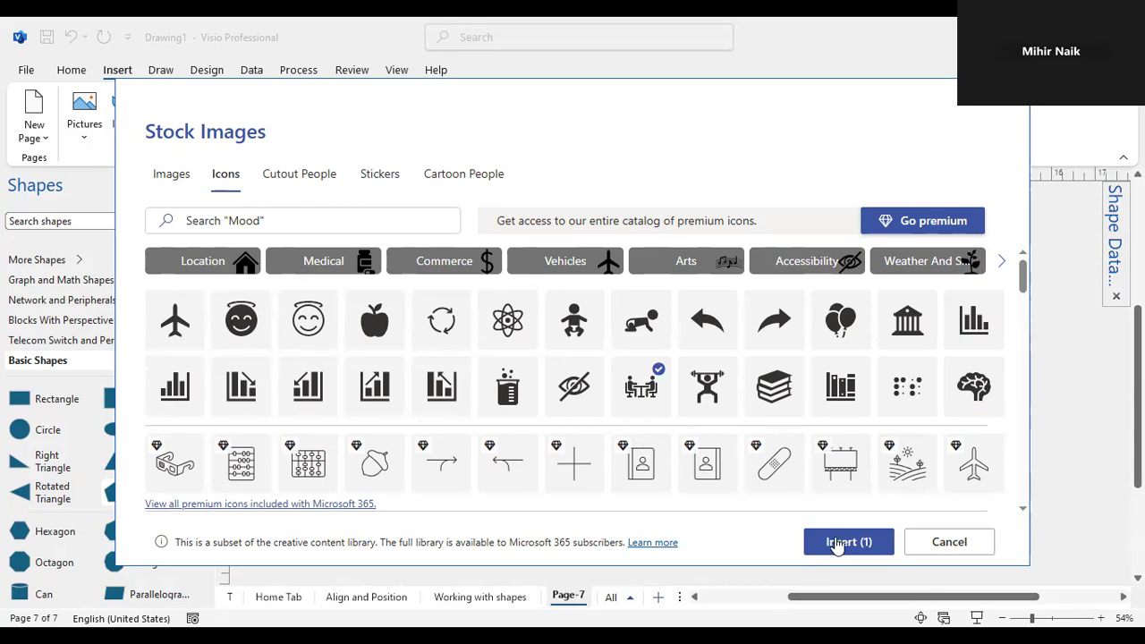
pyautogui.click(836, 544)
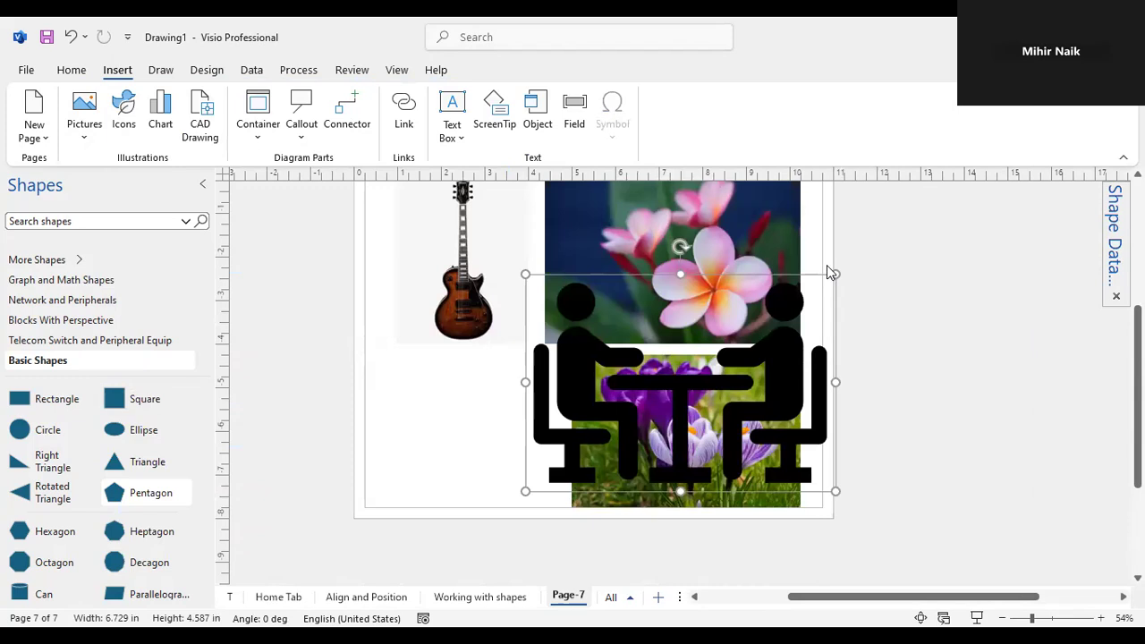
# - Shrink the seated-people icon to about 3.37 in by 2.3 in and place it below the guitar picture
pyautogui.moveTo(833, 271); pyautogui.dragTo(733, 344)
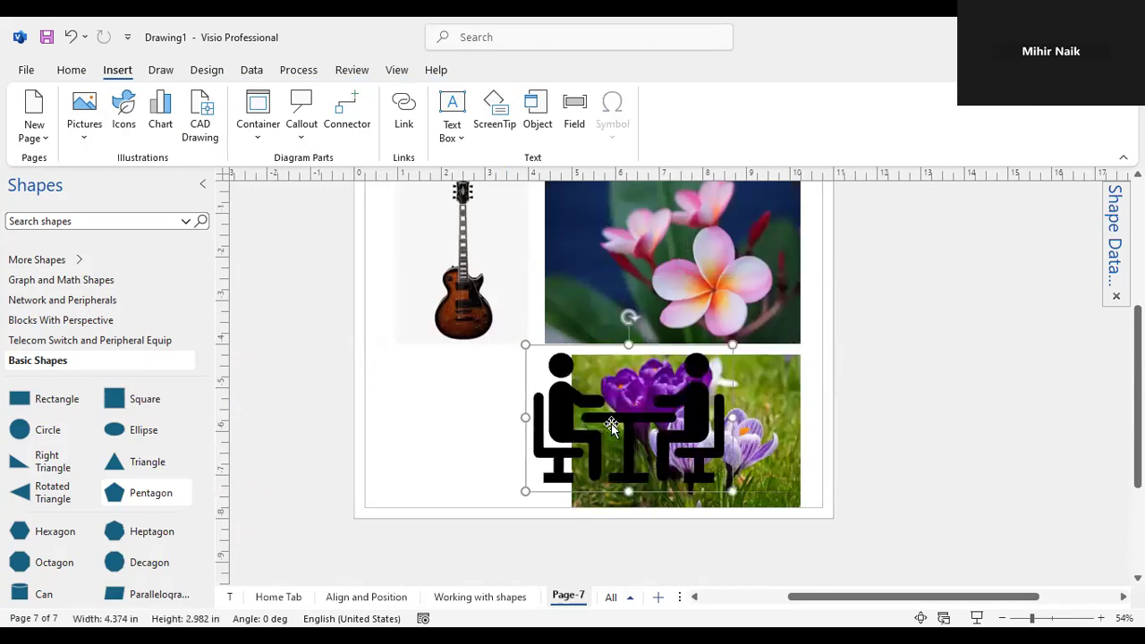
pyautogui.moveTo(501, 407); pyautogui.dragTo(414, 379)
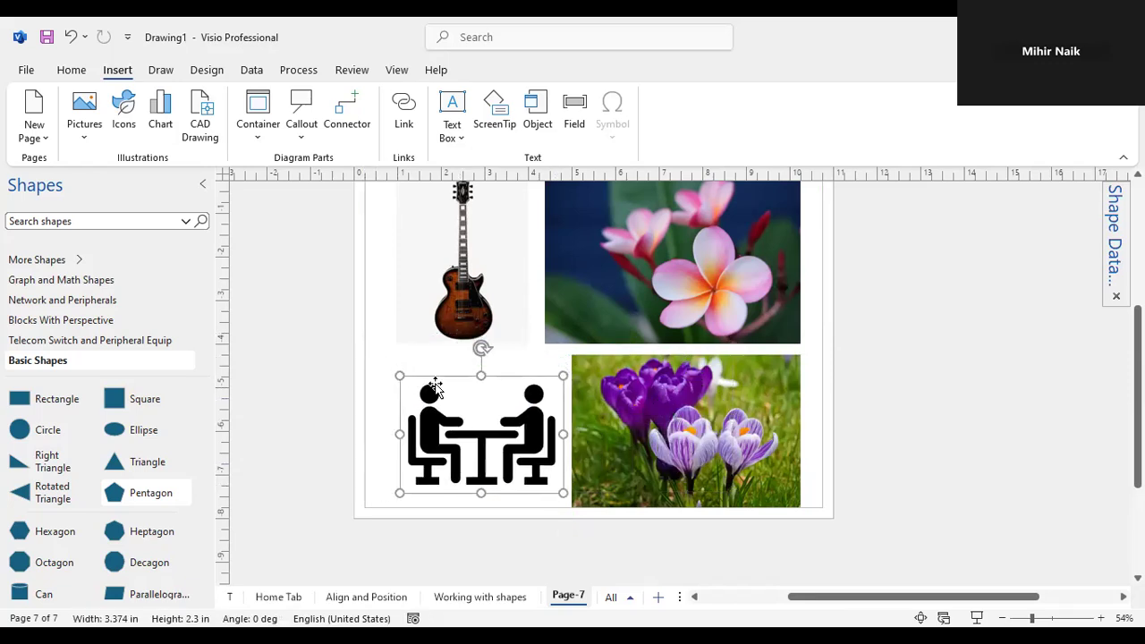
pyautogui.press('Escape')
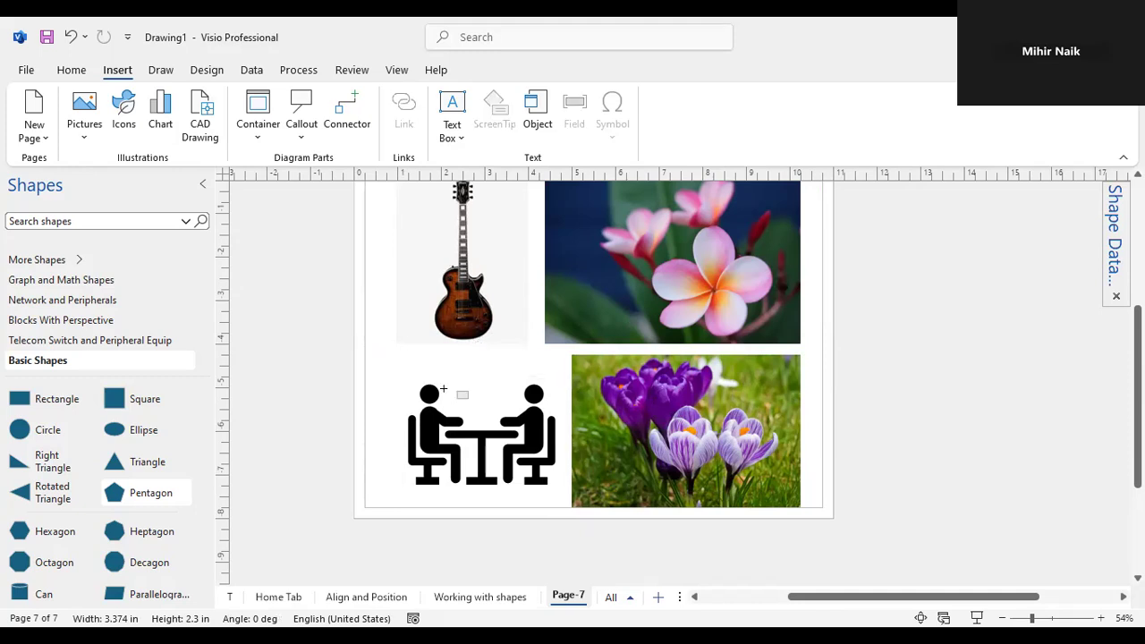
pyautogui.moveTo(406, 392); pyautogui.dragTo(378, 389)
pyautogui.click(928, 348)
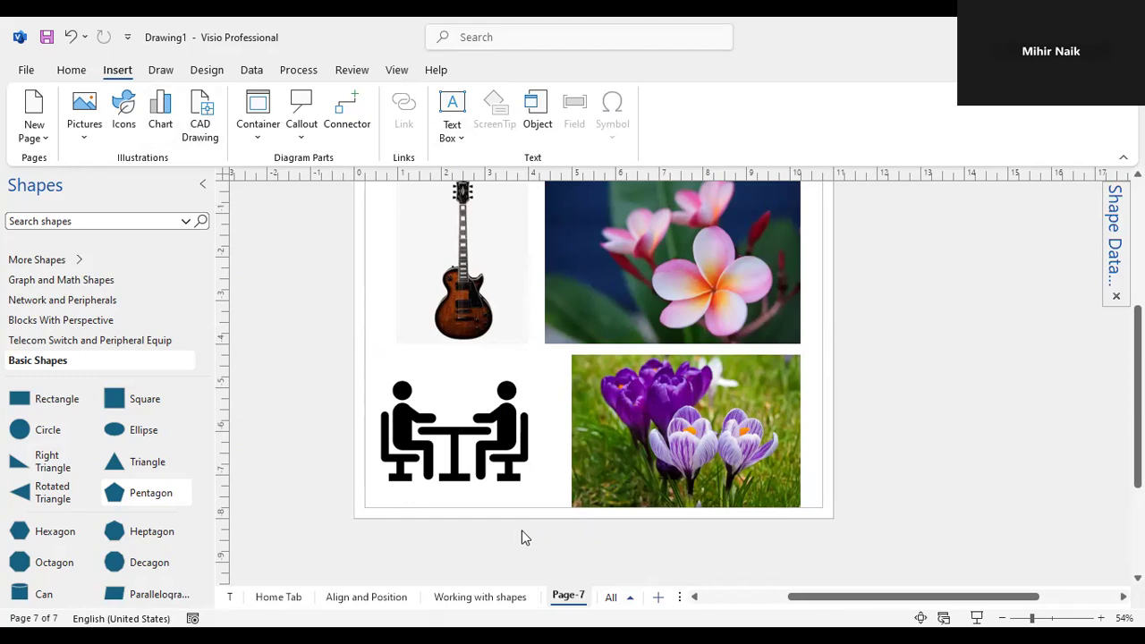
# - Rename the current page as Images
pyautogui.rightClick(572, 599)
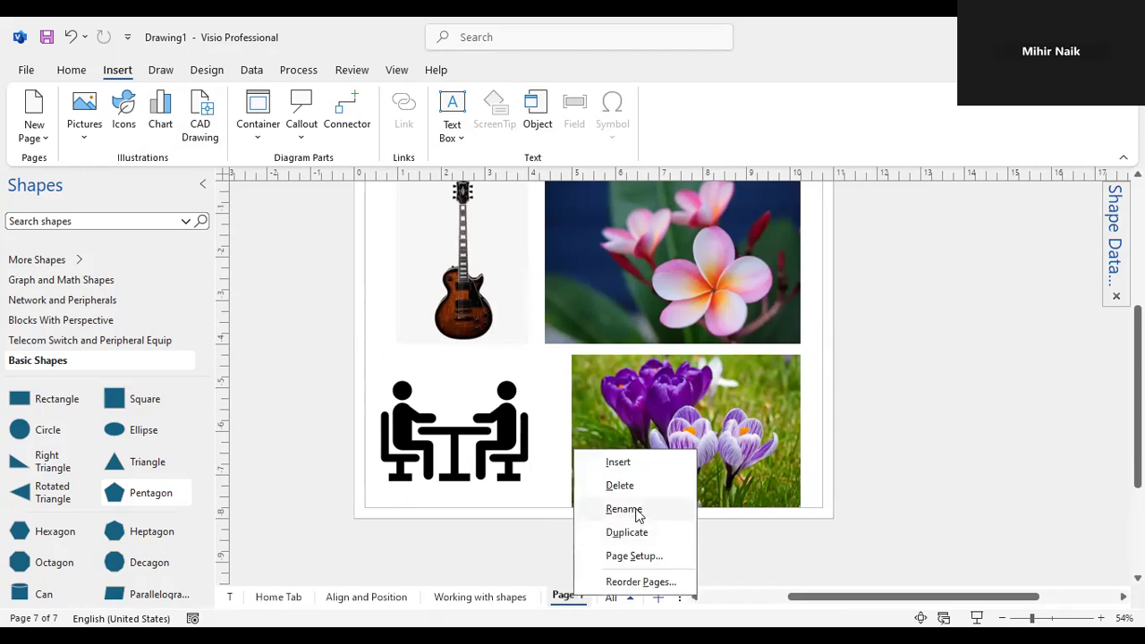
pyautogui.click(623, 509)
pyautogui.write('Im')
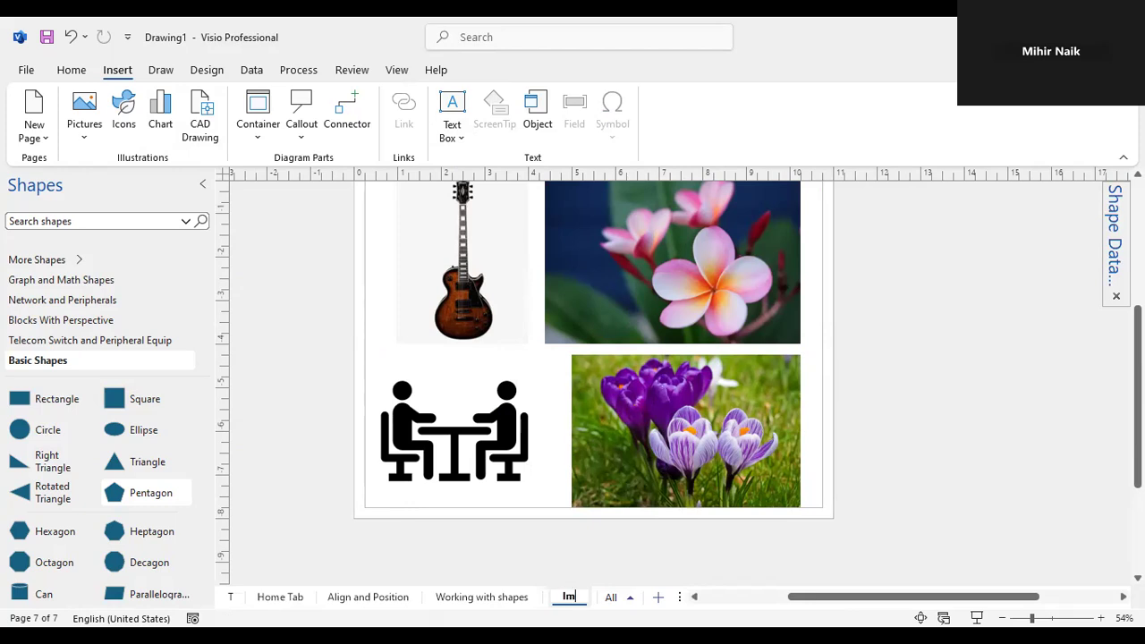
pyautogui.write('ages')
pyautogui.press('Return')
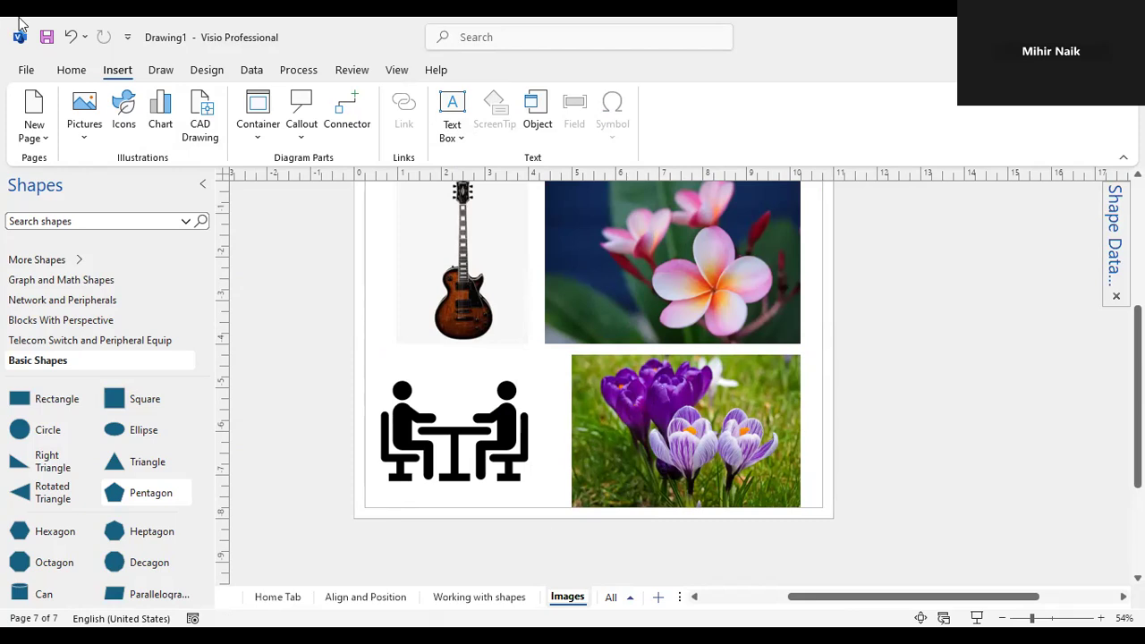
pyautogui.click(864, 324)
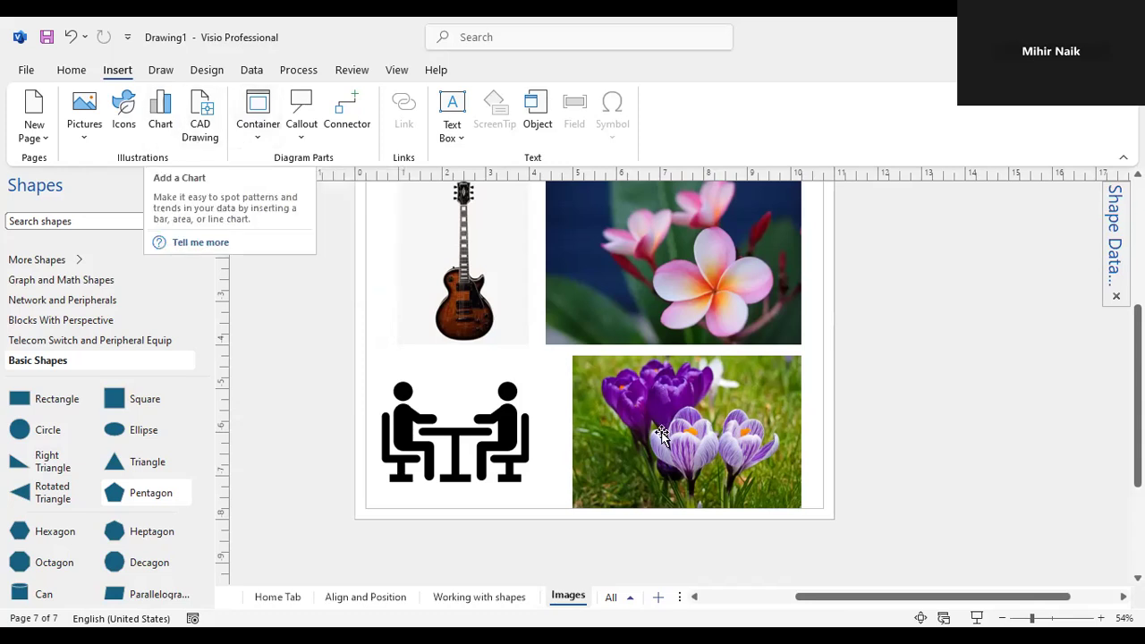
# - Insert a column chart on a new page and set its Jan Food value to 22 in the chart's data sheet
pyautogui.click(663, 597)
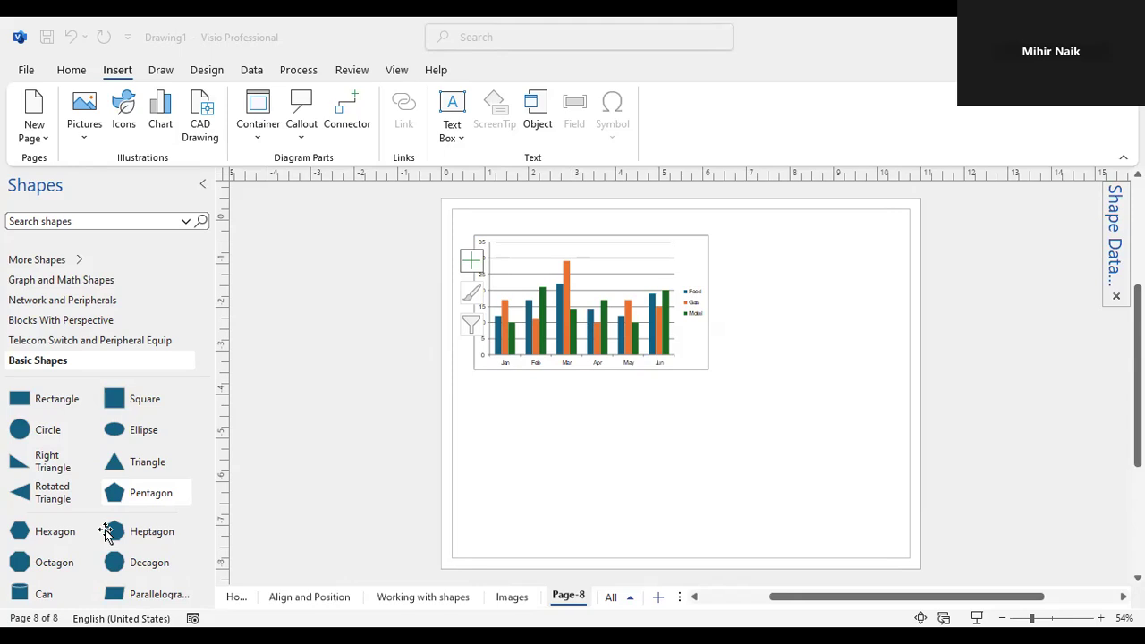
pyautogui.click(224, 507)
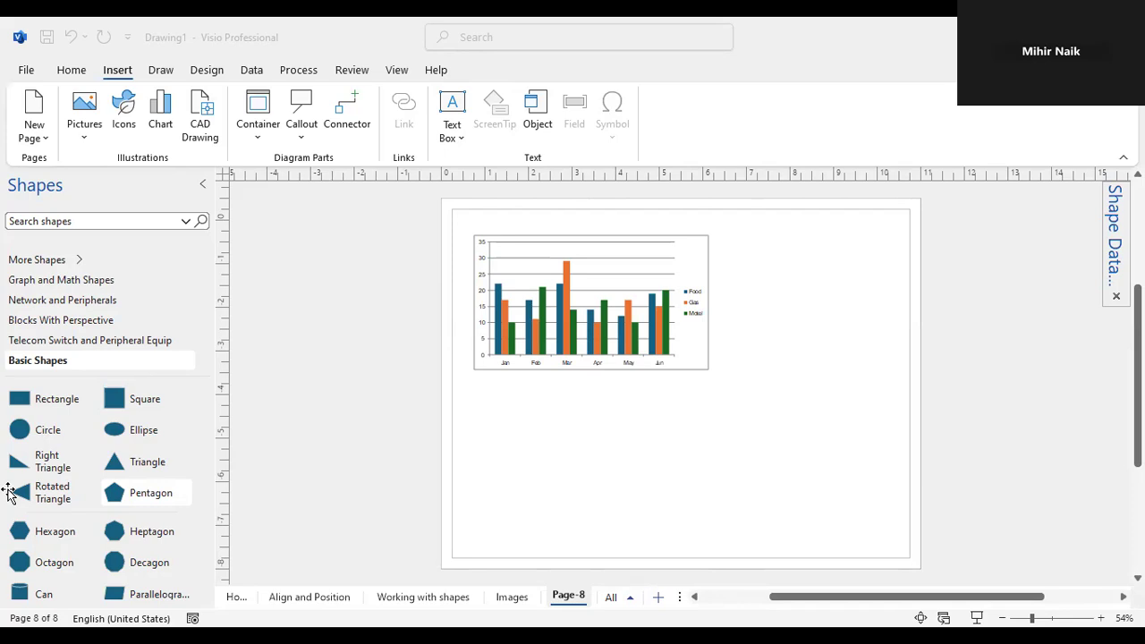
pyautogui.click(263, 516)
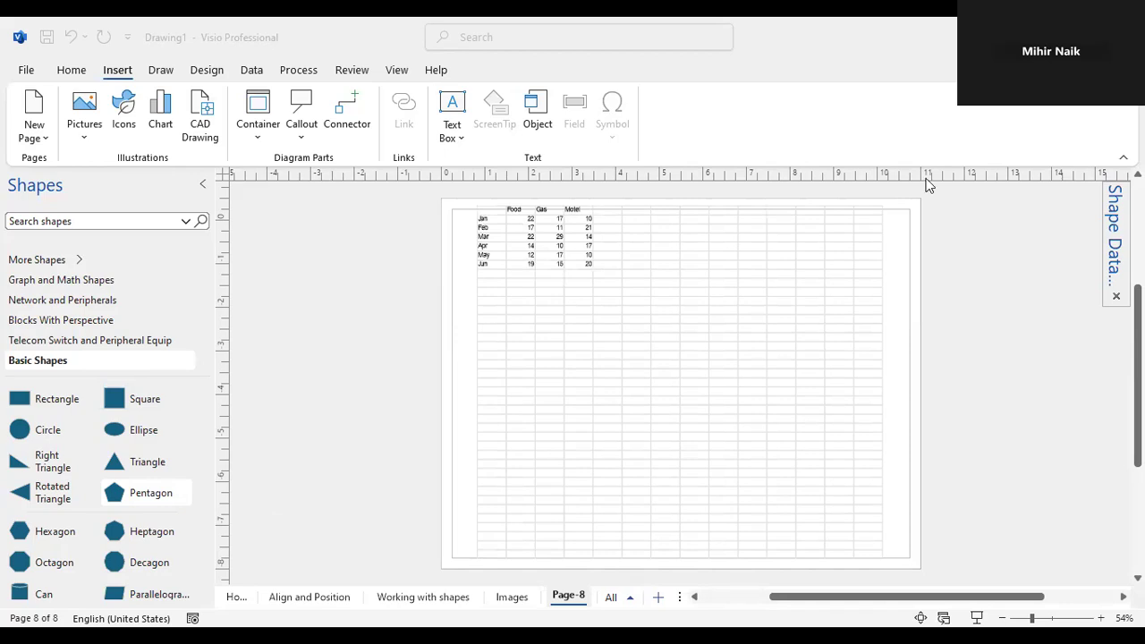
pyautogui.click(985, 255)
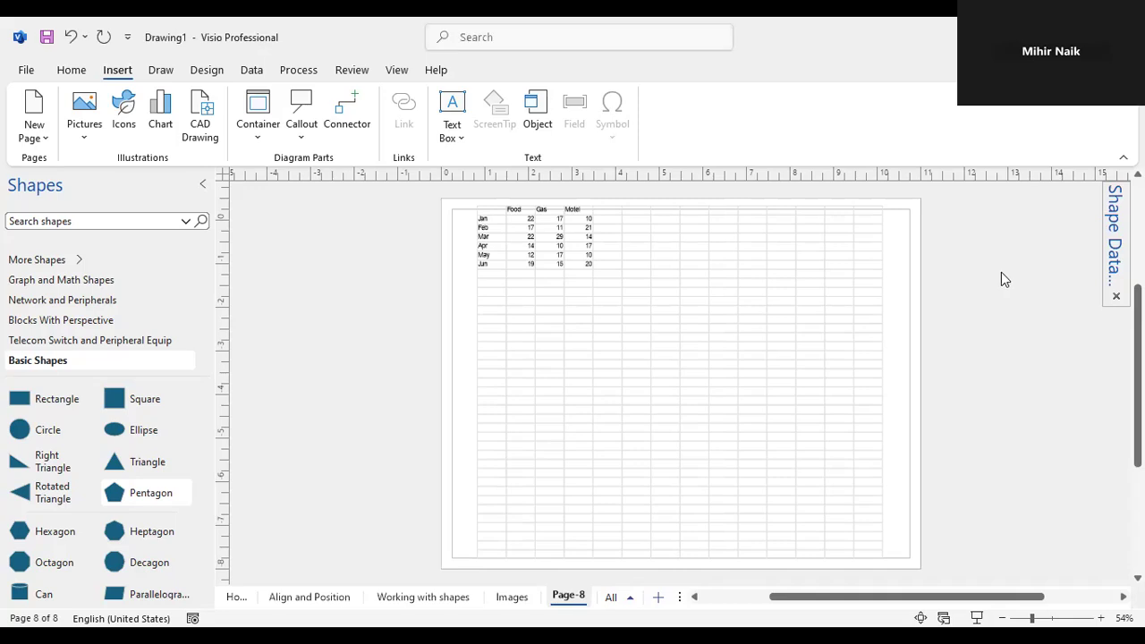
# - Open the embedded chart object showing the monthly data sheet for editing
pyautogui.scroll(5, 1000, 279)
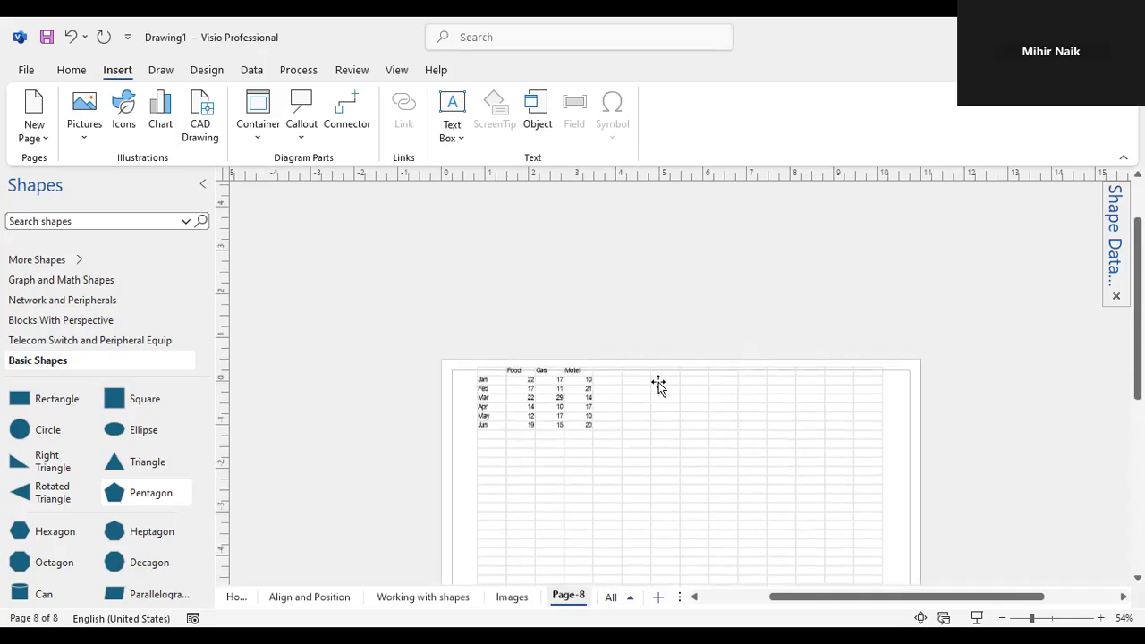
pyautogui.click(587, 402)
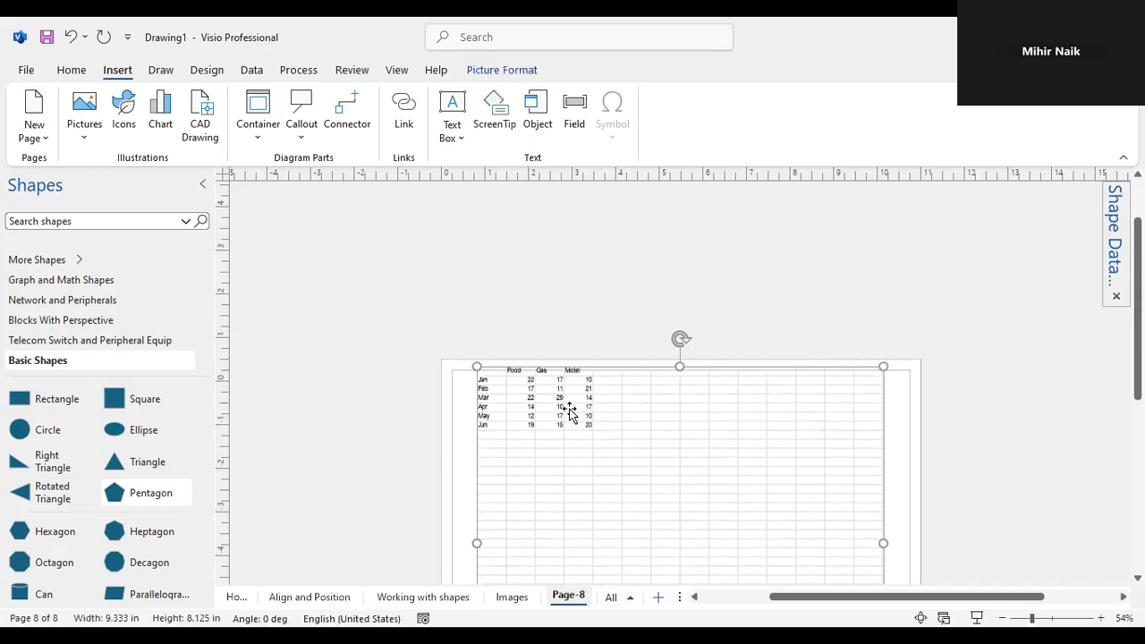
pyautogui.doubleClick(652, 416)
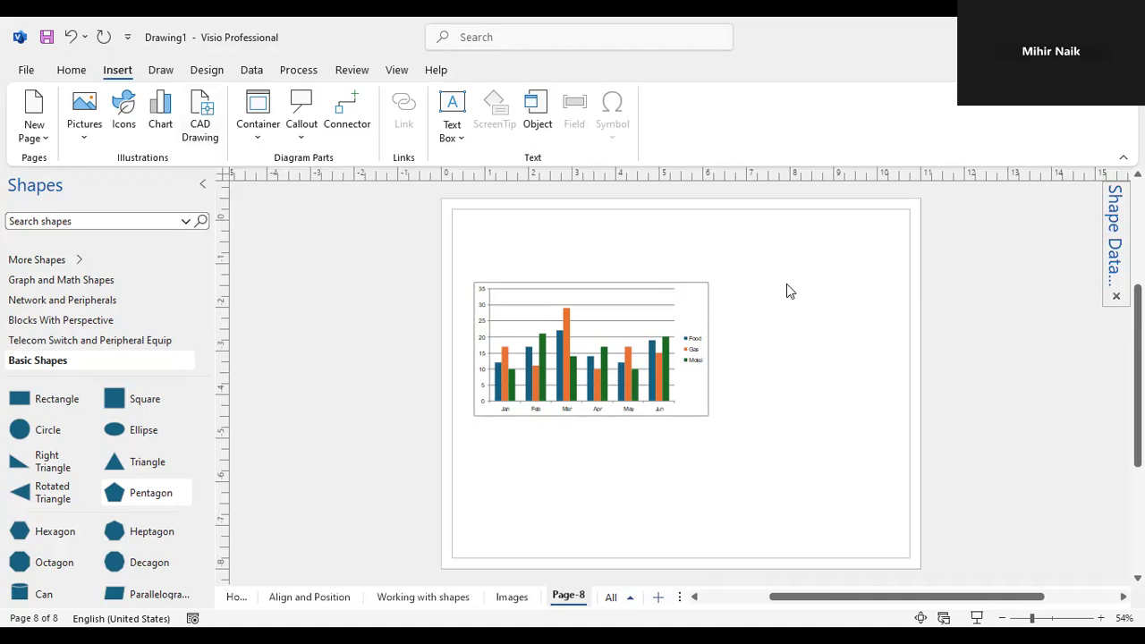
# - Delete the column chart from the new page
pyautogui.click(259, 134)
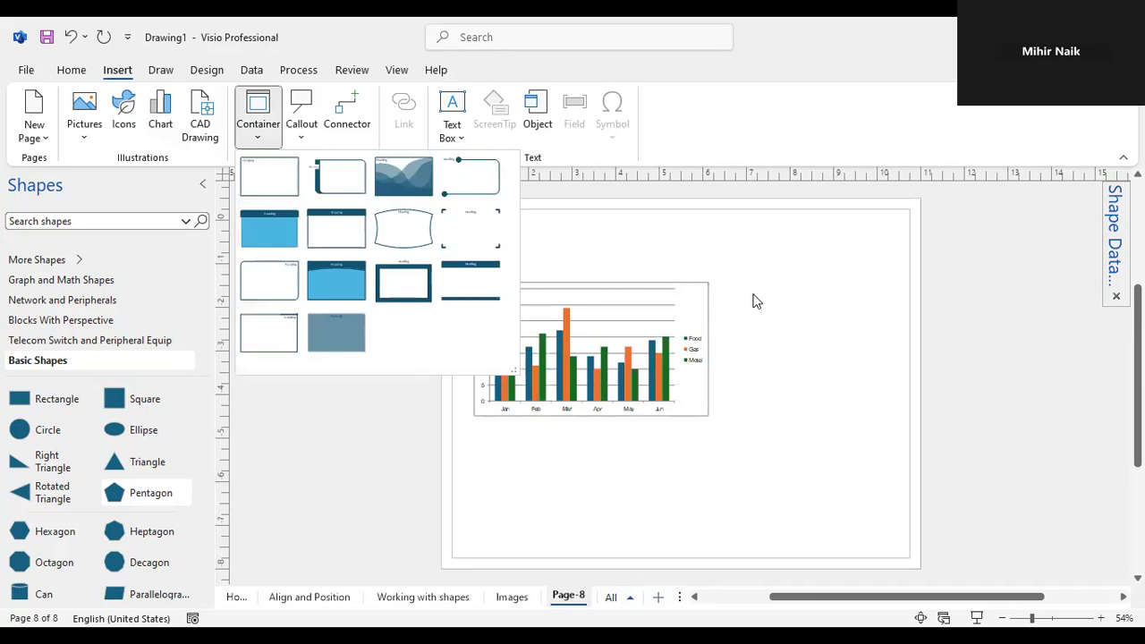
pyautogui.click(564, 289)
pyautogui.click(563, 289)
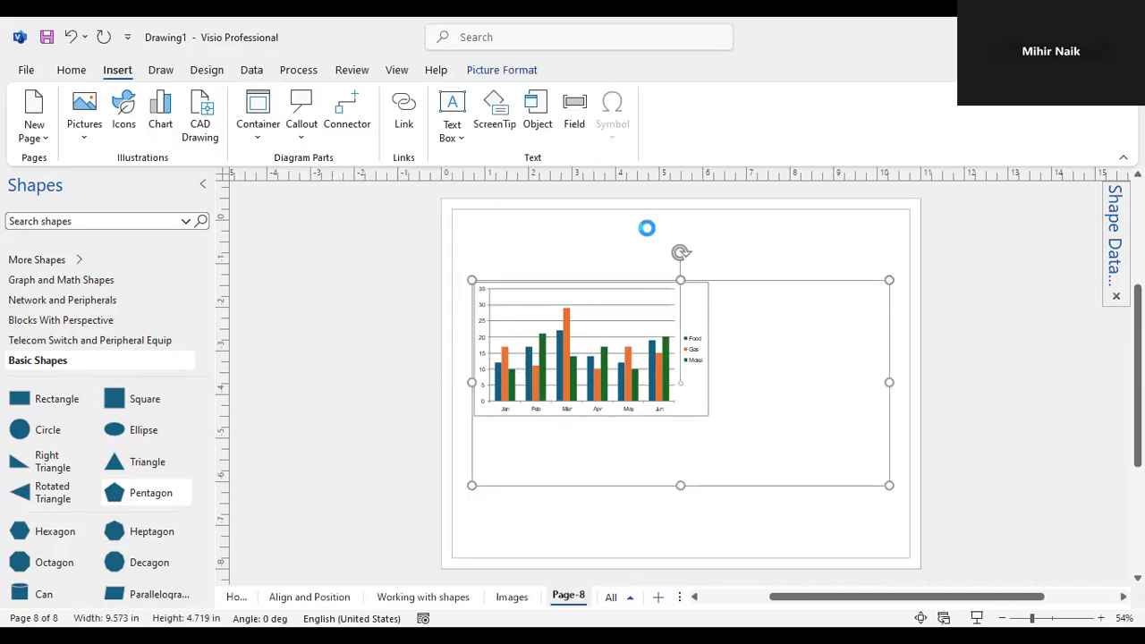
pyautogui.press('Delete')
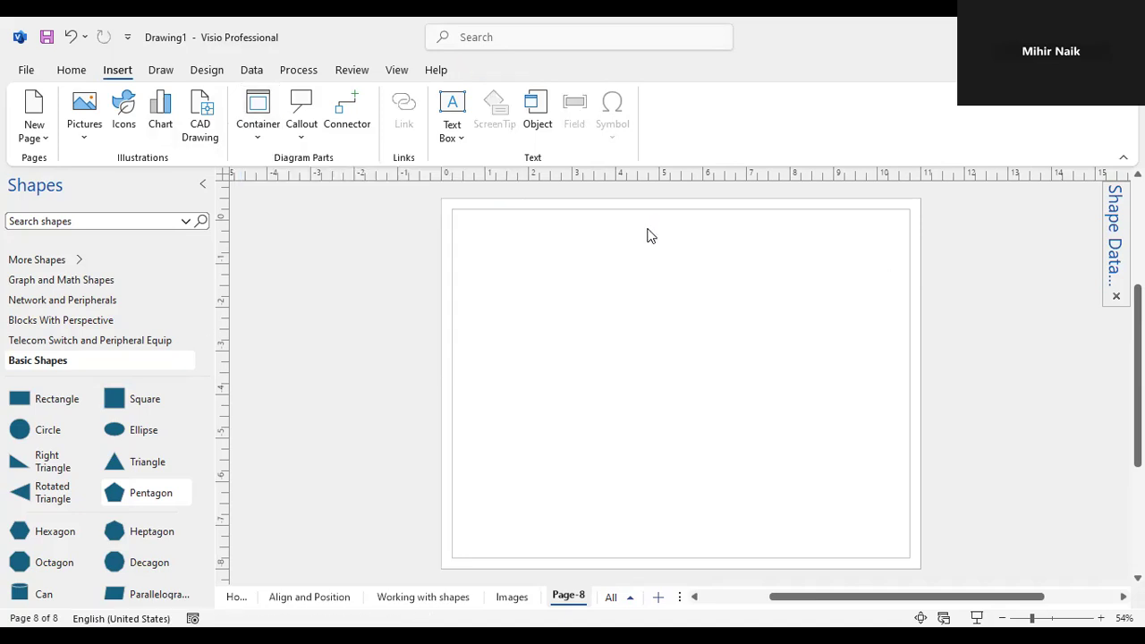
# - Insert a light-blue filled container with a dark heading bar and set its heading to "Working with shapes"
pyautogui.click(258, 138)
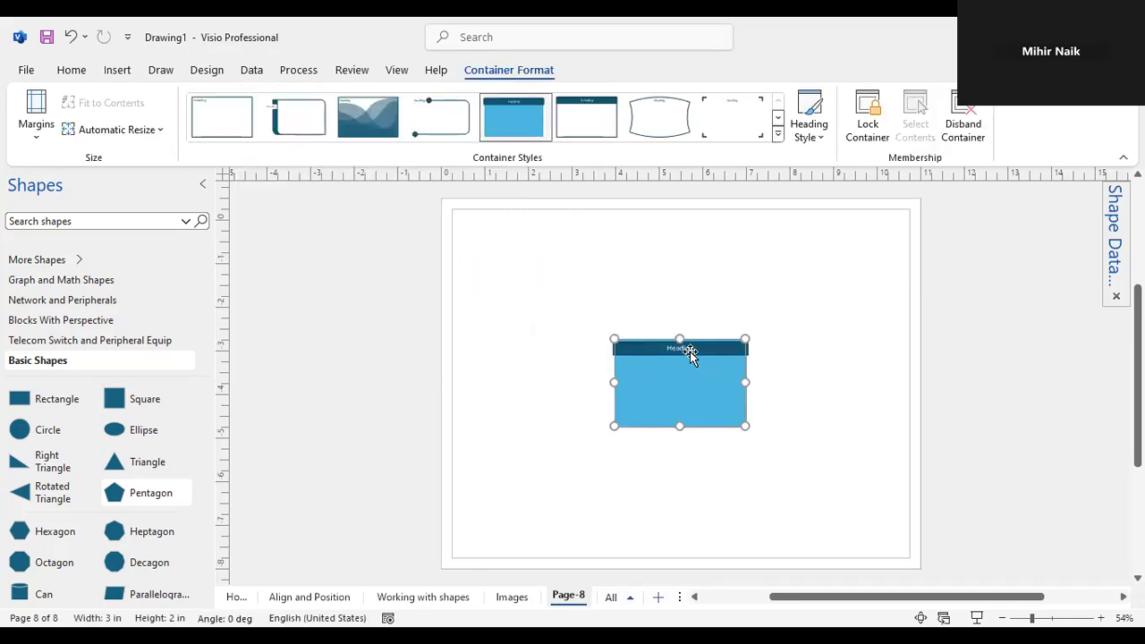
pyautogui.doubleClick(688, 351)
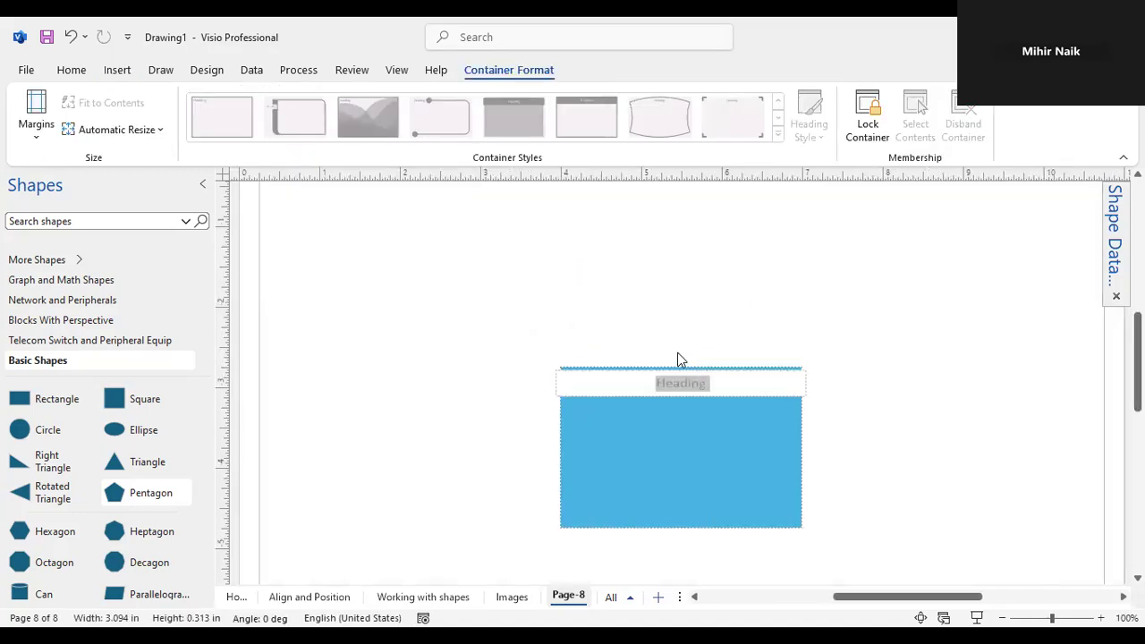
pyautogui.write('Working with shapes')
pyautogui.click(878, 380)
pyautogui.hotkey('ctrl', 'shift', 'w')
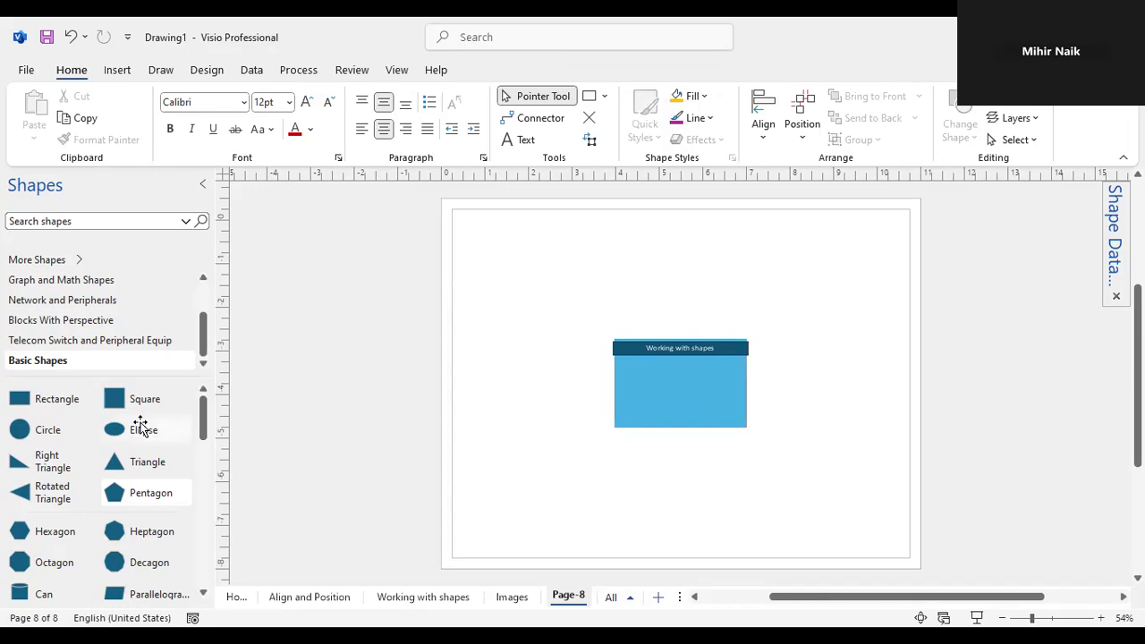
# - Place a square from Basic Shapes in the middle of the container and deselect it
pyautogui.moveTo(122, 405); pyautogui.dragTo(680, 390)
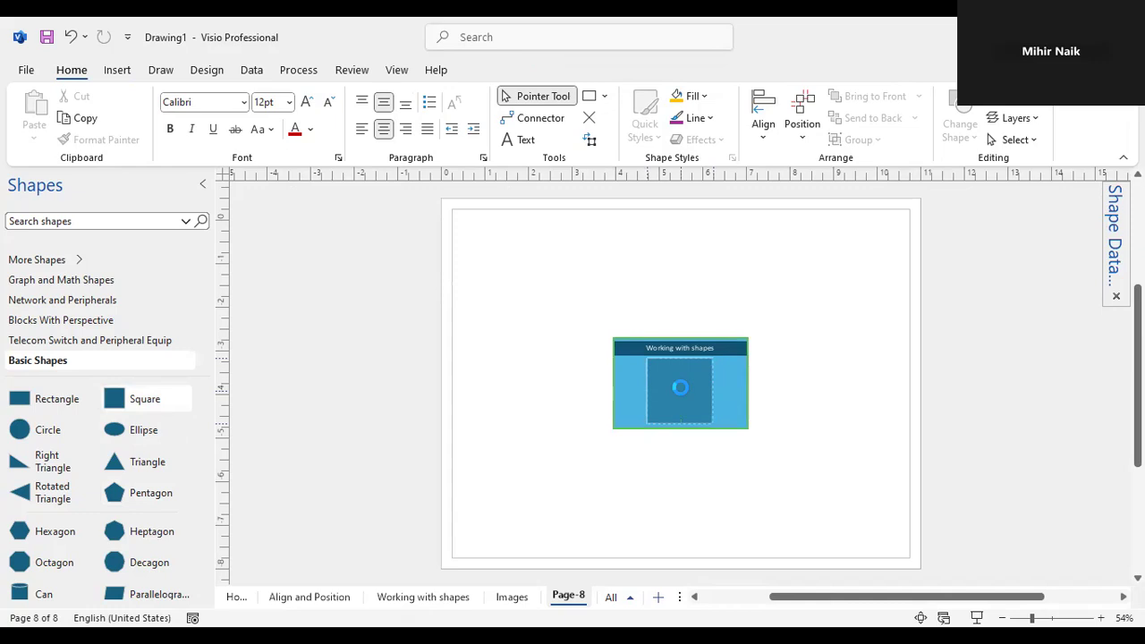
pyautogui.click(826, 404)
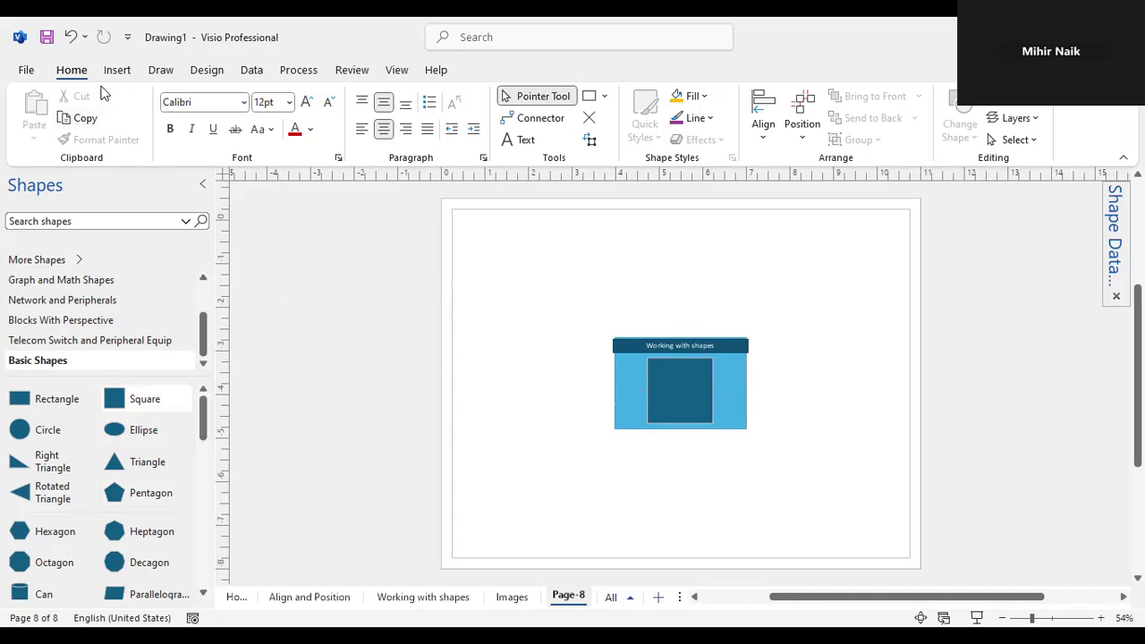
# - Delete the "Working with shapes" container together with the square inside it
pyautogui.click(115, 75)
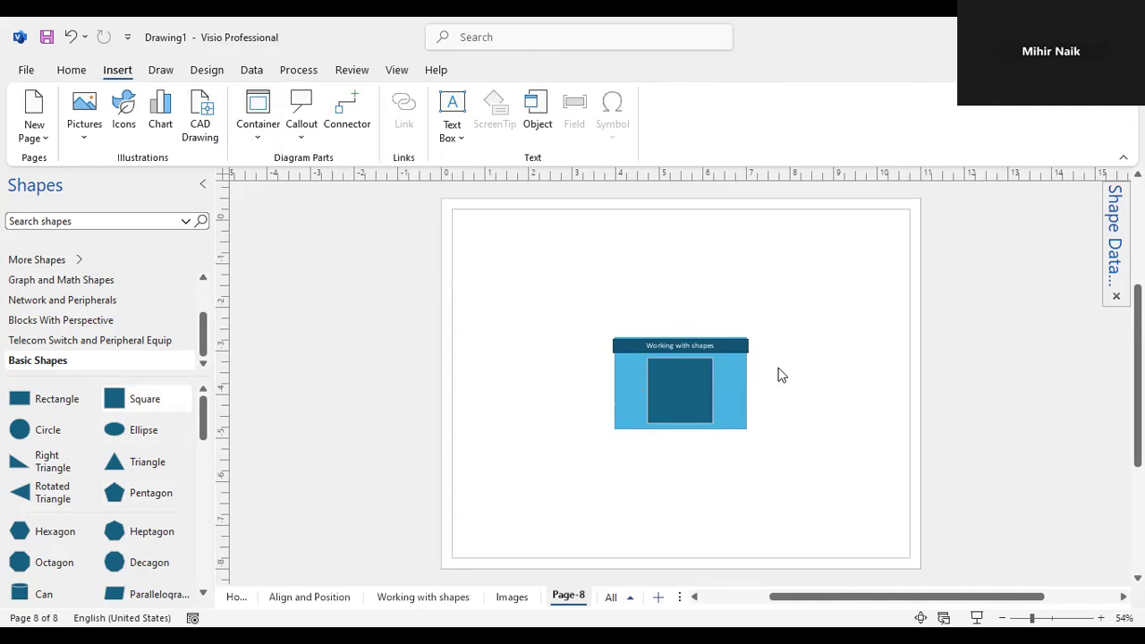
pyautogui.click(736, 346)
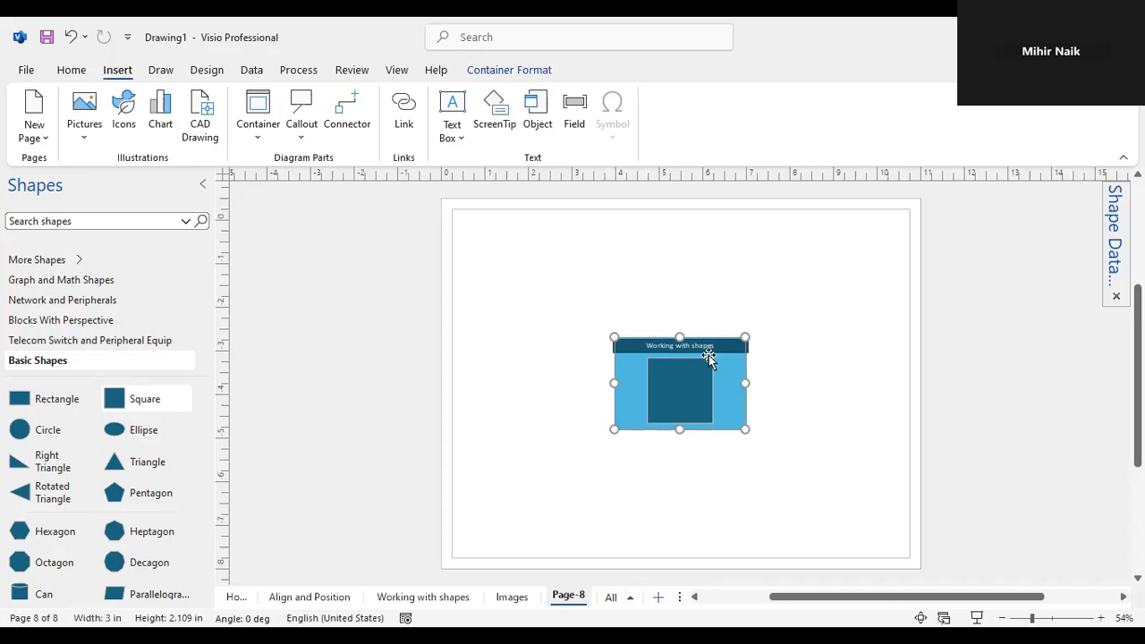
pyautogui.press('Delete')
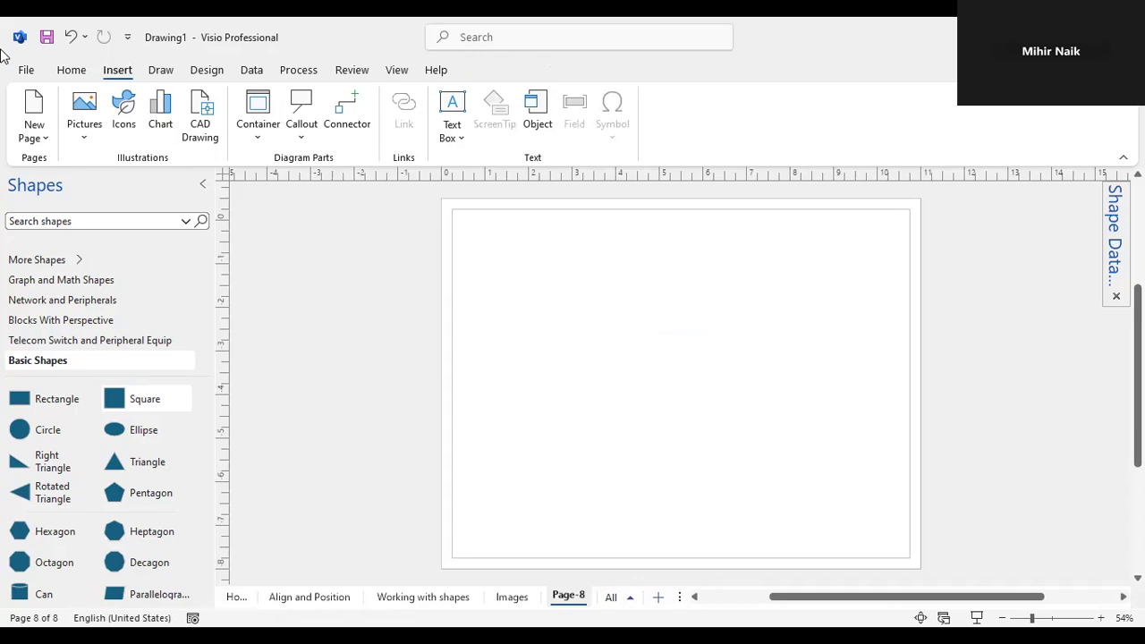
# - Insert the stock image of a woman and a man looking at a wall of notes onto the page
pyautogui.click(88, 139)
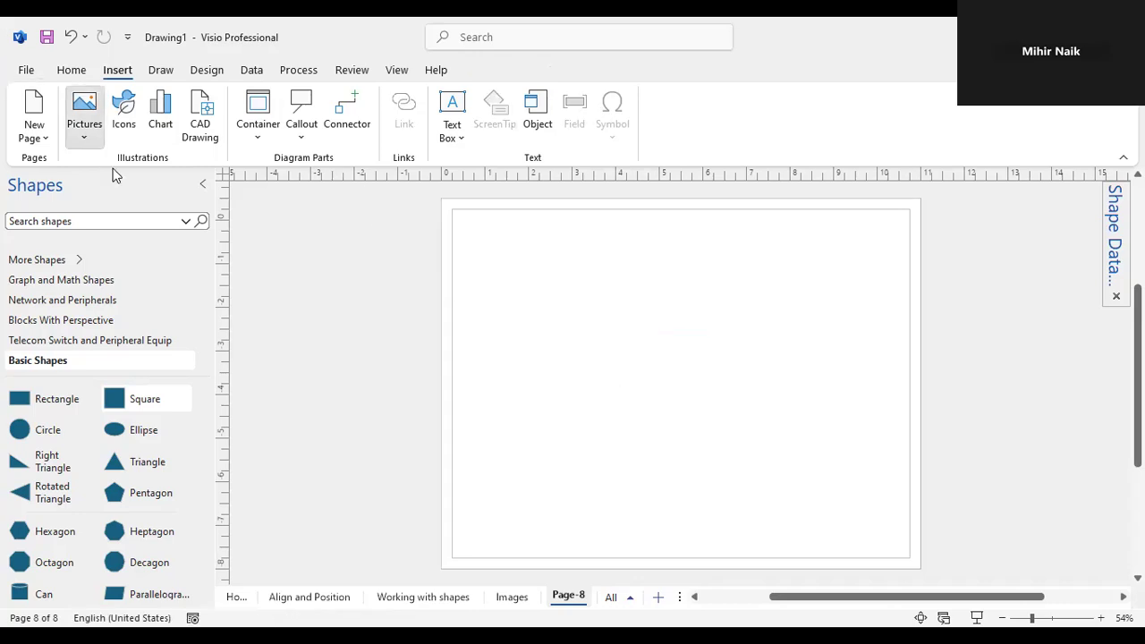
pyautogui.click(116, 187)
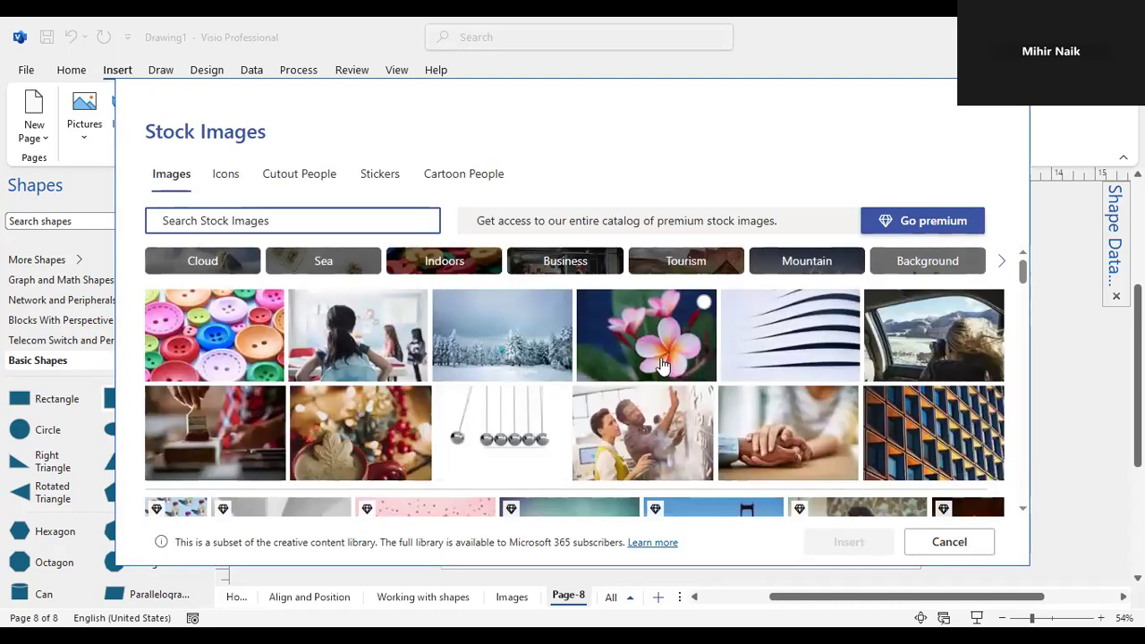
pyautogui.click(645, 431)
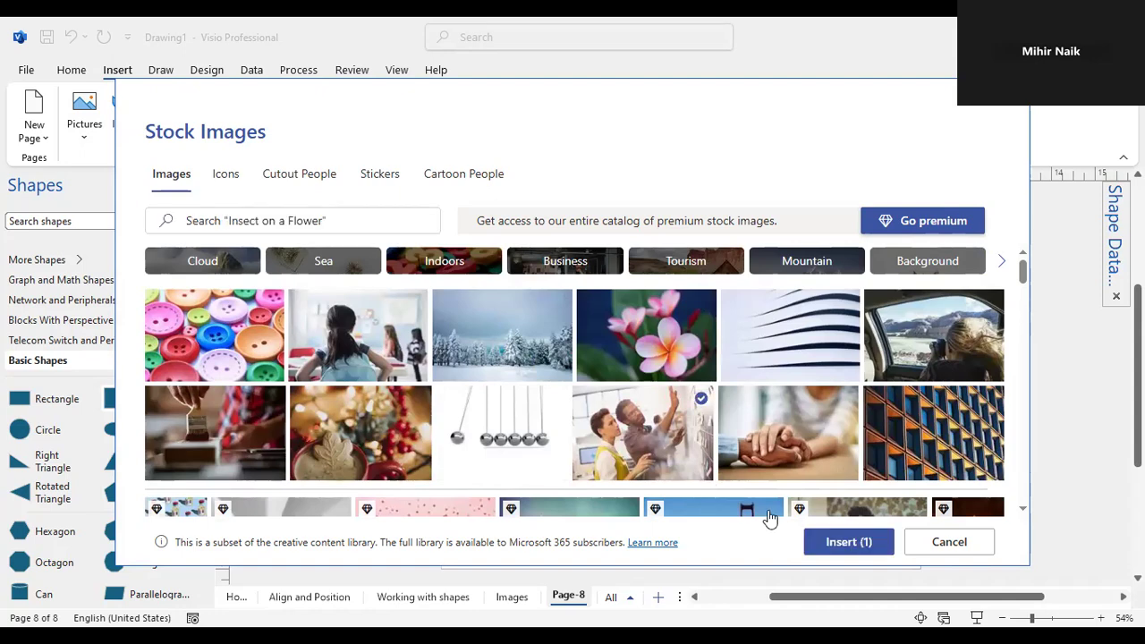
pyautogui.click(842, 543)
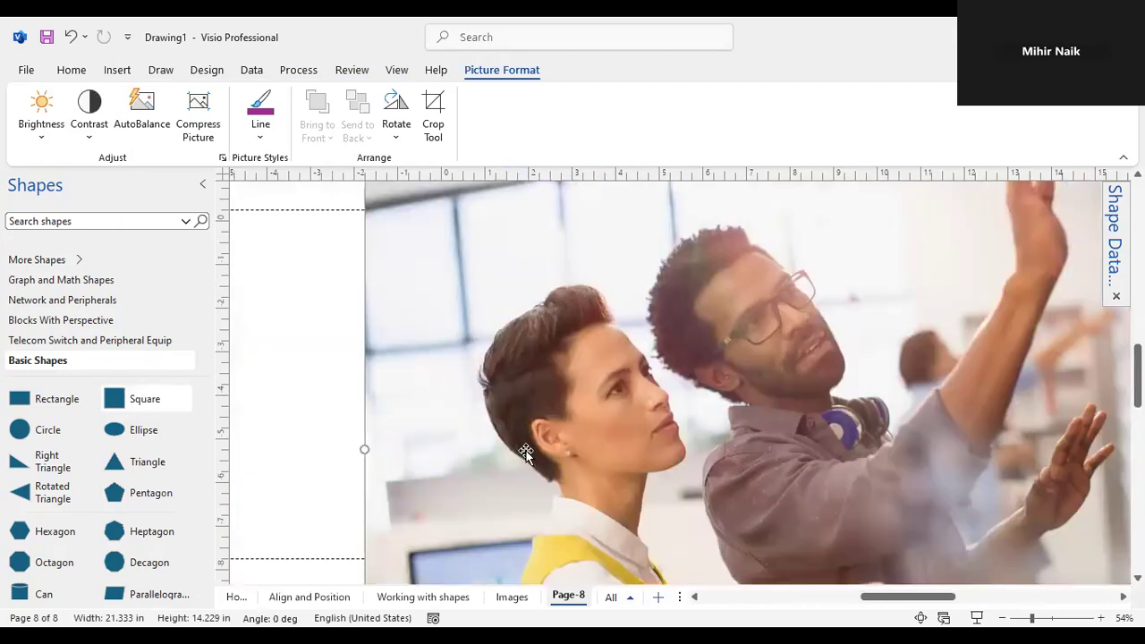
# - Shrink the inserted picture to about 6.8 × 4.6 in, place it in the page's upper-left area, and deselect it
pyautogui.moveTo(427, 372); pyautogui.dragTo(441, 393)
pyautogui.moveTo(462, 329); pyautogui.dragTo(462, 329)
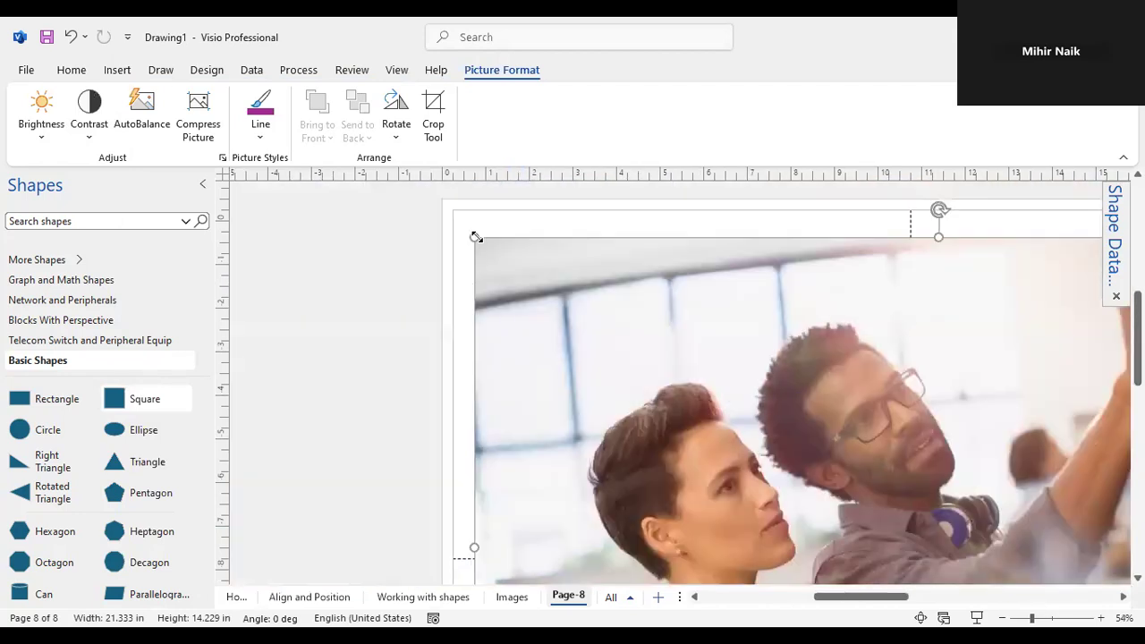
pyautogui.moveTo(648, 356); pyautogui.dragTo(799, 439)
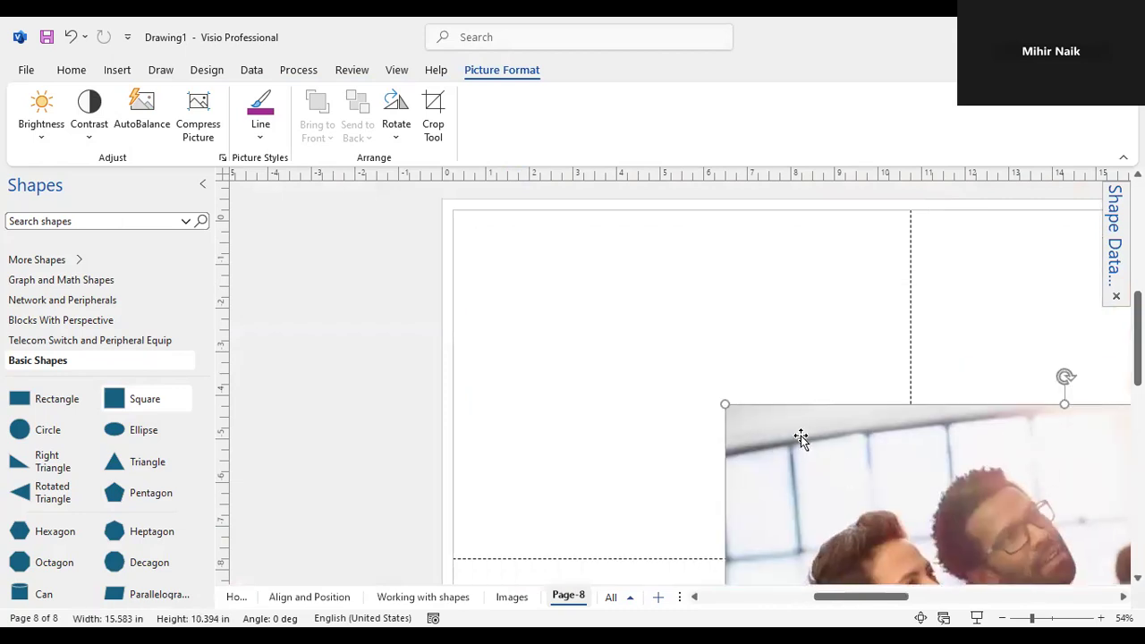
pyautogui.moveTo(724, 414); pyautogui.dragTo(489, 325)
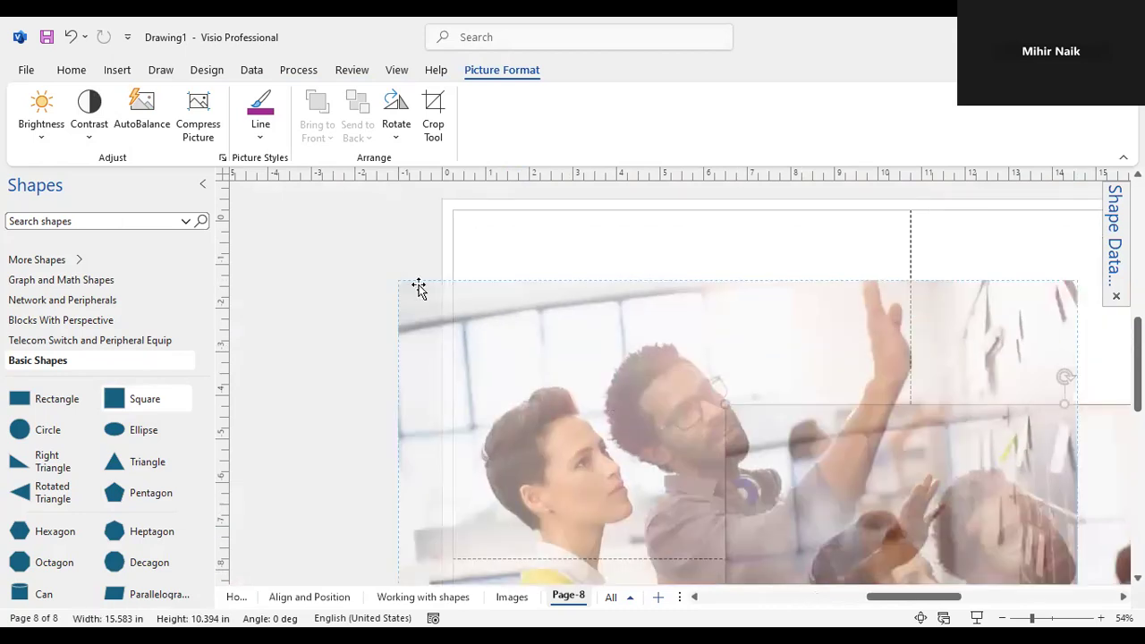
pyautogui.moveTo(435, 301); pyautogui.dragTo(601, 303)
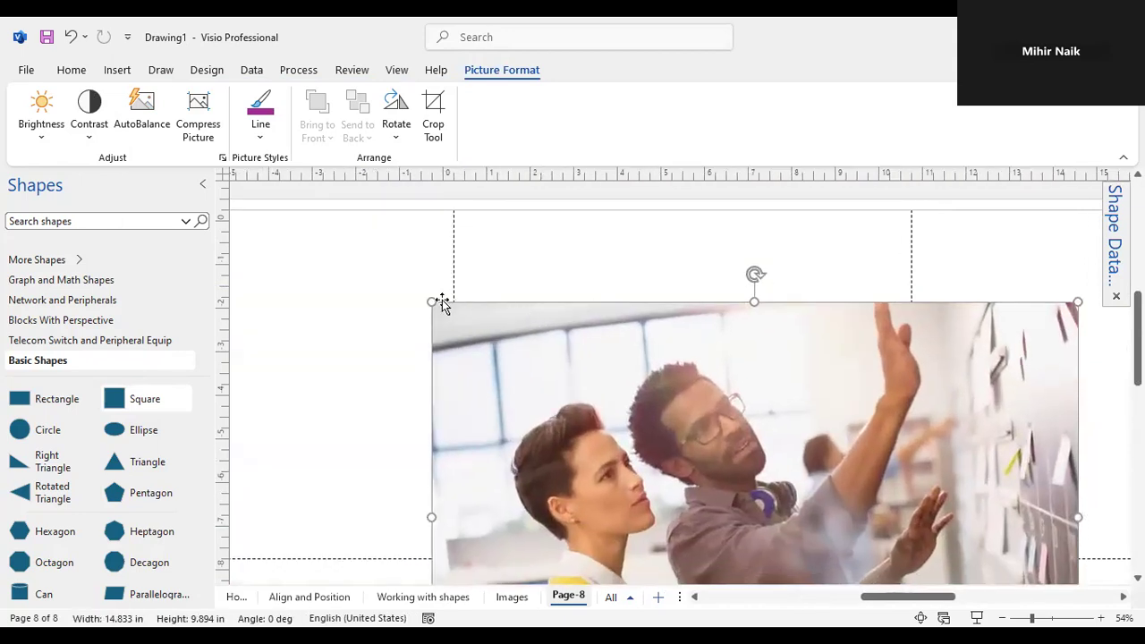
pyautogui.moveTo(434, 303); pyautogui.dragTo(789, 485)
pyautogui.moveTo(732, 449); pyautogui.dragTo(573, 242)
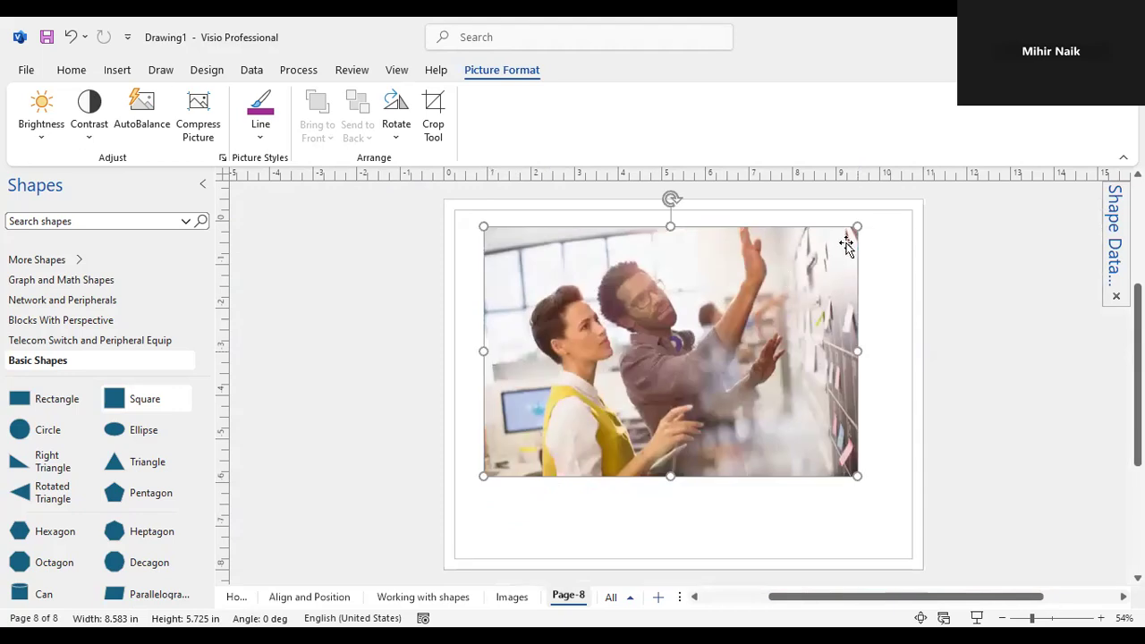
pyautogui.moveTo(863, 229); pyautogui.dragTo(757, 276)
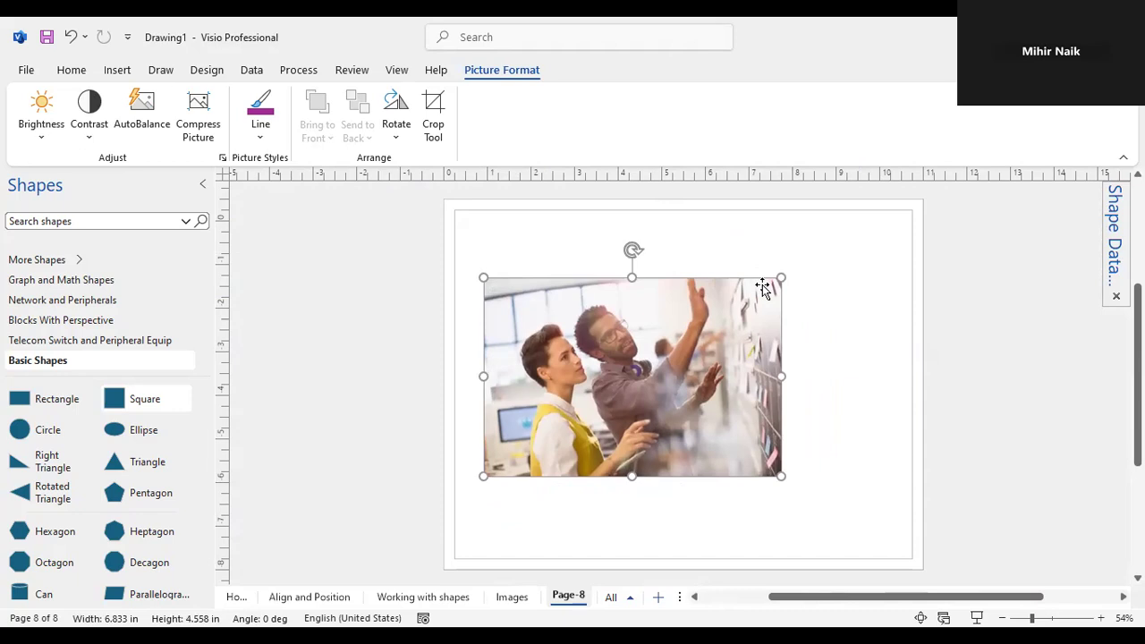
pyautogui.click(820, 322)
pyautogui.moveTo(695, 344); pyautogui.dragTo(686, 291)
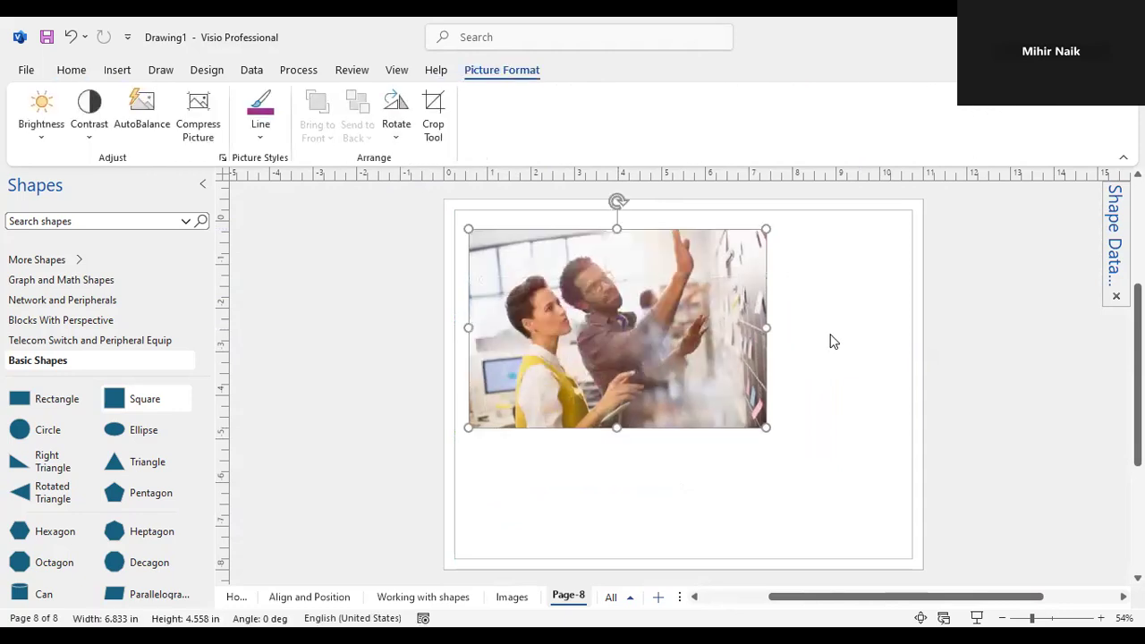
pyautogui.click(831, 339)
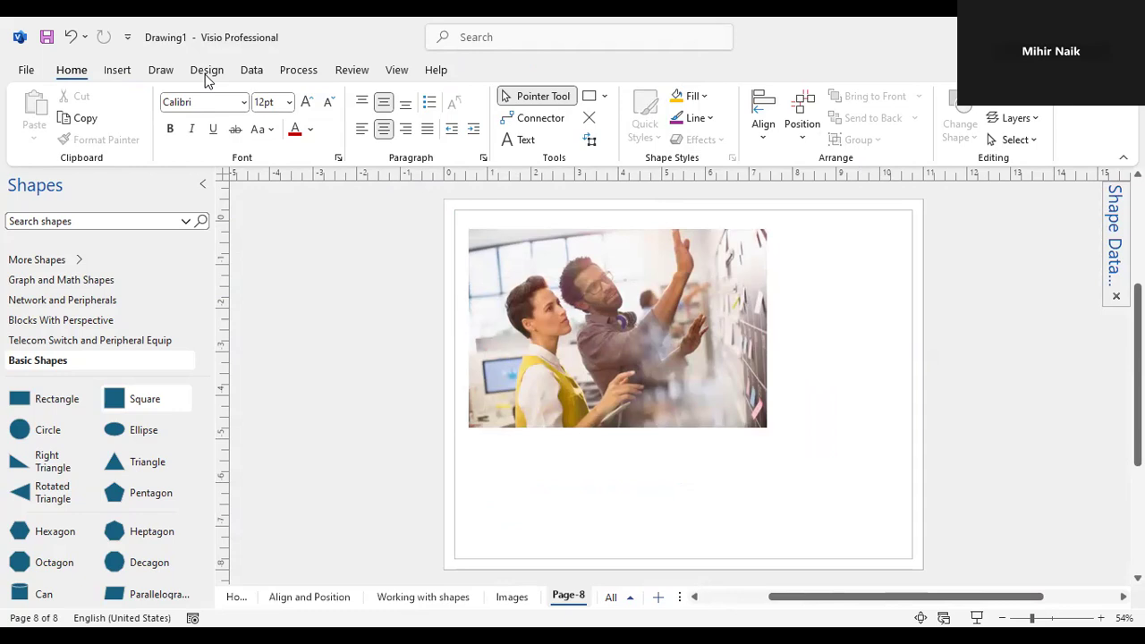
# - Insert an oval speech-bubble callout and place it on the picture between the two people
pyautogui.click(117, 70)
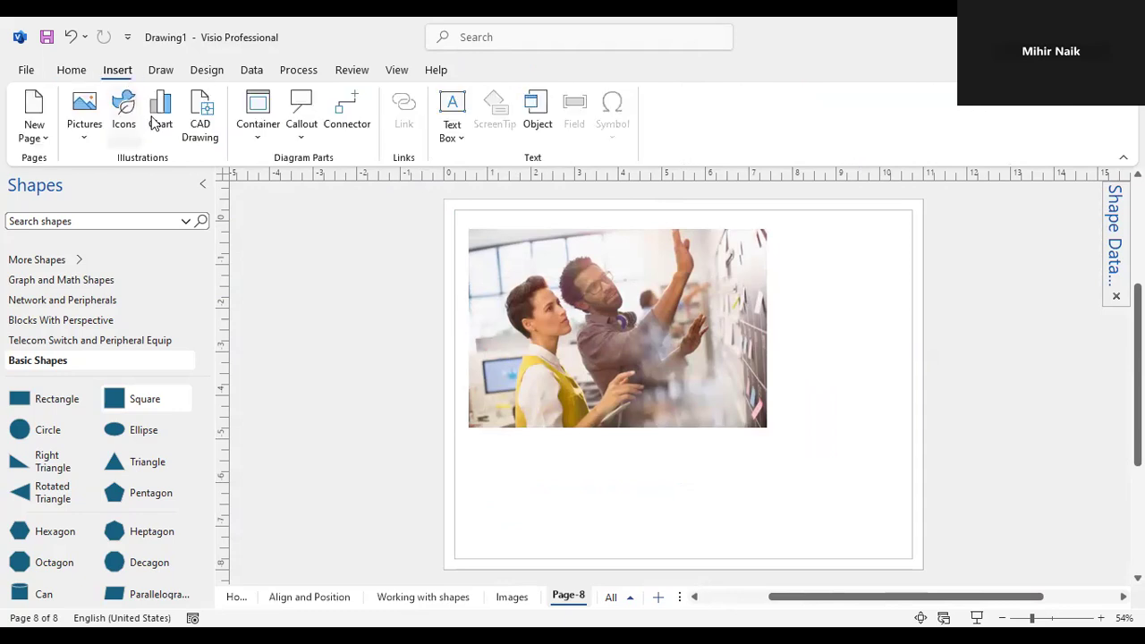
pyautogui.click(294, 131)
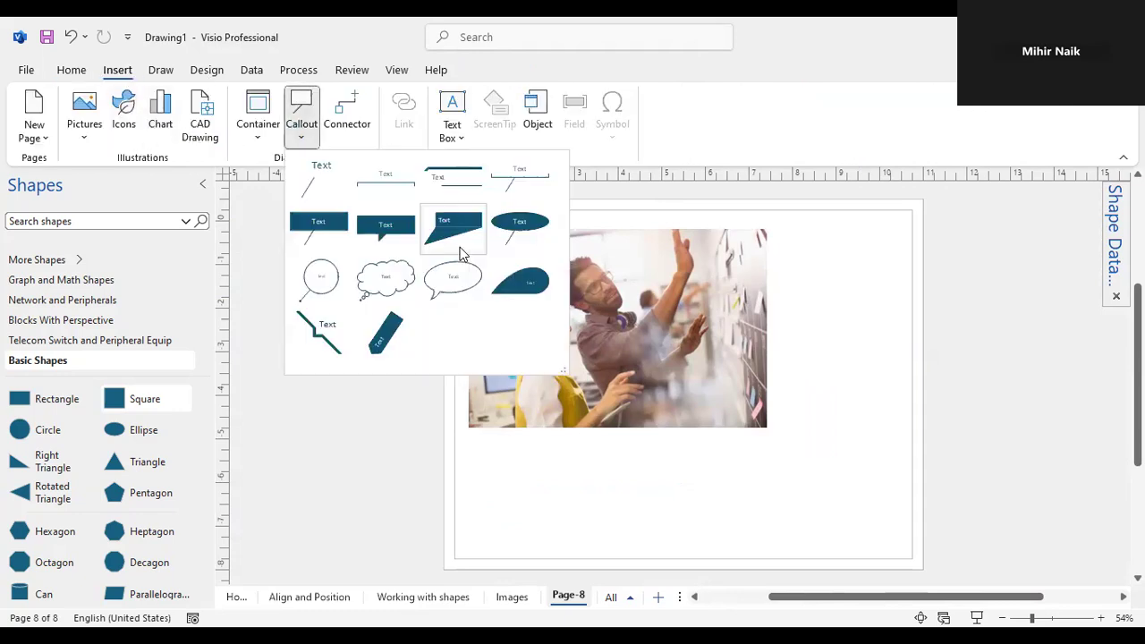
pyautogui.click(465, 279)
pyautogui.moveTo(680, 385); pyautogui.dragTo(593, 356)
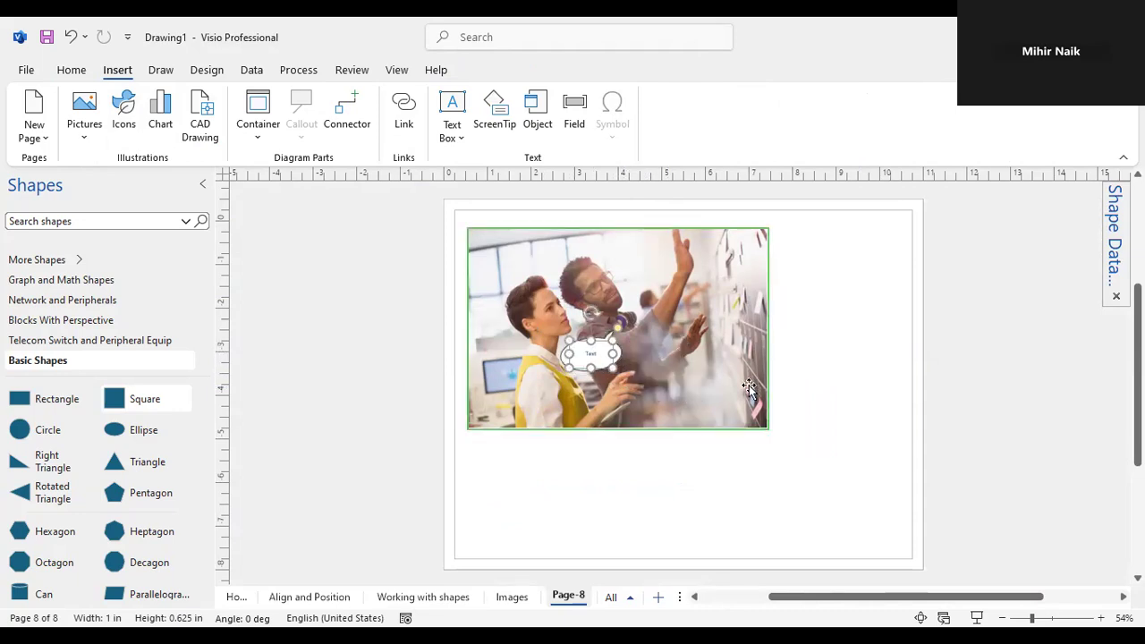
pyautogui.click(749, 386)
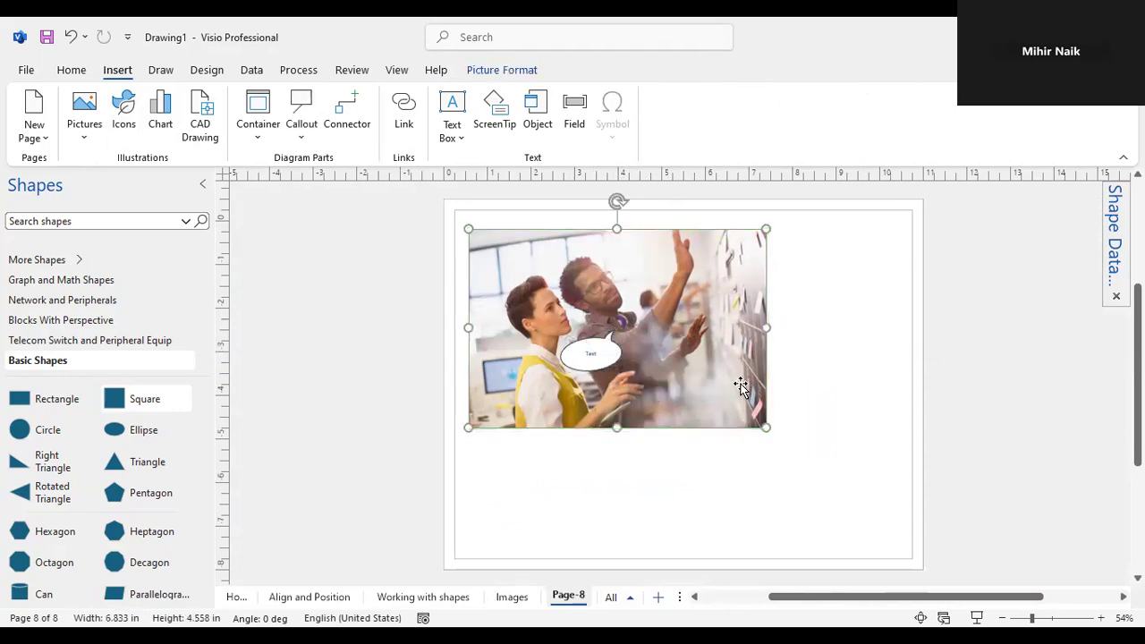
pyautogui.click(301, 141)
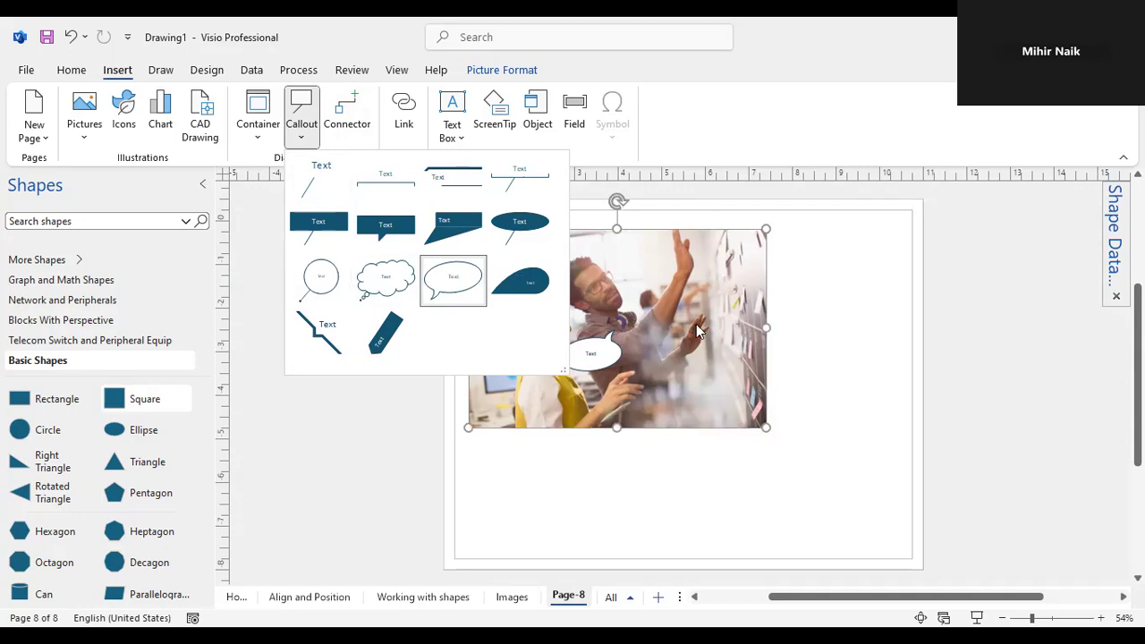
# - Set the speech-bubble callout's text to "What information is this?"
pyautogui.click(591, 360)
pyautogui.doubleClick(591, 361)
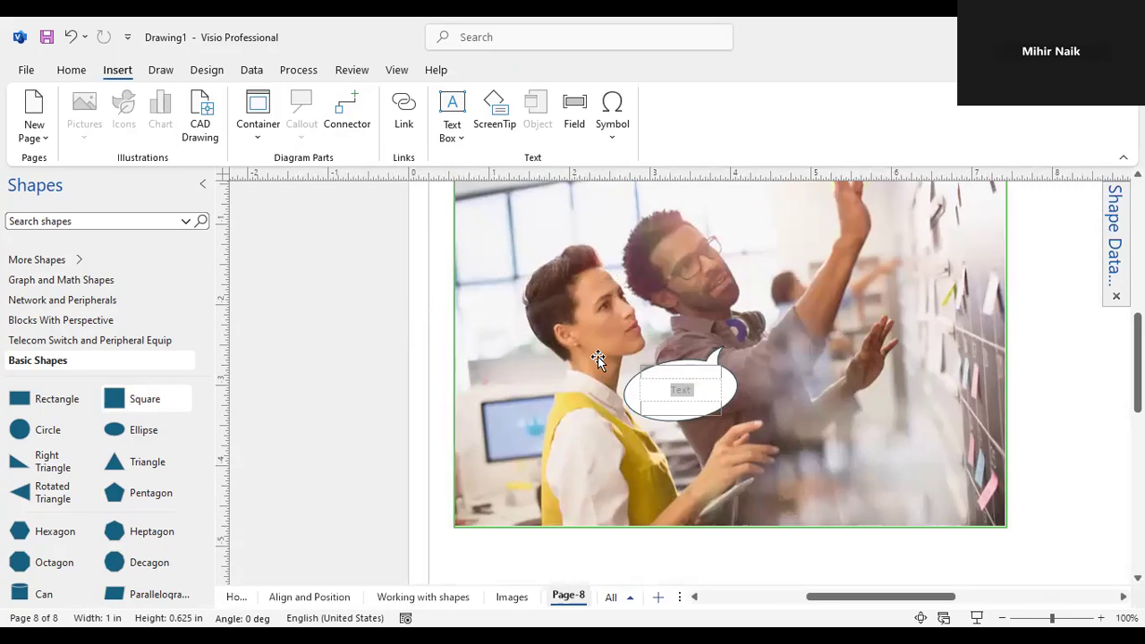
pyautogui.write('Whai')
pyautogui.press('BackSpace')
pyautogui.write('at')
pyautogui.press('BackSpace')
pyautogui.press('BackSpace')
pyautogui.write('t information ')
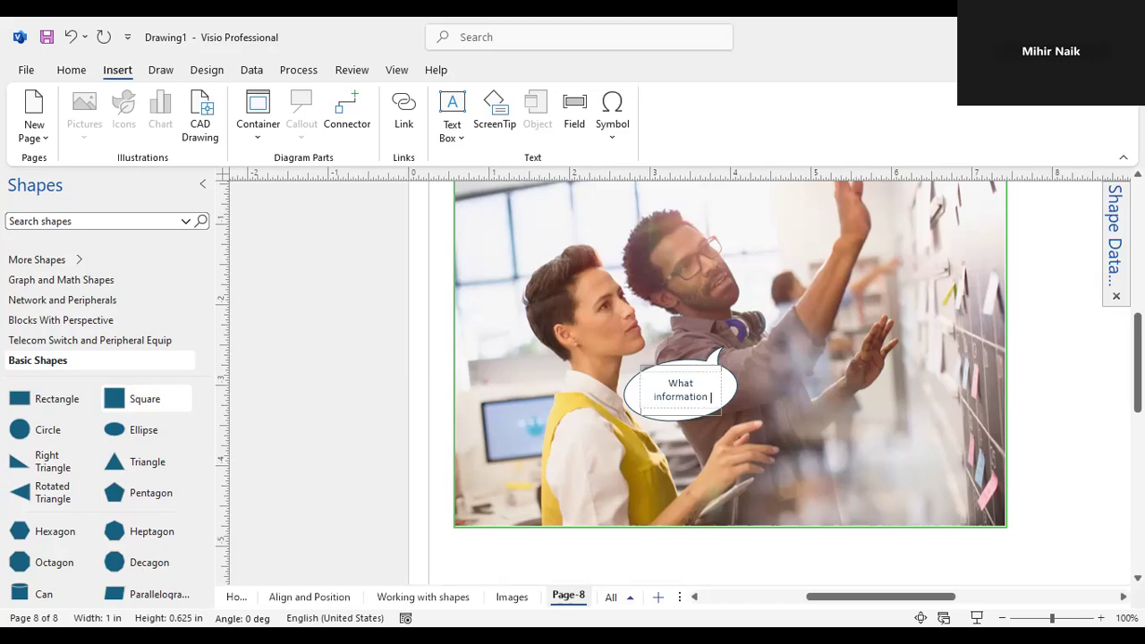
pyautogui.write('is th')
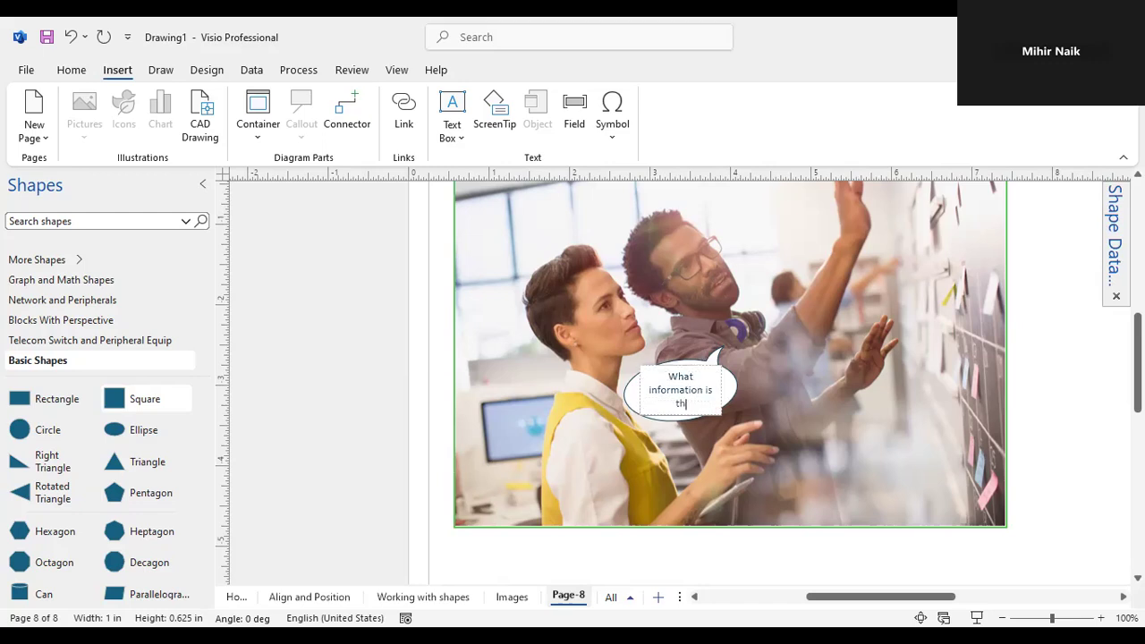
pyautogui.write('is?')
pyautogui.click(826, 384)
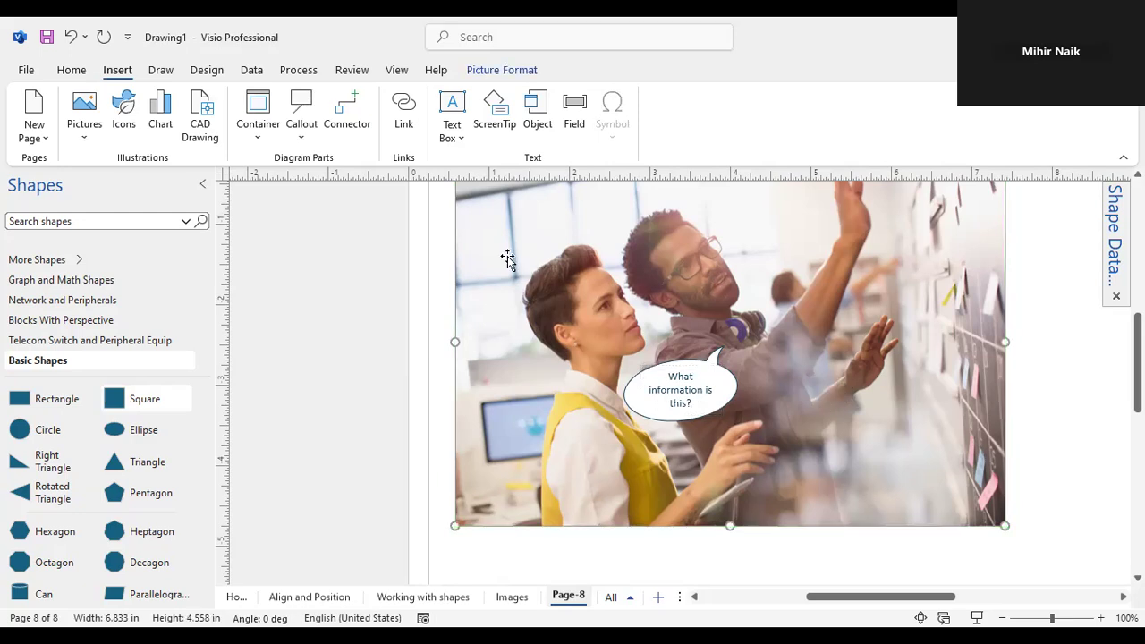
# - Attach a thought-cloud callout to the picture
pyautogui.click(303, 133)
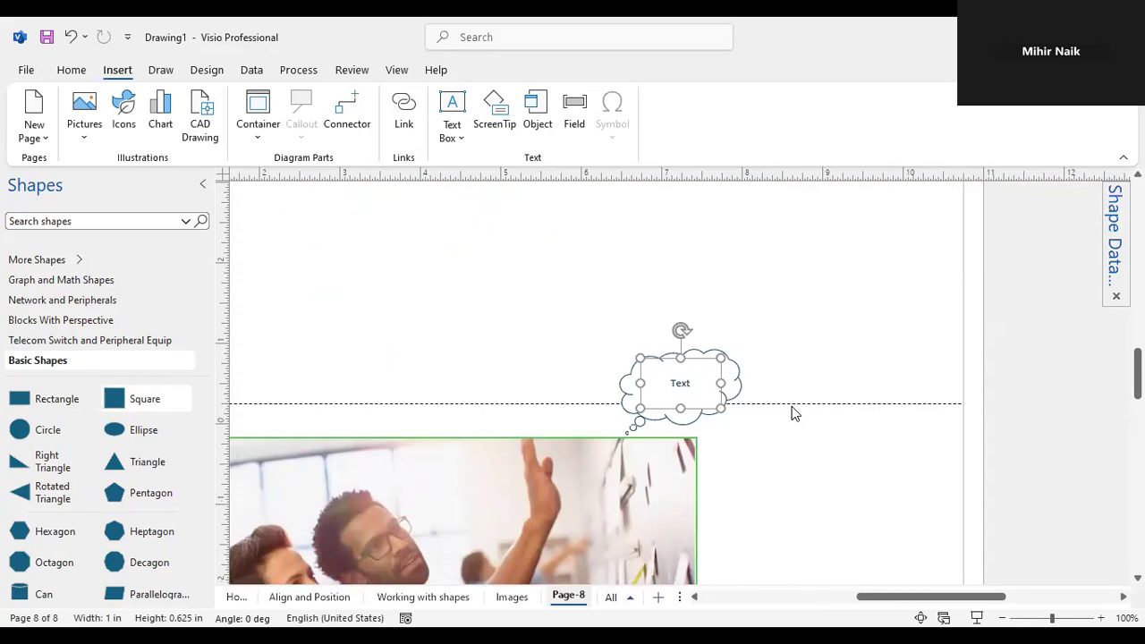
pyautogui.scroll(-5, 791, 413)
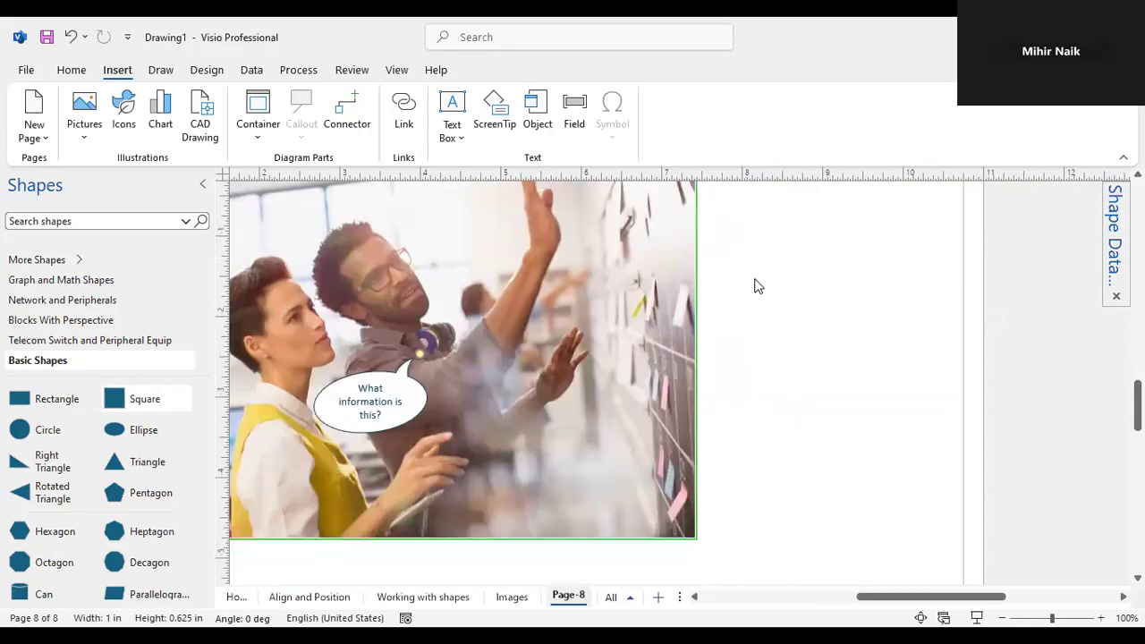
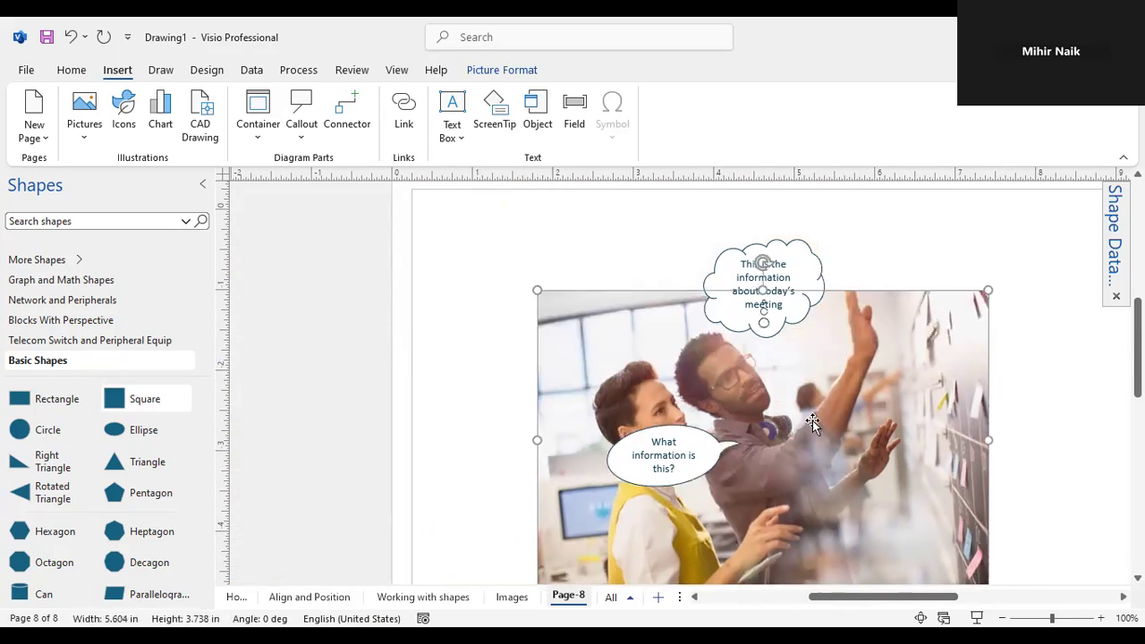
# - Move the "What information is this?" callout to the picture's left edge beside the woman and deselect it
pyautogui.click(924, 245)
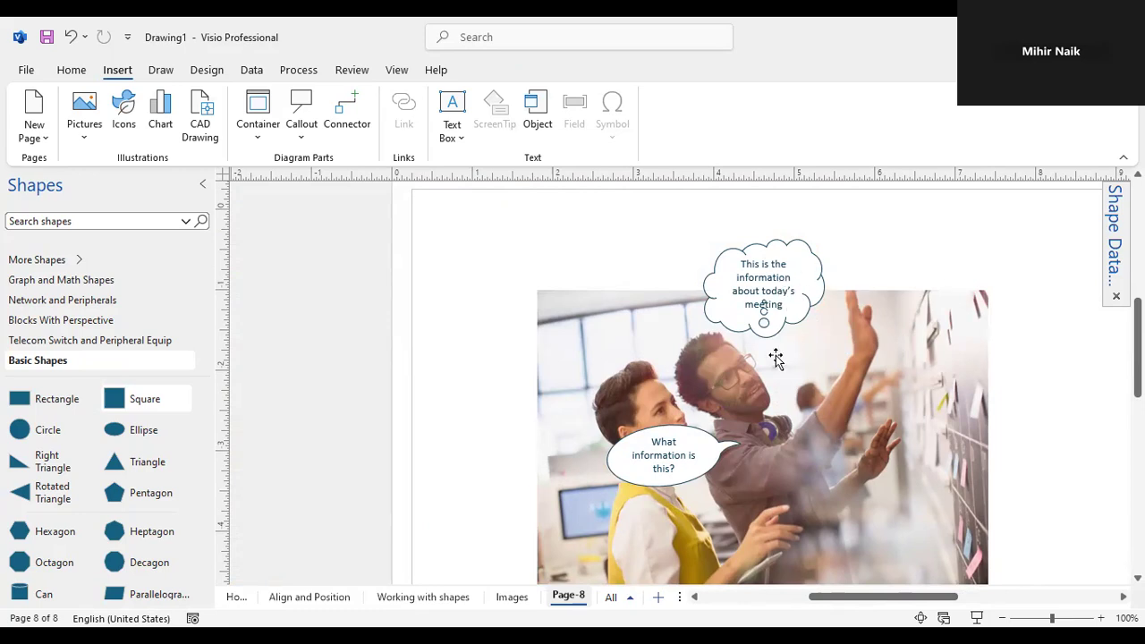
pyautogui.moveTo(689, 445); pyautogui.dragTo(900, 434)
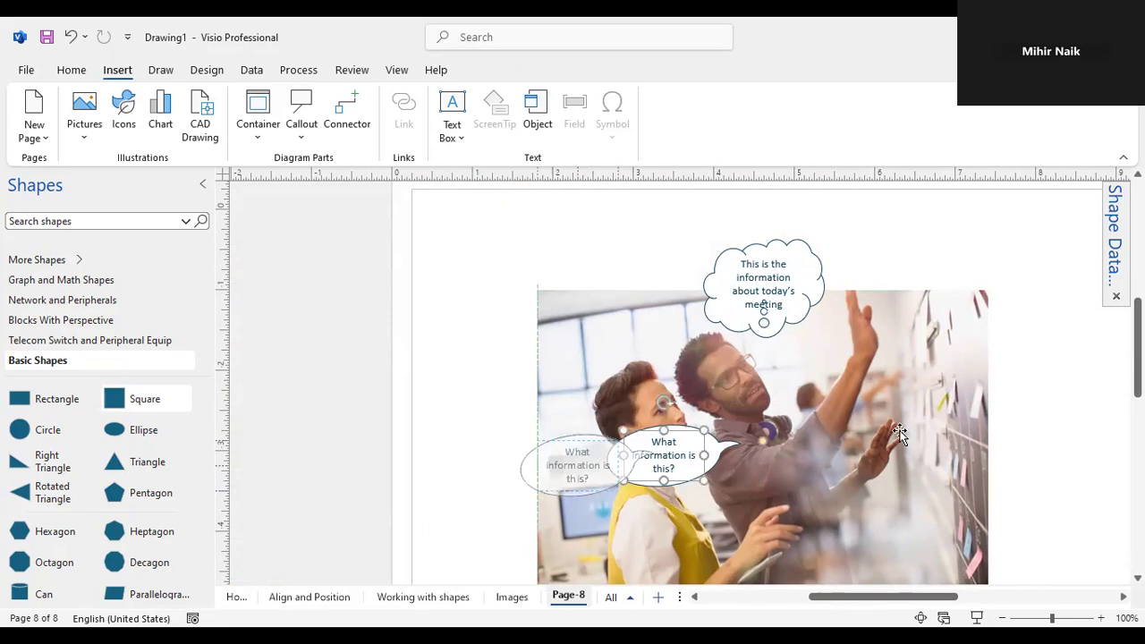
pyautogui.click(1037, 317)
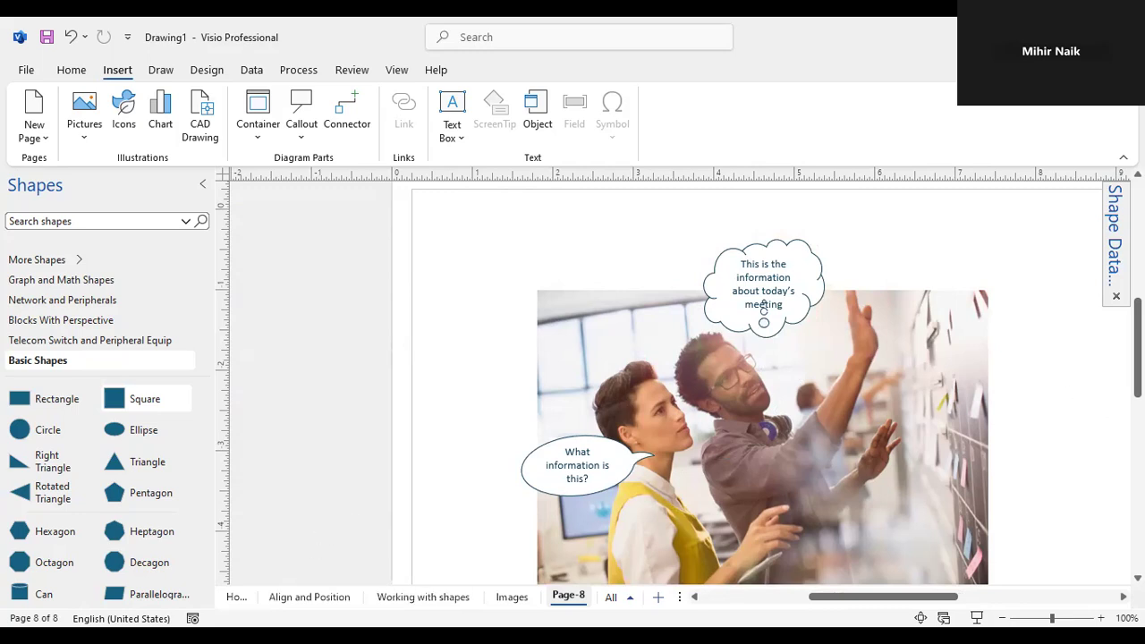
# - Add a new blank page and place a square from Basic Shapes in its upper part
pyautogui.click(658, 598)
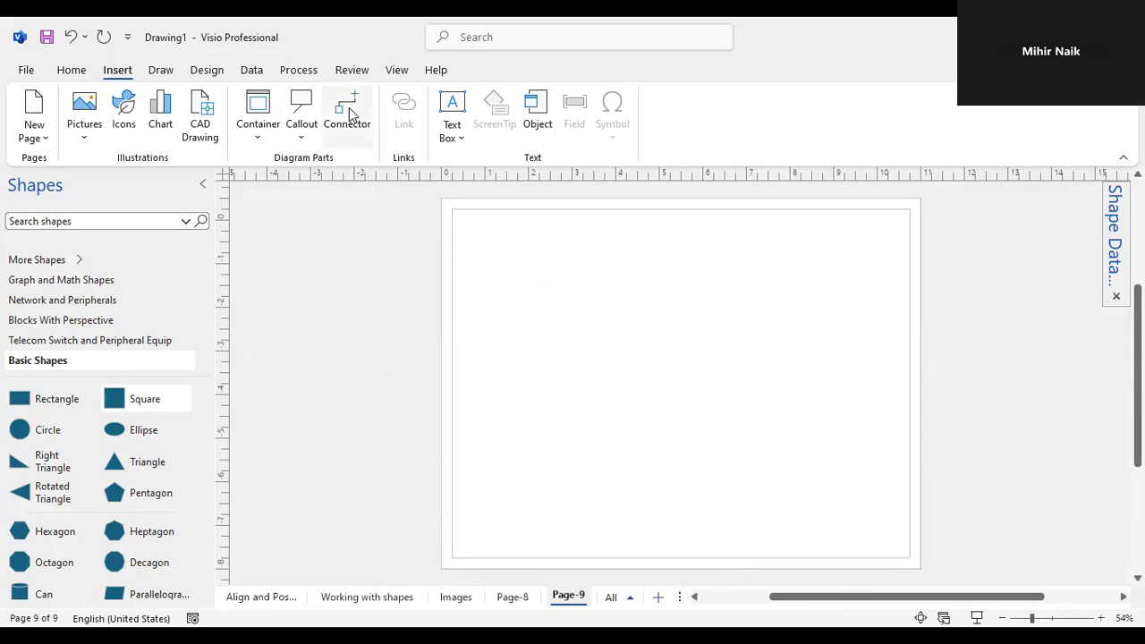
pyautogui.click(66, 72)
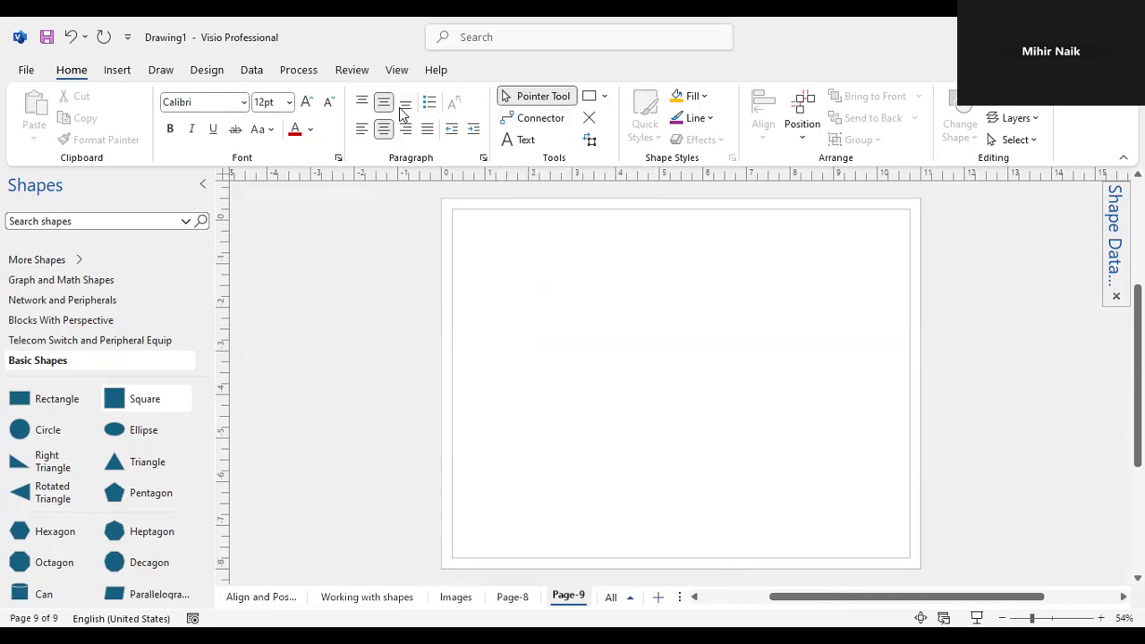
pyautogui.click(117, 70)
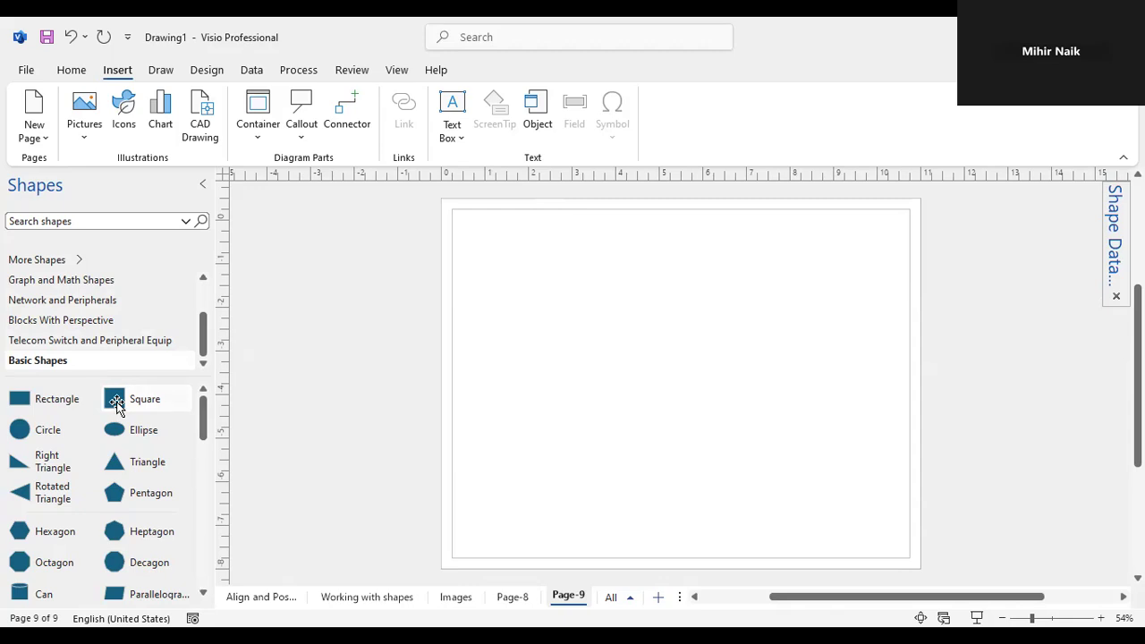
pyautogui.moveTo(119, 404); pyautogui.dragTo(616, 300)
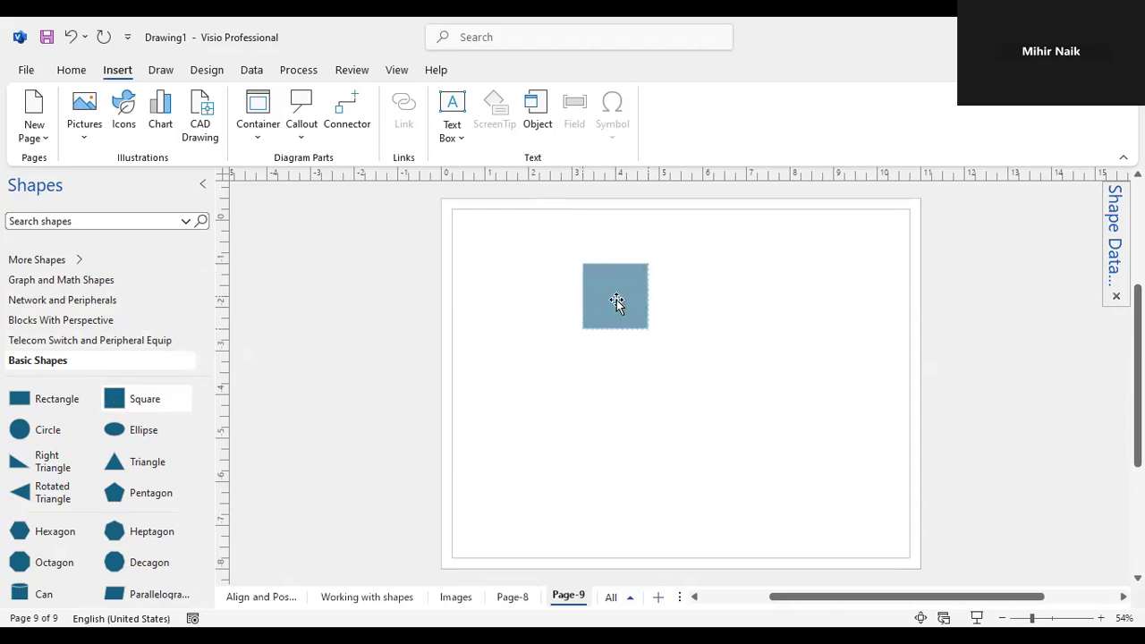
pyautogui.click(773, 321)
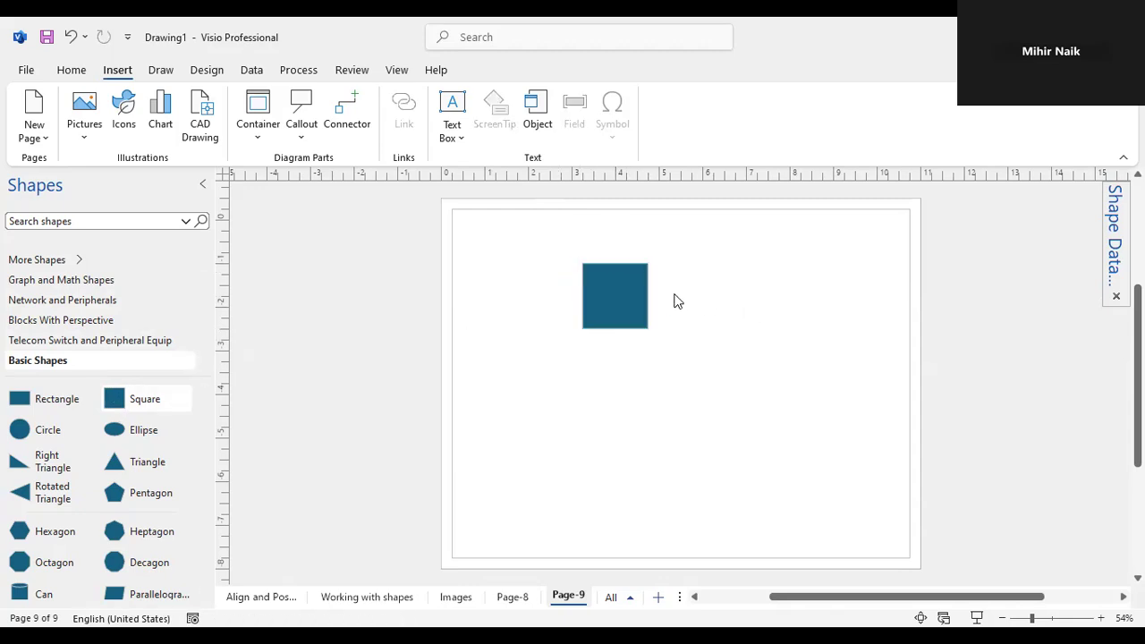
# - Start a hyperlink to a local file on the square and browse to the Backup (F:) drive
pyautogui.click(624, 285)
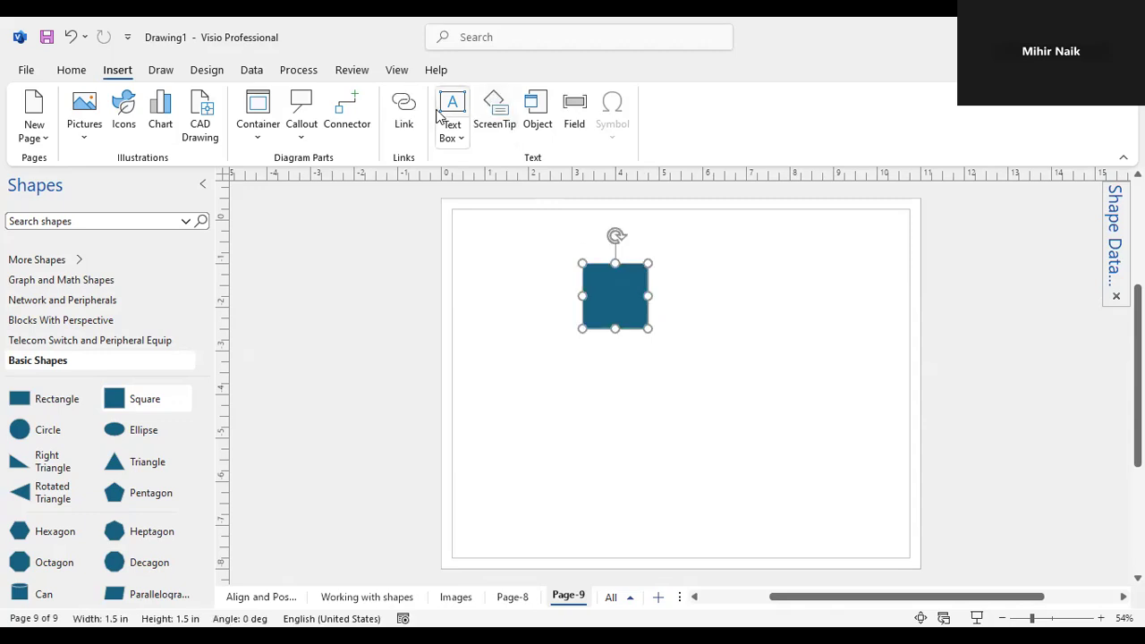
pyautogui.click(398, 109)
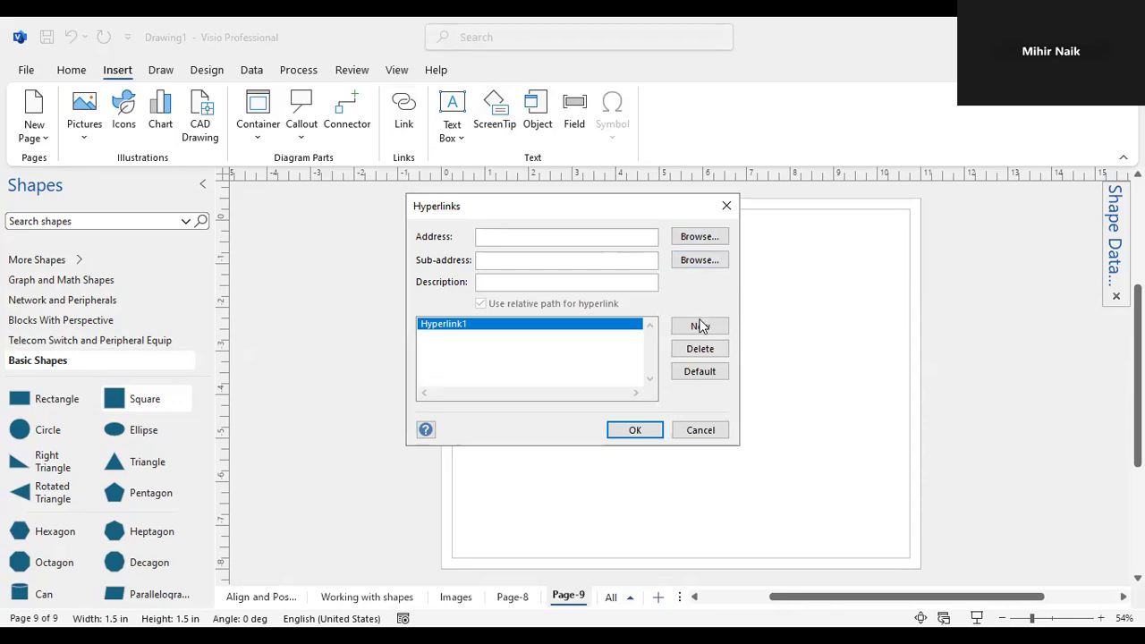
pyautogui.click(690, 238)
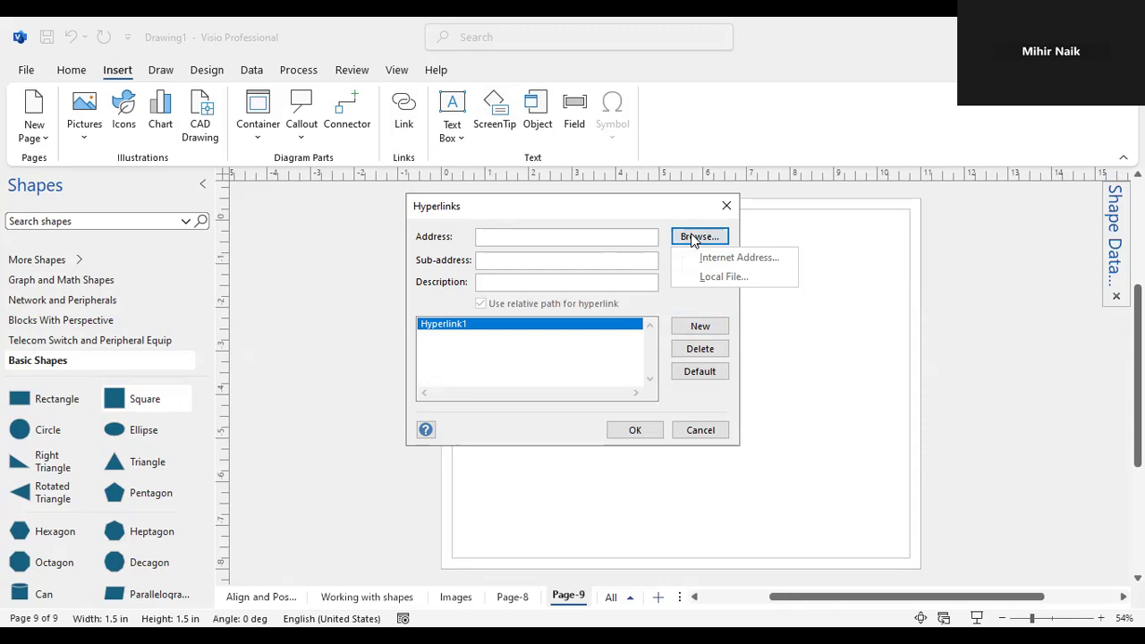
pyautogui.click(729, 281)
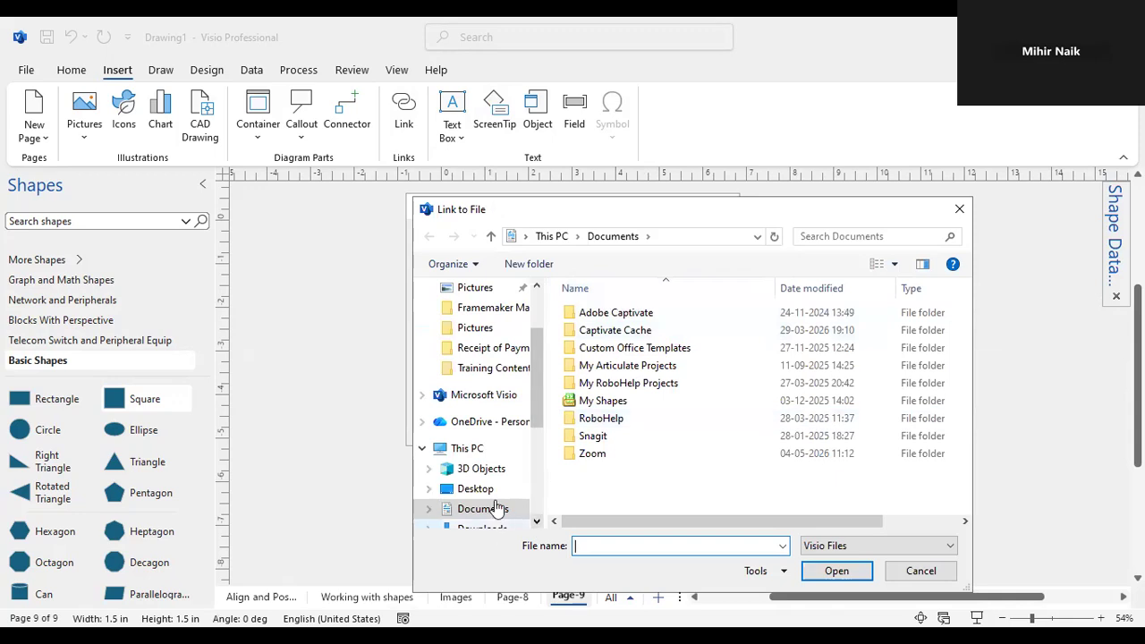
pyautogui.moveTo(535, 421); pyautogui.dragTo(544, 483)
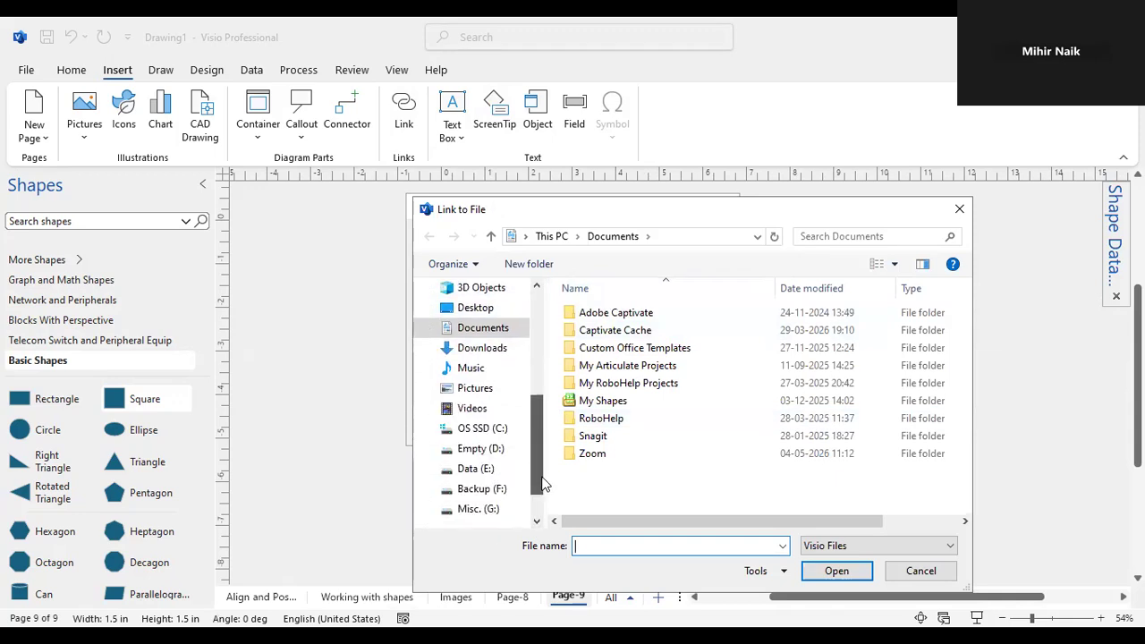
pyautogui.click(475, 486)
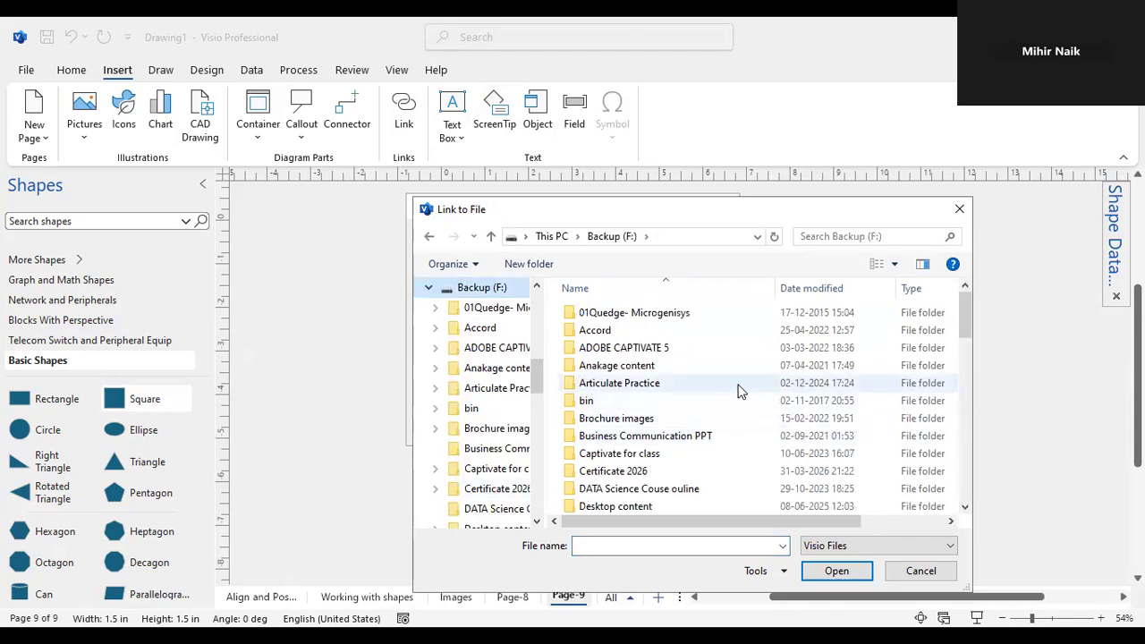
# - Find and open the "My Documents for class" folder on the Backup (F:) drive
pyautogui.scroll(-3, 738, 391)
pyautogui.scroll(-10, 738, 391)
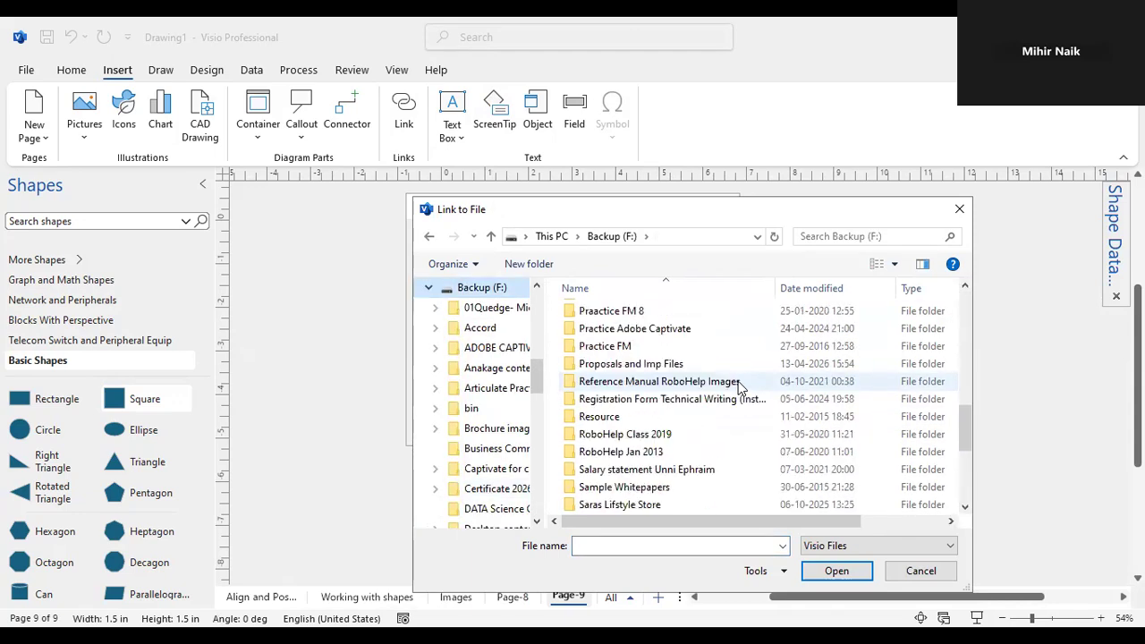
pyautogui.scroll(-2, 732, 390)
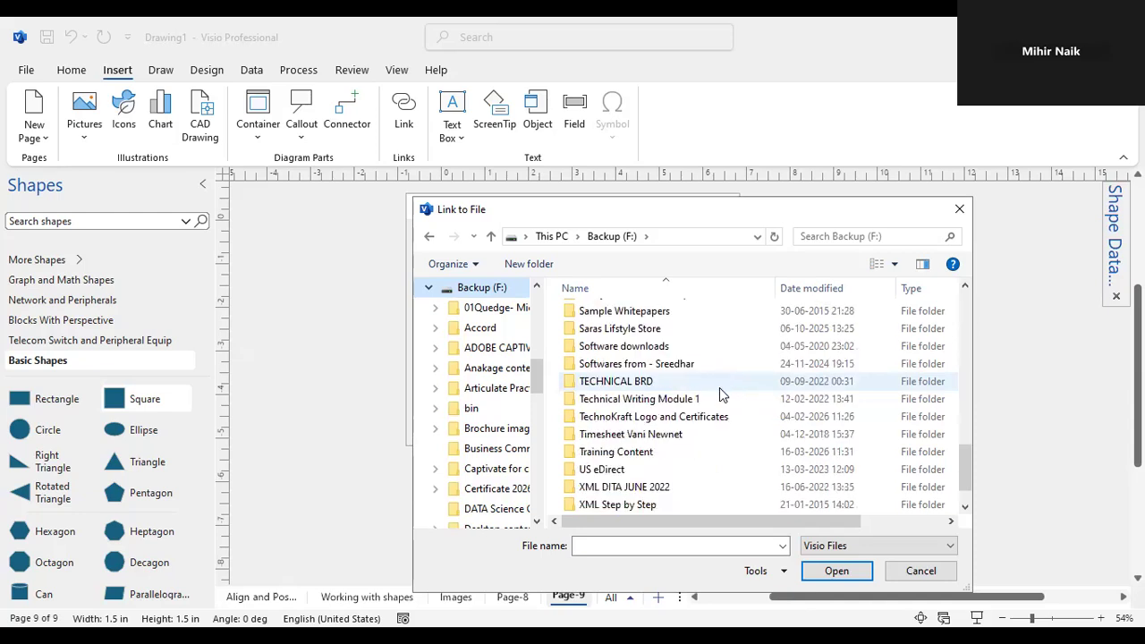
pyautogui.scroll(8, 679, 400)
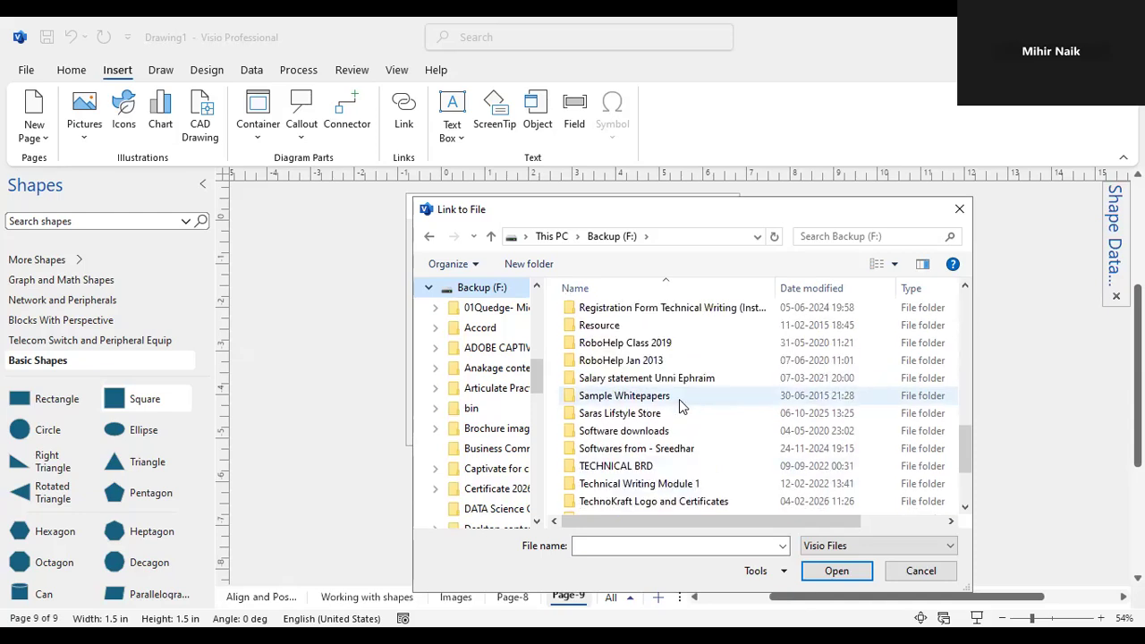
pyautogui.scroll(3, 681, 393)
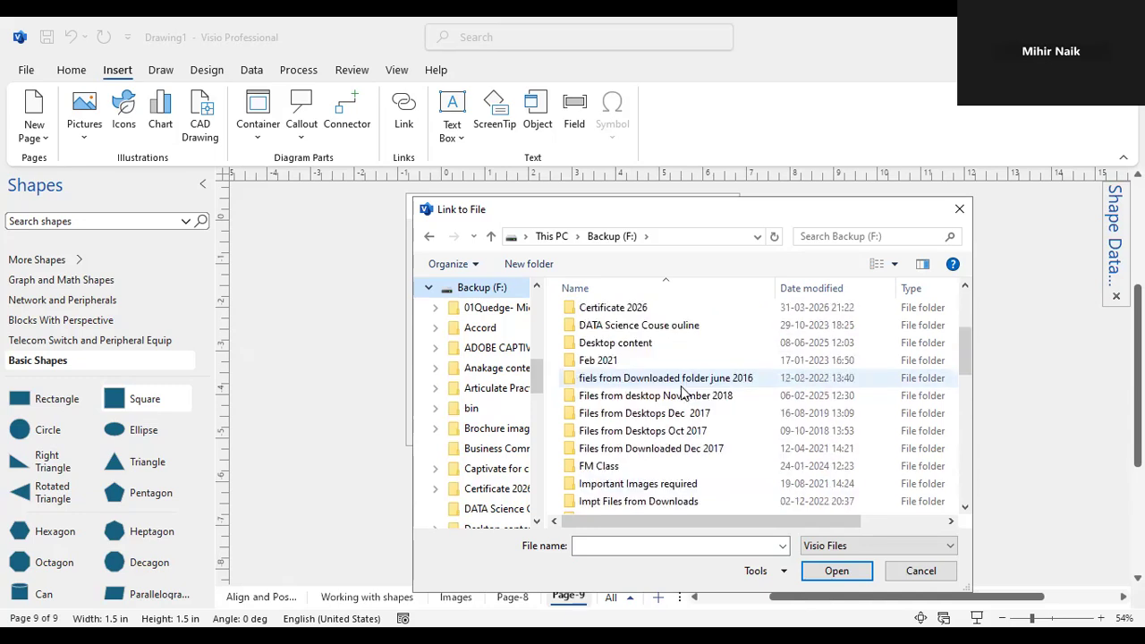
pyautogui.scroll(-2, 681, 393)
pyautogui.click(615, 458)
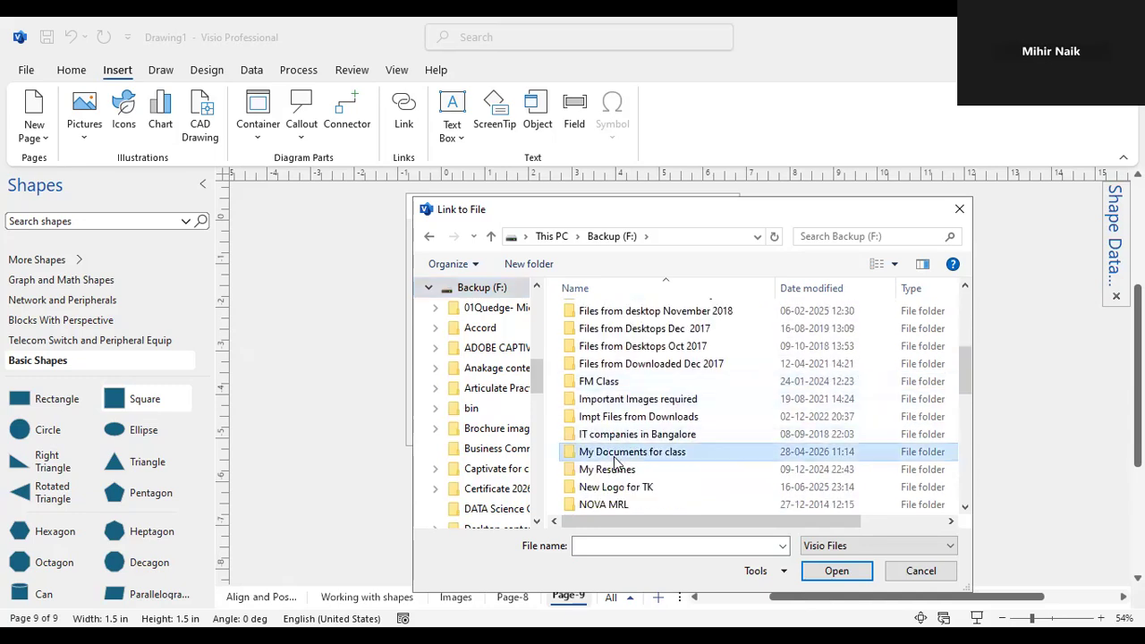
pyautogui.doubleClick(619, 461)
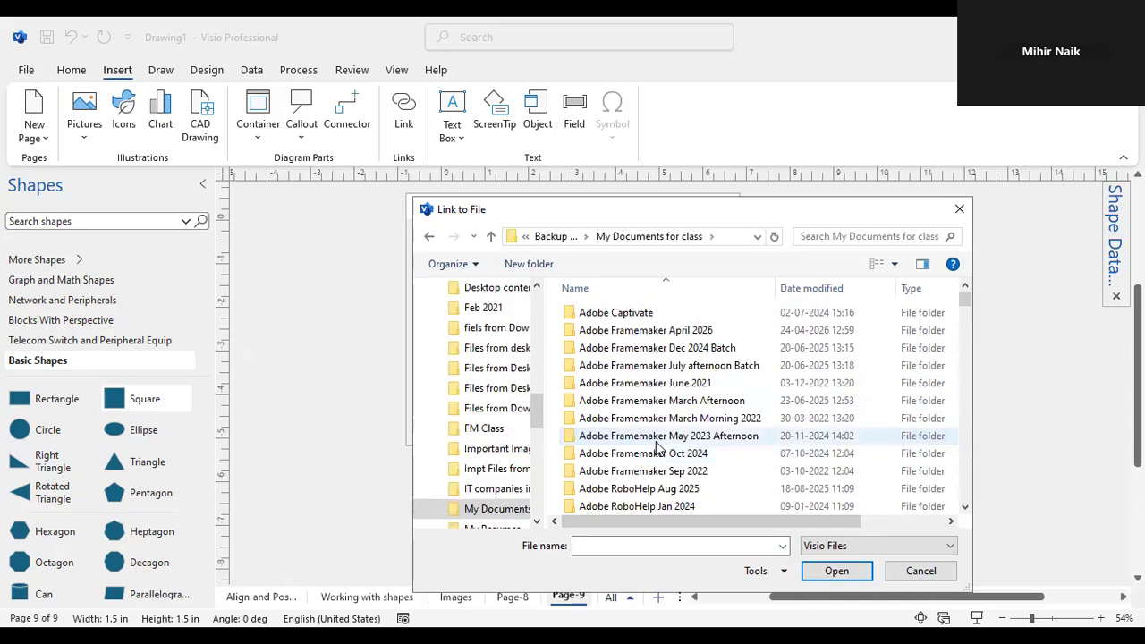
# - Choose the file "Cross functional flowchart Nov 2022" as the square's hyperlink target and apply the link
pyautogui.scroll(-8, 658, 445)
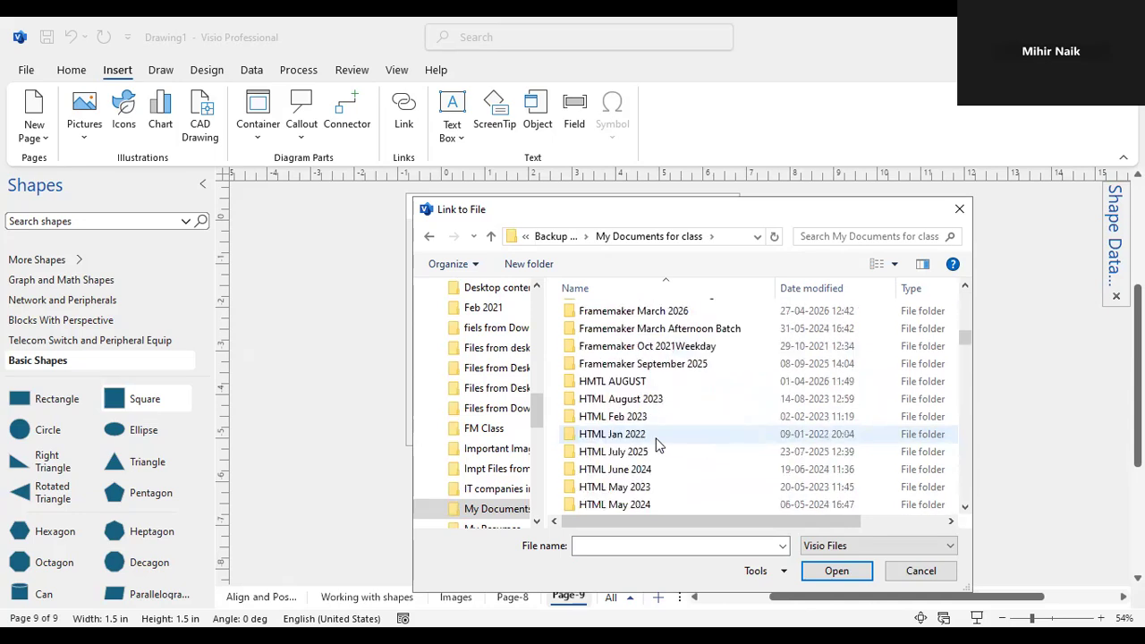
pyautogui.scroll(-3, 658, 444)
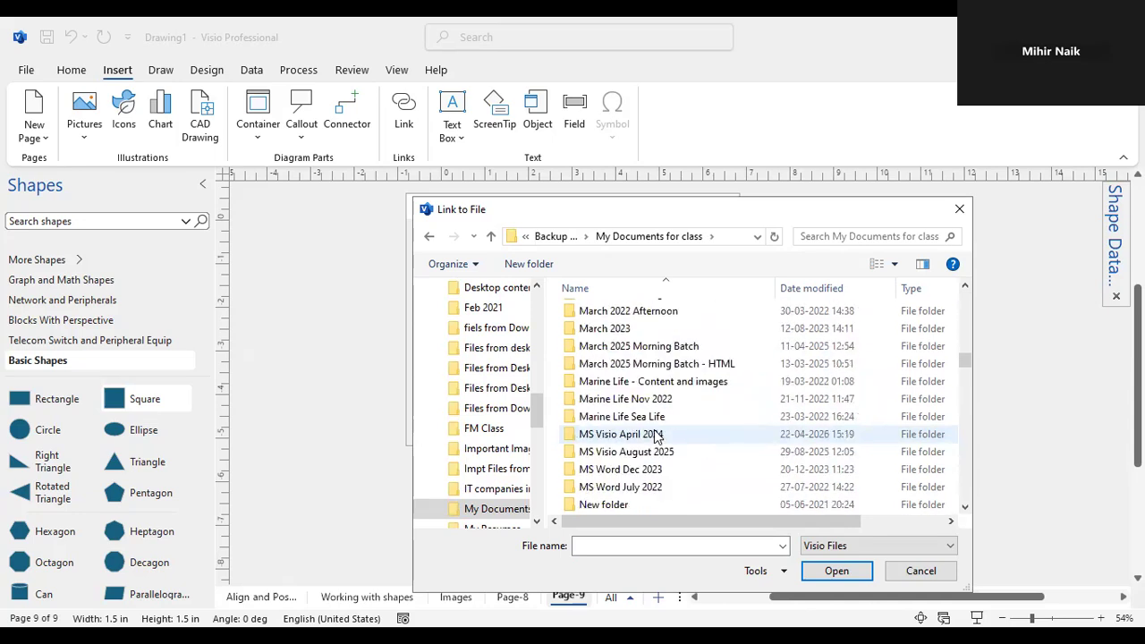
pyautogui.scroll(-3, 654, 434)
pyautogui.scroll(2, 654, 432)
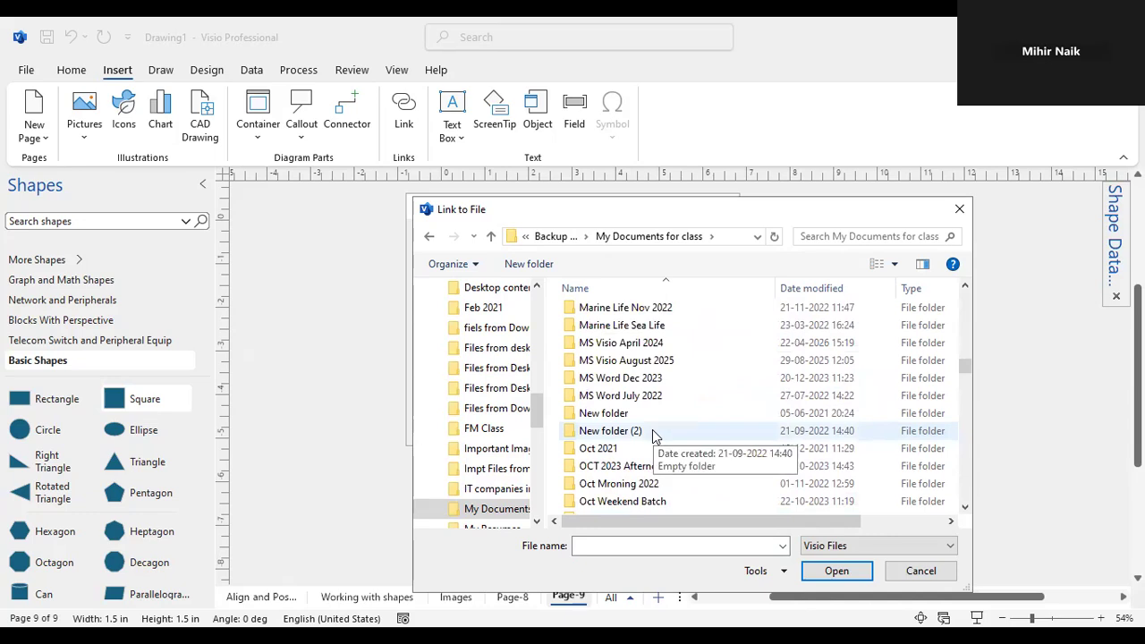
pyautogui.scroll(-3, 653, 430)
pyautogui.scroll(-5, 652, 432)
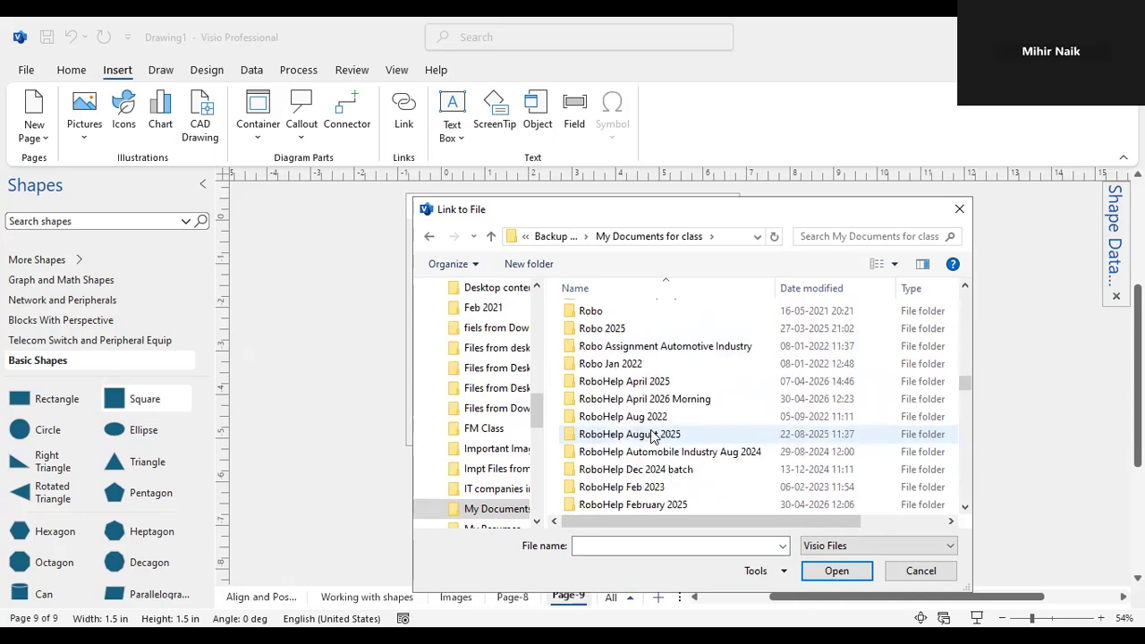
pyautogui.scroll(-10, 650, 435)
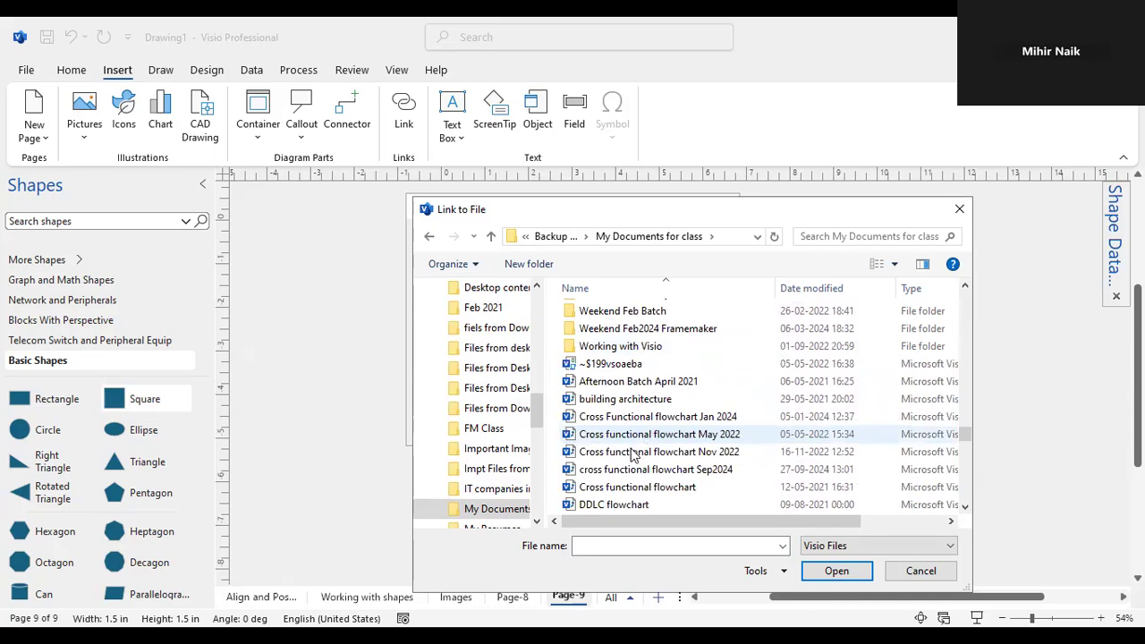
pyautogui.click(634, 454)
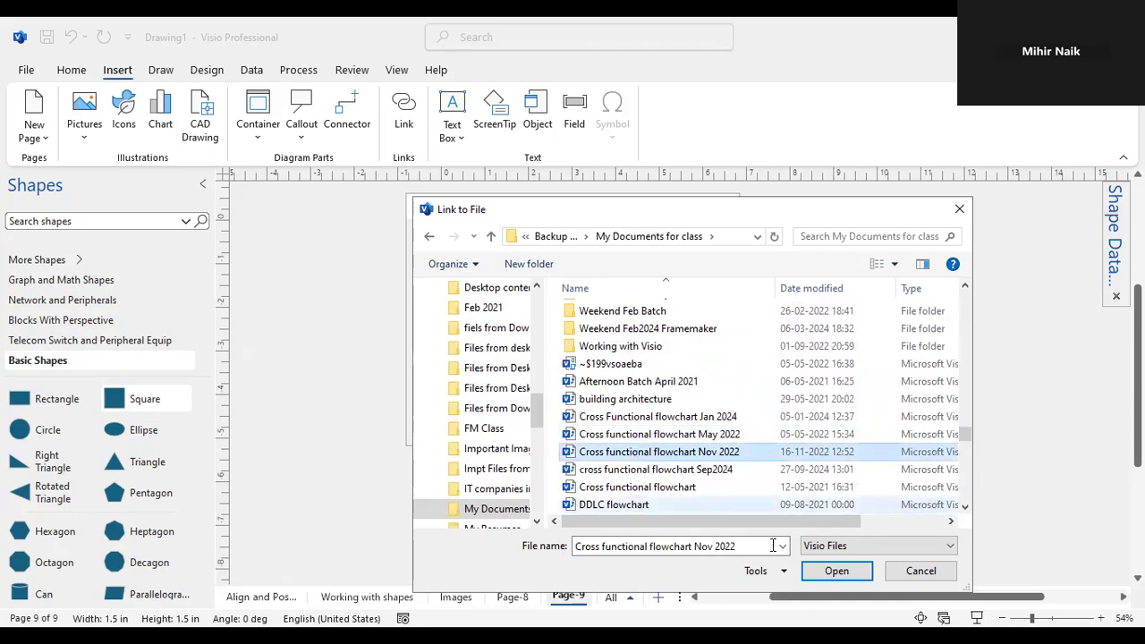
pyautogui.click(831, 572)
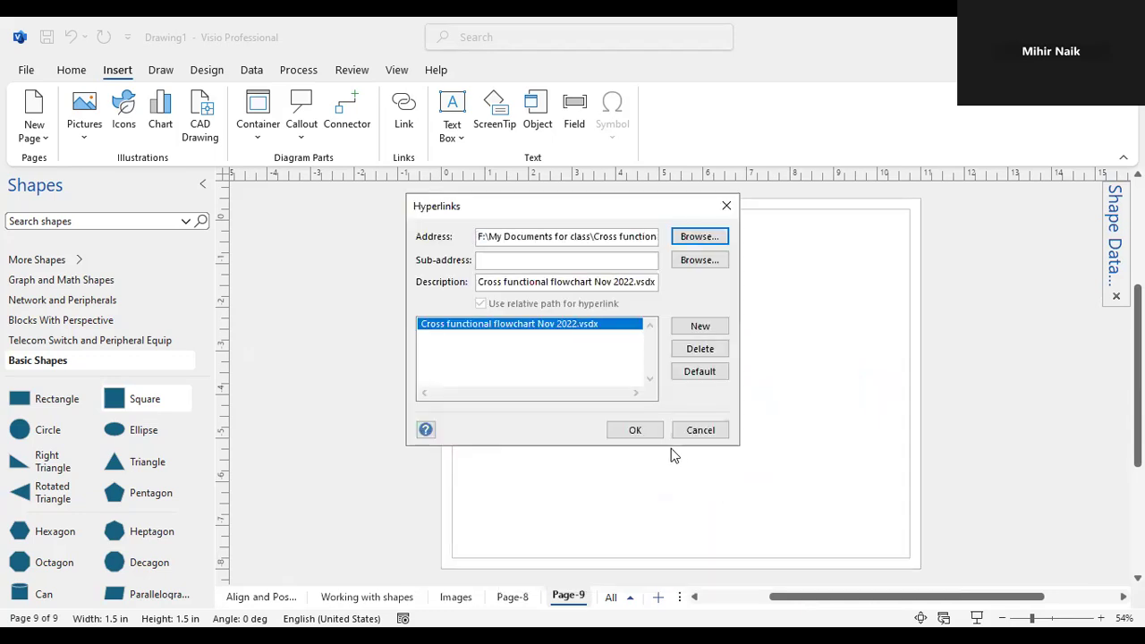
pyautogui.click(635, 430)
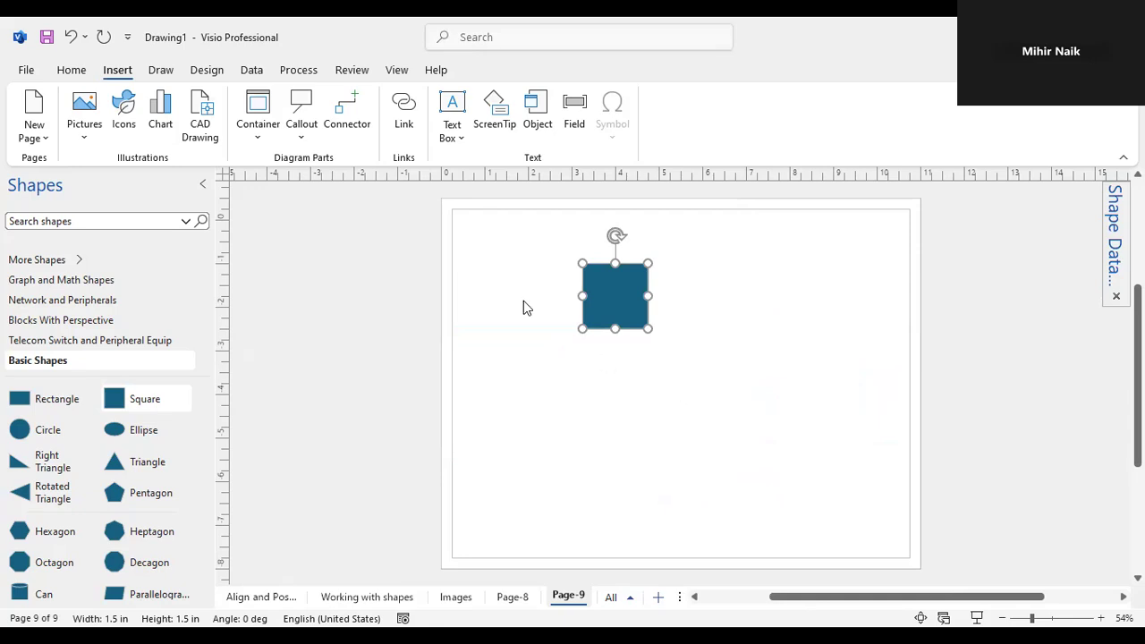
# - Test the square's hyperlink in presentation mode, allowing the linked flowchart to open, and return to the drawing without saving
pyautogui.click(396, 70)
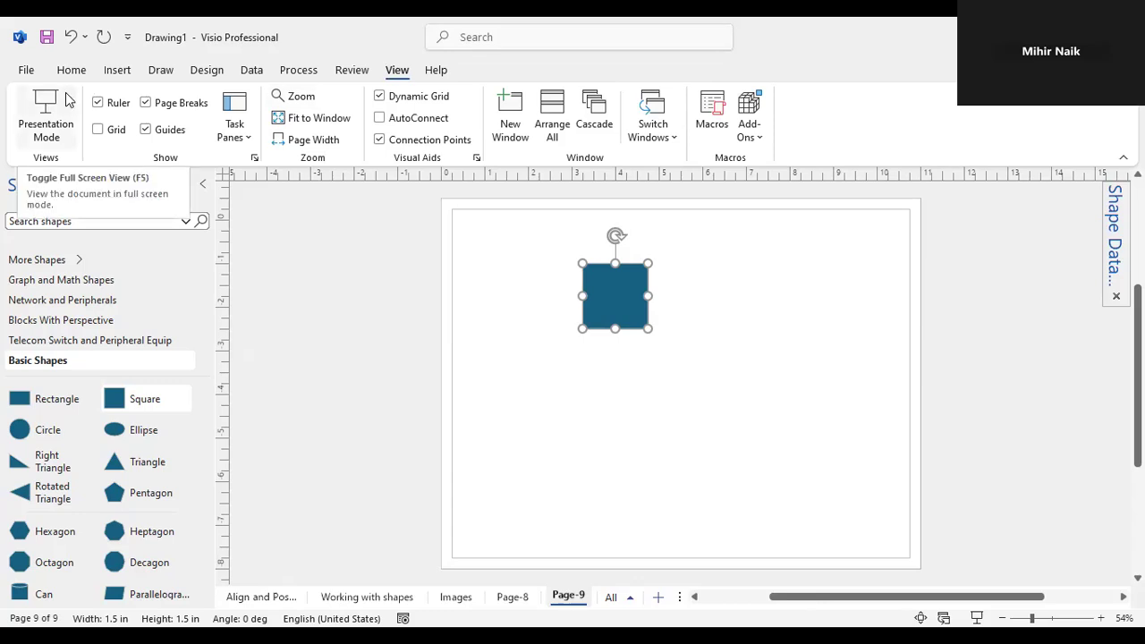
pyautogui.press('F5')
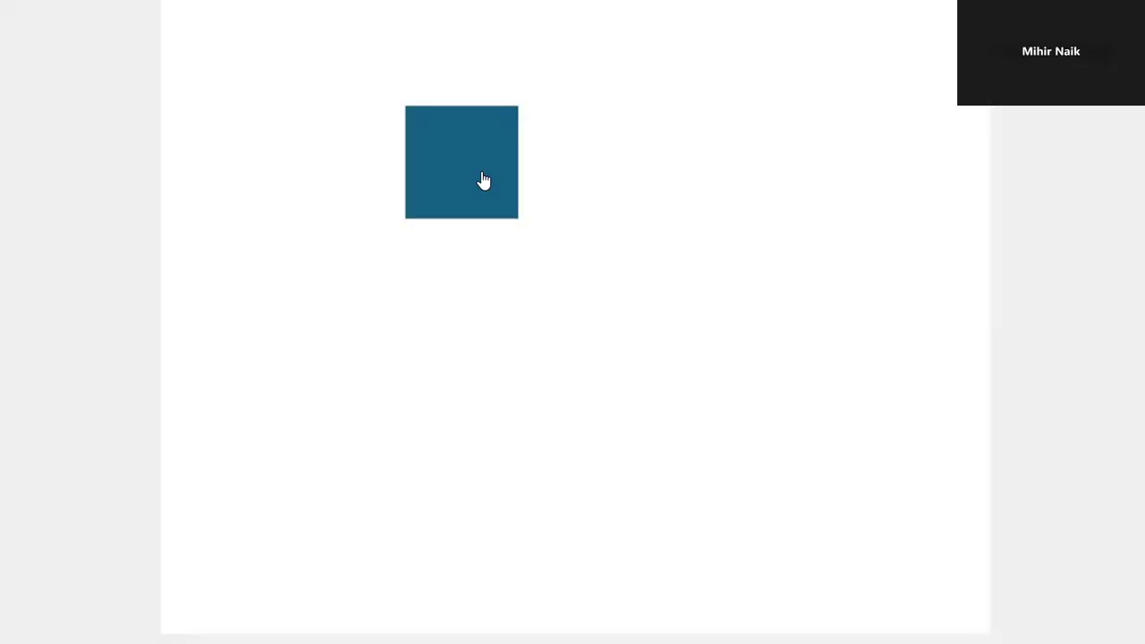
pyautogui.click(482, 180)
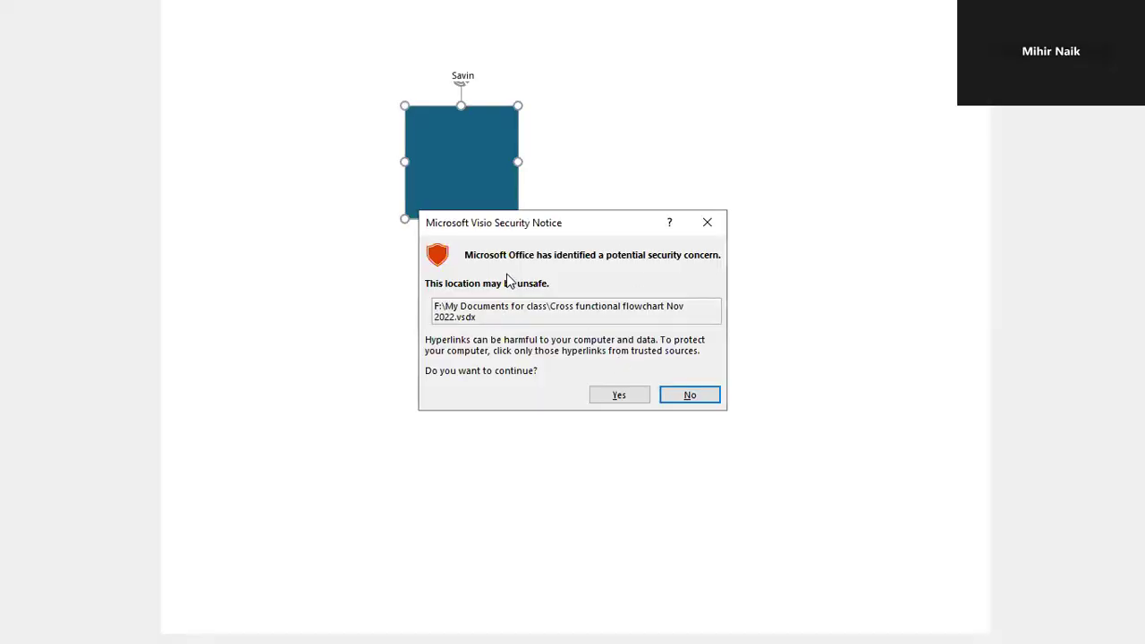
pyautogui.click(620, 396)
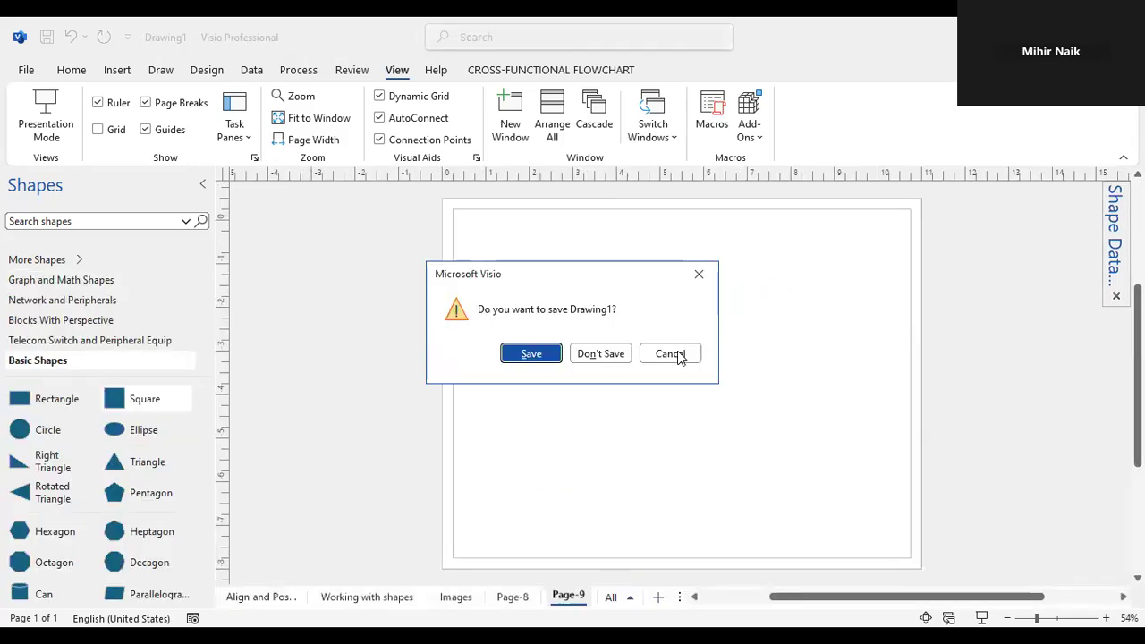
pyautogui.press('Escape')
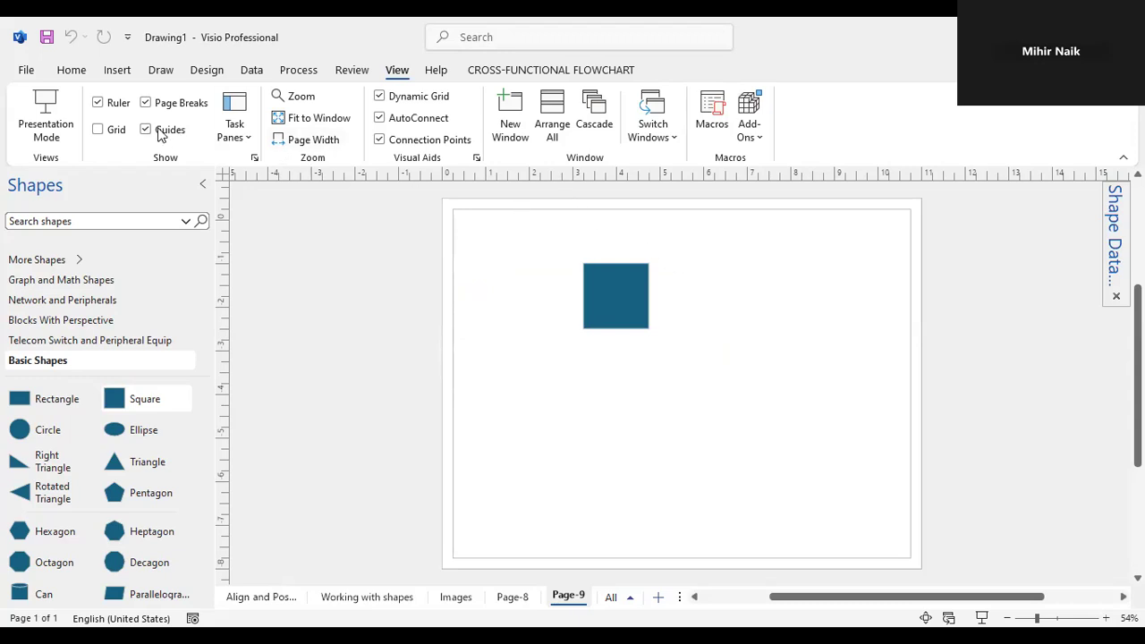
# - Enlarge the square from its lower-right corner to about 4.6 in by 4.6 in and deselect it
pyautogui.click(120, 72)
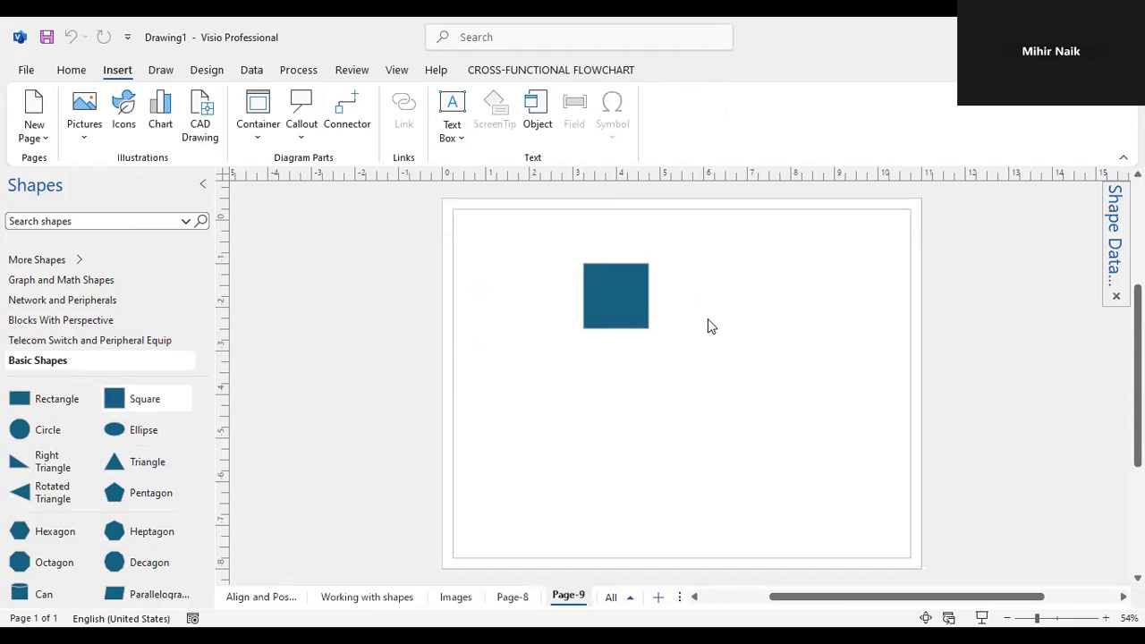
pyautogui.click(597, 268)
pyautogui.moveTo(648, 328); pyautogui.dragTo(782, 409)
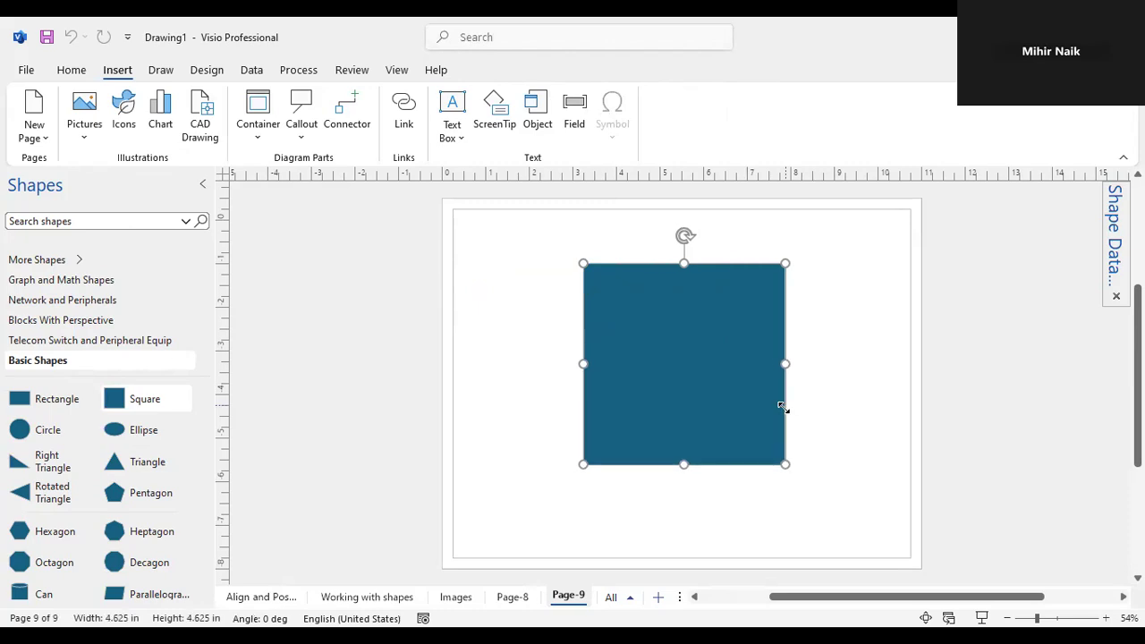
pyautogui.click(818, 375)
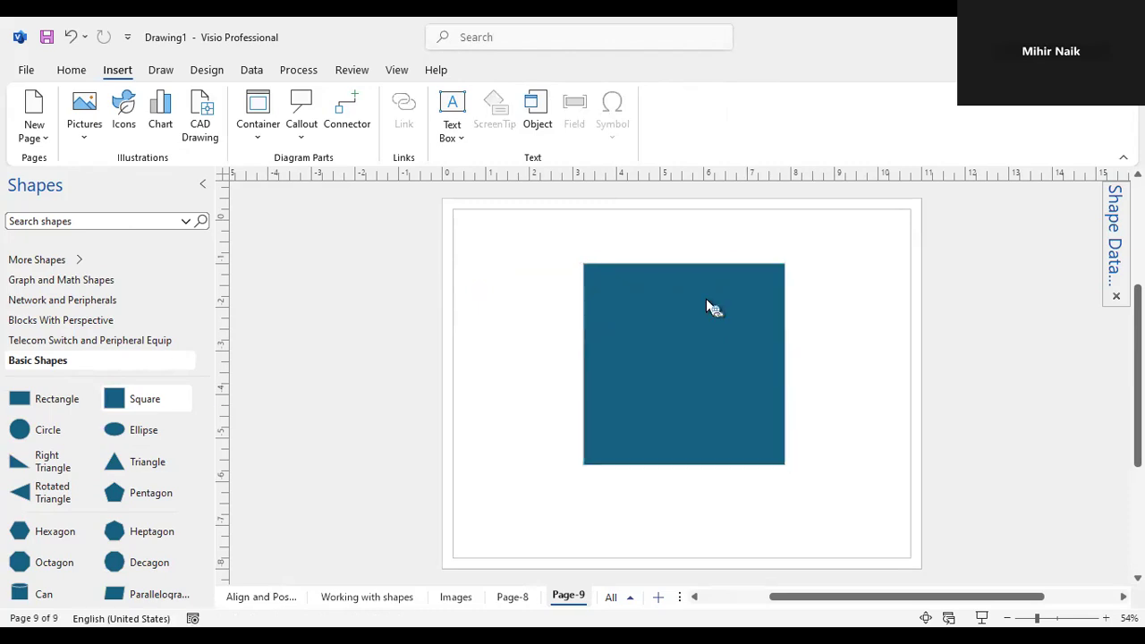
# - Draw a horizontal text box about 7.25 in by 1.25 in across the square's upper part, reading "Working with Visio"
pyautogui.click(461, 140)
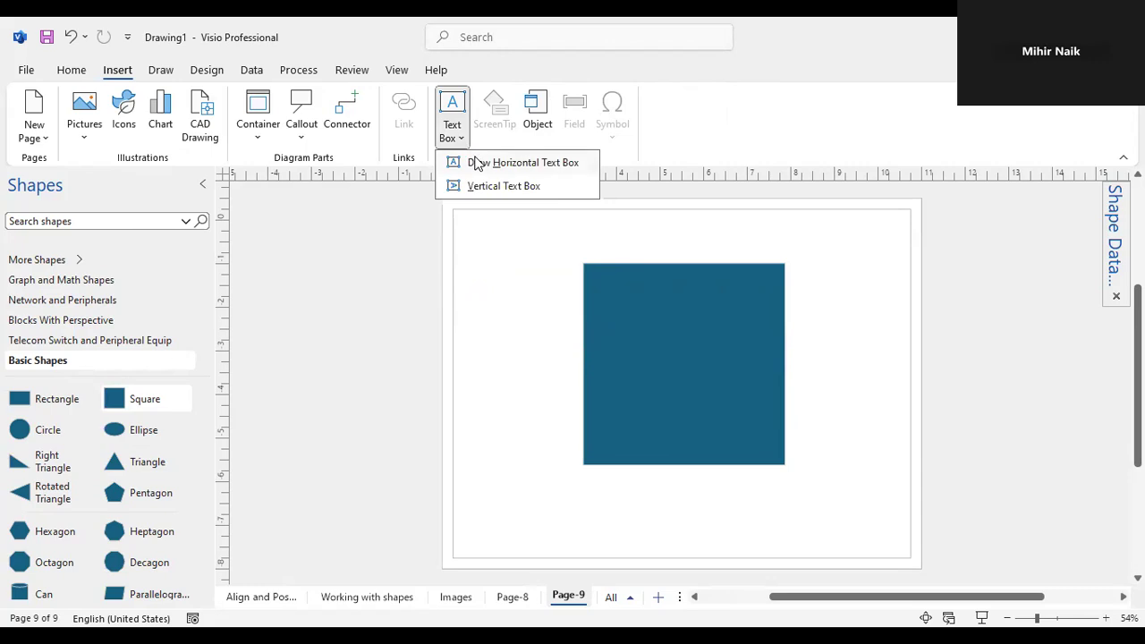
pyautogui.click(477, 163)
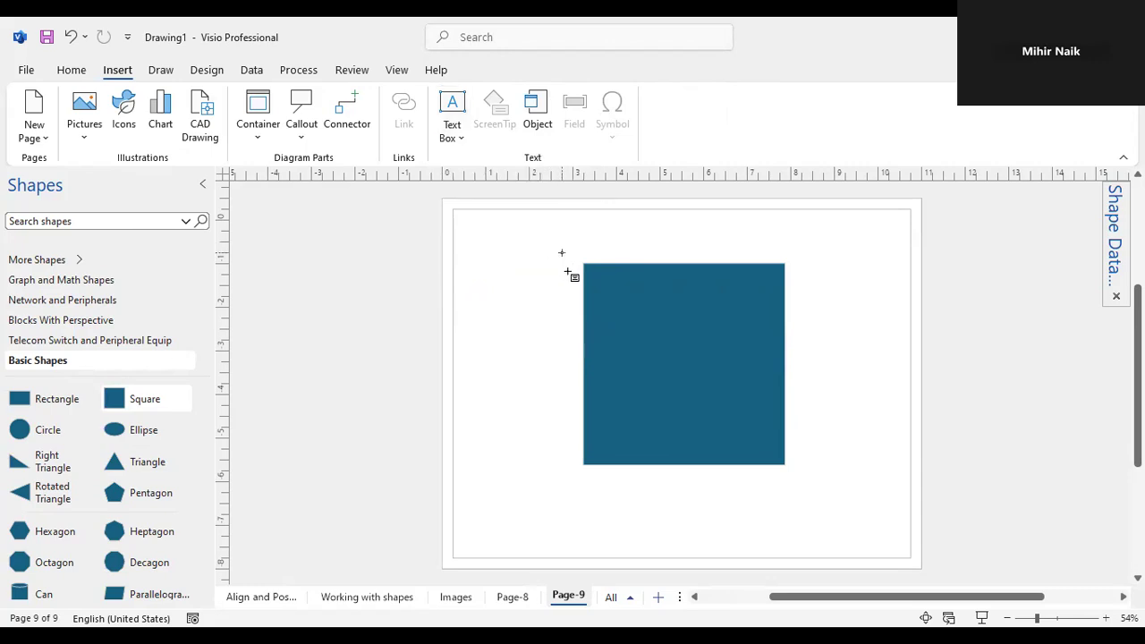
pyautogui.moveTo(562, 264); pyautogui.dragTo(875, 316)
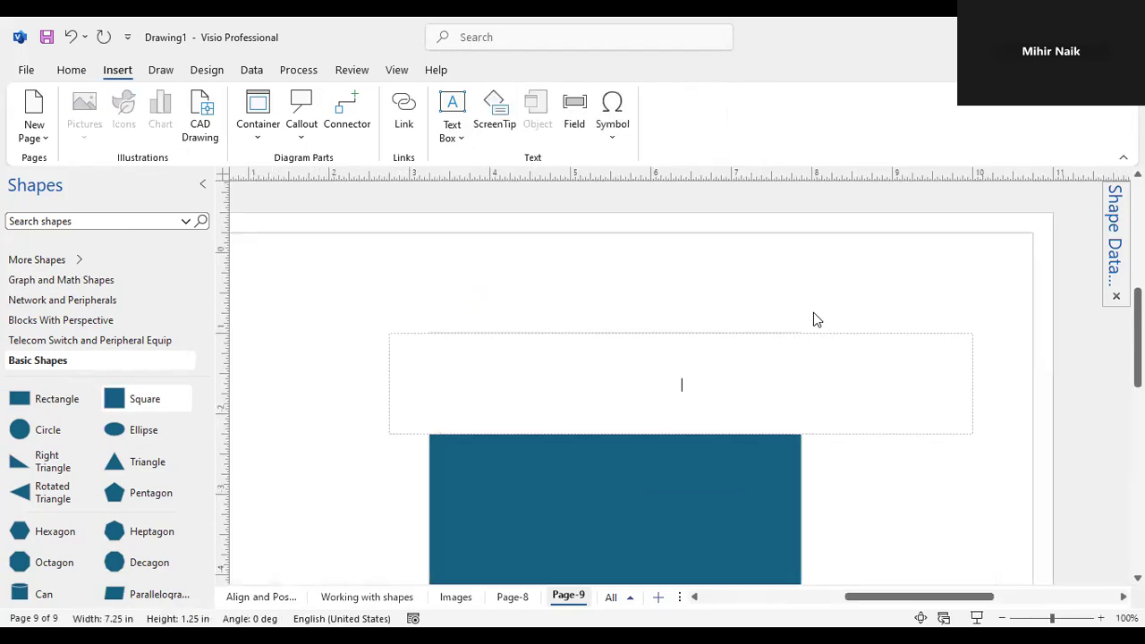
pyautogui.write('W')
pyautogui.write('rking wu')
pyautogui.press('BackSpace')
pyautogui.write('ith Visio')
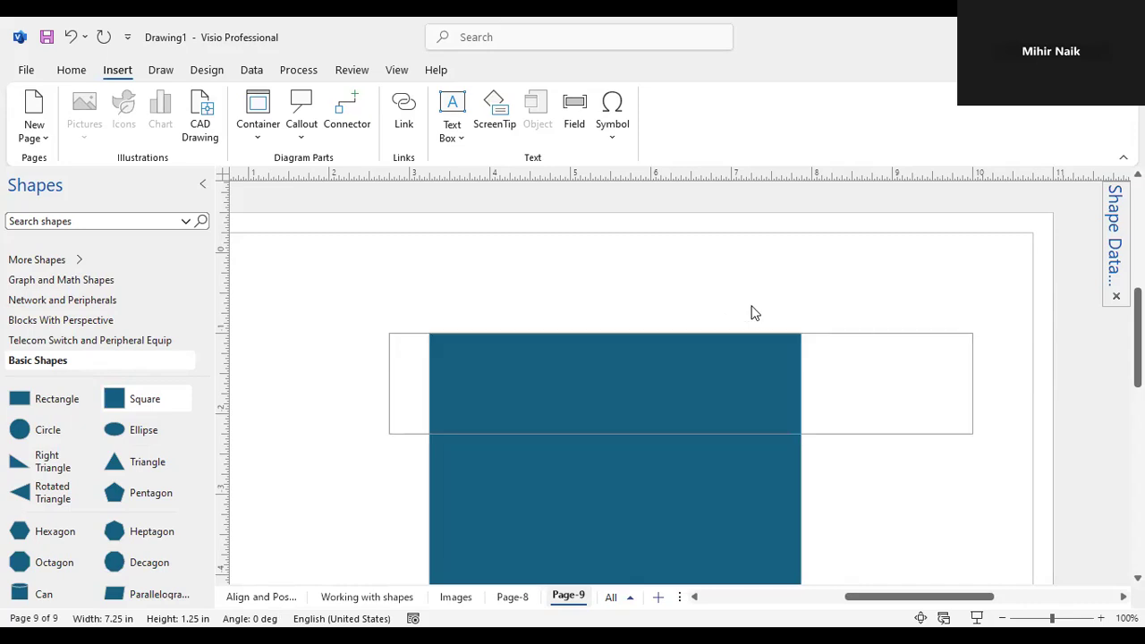
pyautogui.hotkey('ctrl', 'shift', 'w')
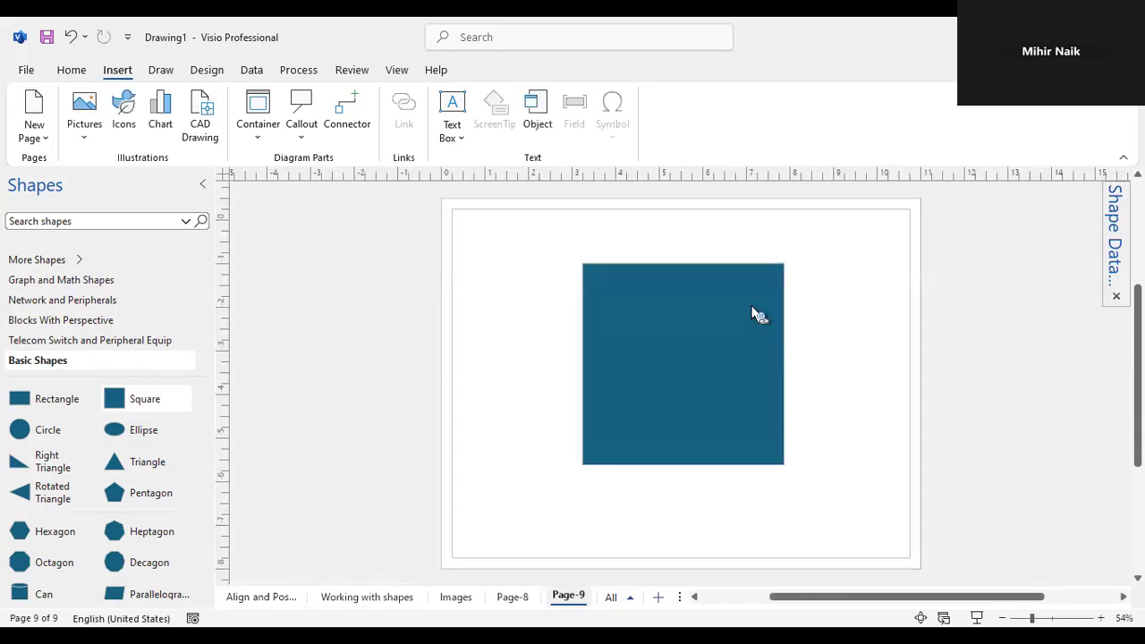
# - Change the font colour of the horizontal "Working with Visio" text to yellow
pyautogui.doubleClick(691, 295)
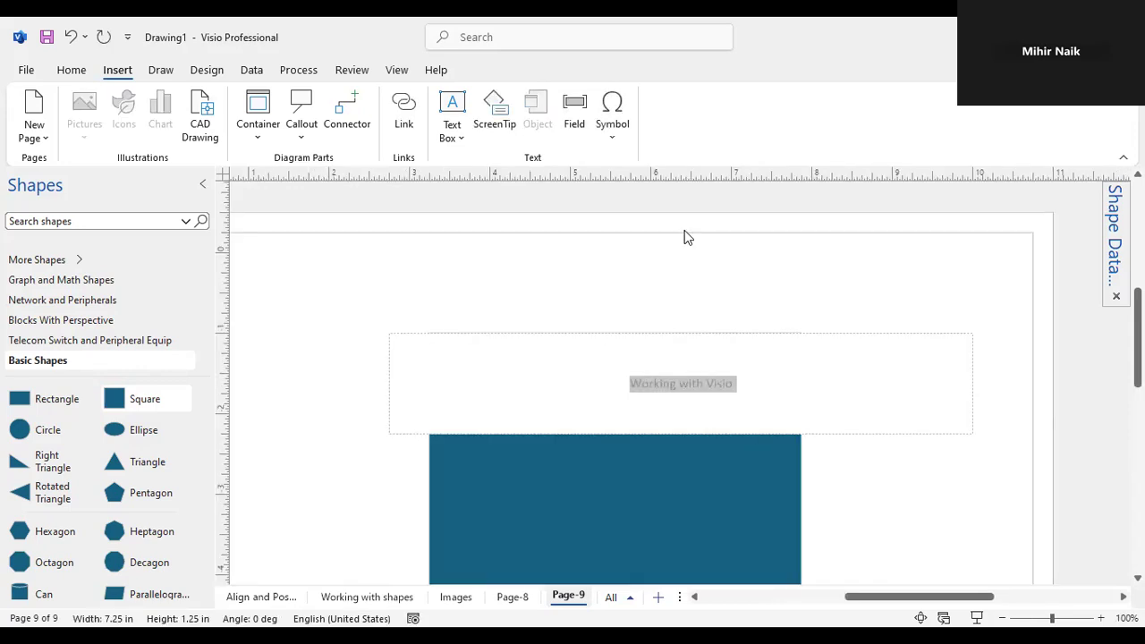
pyautogui.click(72, 69)
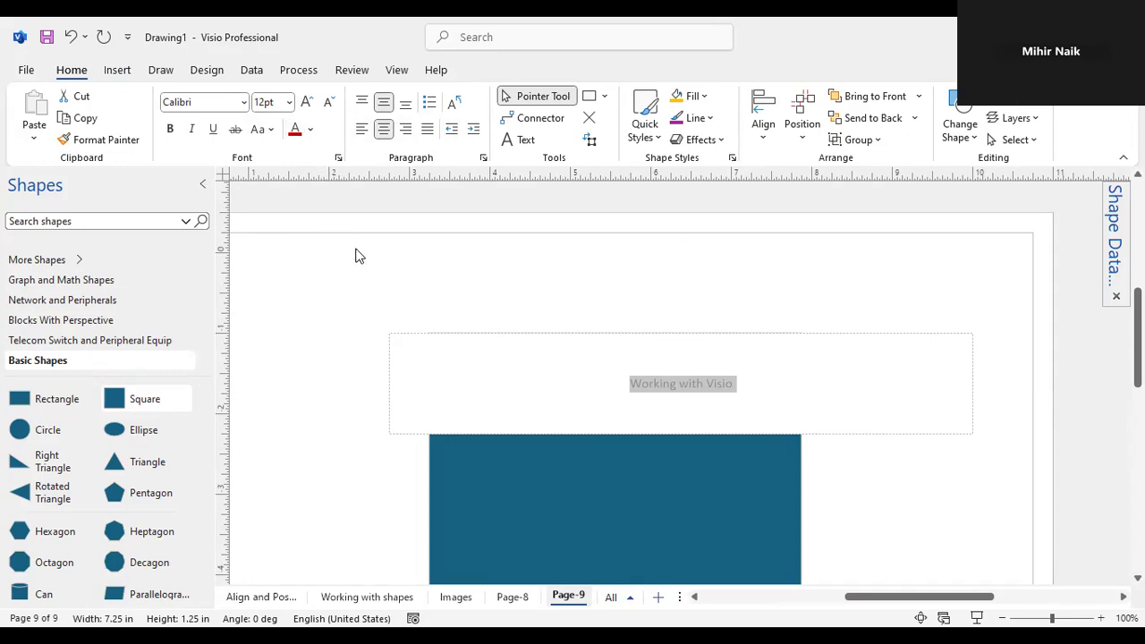
pyautogui.click(310, 131)
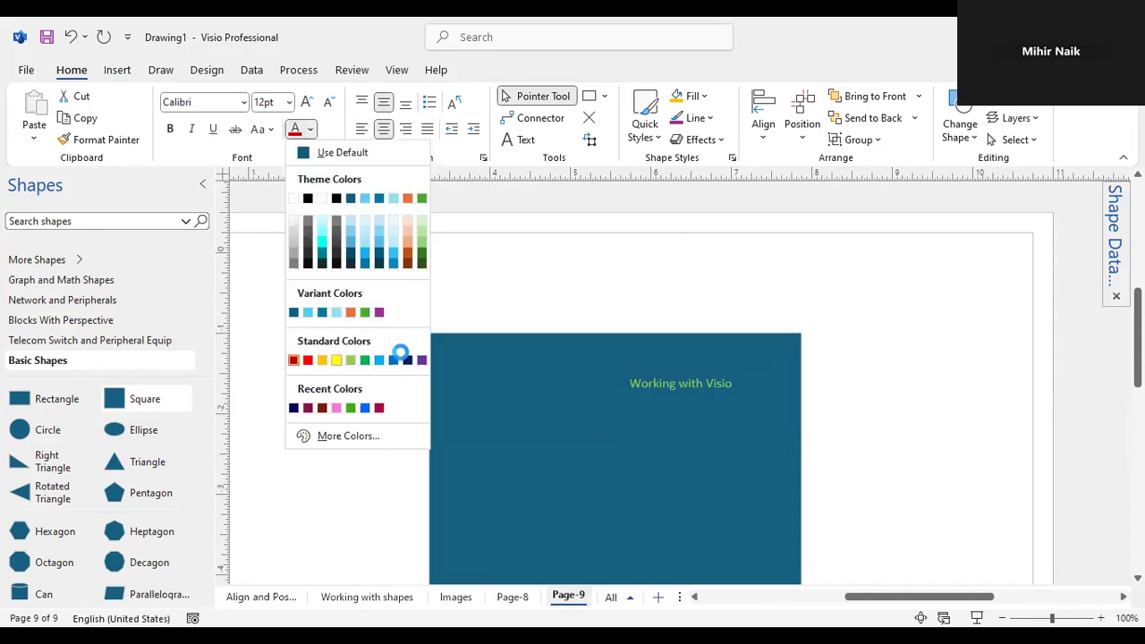
pyautogui.click(508, 264)
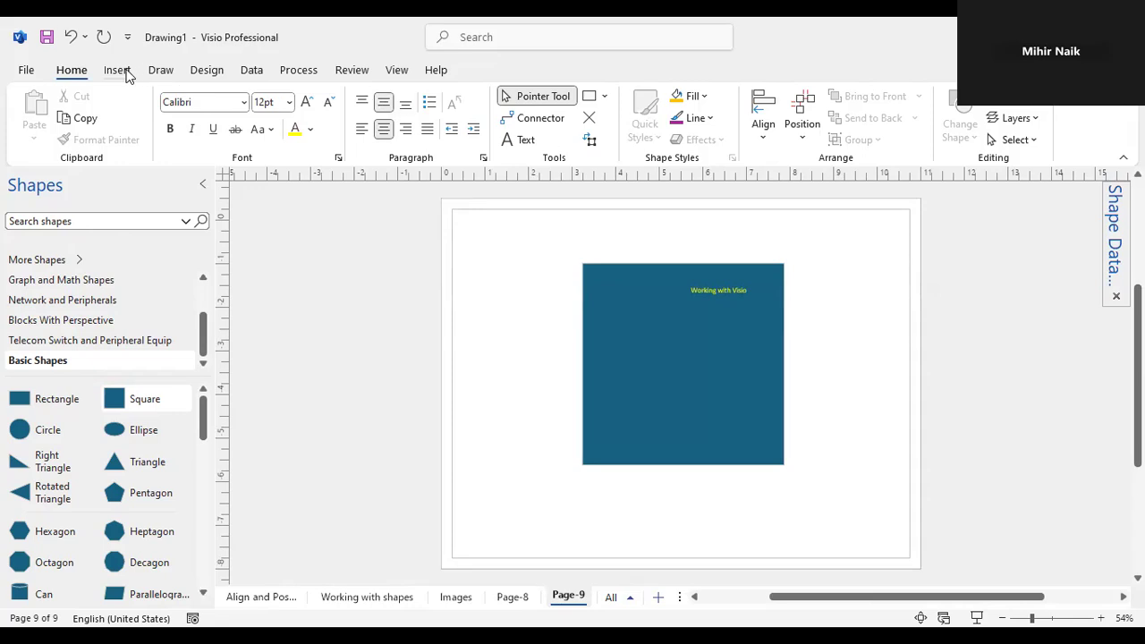
# - Draw a vertical text box about 1 in by 5.25 in along the square's left side, reading "Working with Visio"
pyautogui.click(126, 71)
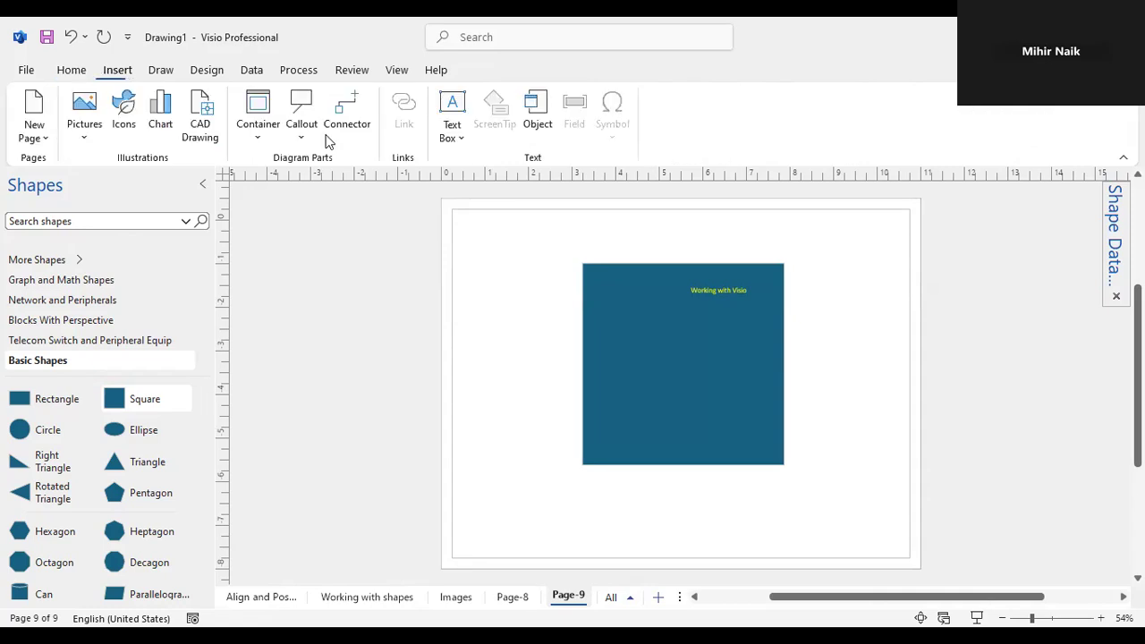
pyautogui.click(458, 142)
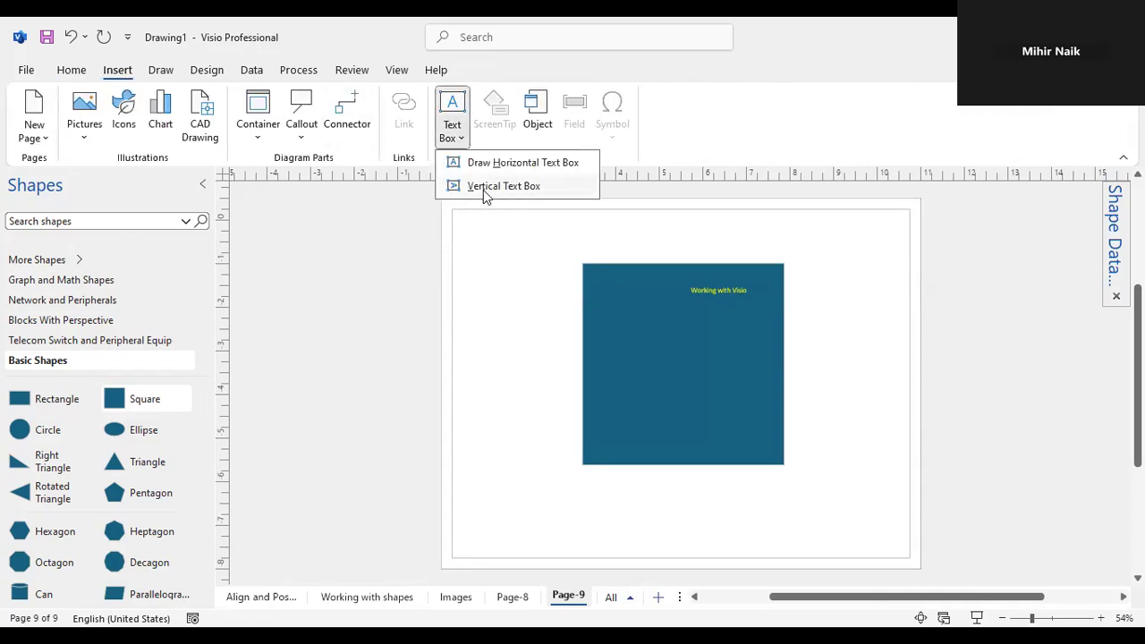
pyautogui.click(491, 186)
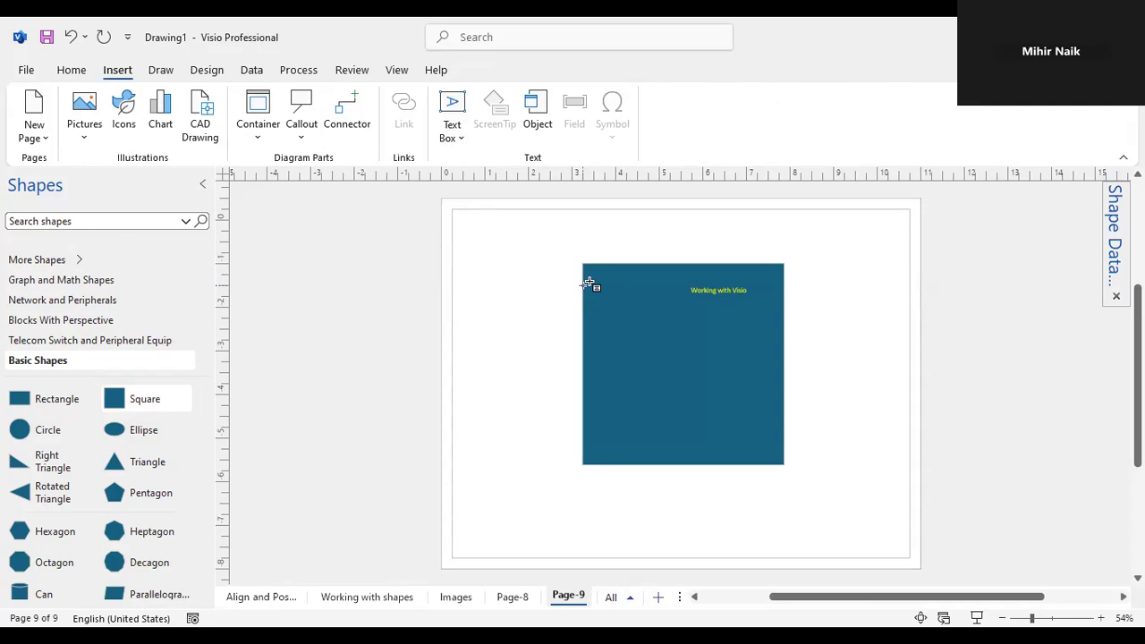
pyautogui.moveTo(593, 280); pyautogui.dragTo(639, 511)
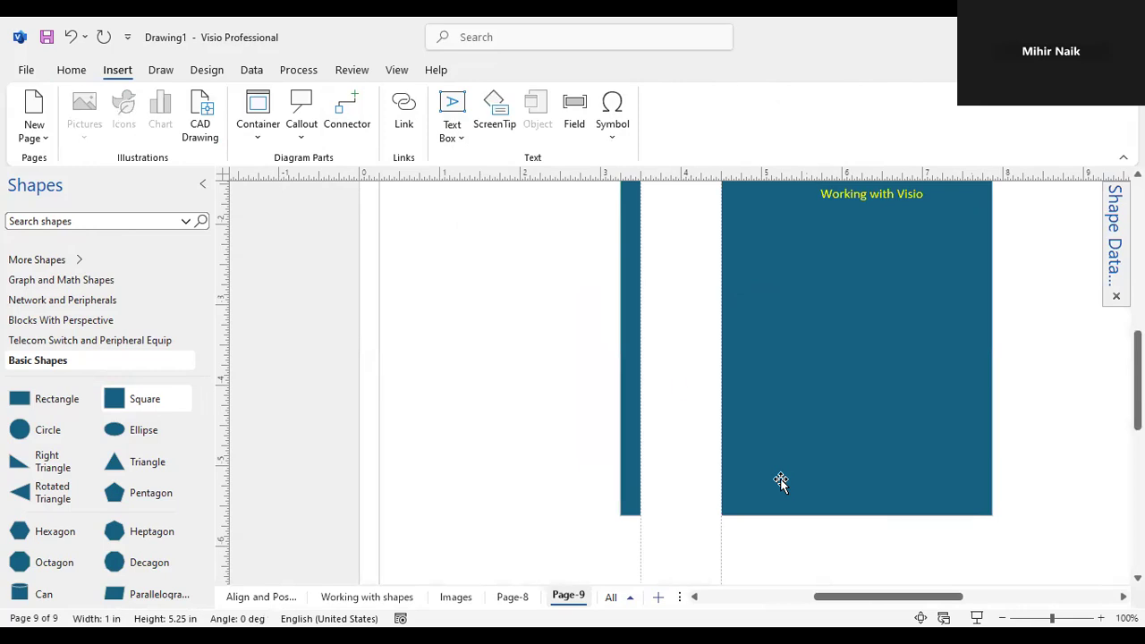
pyautogui.write('Worl')
pyautogui.write('ing')
pyautogui.write(' w')
pyautogui.write('u')
pyautogui.press('BackSpace')
pyautogui.write('ith Visio')
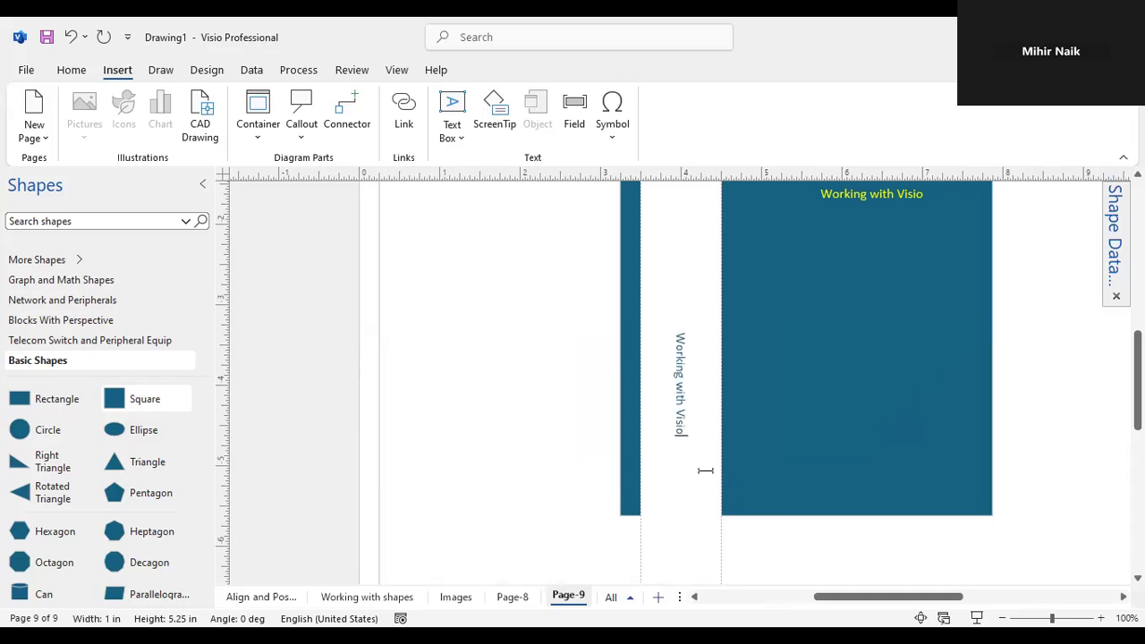
# - Change the font colour of the vertical "Working with Visio" text to the orange theme colour
pyautogui.moveTo(679, 331); pyautogui.dragTo(690, 454)
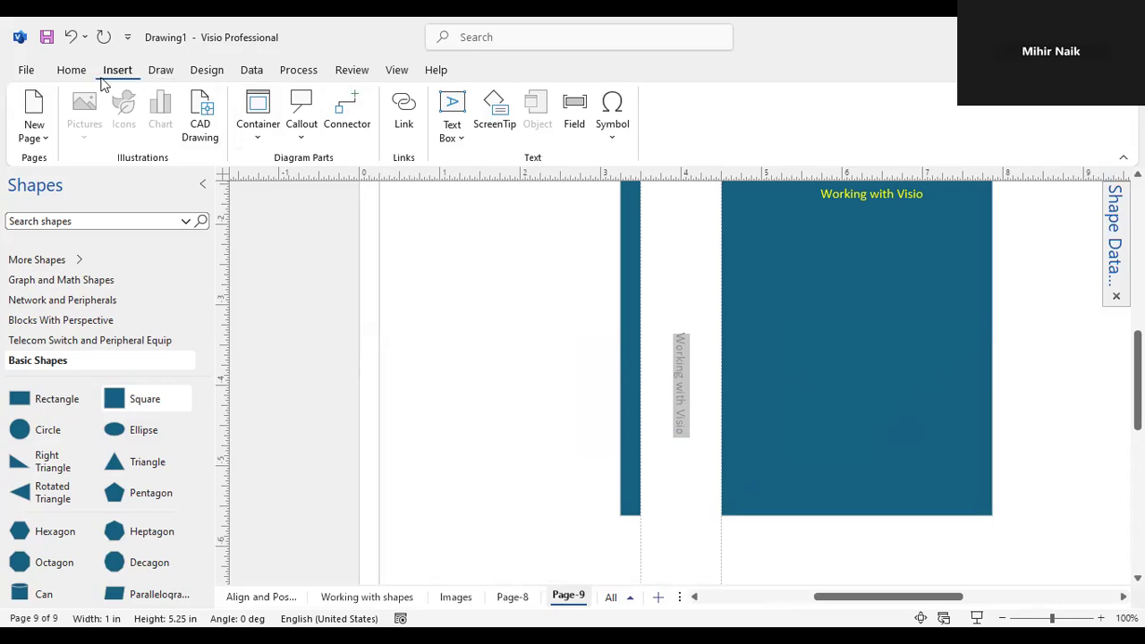
pyautogui.click(71, 72)
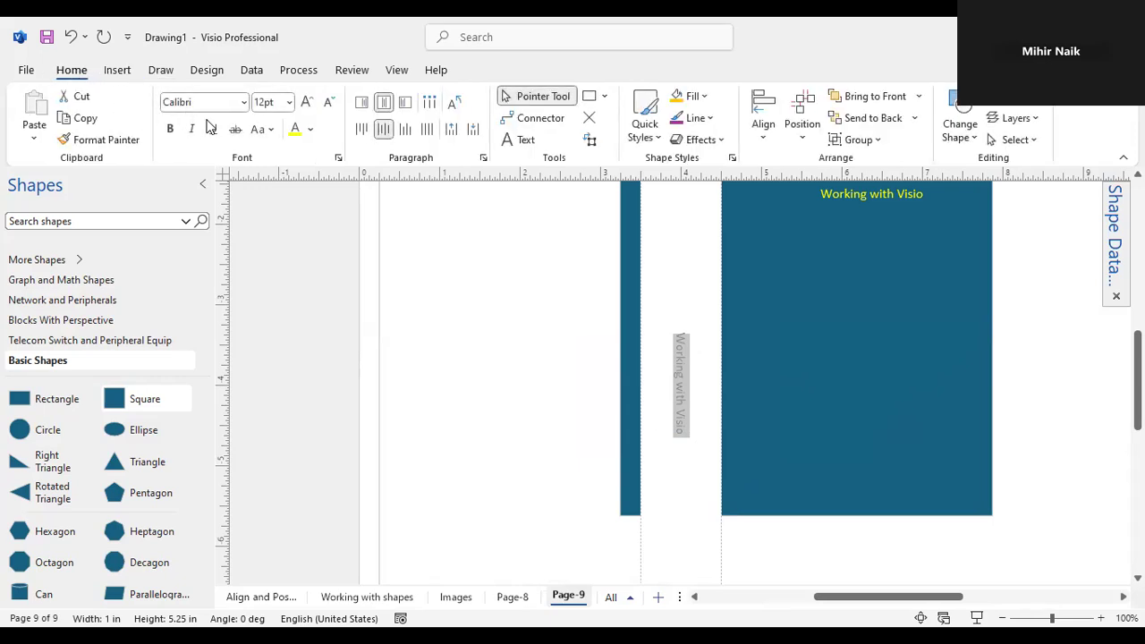
pyautogui.click(310, 130)
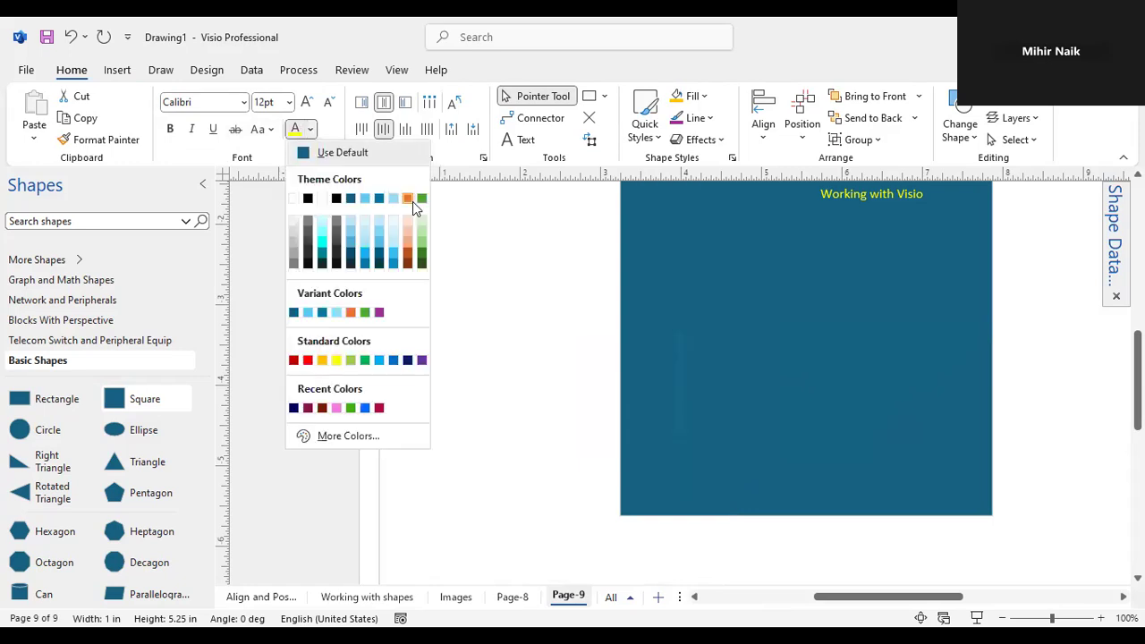
pyautogui.click(409, 199)
pyautogui.click(1003, 271)
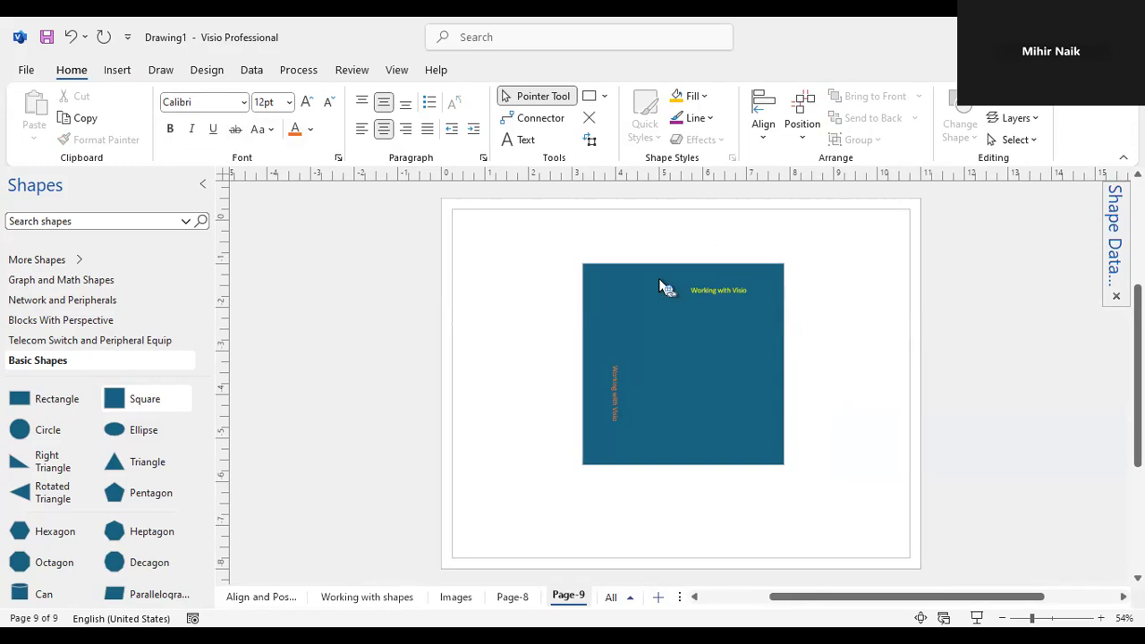
# - Set the font size of the vertical "Working with Visio" text to 30 pt
pyautogui.click(613, 367)
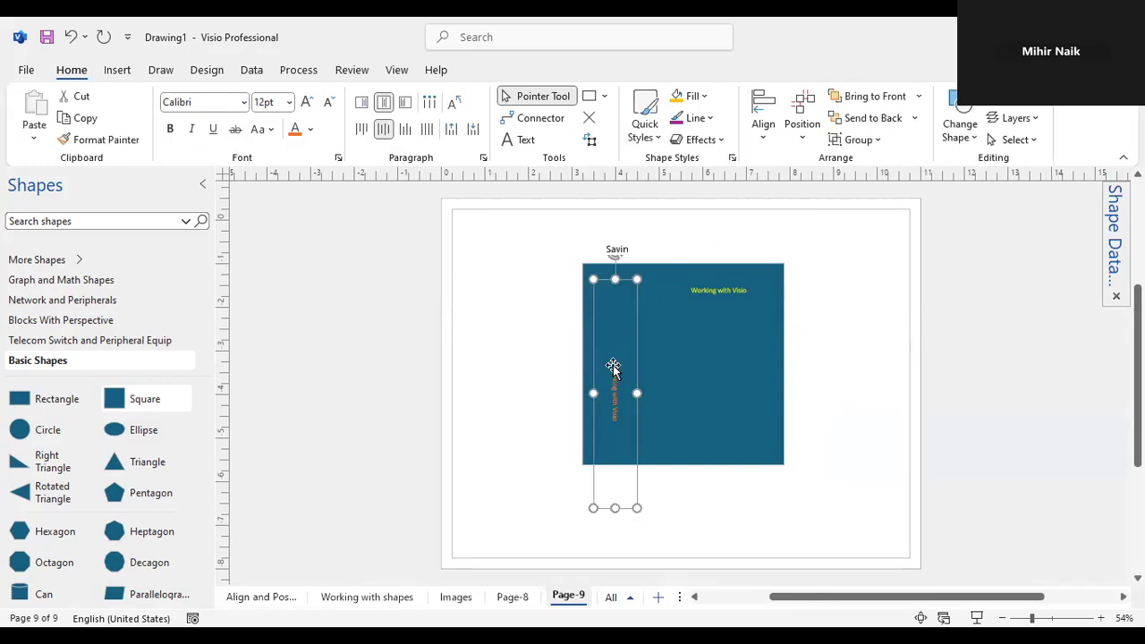
pyautogui.click(615, 365)
pyautogui.doubleClick(617, 364)
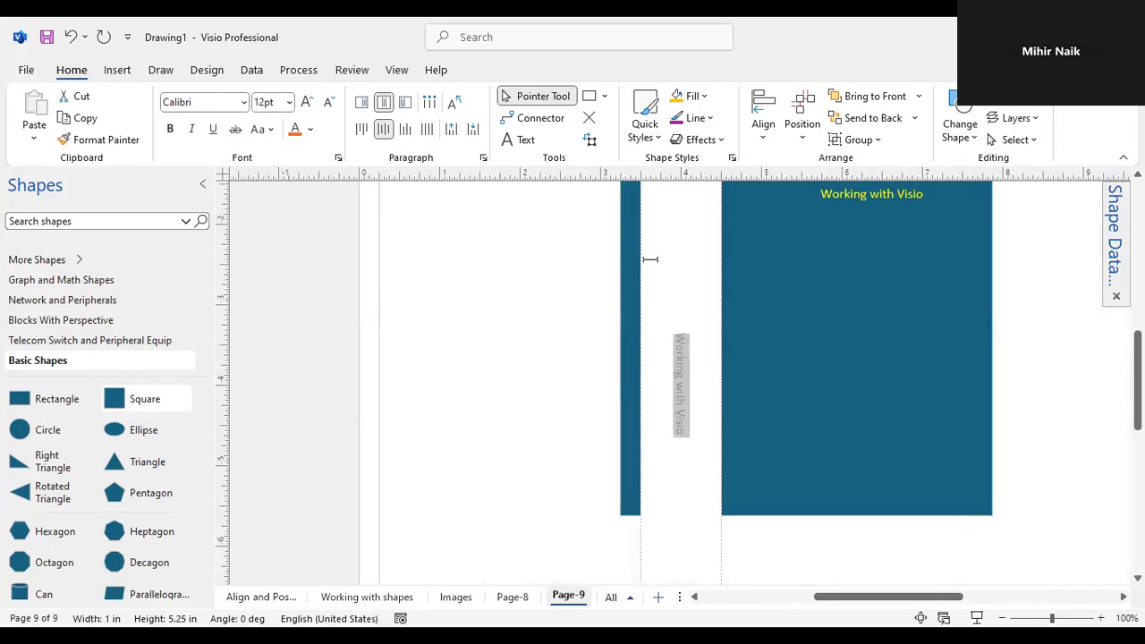
pyautogui.click(288, 102)
pyautogui.click(273, 317)
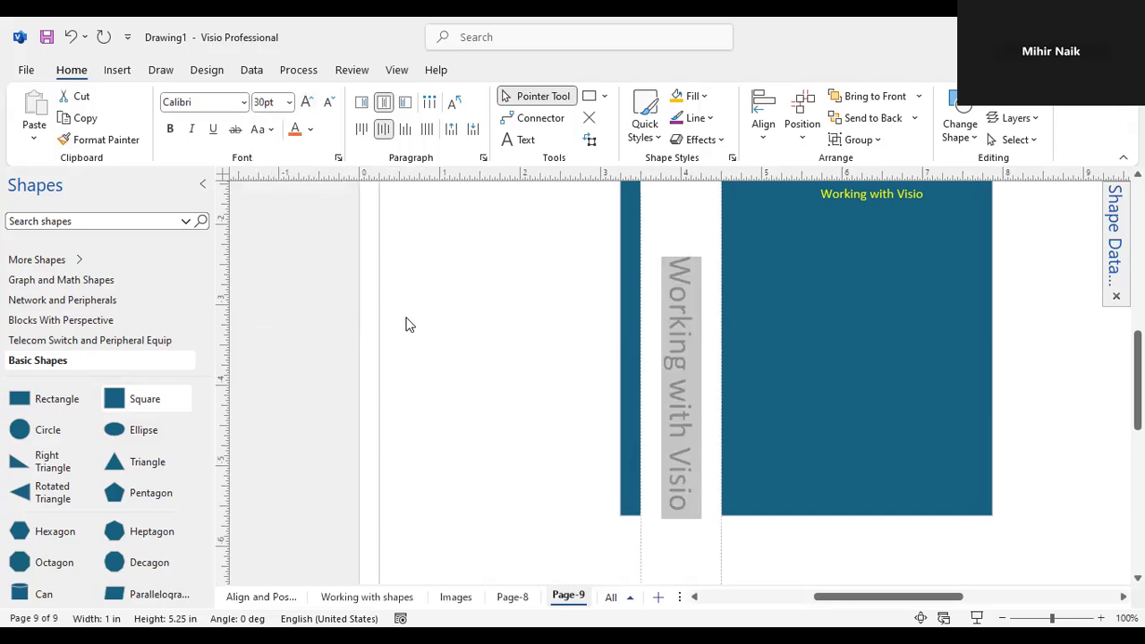
pyautogui.click(802, 301)
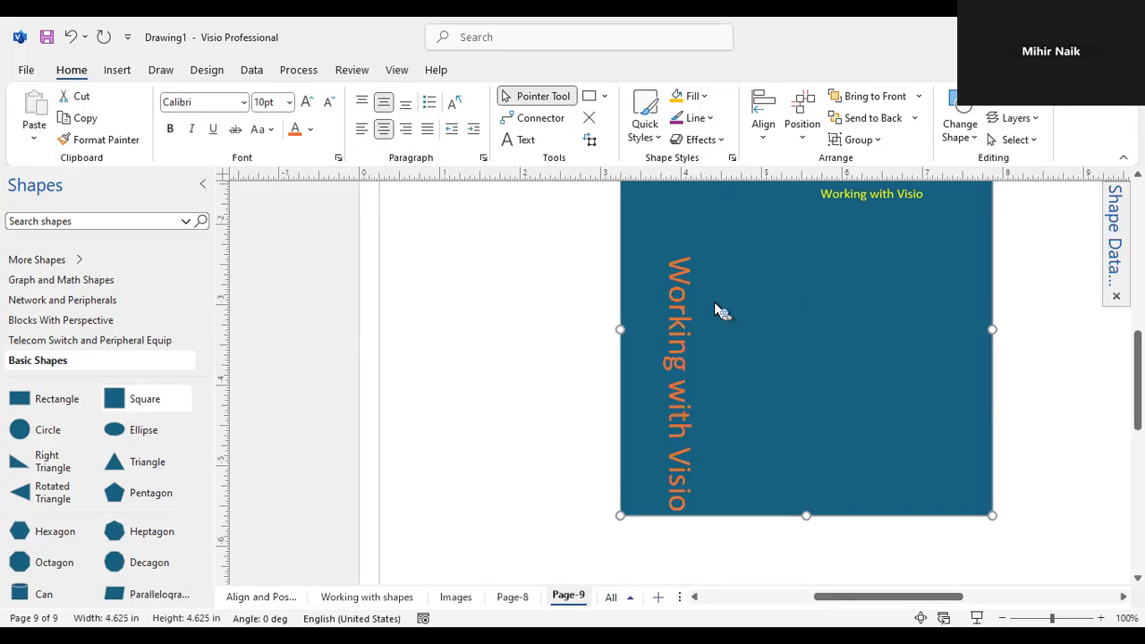
# - Move the square up slightly, and nudge the vertical text box up until its text lies within the square
pyautogui.moveTo(683, 274); pyautogui.dragTo(690, 237)
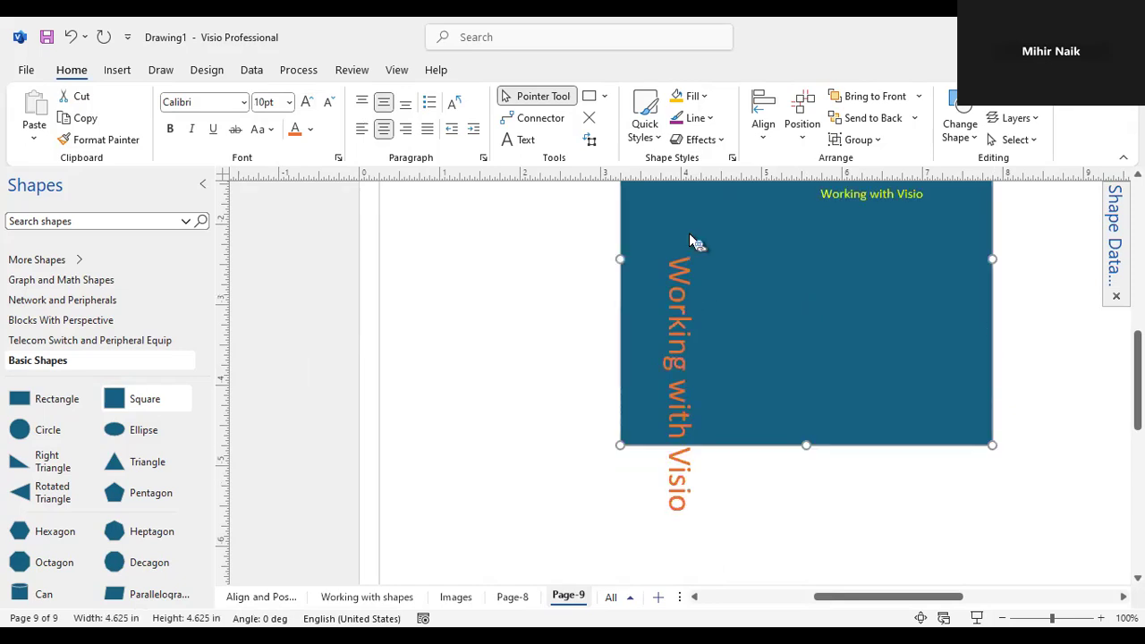
pyautogui.click(684, 282)
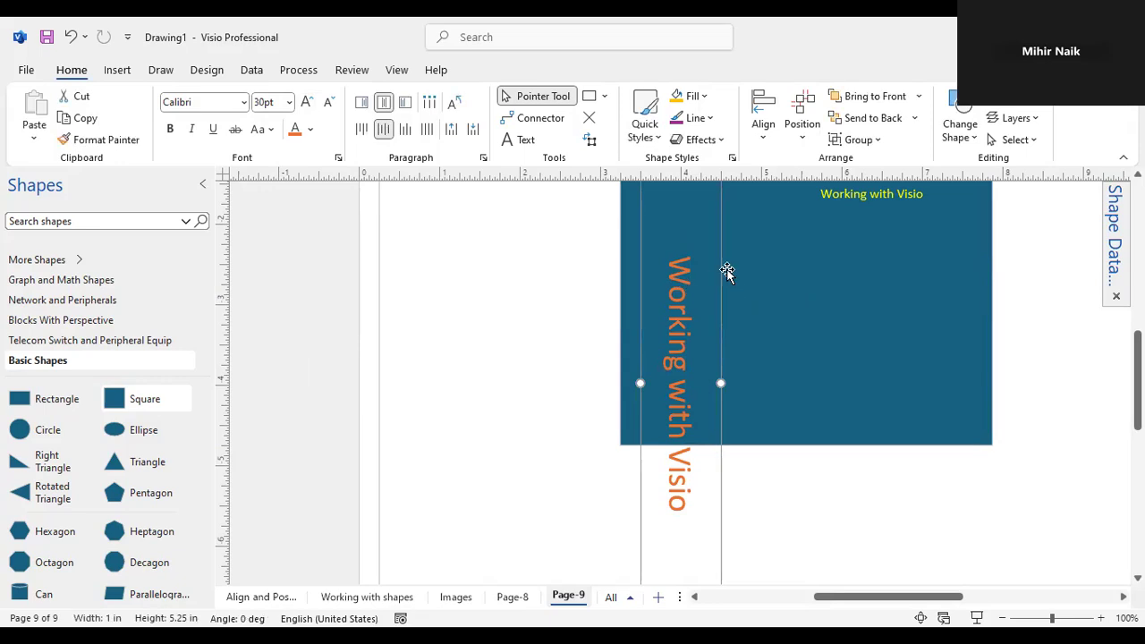
pyautogui.press('Up')
pyautogui.press('Up')
pyautogui.press('Up')
pyautogui.press('Up')
pyautogui.press('Up')
pyautogui.press('Up')
pyautogui.press('Up')
pyautogui.press('Up')
pyautogui.press('Up')
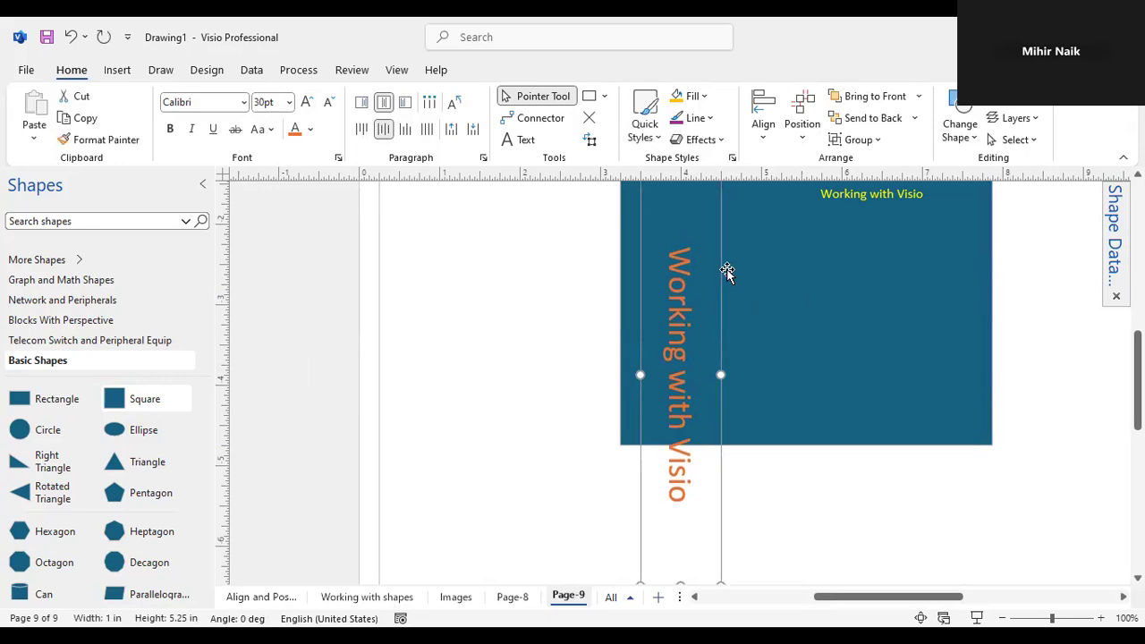
pyautogui.press('Up')
pyautogui.press('Up')
pyautogui.press('Up')
pyautogui.press('Up')
pyautogui.press('Up')
pyautogui.press('Up')
pyautogui.press('Up')
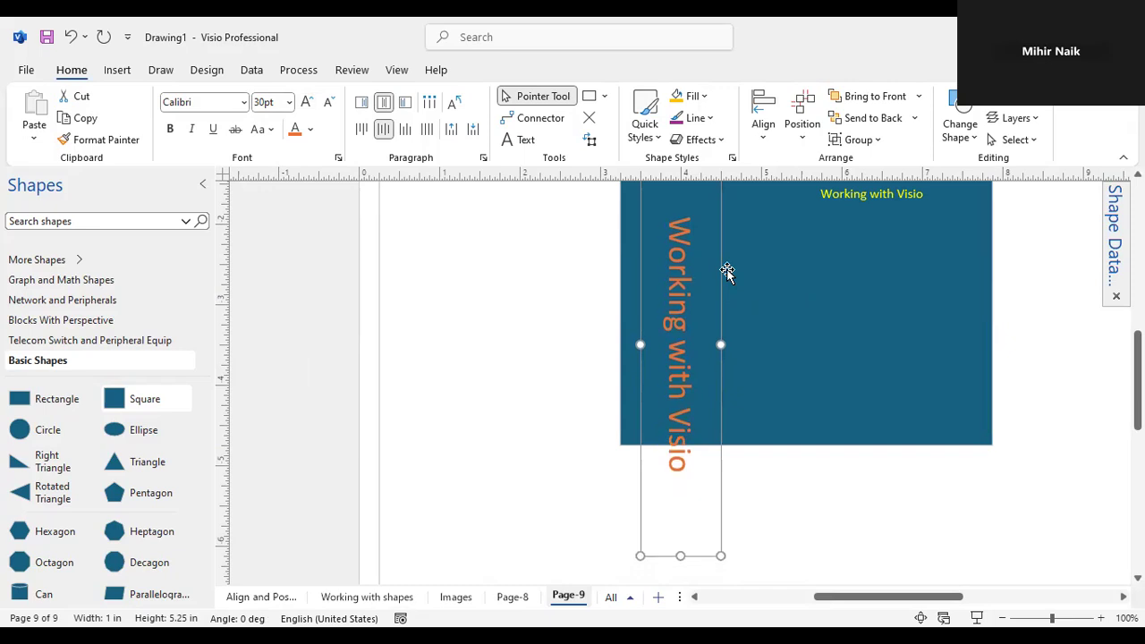
pyautogui.press('Up')
pyautogui.press('Up')
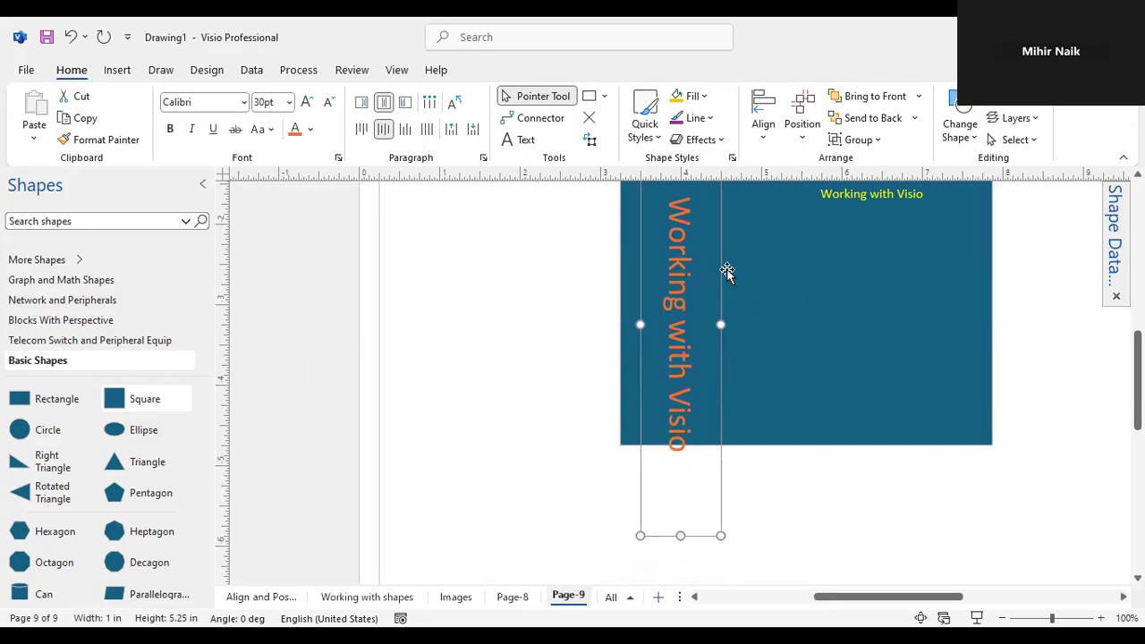
pyautogui.press('Up')
pyautogui.press('Up')
pyautogui.press('Up')
pyautogui.press('Up')
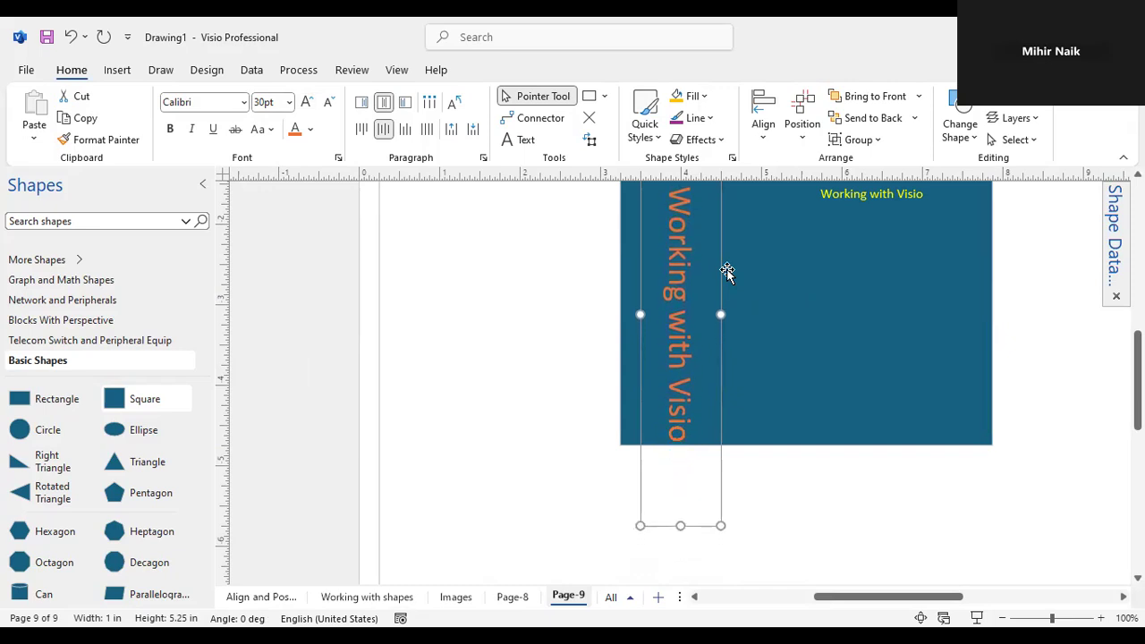
pyautogui.press('Up')
pyautogui.press('Up')
pyautogui.press('Up')
pyautogui.press('Up')
pyautogui.press('Up')
pyautogui.press('Up')
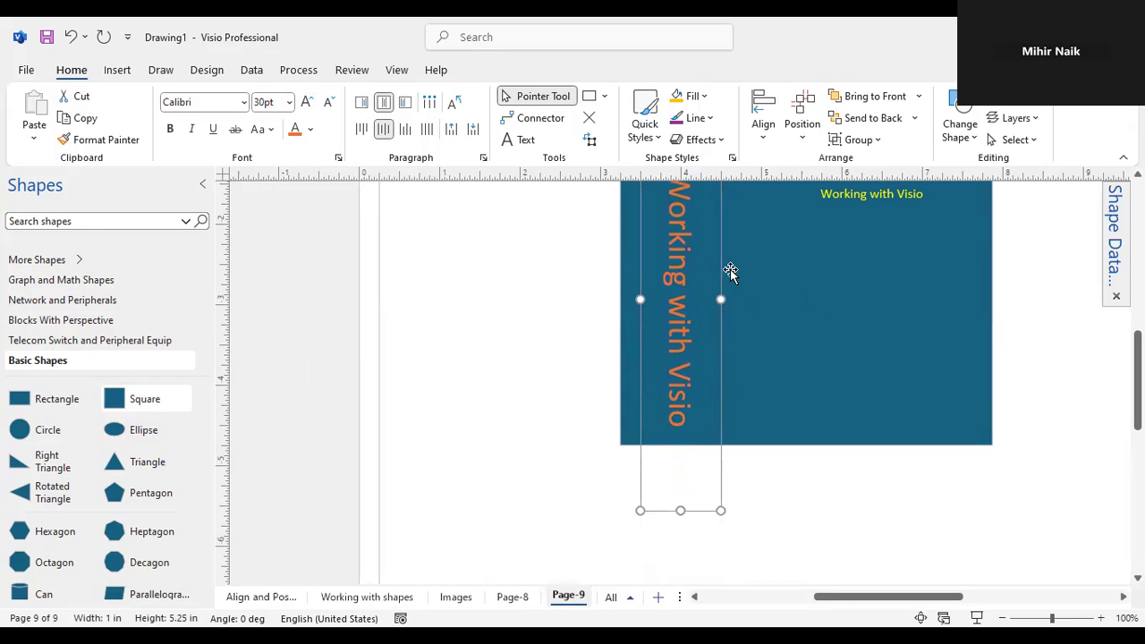
pyautogui.click(949, 302)
# - Set the horizontal "Working with Visio" text to 18 pt and colour it dark red from the recent colours
pyautogui.scroll(3, 909, 317)
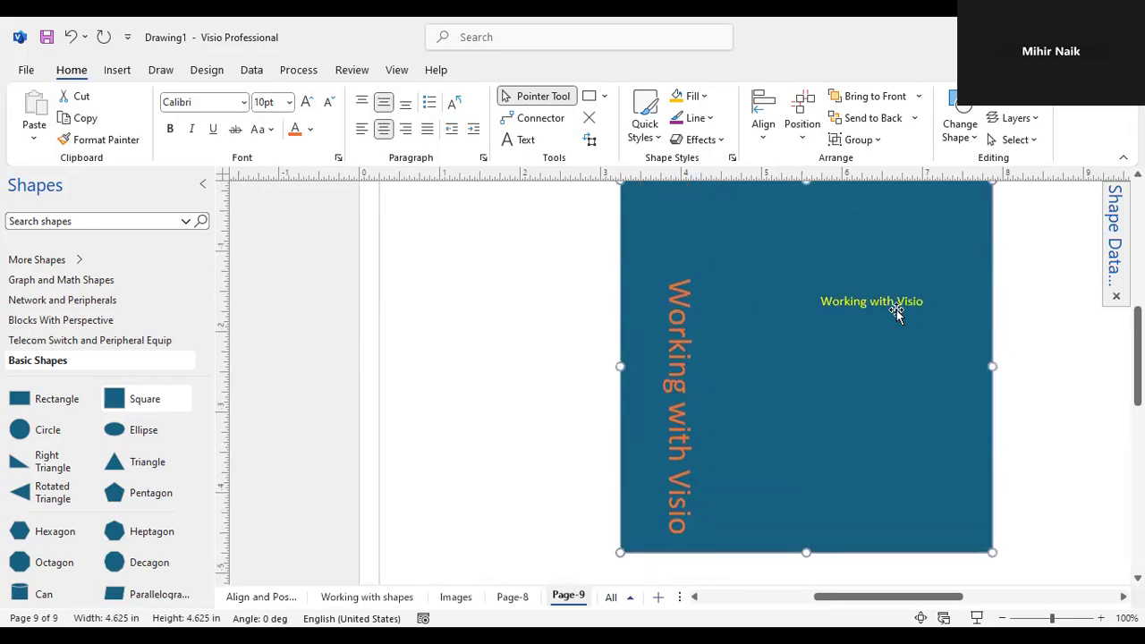
pyautogui.click(871, 302)
pyautogui.doubleClick(870, 302)
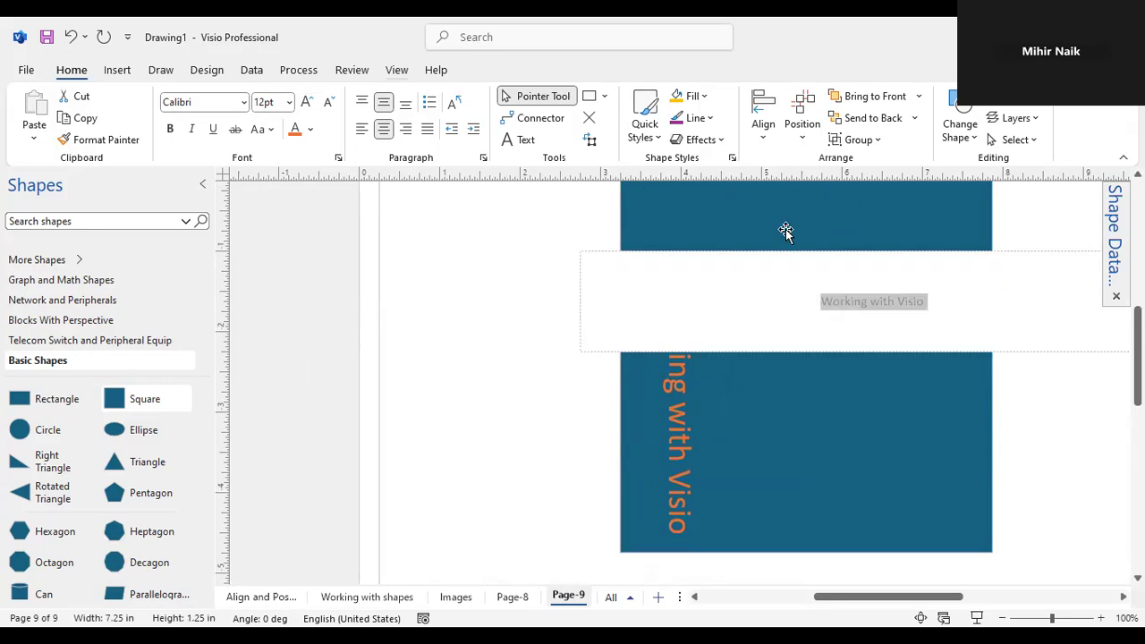
pyautogui.click(289, 103)
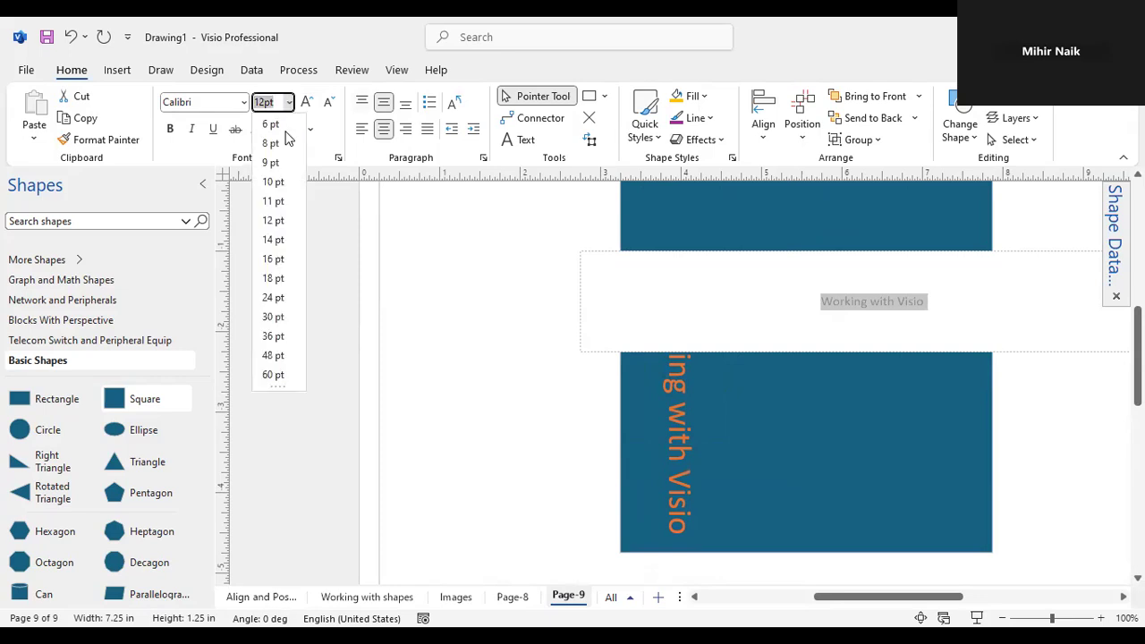
pyautogui.click(274, 277)
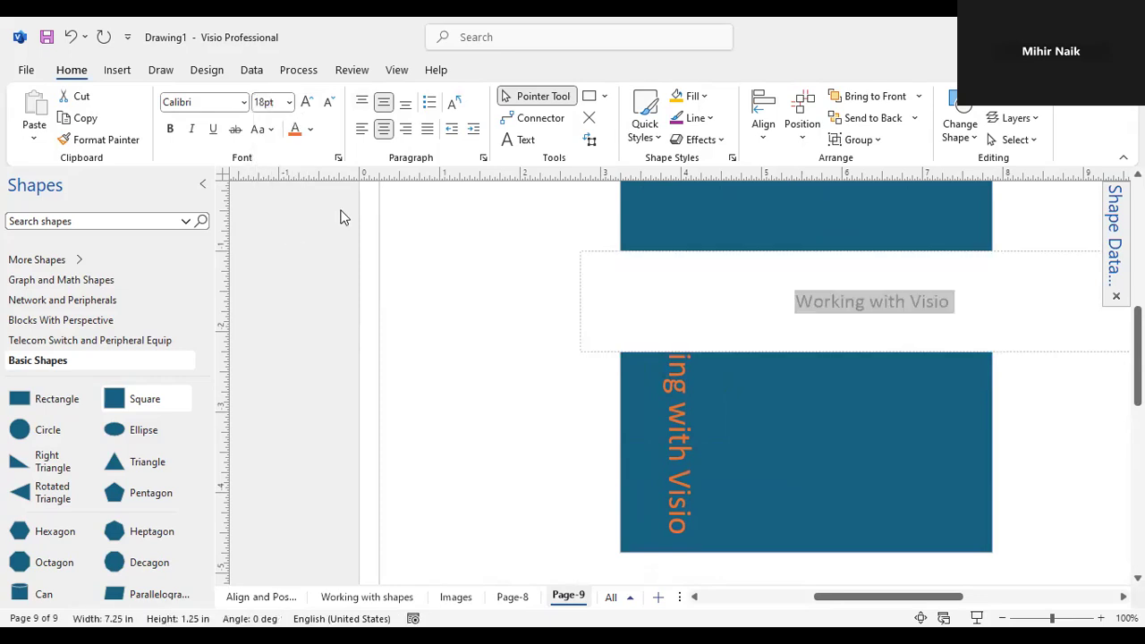
pyautogui.click(312, 129)
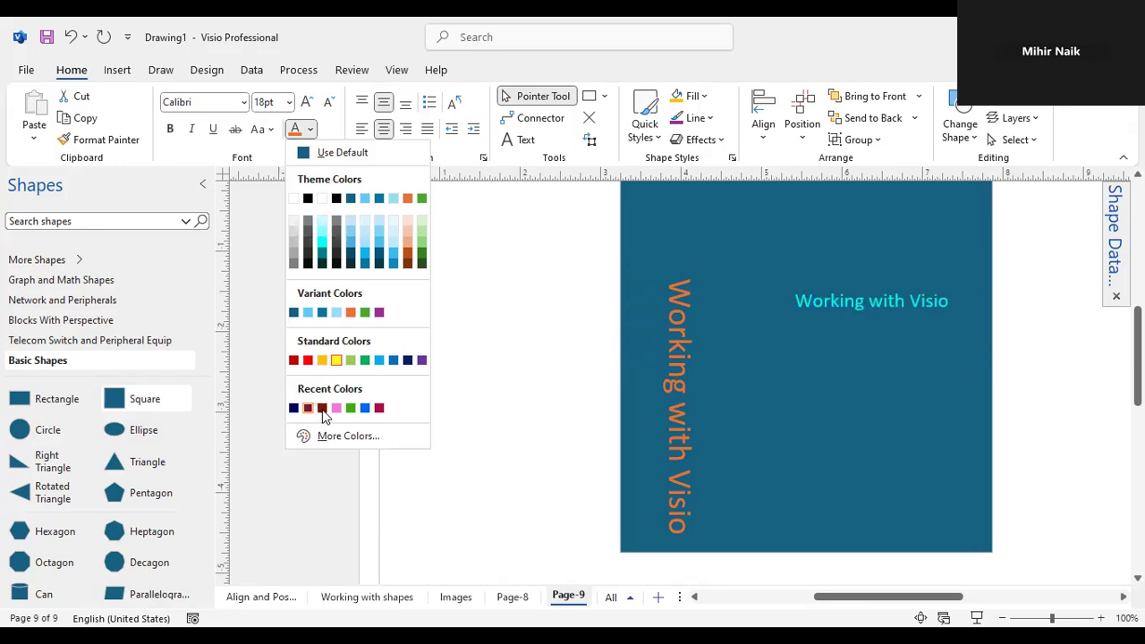
pyautogui.click(545, 364)
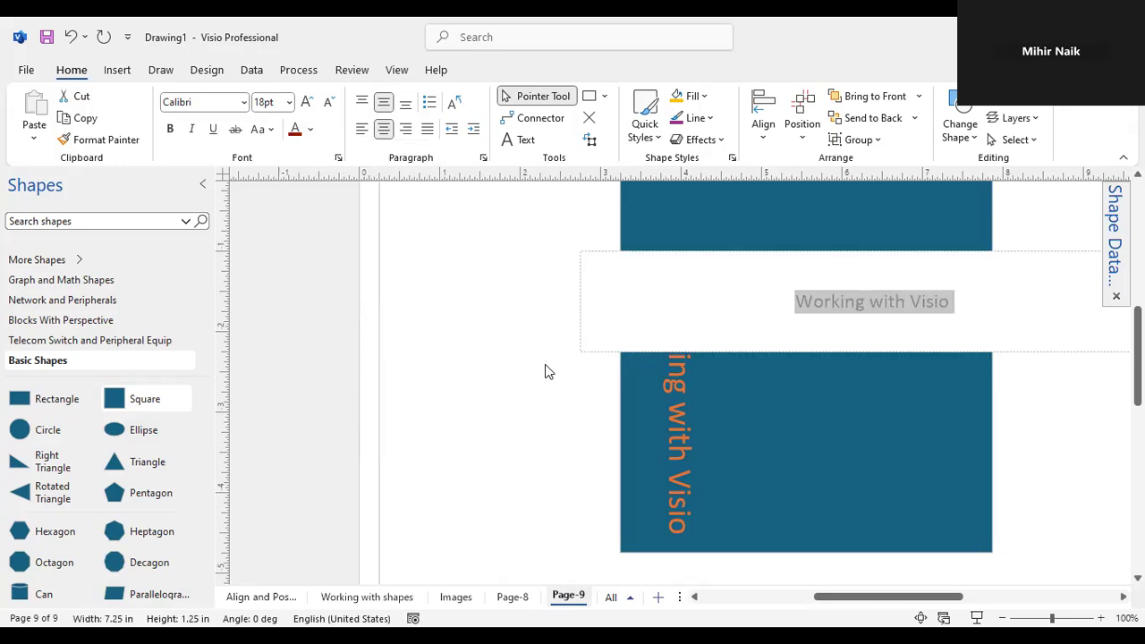
pyautogui.click(545, 364)
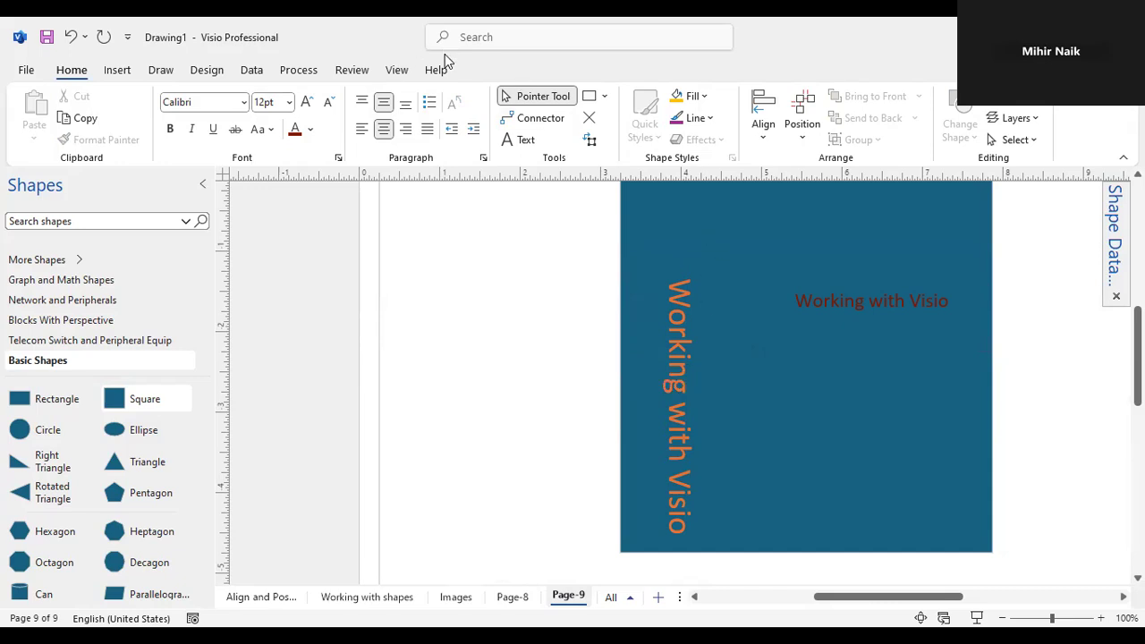
# - Add the ScreenTip "Shape1" to the large blue square and check it on the shape
pyautogui.click(120, 71)
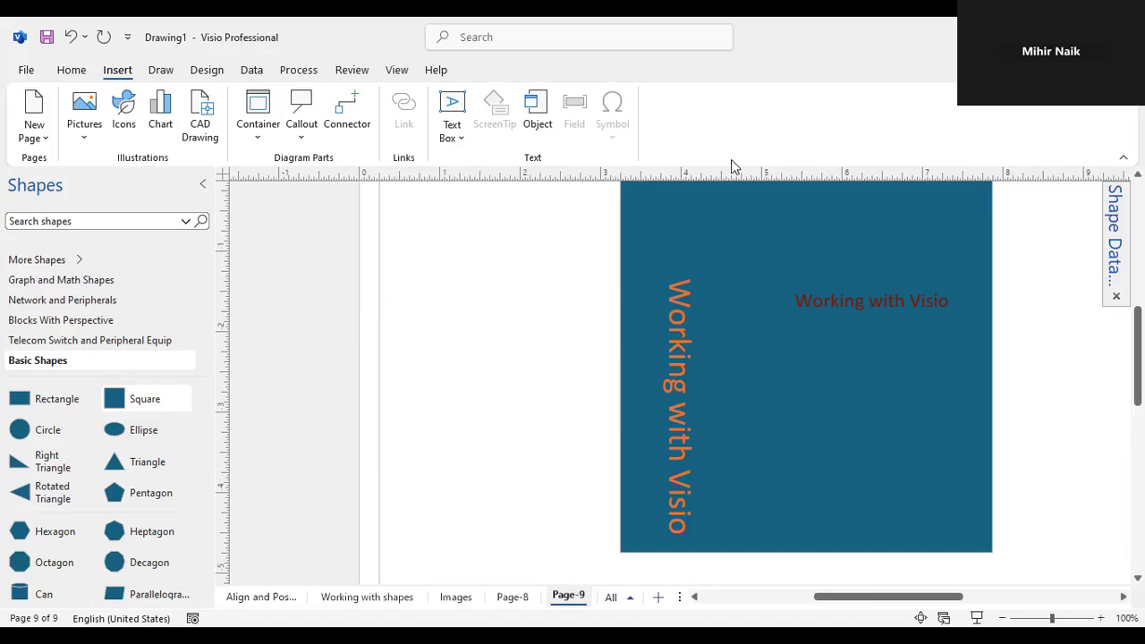
pyautogui.click(813, 226)
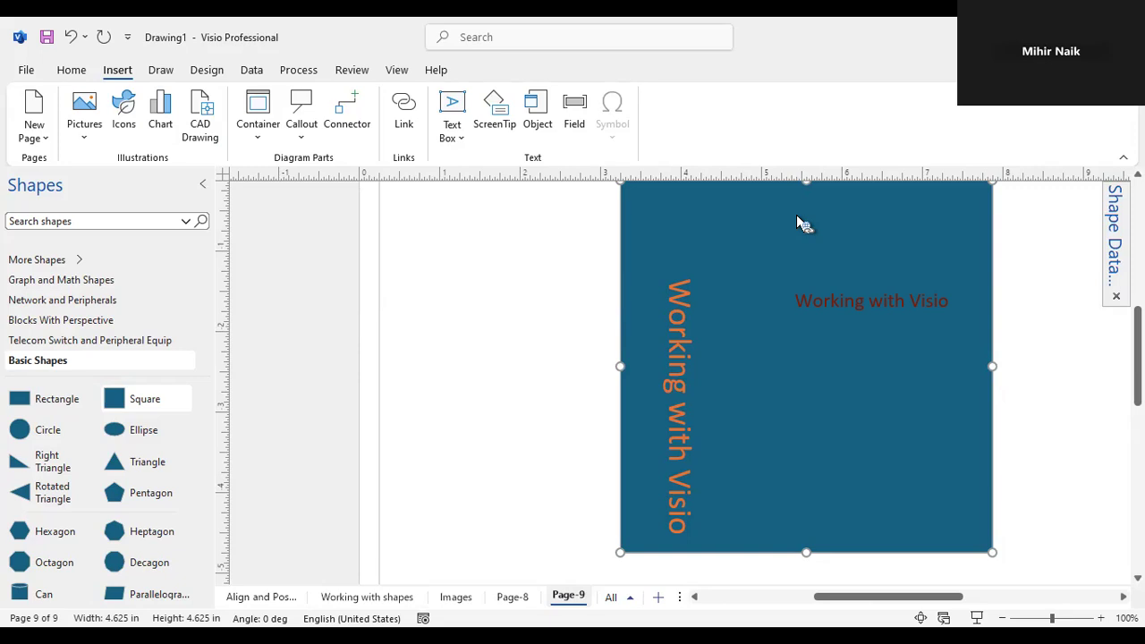
pyautogui.moveTo(798, 221)
pyautogui.click(496, 117)
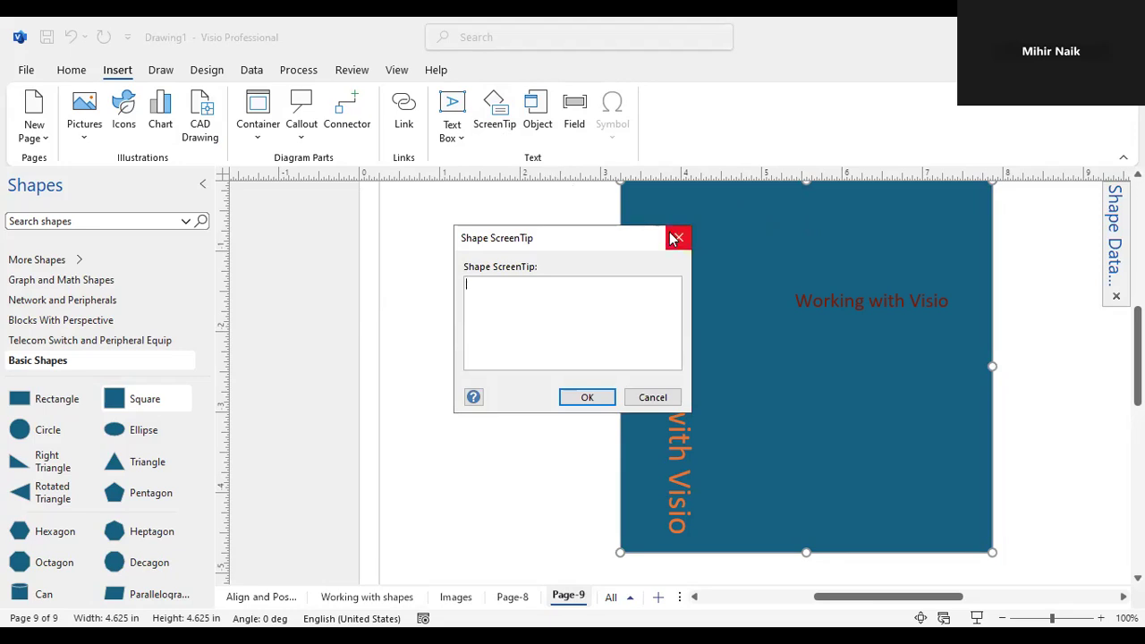
pyautogui.write('h')
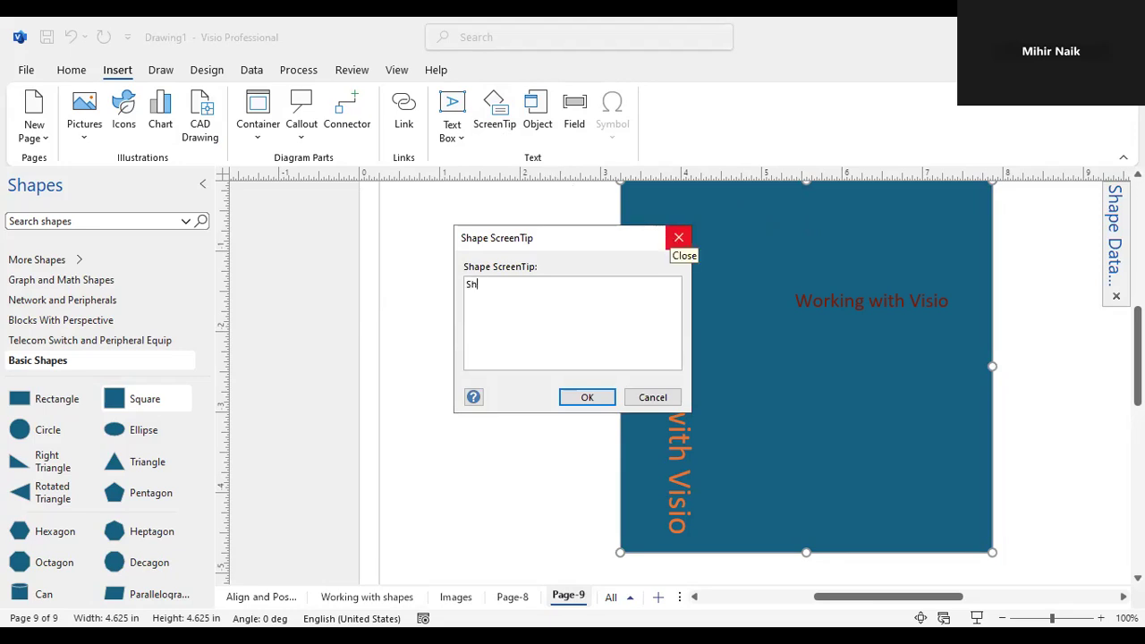
pyautogui.write('ape1')
pyautogui.click(597, 395)
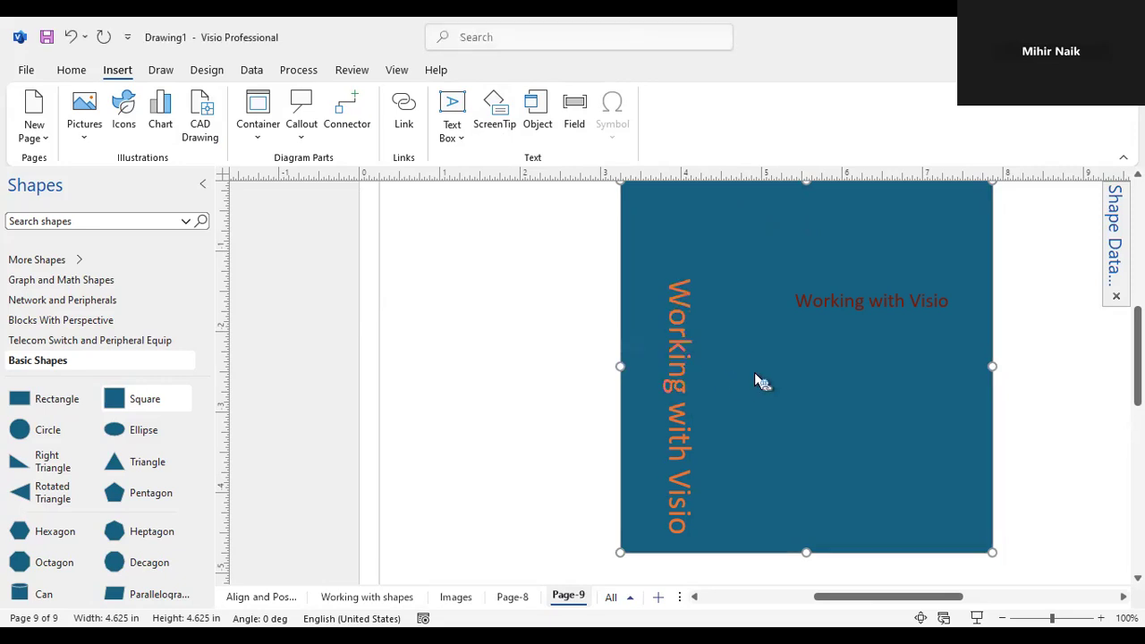
pyautogui.moveTo(755, 374)
# - Save the drawing as "MS Visio May 2026 Morning" in the "My Documents for class" folder and close it
pyautogui.click(45, 36)
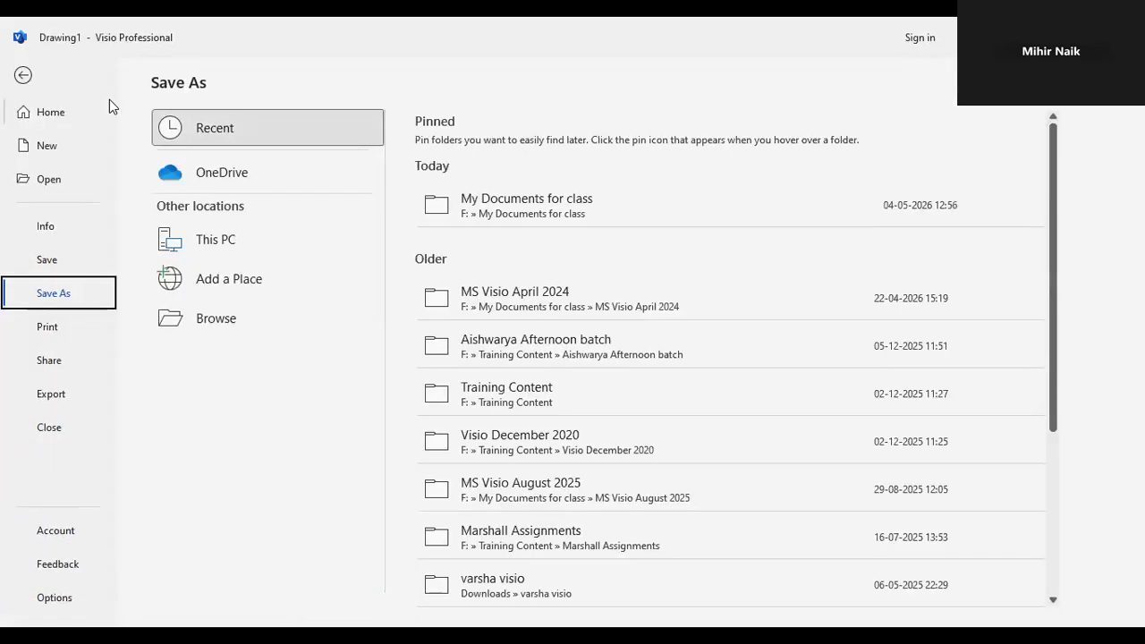
pyautogui.click(543, 208)
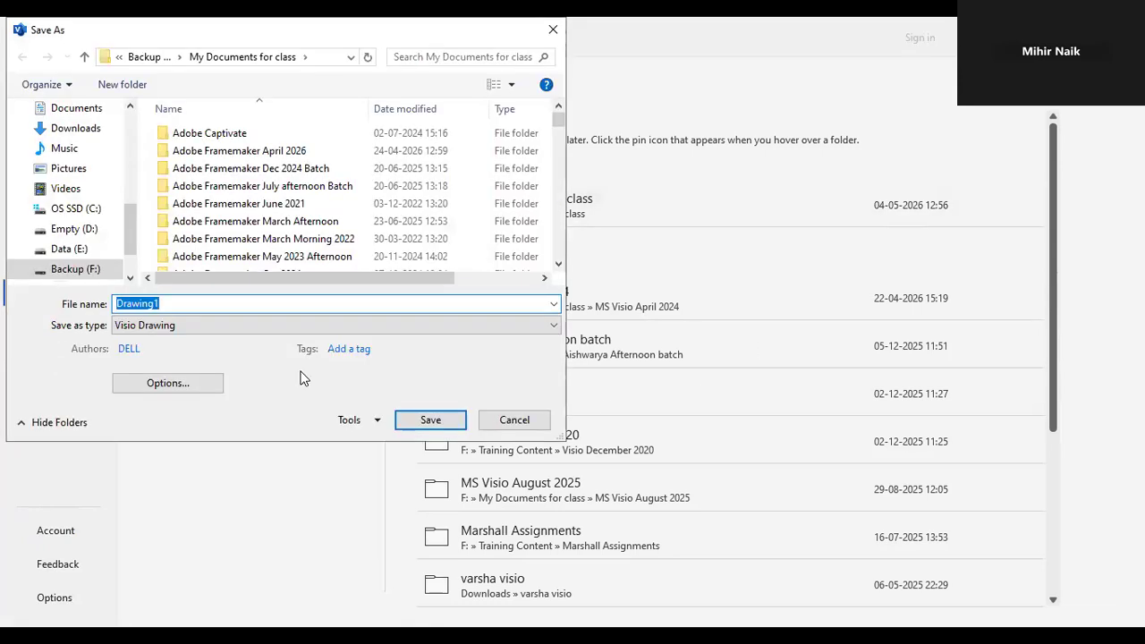
pyautogui.click(188, 303)
pyautogui.hotkey('ctrl', 'a')
pyautogui.press('BackSpace')
pyautogui.write('M')
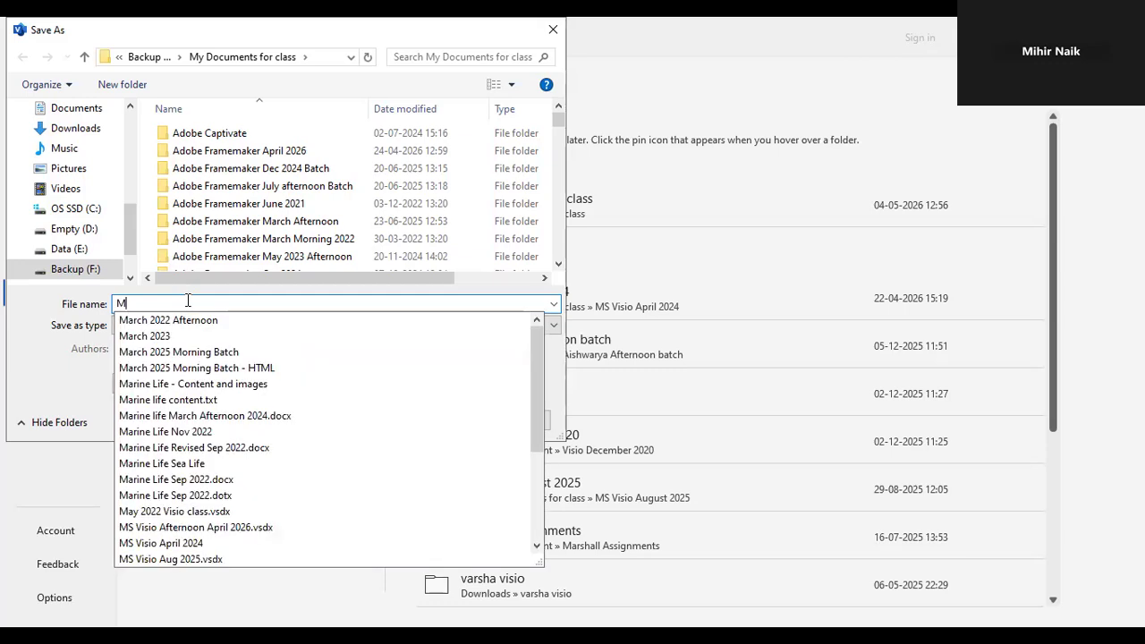
pyautogui.write('S ')
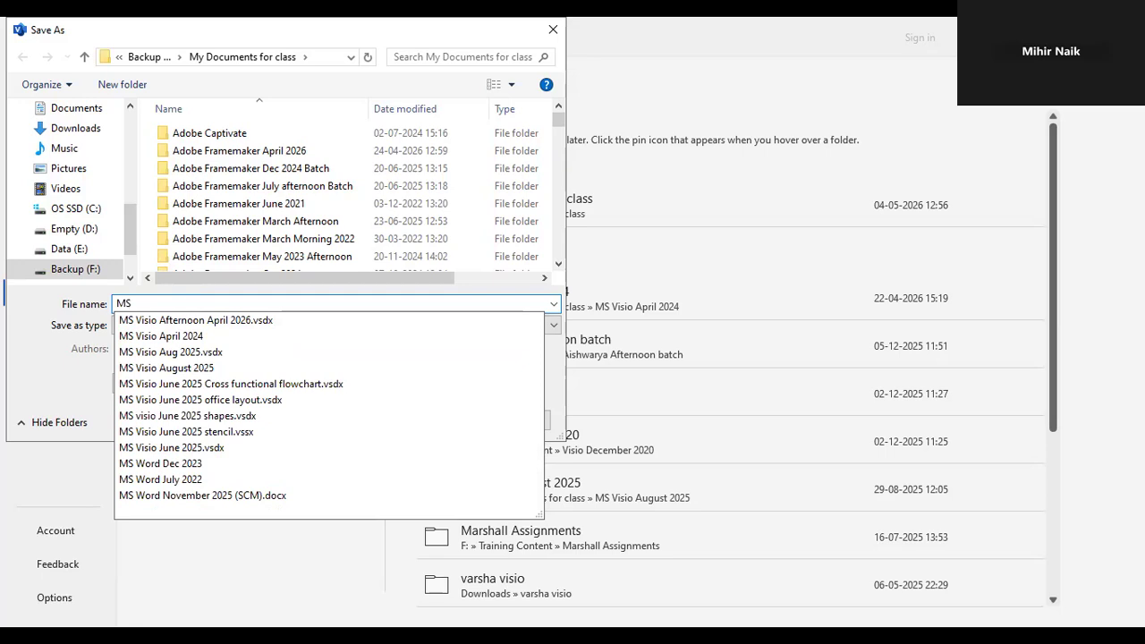
pyautogui.write('Visio ')
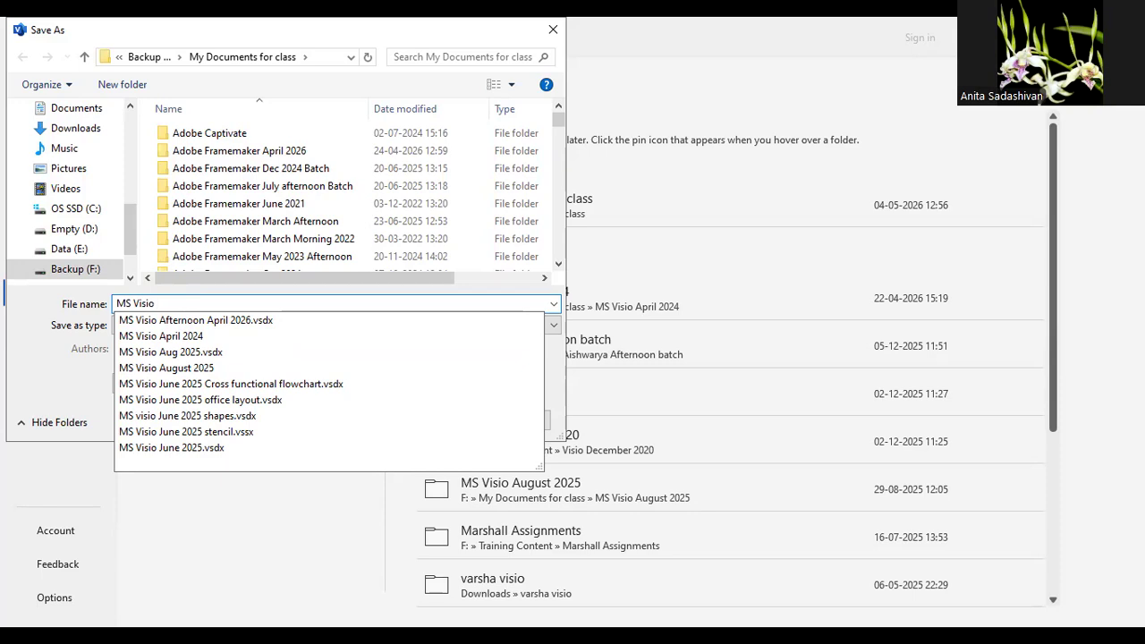
pyautogui.write('Ma')
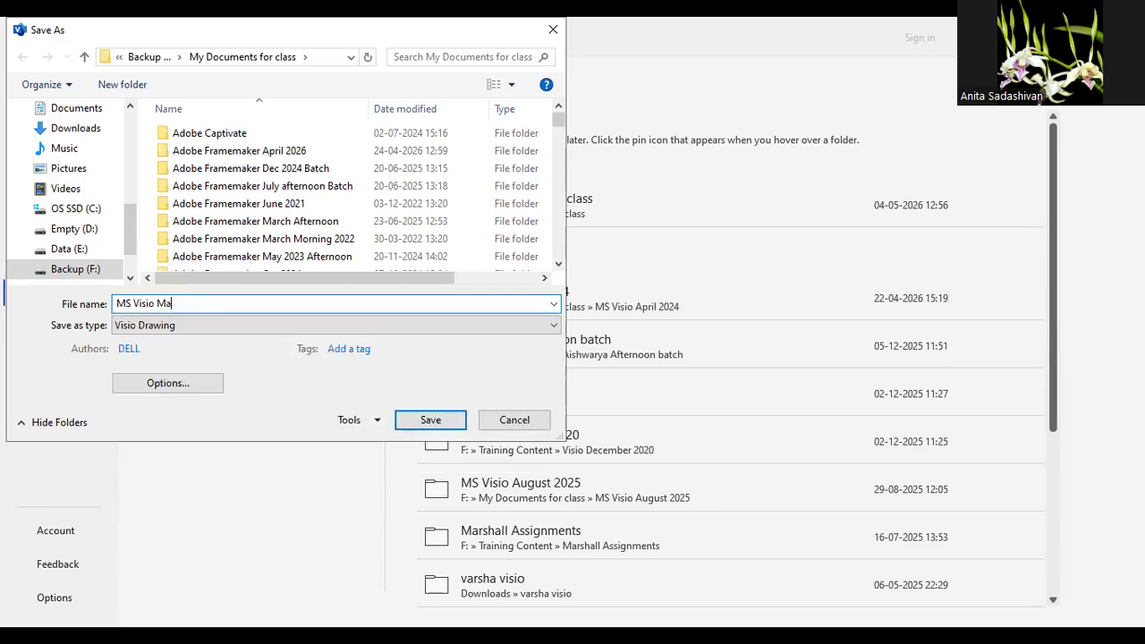
pyautogui.write('y 2926')
pyautogui.press('BackSpace')
pyautogui.press('BackSpace')
pyautogui.press('BackSpace')
pyautogui.write('026 Morning')
pyautogui.click(427, 419)
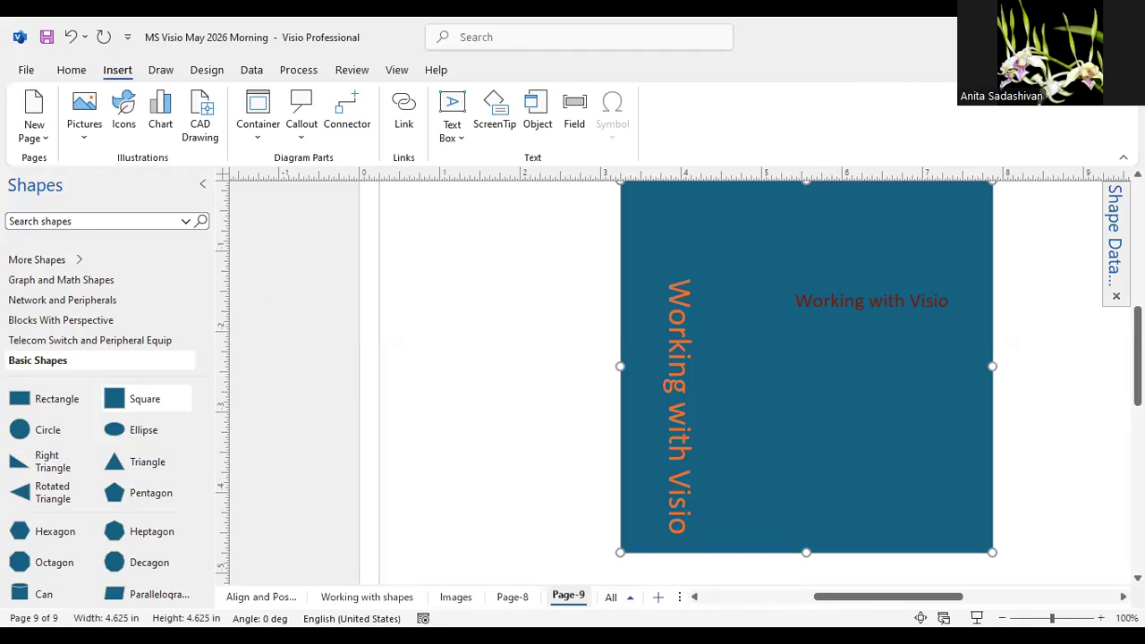
pyautogui.hotkey('ctrl', 'w')
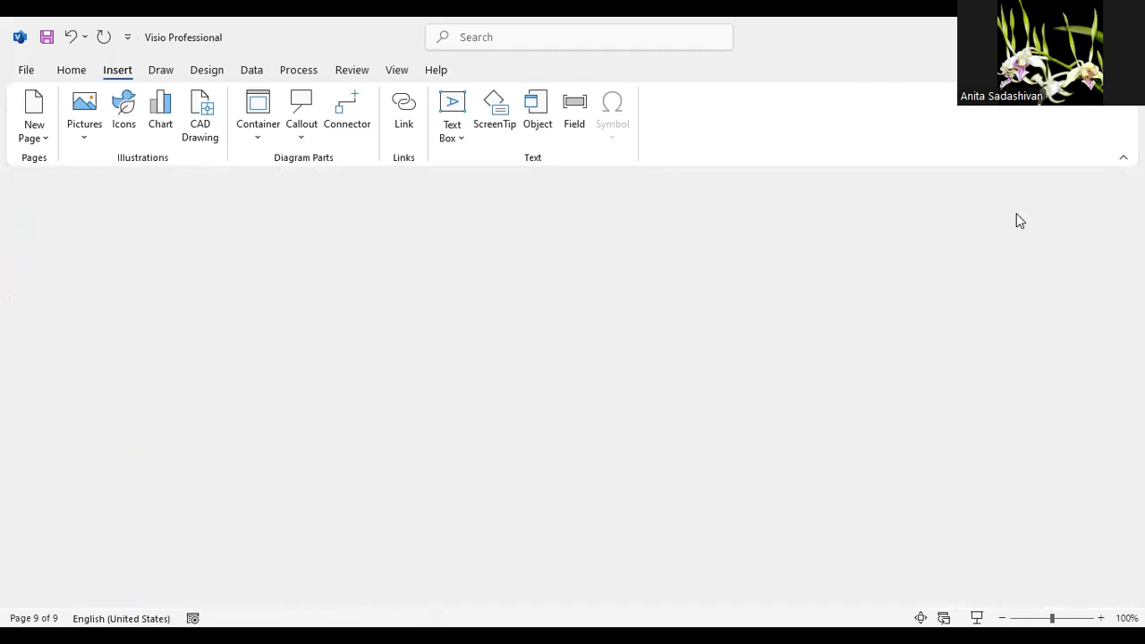